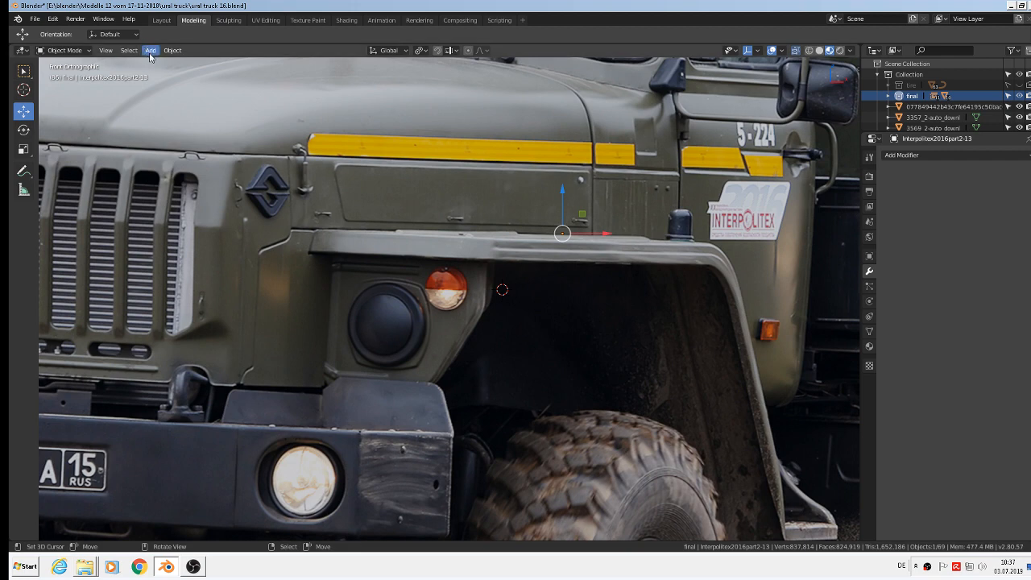
Step: Add a UV sphere and scale it down to roughly the size of the turn signal in the reference photo
{"action": "left_click", "coordinate": [151, 50]}
{"action": "mouse_move", "coordinate": [169, 63]}
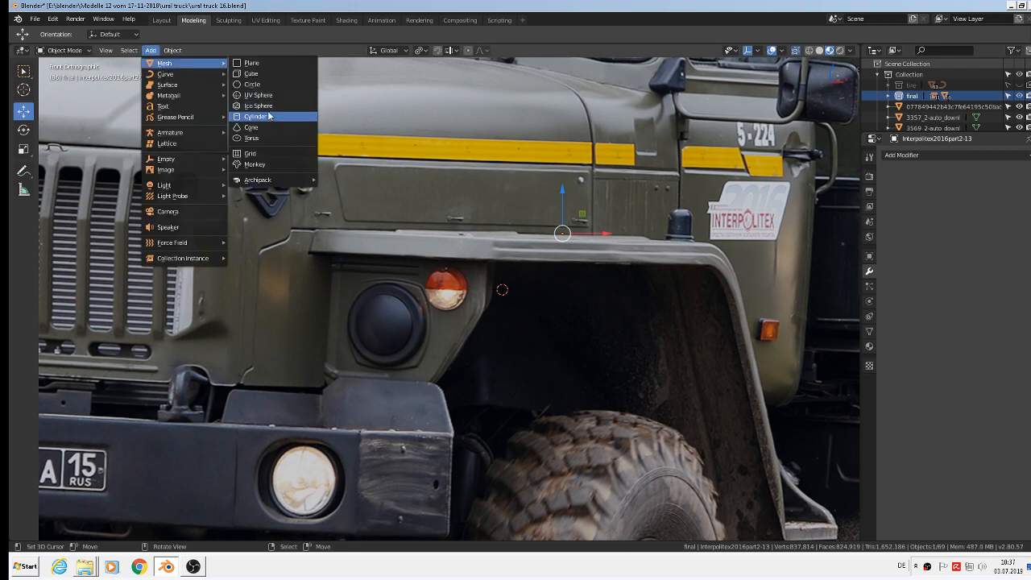
{"action": "left_click", "coordinate": [273, 97]}
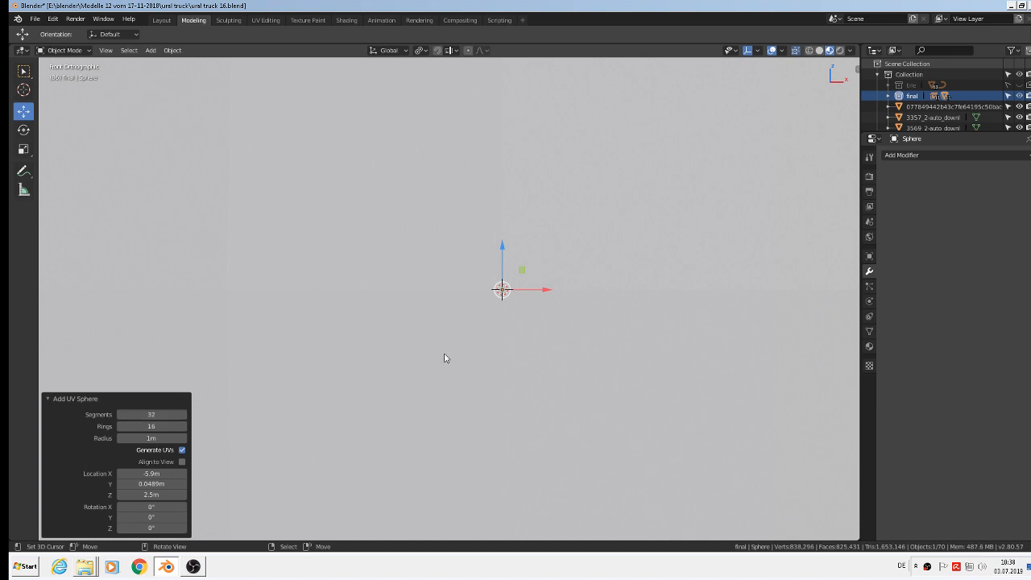
{"action": "right_click", "coordinate": [591, 367], "text": "shift"}
{"action": "key", "text": "s"}
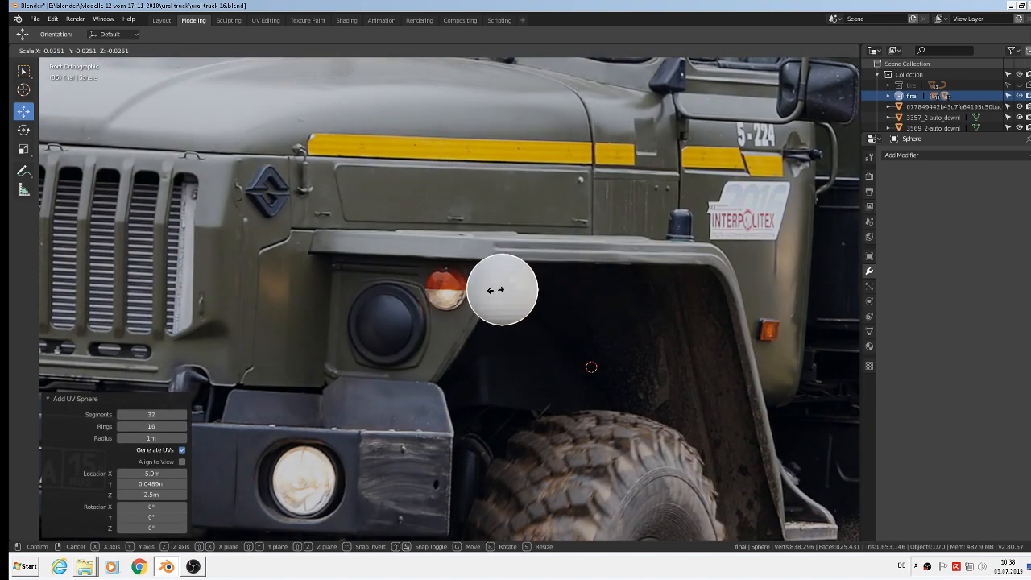
{"action": "left_click", "coordinate": [544, 331]}
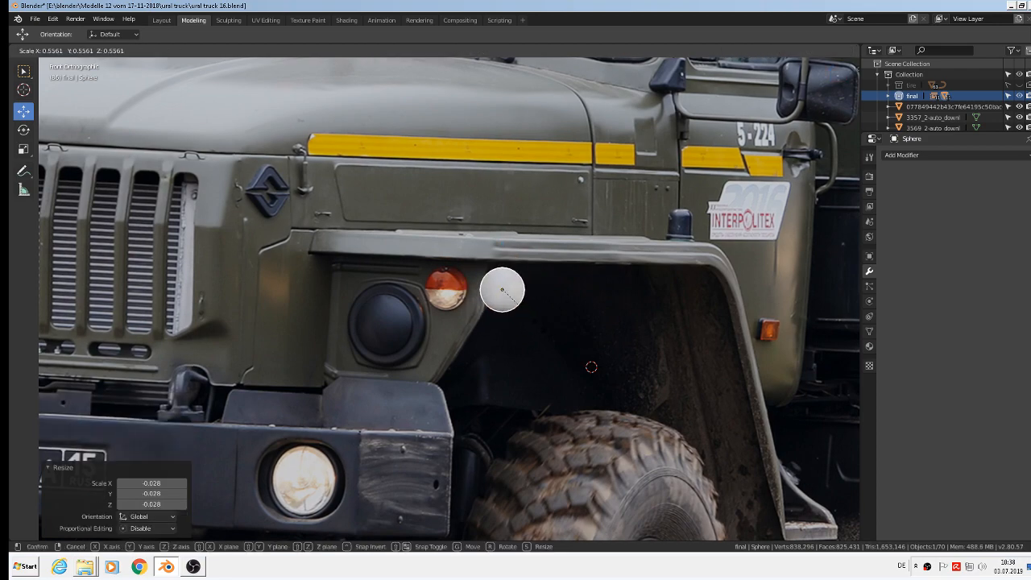
Step: Delete the vertices of the sphere's rear half, selected in top orthographic view
{"action": "key", "text": "KP_7"}
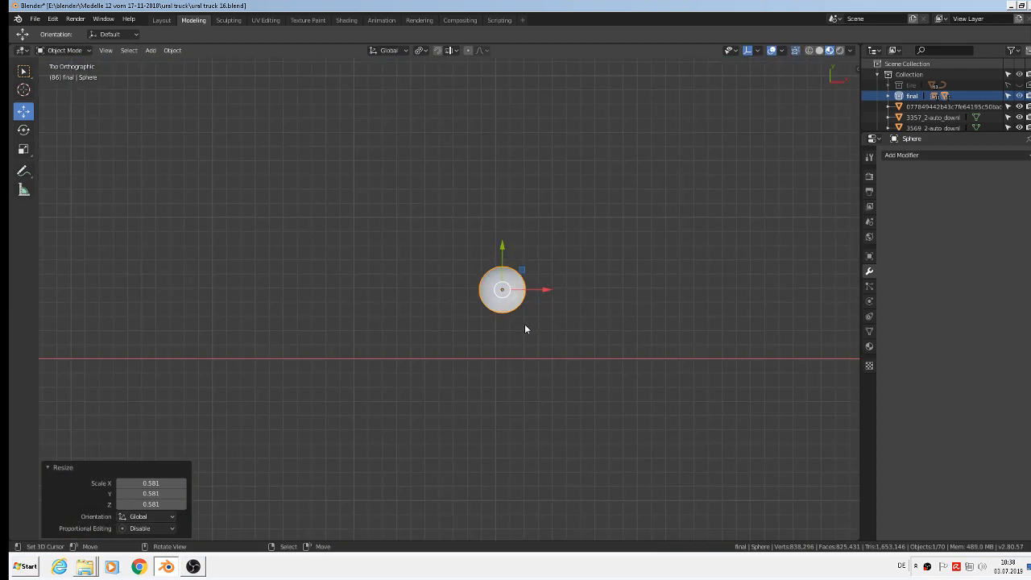
{"action": "scroll", "coordinate": [510, 280], "scroll_direction": "up", "scroll_amount": 5}
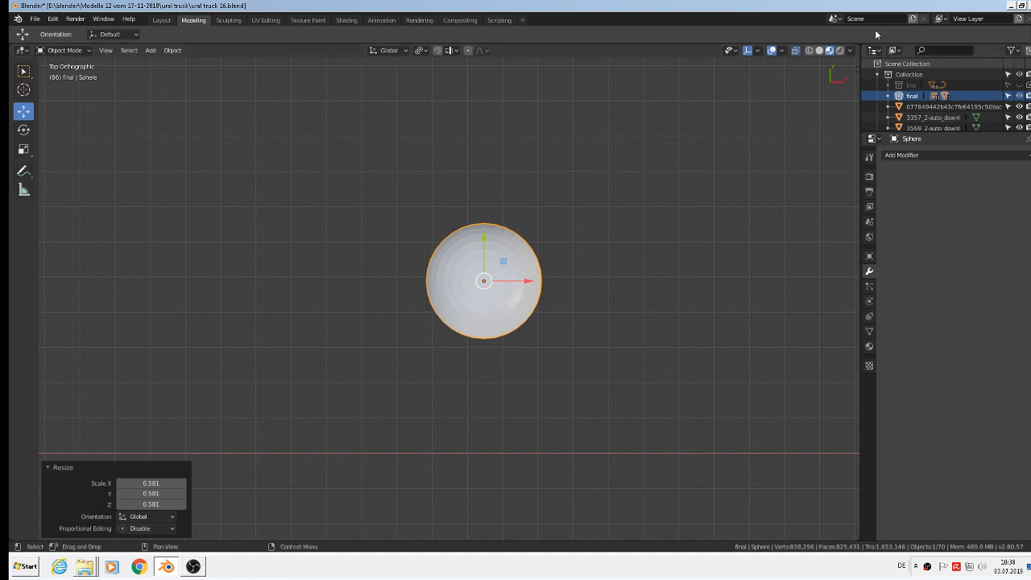
{"action": "key", "text": "Tab"}
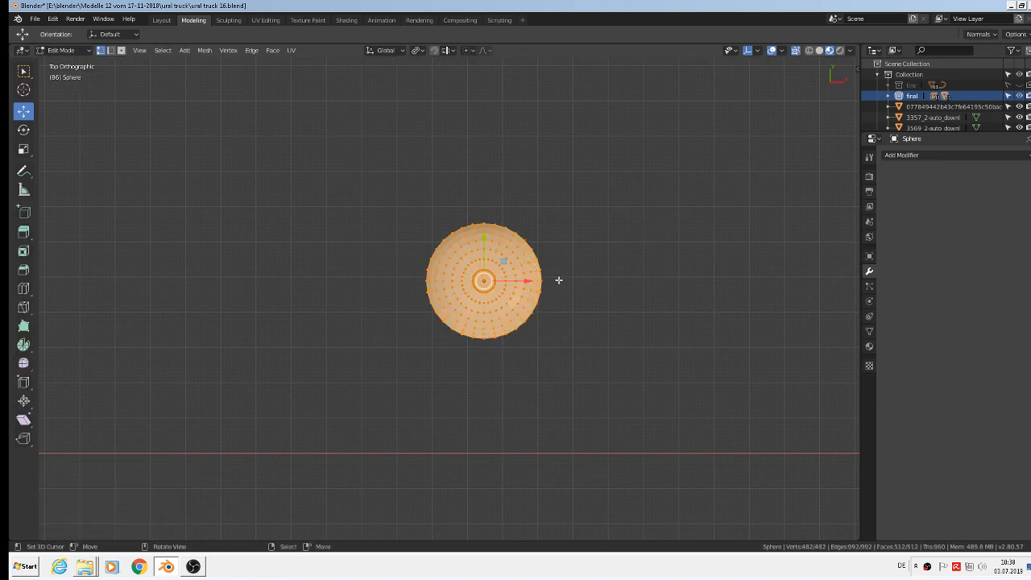
{"action": "key", "text": "alt+a"}
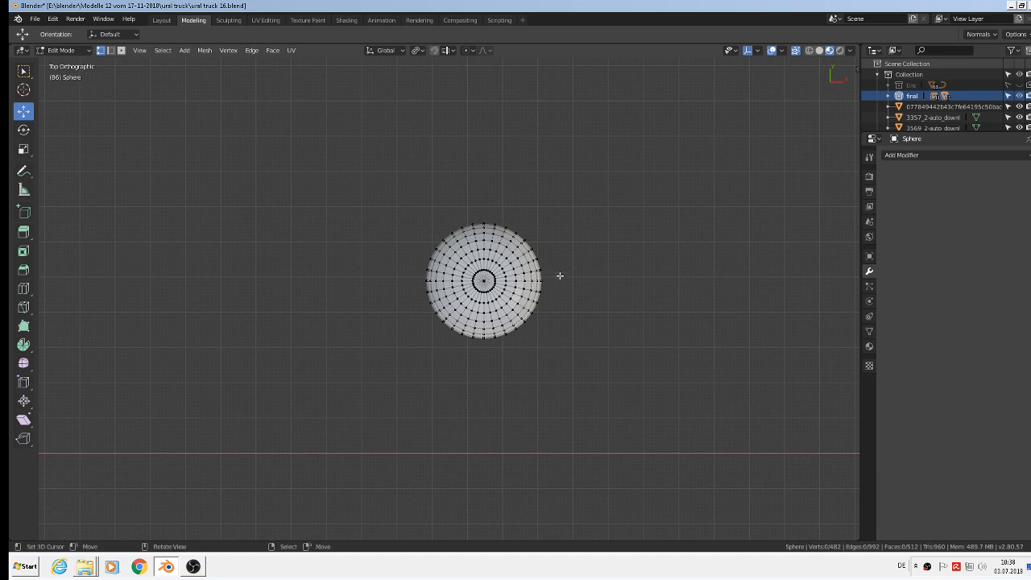
{"action": "key", "text": "b"}
{"action": "left_click_drag", "start_coordinate": [562, 280], "coordinate": [382, 204]}
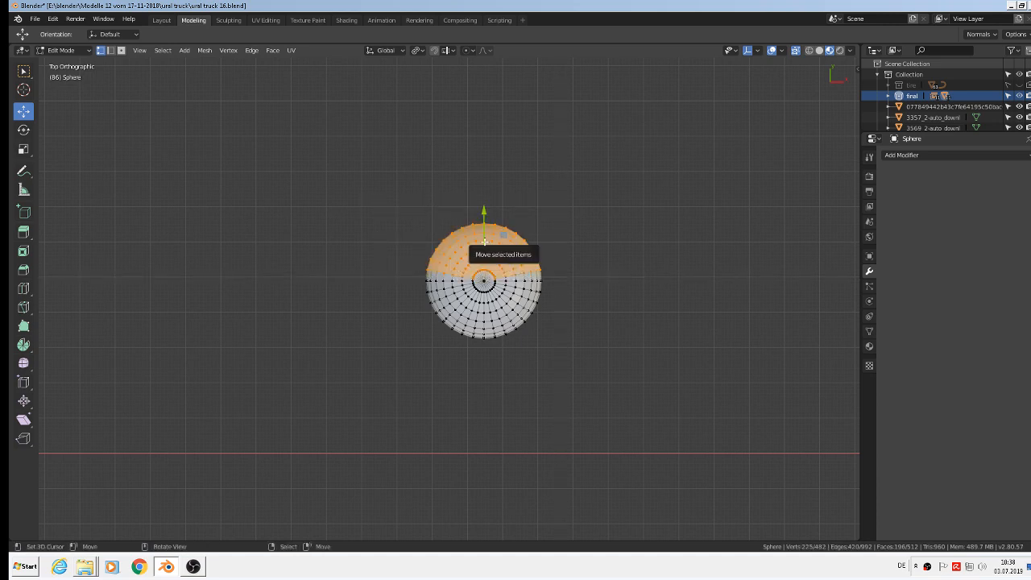
{"action": "key", "text": "x"}
{"action": "left_click", "coordinate": [421, 240]}
Step: Scale the half sphere to 0.518 along Y and move it -0.0913 m along Y, in front of the reference photo
{"action": "middle_click_drag", "start_coordinate": [483, 242], "coordinate": [664, 141]}
{"action": "middle_click_drag", "start_coordinate": [401, 331], "coordinate": [520, 271]}
{"action": "key", "text": "Tab"}
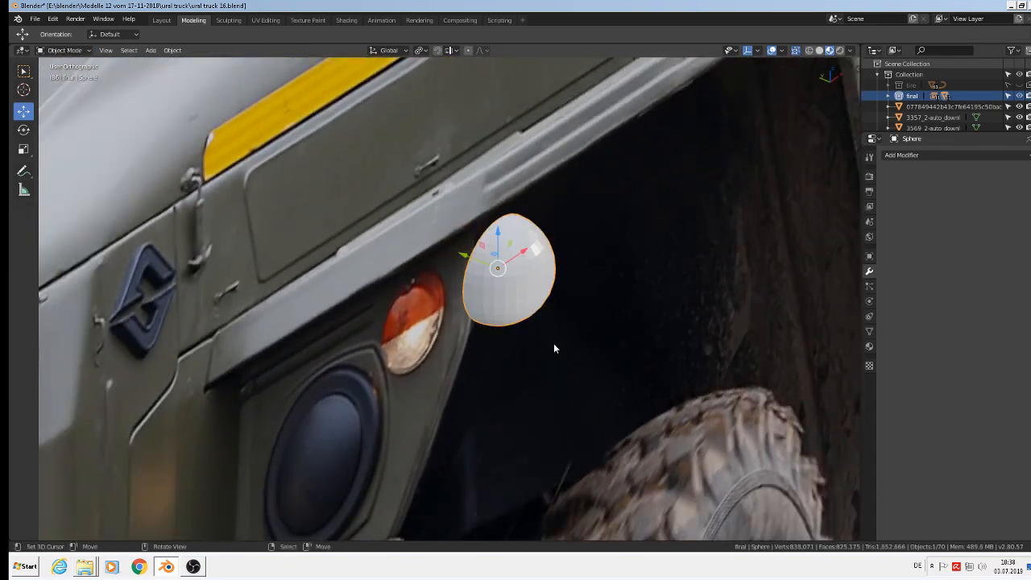
{"action": "key", "text": "s"}
{"action": "key", "text": "y"}
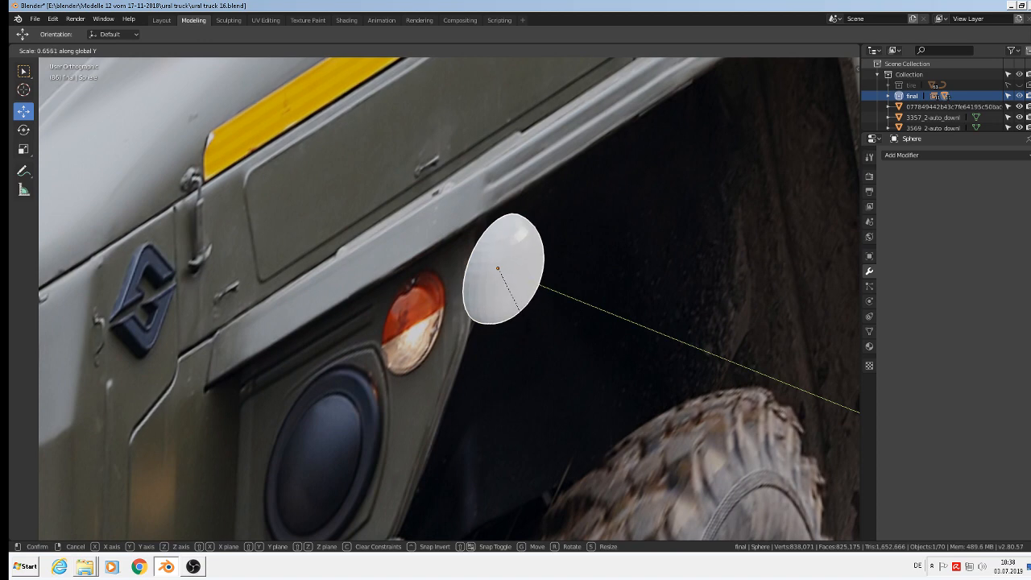
{"action": "key", "text": "Return"}
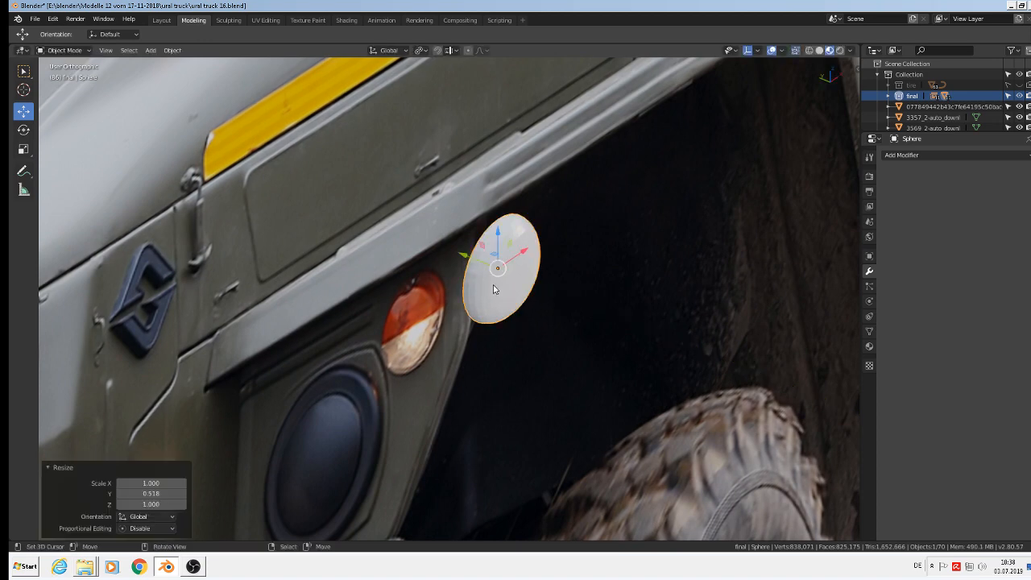
{"action": "left_click_drag", "start_coordinate": [471, 257], "coordinate": [680, 366]}
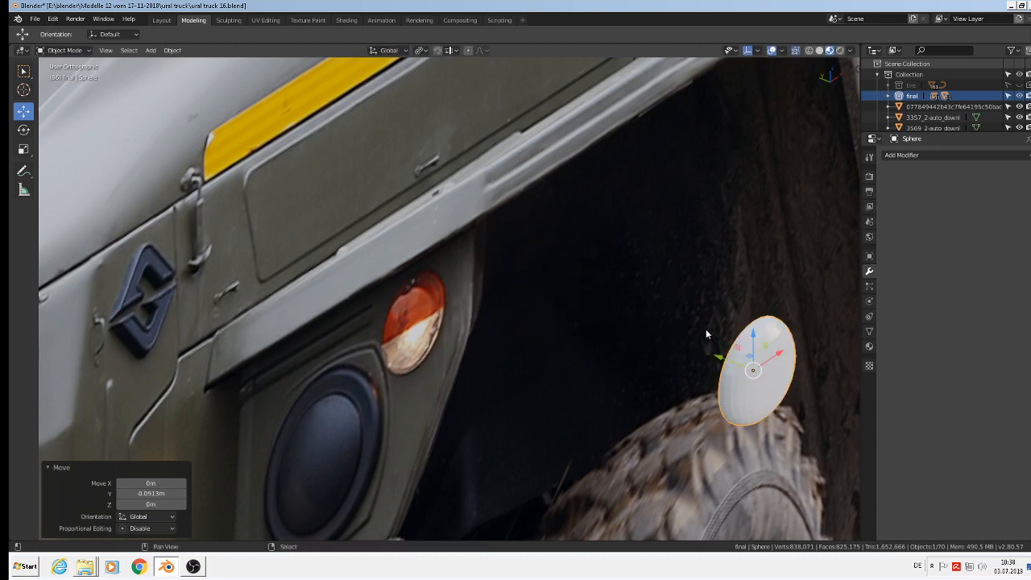
Step: Extrude the half sphere's open edge loop 0.0117 m along Y and scale it up to 1.105
{"action": "middle_click_drag", "start_coordinate": [528, 246], "coordinate": [489, 232], "text": "shift"}
{"action": "scroll", "coordinate": [590, 288], "scroll_direction": "up", "scroll_amount": 3}
{"action": "scroll", "coordinate": [758, 345], "scroll_direction": "down", "scroll_amount": 3}
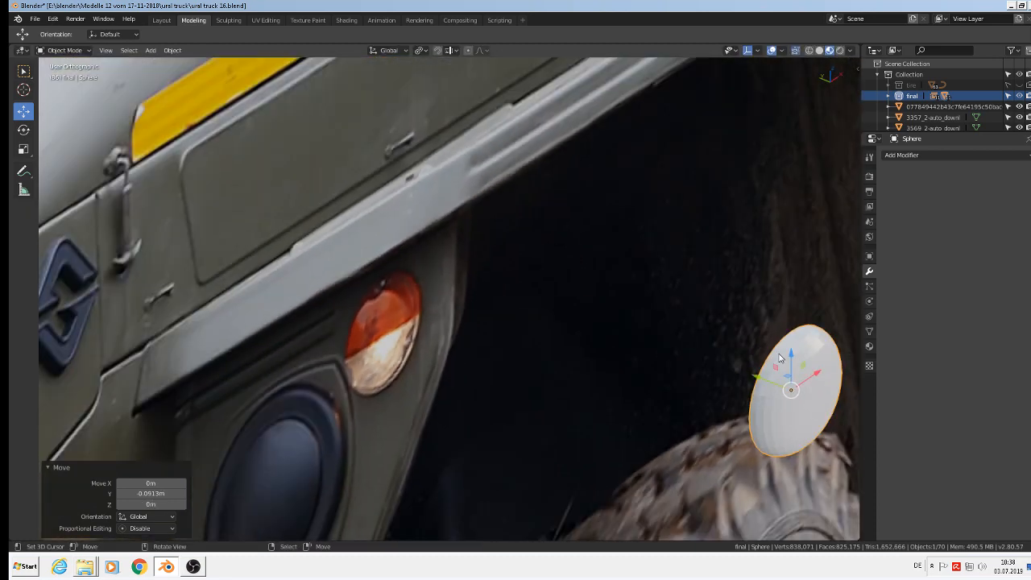
{"action": "key", "text": "Tab"}
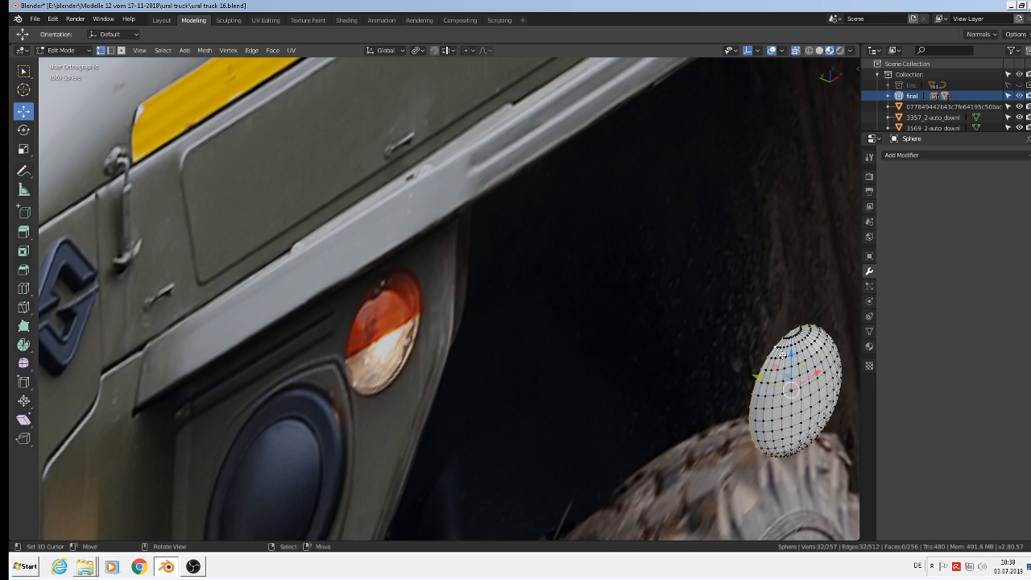
{"action": "key", "text": "e"}
{"action": "right_click", "coordinate": [781, 398]}
{"action": "left_click_drag", "start_coordinate": [756, 376], "coordinate": [716, 362]}
{"action": "left_click", "coordinate": [716, 362]}
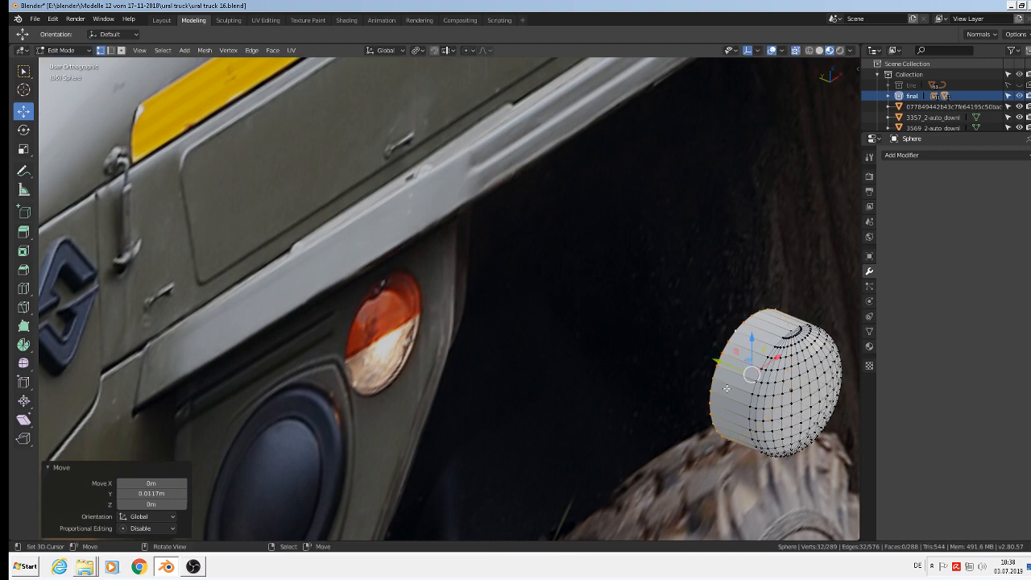
{"action": "key", "text": "s"}
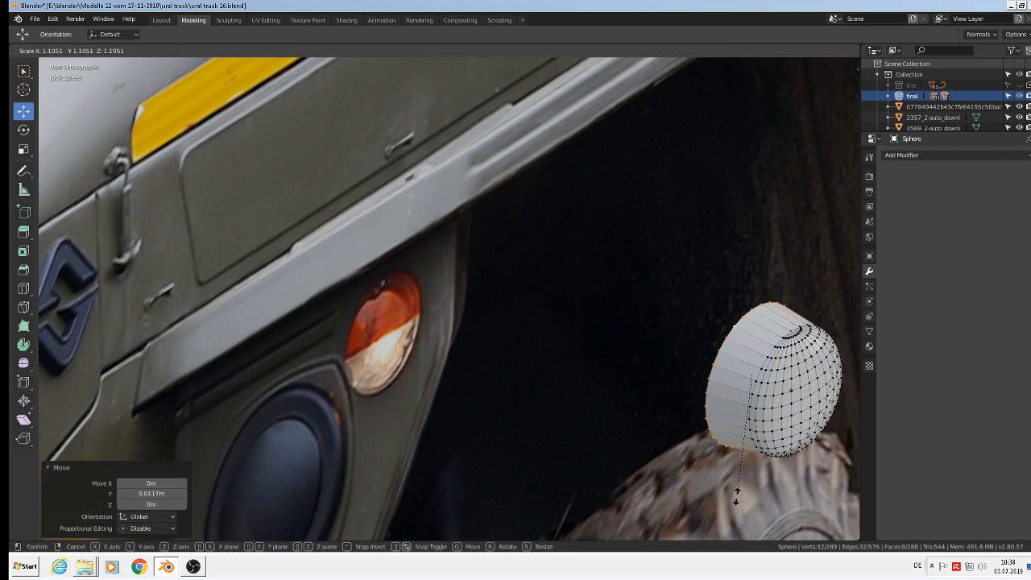
{"action": "left_click", "coordinate": [736, 495]}
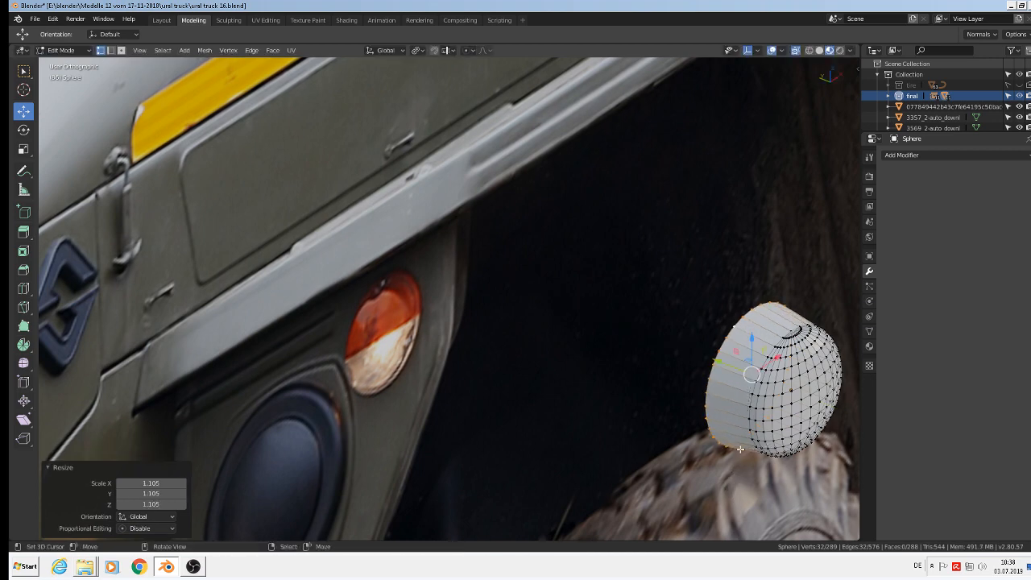
Step: Extrude the edge loop outward with a scale of 1.097, then extrude it a short distance backward along Y as a rim
{"action": "key", "text": "e"}
{"action": "key", "text": "s"}
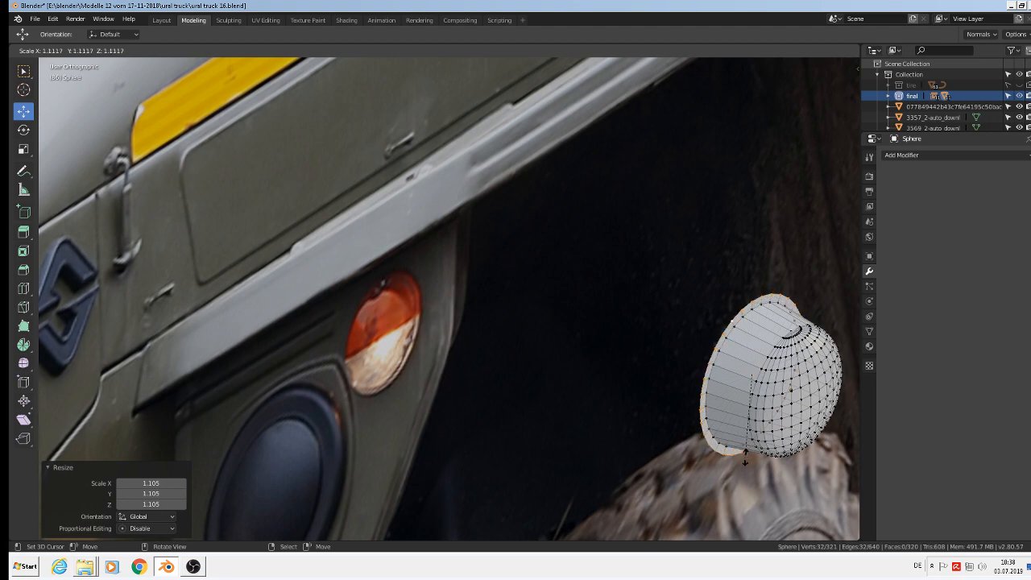
{"action": "left_click", "coordinate": [745, 459]}
{"action": "key", "text": "e"}
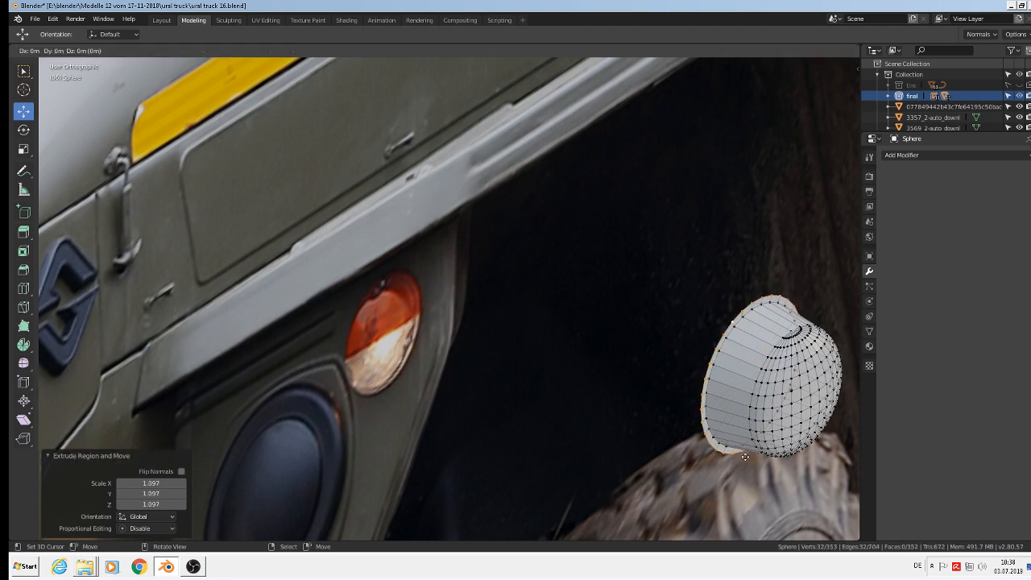
{"action": "right_click", "coordinate": [742, 432]}
{"action": "left_click", "coordinate": [723, 353]}
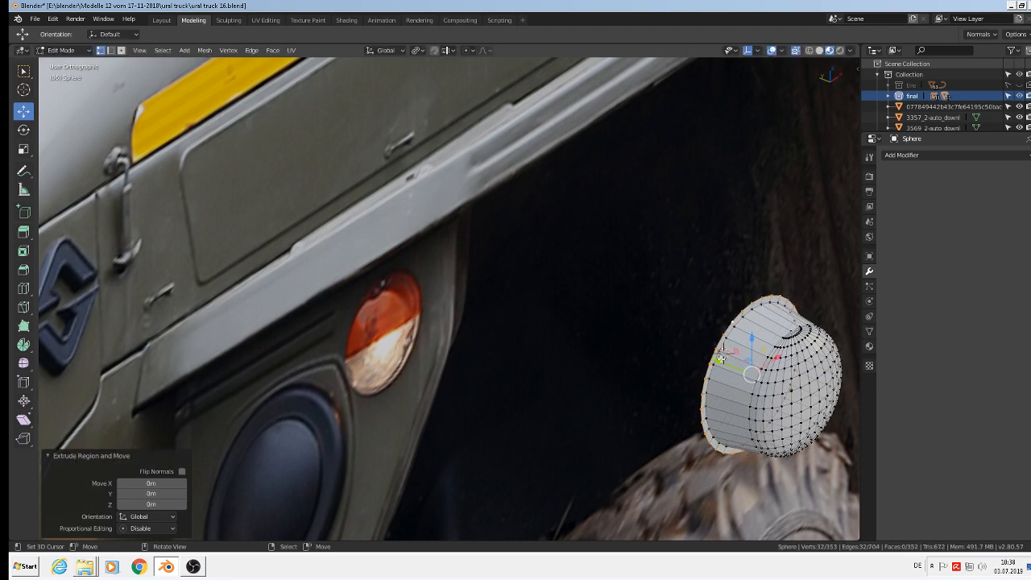
{"action": "left_click_drag", "start_coordinate": [719, 361], "coordinate": [712, 357]}
Step: Bevel the rim's outer edge loop with a width of 0.0448 m and 2 segments, and return to Object Mode
{"action": "scroll", "coordinate": [783, 384], "scroll_direction": "up", "scroll_amount": 2}
{"action": "scroll", "coordinate": [782, 384], "scroll_direction": "up", "scroll_amount": 3}
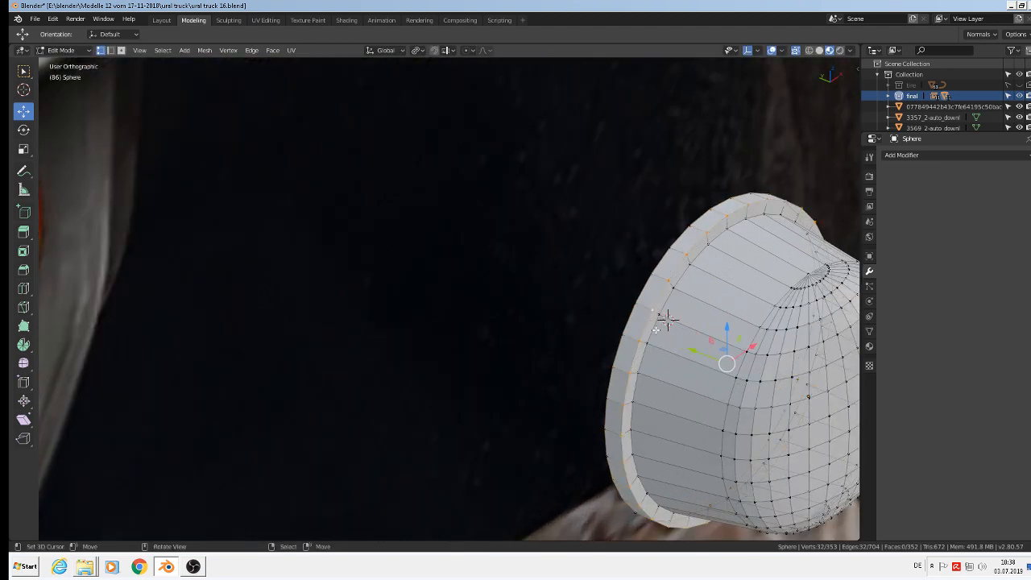
{"action": "key", "text": "ctrl+b"}
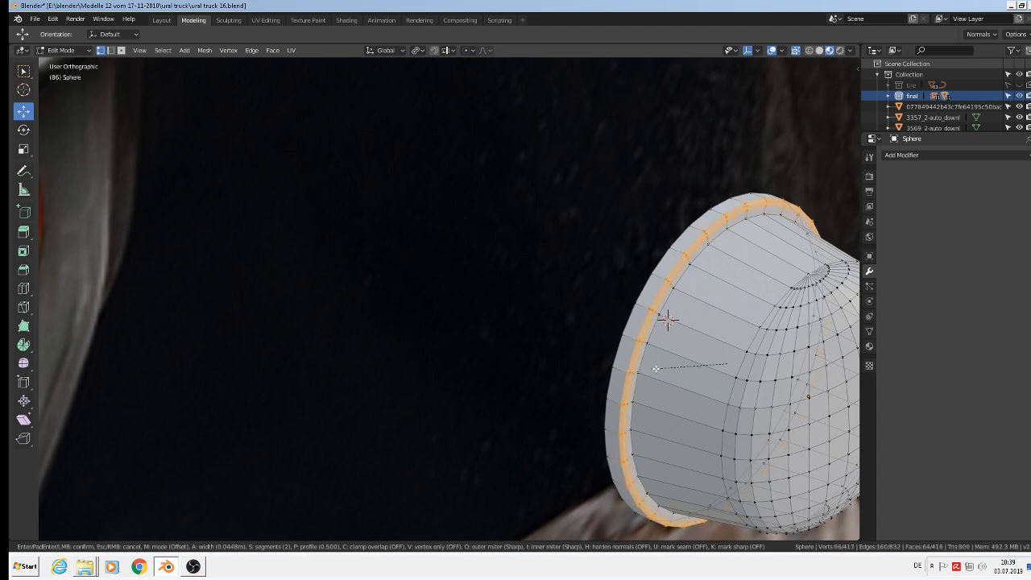
{"action": "left_click", "coordinate": [655, 368]}
{"action": "scroll", "coordinate": [667, 378], "scroll_direction": "down", "scroll_amount": 2}
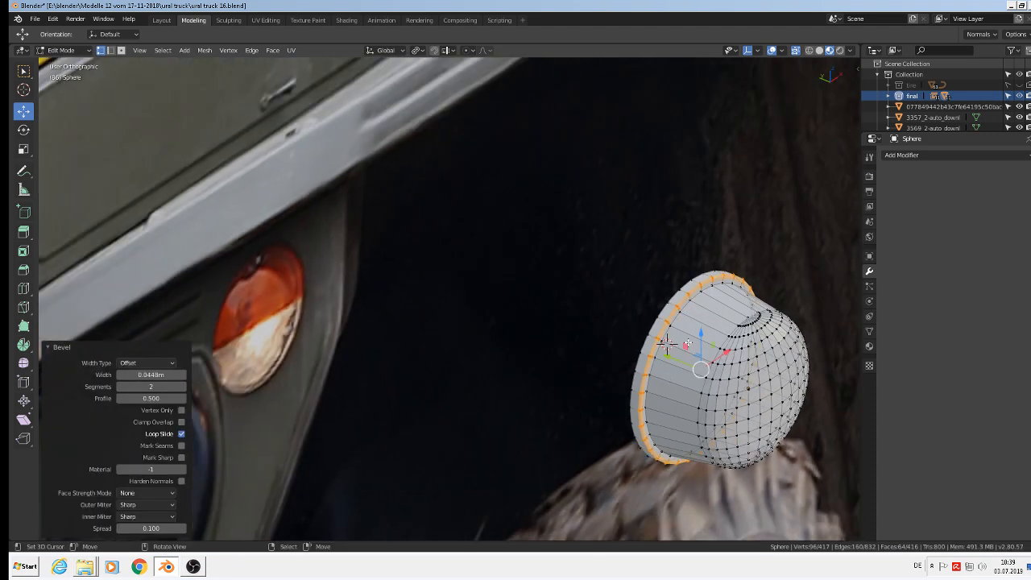
{"action": "middle_click_drag", "start_coordinate": [777, 384], "coordinate": [757, 378]}
{"action": "scroll", "coordinate": [708, 343], "scroll_direction": "up", "scroll_amount": 4}
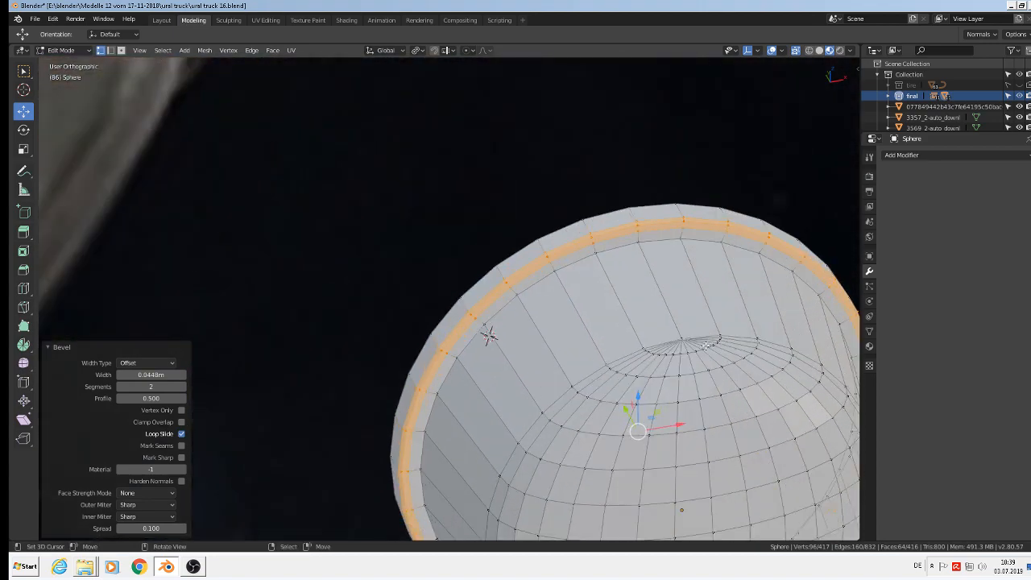
{"action": "scroll", "coordinate": [705, 345], "scroll_direction": "down", "scroll_amount": 3}
{"action": "middle_click_drag", "start_coordinate": [725, 445], "coordinate": [706, 416]}
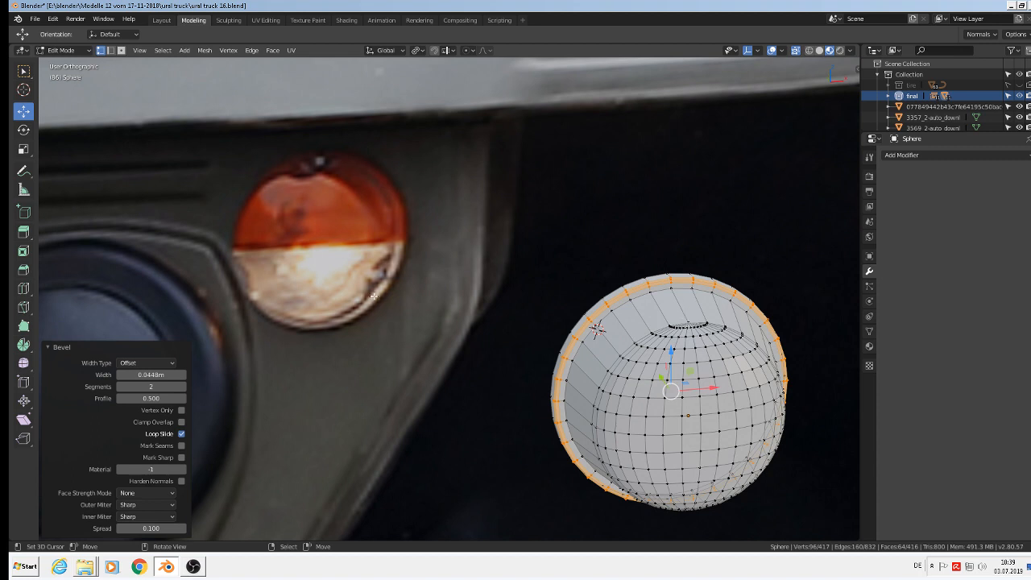
{"action": "key", "text": "Tab"}
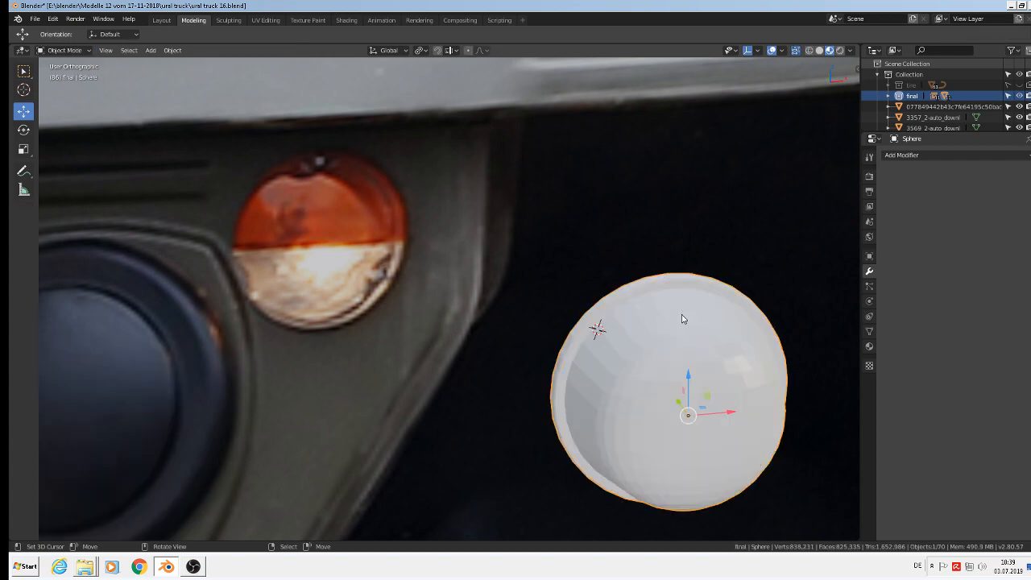
Step: Duplicate the lamp lens and offset the copy 0.049 m along X
{"action": "scroll", "coordinate": [737, 414], "scroll_direction": "down", "scroll_amount": 3}
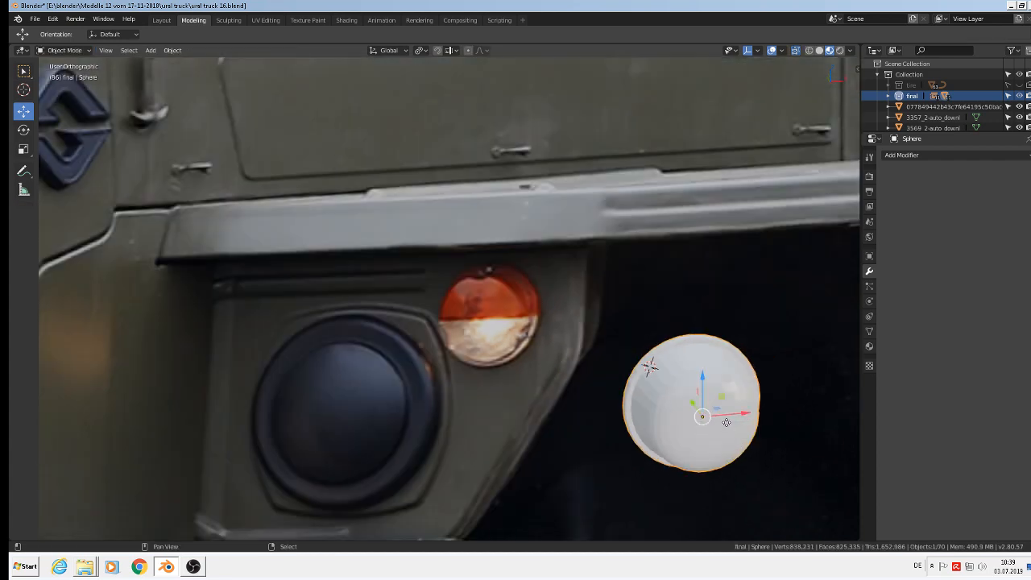
{"action": "key", "text": "shift+d"}
{"action": "key", "text": "x"}
{"action": "left_click", "coordinate": [76, 384]}
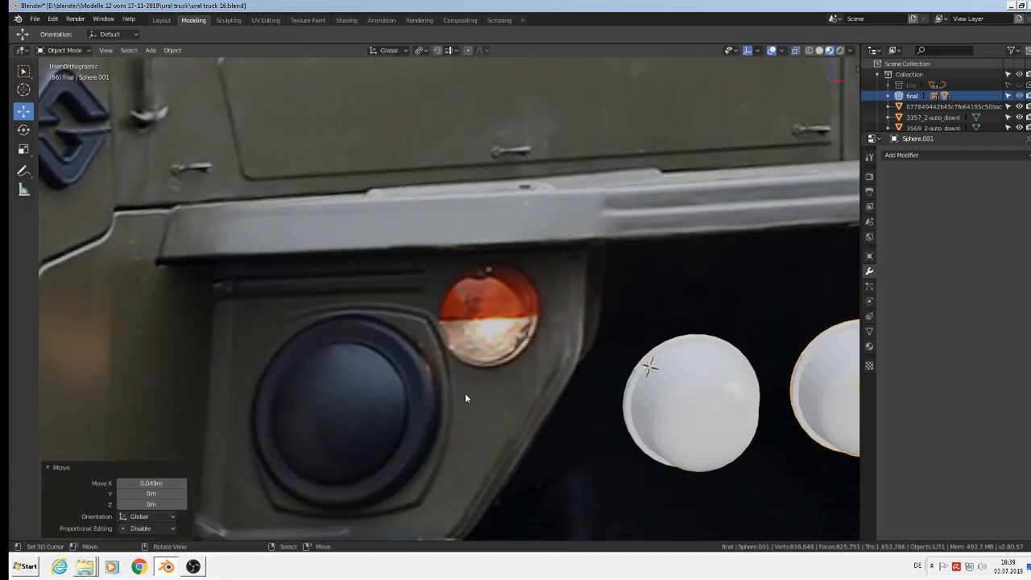
Step: Rotate the original lamp lens 90° about the global Y axis and open its mesh in Edit Mode
{"action": "left_click", "coordinate": [654, 389]}
{"action": "key", "text": "Tab"}
{"action": "scroll", "coordinate": [669, 408], "scroll_direction": "up", "scroll_amount": 4}
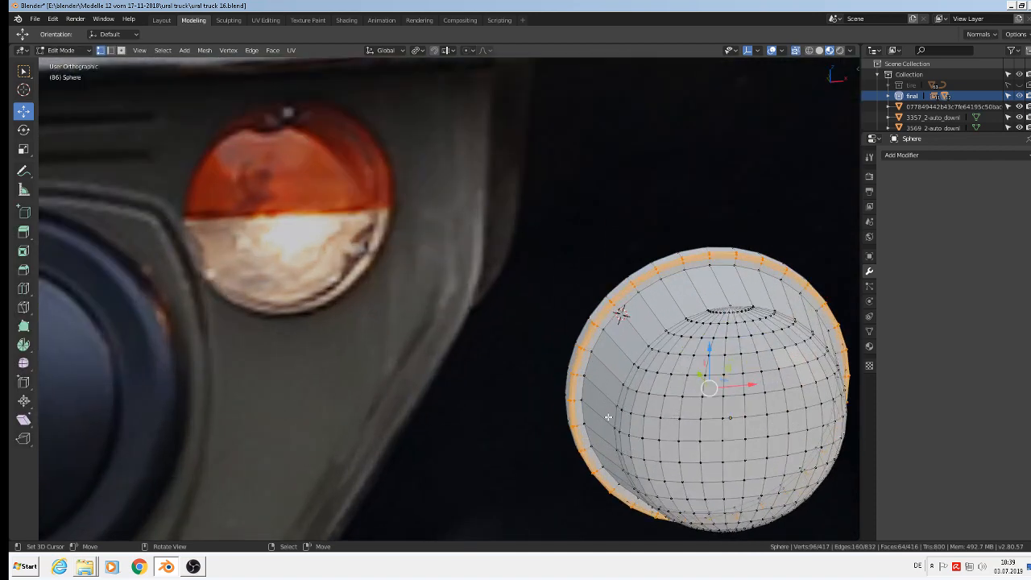
{"action": "key", "text": "Tab"}
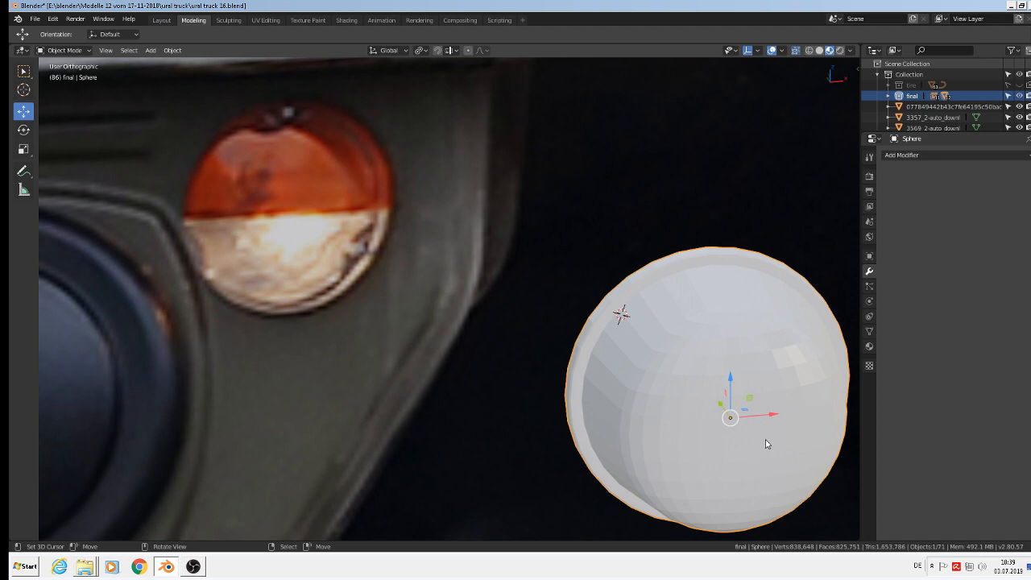
{"action": "key", "text": "r"}
{"action": "key", "text": "y"}
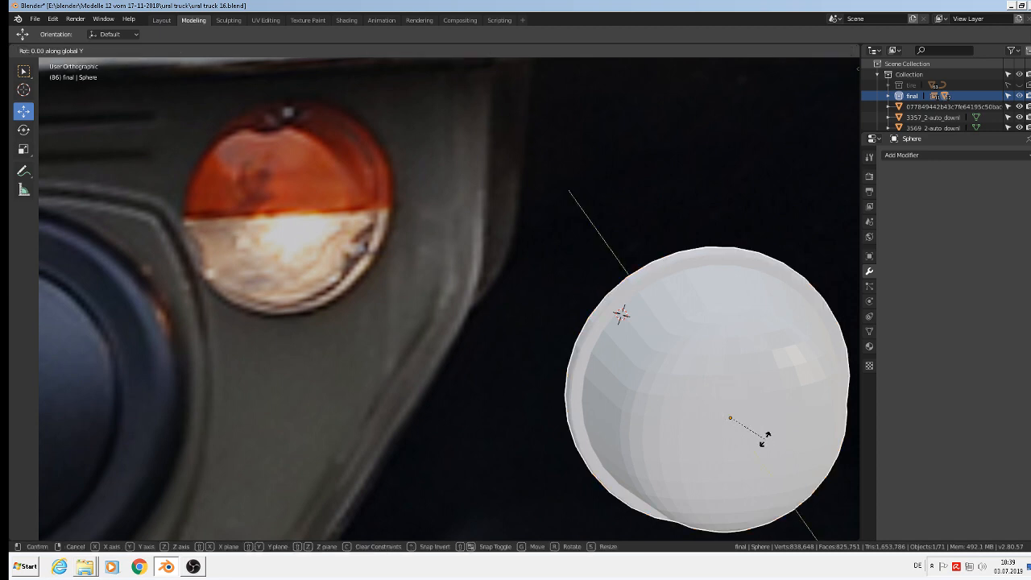
{"action": "type", "text": "90"}
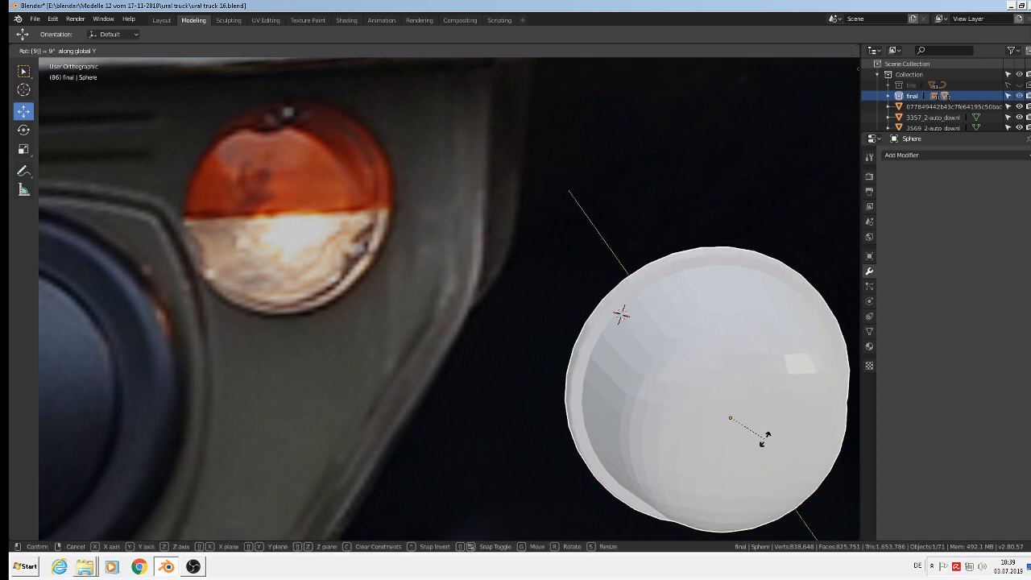
{"action": "key", "text": "Return"}
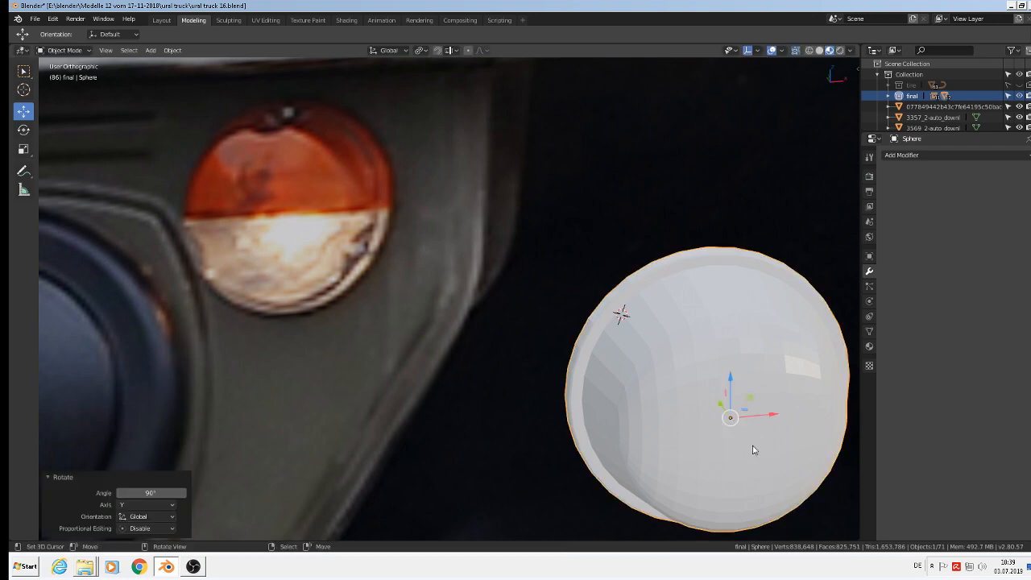
{"action": "key", "text": "Tab"}
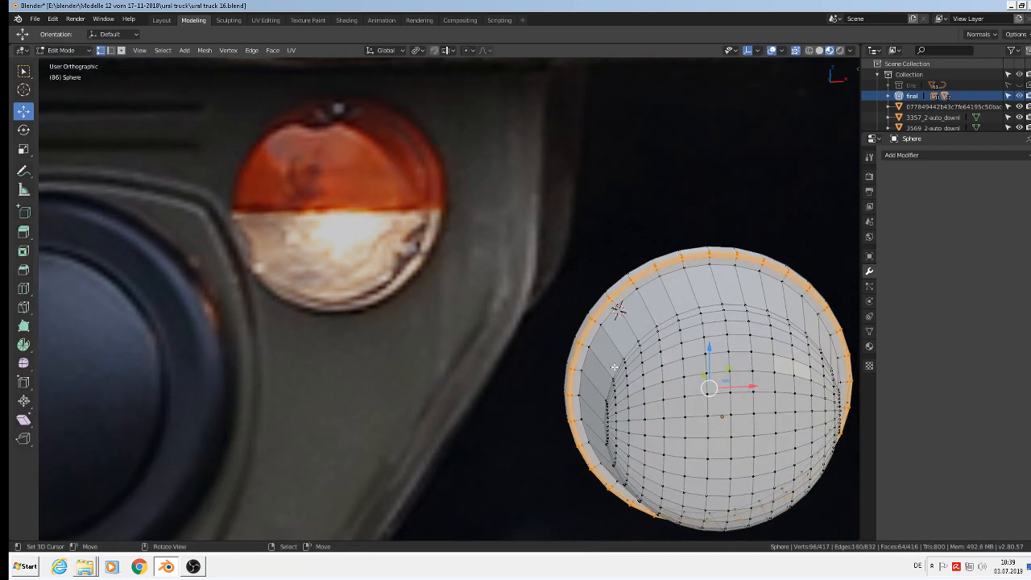
Step: Enable proportional editing and try to pull the selected vertices at the lens's upper edge down along Z
{"action": "key", "text": "KP_1"}
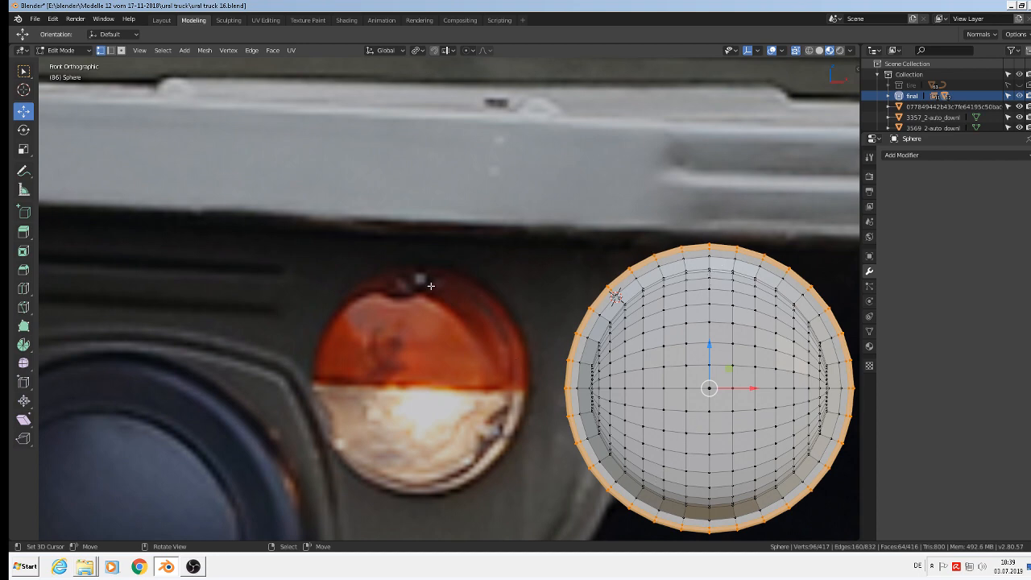
{"action": "middle_click_drag", "start_coordinate": [717, 272], "coordinate": [822, 380]}
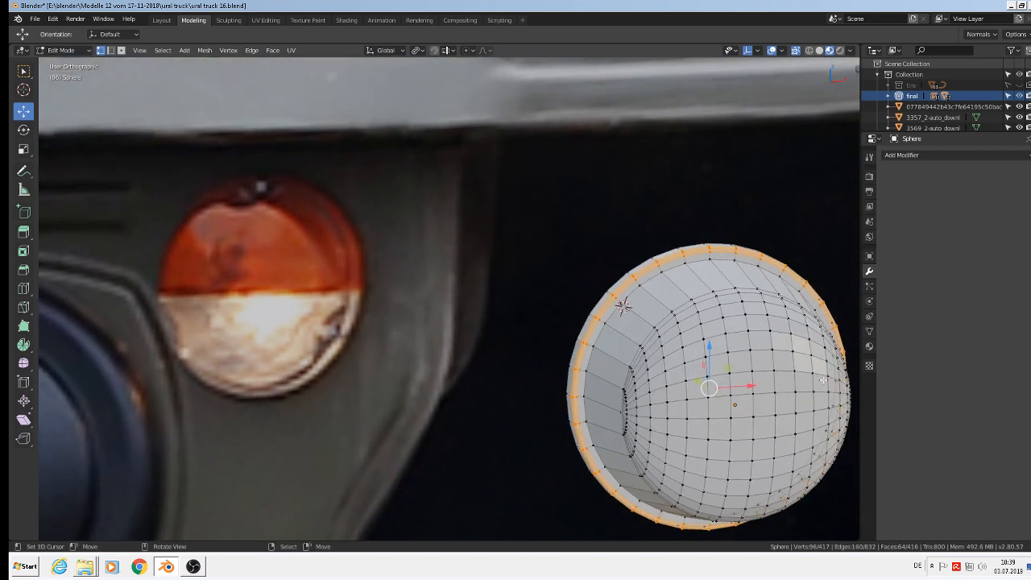
{"action": "left_click", "coordinate": [739, 295]}
{"action": "left_click", "coordinate": [712, 259], "text": "ctrl"}
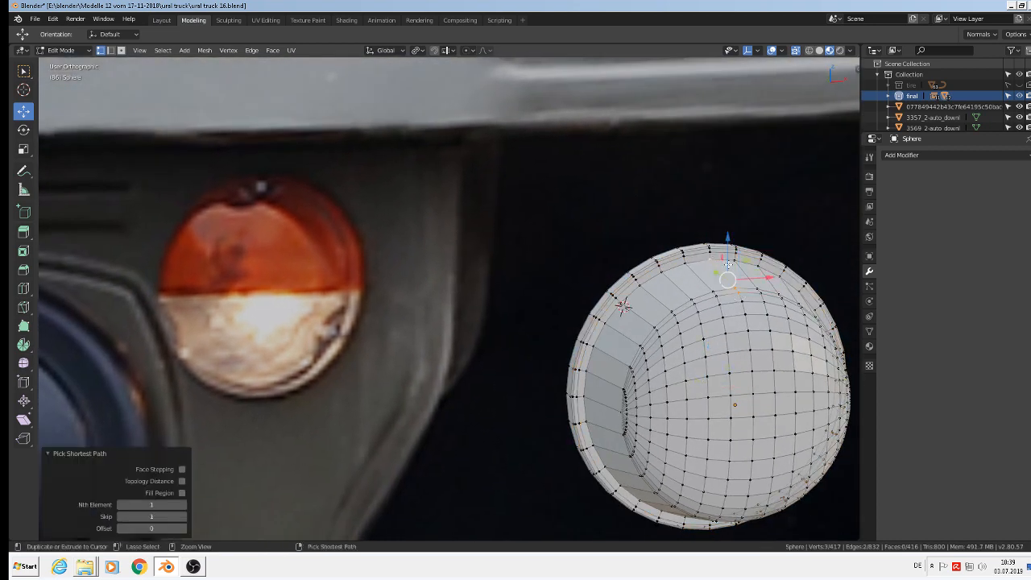
{"action": "left_click", "coordinate": [466, 50]}
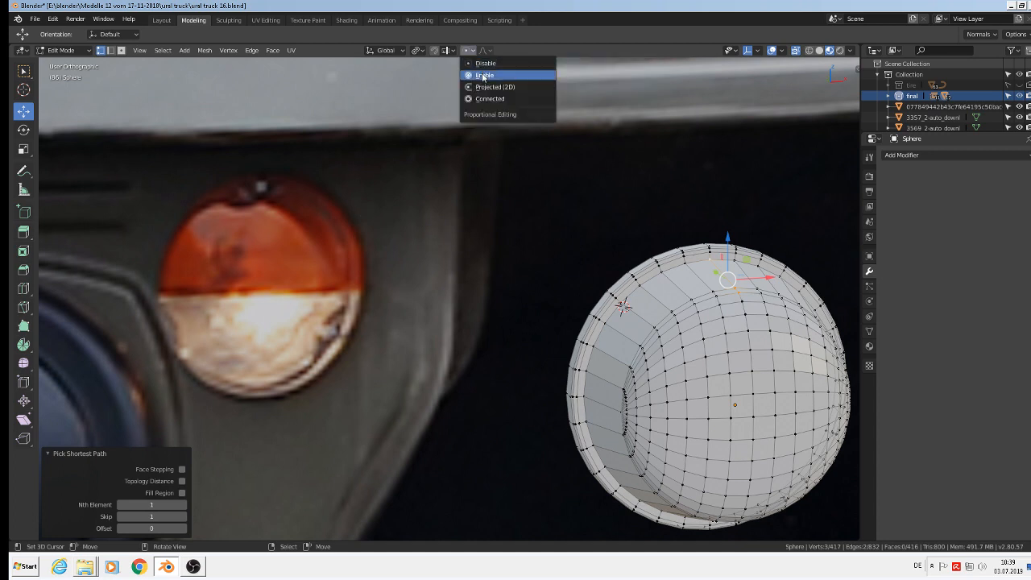
{"action": "left_click", "coordinate": [483, 75]}
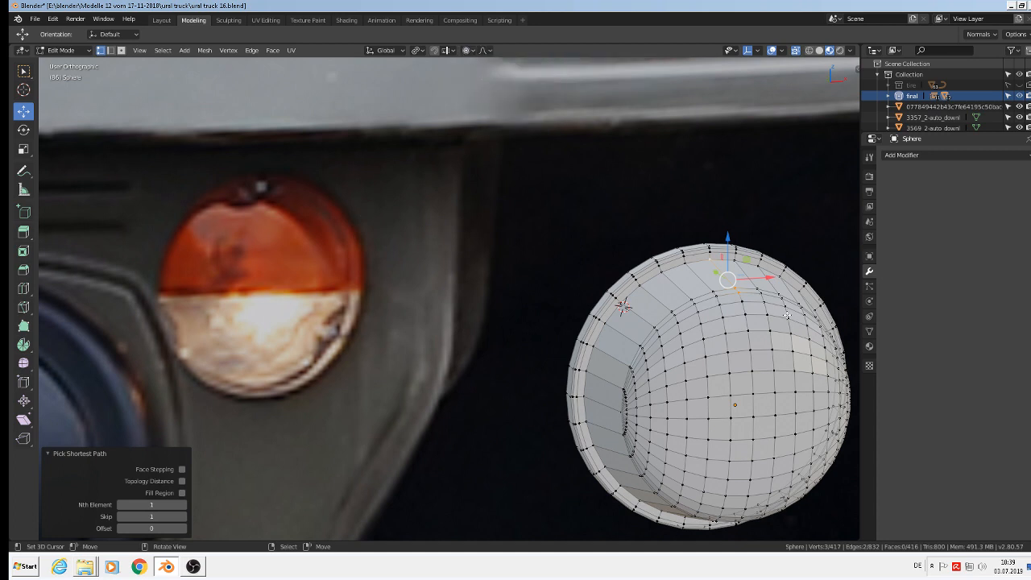
{"action": "key", "text": "g"}
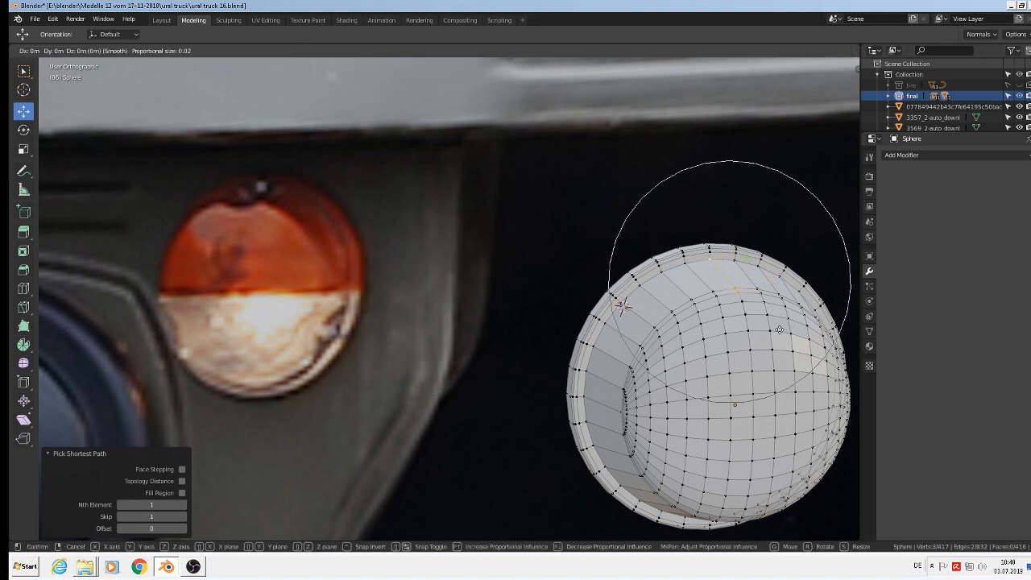
{"action": "key", "text": "z"}
{"action": "scroll", "coordinate": [783, 336], "scroll_direction": "up", "scroll_amount": 9}
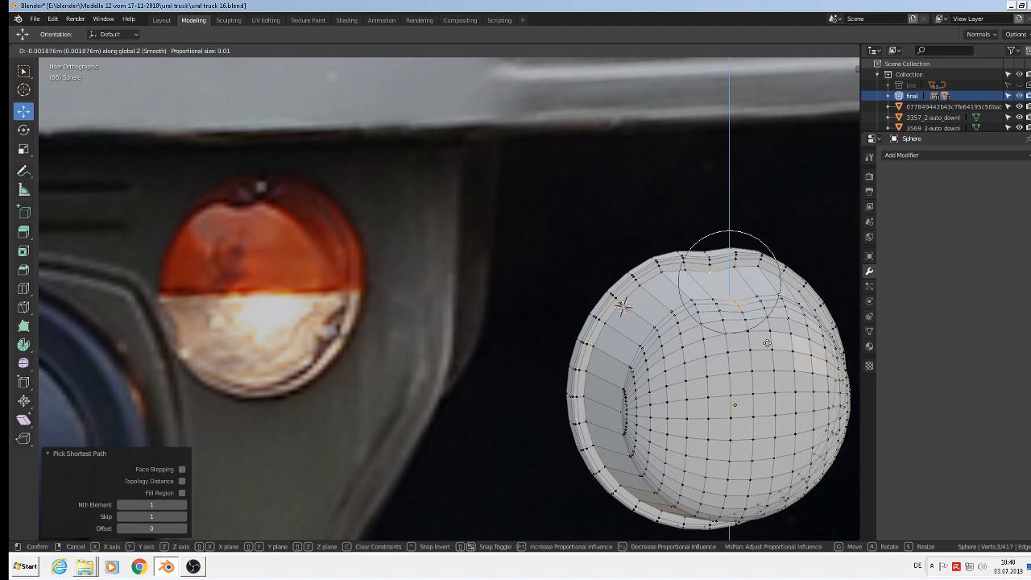
{"action": "right_click", "coordinate": [766, 342]}
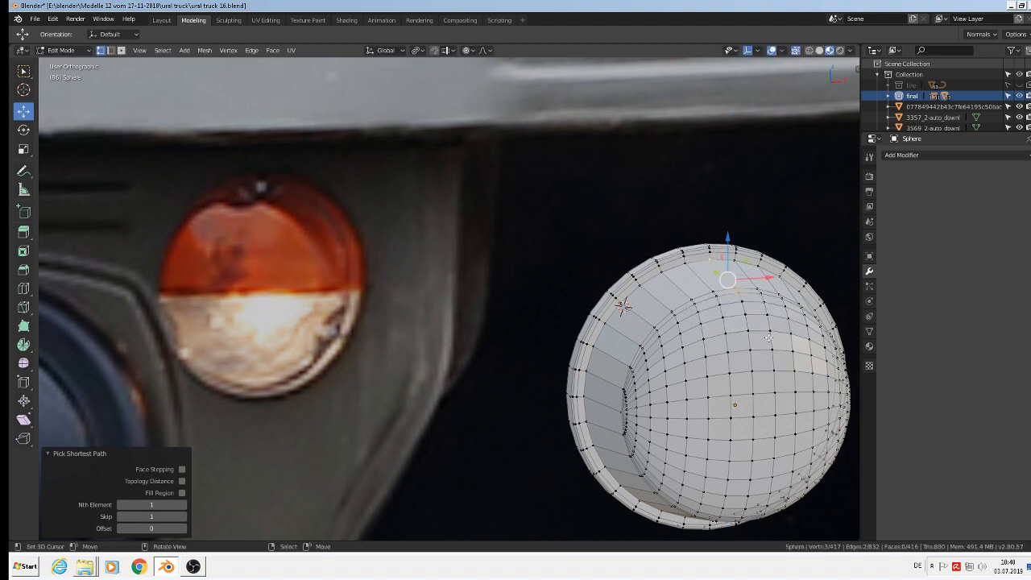
Step: Add a Subdivision Surface modifier to the lamp lens with a viewport level of 2
{"action": "left_click", "coordinate": [936, 154]}
{"action": "left_click", "coordinate": [838, 333]}
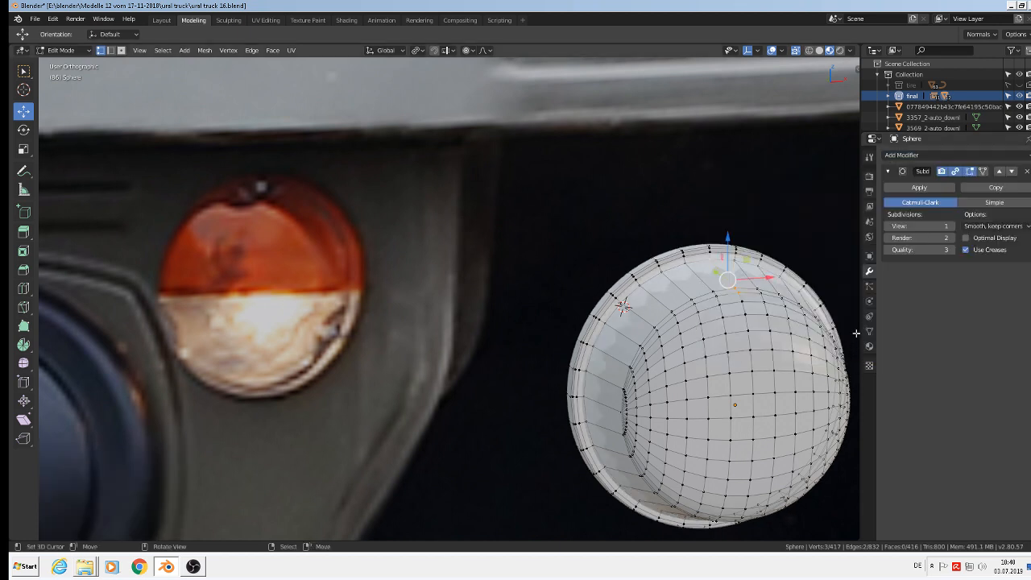
{"action": "left_click", "coordinate": [951, 228]}
{"action": "key", "text": "g"}
{"action": "key", "text": "z"}
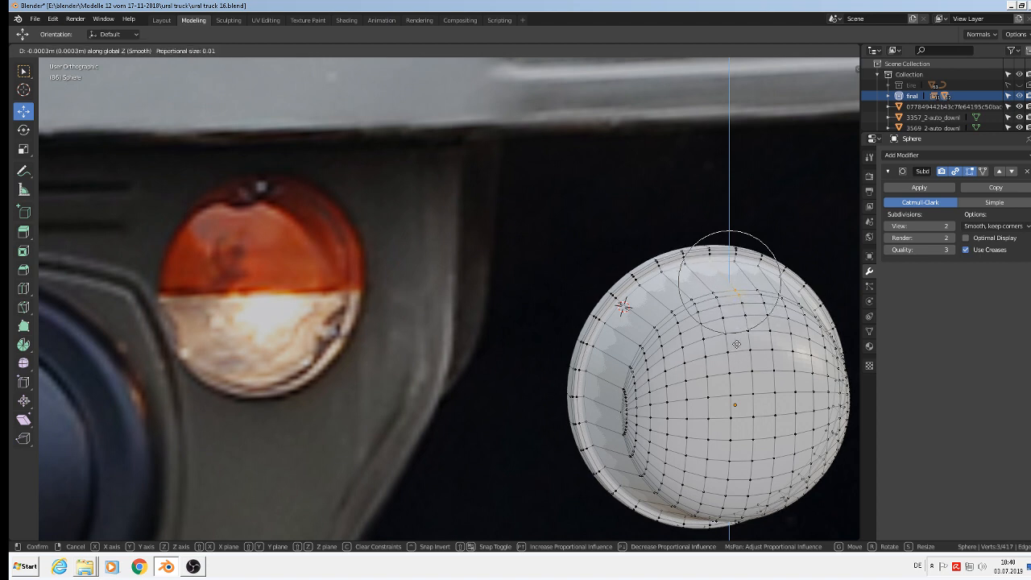
{"action": "left_click", "coordinate": [736, 344]}
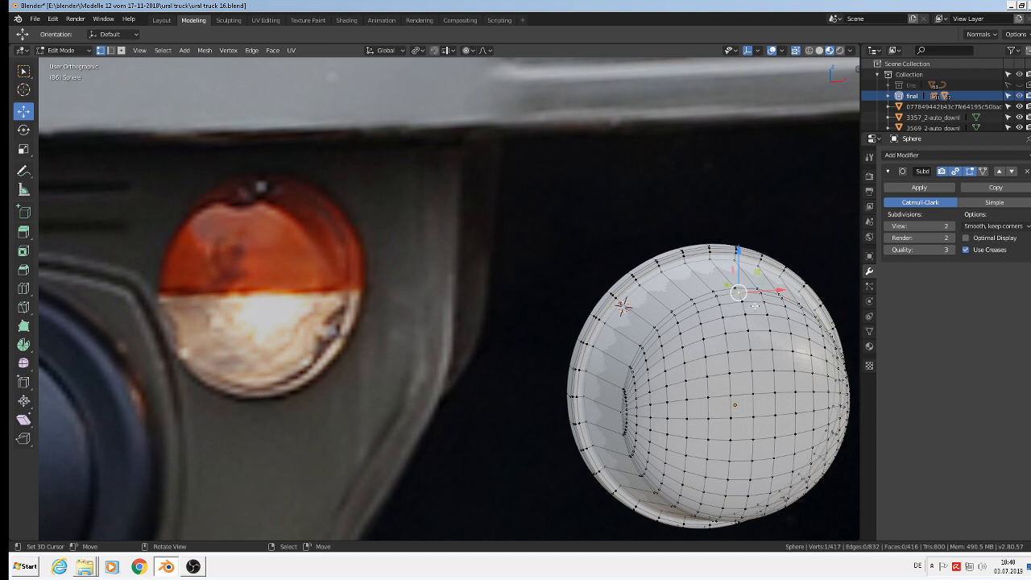
{"action": "key", "text": "g"}
{"action": "key", "text": "z"}
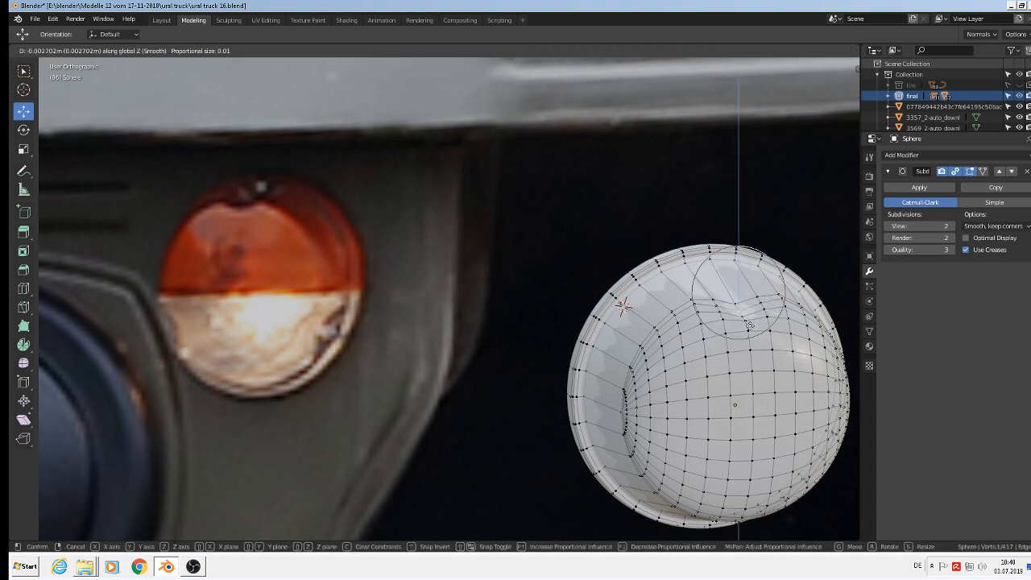
{"action": "scroll", "coordinate": [745, 328], "scroll_direction": "down", "scroll_amount": 3}
{"action": "scroll", "coordinate": [740, 332], "scroll_direction": "up", "scroll_amount": 5}
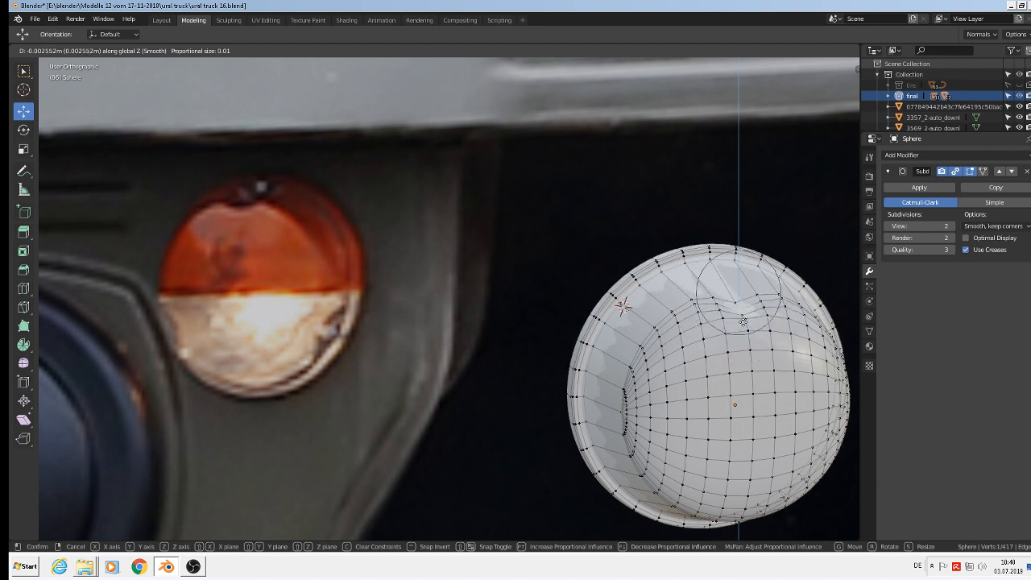
{"action": "left_click", "coordinate": [748, 316]}
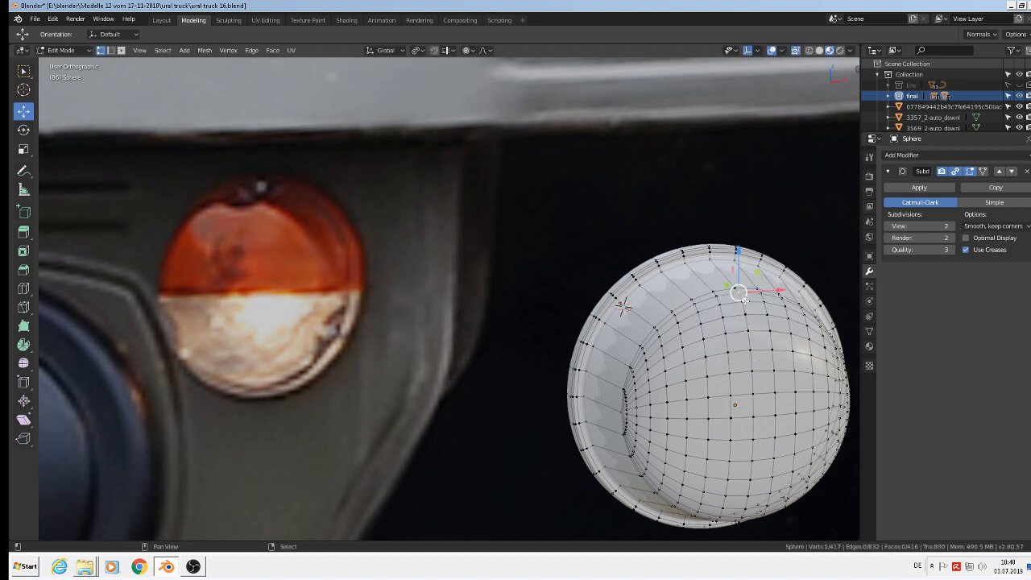
Step: Move three neighbouring vertices at the dome's upper edge down about 0.002 m along Z, then inspect the dent in Object Mode
{"action": "left_click", "coordinate": [743, 302], "text": "shift"}
{"action": "right_click", "coordinate": [736, 290], "text": "shift"}
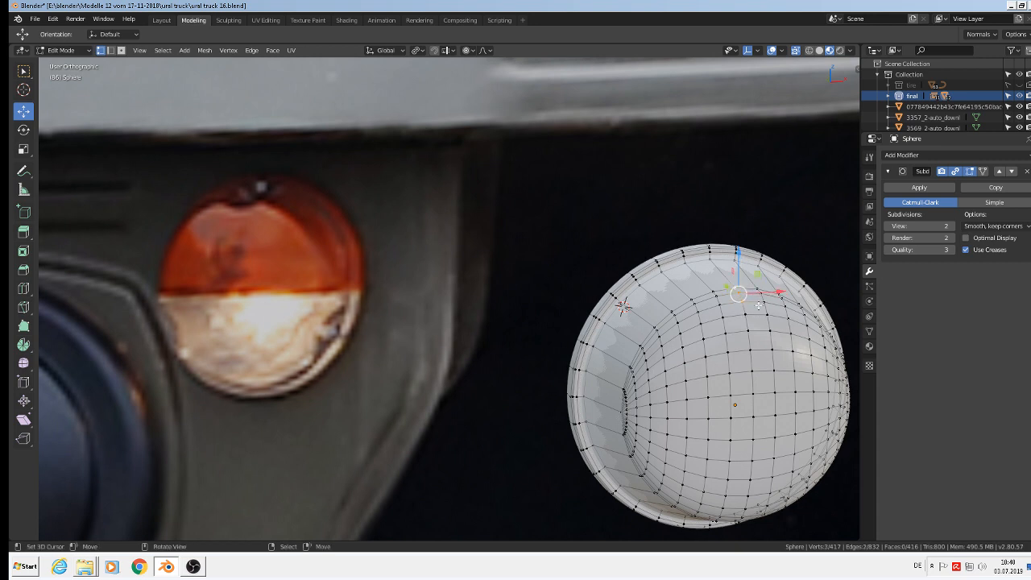
{"action": "key", "text": "g"}
{"action": "key", "text": "z"}
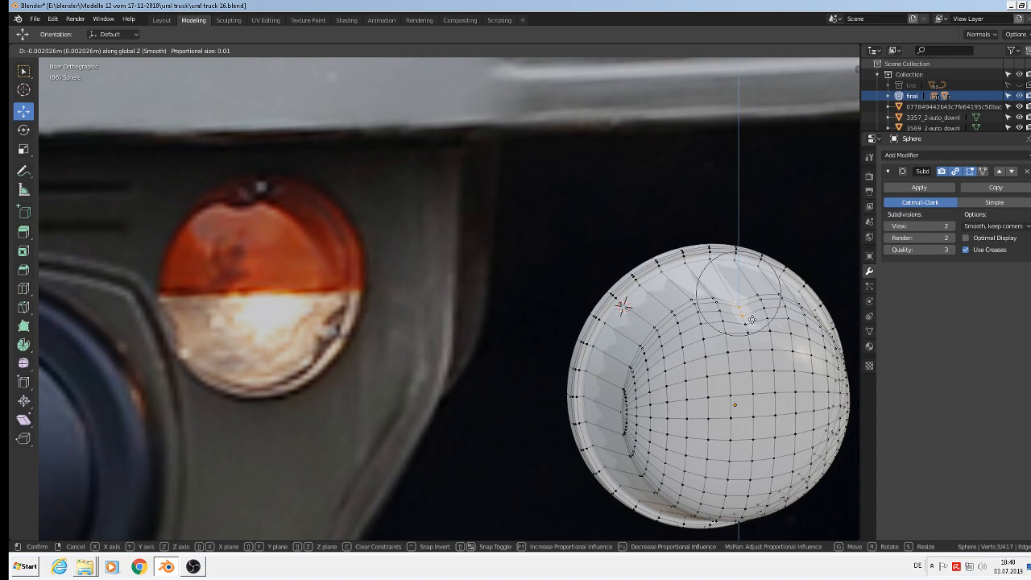
{"action": "left_click", "coordinate": [752, 320]}
{"action": "middle_click_drag", "start_coordinate": [754, 322], "coordinate": [796, 327]}
{"action": "key", "text": "Tab"}
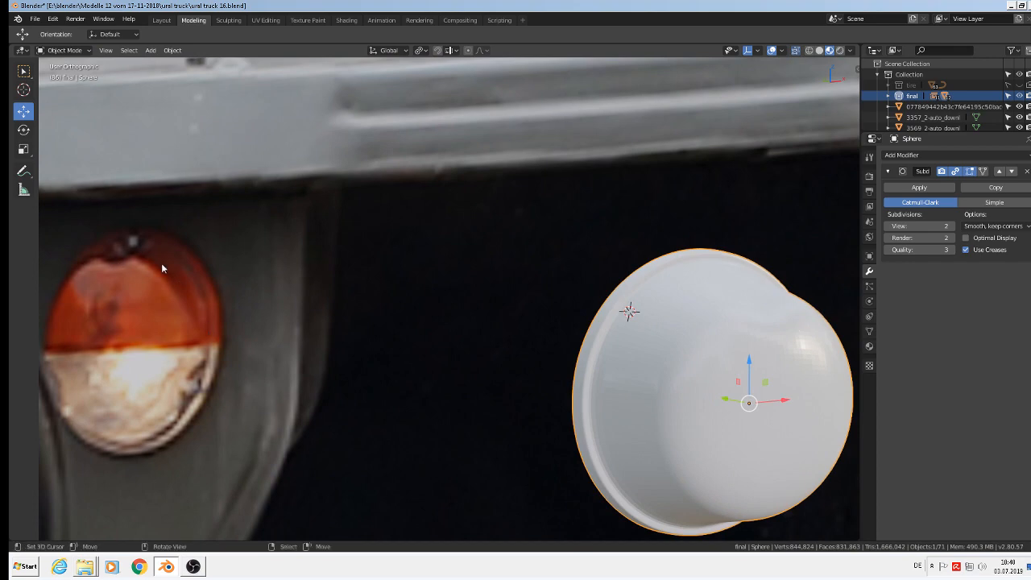
{"action": "middle_click_drag", "start_coordinate": [699, 302], "coordinate": [736, 344]}
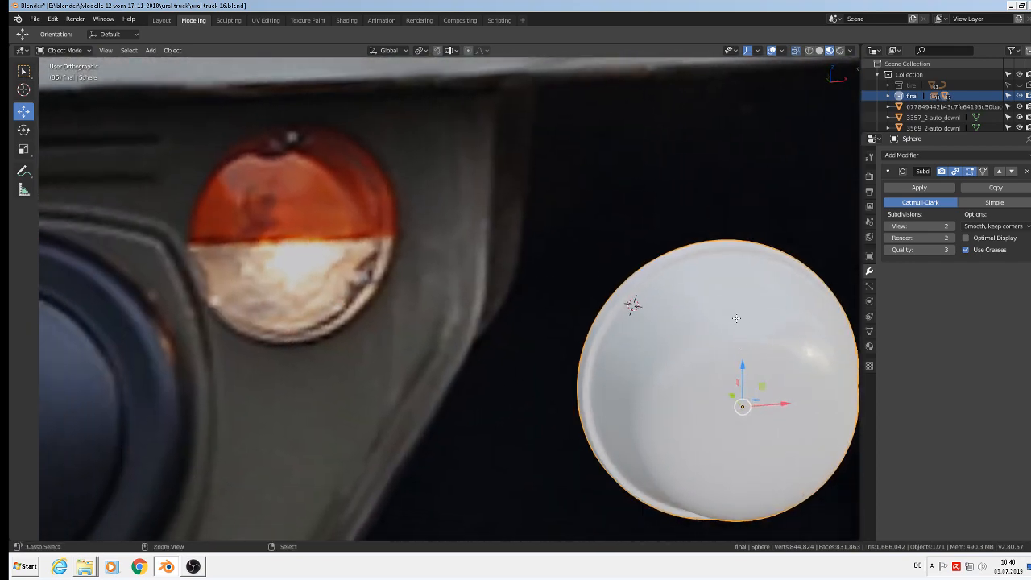
Step: Undo the vertex dent and the subdivision on the lamp lens, then check the restored mesh in Edit Mode
{"action": "key", "text": "ctrl+z"}
{"action": "key", "text": "ctrl+z"}
{"action": "scroll", "coordinate": [737, 321], "scroll_direction": "up", "scroll_amount": 2}
{"action": "scroll", "coordinate": [736, 324], "scroll_direction": "down", "scroll_amount": 3}
{"action": "key", "text": "Tab"}
{"action": "scroll", "coordinate": [725, 287], "scroll_direction": "up", "scroll_amount": 4}
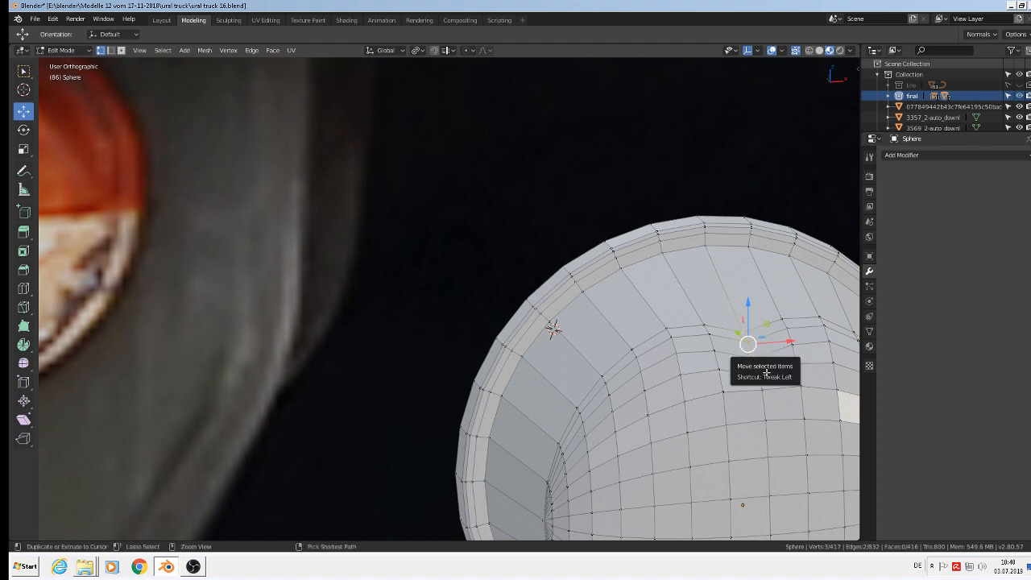
{"action": "key", "text": "Tab"}
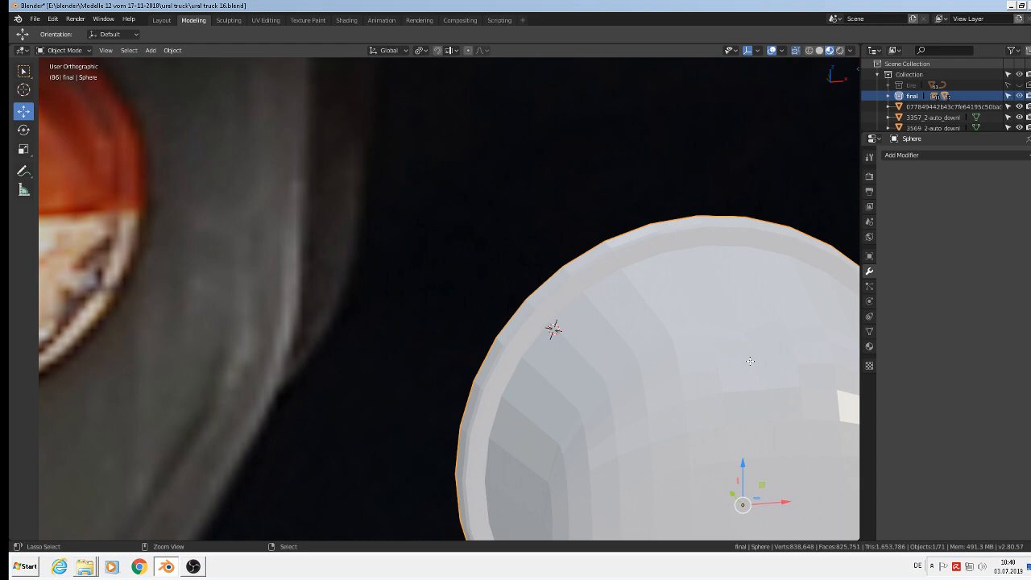
{"action": "key", "text": "Tab"}
{"action": "scroll", "coordinate": [750, 361], "scroll_direction": "down", "scroll_amount": 6}
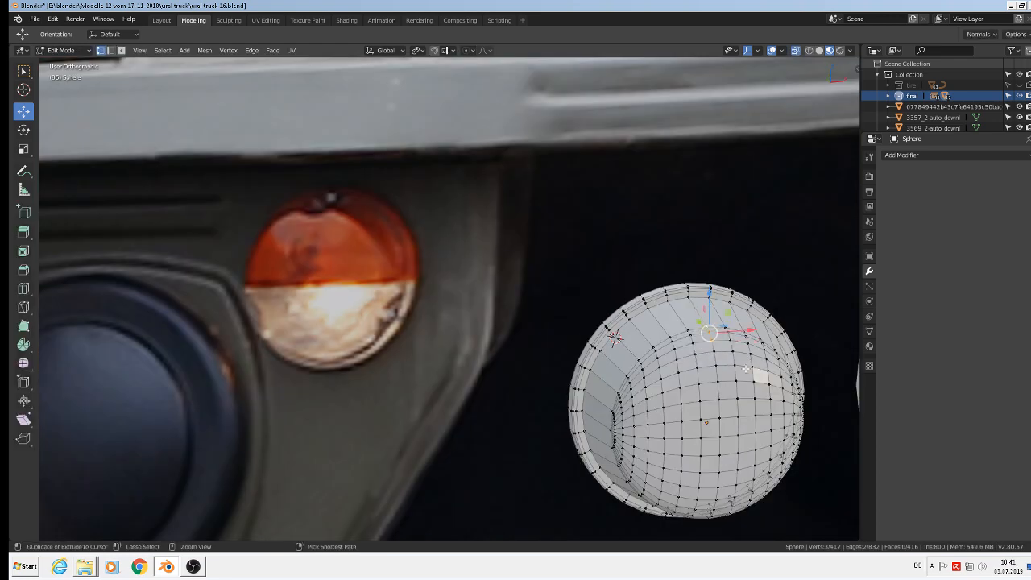
Step: Return to Object Mode and apply smooth shading to the lamp lens
{"action": "key", "text": "Tab"}
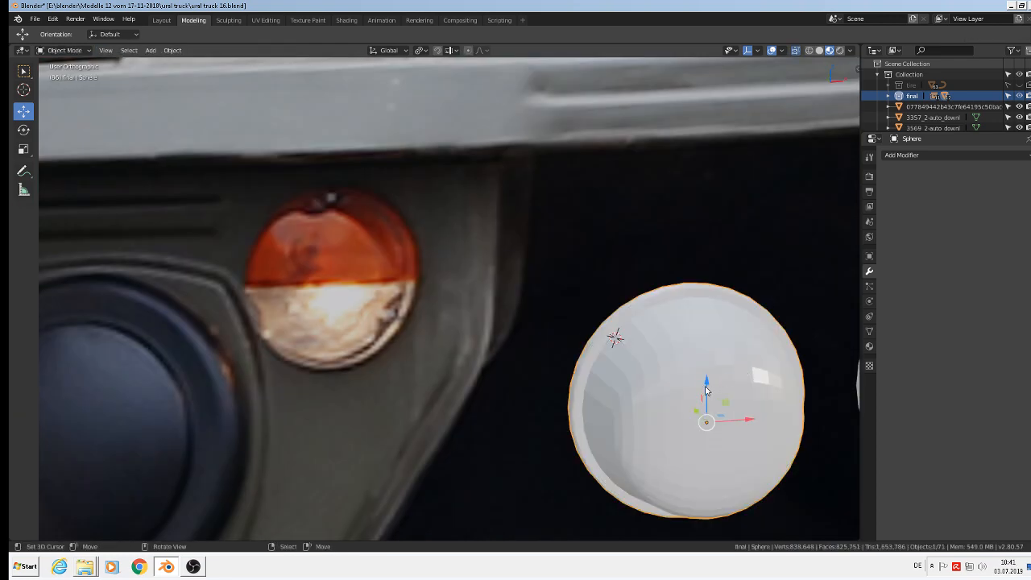
{"action": "scroll", "coordinate": [693, 387], "scroll_direction": "down", "scroll_amount": 2}
{"action": "scroll", "coordinate": [689, 387], "scroll_direction": "up", "scroll_amount": 1}
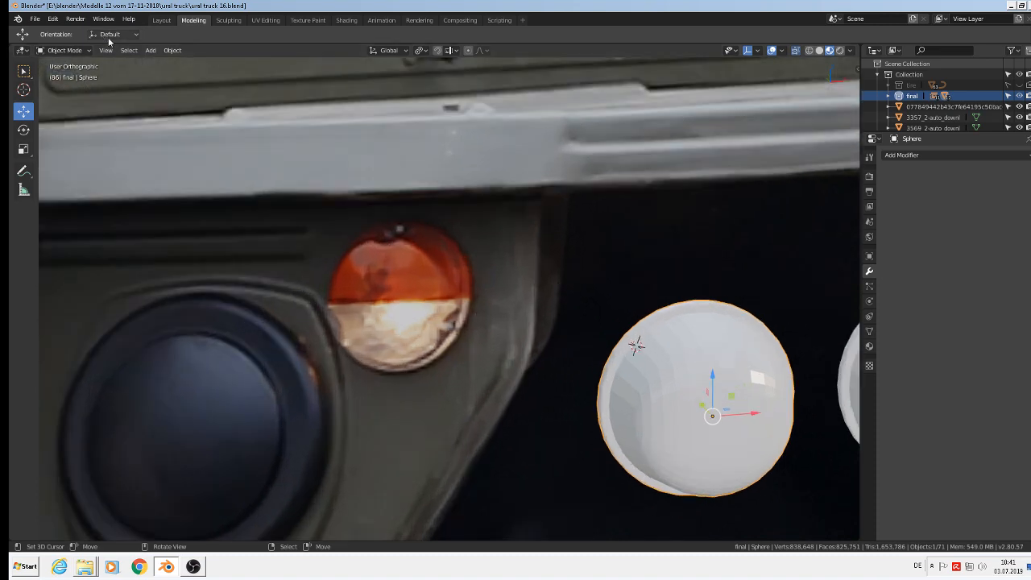
{"action": "left_click", "coordinate": [171, 51]}
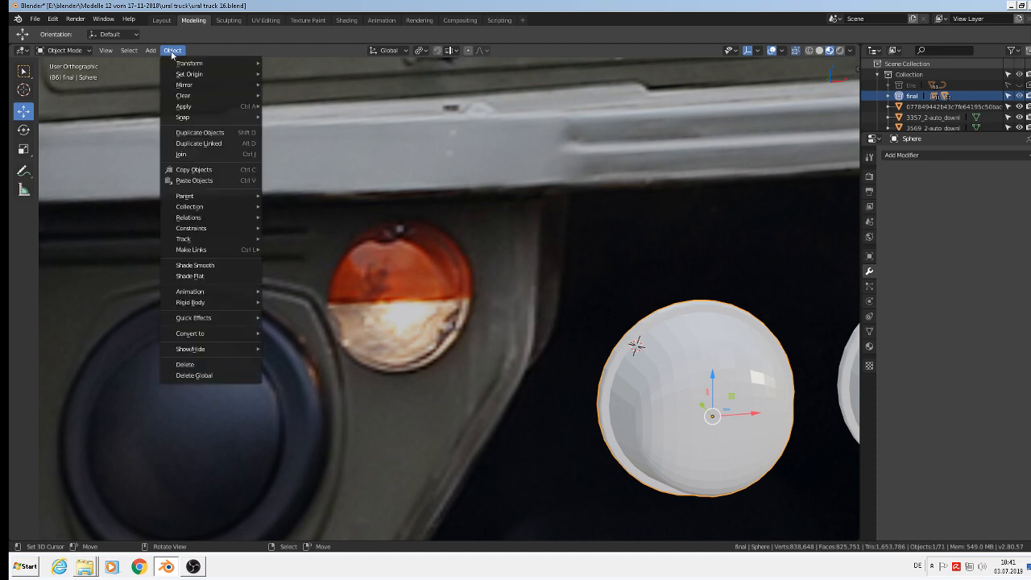
{"action": "left_click", "coordinate": [229, 266]}
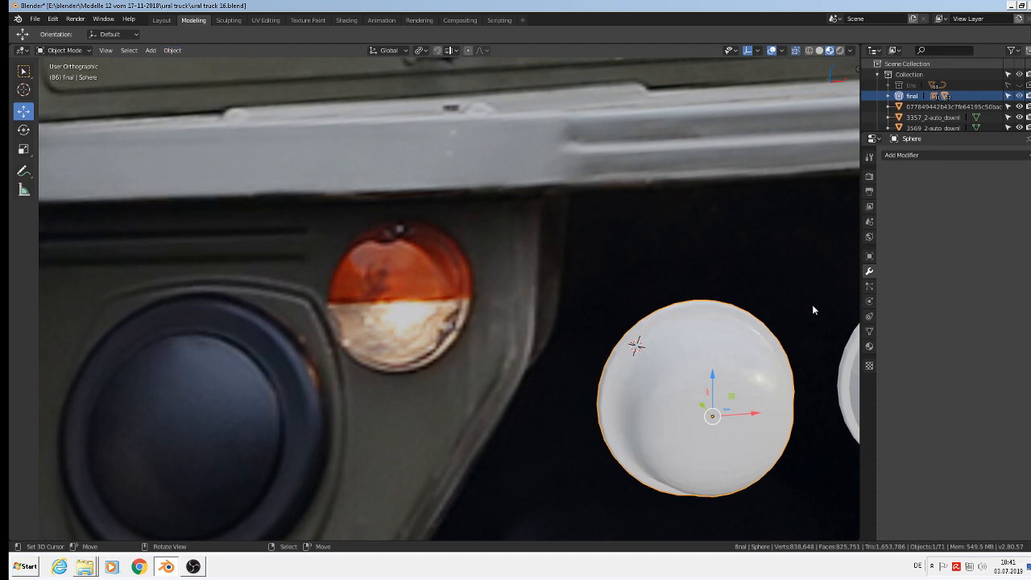
Step: Compare the smooth-shaded lamp lens with the turn signal in the reference photo from the front, checking its mesh as well
{"action": "key", "text": "KP_1"}
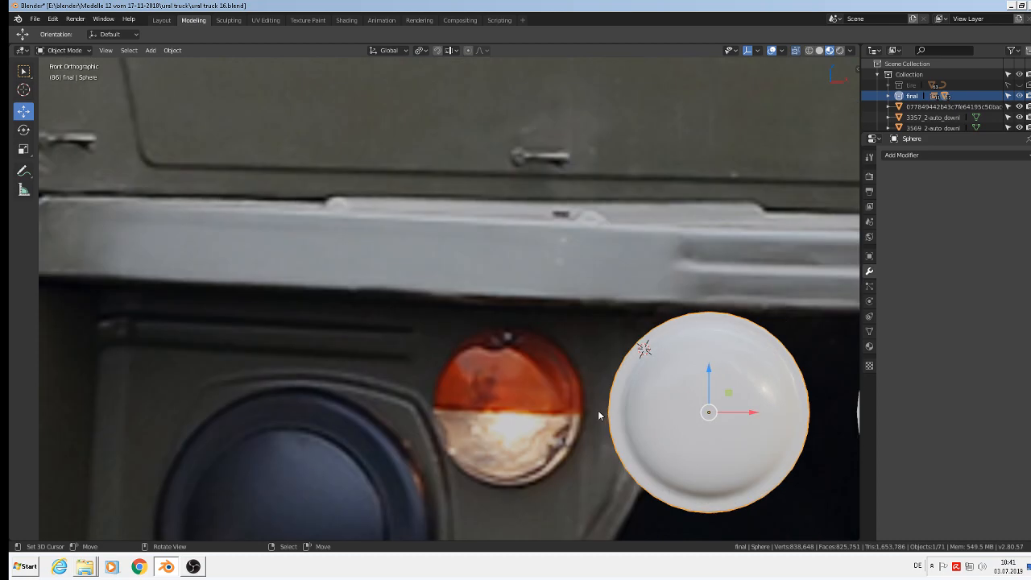
{"action": "scroll", "coordinate": [761, 387], "scroll_direction": "down", "scroll_amount": 3}
{"action": "key", "text": "Tab"}
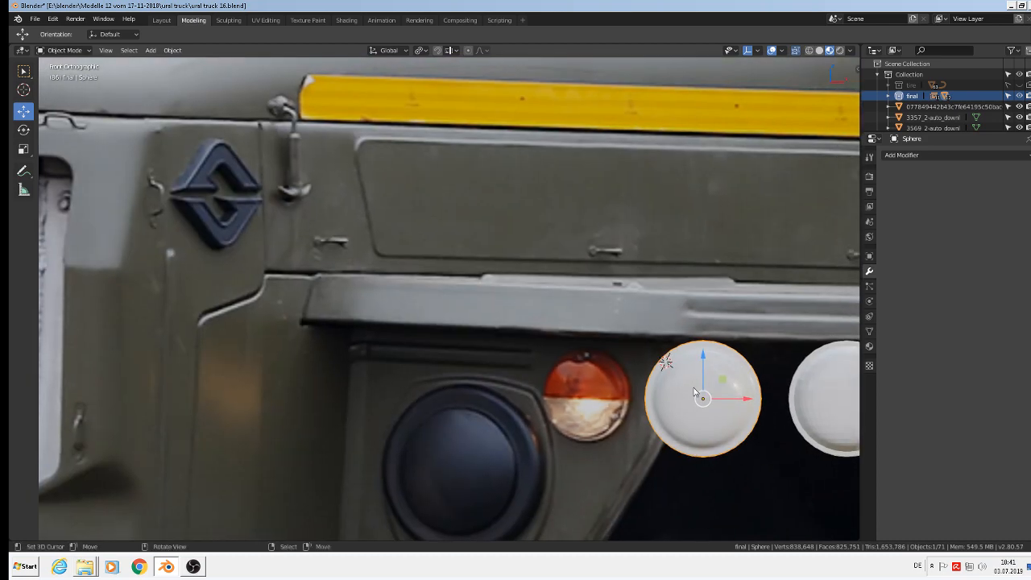
{"action": "scroll", "coordinate": [700, 395], "scroll_direction": "up", "scroll_amount": 4}
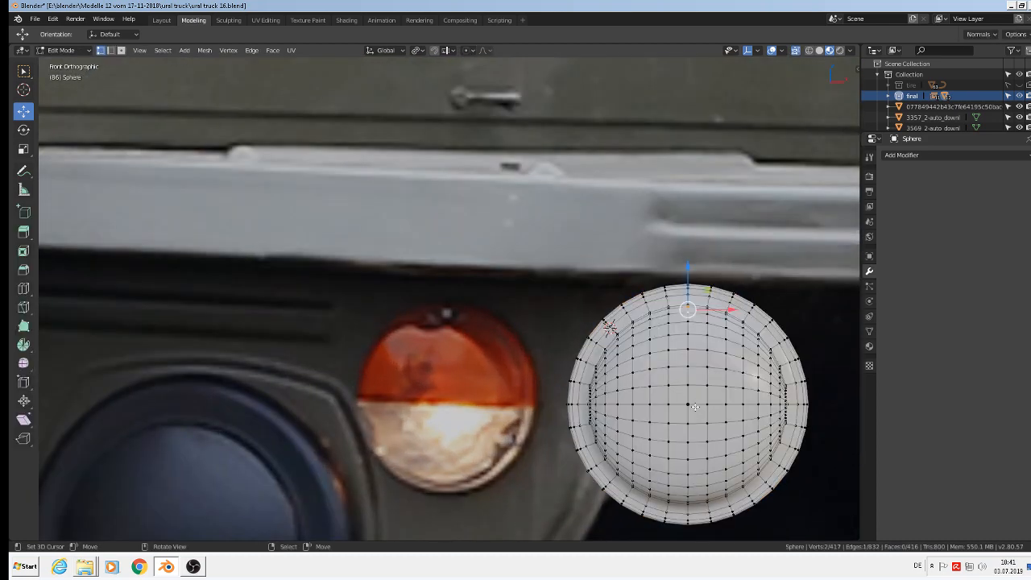
{"action": "scroll", "coordinate": [694, 407], "scroll_direction": "down", "scroll_amount": 7}
{"action": "key", "text": "Tab"}
{"action": "scroll", "coordinate": [694, 399], "scroll_direction": "down", "scroll_amount": 5}
{"action": "middle_click_drag", "start_coordinate": [477, 206], "coordinate": [277, 143], "text": "shift"}
{"action": "scroll", "coordinate": [435, 336], "scroll_direction": "up", "scroll_amount": 3}
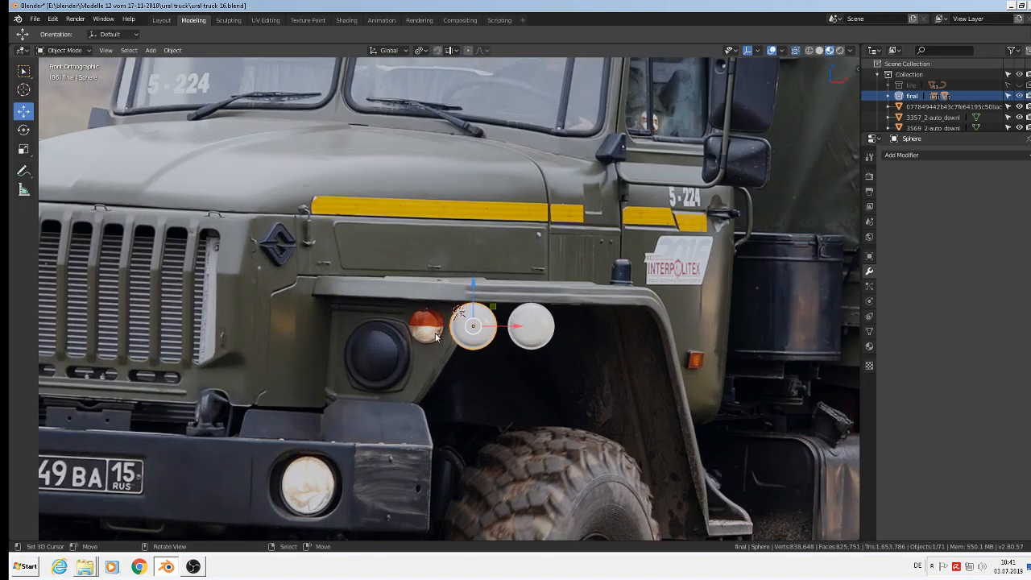
Step: Add a 2 m cube mesh at the 3D cursor over the reference images
{"action": "scroll", "coordinate": [430, 332], "scroll_direction": "down", "scroll_amount": 3}
{"action": "scroll", "coordinate": [428, 323], "scroll_direction": "down", "scroll_amount": 10}
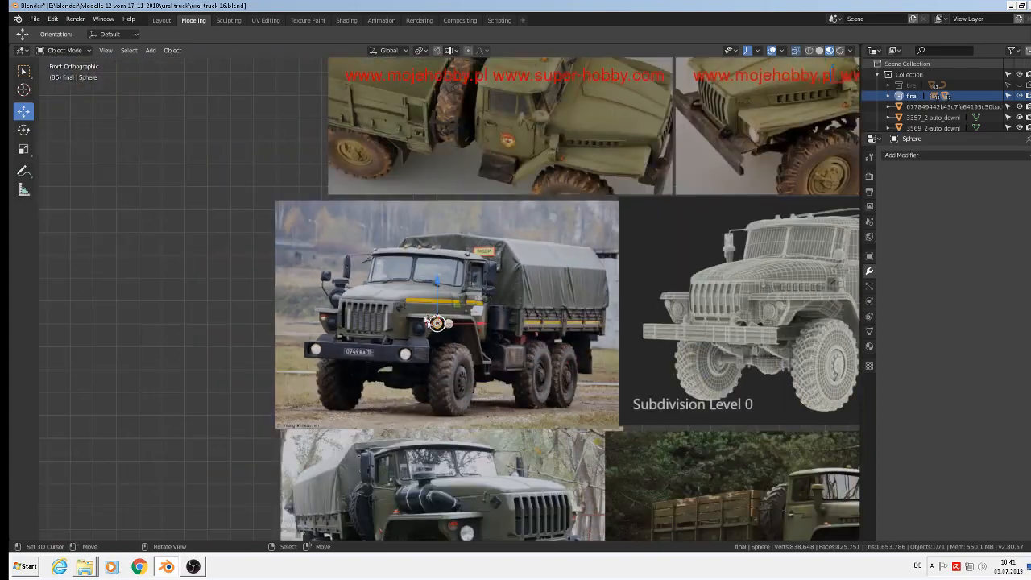
{"action": "middle_click_drag", "start_coordinate": [298, 256], "coordinate": [774, 484], "text": "shift"}
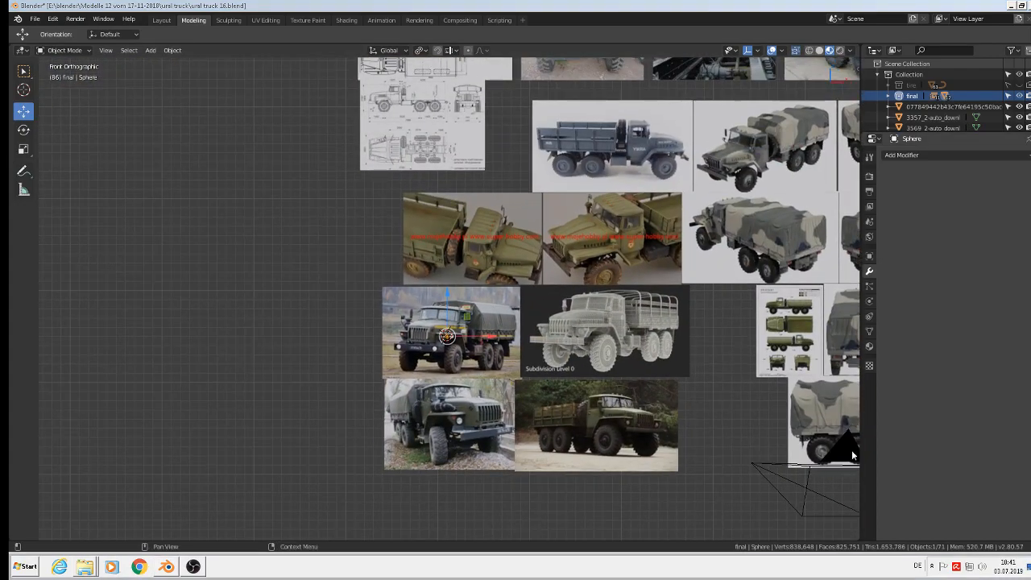
{"action": "middle_click_drag", "start_coordinate": [288, 238], "coordinate": [790, 369]}
{"action": "key", "text": "KP_1"}
{"action": "scroll", "coordinate": [264, 241], "scroll_direction": "down", "scroll_amount": 5}
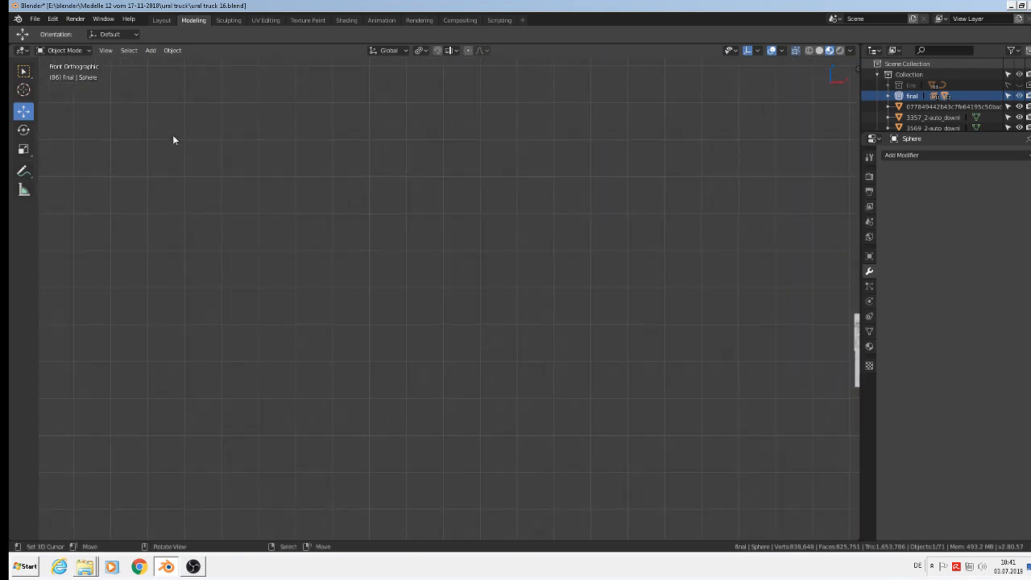
{"action": "left_click", "coordinate": [157, 53]}
{"action": "mouse_move", "coordinate": [167, 65]}
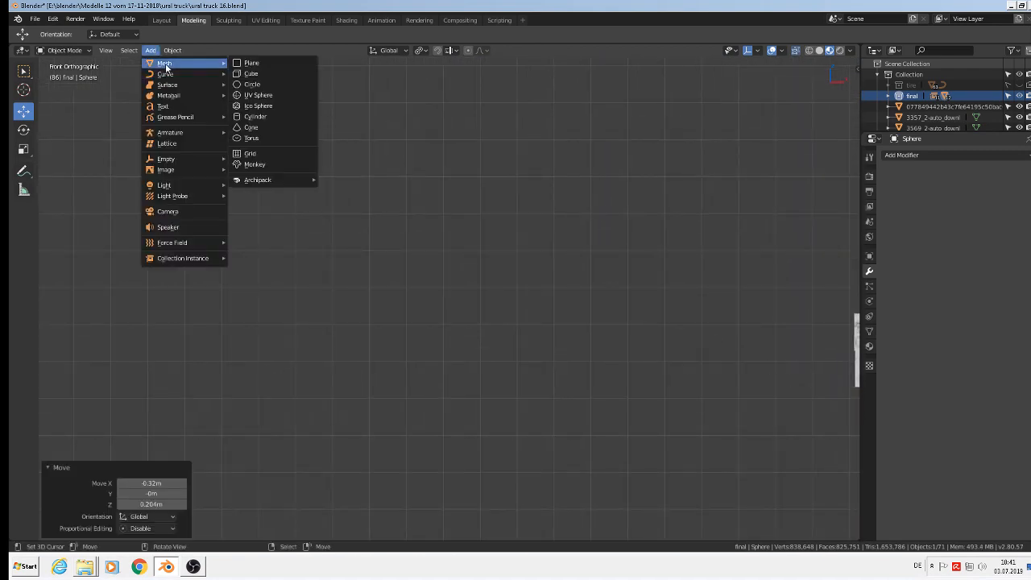
{"action": "left_click", "coordinate": [262, 75]}
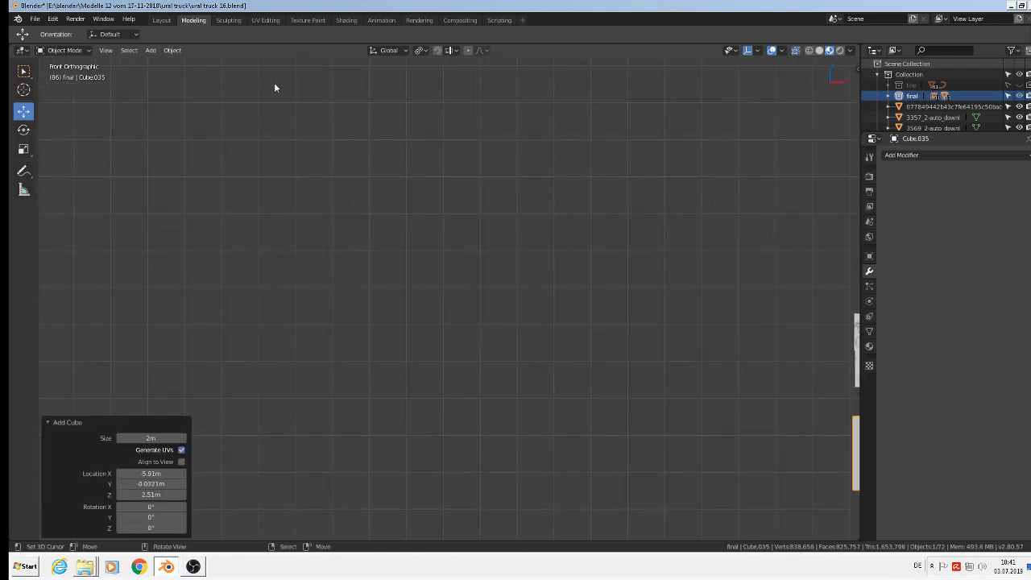
{"action": "scroll", "coordinate": [592, 270], "scroll_direction": "down", "scroll_amount": 6}
{"action": "scroll", "coordinate": [683, 355], "scroll_direction": "up", "scroll_amount": 2}
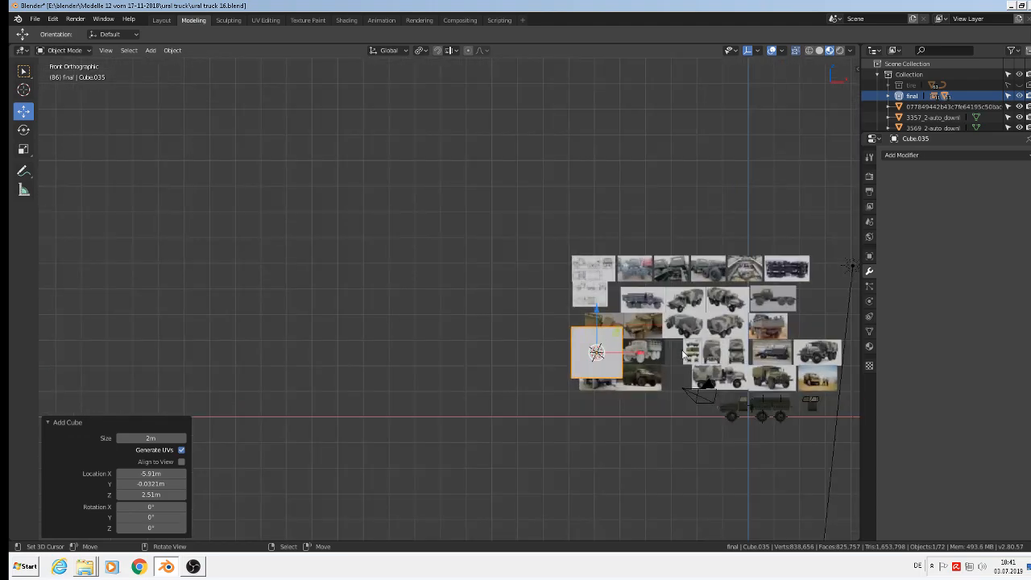
Step: Move the new cube away from the reference images, about -11.9 m along X and 7.24 m along Z
{"action": "left_click_drag", "start_coordinate": [597, 353], "coordinate": [293, 168]}
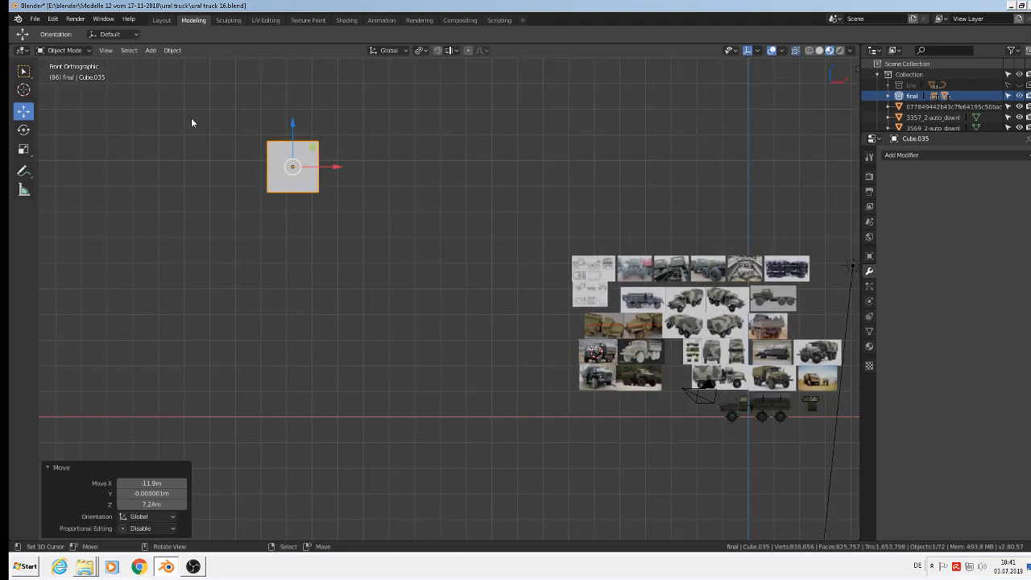
{"action": "scroll", "coordinate": [246, 157], "scroll_direction": "up", "scroll_amount": 4}
{"action": "middle_click_drag", "start_coordinate": [489, 288], "coordinate": [498, 293], "text": "shift"}
{"action": "middle_click_drag", "start_coordinate": [432, 247], "coordinate": [448, 268], "text": "shift"}
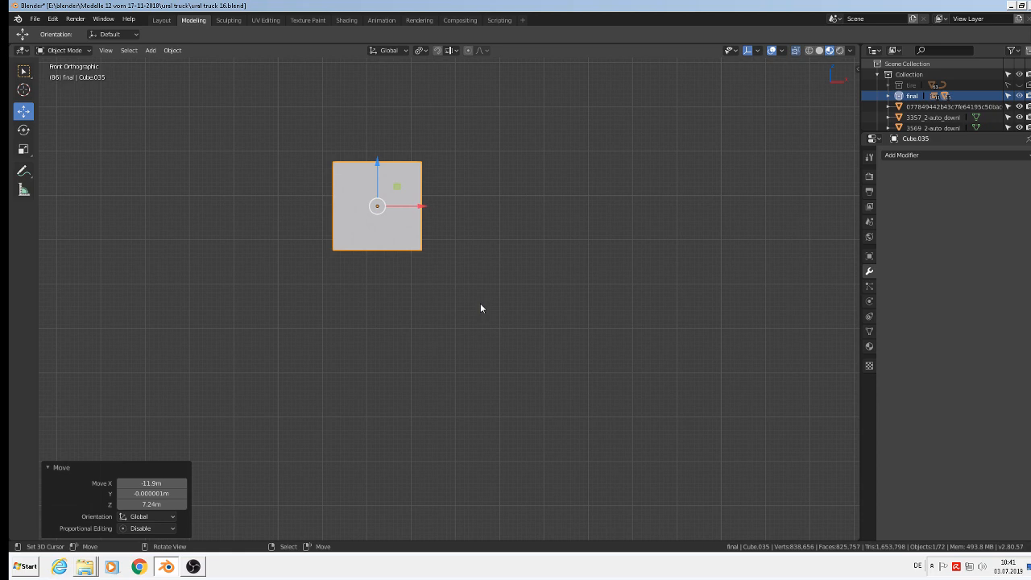
Step: Rotate the cube 45° about the global X axis and check its orientation from the right and front
{"action": "type", "text": "rx"}
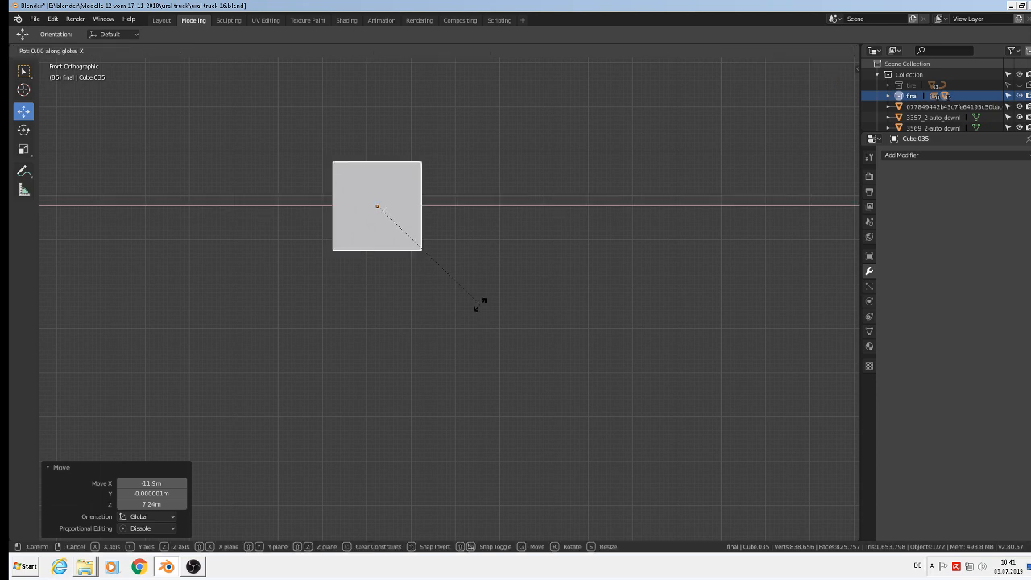
{"action": "type", "text": "45"}
{"action": "key", "text": "Return"}
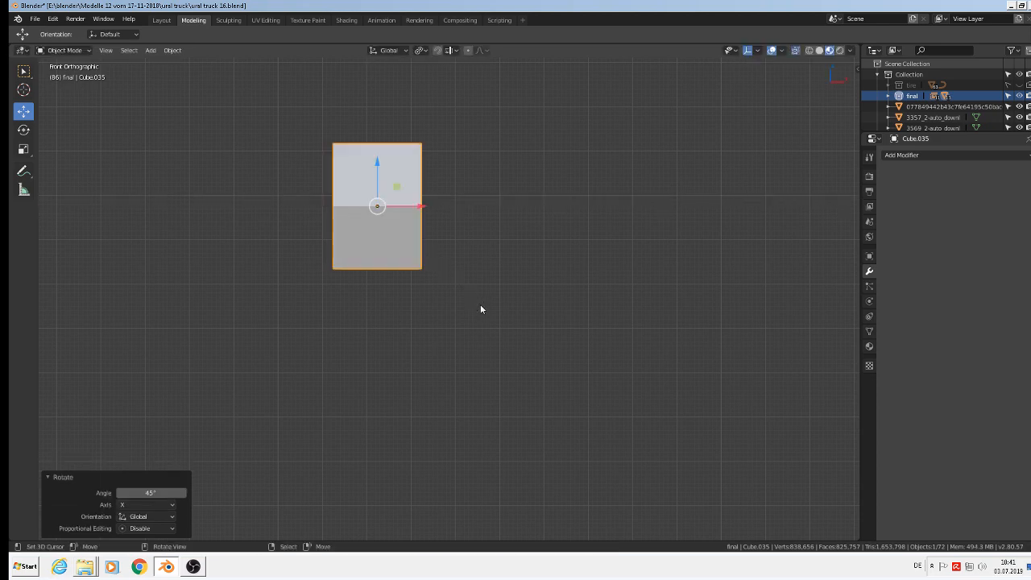
{"action": "mouse_move", "coordinate": [363, 261]}
{"action": "middle_mouse_down"}
{"action": "mouse_move", "coordinate": [400, 268]}
{"action": "mouse_move", "coordinate": [373, 269]}
{"action": "middle_mouse_up"}
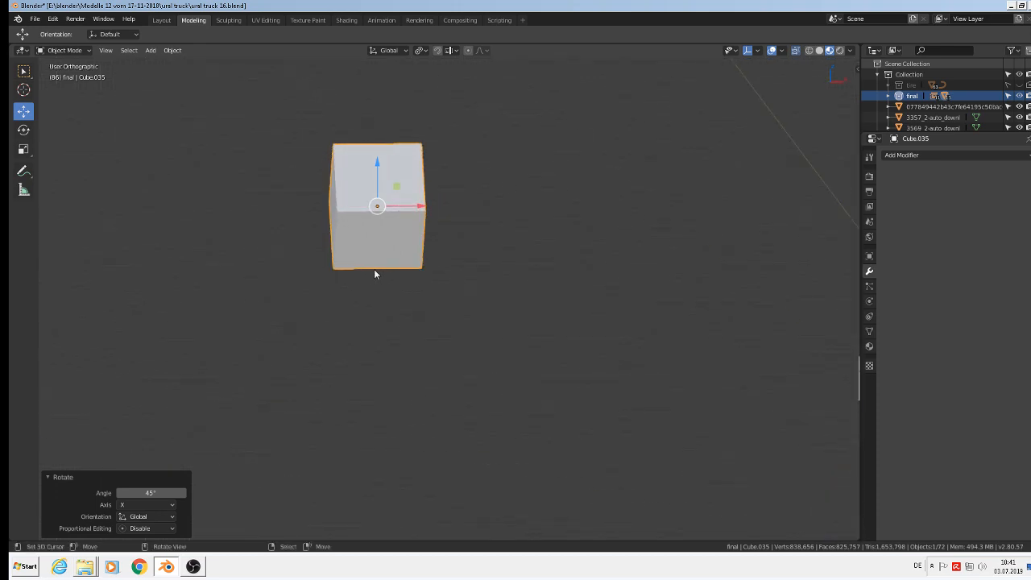
{"action": "key", "text": "KP_1"}
{"action": "key", "text": "KP_3"}
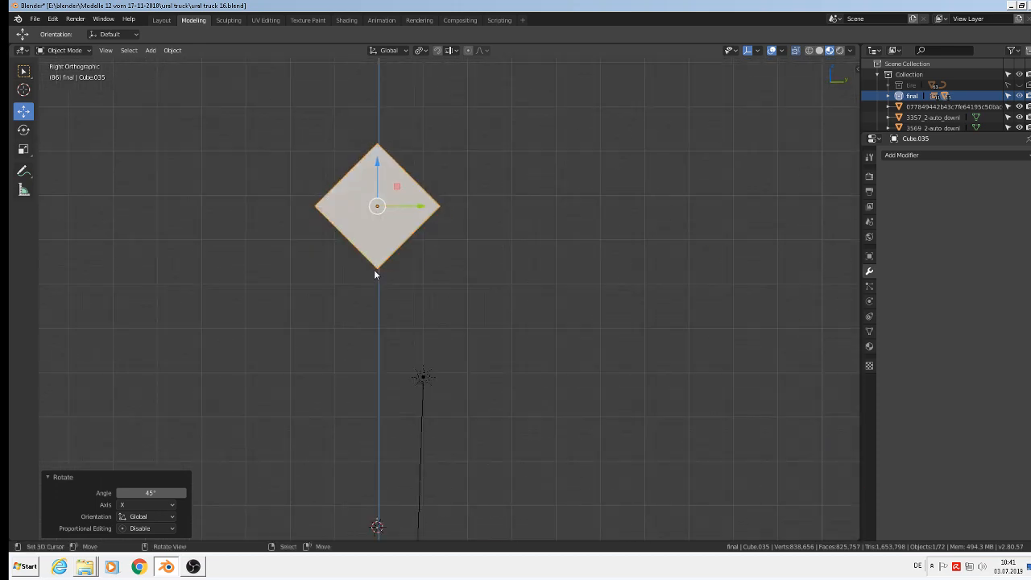
{"action": "key", "text": "KP_1"}
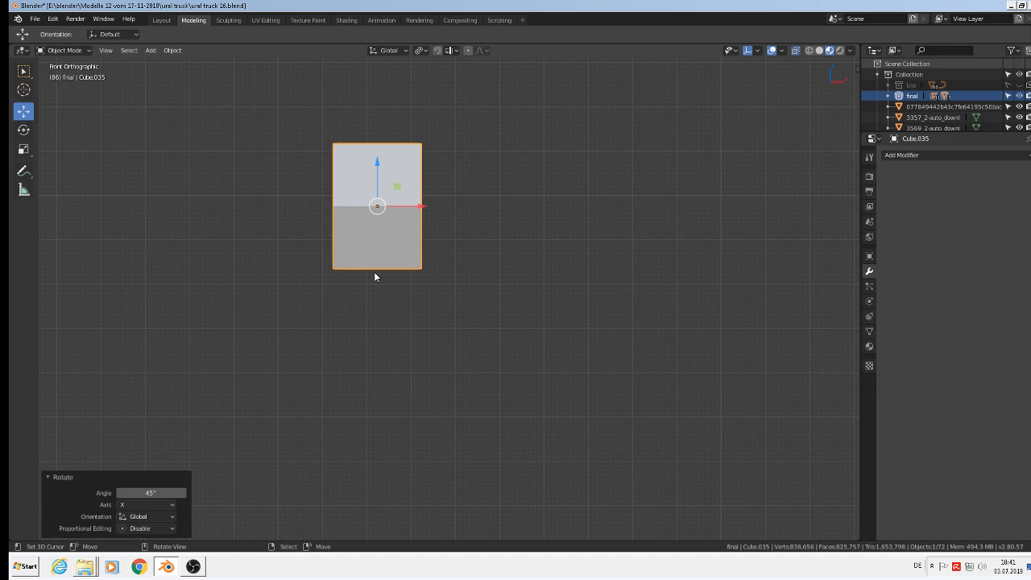
Step: Rotate the cube 45° about the global Y axis and inspect it from an angle and the front
{"action": "type", "text": "ry"}
{"action": "type", "text": "45"}
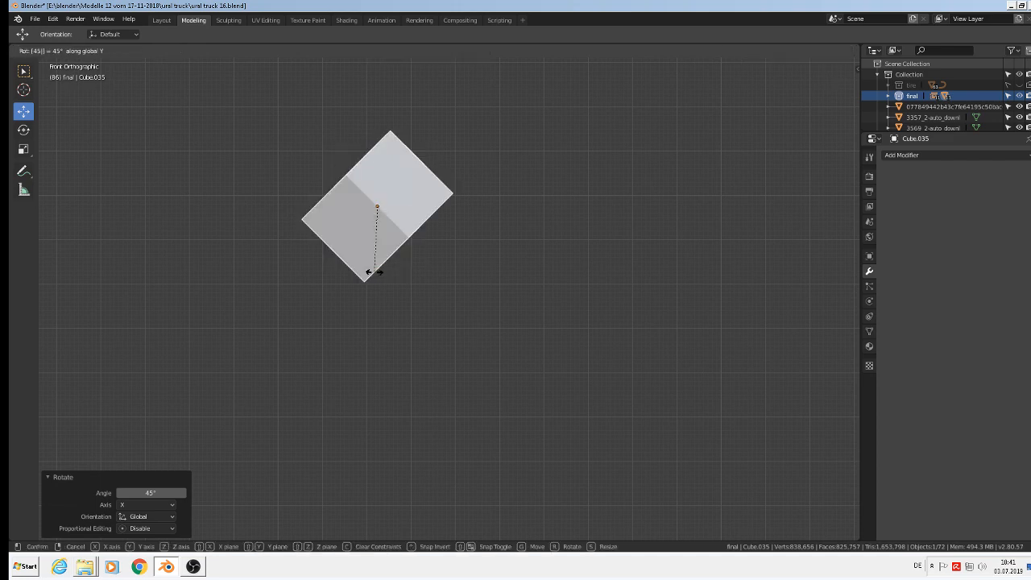
{"action": "key", "text": "Return"}
{"action": "middle_click_drag", "start_coordinate": [374, 275], "coordinate": [315, 239]}
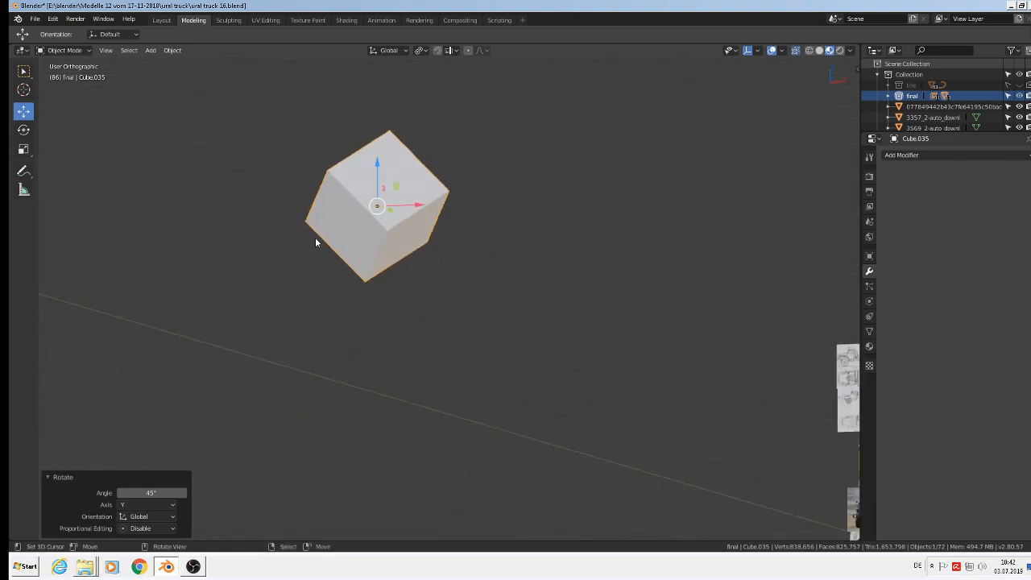
{"action": "key", "text": "KP_1"}
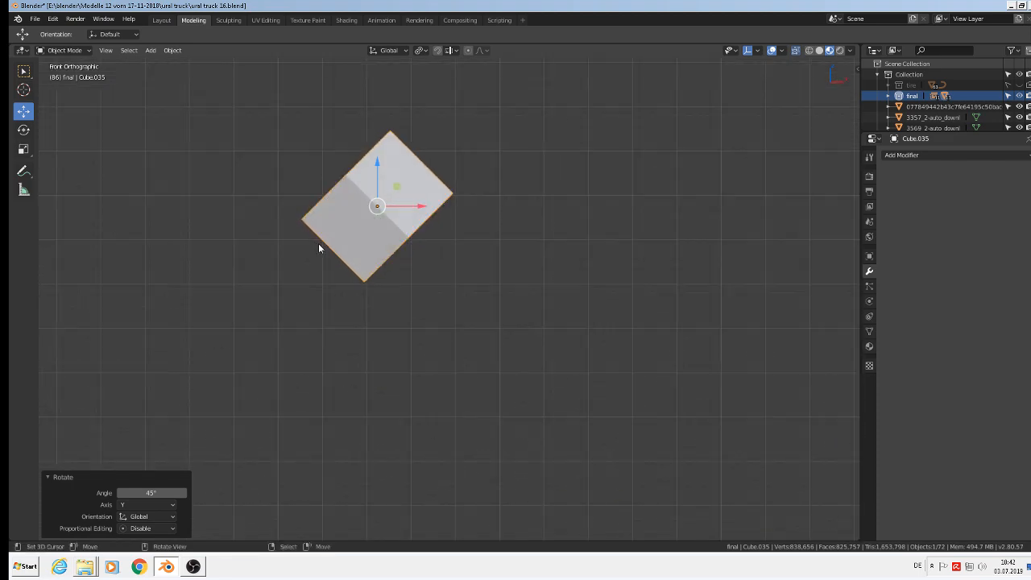
Step: Rotate the cube 45° about the global Z axis
{"action": "type", "text": "rz"}
{"action": "type", "text": "45"}
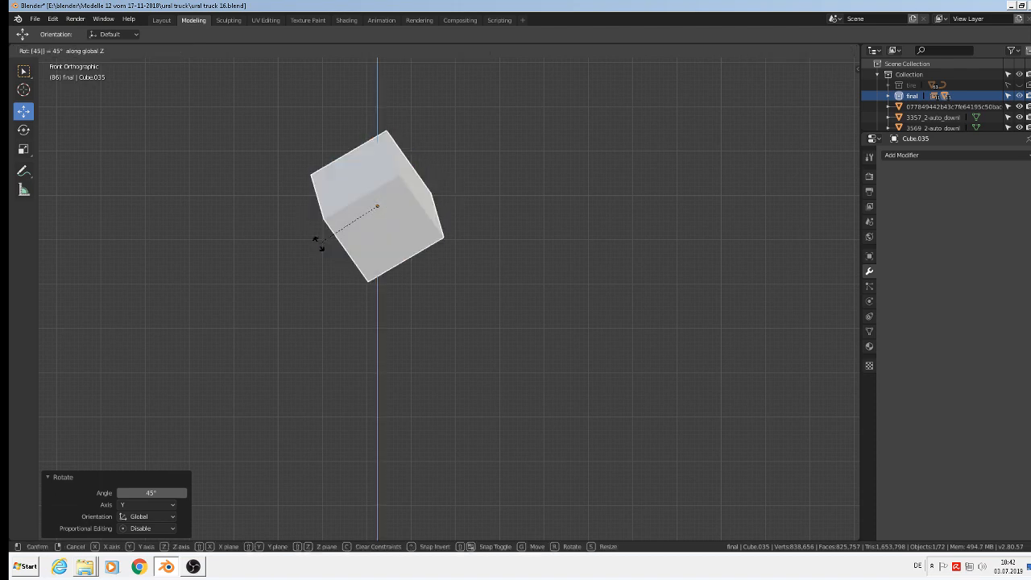
{"action": "key", "text": "Return"}
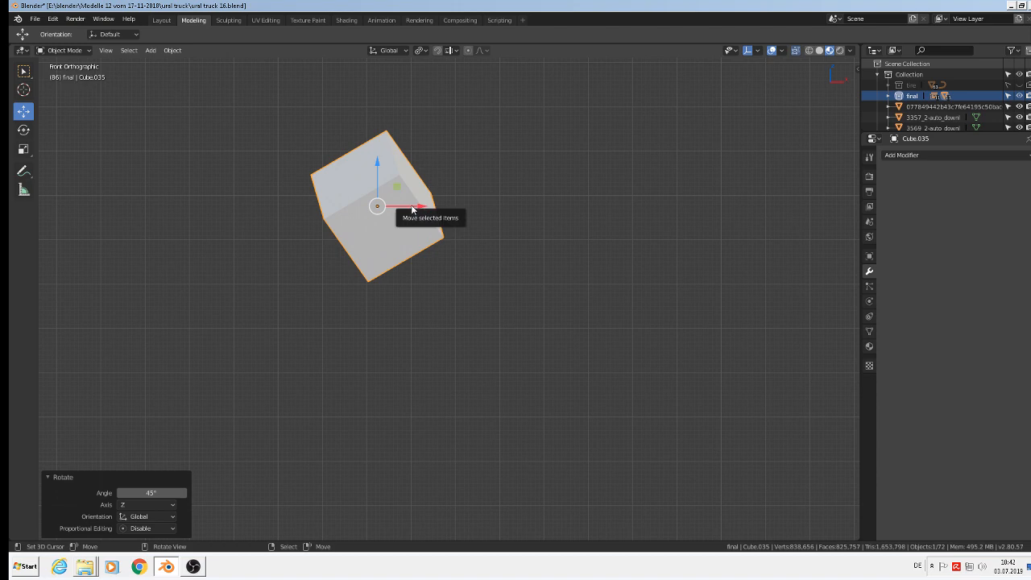
Step: Clear all rotation from the cube
{"action": "key", "text": "r"}
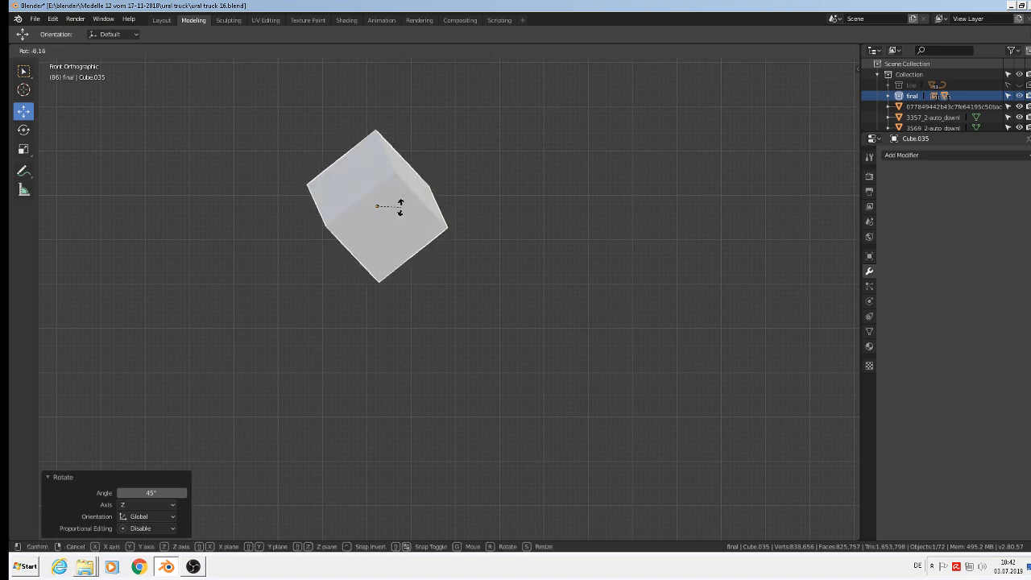
{"action": "right_click", "coordinate": [399, 196]}
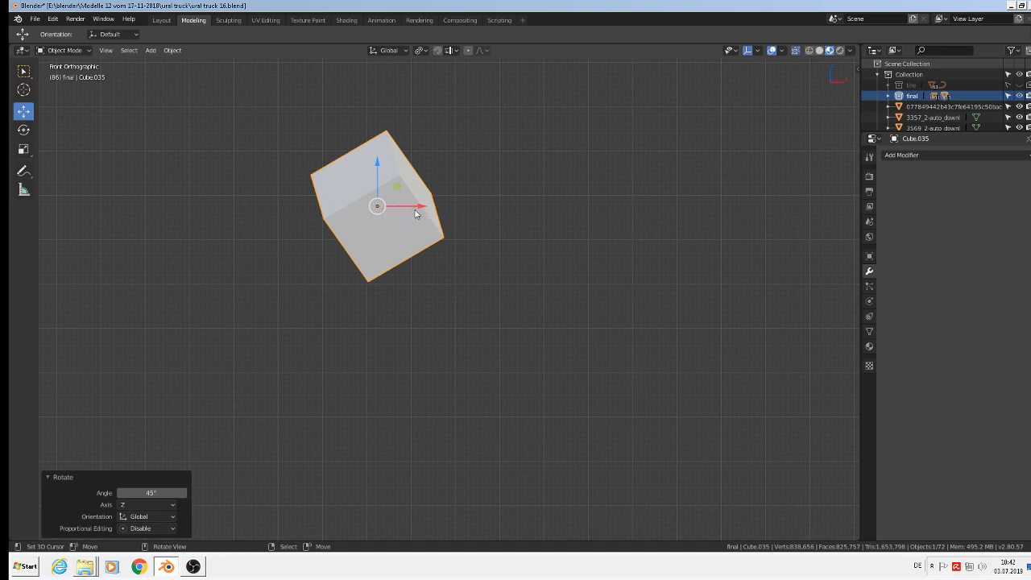
{"action": "key", "text": "alt+r"}
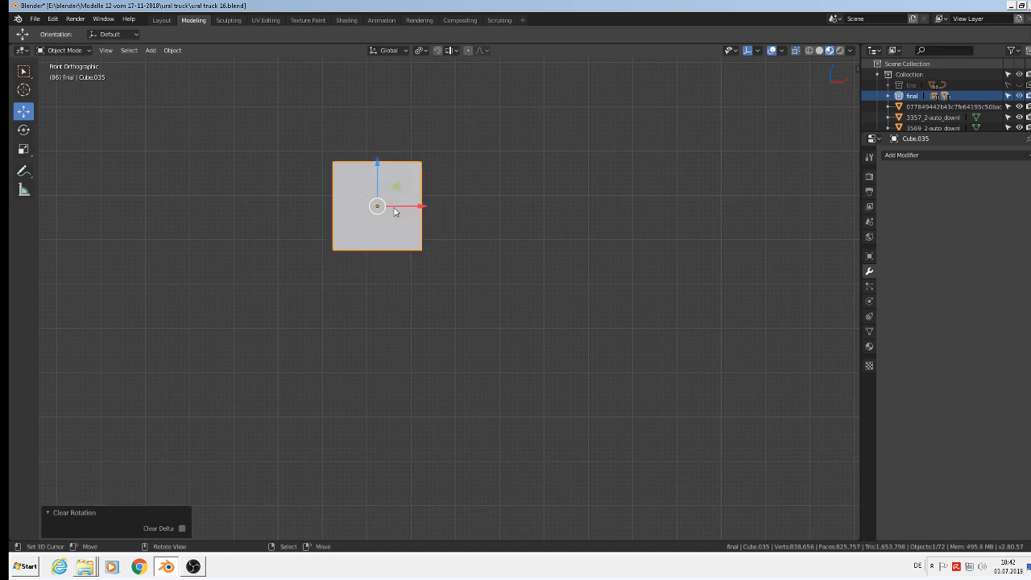
Step: In Edit Mode, add one centred vertical and one centred horizontal loop cut crossing on the cube's front face
{"action": "scroll", "coordinate": [385, 208], "scroll_direction": "up", "scroll_amount": 5}
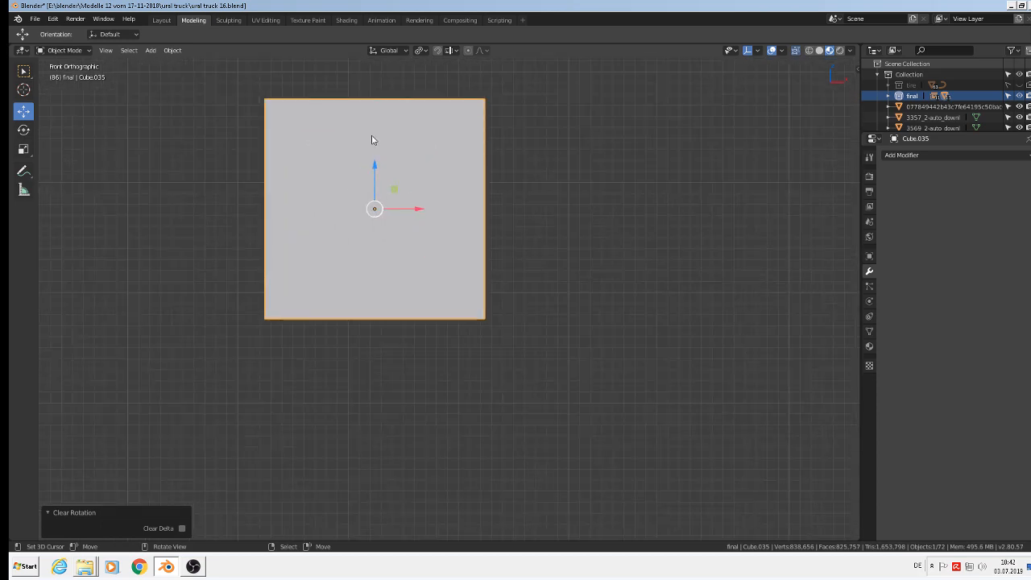
{"action": "key", "text": "Tab"}
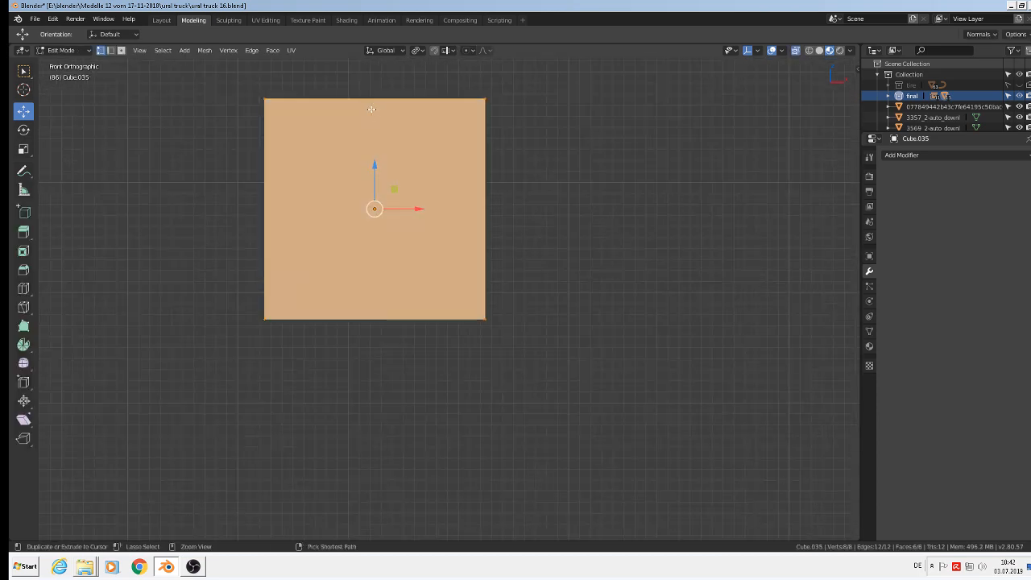
{"action": "key", "text": "ctrl+r"}
{"action": "left_click", "coordinate": [372, 109]}
{"action": "right_click", "coordinate": [369, 129]}
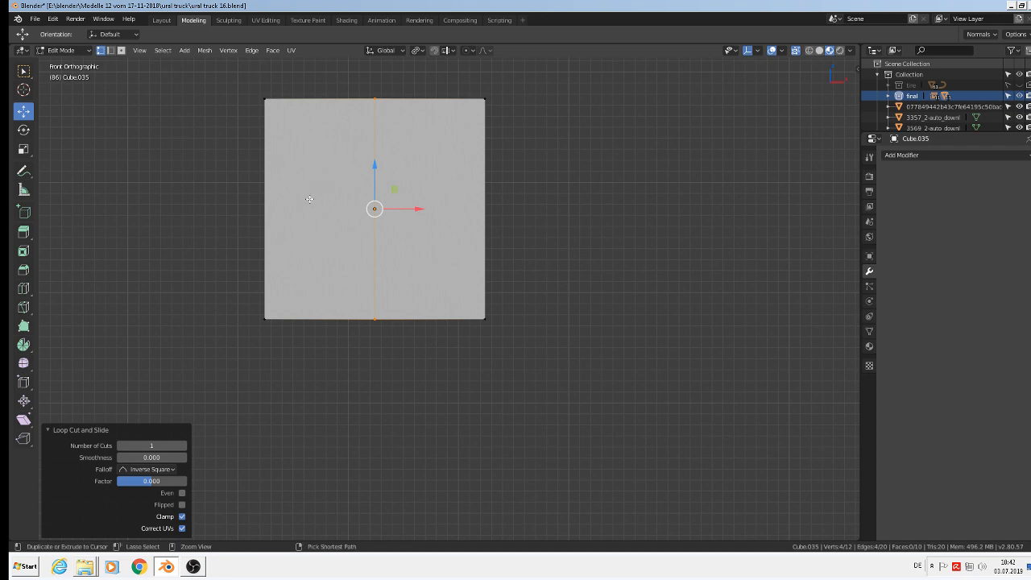
{"action": "key", "text": "ctrl+r"}
{"action": "left_click", "coordinate": [281, 210]}
{"action": "right_click", "coordinate": [280, 211]}
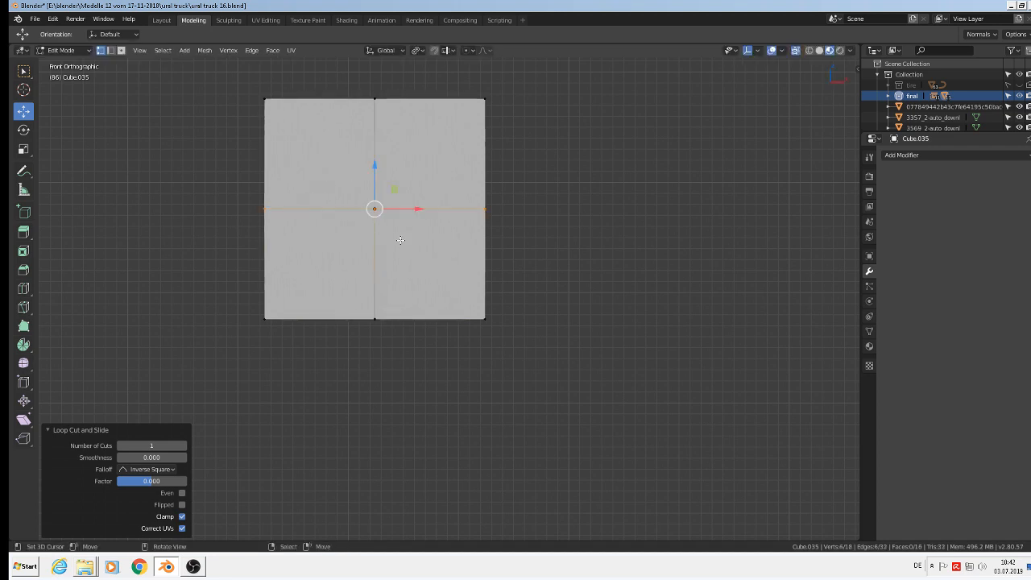
Step: Pull the centre vertex of the cube's front face outward about 0.817 m along negative Y to form a pyramid
{"action": "middle_click_drag", "start_coordinate": [400, 240], "coordinate": [451, 221]}
{"action": "left_click", "coordinate": [453, 219]}
{"action": "key", "text": "g"}
{"action": "key", "text": "x"}
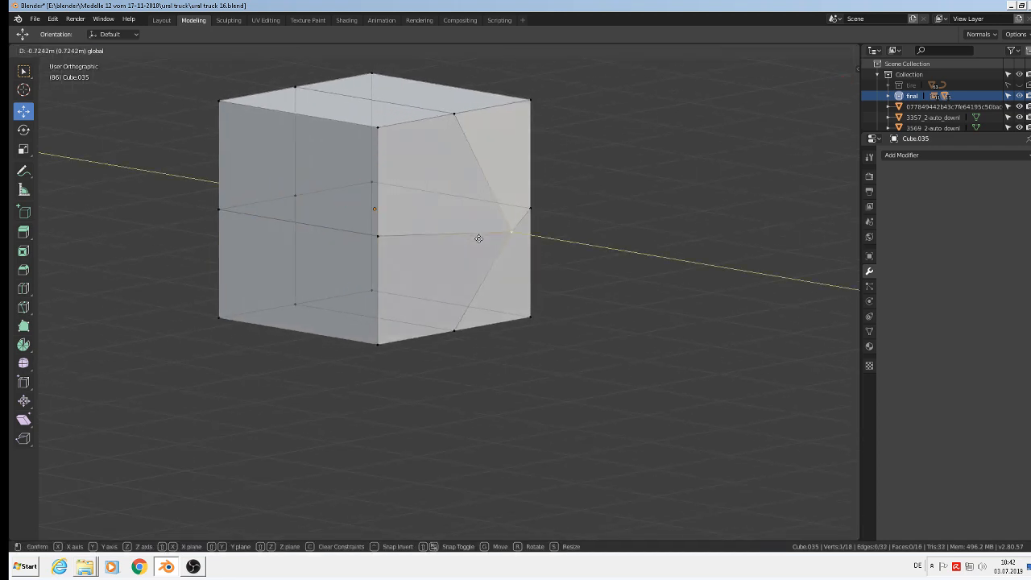
{"action": "left_click", "coordinate": [479, 239]}
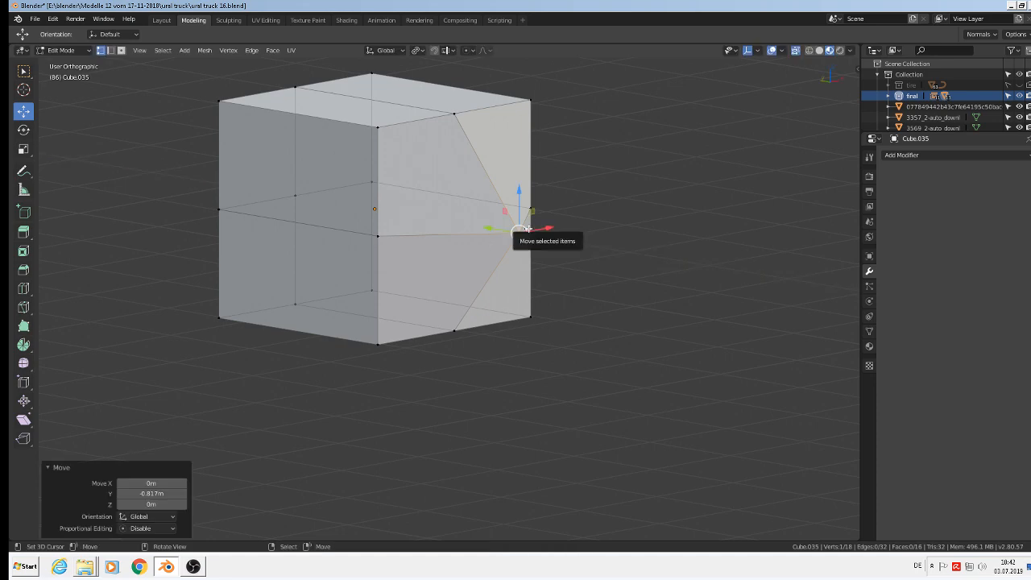
Step: Select both centre edge loops and bevel them with a width of about 0.065 m and 3 segments
{"action": "key", "text": "KP_1"}
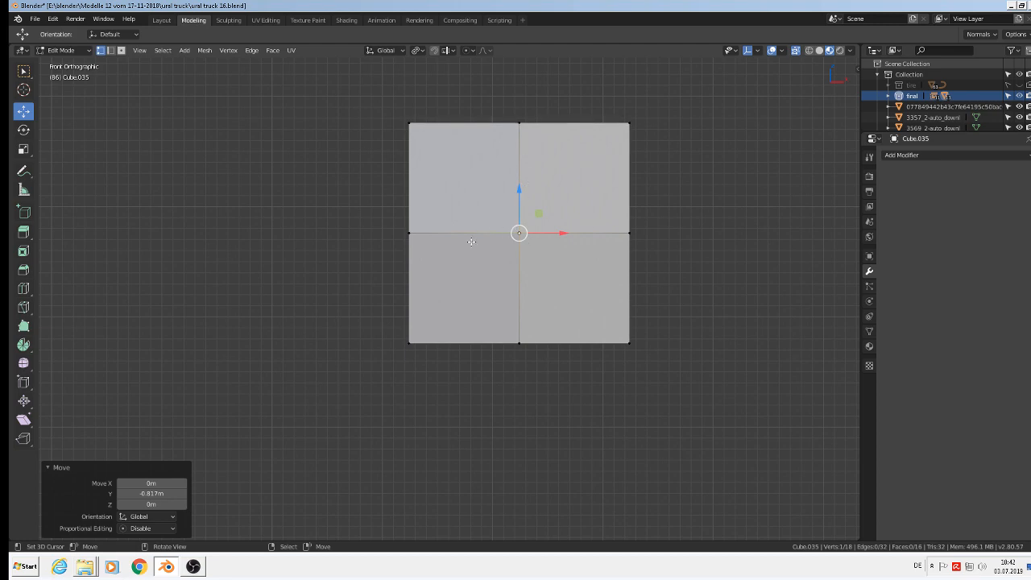
{"action": "right_click", "coordinate": [464, 234], "text": "alt"}
{"action": "right_click", "coordinate": [518, 203], "text": "alt+shift"}
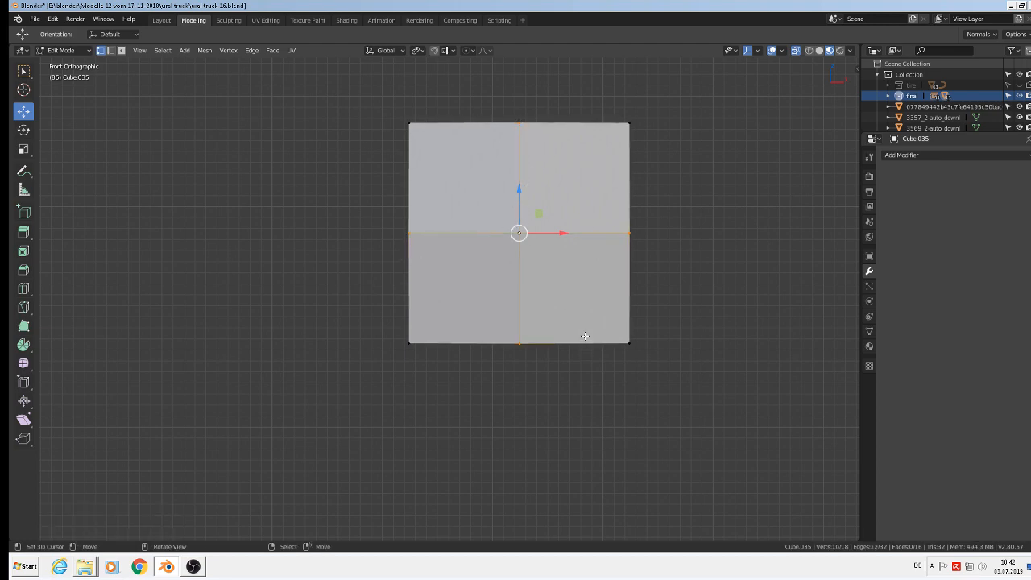
{"action": "key", "text": "ctrl+b"}
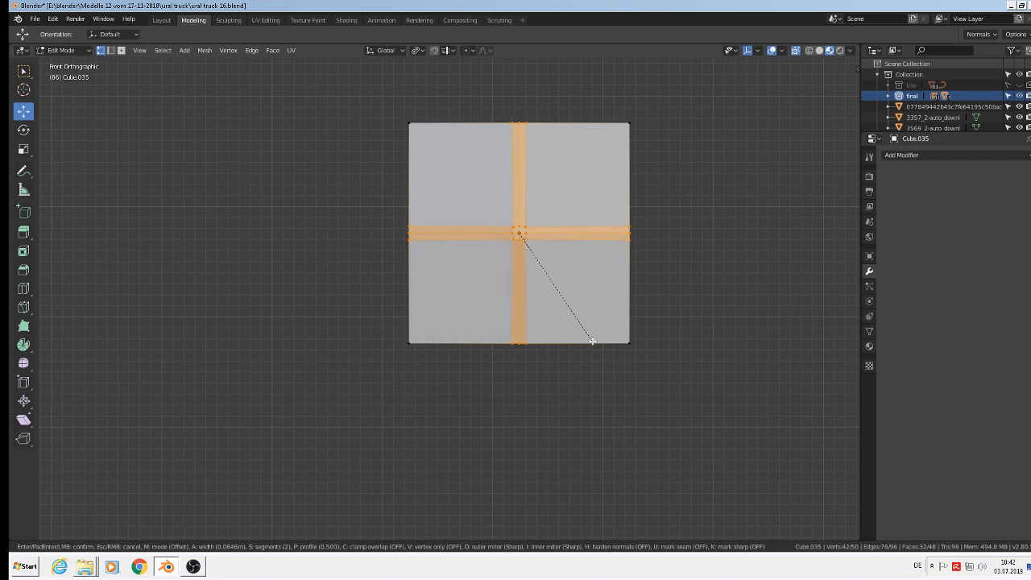
{"action": "scroll", "coordinate": [592, 341], "scroll_direction": "up", "scroll_amount": 1}
{"action": "left_click", "coordinate": [592, 341]}
{"action": "middle_click_drag", "start_coordinate": [610, 329], "coordinate": [639, 269]}
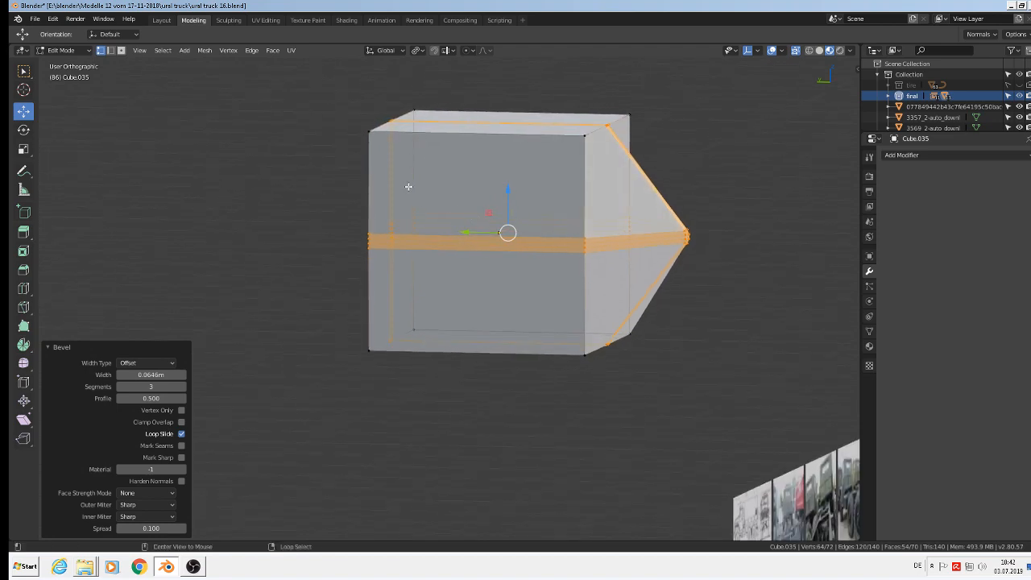
Step: Select all vertices at the back of the cube and delete them, leaving only the pointed front face
{"action": "key", "text": "alt+a"}
{"action": "key", "text": "c"}
{"action": "mouse_move", "coordinate": [407, 101]}
{"action": "left_mouse_down"}
{"action": "mouse_move", "coordinate": [377, 143]}
{"action": "mouse_move", "coordinate": [372, 243]}
{"action": "left_mouse_up"}
{"action": "left_click_drag", "start_coordinate": [387, 391], "coordinate": [407, 315]}
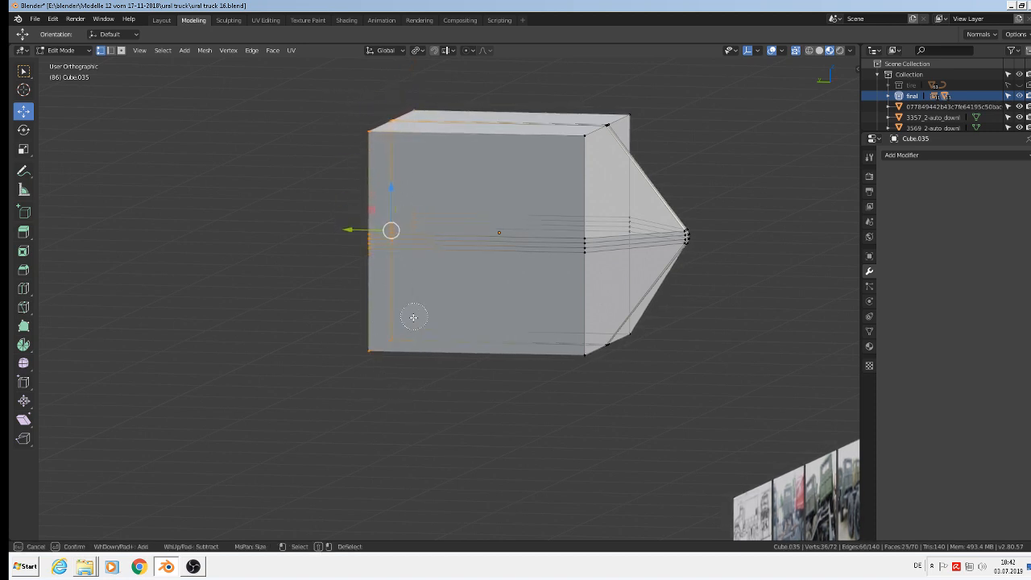
{"action": "key", "text": "Escape"}
{"action": "key", "text": "x"}
{"action": "left_click", "coordinate": [410, 317]}
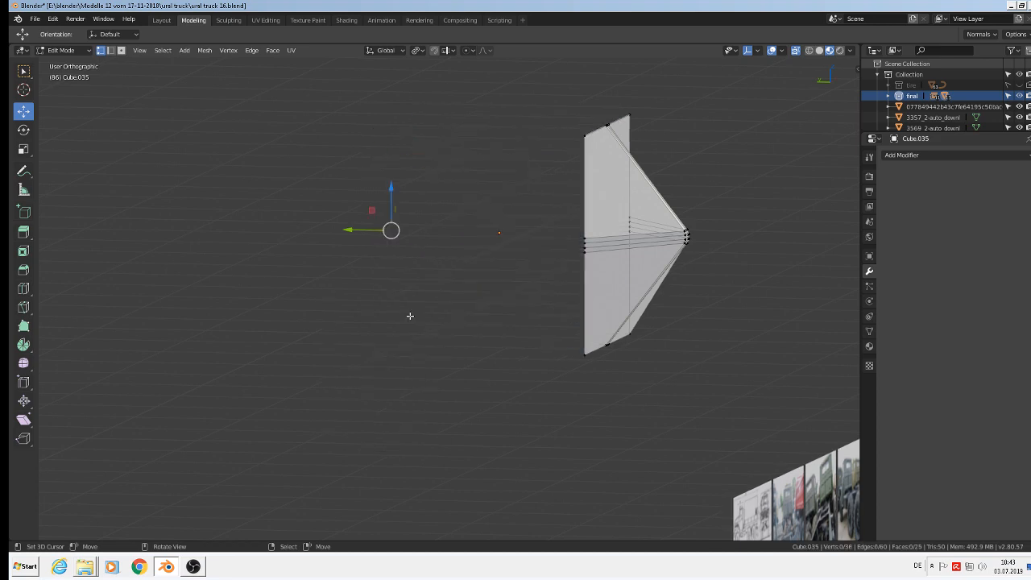
Step: Select the four outer border edges of the pyramid face and extrude them outward, scaled by about 2.152, as a surrounding frame
{"action": "middle_click_drag", "start_coordinate": [410, 315], "coordinate": [546, 135]}
{"action": "right_click", "coordinate": [546, 135], "text": "alt"}
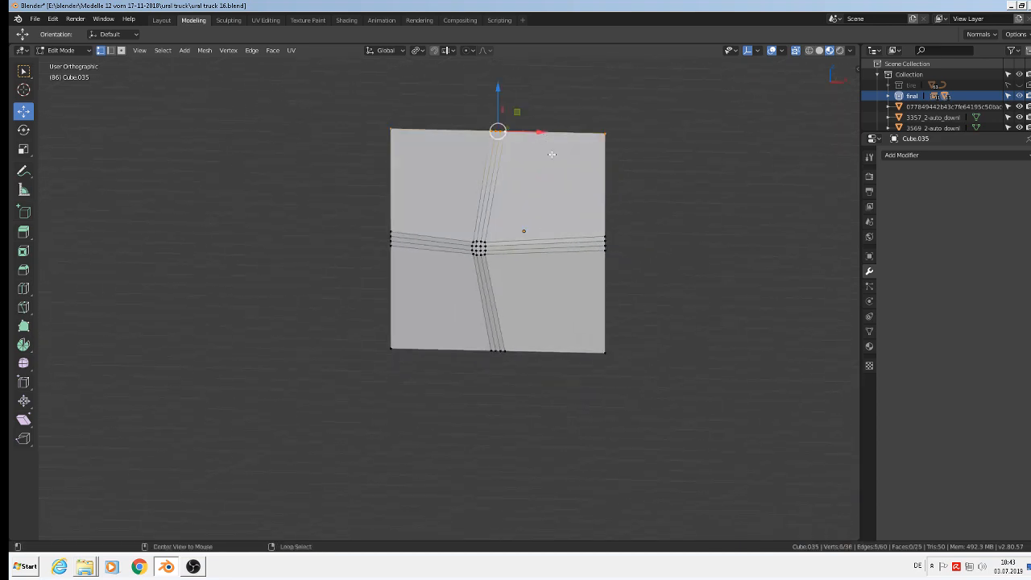
{"action": "right_click", "coordinate": [615, 287], "text": "alt+shift"}
{"action": "right_click", "coordinate": [405, 202], "text": "alt+shift"}
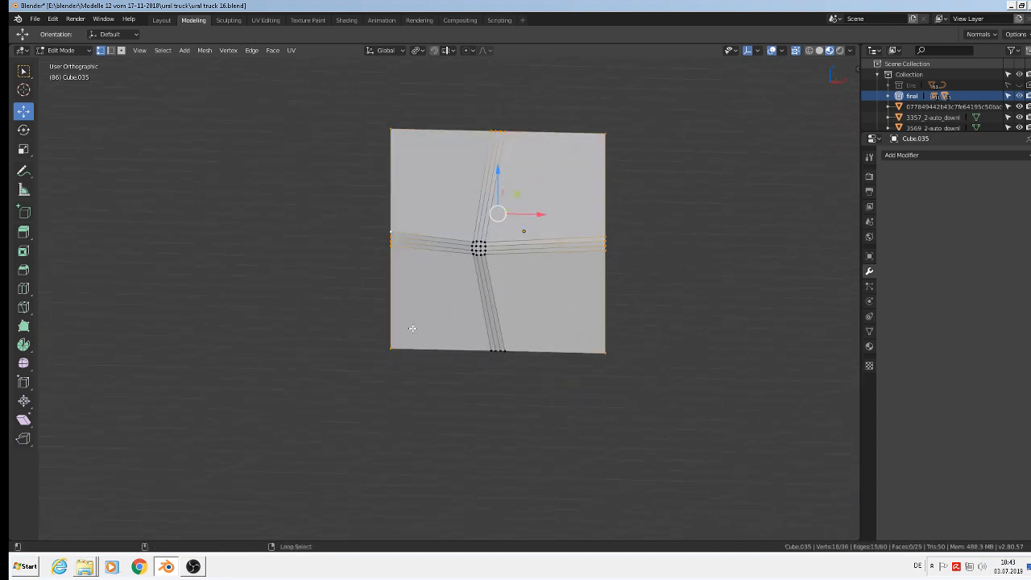
{"action": "right_click", "coordinate": [451, 355], "text": "alt+shift"}
{"action": "key", "text": "e"}
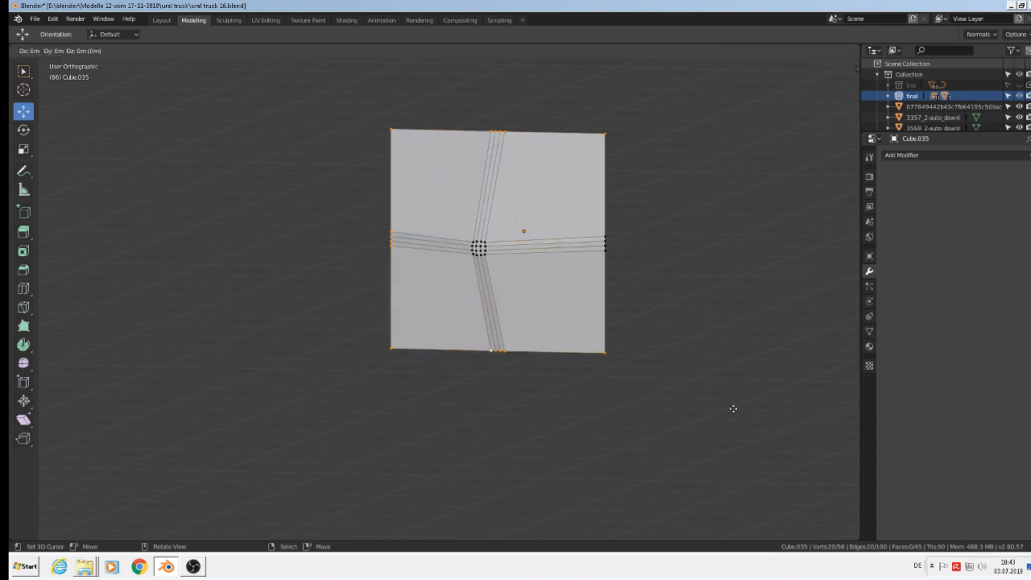
{"action": "key", "text": "s"}
{"action": "left_click", "coordinate": [236, 519]}
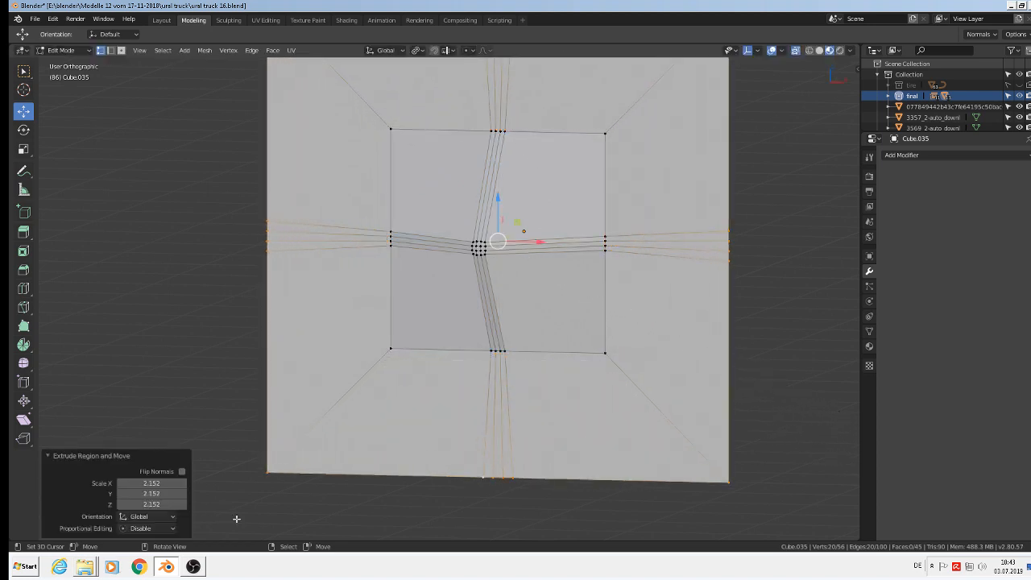
{"action": "middle_click_drag", "start_coordinate": [452, 368], "coordinate": [658, 404]}
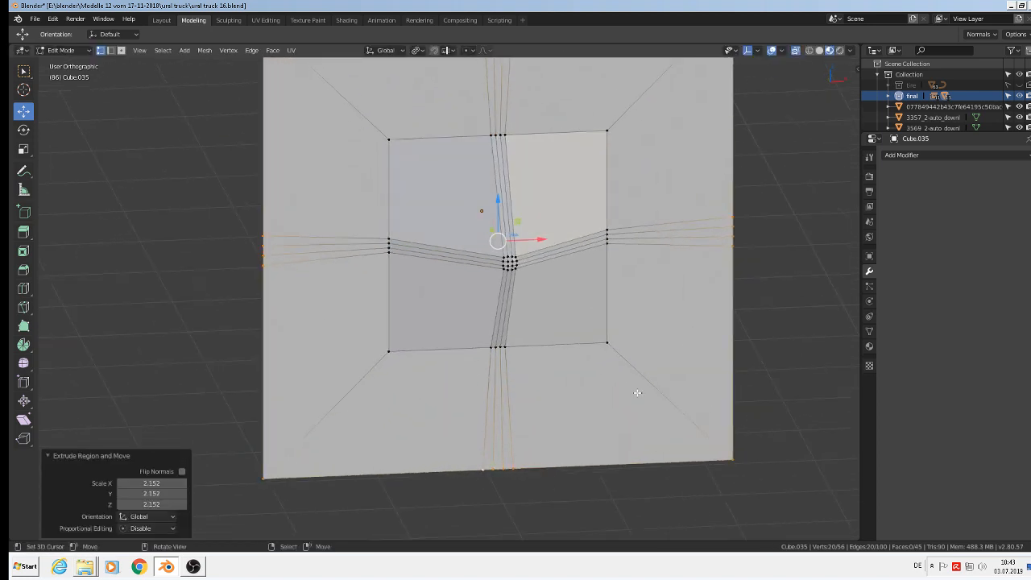
Step: Return to Object Mode and display the pyramid plate from the front in Solid shading
{"action": "key", "text": "KP_1"}
{"action": "scroll", "coordinate": [628, 378], "scroll_direction": "down", "scroll_amount": 3}
{"action": "key", "text": "Tab"}
{"action": "scroll", "coordinate": [661, 222], "scroll_direction": "up", "scroll_amount": 2}
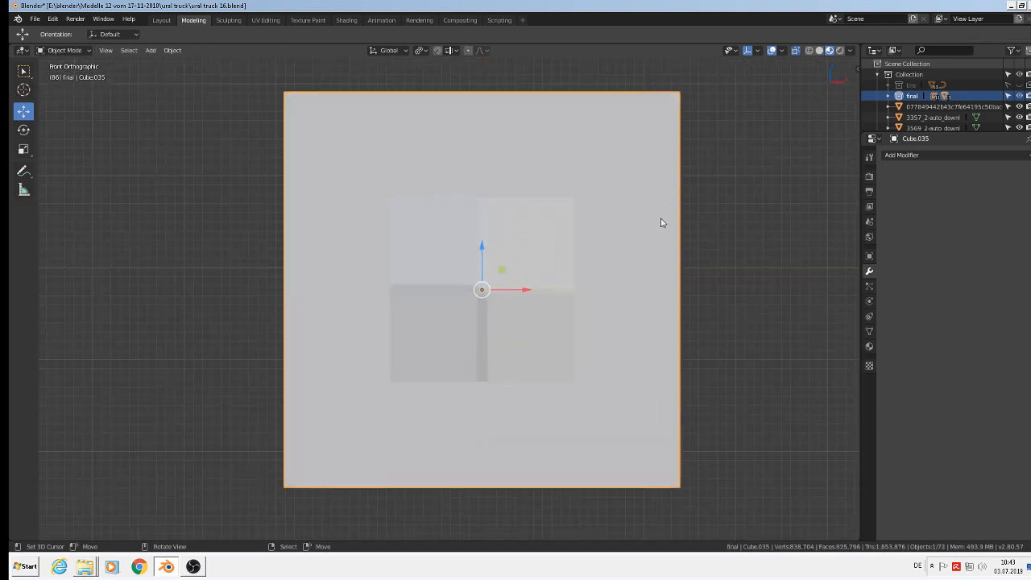
{"action": "scroll", "coordinate": [656, 227], "scroll_direction": "up", "scroll_amount": 1}
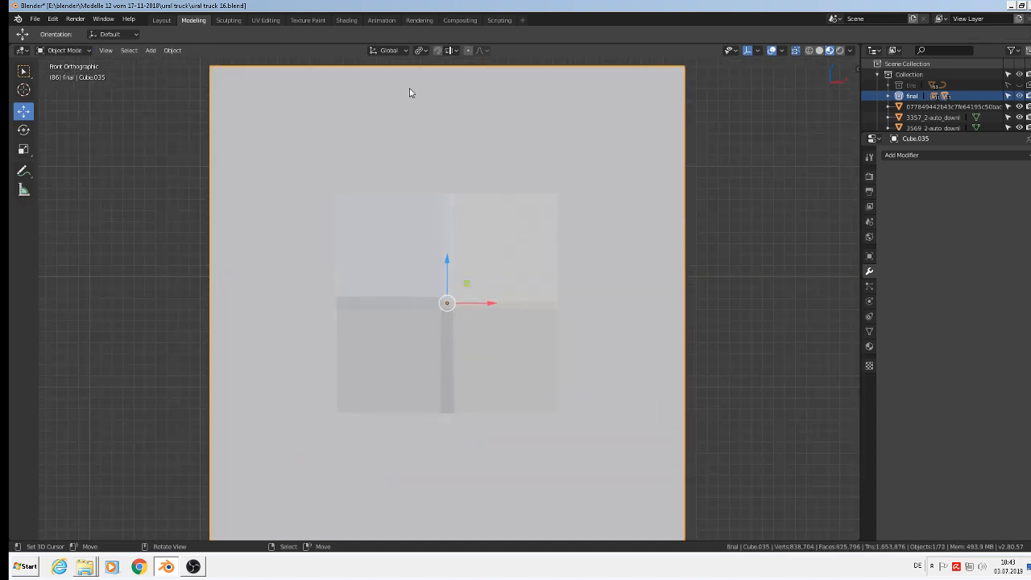
{"action": "left_click", "coordinate": [820, 51]}
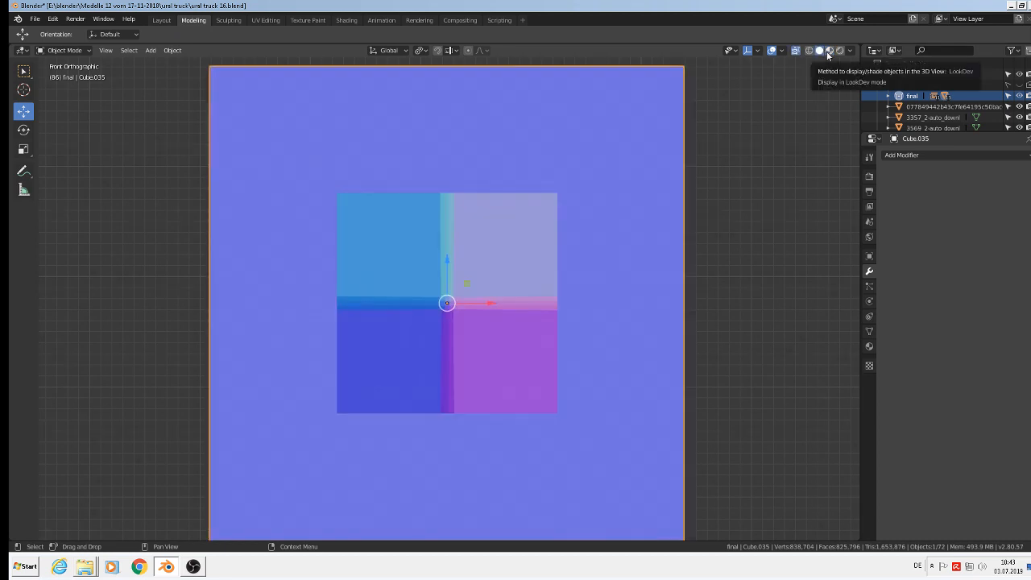
Step: Check the normal-colour MatCap in the viewport shading settings and apply smooth shading to the pyramid plate
{"action": "left_click", "coordinate": [850, 51]}
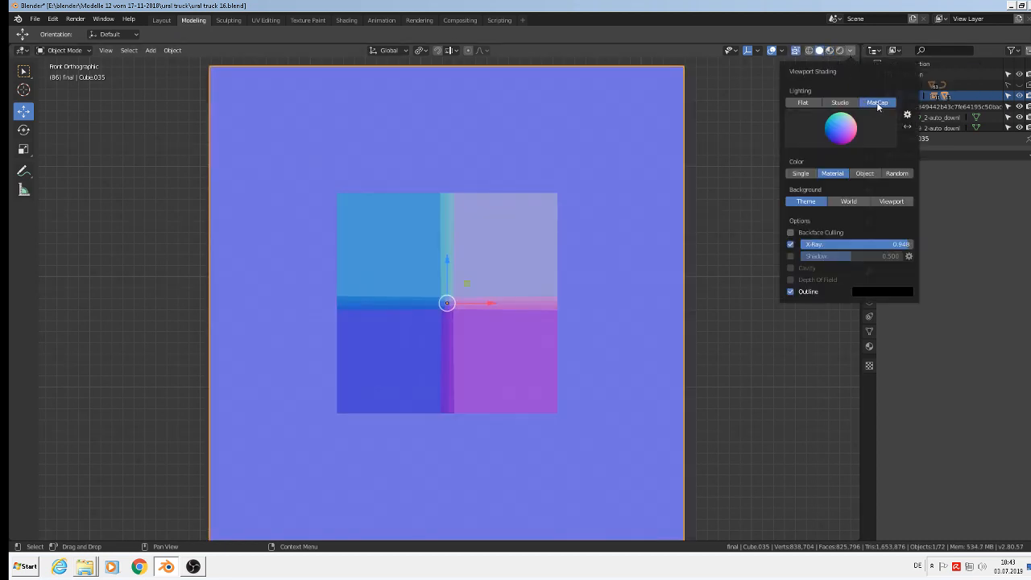
{"action": "left_click", "coordinate": [840, 129]}
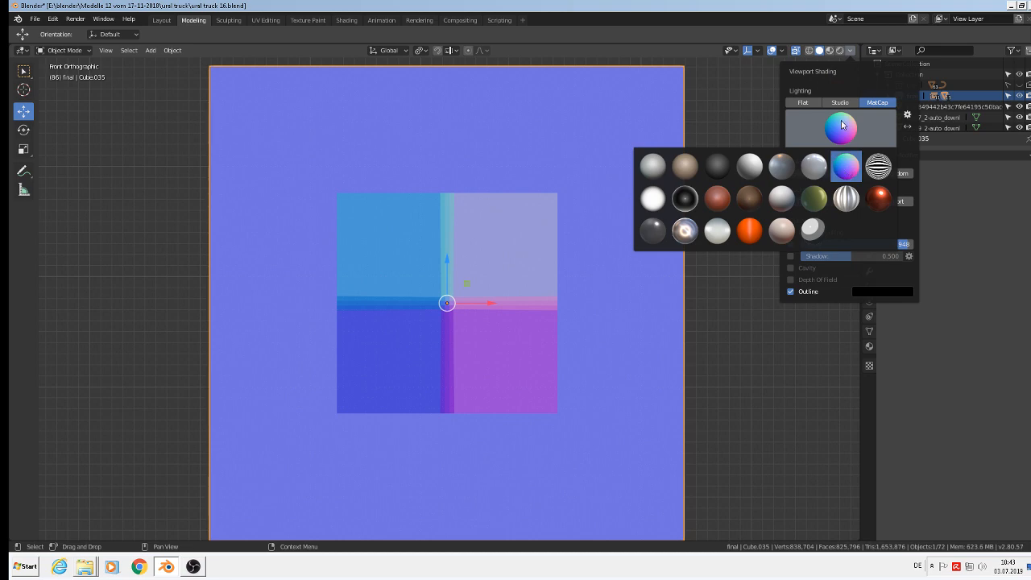
{"action": "left_click", "coordinate": [174, 51]}
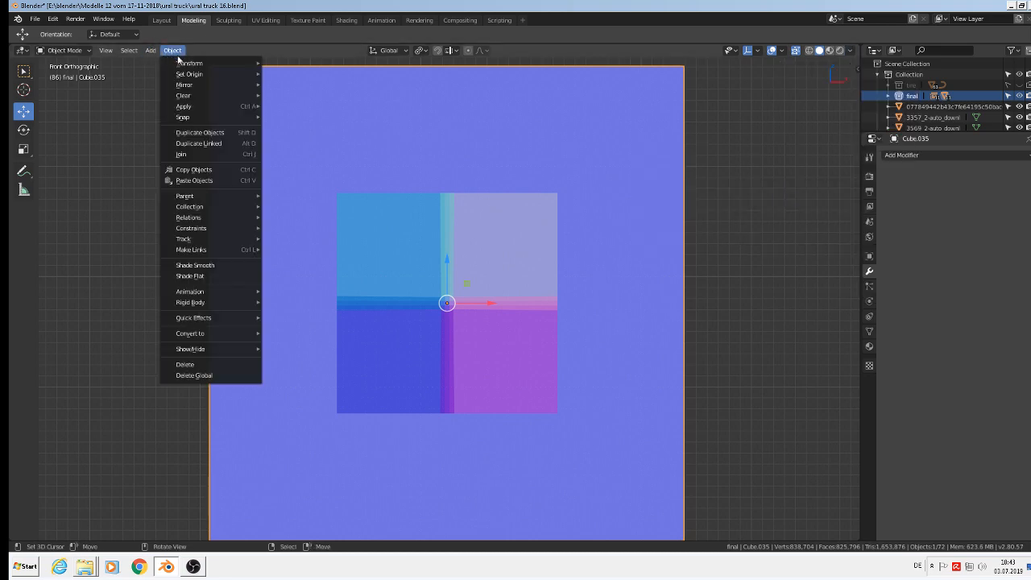
{"action": "left_click", "coordinate": [223, 266]}
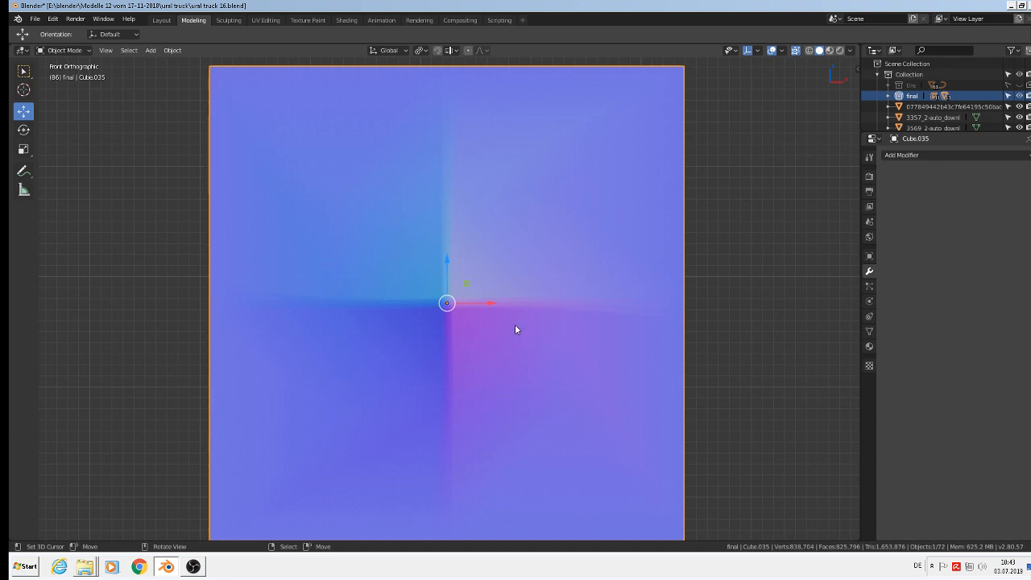
Step: Scale the plate's outer border vertices inward by about 0.519 in Edit Mode, leaving a narrow frame, and return to Object Mode
{"action": "key", "text": "Tab"}
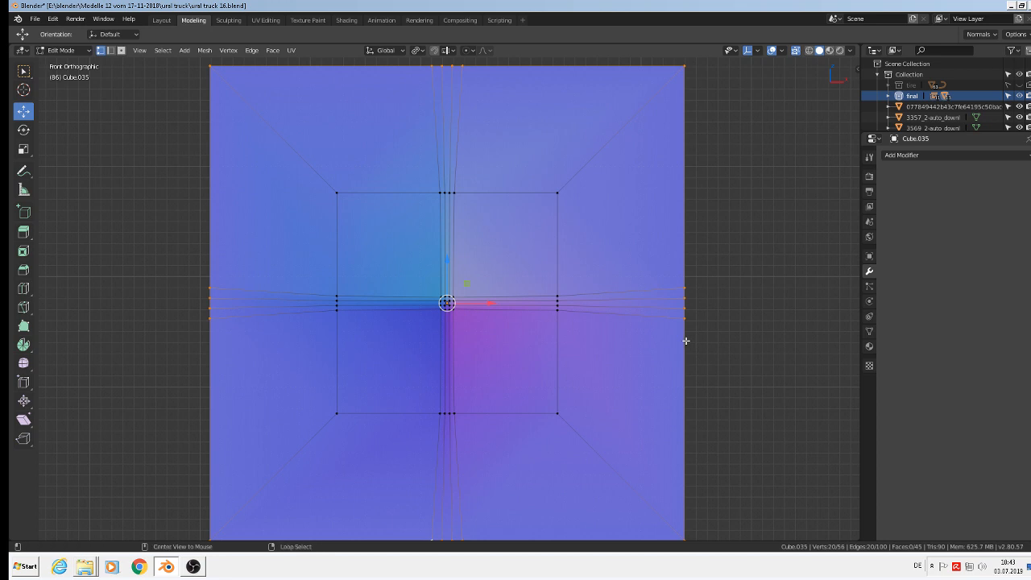
{"action": "key", "text": "s"}
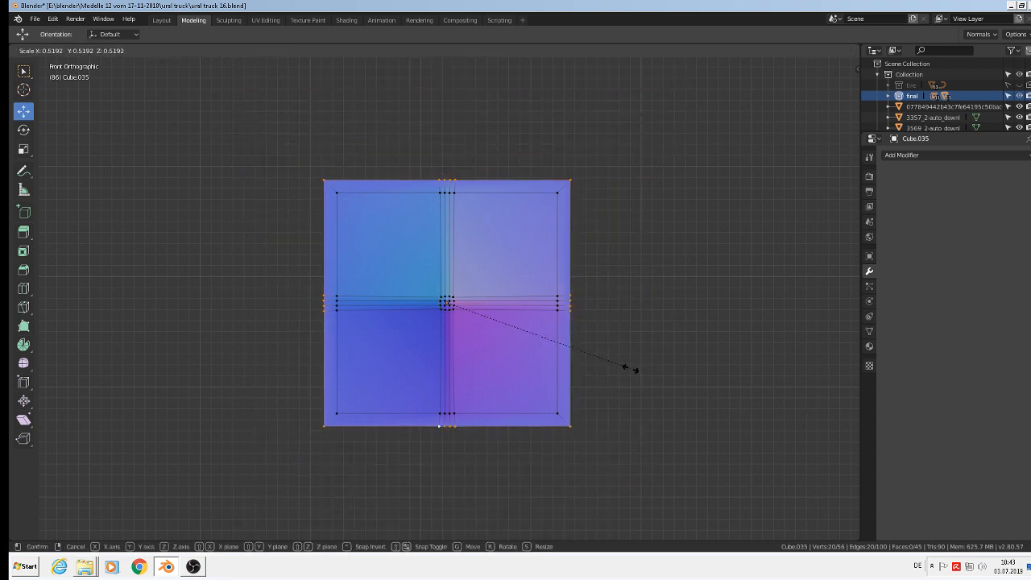
{"action": "left_click", "coordinate": [630, 370]}
{"action": "scroll", "coordinate": [484, 312], "scroll_direction": "up", "scroll_amount": 4}
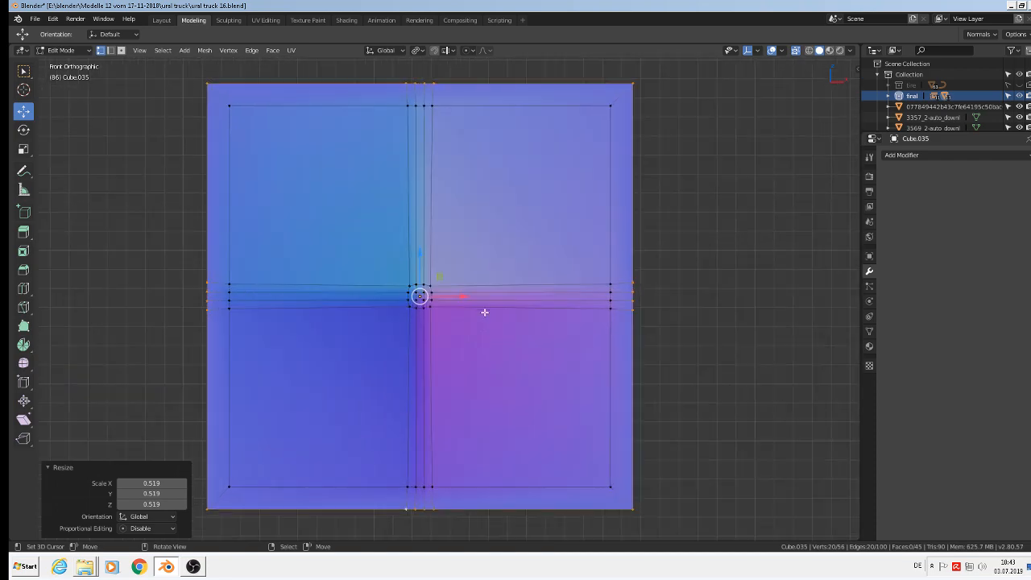
{"action": "key", "text": "Tab"}
{"action": "scroll", "coordinate": [484, 311], "scroll_direction": "down", "scroll_amount": 2}
{"action": "scroll", "coordinate": [484, 312], "scroll_direction": "up", "scroll_amount": 2}
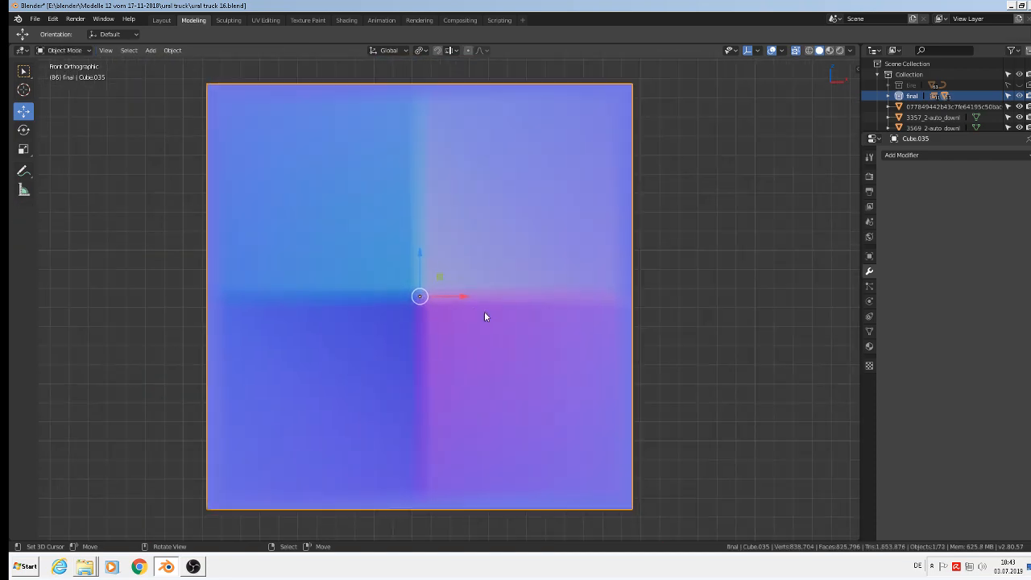
{"action": "scroll", "coordinate": [484, 316], "scroll_direction": "down", "scroll_amount": 1}
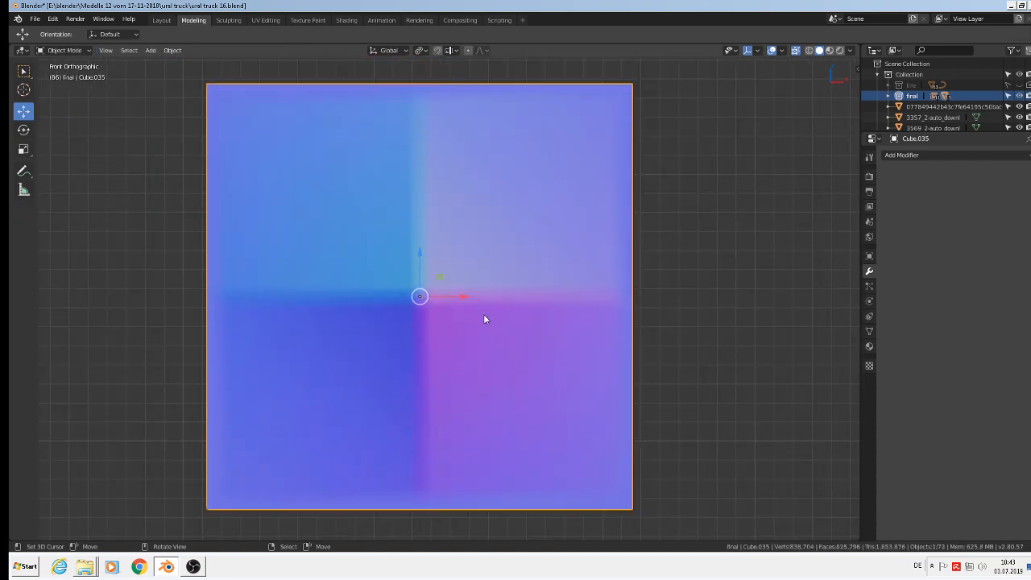
Step: Deselect the pyramid plate and place the 3D cursor on the empty area beside it
{"action": "key", "text": "alt+a"}
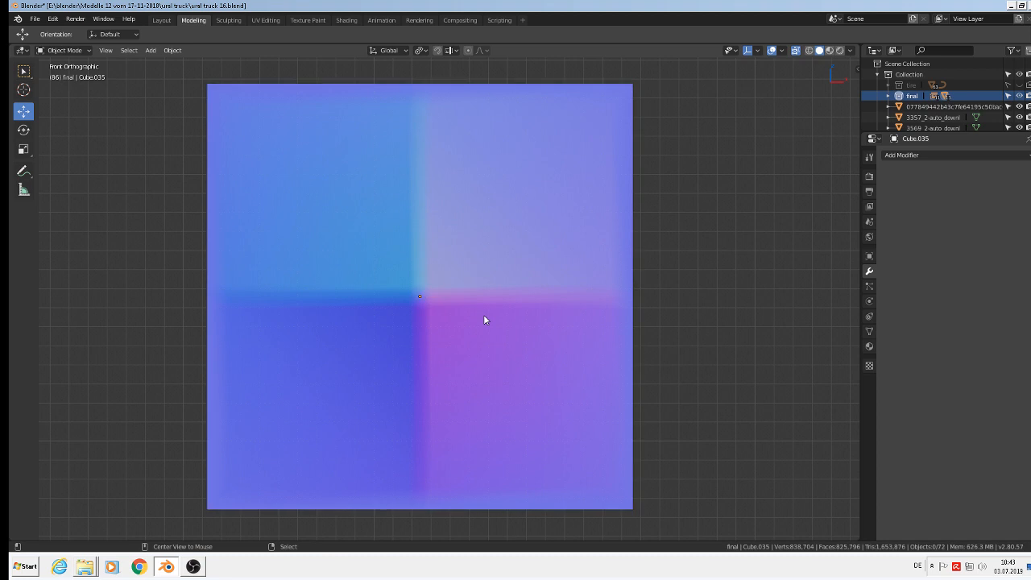
{"action": "left_click", "coordinate": [731, 302]}
{"action": "left_click", "coordinate": [756, 269]}
Step: Switch to Paint and paste the captured Blender screenshot onto the blank canvas
{"action": "left_click", "coordinate": [1012, 6]}
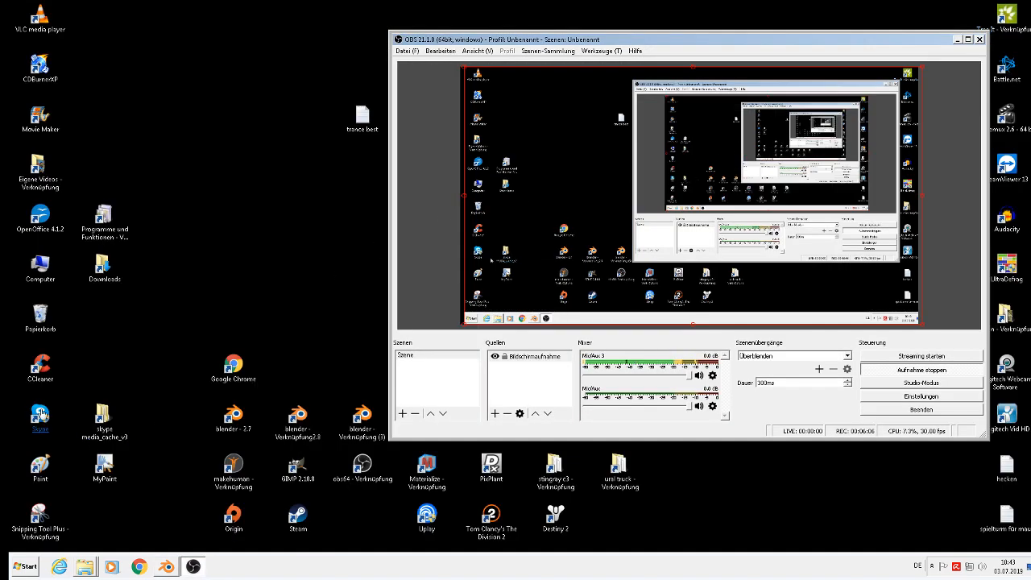
{"action": "left_click", "coordinate": [104, 466]}
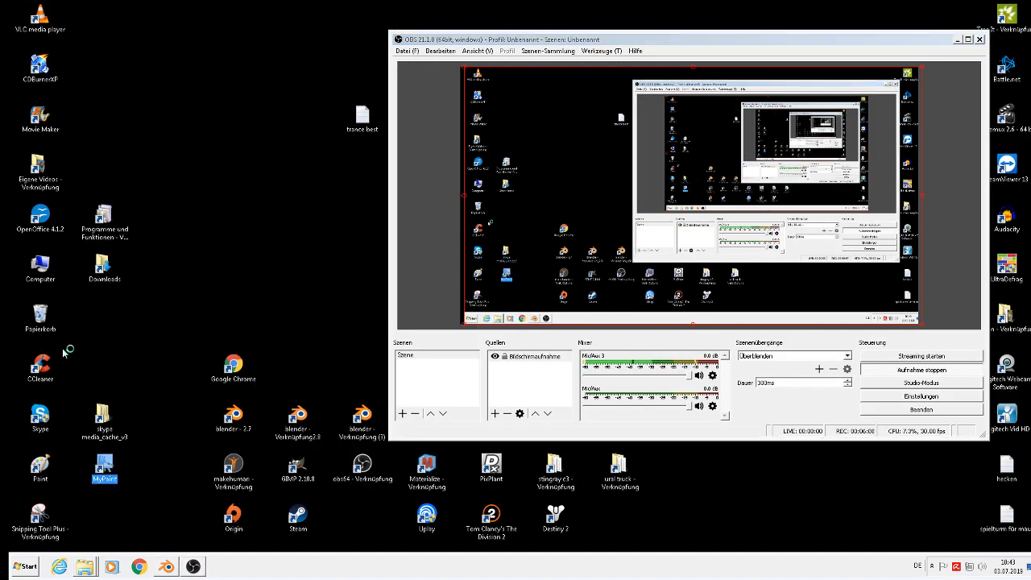
{"action": "double_click", "coordinate": [40, 467]}
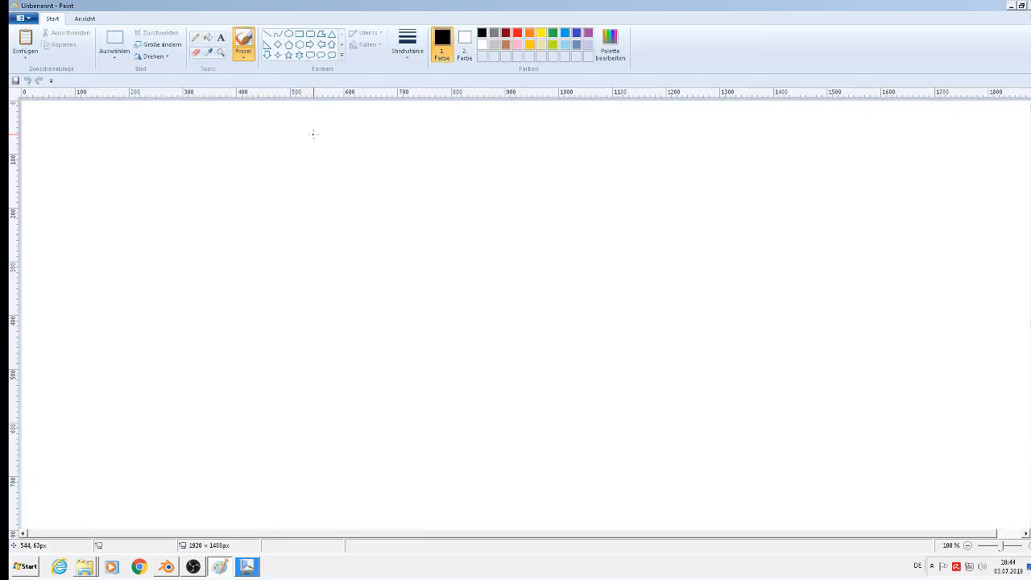
{"action": "left_click", "coordinate": [24, 42]}
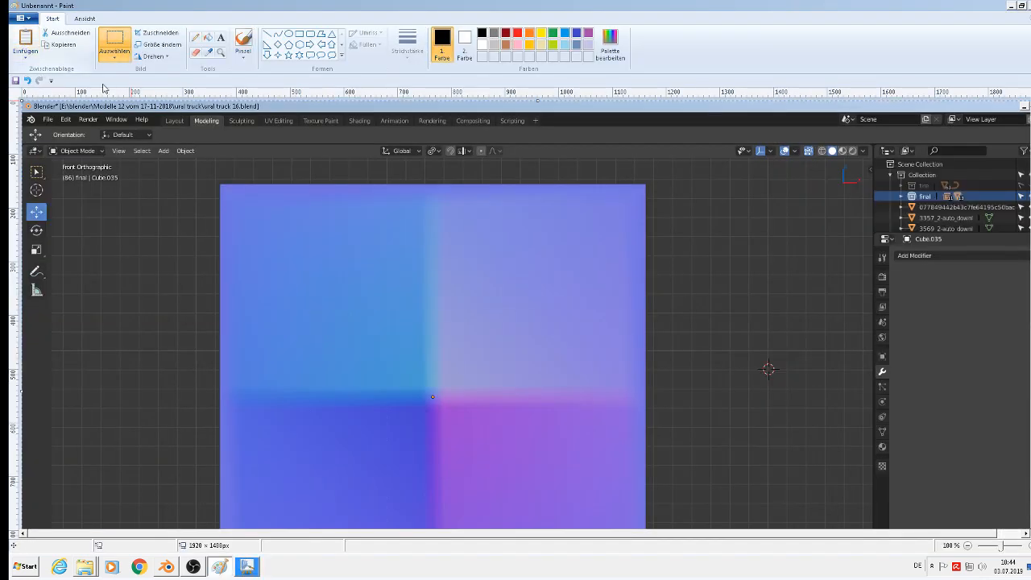
Step: Select the square plate area in the screenshot, about 790 × 790 px, and crop the image to it
{"action": "scroll", "coordinate": [320, 205], "scroll_direction": "down", "scroll_amount": 3}
{"action": "scroll", "coordinate": [321, 205], "scroll_direction": "up", "scroll_amount": 2}
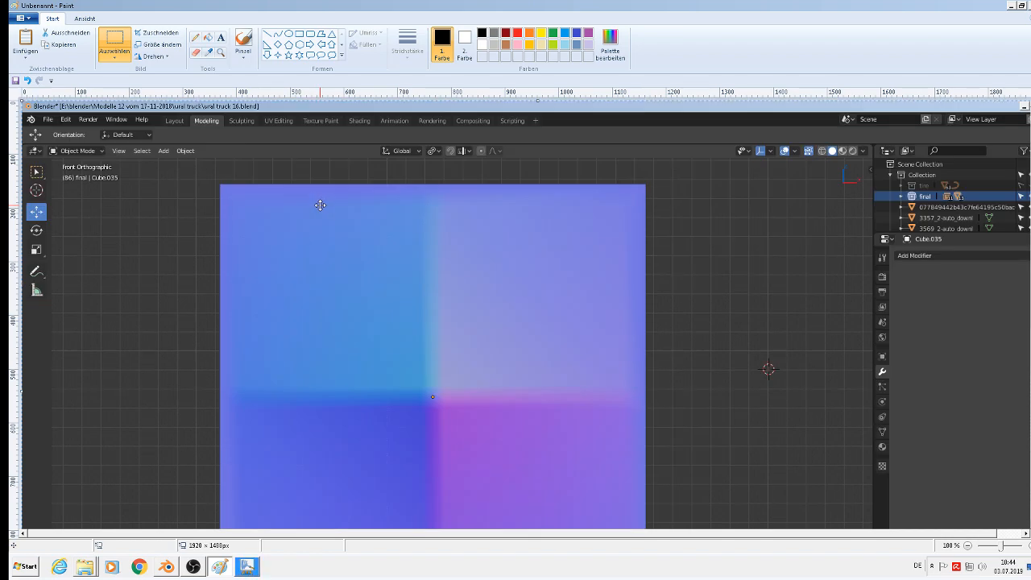
{"action": "scroll", "coordinate": [320, 205], "scroll_direction": "down", "scroll_amount": 2}
{"action": "scroll", "coordinate": [320, 205], "scroll_direction": "up", "scroll_amount": 2}
{"action": "scroll", "coordinate": [524, 314], "scroll_direction": "down", "scroll_amount": 9}
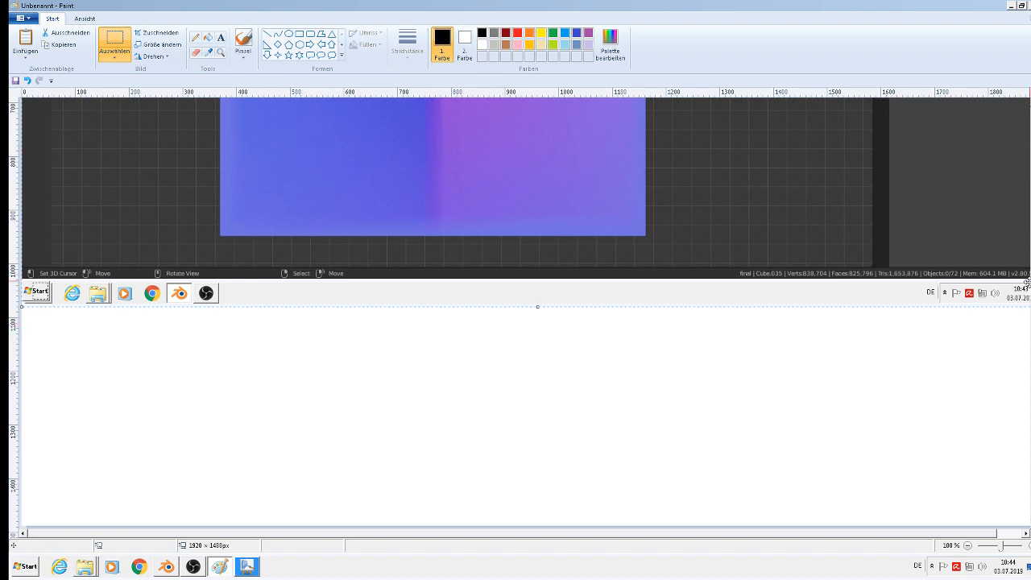
{"action": "scroll", "coordinate": [523, 314], "scroll_direction": "up", "scroll_amount": 9}
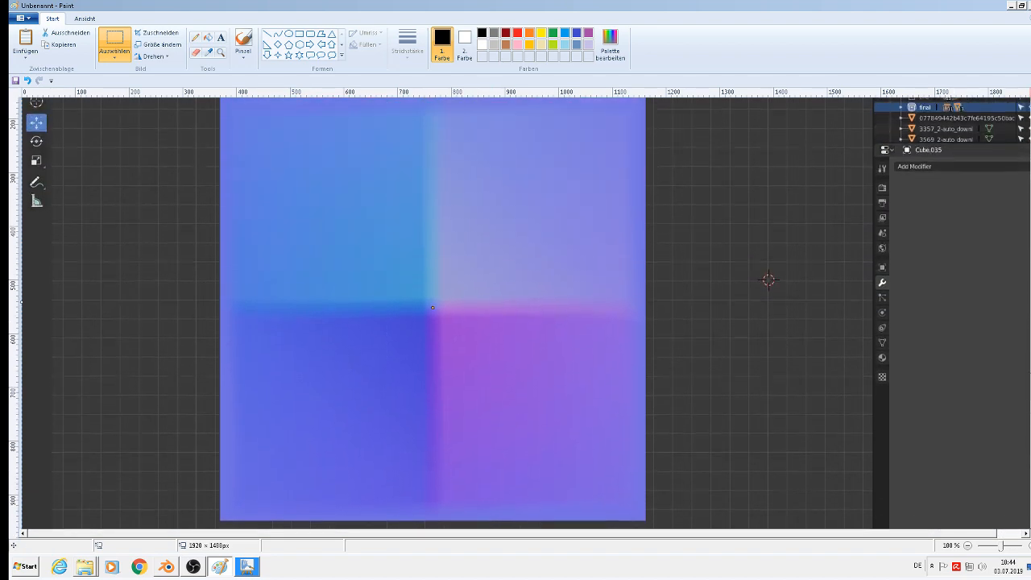
{"action": "scroll", "coordinate": [524, 314], "scroll_direction": "down", "scroll_amount": 1}
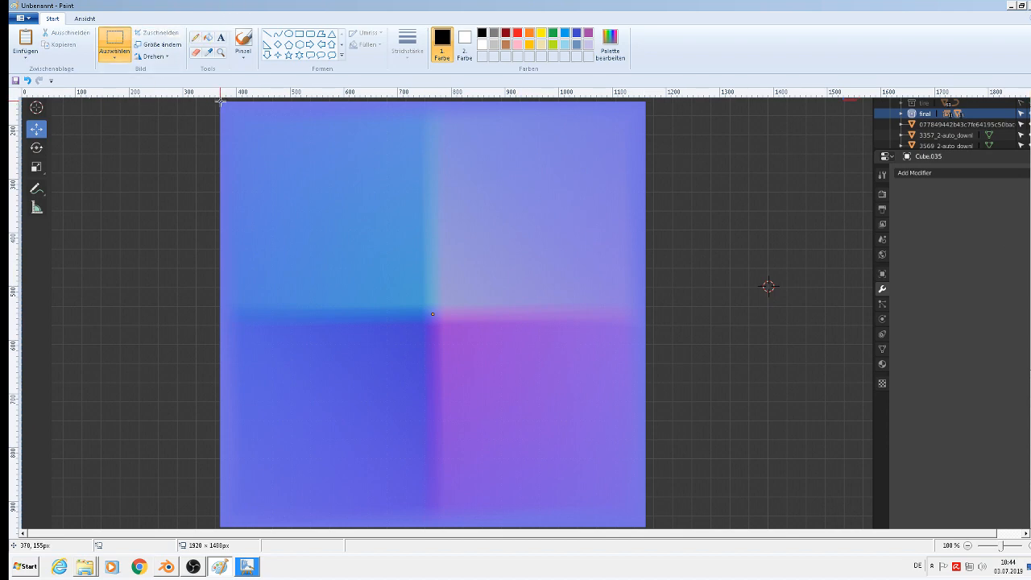
{"action": "left_click_drag", "start_coordinate": [220, 101], "coordinate": [642, 521]}
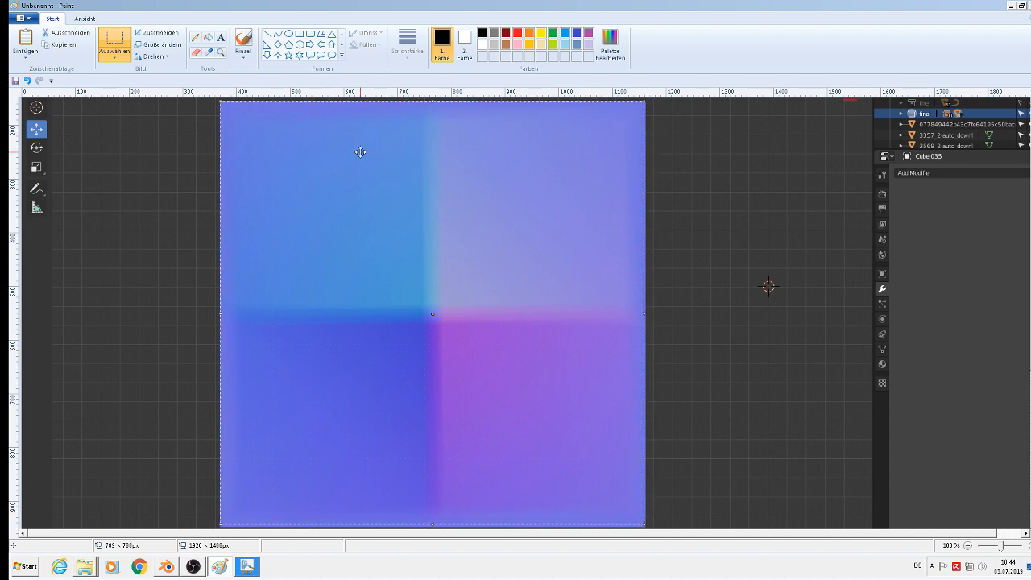
{"action": "left_click", "coordinate": [161, 33]}
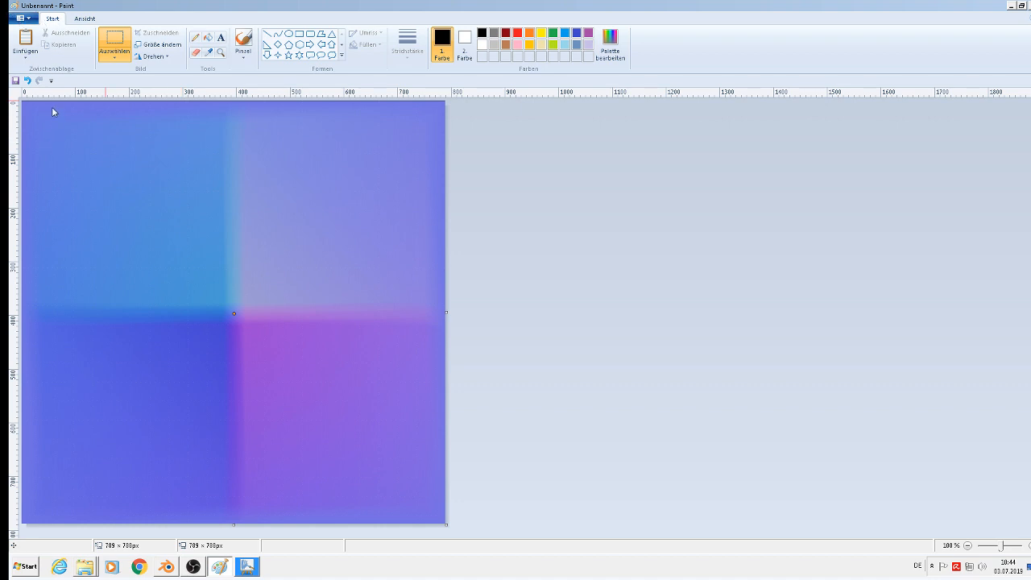
Step: Start saving the cropped image and set the file type to JPEG
{"action": "key", "text": "ctrl+s"}
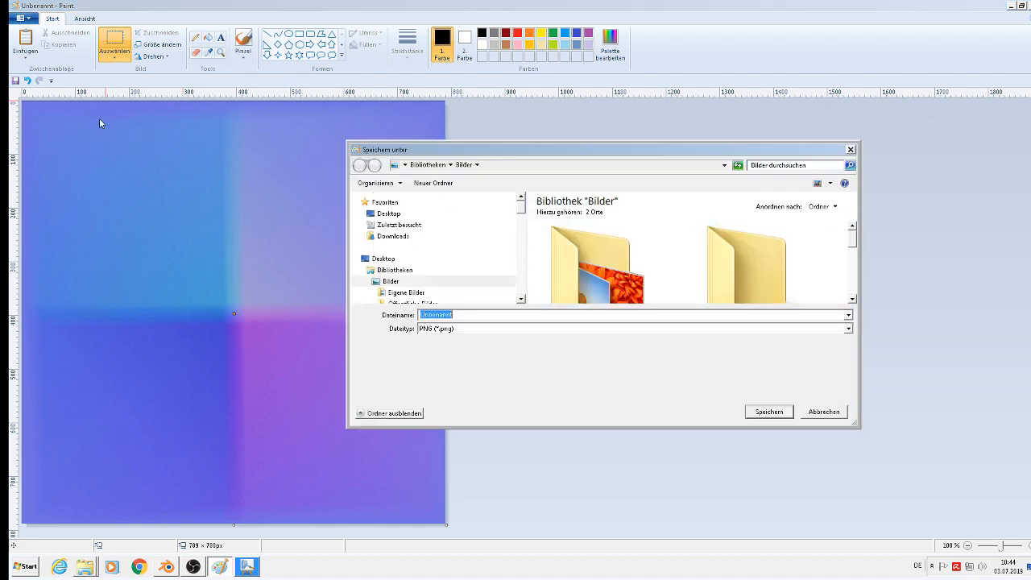
{"action": "left_click", "coordinate": [476, 330]}
{"action": "left_click", "coordinate": [473, 372]}
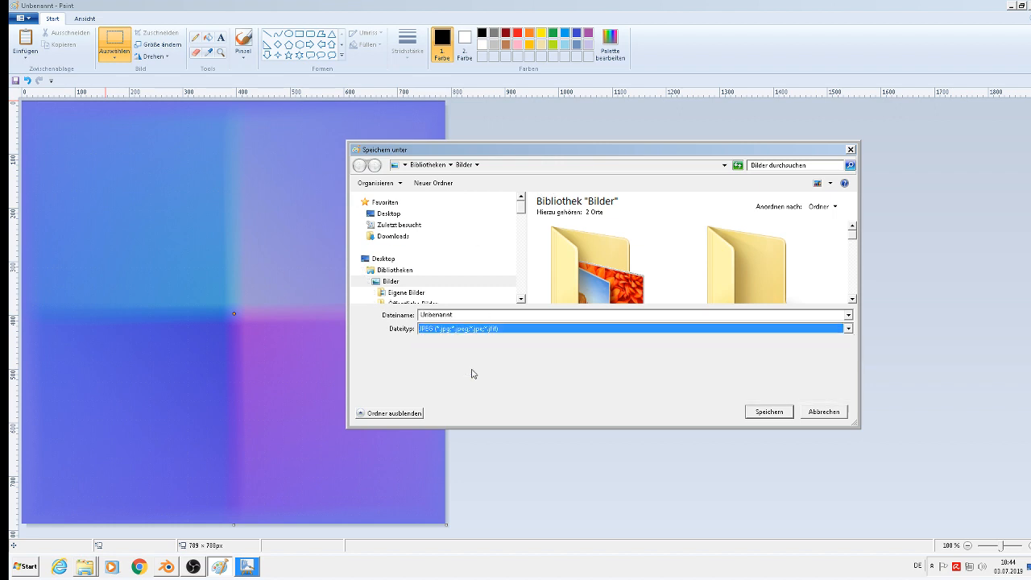
Step: Choose the folder blender\Modelle 12 vom 17-11-2018\ural truck\texture on drive E: as the save location
{"action": "left_click_drag", "start_coordinate": [522, 211], "coordinate": [532, 275]}
{"action": "left_click", "coordinate": [441, 232]}
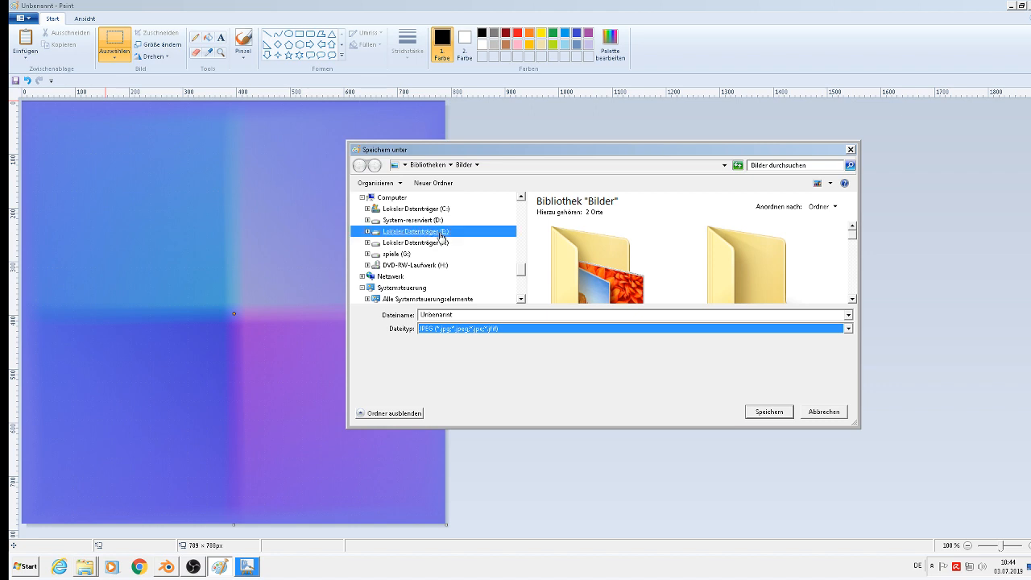
{"action": "scroll", "coordinate": [644, 274], "scroll_direction": "down", "scroll_amount": 3}
{"action": "scroll", "coordinate": [858, 232], "scroll_direction": "down", "scroll_amount": 2}
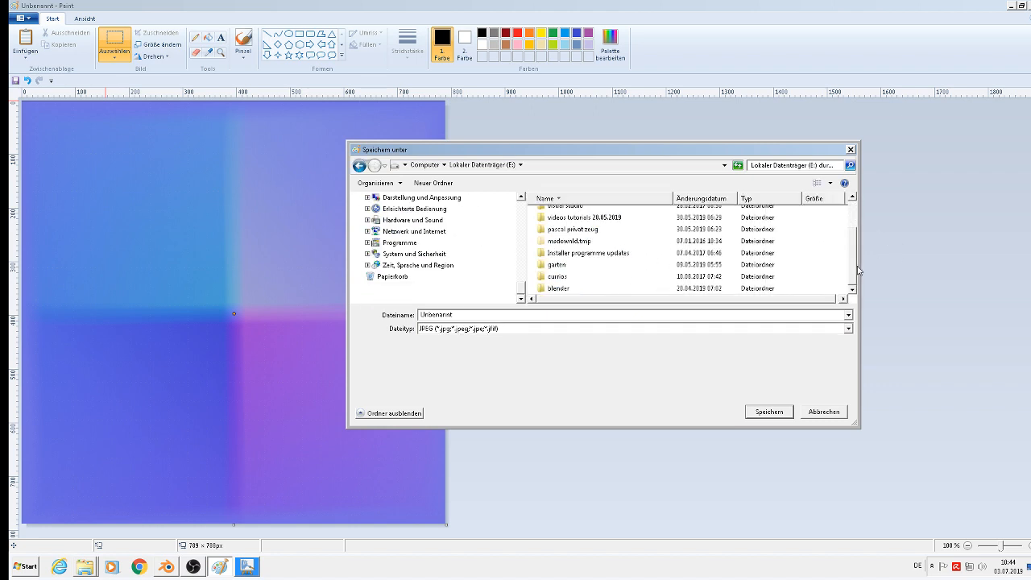
{"action": "double_click", "coordinate": [579, 290]}
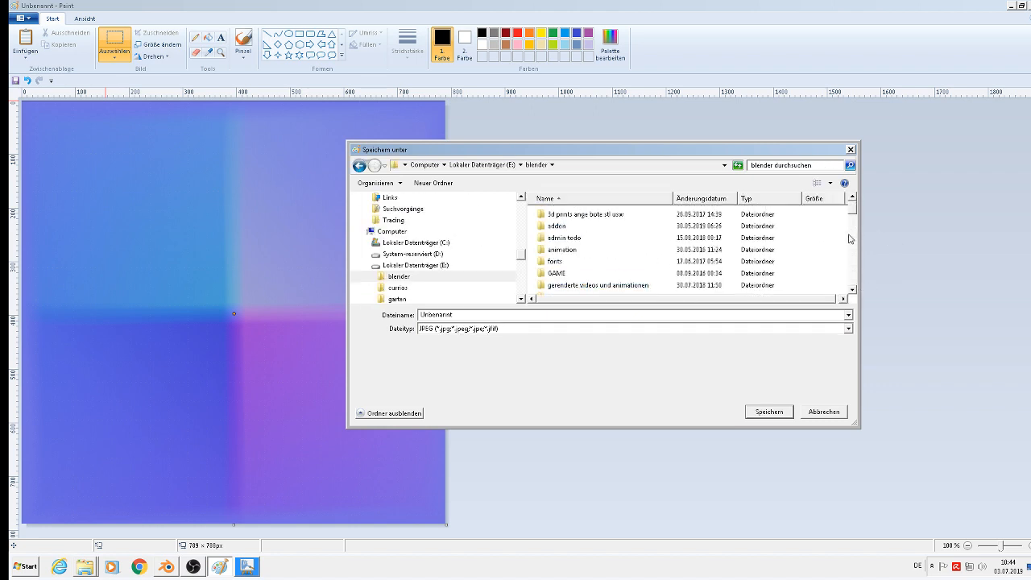
{"action": "left_click_drag", "start_coordinate": [851, 213], "coordinate": [854, 246]}
{"action": "double_click", "coordinate": [625, 288]}
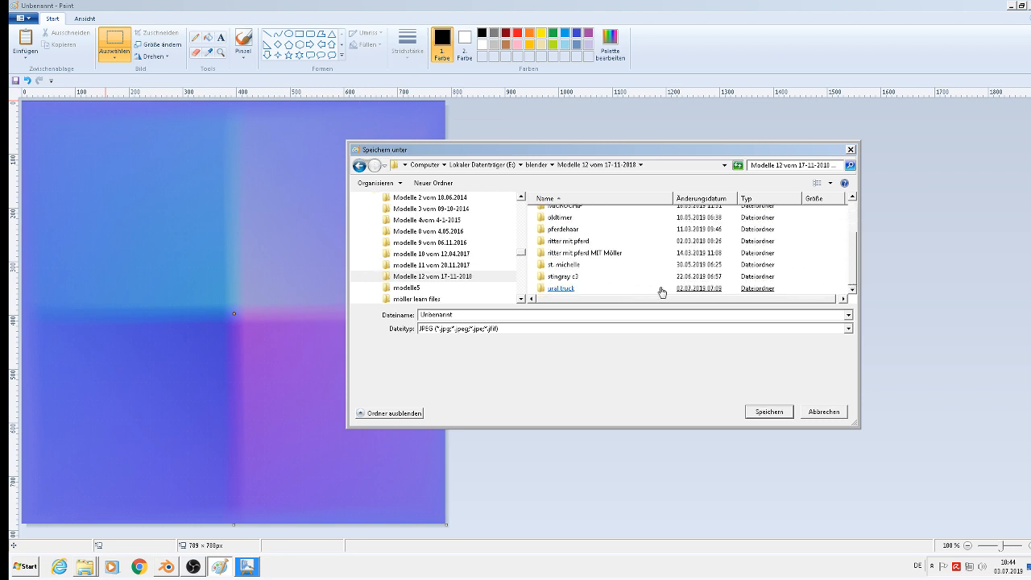
{"action": "double_click", "coordinate": [562, 290]}
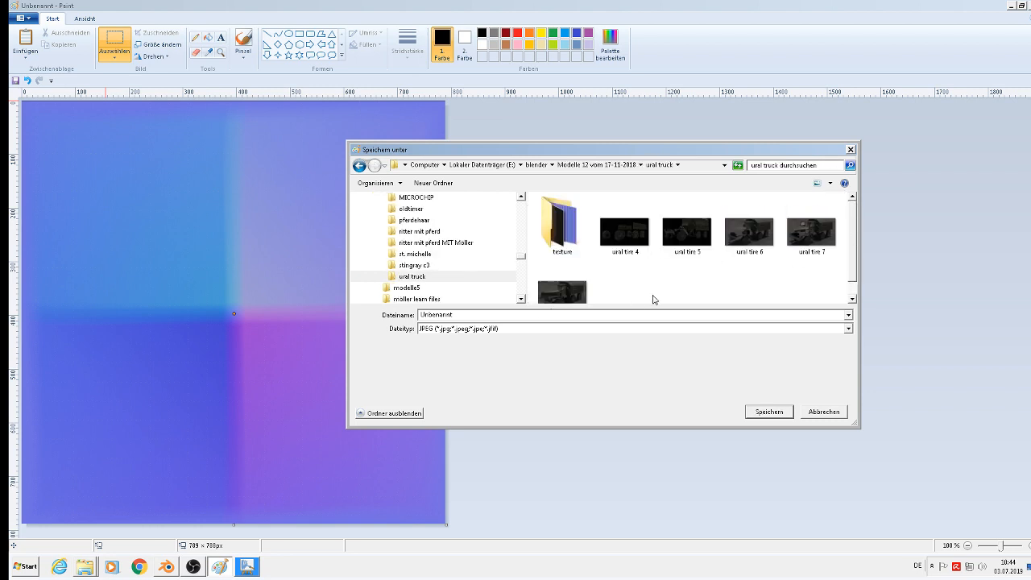
{"action": "double_click", "coordinate": [586, 244]}
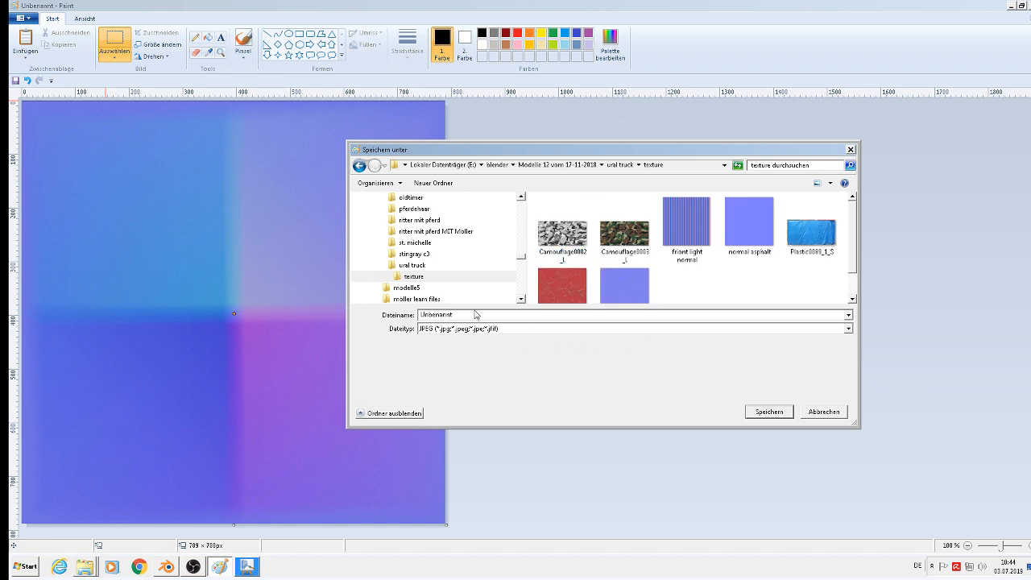
Step: Name the image file "reflector 1 normal" and save it
{"action": "double_click", "coordinate": [476, 314]}
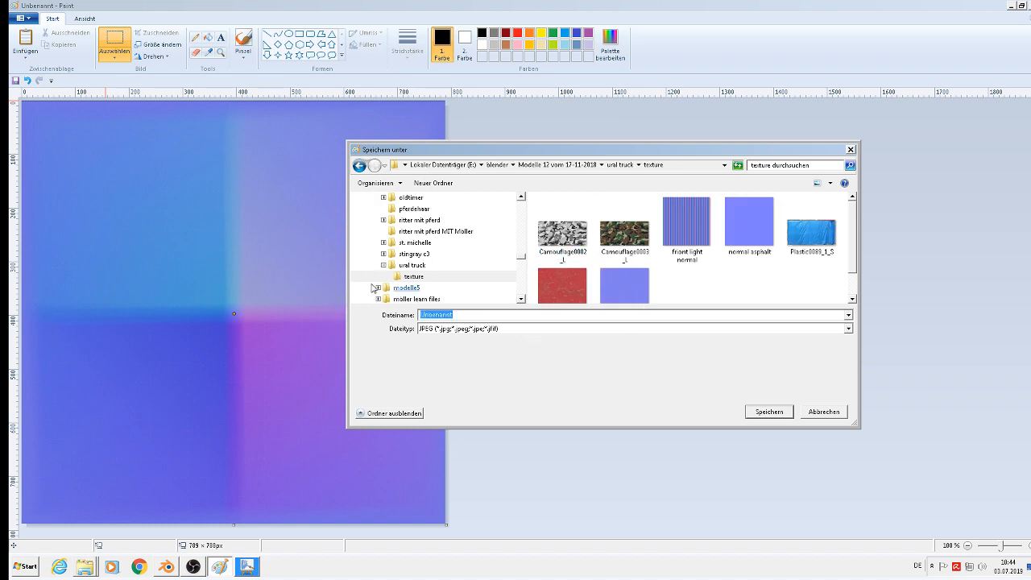
{"action": "type", "text": "reflector 1 normal"}
{"action": "left_click", "coordinate": [769, 412]}
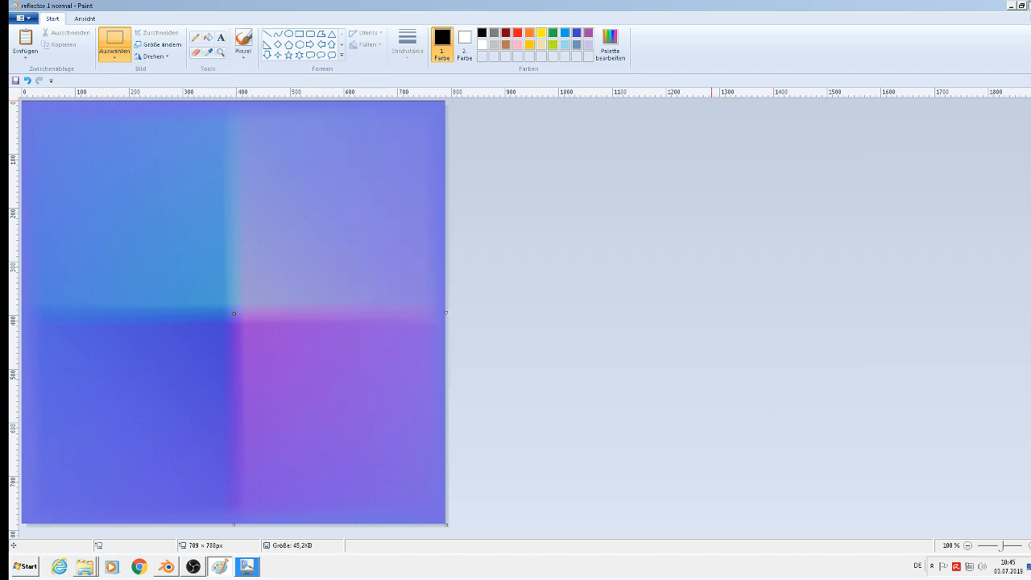
Step: Close Paint and switch back to Blender
{"action": "left_click", "coordinate": [1030, 6]}
{"action": "left_click", "coordinate": [917, 38]}
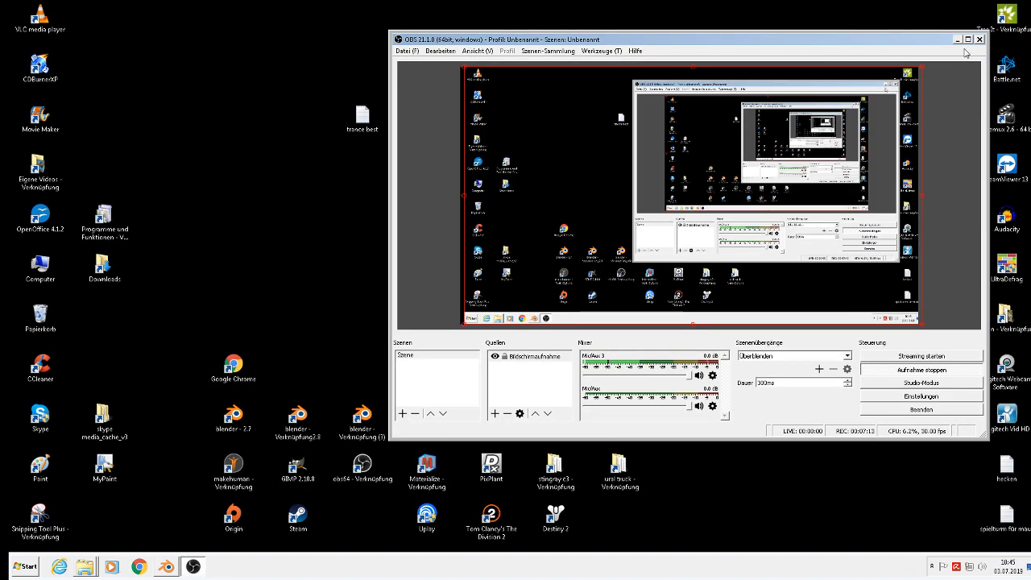
{"action": "left_click", "coordinate": [176, 566]}
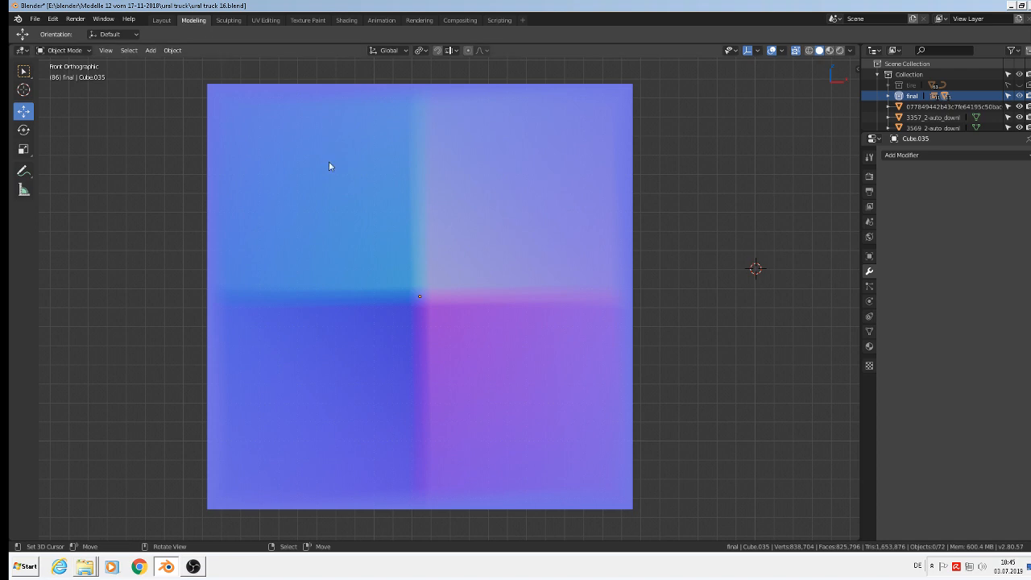
Step: Move the pyramid plate into the "rest" collection
{"action": "scroll", "coordinate": [329, 161], "scroll_direction": "down", "scroll_amount": 4}
{"action": "left_click", "coordinate": [375, 231]}
{"action": "key", "text": "m"}
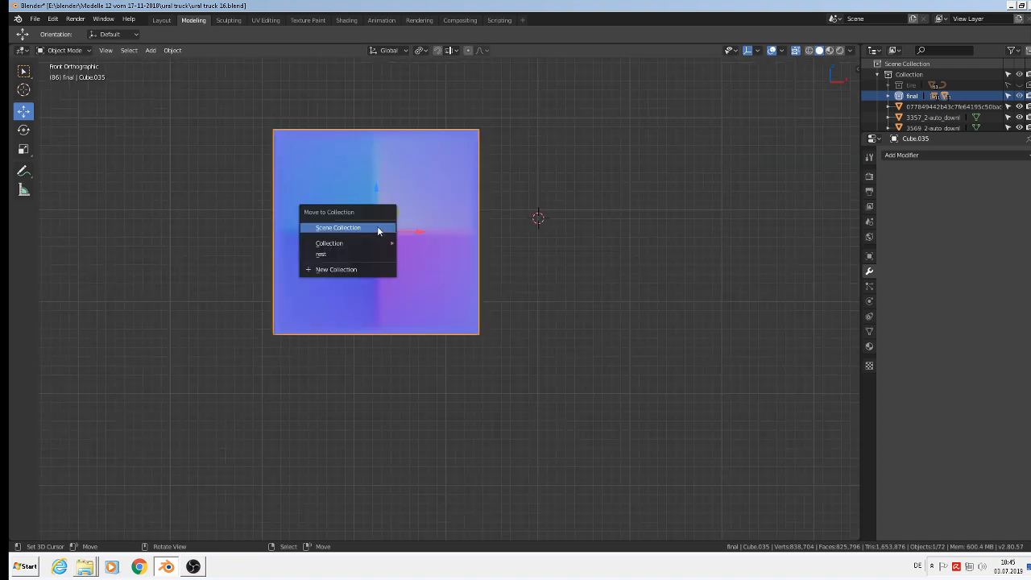
{"action": "left_click", "coordinate": [348, 253]}
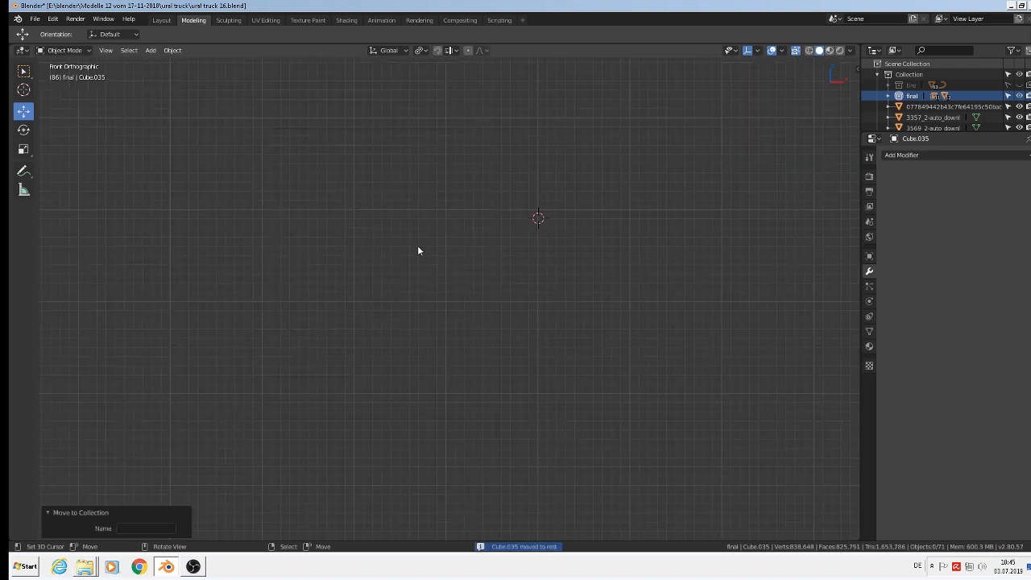
Step: Apply smooth shading to the round lamp lens sphere beside the front fender in the truck reference photo
{"action": "scroll", "coordinate": [453, 261], "scroll_direction": "down", "scroll_amount": 3}
{"action": "scroll", "coordinate": [669, 323], "scroll_direction": "down", "scroll_amount": 2}
{"action": "scroll", "coordinate": [669, 322], "scroll_direction": "up", "scroll_amount": 10}
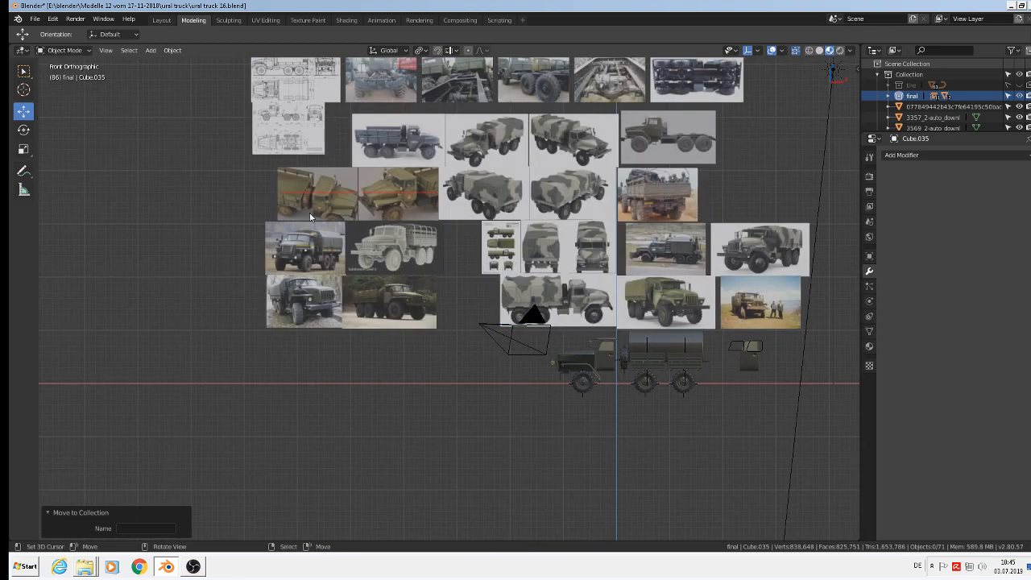
{"action": "scroll", "coordinate": [306, 248], "scroll_direction": "up", "scroll_amount": 12}
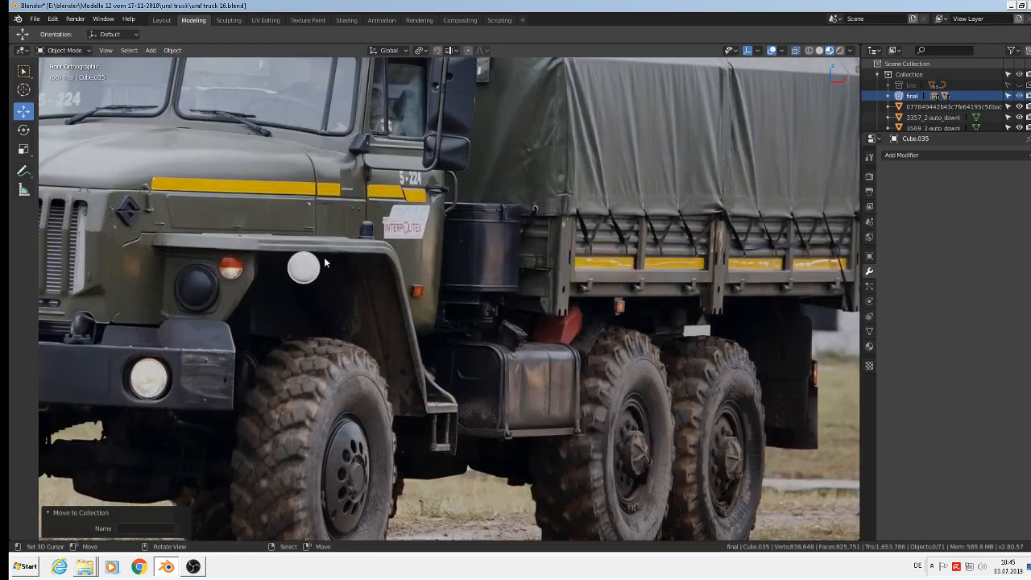
{"action": "scroll", "coordinate": [313, 264], "scroll_direction": "up", "scroll_amount": 3}
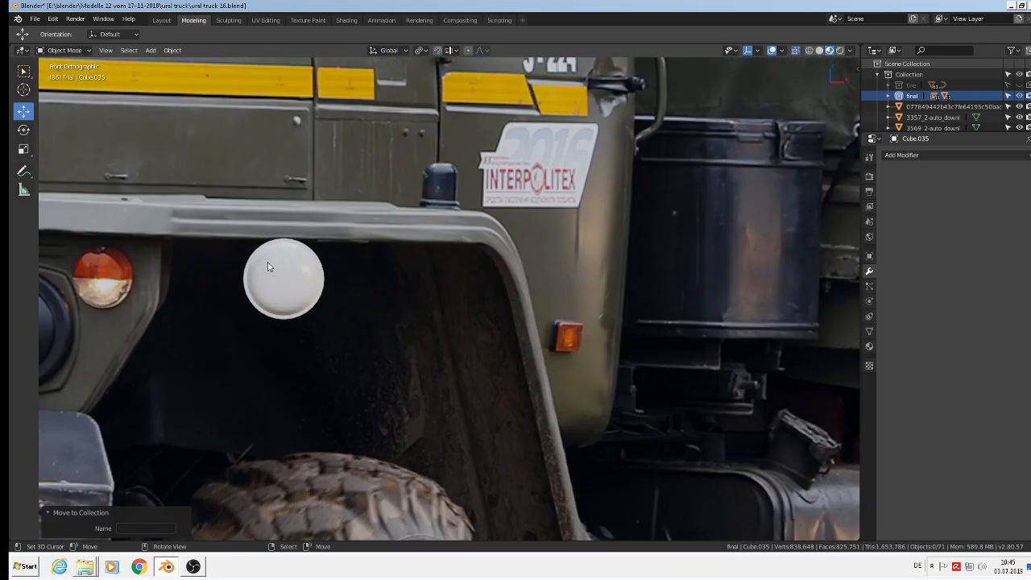
{"action": "left_click", "coordinate": [280, 297]}
{"action": "scroll", "coordinate": [309, 284], "scroll_direction": "up", "scroll_amount": 2}
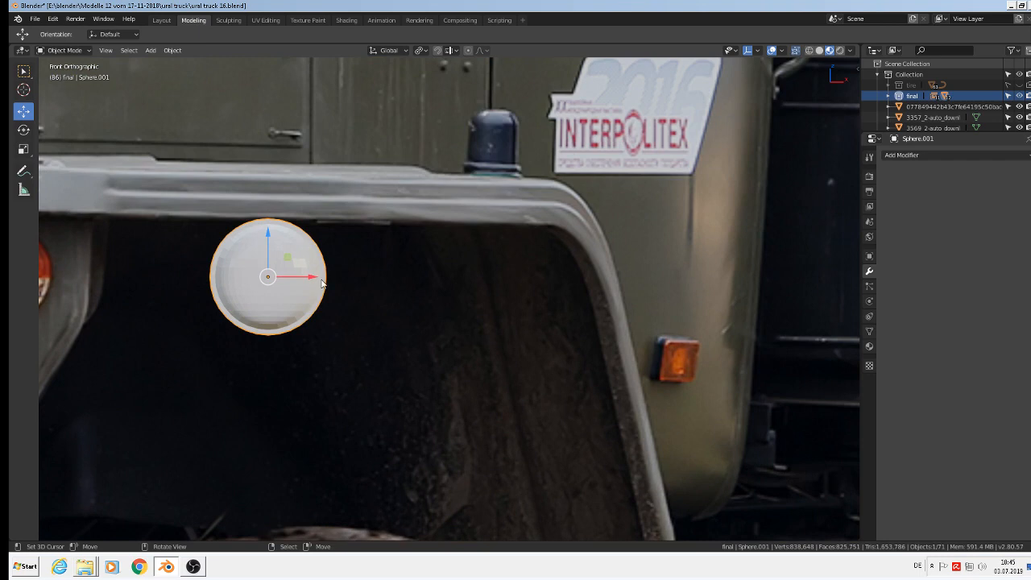
{"action": "middle_click_drag", "start_coordinate": [347, 282], "coordinate": [498, 298], "text": "shift"}
{"action": "scroll", "coordinate": [498, 298], "scroll_direction": "up", "scroll_amount": 3}
{"action": "left_click", "coordinate": [173, 50]}
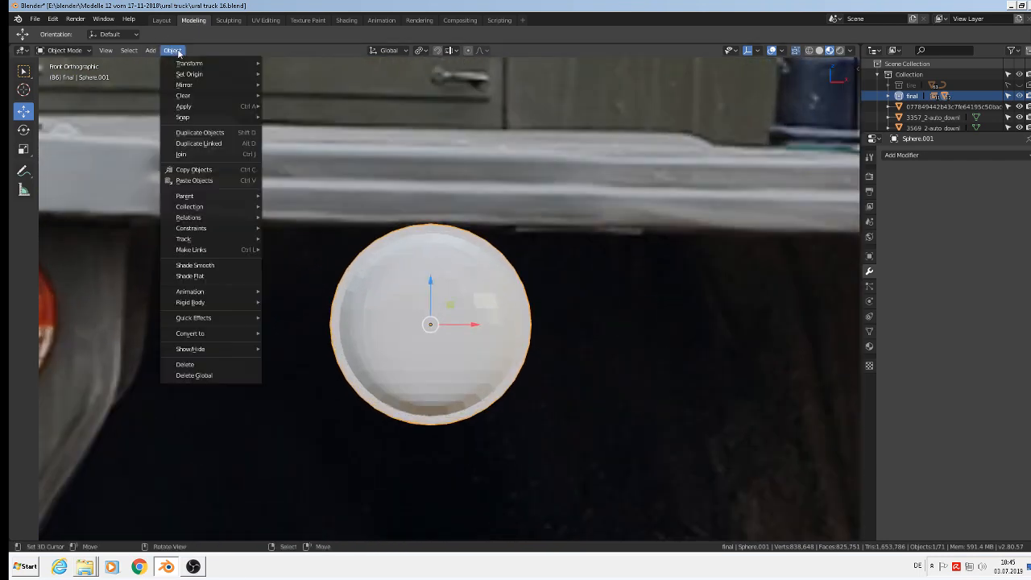
{"action": "left_click", "coordinate": [193, 265]}
Step: Create a new material for the lens sphere and name it "refelector 2 orange"
{"action": "scroll", "coordinate": [428, 191], "scroll_direction": "down", "scroll_amount": 4}
{"action": "middle_click_drag", "start_coordinate": [476, 267], "coordinate": [509, 308], "text": "shift"}
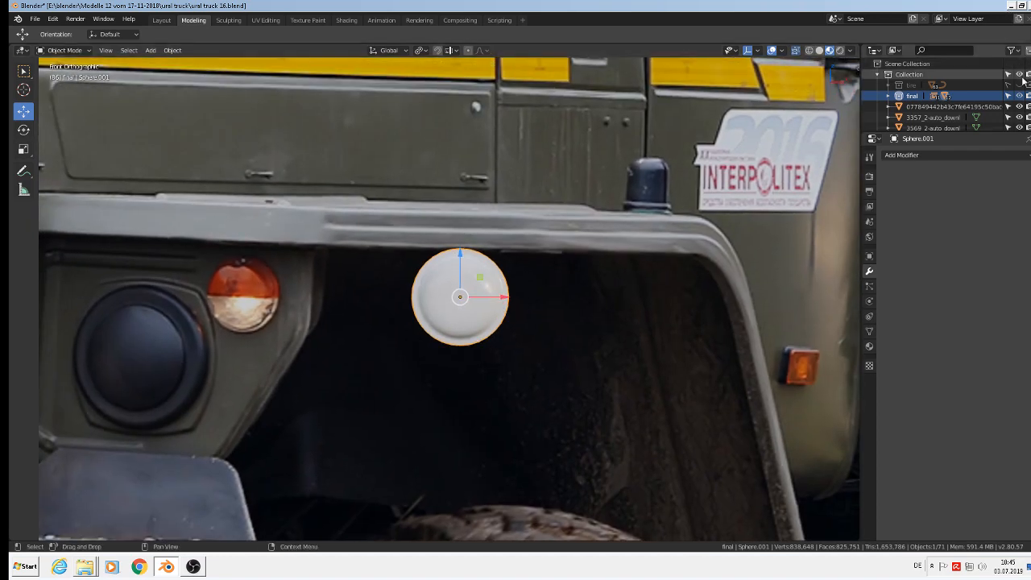
{"action": "left_click", "coordinate": [870, 345]}
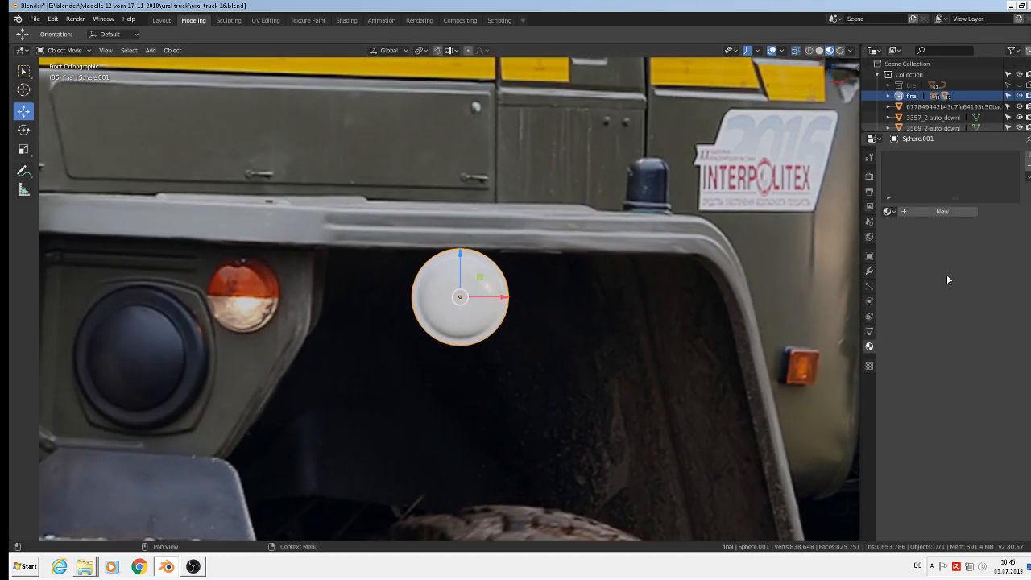
{"action": "left_click", "coordinate": [954, 213]}
{"action": "left_click", "coordinate": [920, 210]}
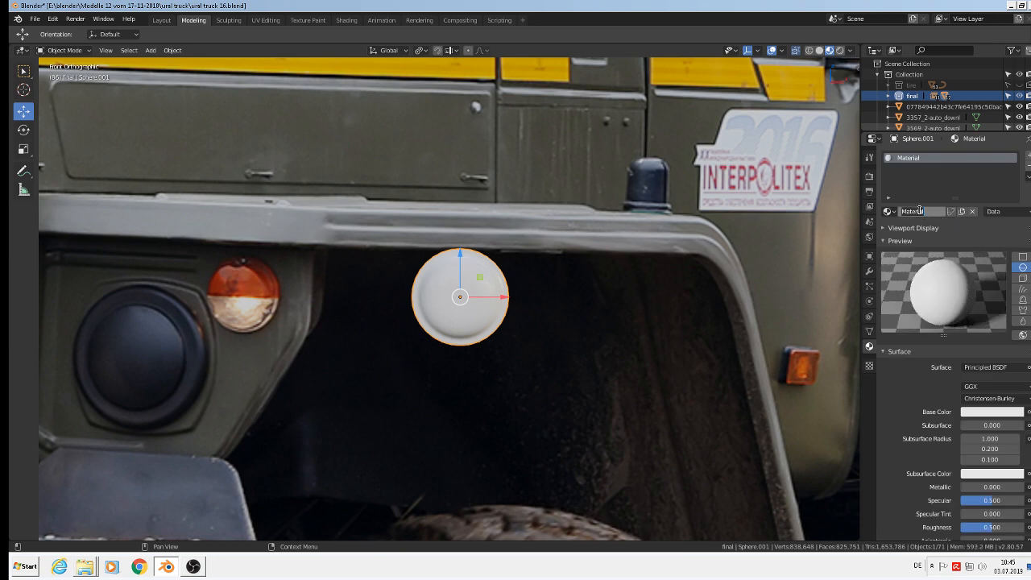
{"action": "type", "text": "refe"}
{"action": "type", "text": "lector 2 orange"}
{"action": "key", "text": "Return"}
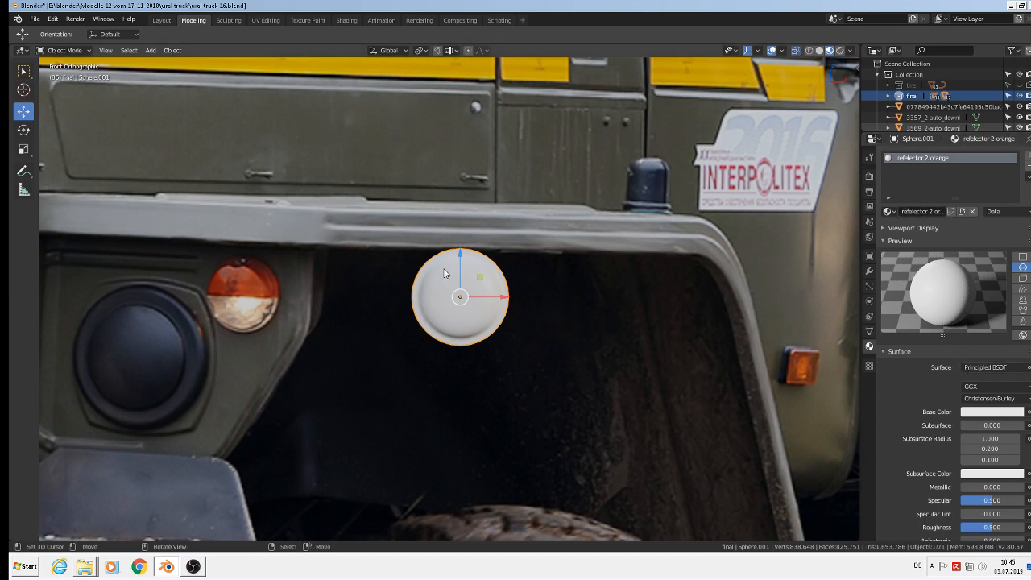
Step: Switch to the Shading workspace and enlarge the shader node editor
{"action": "left_click", "coordinate": [347, 21]}
{"action": "scroll", "coordinate": [437, 143], "scroll_direction": "down", "scroll_amount": 4}
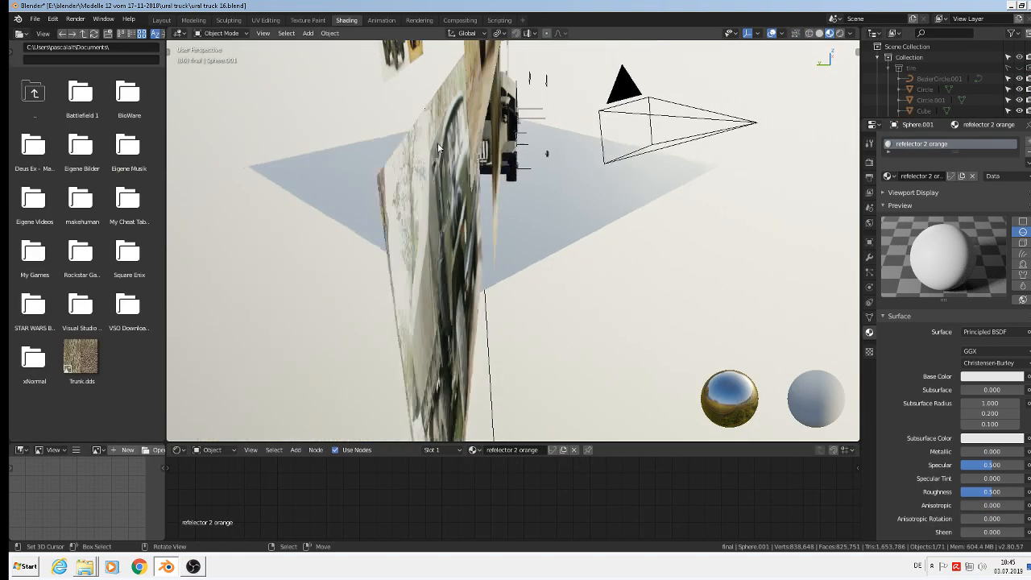
{"action": "scroll", "coordinate": [426, 161], "scroll_direction": "down", "scroll_amount": 8}
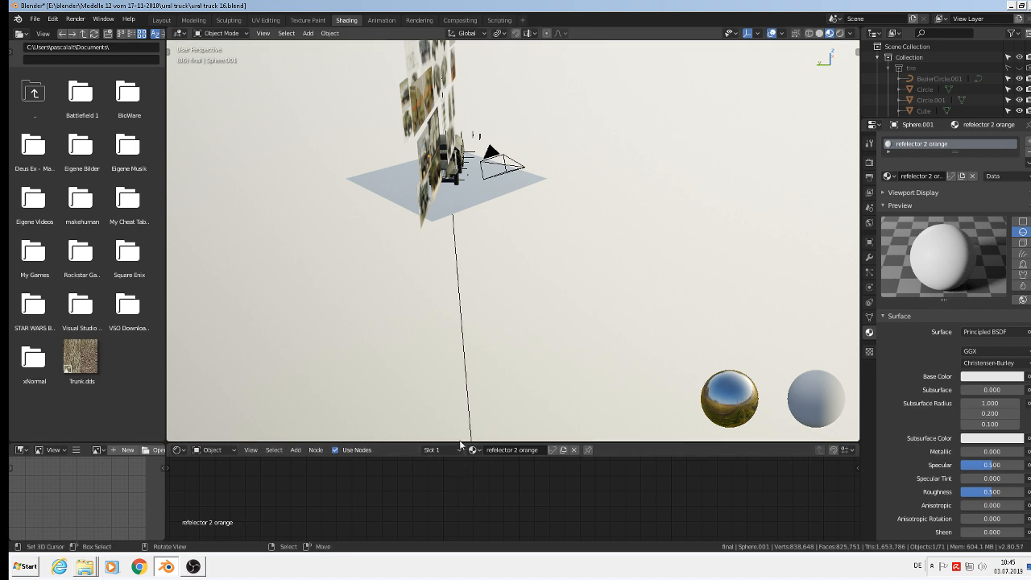
{"action": "left_click_drag", "start_coordinate": [461, 442], "coordinate": [470, 159]}
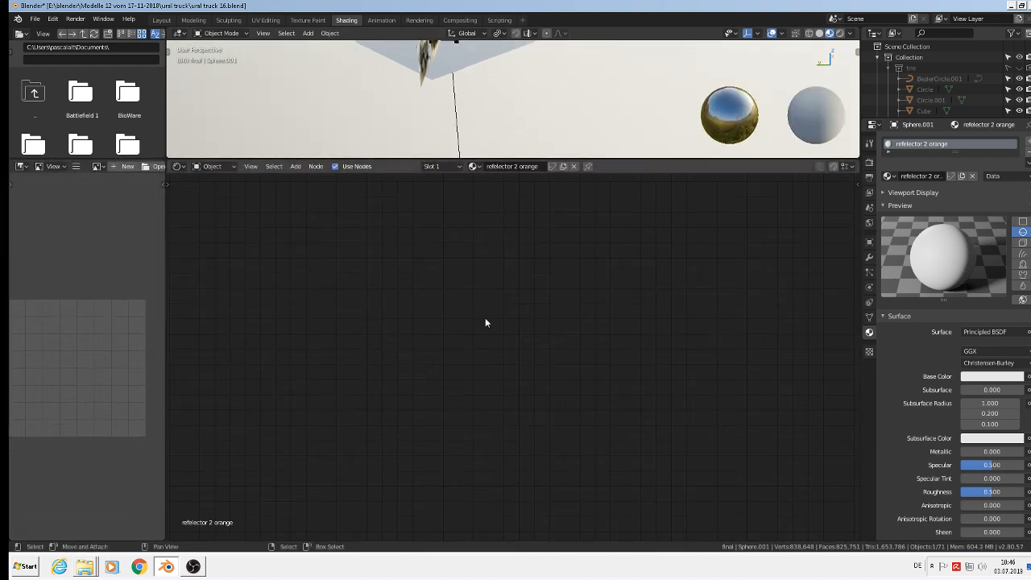
Step: Delete the Principled BSDF node from the lens material
{"action": "scroll", "coordinate": [500, 376], "scroll_direction": "down", "scroll_amount": 4}
{"action": "middle_click_drag", "start_coordinate": [763, 350], "coordinate": [531, 352], "text": "shift"}
{"action": "scroll", "coordinate": [134, 346], "scroll_direction": "down", "scroll_amount": 1}
{"action": "scroll", "coordinate": [750, 335], "scroll_direction": "up", "scroll_amount": 3}
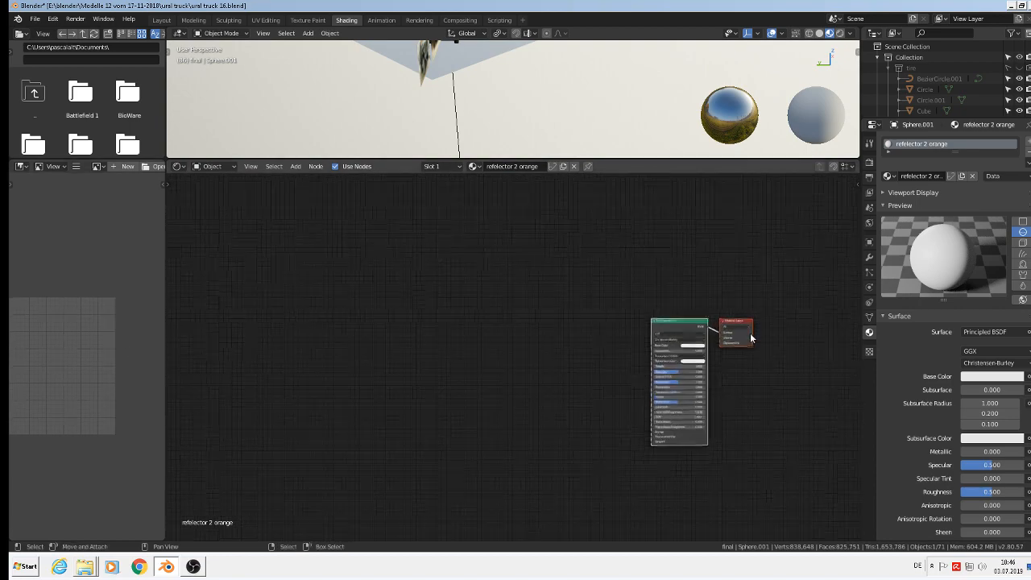
{"action": "scroll", "coordinate": [703, 348], "scroll_direction": "up", "scroll_amount": 2}
{"action": "left_click", "coordinate": [633, 298]}
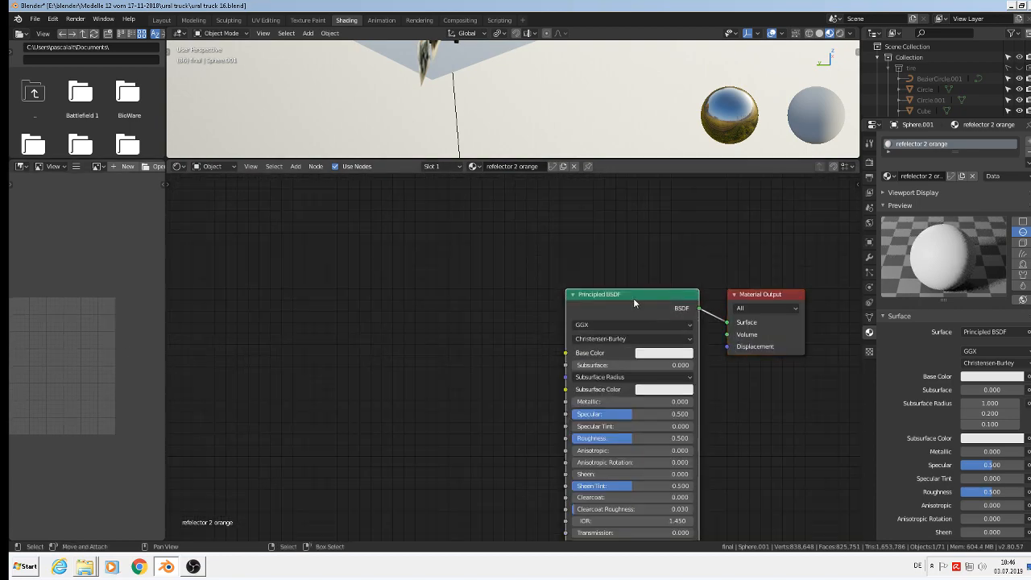
{"action": "key", "text": "x"}
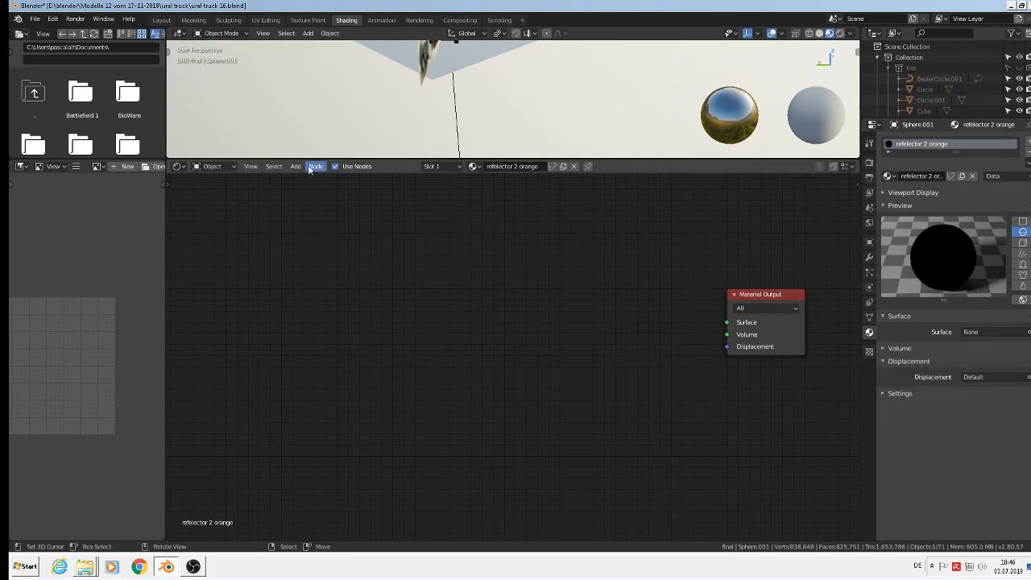
Step: Add a Glass BSDF node and place it well to the left of the Material Output node
{"action": "left_click", "coordinate": [295, 166]}
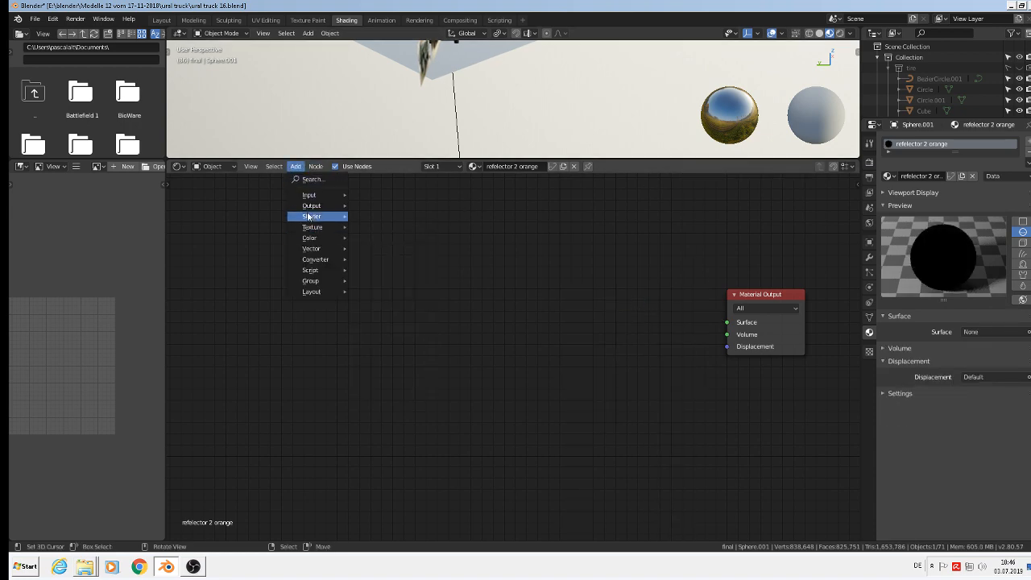
{"action": "mouse_move", "coordinate": [318, 219]}
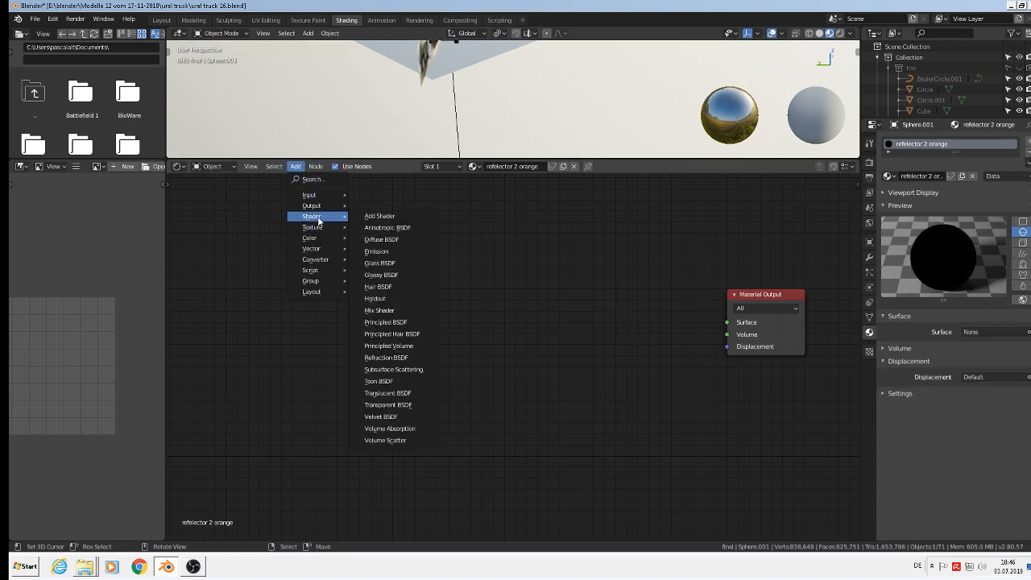
{"action": "left_click", "coordinate": [387, 263]}
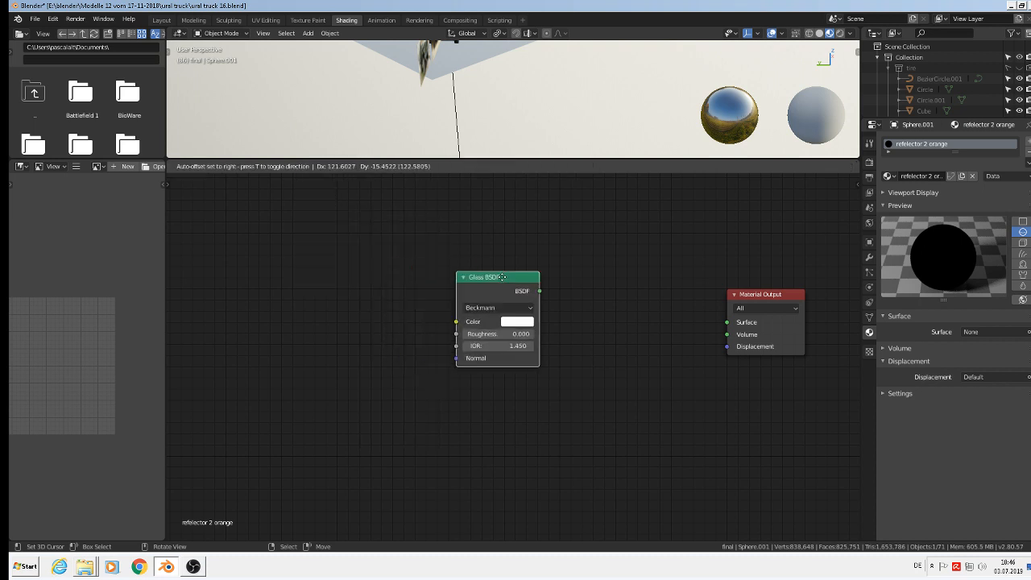
{"action": "left_click", "coordinate": [434, 284]}
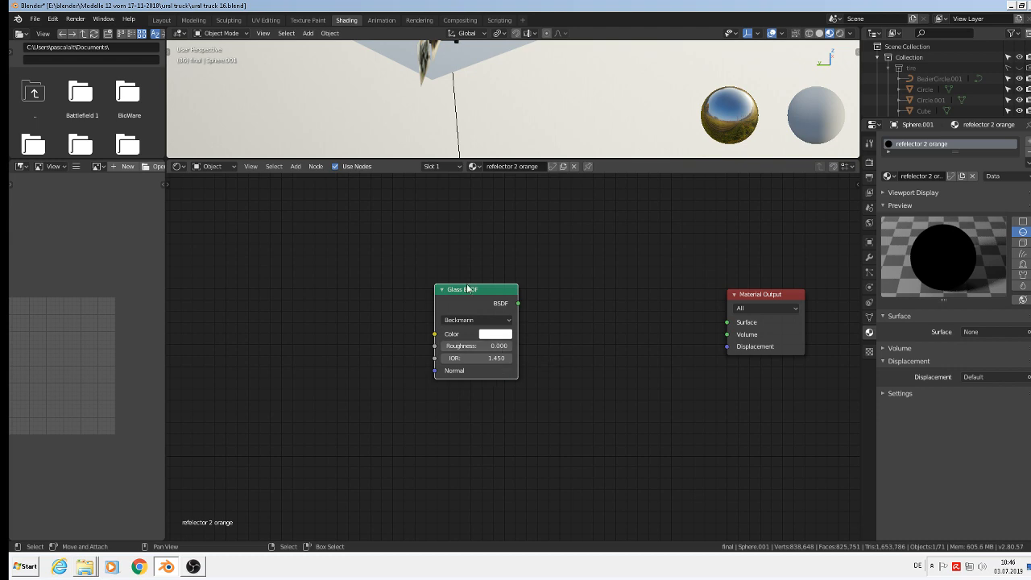
{"action": "left_click_drag", "start_coordinate": [442, 294], "coordinate": [294, 294]}
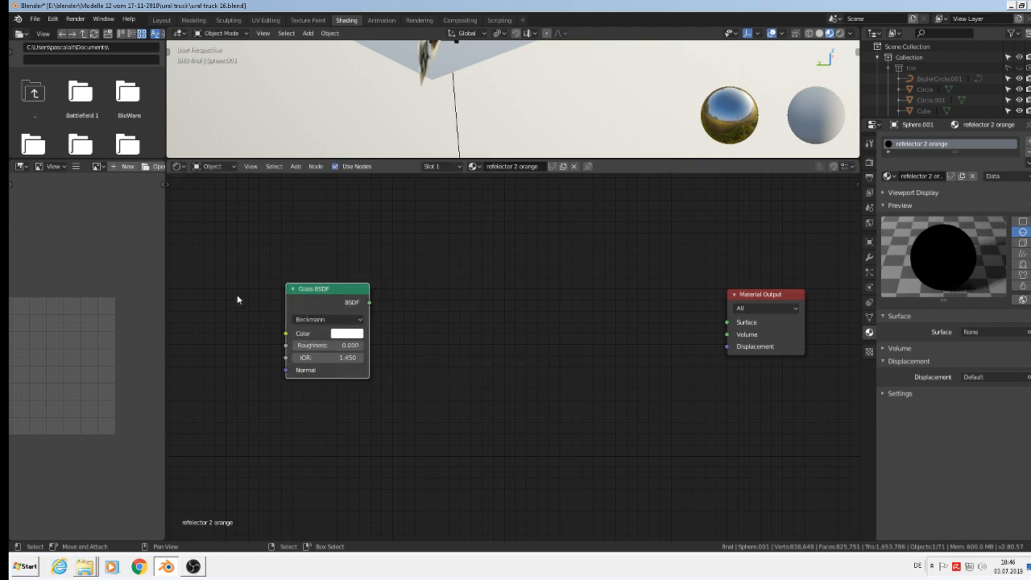
Step: Add a Light Path node and place it directly above the Glass BSDF node
{"action": "left_click", "coordinate": [295, 166]}
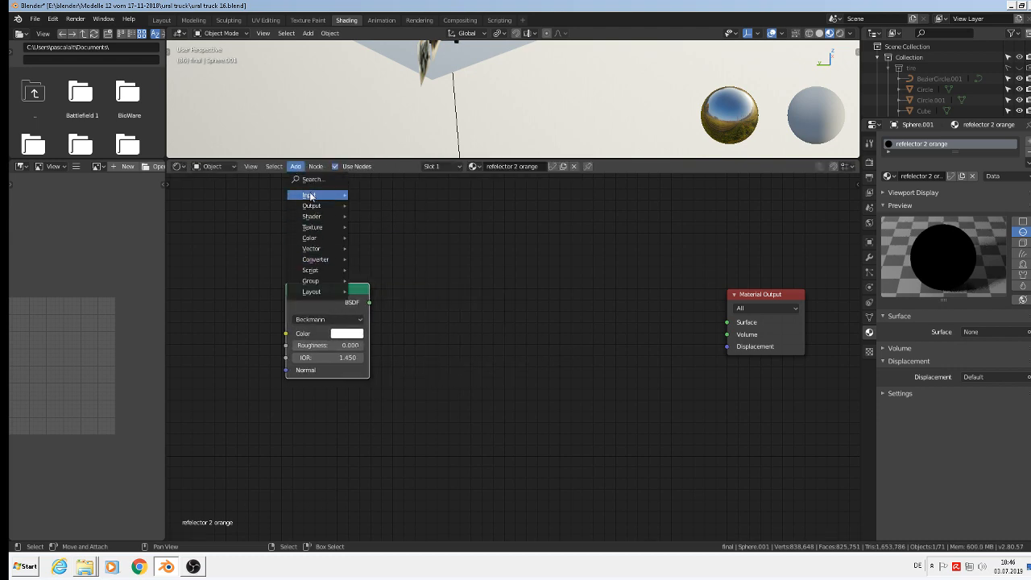
{"action": "mouse_move", "coordinate": [309, 195]}
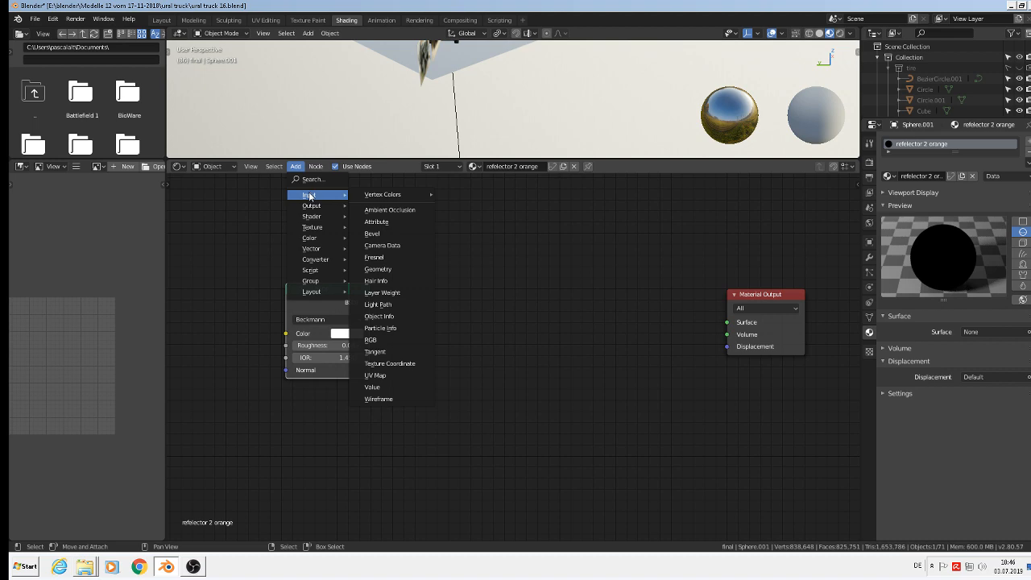
{"action": "left_click", "coordinate": [394, 304]}
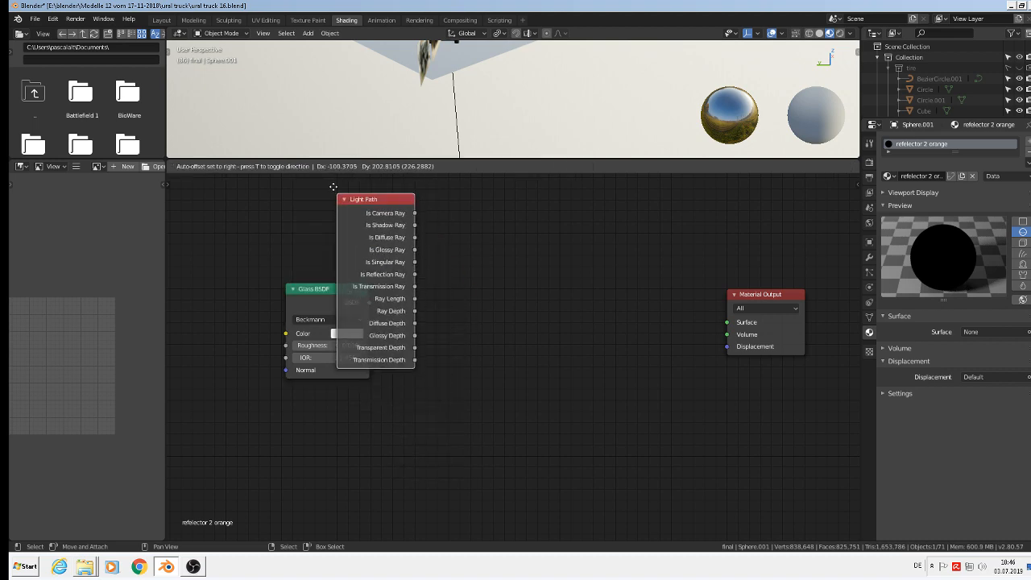
{"action": "left_click", "coordinate": [293, 457]}
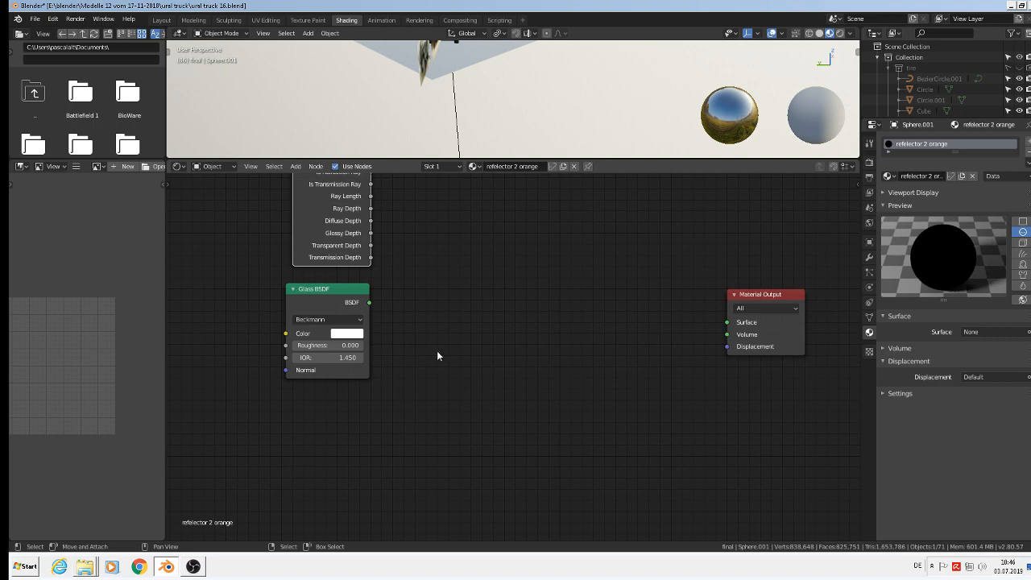
Step: Add a Mix Shader node to the right of the Glass BSDF and feed the Glass BSDF into its first Shader input
{"action": "middle_click_drag", "start_coordinate": [402, 439], "coordinate": [403, 444]}
{"action": "middle_click_drag", "start_coordinate": [347, 499], "coordinate": [331, 500]}
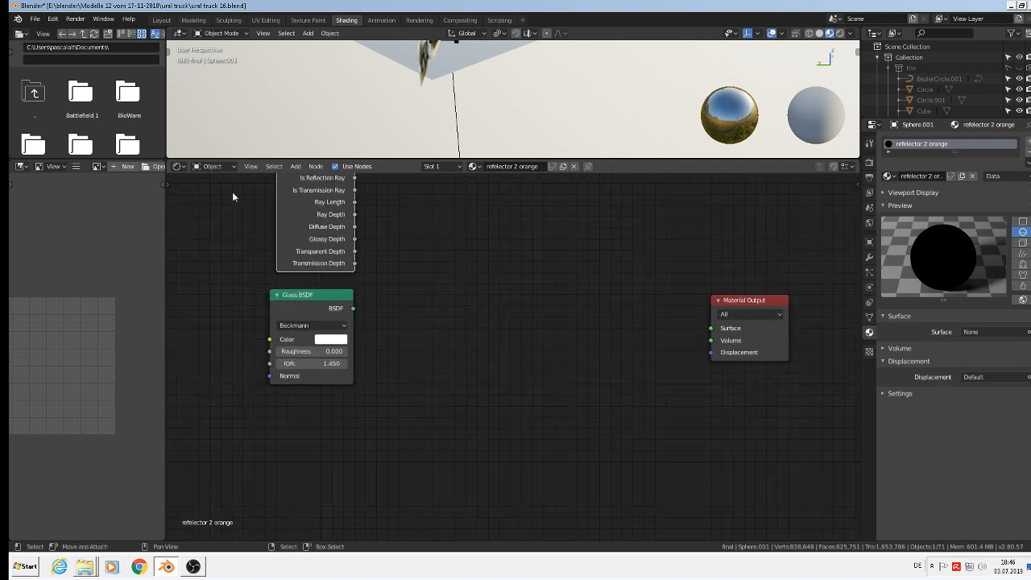
{"action": "left_click", "coordinate": [295, 167]}
{"action": "mouse_move", "coordinate": [311, 216]}
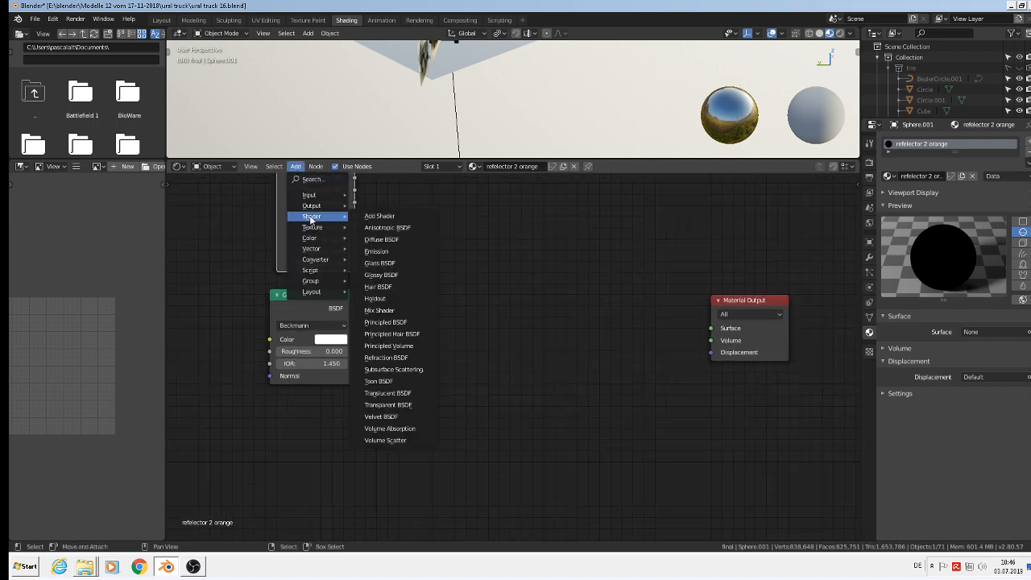
{"action": "left_click", "coordinate": [379, 310]}
{"action": "left_click", "coordinate": [441, 289]}
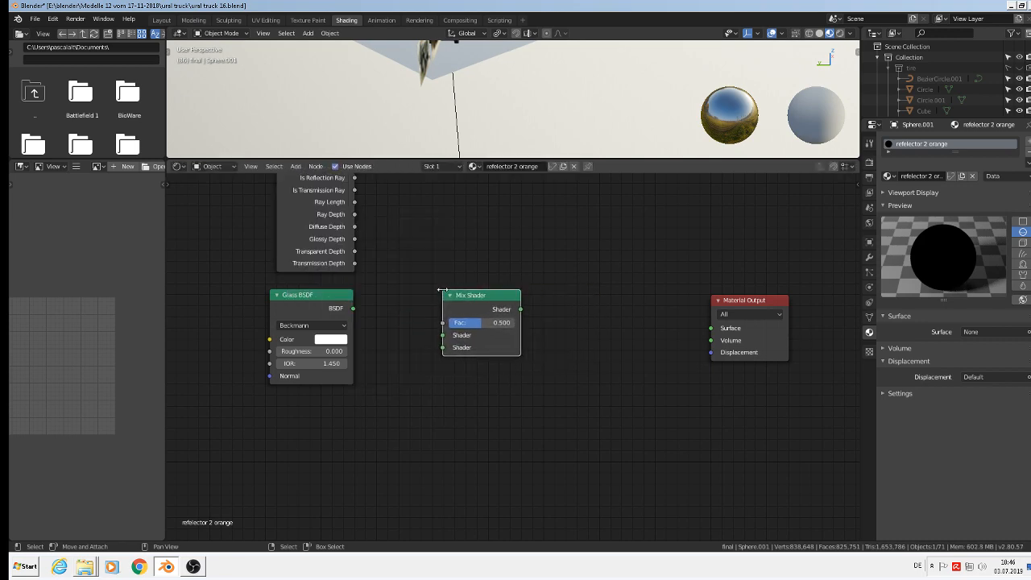
{"action": "left_click_drag", "start_coordinate": [351, 308], "coordinate": [443, 335]}
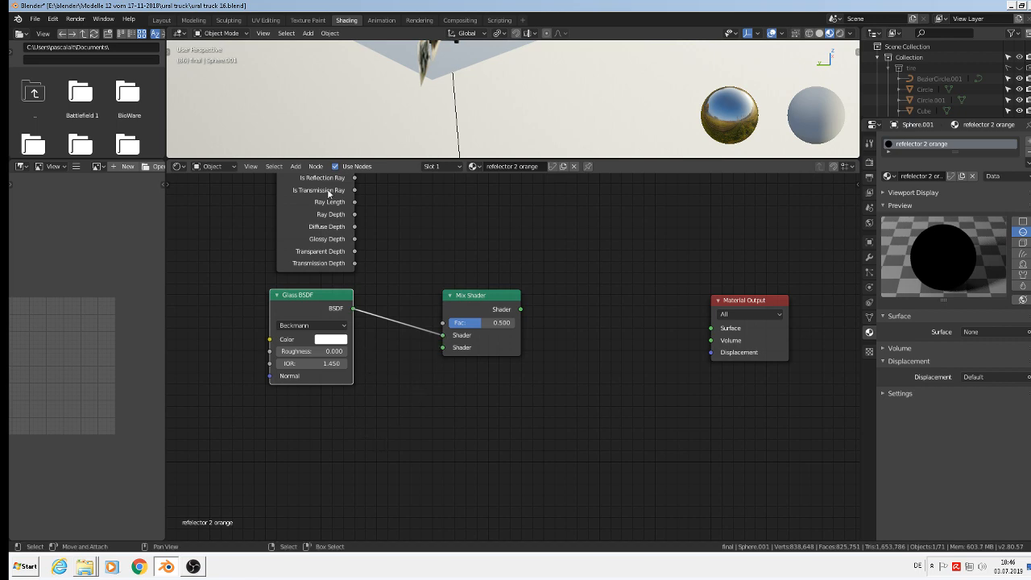
Step: Add a Transparent BSDF node and place it below the Glass BSDF node
{"action": "left_click", "coordinate": [296, 166]}
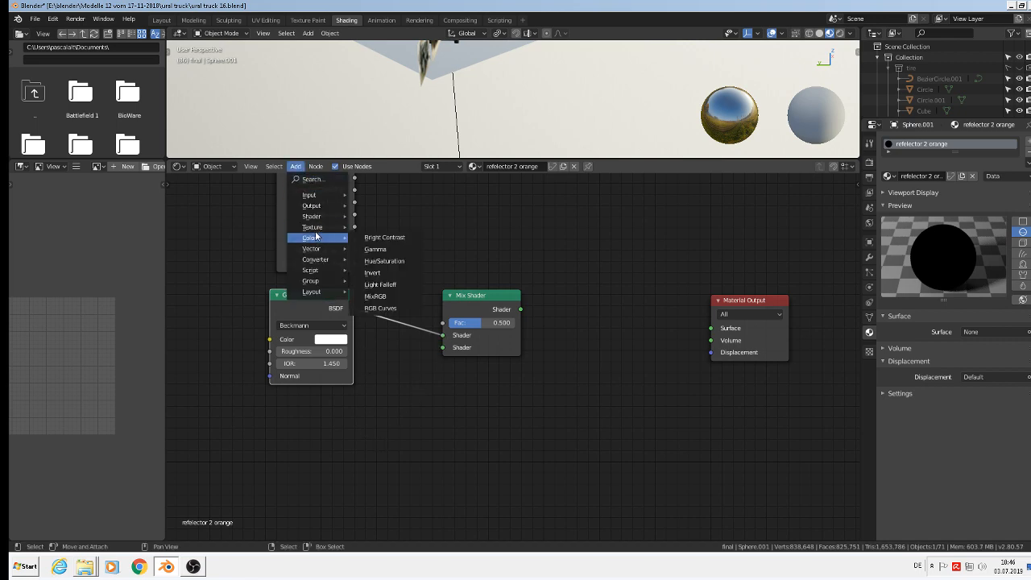
{"action": "mouse_move", "coordinate": [321, 216]}
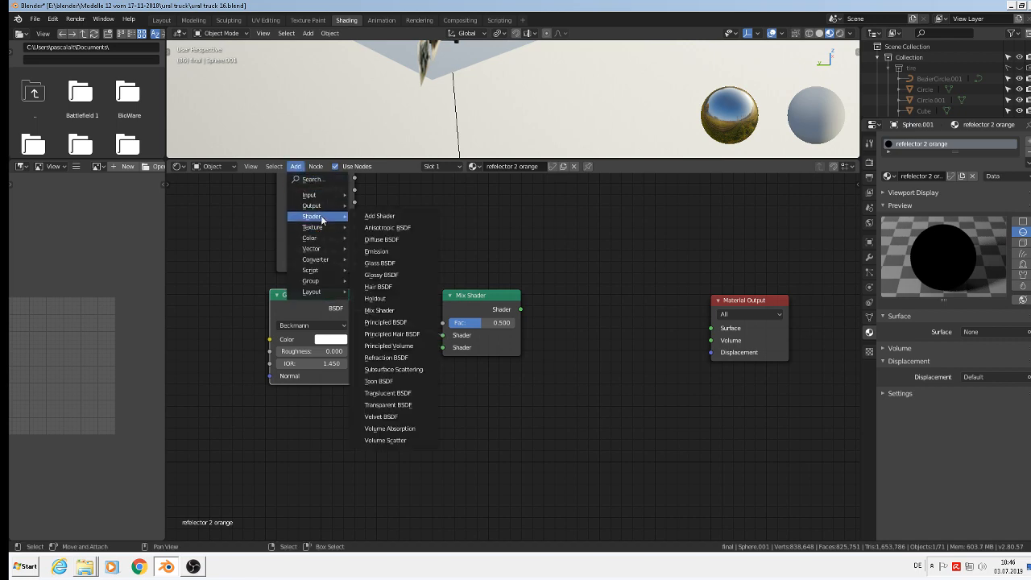
{"action": "left_click", "coordinate": [410, 406]}
{"action": "left_click", "coordinate": [277, 398]}
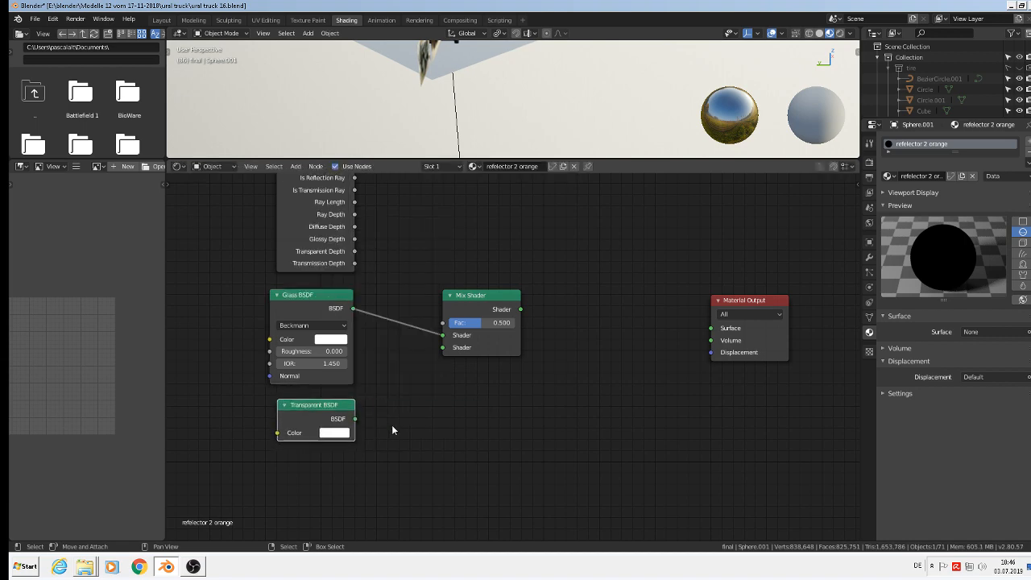
Step: Link the Transparent BSDF to the Mix Shader's second Shader input and the Light Path's Is Shadow Ray output to its Fac
{"action": "left_click_drag", "start_coordinate": [356, 418], "coordinate": [442, 347]}
{"action": "middle_click_drag", "start_coordinate": [501, 471], "coordinate": [499, 503]}
{"action": "left_click_drag", "start_coordinate": [383, 187], "coordinate": [471, 381]}
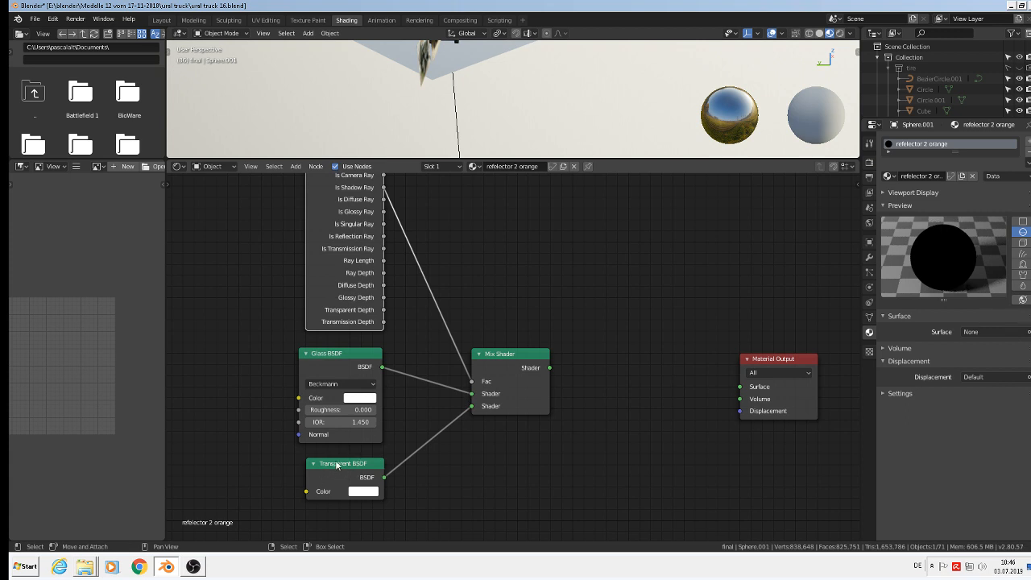
Step: Duplicate the Mix Shader to just before the Material Output, and duplicate the Transparent BSDF to below the first Mix Shader
{"action": "left_click", "coordinate": [516, 359]}
{"action": "key", "text": "shift+d"}
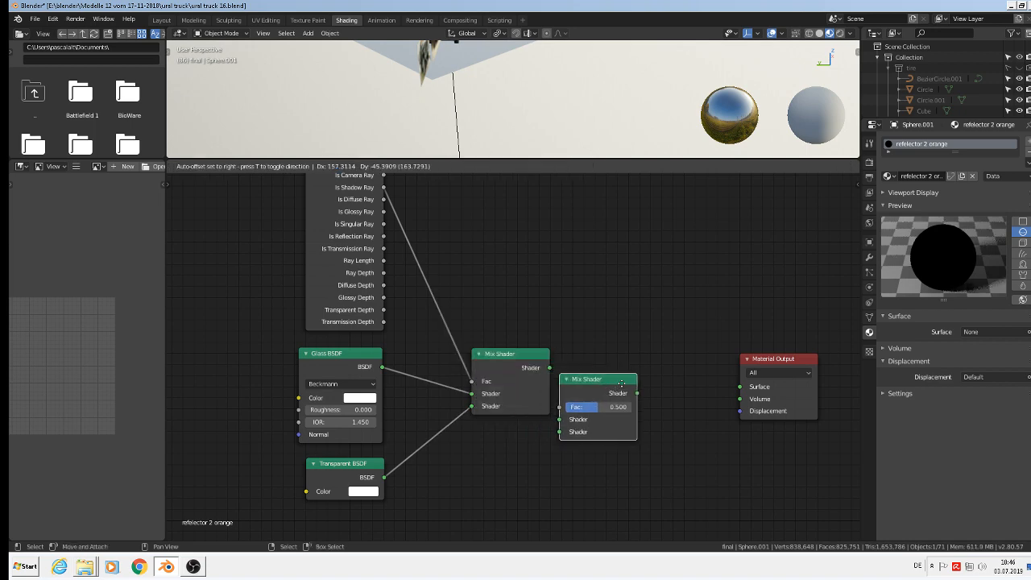
{"action": "left_click", "coordinate": [670, 356]}
{"action": "left_click", "coordinate": [350, 474]}
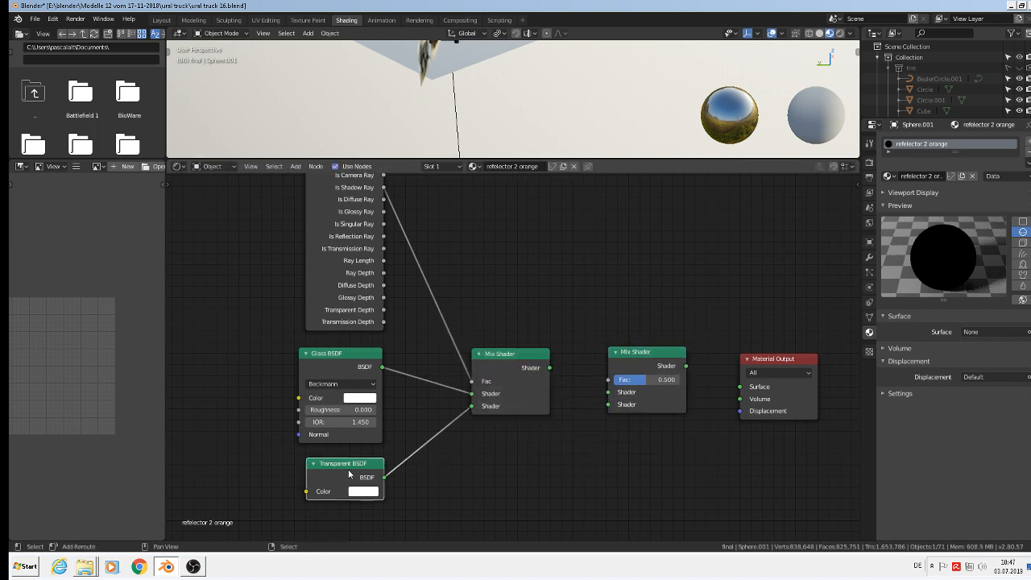
{"action": "key", "text": "shift+d"}
{"action": "left_click", "coordinate": [524, 442]}
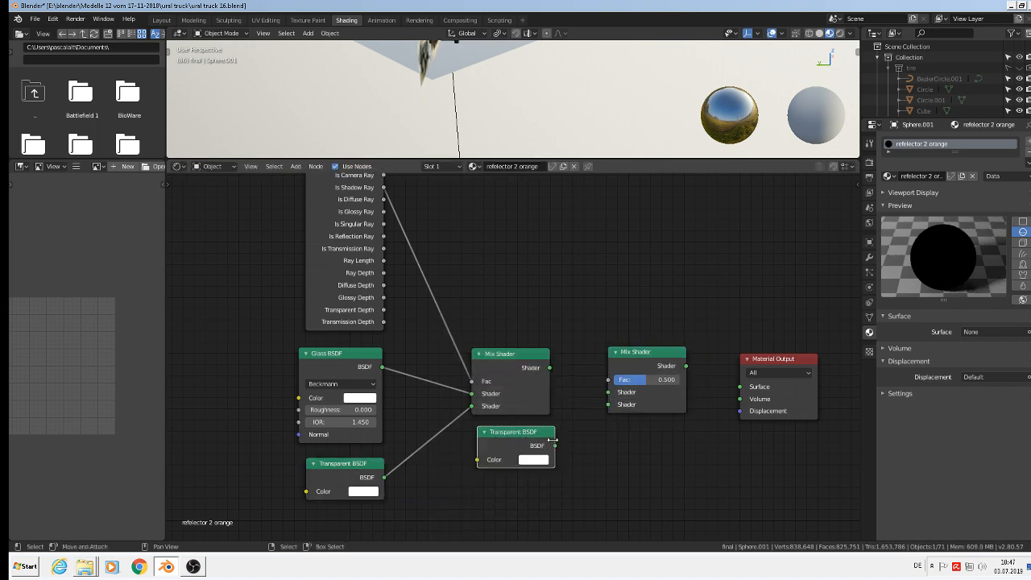
Step: Feed the first Mix Shader, the second Transparent BSDF and Is Reflection Ray into the second Mix Shader, and link its output to the material's Surface
{"action": "left_click_drag", "start_coordinate": [554, 445], "coordinate": [608, 405]}
{"action": "left_click_drag", "start_coordinate": [549, 367], "coordinate": [610, 394]}
{"action": "left_click_drag", "start_coordinate": [383, 236], "coordinate": [608, 380]}
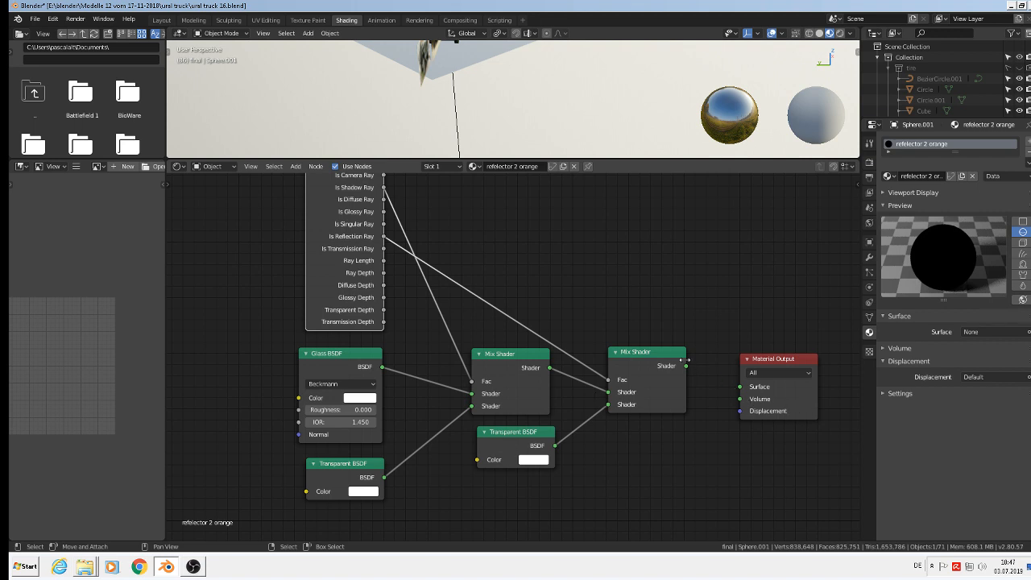
{"action": "left_click_drag", "start_coordinate": [685, 367], "coordinate": [740, 387]}
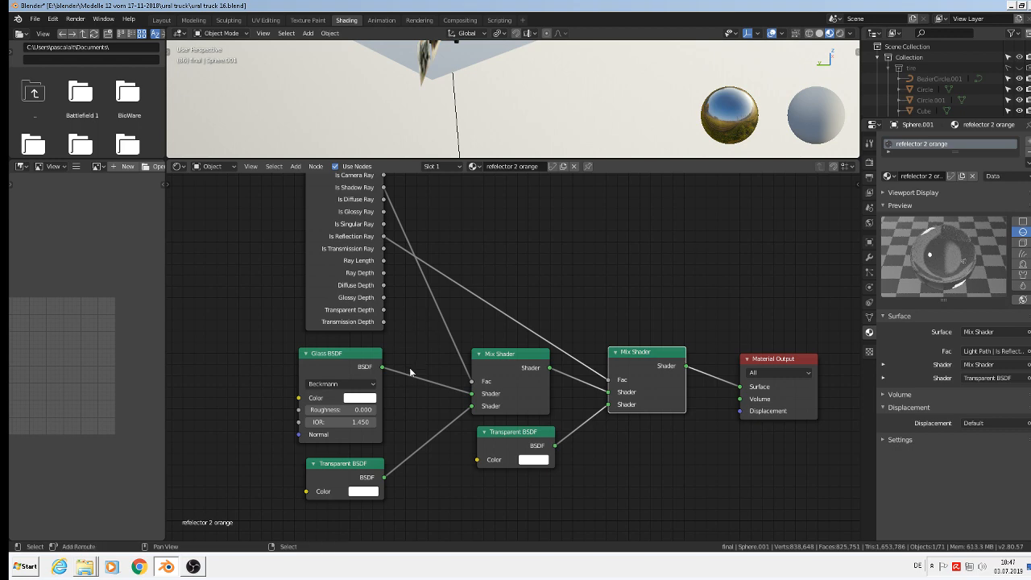
Step: Sample the orange of the turn signal in the truck reference photo as the Glass BSDF color and brighten it
{"action": "middle_click_drag", "start_coordinate": [418, 363], "coordinate": [580, 354]}
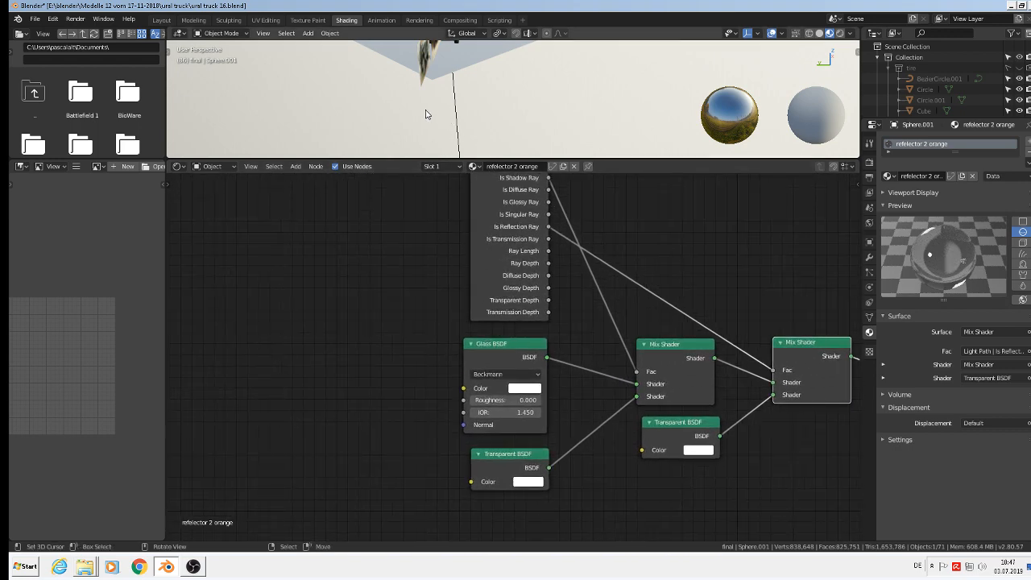
{"action": "middle_click_drag", "start_coordinate": [474, 128], "coordinate": [372, 76]}
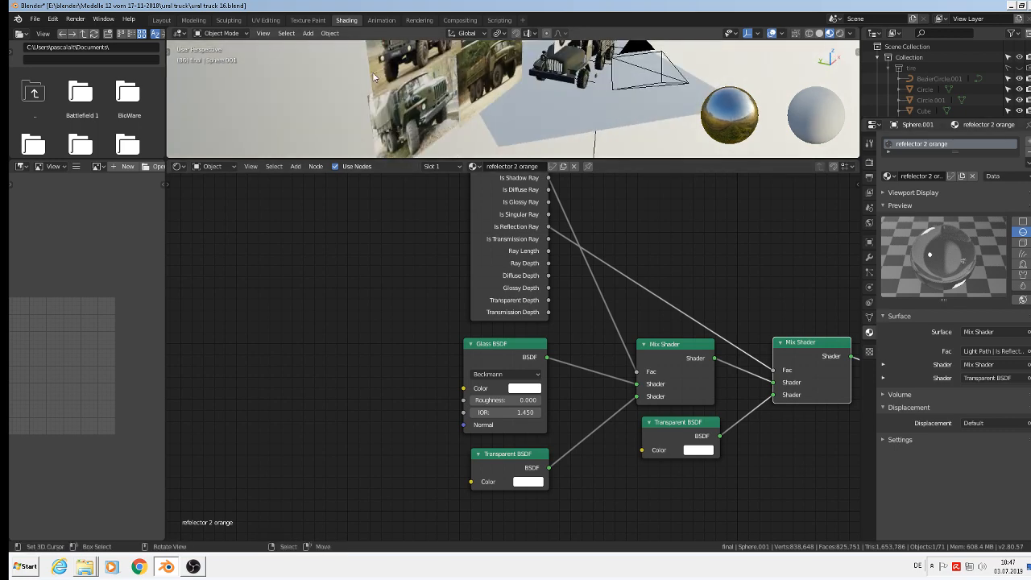
{"action": "key", "text": "KP_1"}
{"action": "scroll", "coordinate": [397, 83], "scroll_direction": "up", "scroll_amount": 7}
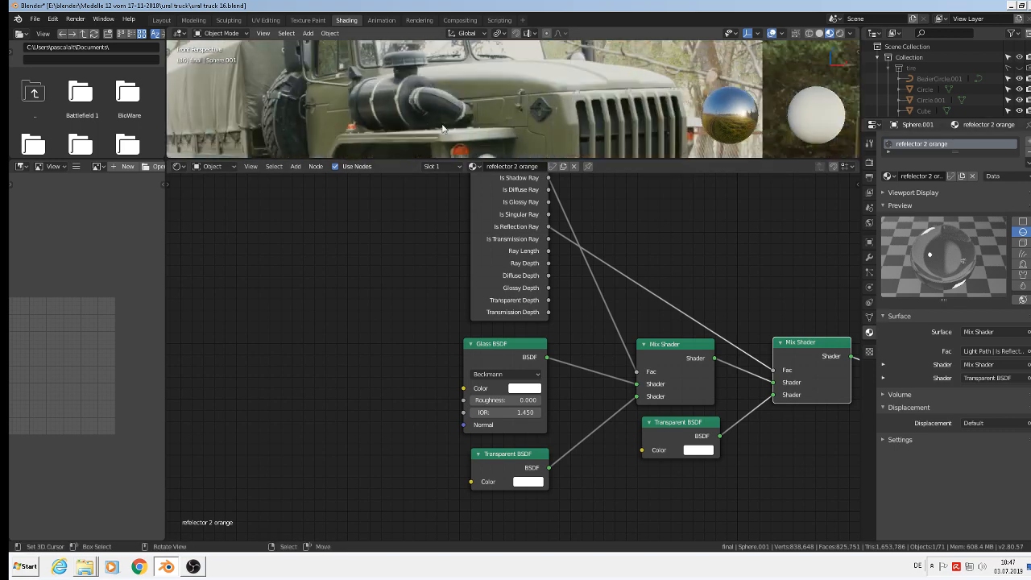
{"action": "scroll", "coordinate": [470, 144], "scroll_direction": "up", "scroll_amount": 5}
{"action": "middle_click_drag", "start_coordinate": [527, 128], "coordinate": [527, 76], "text": "shift"}
{"action": "scroll", "coordinate": [484, 72], "scroll_direction": "up", "scroll_amount": 6}
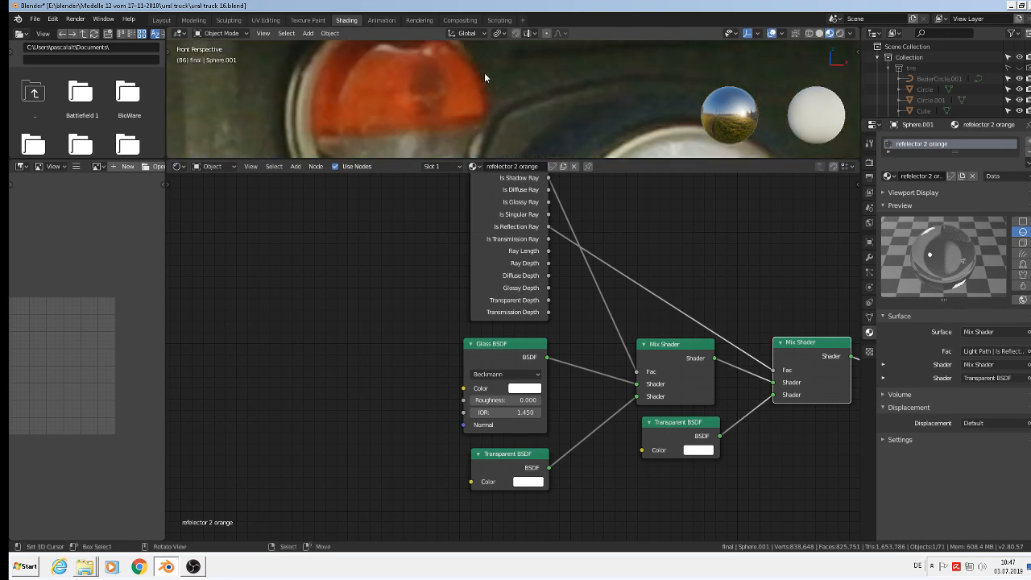
{"action": "left_click", "coordinate": [521, 390]}
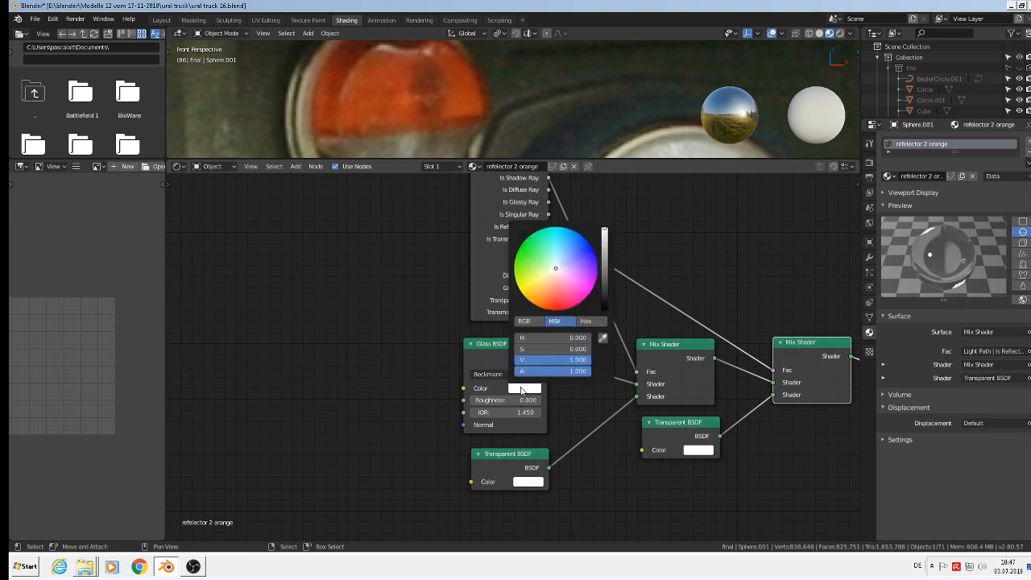
{"action": "left_click", "coordinate": [602, 338]}
{"action": "left_click", "coordinate": [374, 100]}
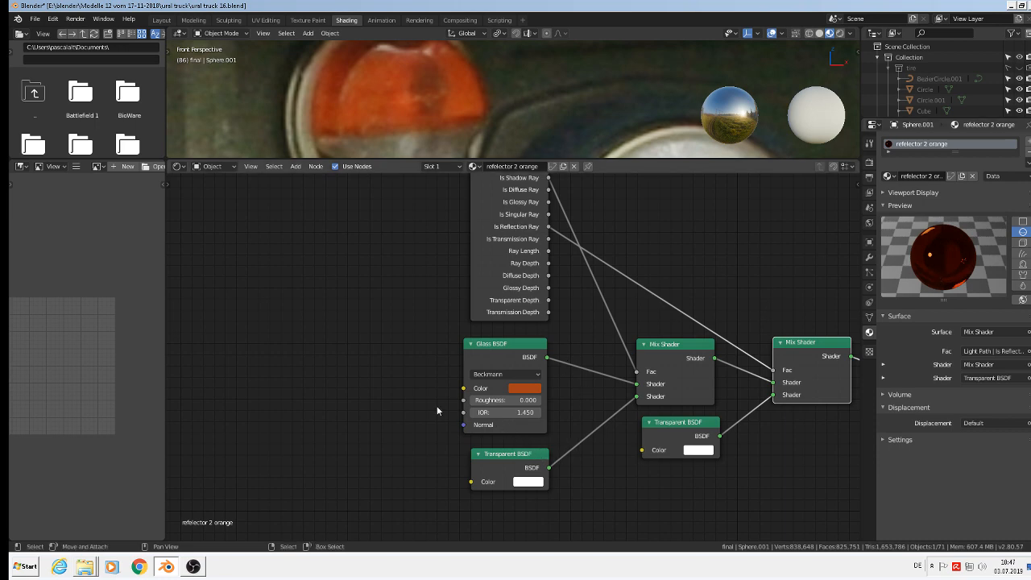
{"action": "left_click", "coordinate": [517, 389]}
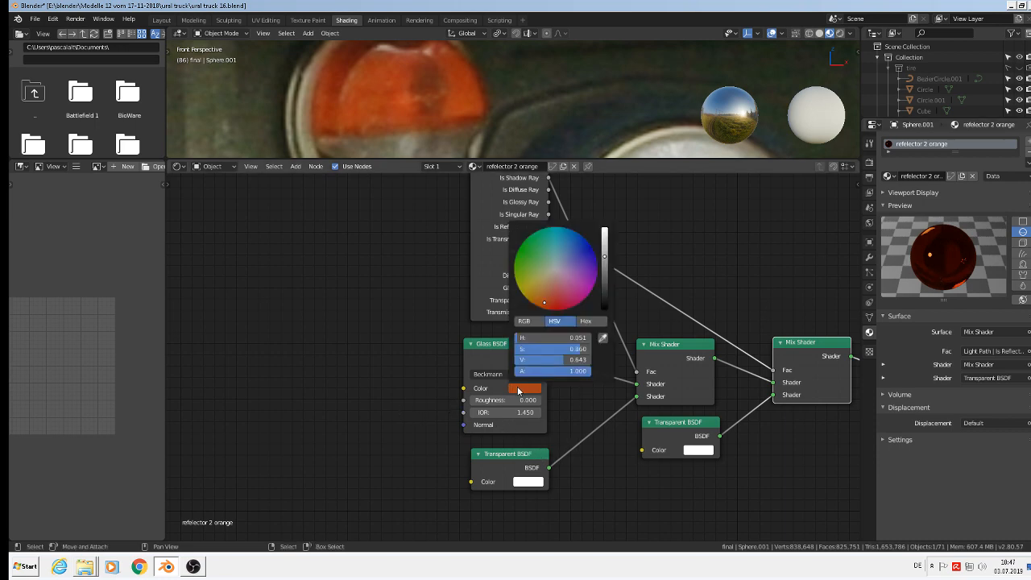
{"action": "left_click_drag", "start_coordinate": [604, 255], "coordinate": [604, 233]}
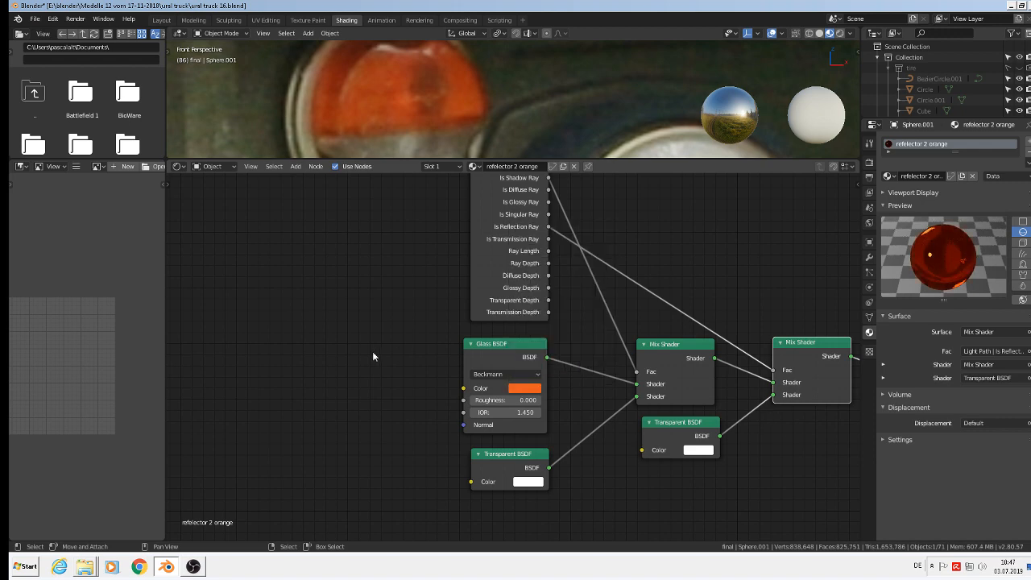
Step: Save the current blend file
{"action": "scroll", "coordinate": [407, 393], "scroll_direction": "down", "scroll_amount": 2}
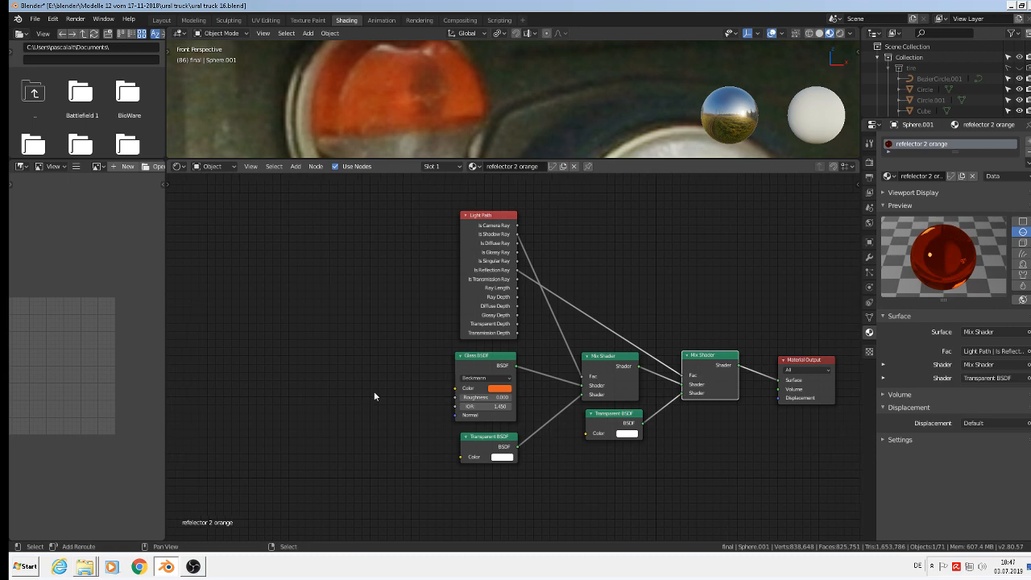
{"action": "middle_click_drag", "start_coordinate": [383, 378], "coordinate": [536, 368]}
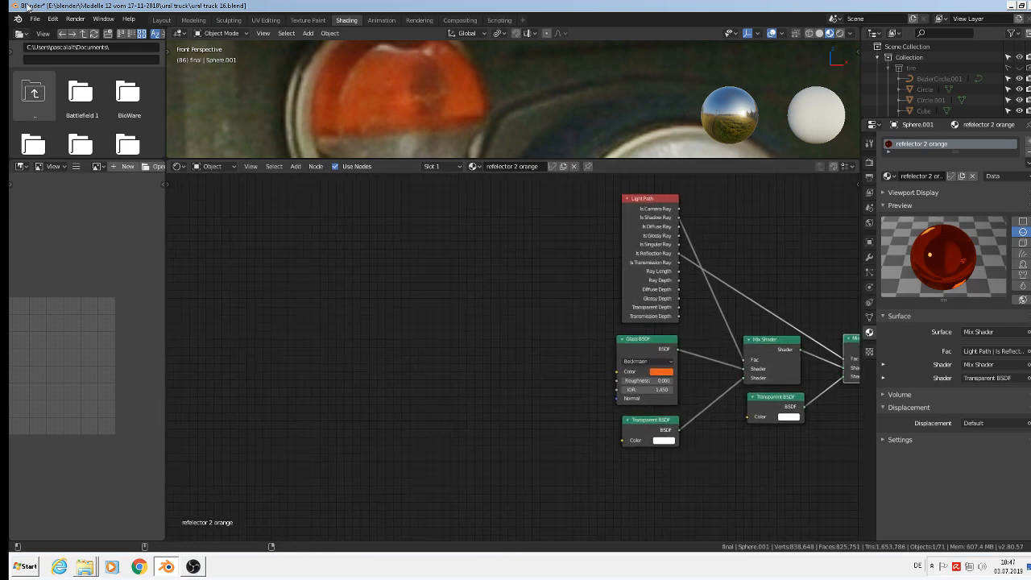
{"action": "left_click", "coordinate": [35, 18]}
{"action": "left_click", "coordinate": [50, 103]}
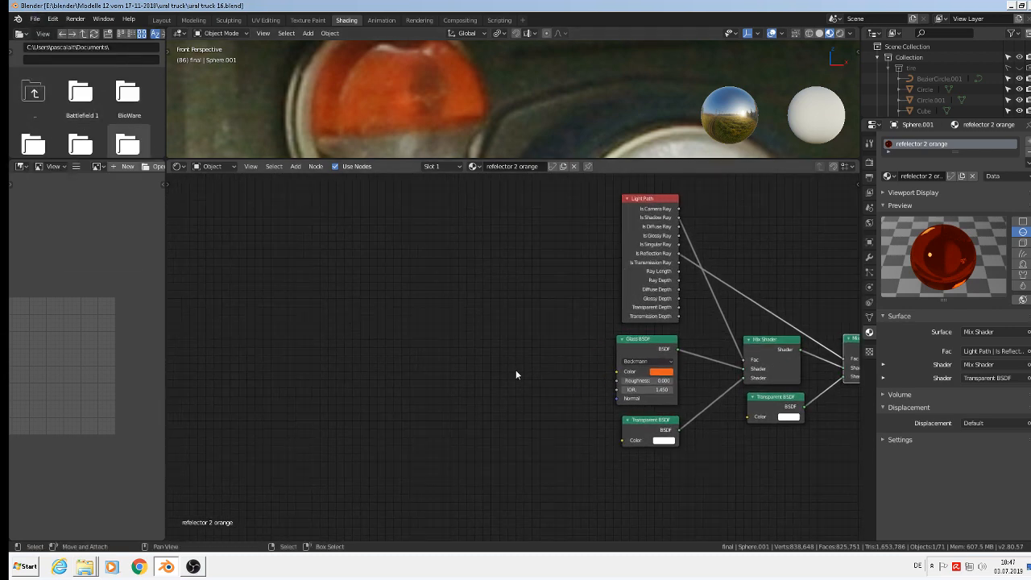
Step: Add a Texture Coordinate node well to the left of the Glass BSDF node
{"action": "left_click", "coordinate": [295, 166]}
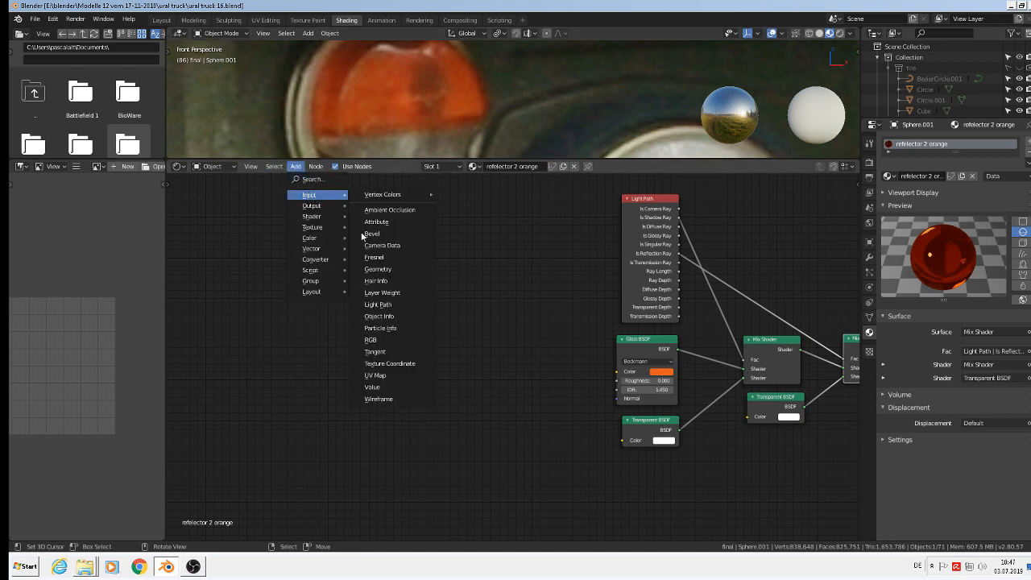
{"action": "left_click", "coordinate": [399, 363]}
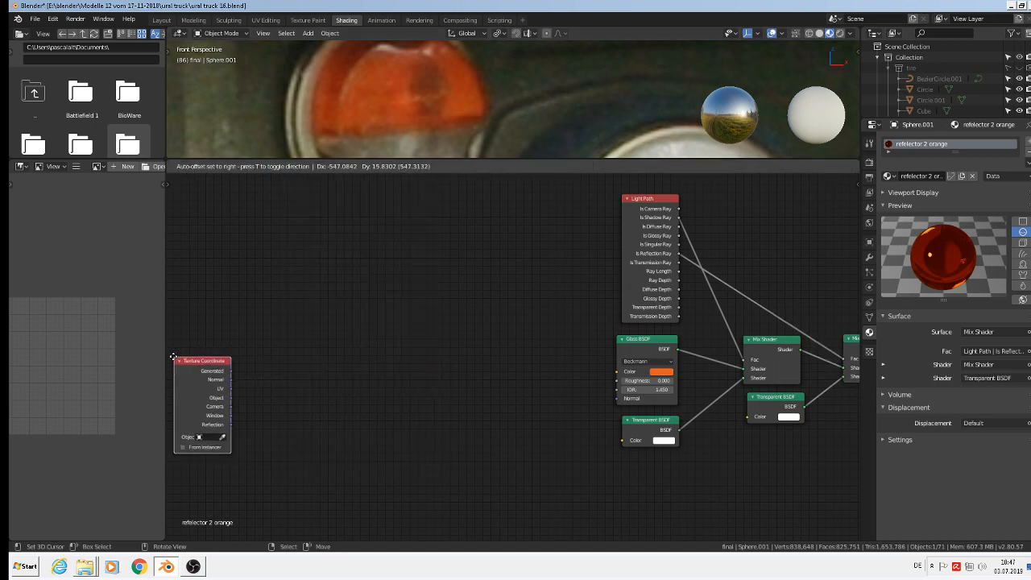
{"action": "left_click", "coordinate": [169, 359]}
Step: Add a Mapping node of type Texture beside the Texture Coordinate node and feed the UV output into its Vector input
{"action": "left_click", "coordinate": [297, 167]}
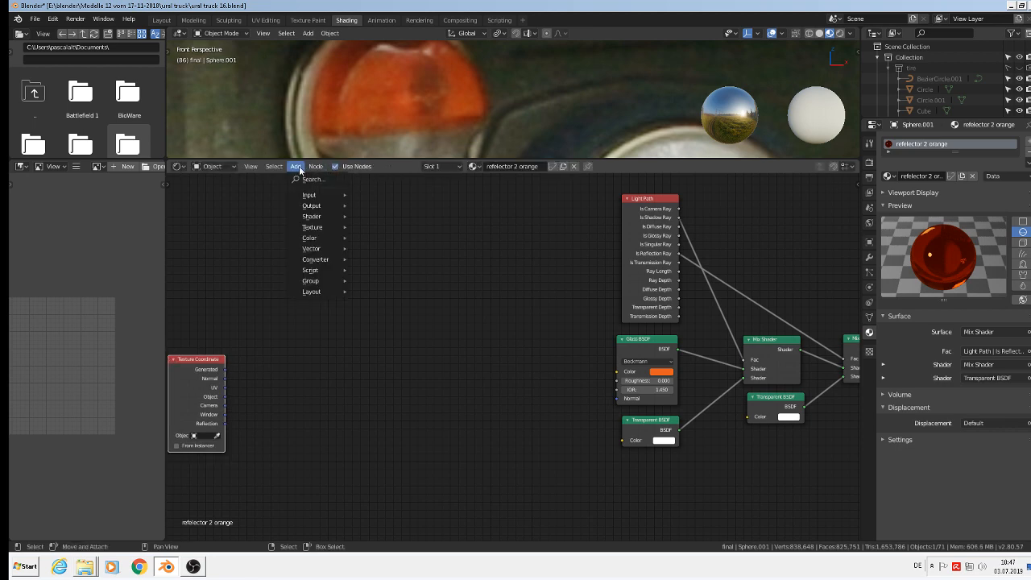
{"action": "mouse_move", "coordinate": [334, 249]}
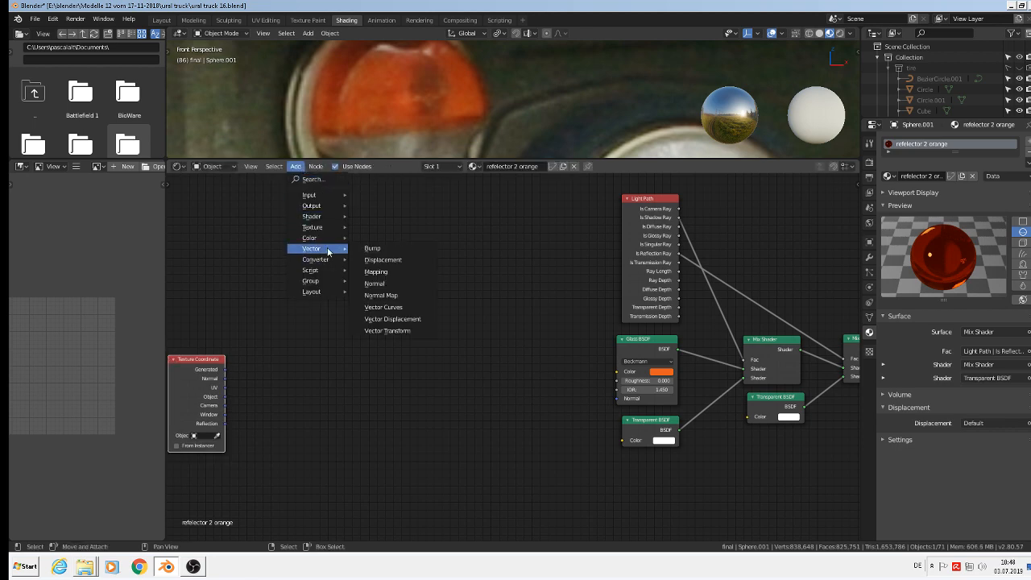
{"action": "left_click", "coordinate": [419, 269]}
{"action": "left_click", "coordinate": [235, 349]}
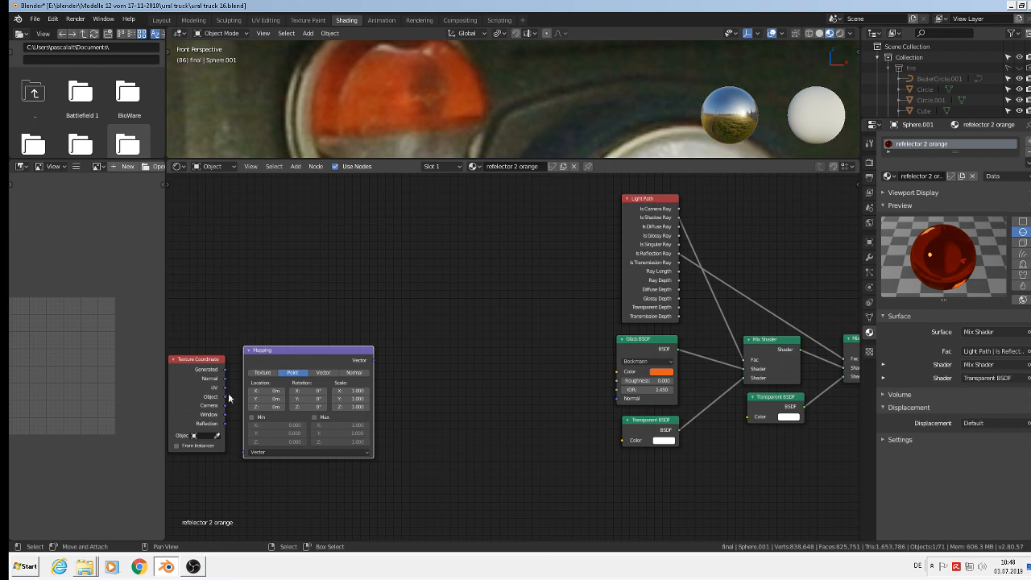
{"action": "left_click_drag", "start_coordinate": [225, 388], "coordinate": [247, 452]}
{"action": "left_click", "coordinate": [259, 373]}
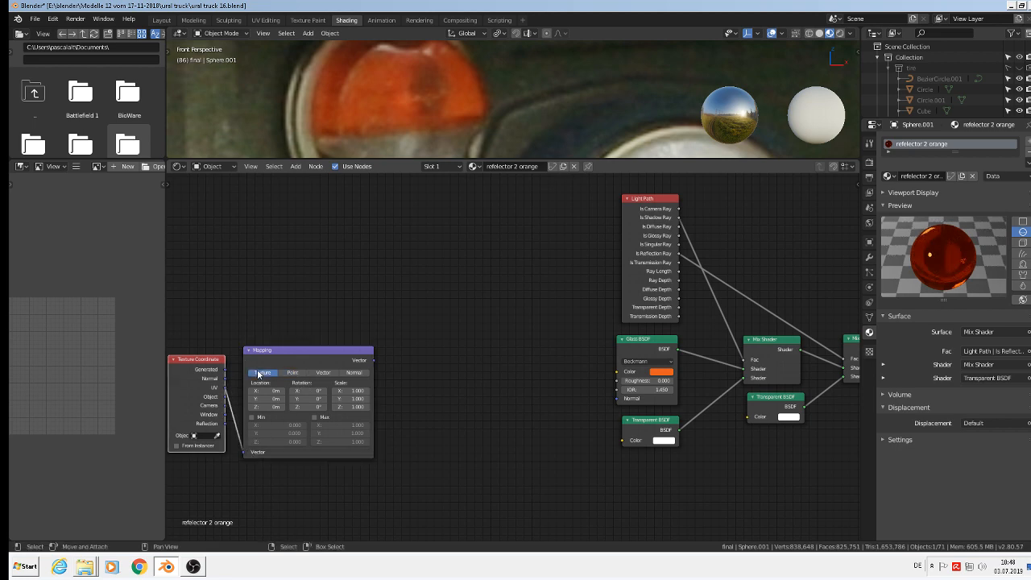
Step: Add a Normal Map node left of the Glass BSDF and link its Normal output to the glass shader's Normal input
{"action": "left_click", "coordinate": [295, 166]}
{"action": "mouse_move", "coordinate": [311, 252]}
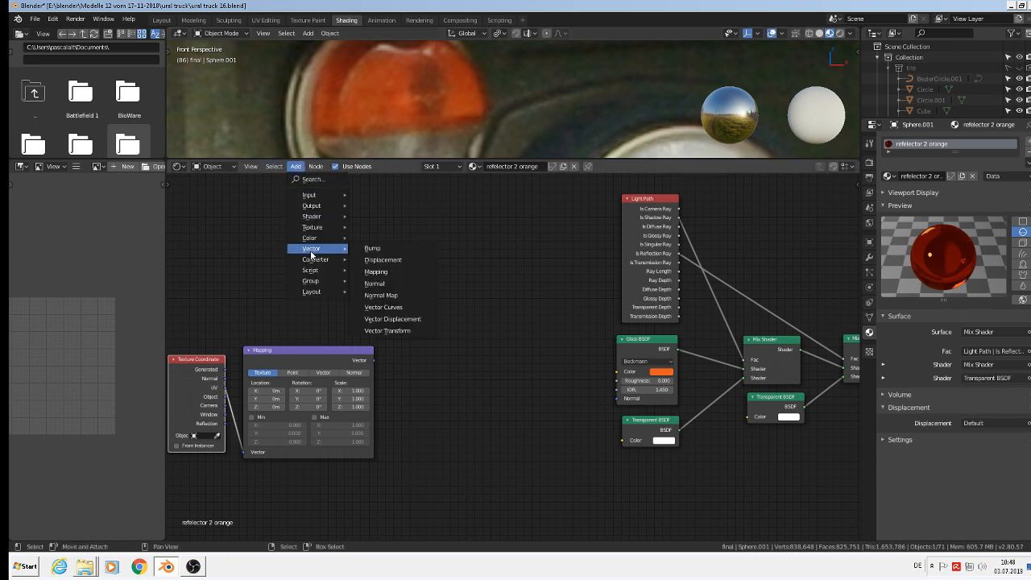
{"action": "left_click", "coordinate": [387, 296]}
{"action": "left_click", "coordinate": [506, 374]}
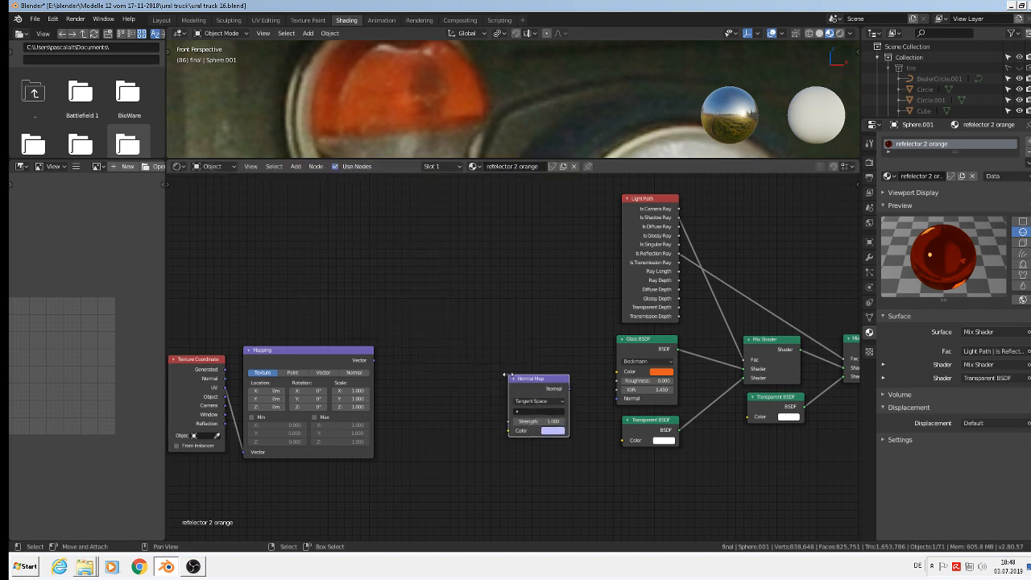
{"action": "left_click_drag", "start_coordinate": [568, 388], "coordinate": [620, 399]}
{"action": "scroll", "coordinate": [620, 400], "scroll_direction": "up", "scroll_amount": 2}
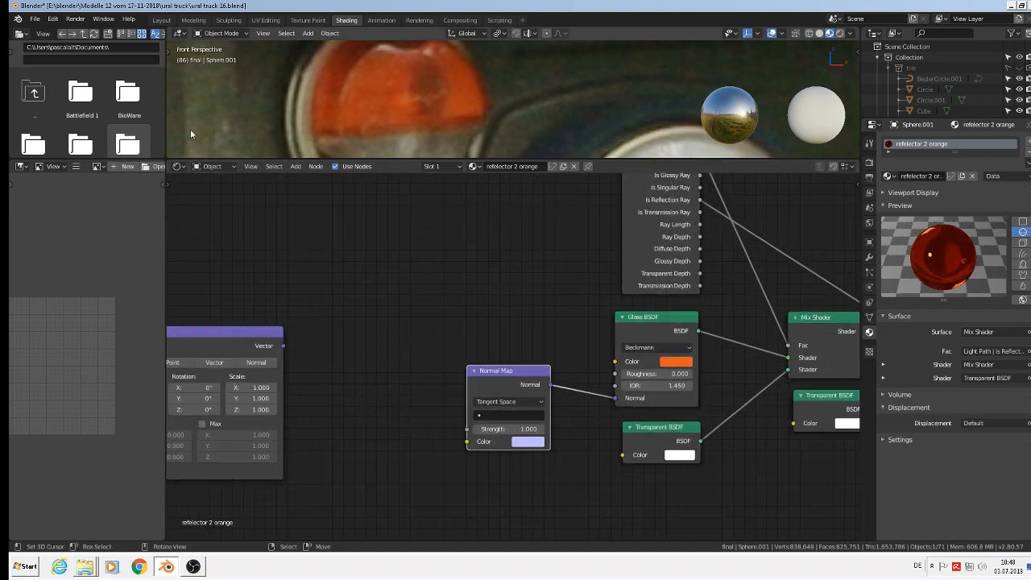
Step: Insert an Image Texture node between Mapping and Normal Map, linking the Mapping vector into it and its Color to the Normal Map's Color
{"action": "left_click", "coordinate": [296, 167]}
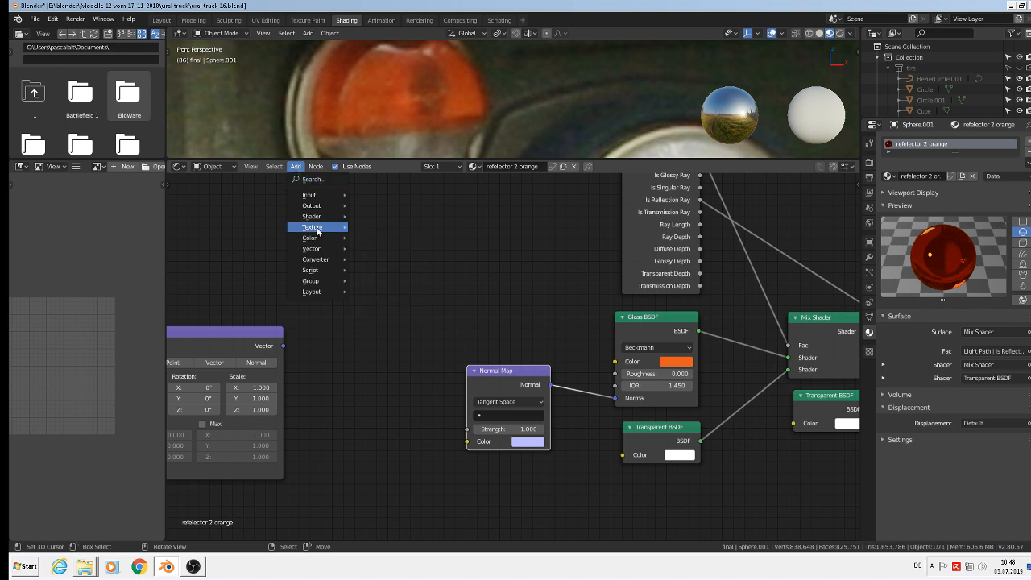
{"action": "mouse_move", "coordinate": [317, 231]}
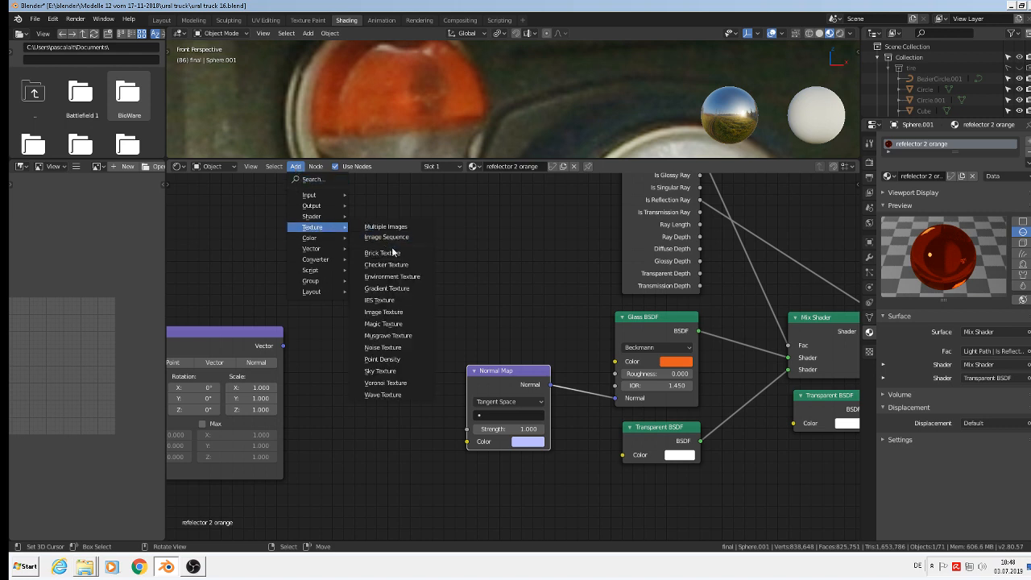
{"action": "left_click", "coordinate": [398, 313]}
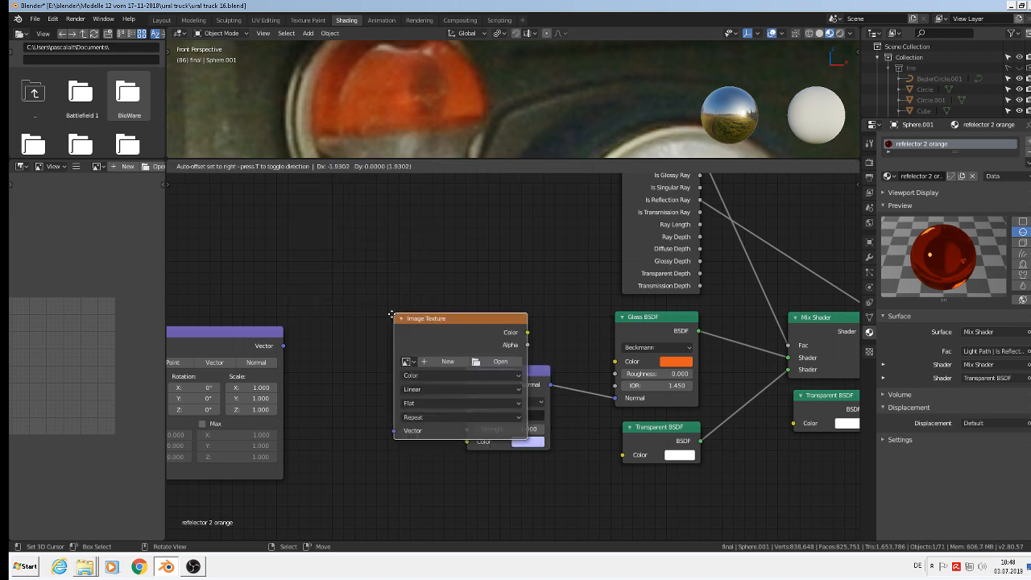
{"action": "left_click", "coordinate": [311, 310]}
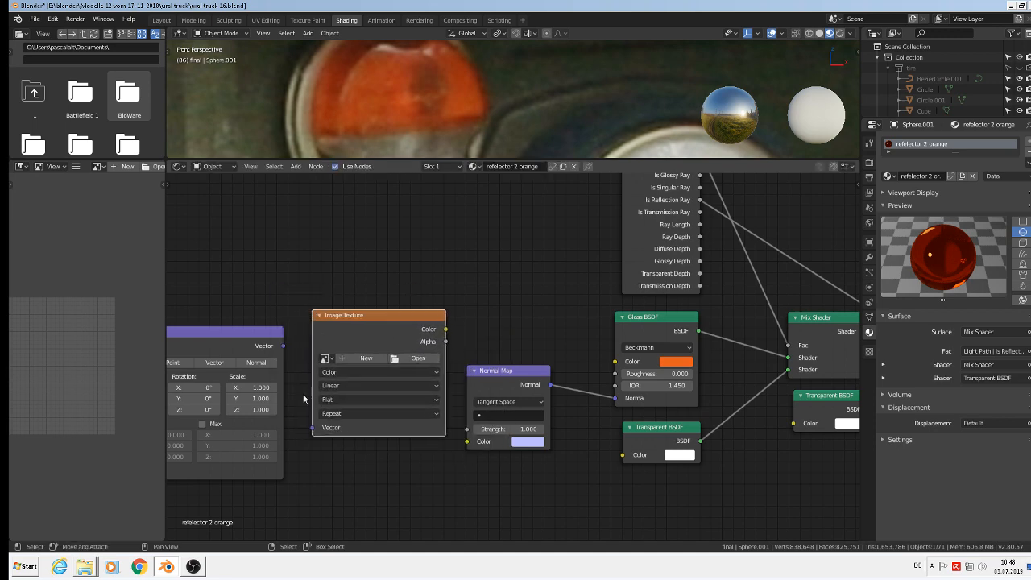
{"action": "left_click_drag", "start_coordinate": [284, 346], "coordinate": [315, 429]}
{"action": "left_click_drag", "start_coordinate": [445, 330], "coordinate": [473, 444]}
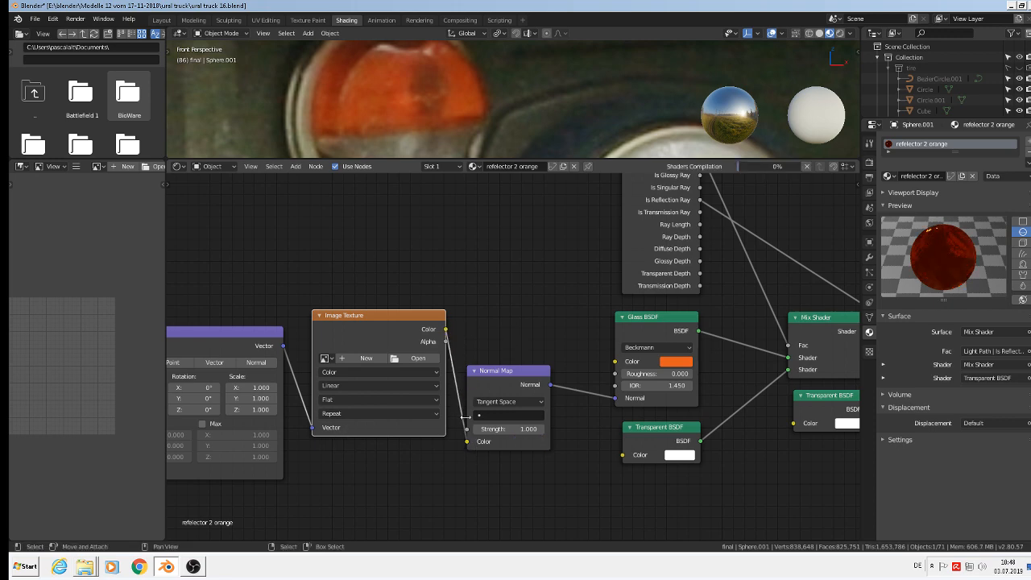
Step: Load "reflector 1 normal.jpg" into the Image Texture node and set its color space to Non-Color Data
{"action": "left_click", "coordinate": [407, 359]}
{"action": "left_click", "coordinate": [244, 105]}
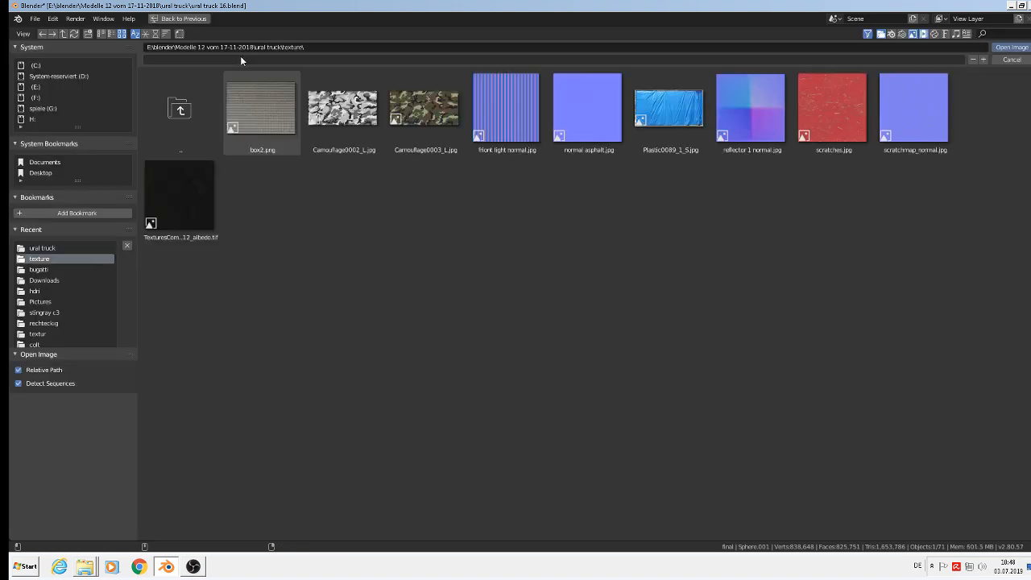
{"action": "double_click", "coordinate": [751, 103]}
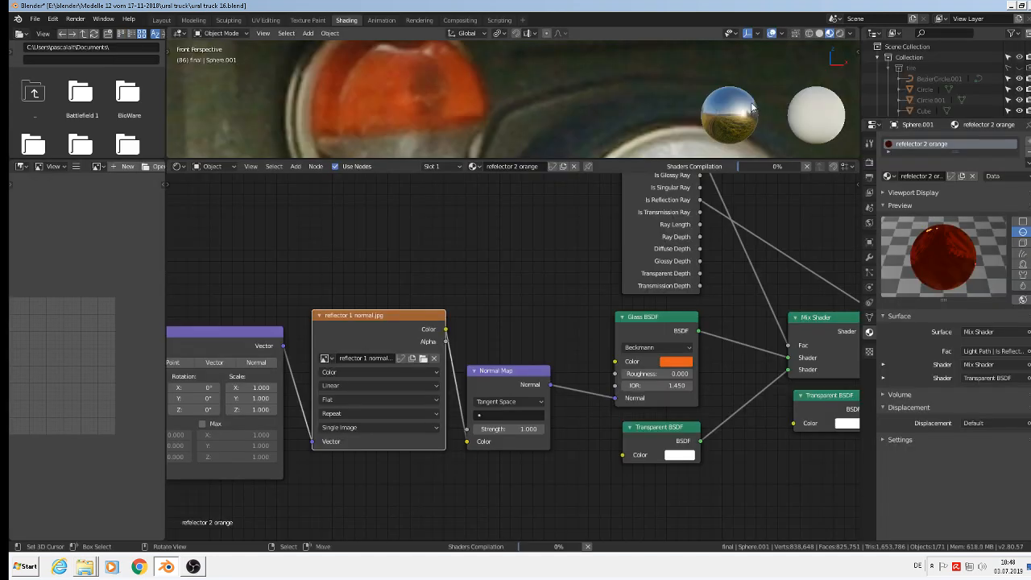
{"action": "left_click", "coordinate": [341, 372]}
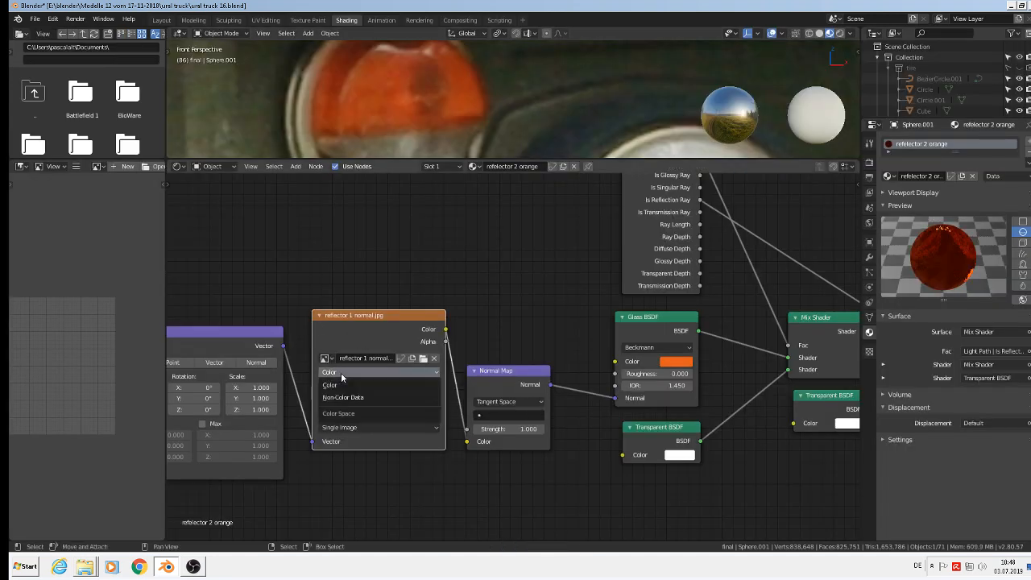
{"action": "left_click", "coordinate": [340, 398]}
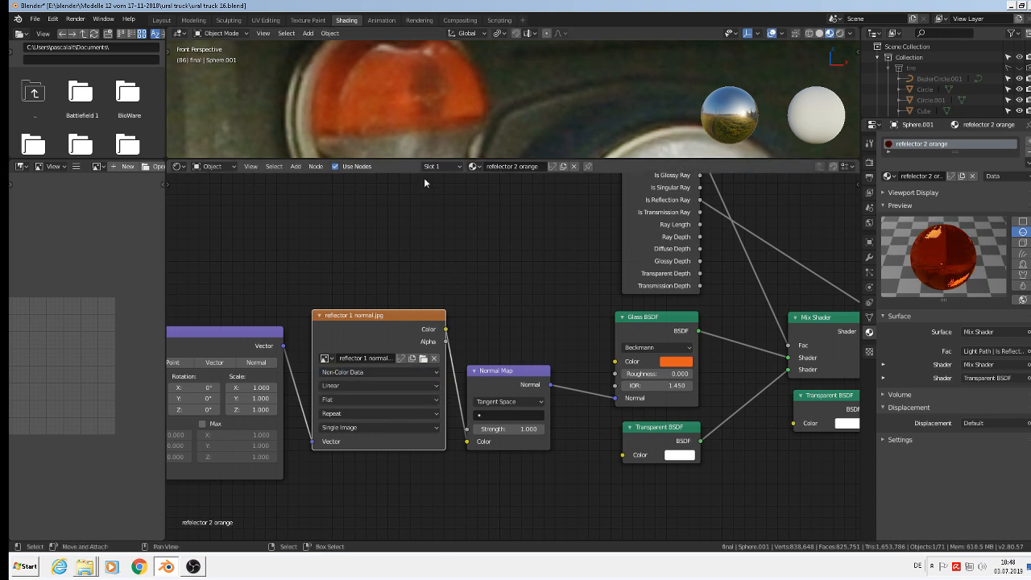
Step: Examine the truck reference photos around the front turn signal and compare them with the orange lens sphere
{"action": "scroll", "coordinate": [435, 116], "scroll_direction": "down", "scroll_amount": 5}
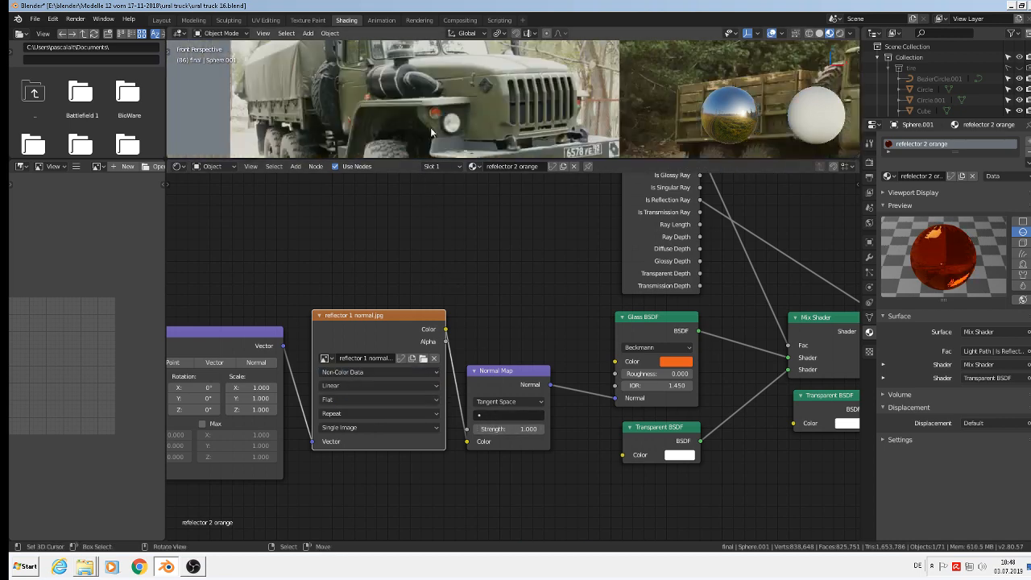
{"action": "scroll", "coordinate": [417, 126], "scroll_direction": "down", "scroll_amount": 6}
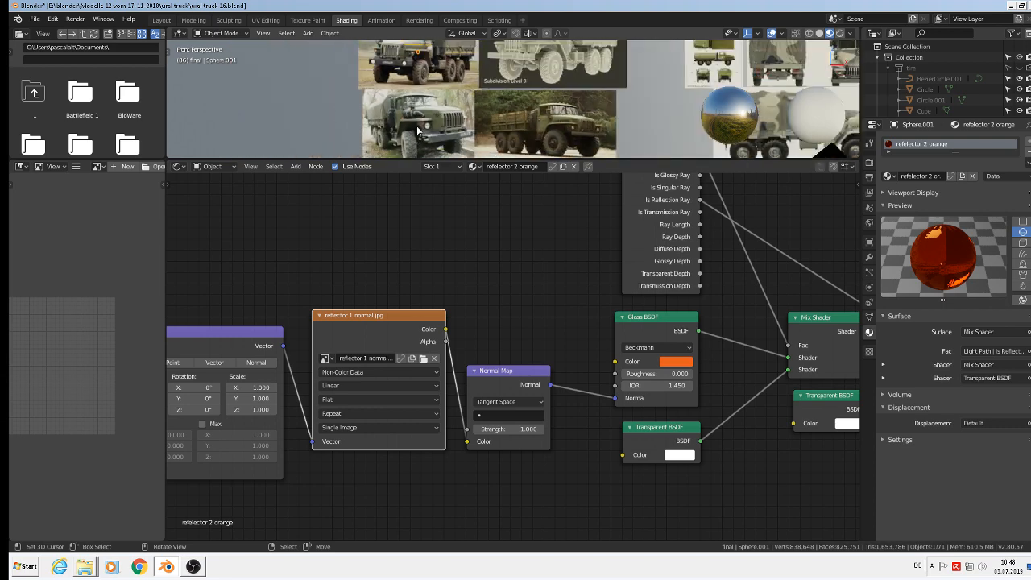
{"action": "scroll", "coordinate": [410, 76], "scroll_direction": "up", "scroll_amount": 4}
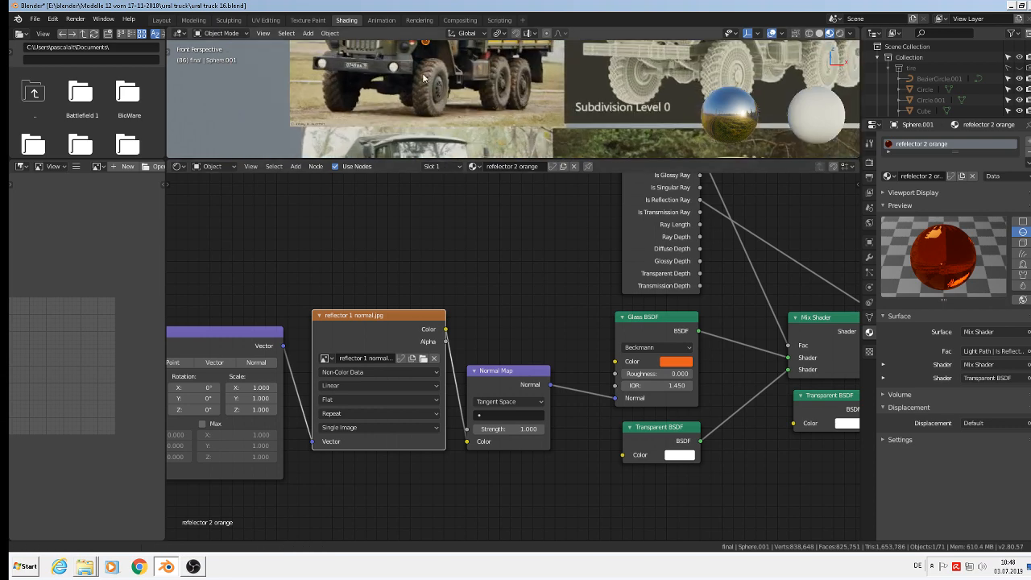
{"action": "mouse_move", "coordinate": [421, 65]}
{"action": "middle_mouse_down", "text": "shift"}
{"action": "mouse_move", "coordinate": [447, 88]}
{"action": "mouse_move", "coordinate": [440, 66]}
{"action": "middle_mouse_up", "text": "shift"}
{"action": "scroll", "coordinate": [420, 62], "scroll_direction": "up", "scroll_amount": 5}
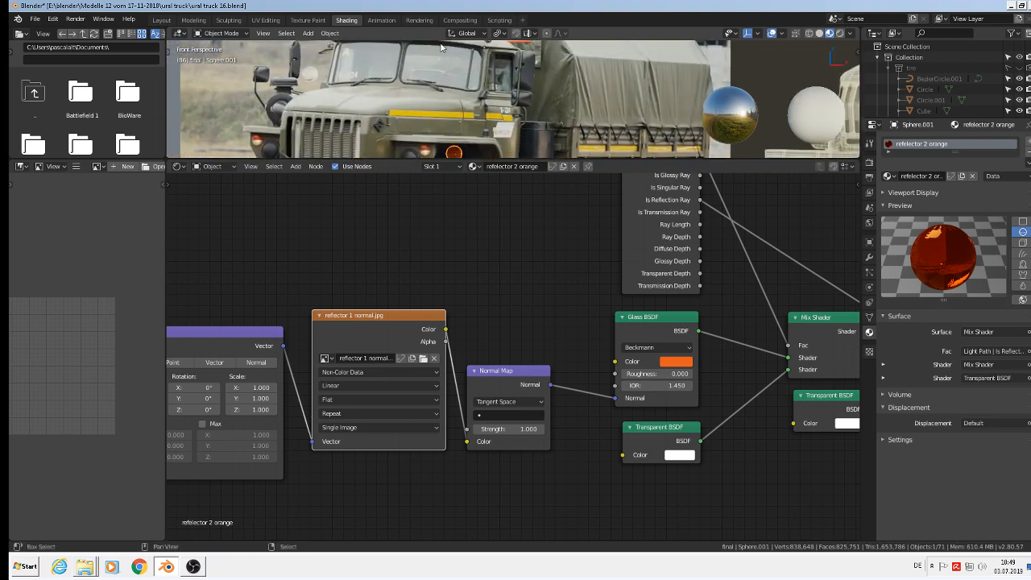
{"action": "scroll", "coordinate": [467, 106], "scroll_direction": "up", "scroll_amount": 2}
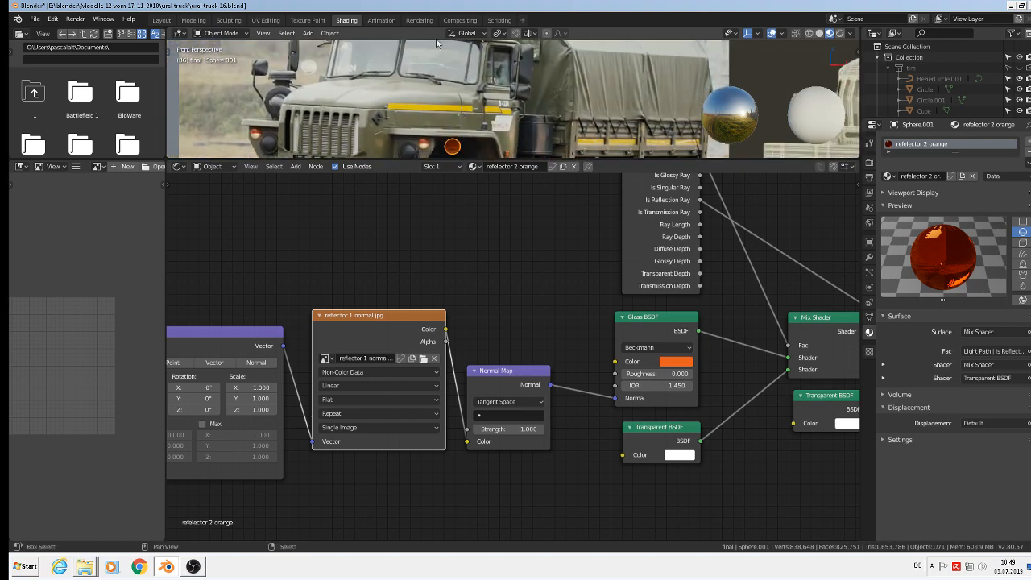
{"action": "scroll", "coordinate": [476, 111], "scroll_direction": "up", "scroll_amount": 5}
{"action": "middle_click_drag", "start_coordinate": [464, 137], "coordinate": [474, 93], "text": "shift"}
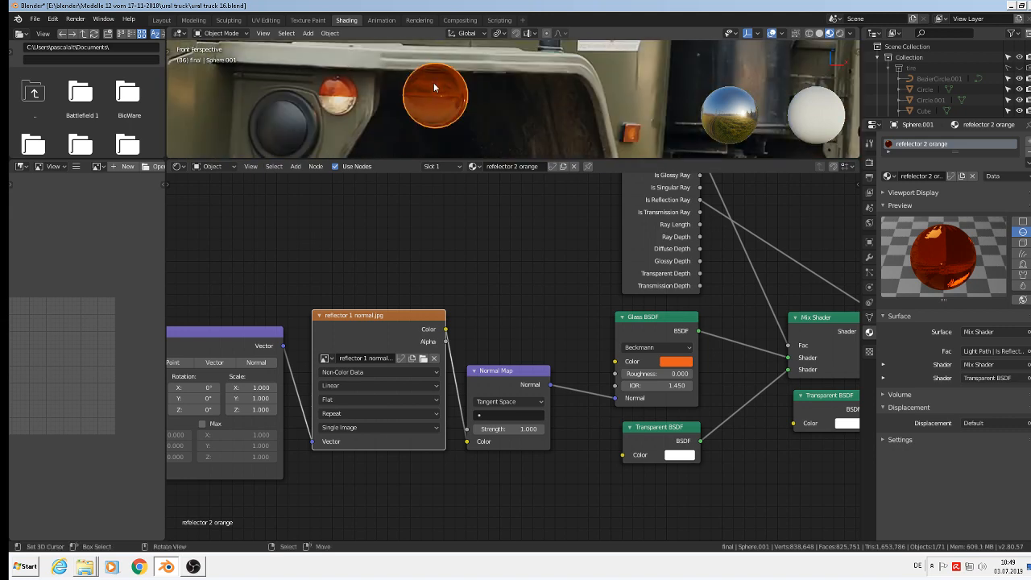
{"action": "scroll", "coordinate": [442, 89], "scroll_direction": "down", "scroll_amount": 6}
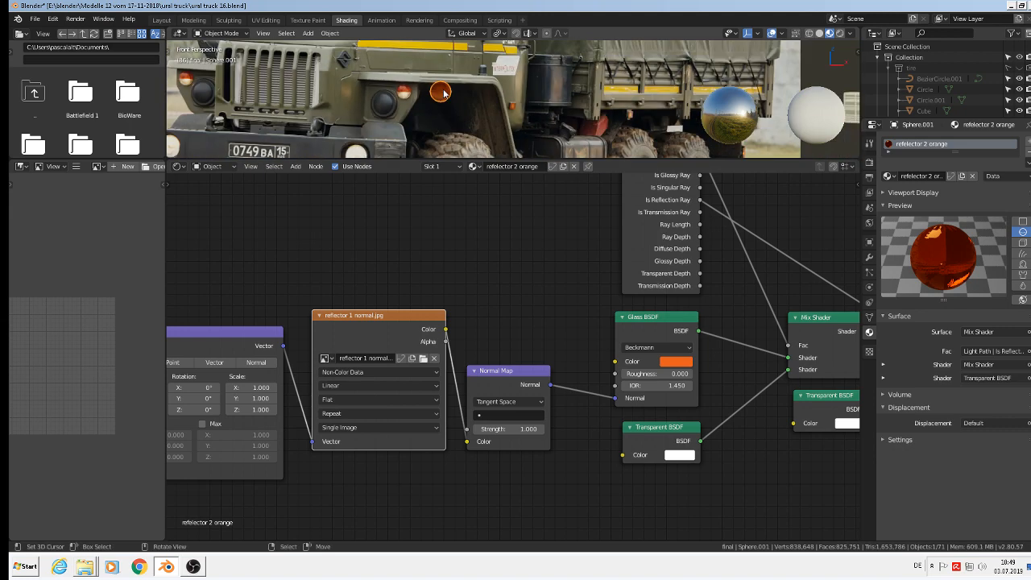
{"action": "scroll", "coordinate": [443, 88], "scroll_direction": "up", "scroll_amount": 6}
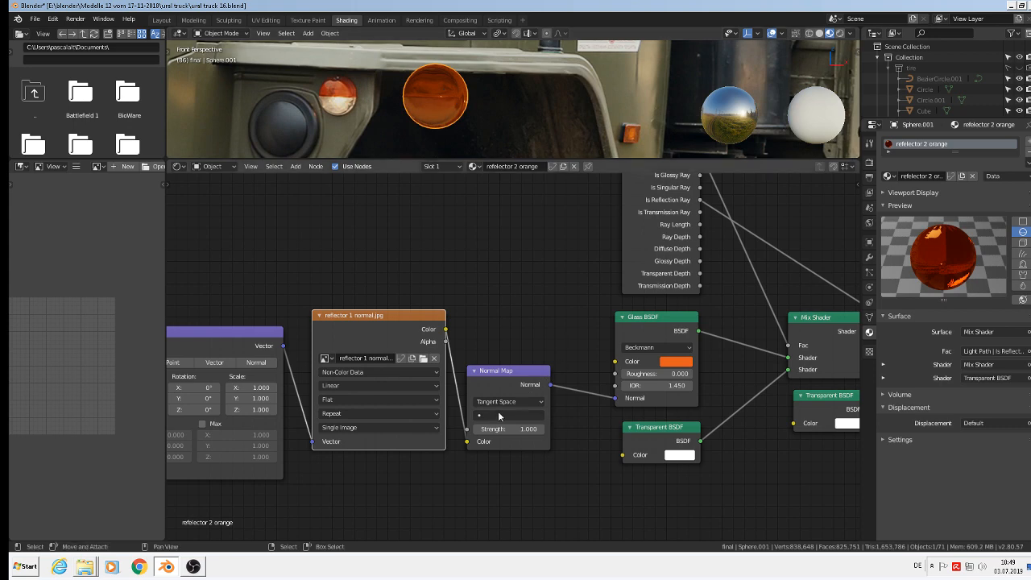
Step: Set the Normal Map node to use UVMap and unwrap the whole lens sphere with Project From View in front orthographic view
{"action": "left_click", "coordinate": [498, 413]}
{"action": "left_click", "coordinate": [499, 432]}
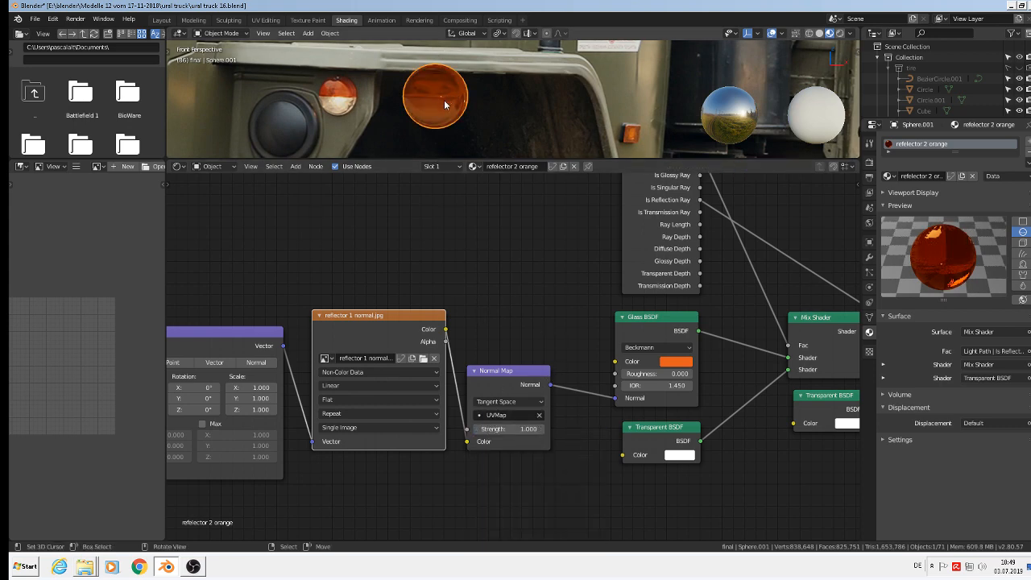
{"action": "key", "text": "Tab"}
{"action": "key", "text": "a"}
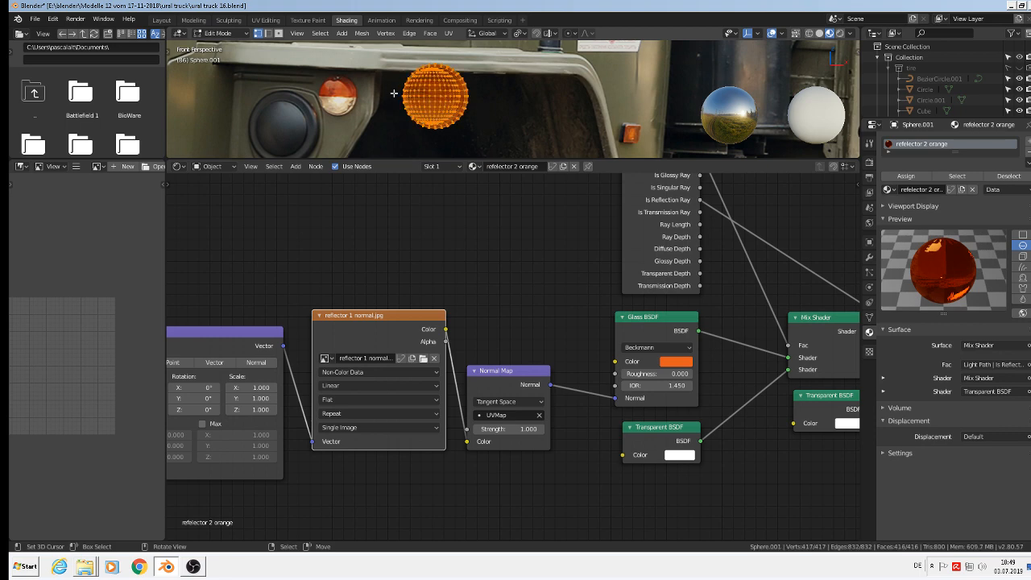
{"action": "key", "text": "KP_5"}
{"action": "scroll", "coordinate": [440, 97], "scroll_direction": "up", "scroll_amount": 7}
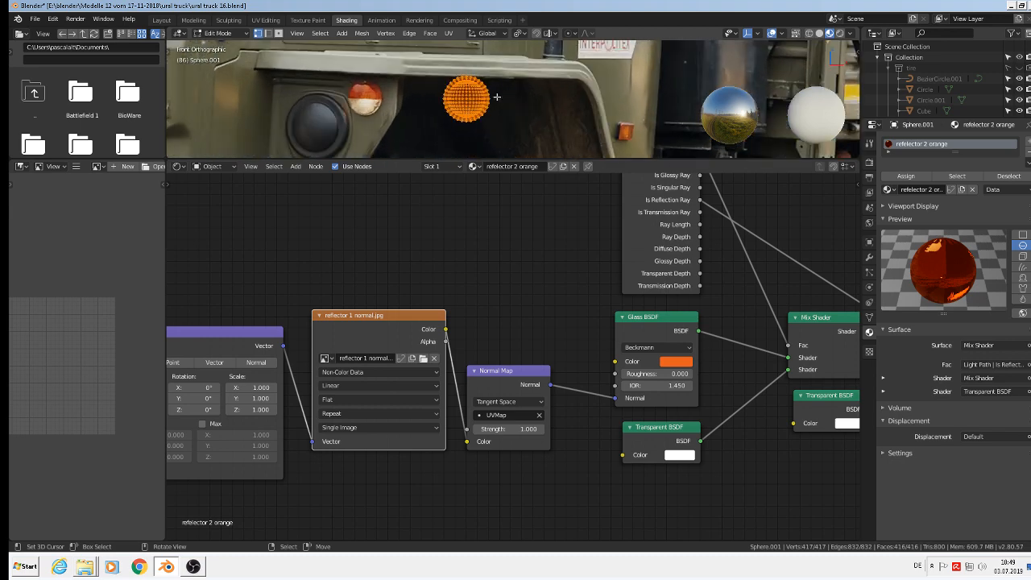
{"action": "key", "text": "u"}
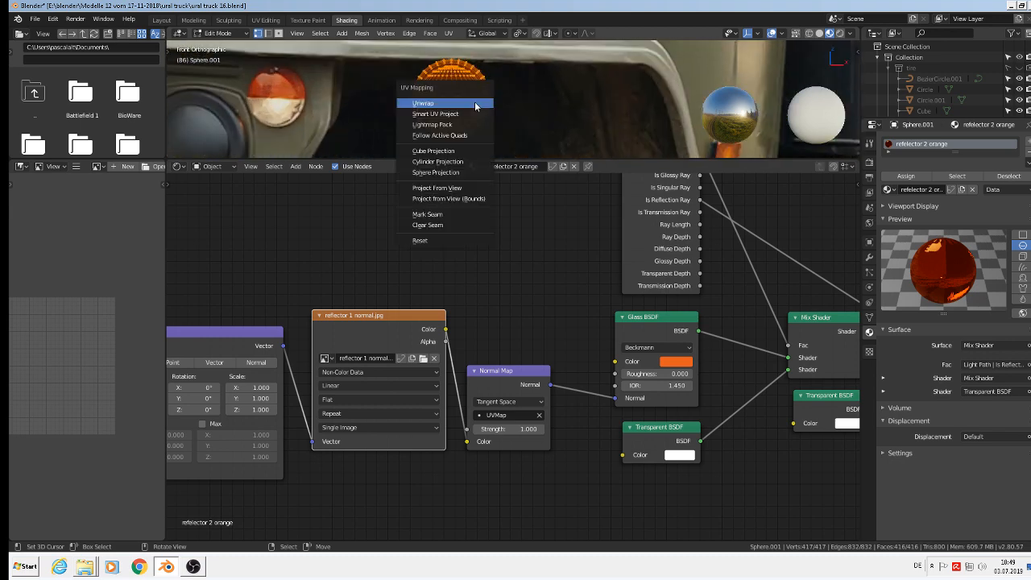
{"action": "left_click", "coordinate": [475, 187]}
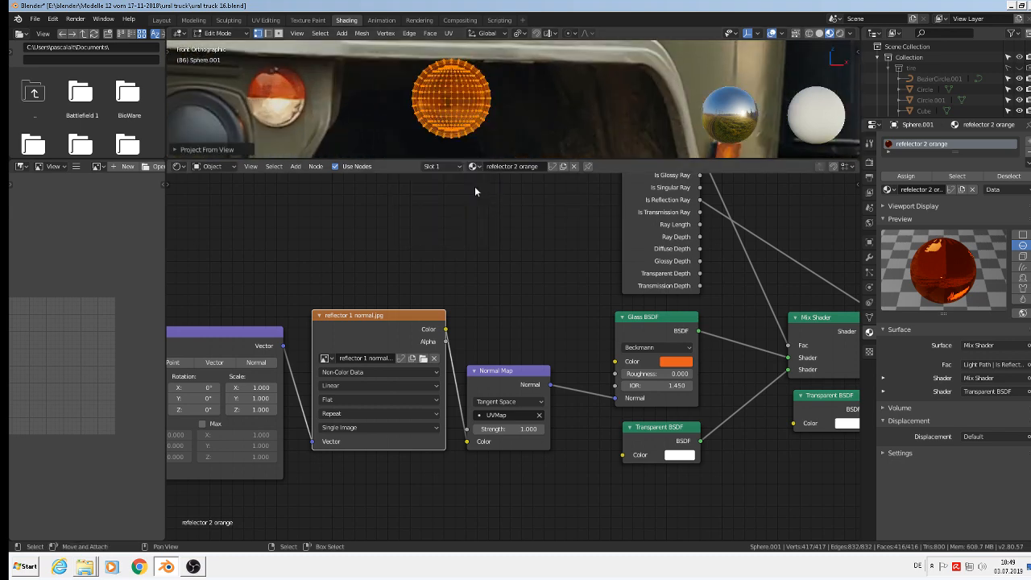
{"action": "key", "text": "Tab"}
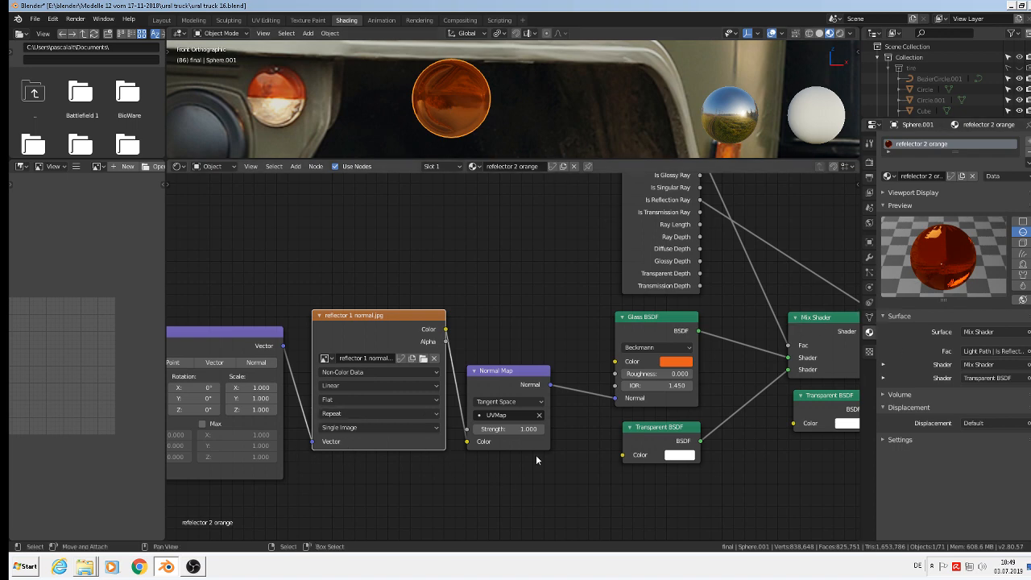
Step: Enlarge the 3D viewport above the node editor for a closer view of the lens and save the file
{"action": "middle_click_drag", "start_coordinate": [314, 287], "coordinate": [488, 268]}
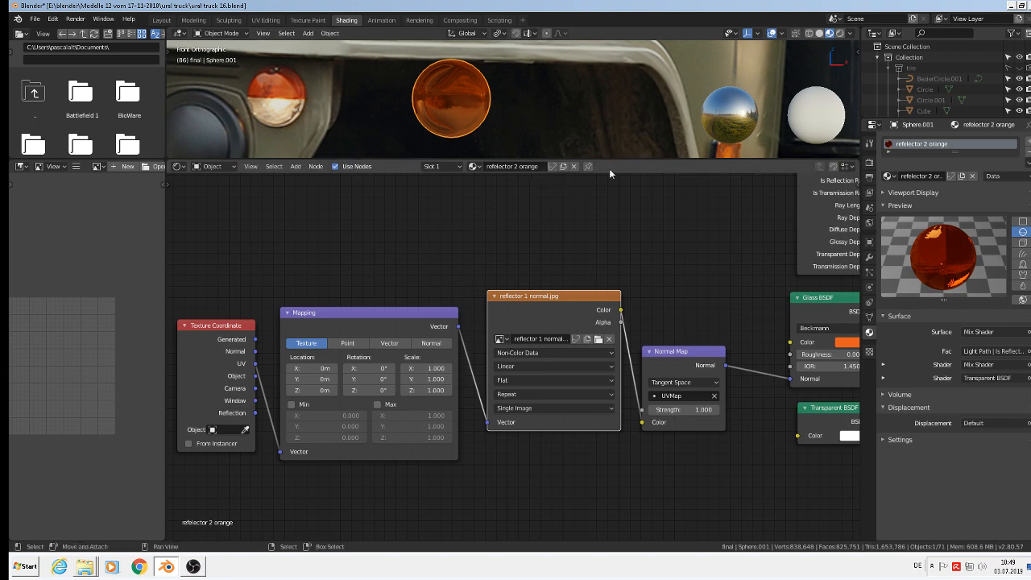
{"action": "left_click_drag", "start_coordinate": [611, 158], "coordinate": [604, 239]}
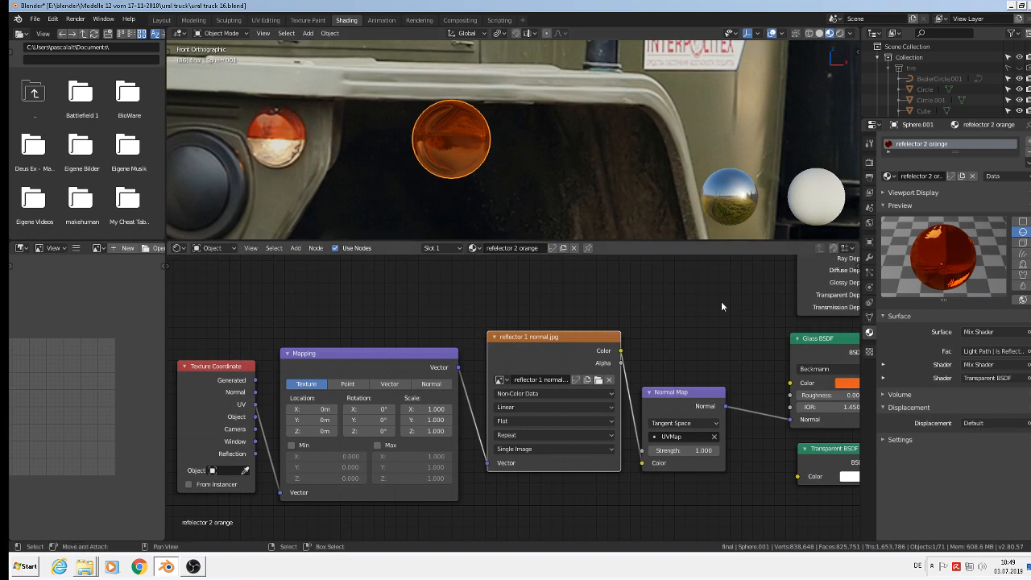
{"action": "scroll", "coordinate": [451, 149], "scroll_direction": "up", "scroll_amount": 4}
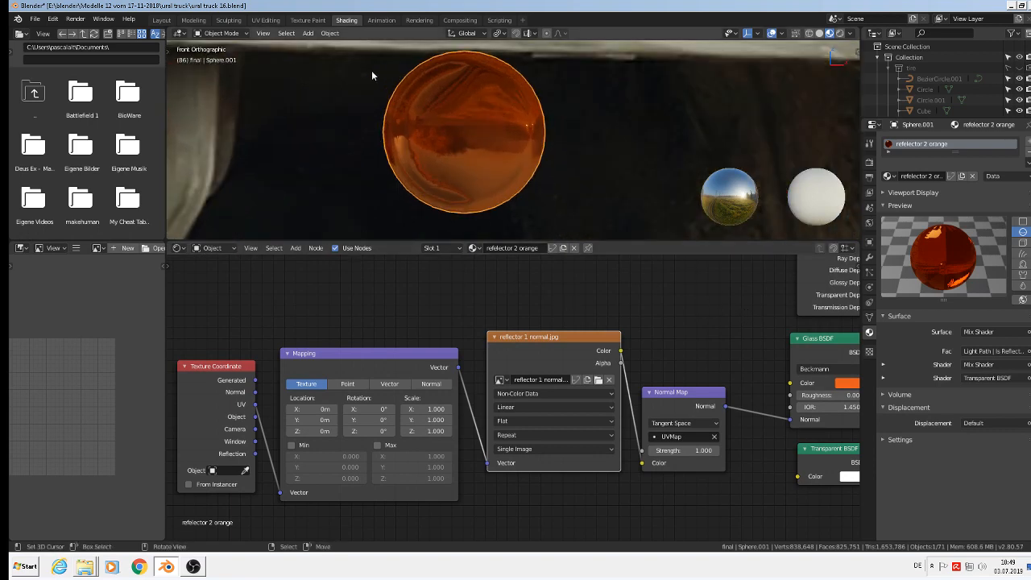
{"action": "left_click", "coordinate": [35, 19]}
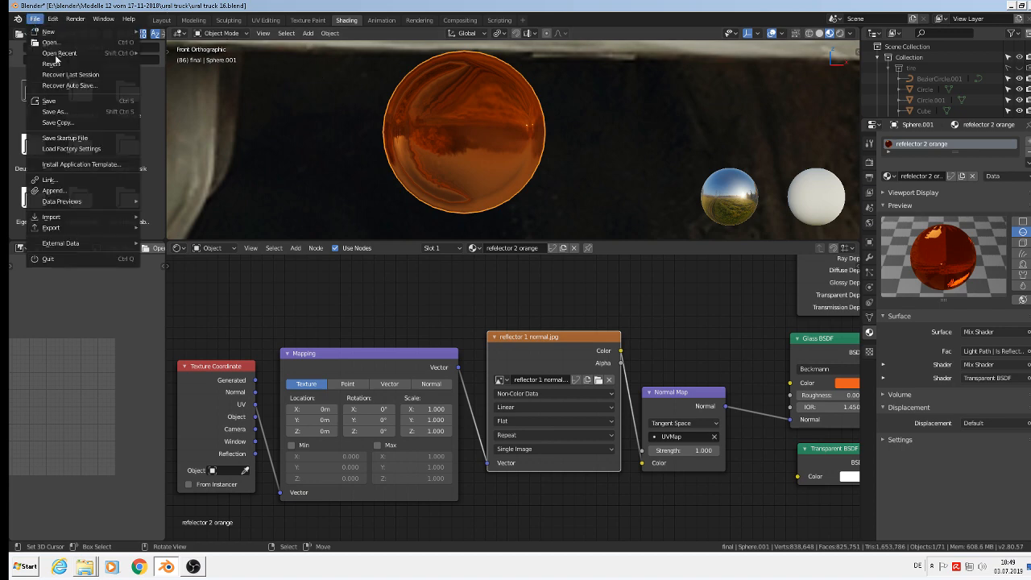
{"action": "left_click", "coordinate": [44, 101]}
Step: Scale up the lens sphere's entire UV layout in UV Editing until it extends beyond the normal map image, and return to Shading
{"action": "left_click", "coordinate": [265, 20]}
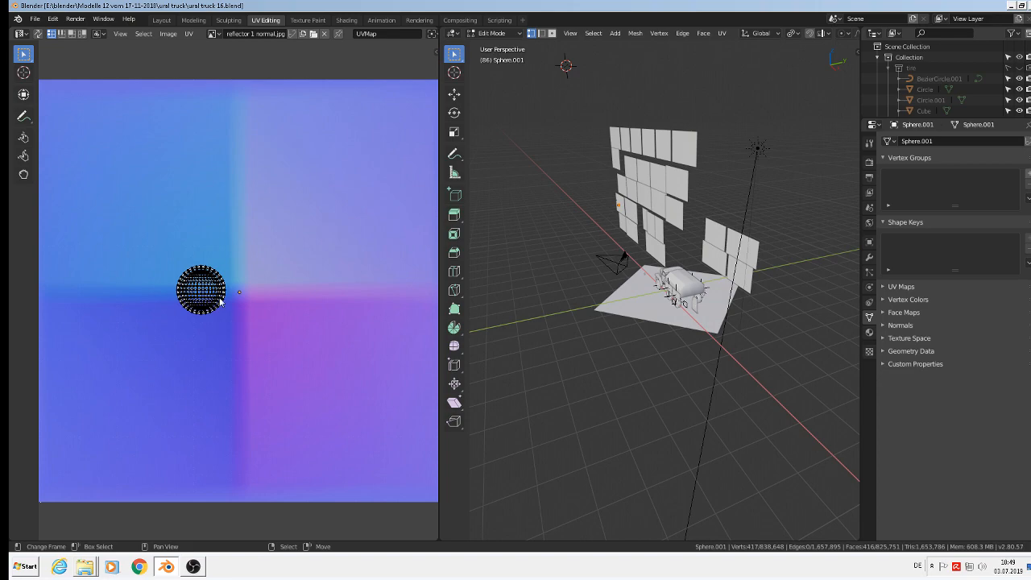
{"action": "key", "text": "a"}
{"action": "scroll", "coordinate": [237, 301], "scroll_direction": "down", "scroll_amount": 3}
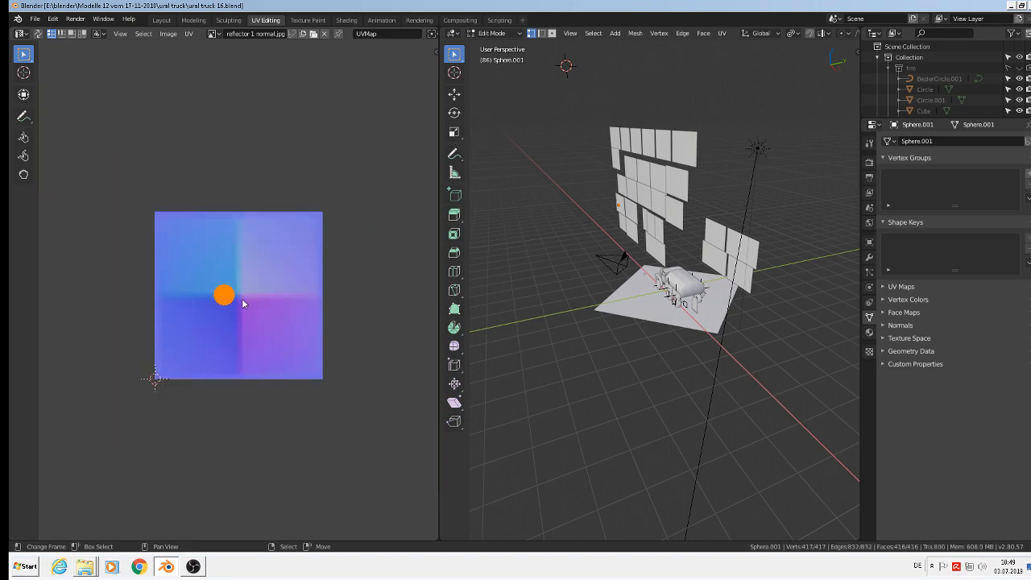
{"action": "key", "text": "s"}
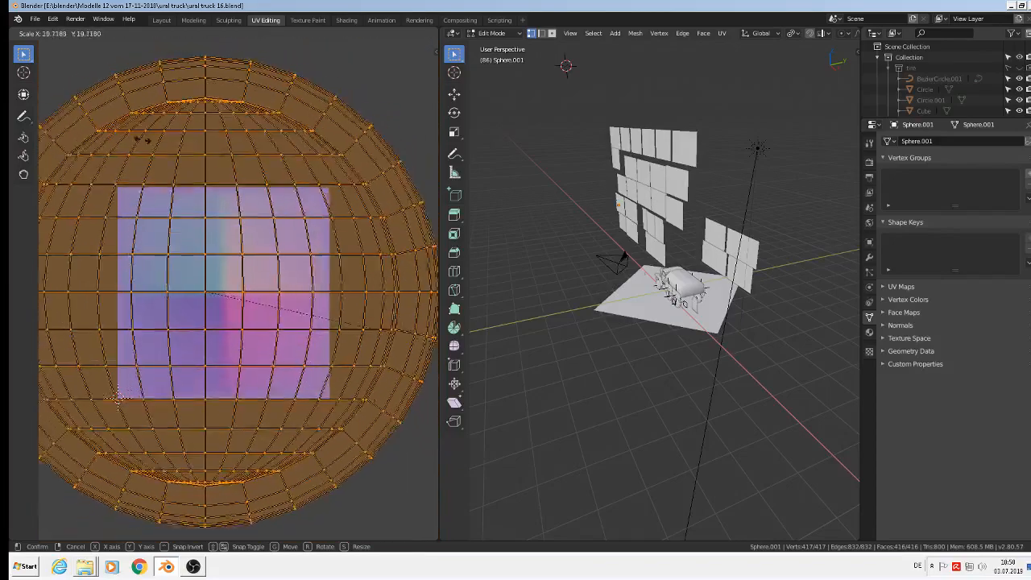
{"action": "left_click", "coordinate": [207, 192]}
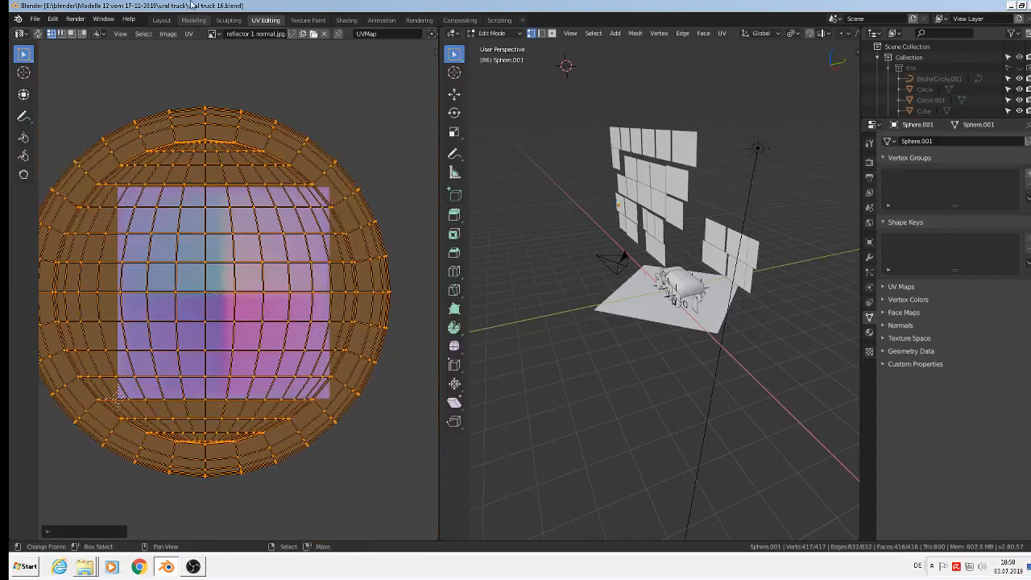
{"action": "left_click", "coordinate": [346, 20]}
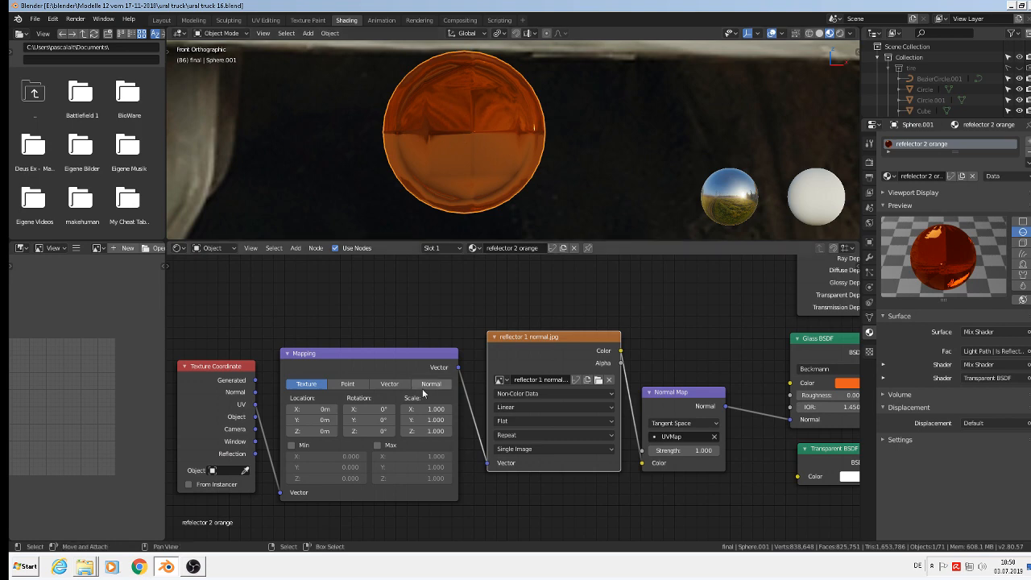
Step: Try a scale of 2 on both X and Y in the Mapping node
{"action": "scroll", "coordinate": [440, 412], "scroll_direction": "up", "scroll_amount": 3}
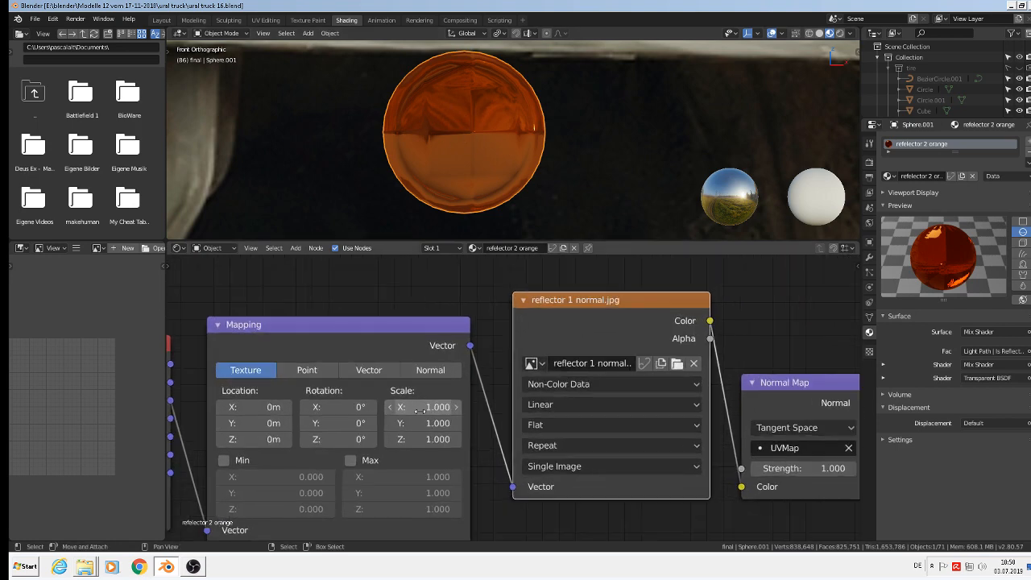
{"action": "left_click", "coordinate": [434, 409]}
{"action": "type", "text": "2"}
{"action": "key", "text": "Return"}
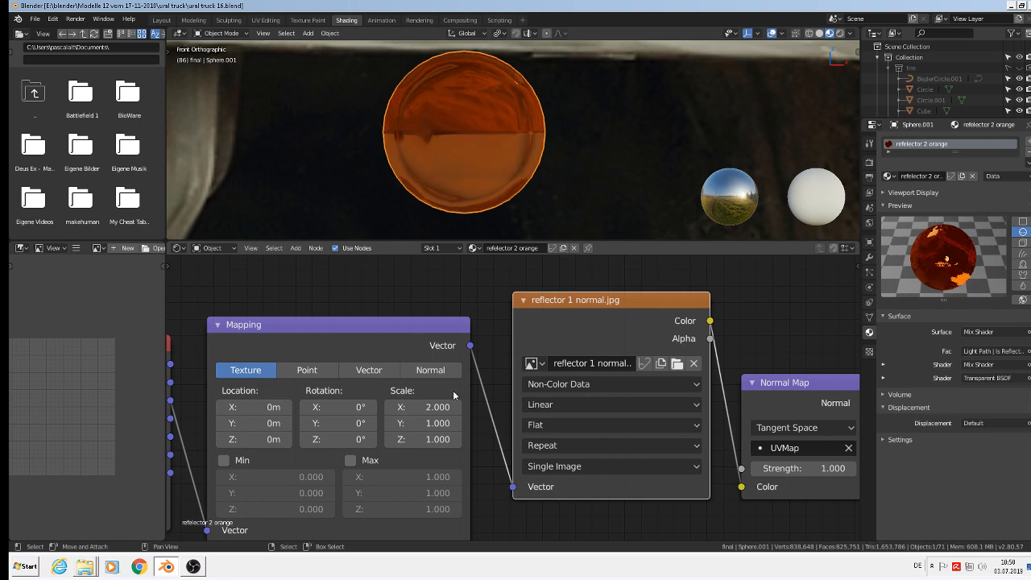
{"action": "left_click", "coordinate": [435, 424]}
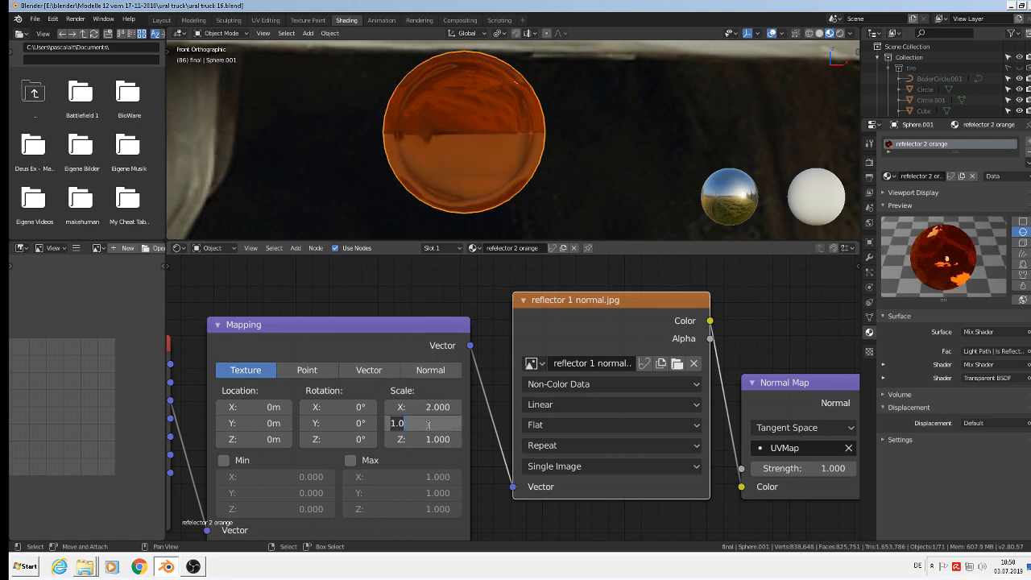
{"action": "type", "text": "2"}
{"action": "key", "text": "Return"}
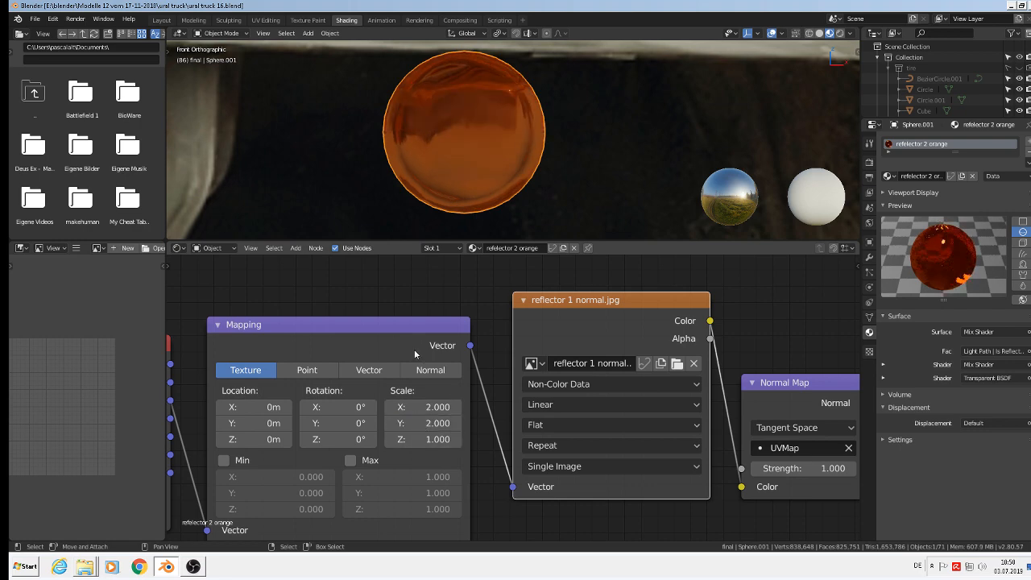
Step: Set the Mapping node's X and Y scale to 0.2 to tile the reflector pattern across the lens
{"action": "left_click", "coordinate": [424, 408]}
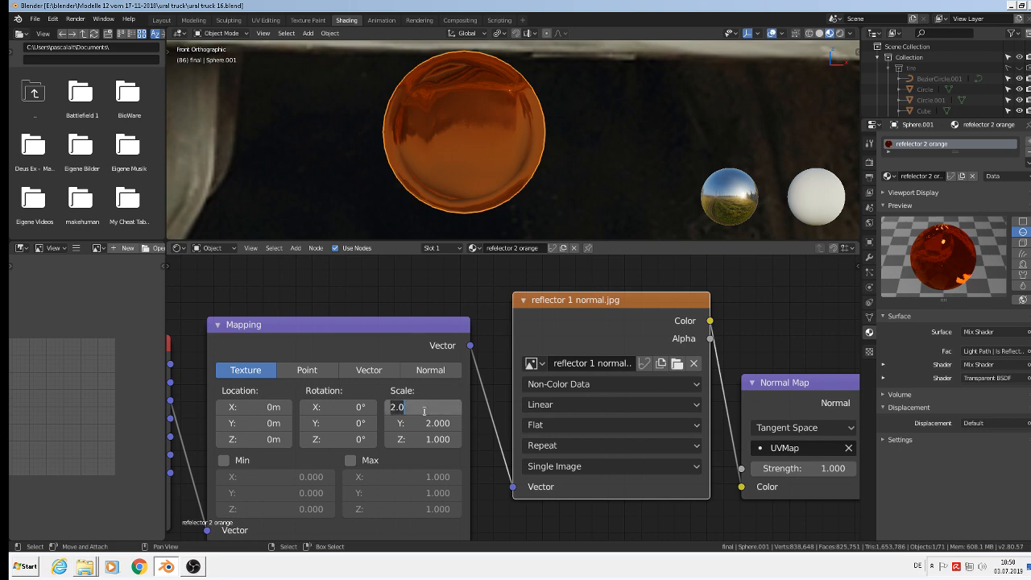
{"action": "type", "text": ".2"}
{"action": "key", "text": "Return"}
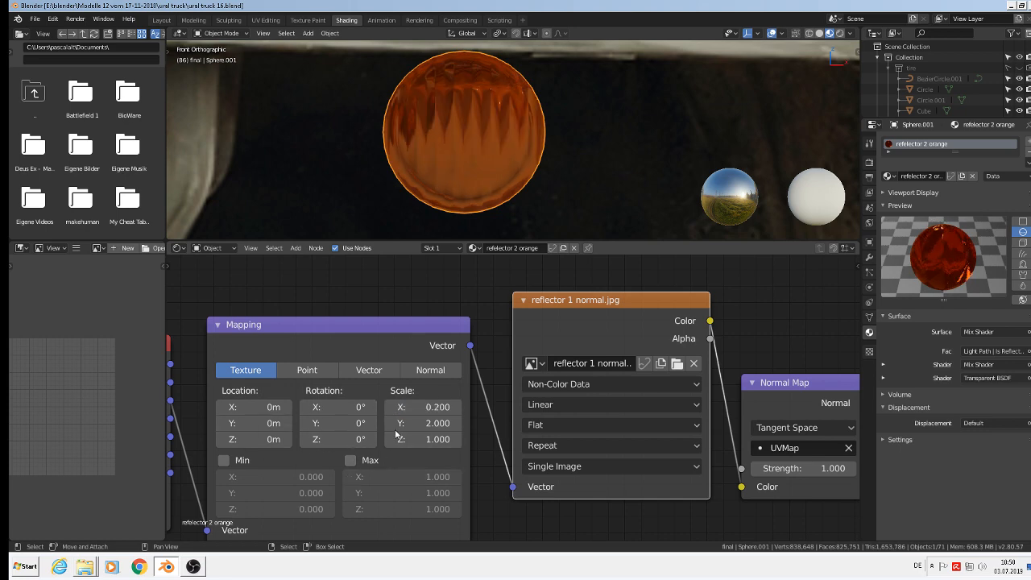
{"action": "left_click", "coordinate": [405, 423]}
{"action": "type", "text": ".2"}
{"action": "key", "text": "Return"}
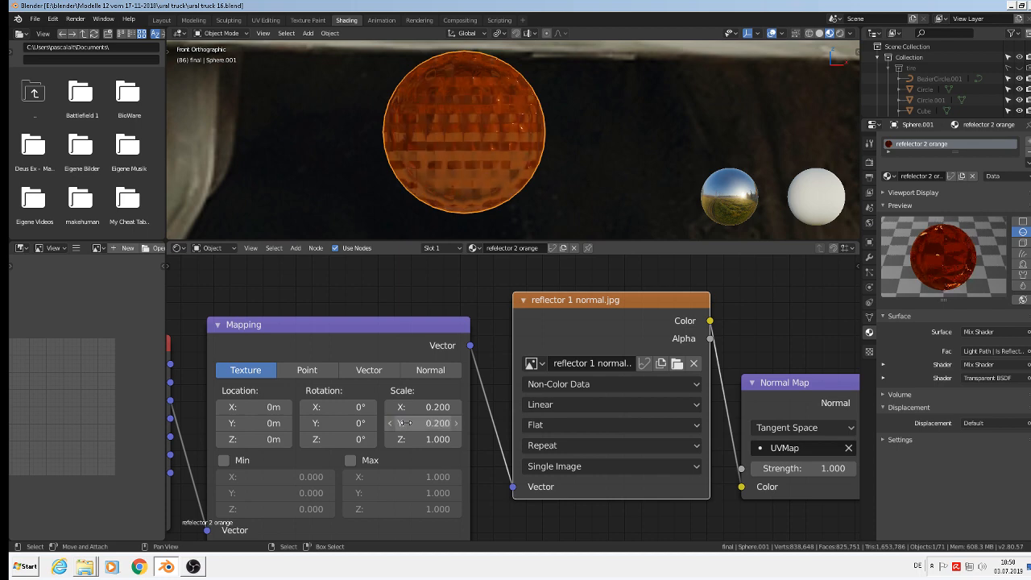
Step: Inspect the lens from several angles and reduce the Mapping node's X and Y scale to 0.1 for a finer pattern
{"action": "scroll", "coordinate": [442, 186], "scroll_direction": "up", "scroll_amount": 1}
{"action": "scroll", "coordinate": [443, 181], "scroll_direction": "up", "scroll_amount": 2}
{"action": "middle_click_drag", "start_coordinate": [432, 182], "coordinate": [463, 174]}
{"action": "middle_click_drag", "start_coordinate": [356, 191], "coordinate": [448, 120]}
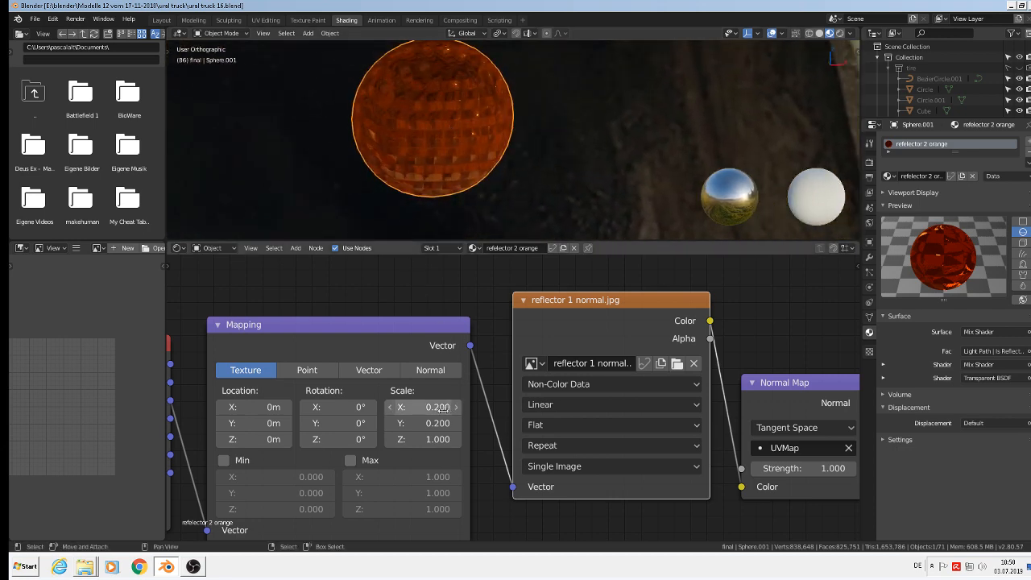
{"action": "left_click", "coordinate": [391, 408]}
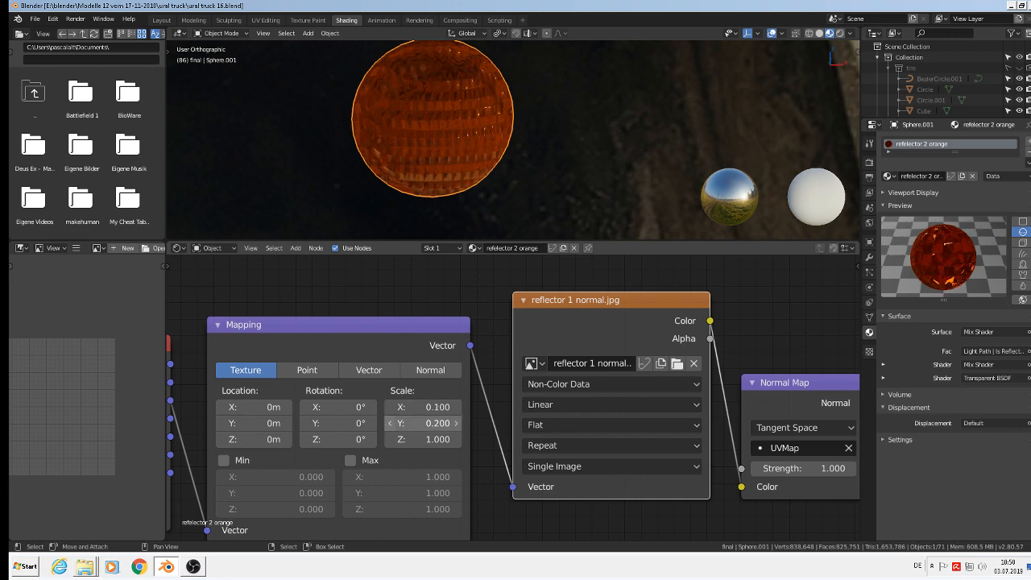
{"action": "left_click", "coordinate": [391, 423]}
{"action": "middle_click_drag", "start_coordinate": [341, 160], "coordinate": [332, 137]}
{"action": "scroll", "coordinate": [300, 142], "scroll_direction": "down", "scroll_amount": 4}
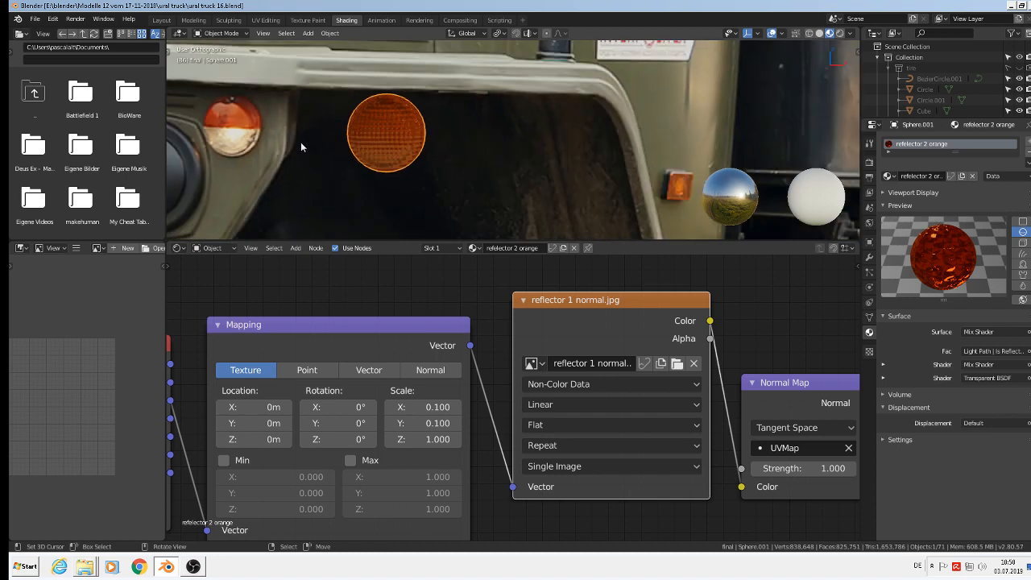
{"action": "key", "text": "KP_1"}
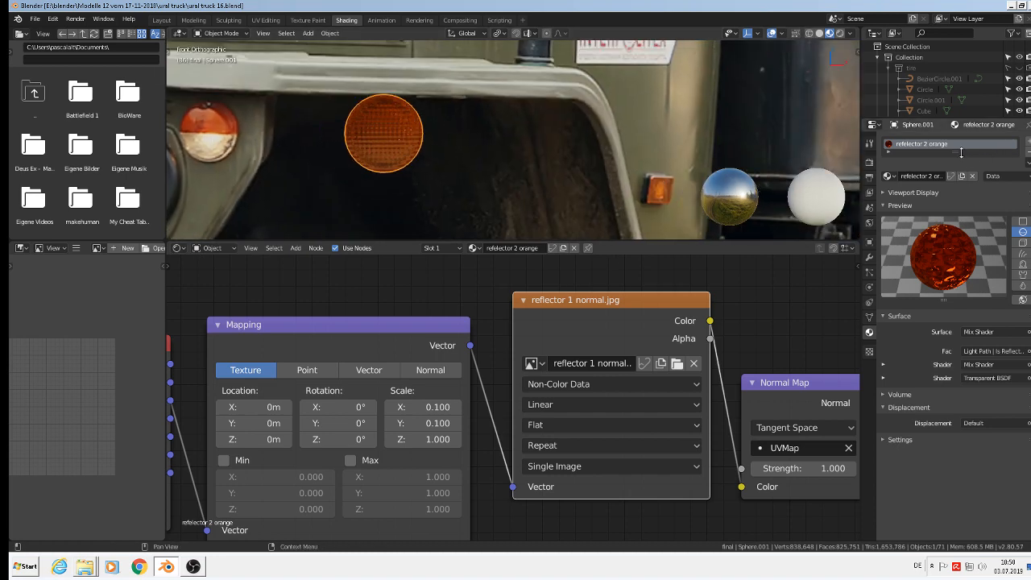
Step: Make a single-user copy of the lens's orange reflector material and add a second material slot holding the original "refelector 2 orange"
{"action": "left_click_drag", "start_coordinate": [956, 151], "coordinate": [971, 204]}
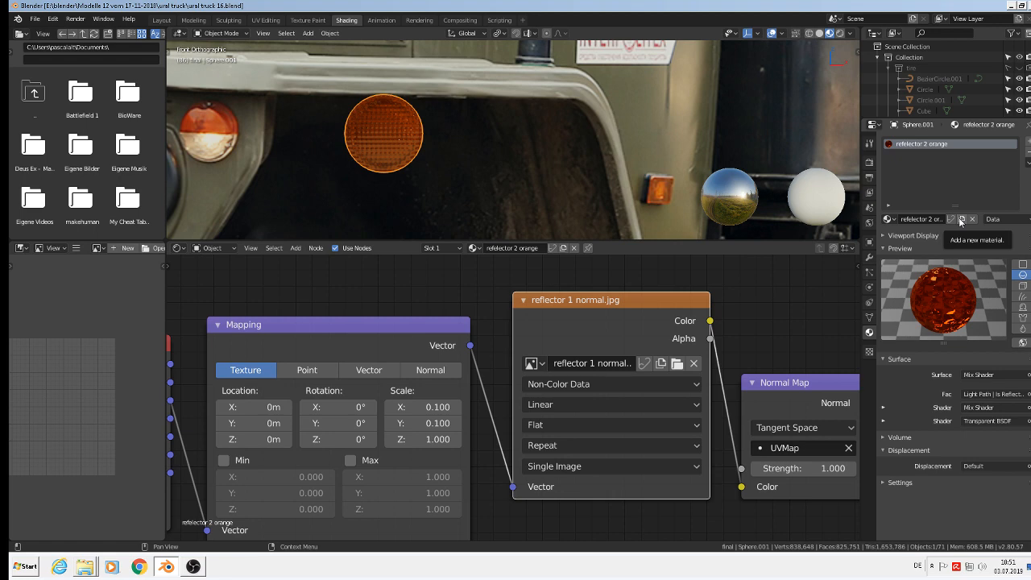
{"action": "left_click", "coordinate": [961, 220]}
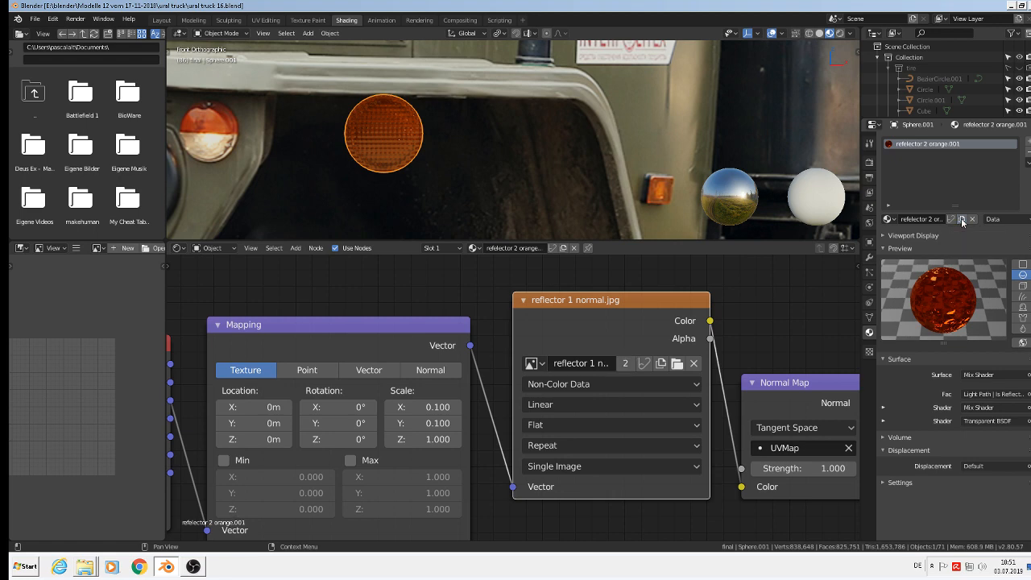
{"action": "left_click", "coordinate": [1027, 143]}
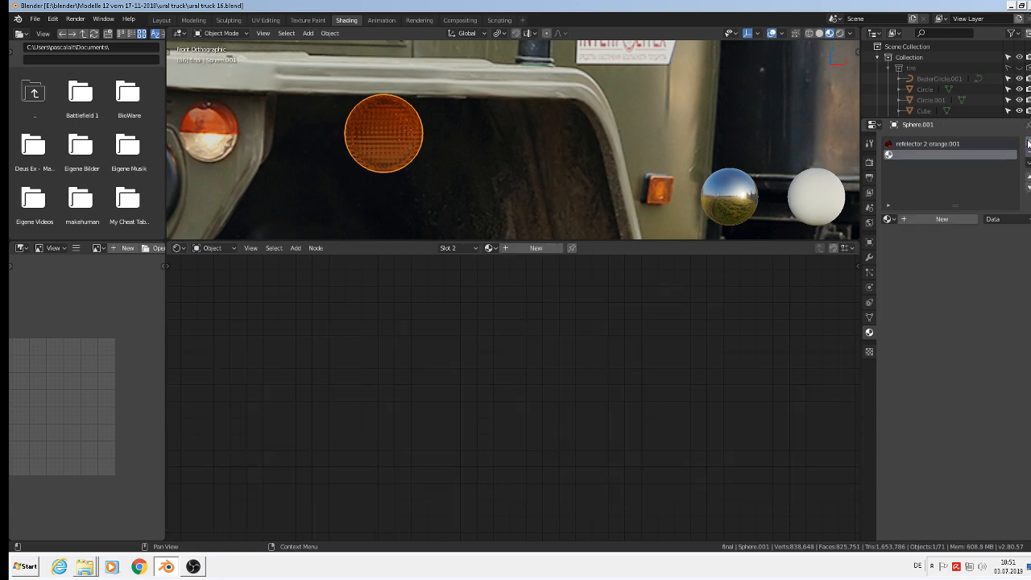
{"action": "left_click", "coordinate": [889, 219]}
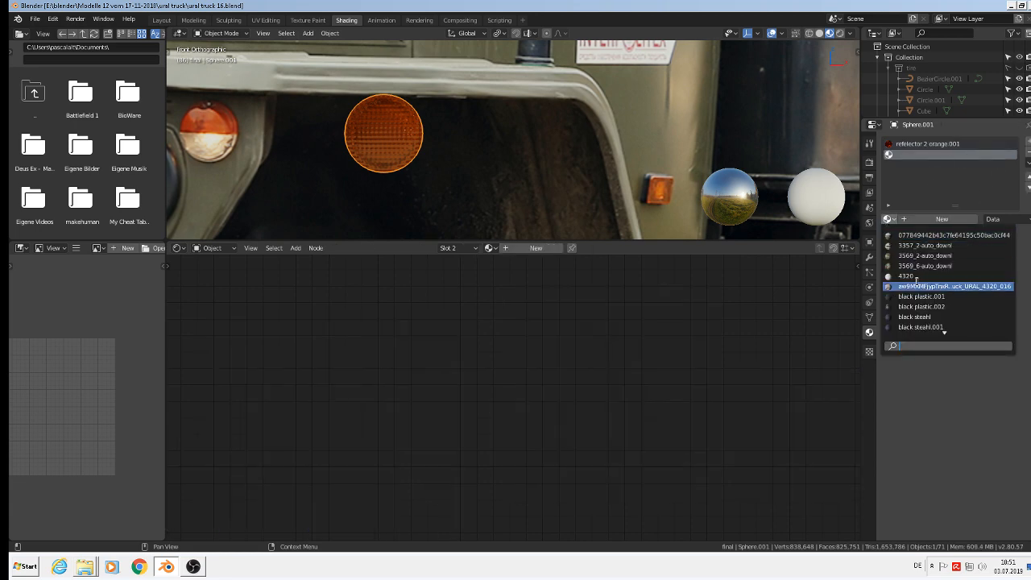
{"action": "type", "text": "e"}
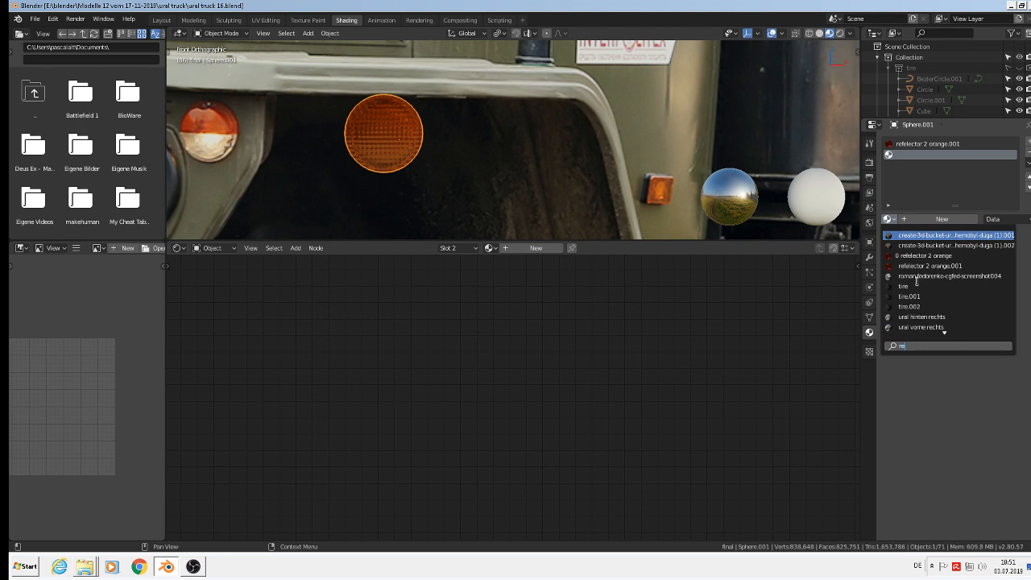
{"action": "left_click", "coordinate": [950, 255]}
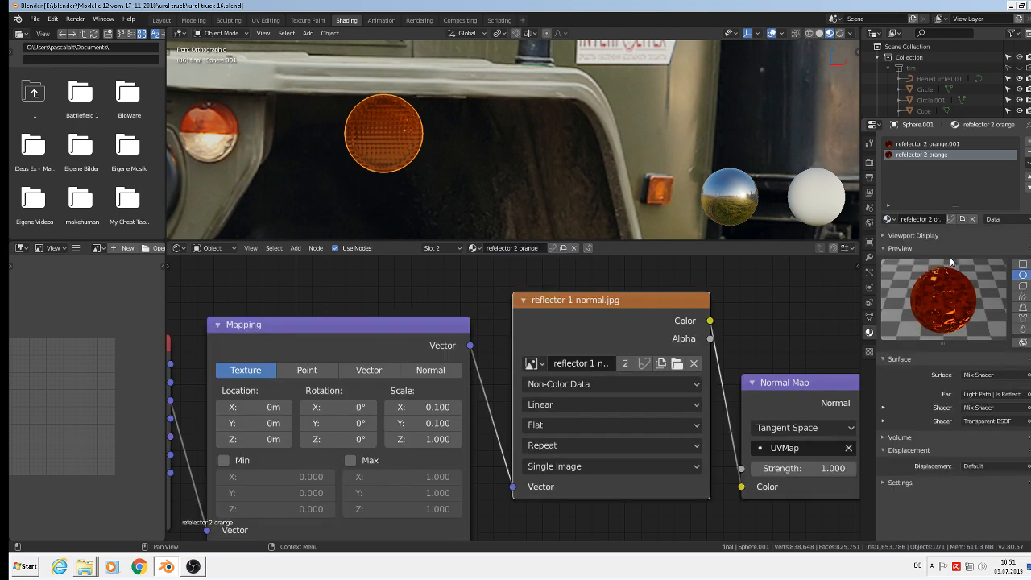
Step: Rename the copied material in the first slot to "refelector 2 white"
{"action": "left_click", "coordinate": [939, 144]}
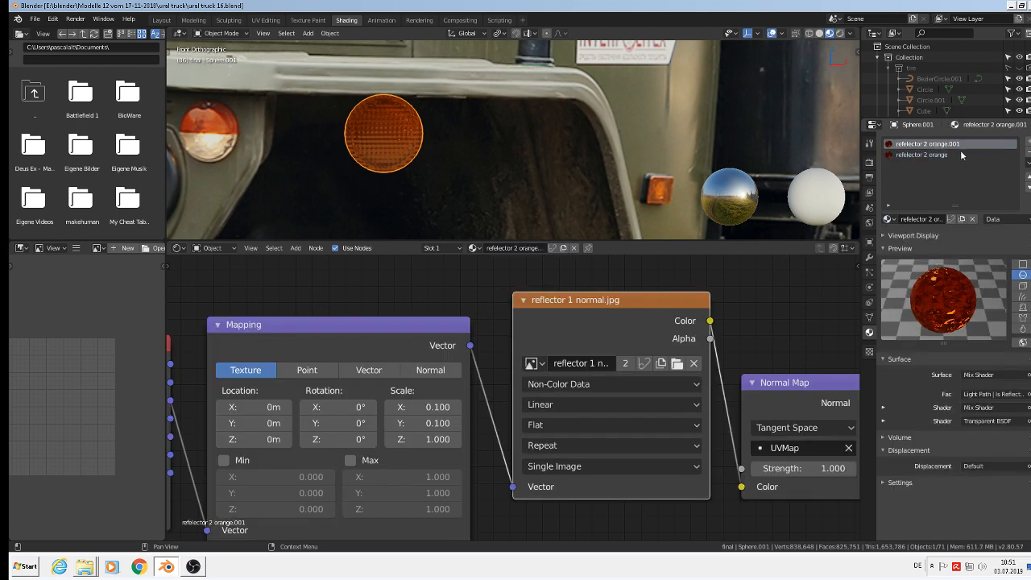
{"action": "left_click", "coordinate": [931, 218]}
{"action": "key", "text": "ctrl+a"}
{"action": "key", "text": "ctrl+v"}
{"action": "key", "text": "Return"}
Step: Change the Glass BSDF colour of "refelector 2 white" to a near-white tint
{"action": "scroll", "coordinate": [716, 376], "scroll_direction": "down", "scroll_amount": 3}
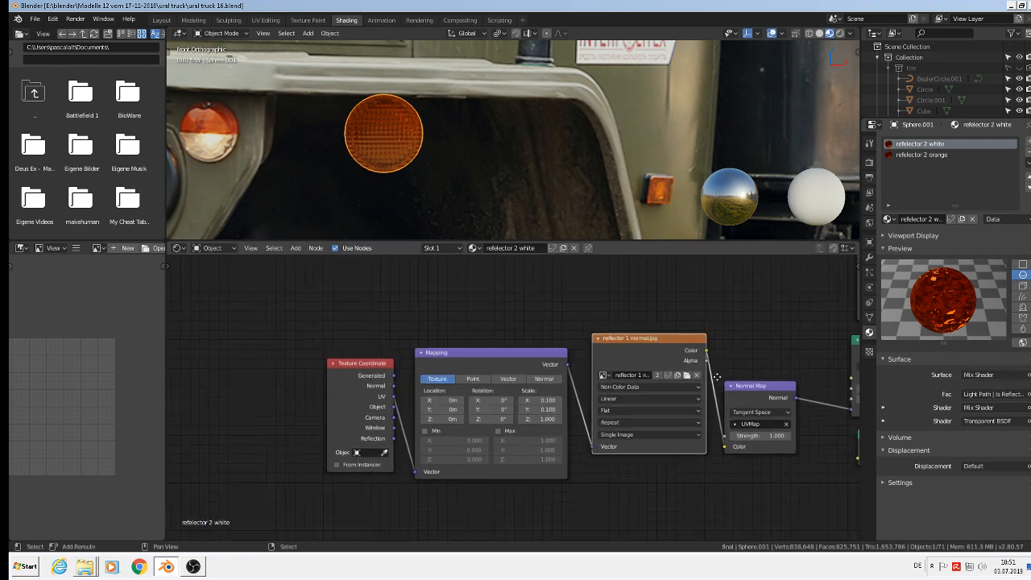
{"action": "middle_click_drag", "start_coordinate": [716, 377], "coordinate": [309, 368]}
{"action": "scroll", "coordinate": [391, 343], "scroll_direction": "up", "scroll_amount": 7}
{"action": "left_click", "coordinate": [506, 399]}
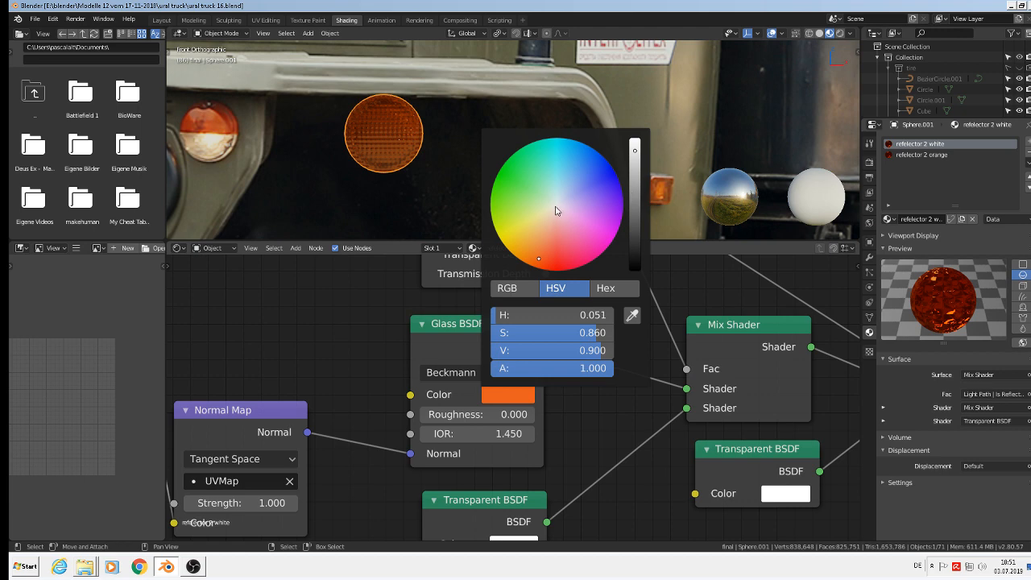
{"action": "left_click", "coordinate": [558, 212]}
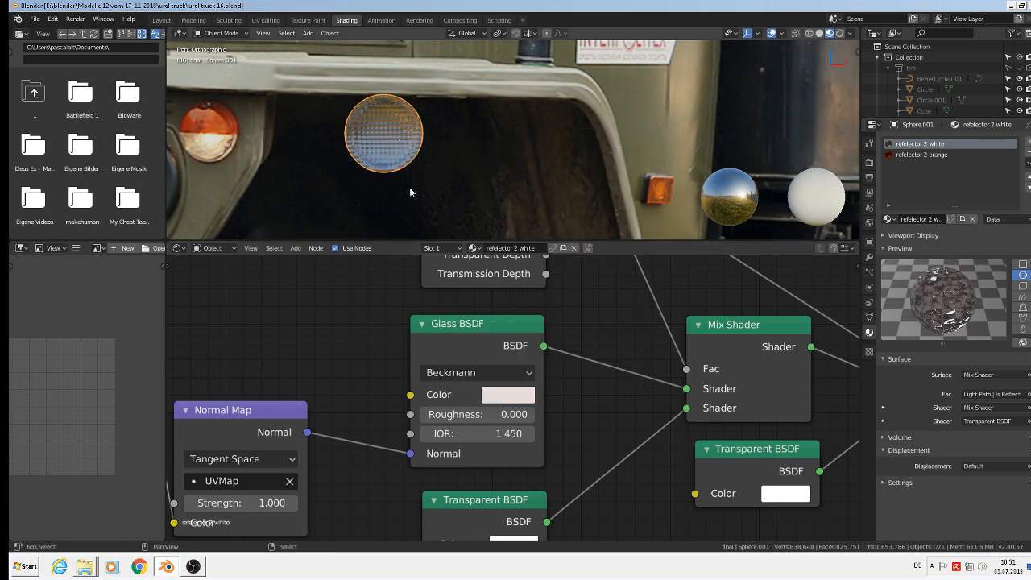
Step: Select the upper half of the lens mesh, through to its back, and assign "refelector 2 orange" to it
{"action": "middle_click_drag", "start_coordinate": [409, 187], "coordinate": [625, 221], "text": "shift"}
{"action": "scroll", "coordinate": [600, 214], "scroll_direction": "up", "scroll_amount": 3}
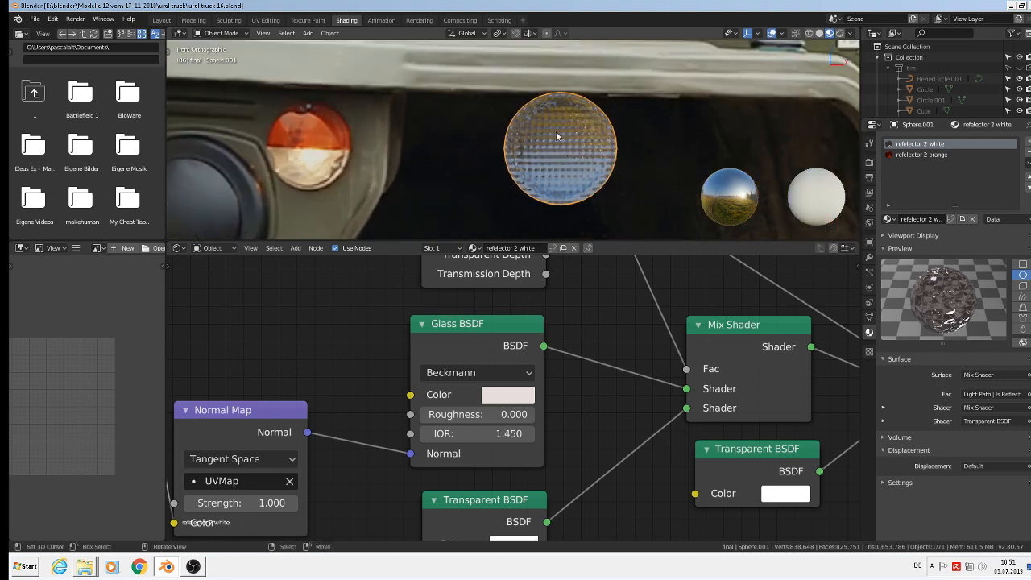
{"action": "key", "text": "Tab"}
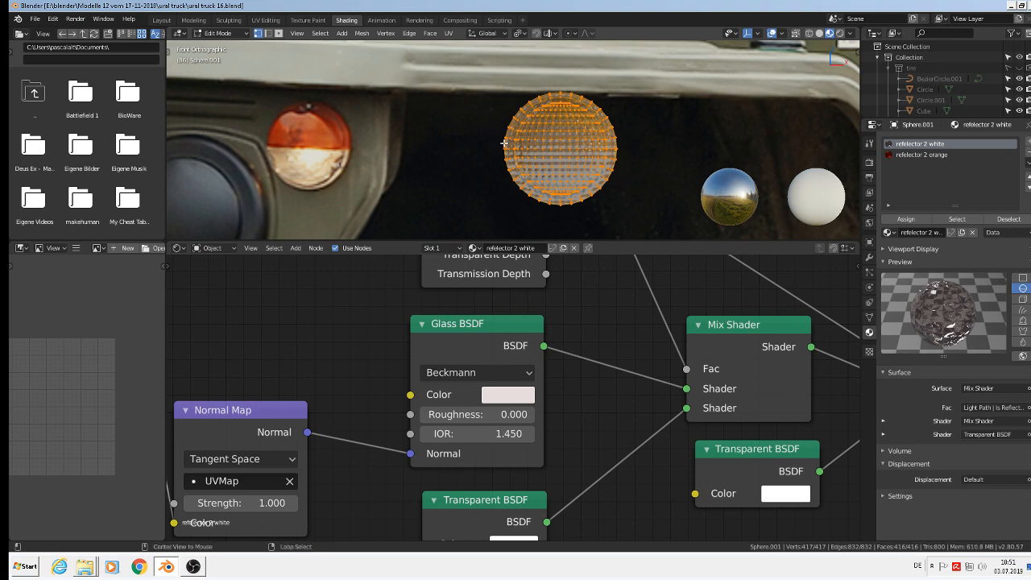
{"action": "key", "text": "alt+a"}
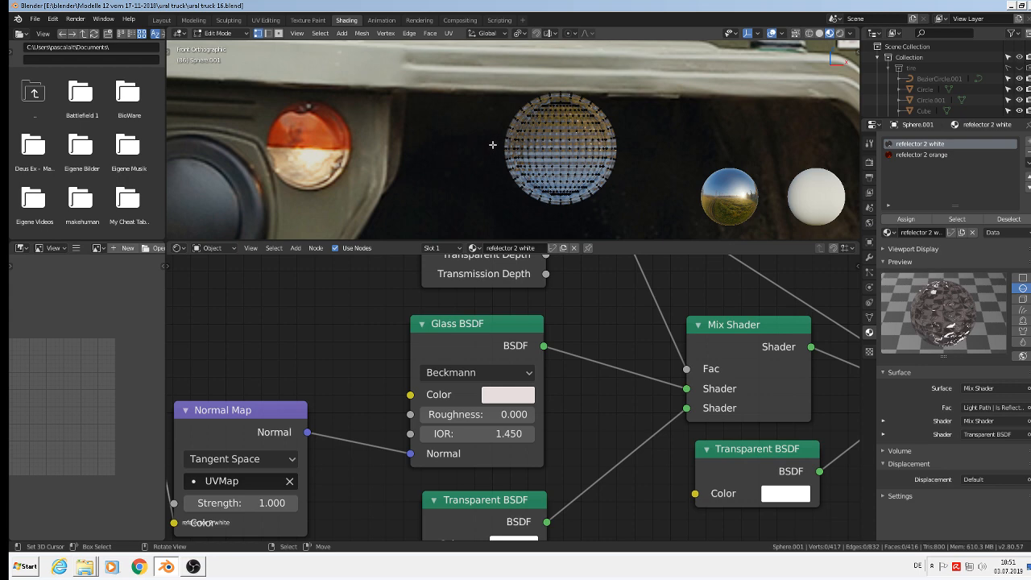
{"action": "key", "text": "b"}
{"action": "left_click_drag", "start_coordinate": [495, 144], "coordinate": [630, 83]}
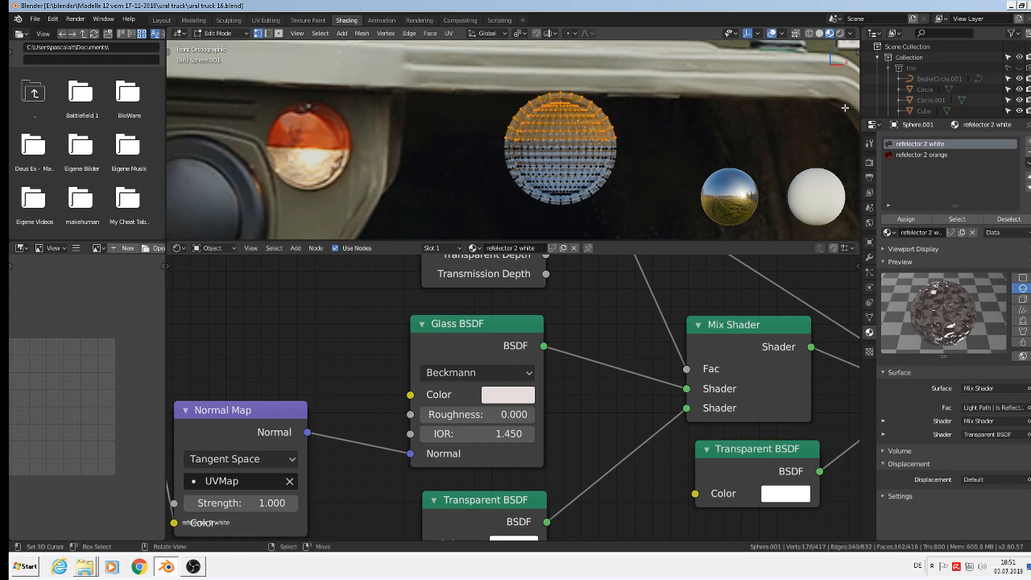
{"action": "left_click", "coordinate": [795, 33]}
{"action": "key", "text": "b"}
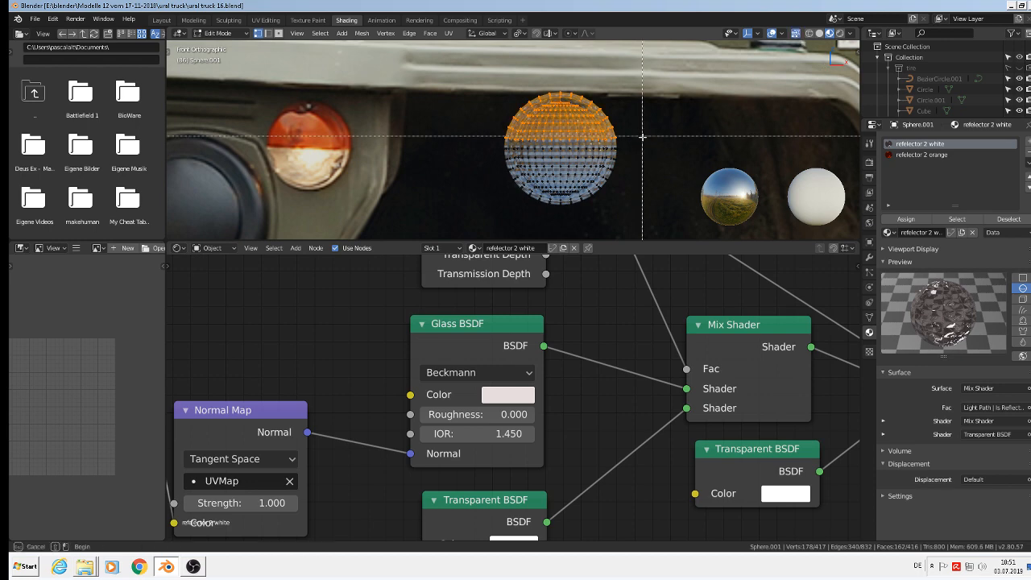
{"action": "left_click_drag", "start_coordinate": [642, 143], "coordinate": [446, 82]}
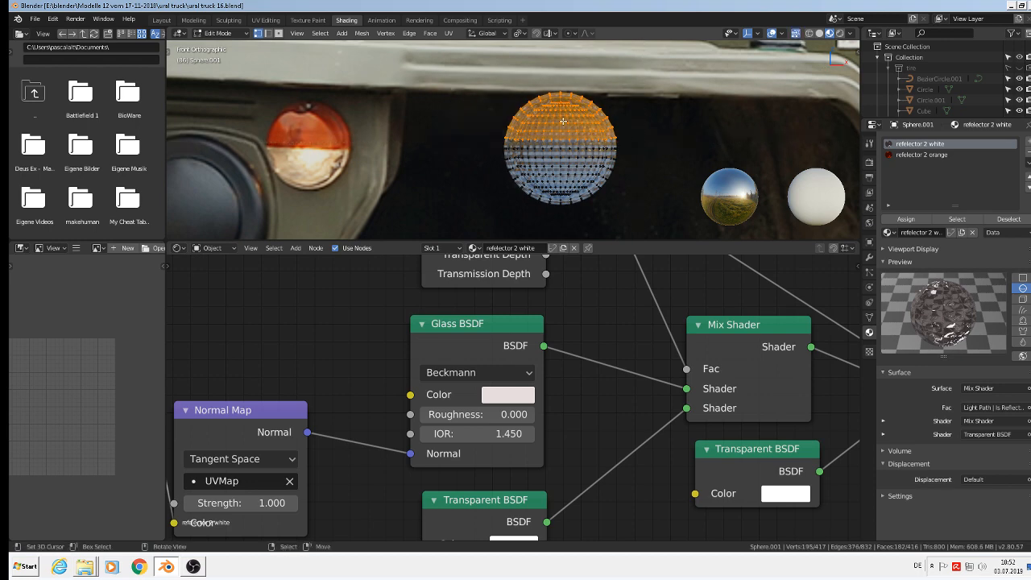
{"action": "key", "text": "b"}
{"action": "left_click_drag", "start_coordinate": [630, 151], "coordinate": [463, 87]}
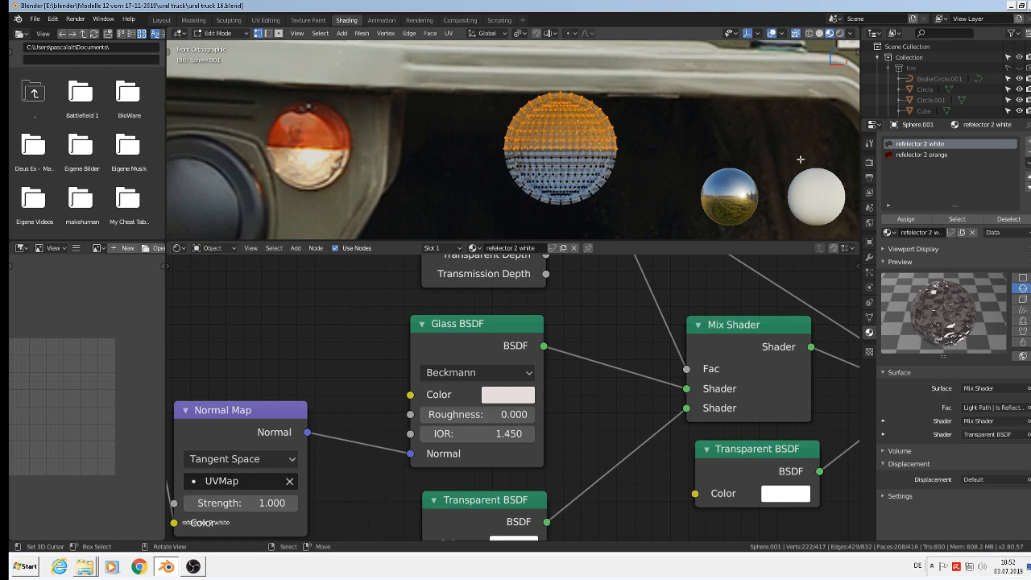
{"action": "left_click", "coordinate": [918, 154]}
{"action": "left_click", "coordinate": [911, 221]}
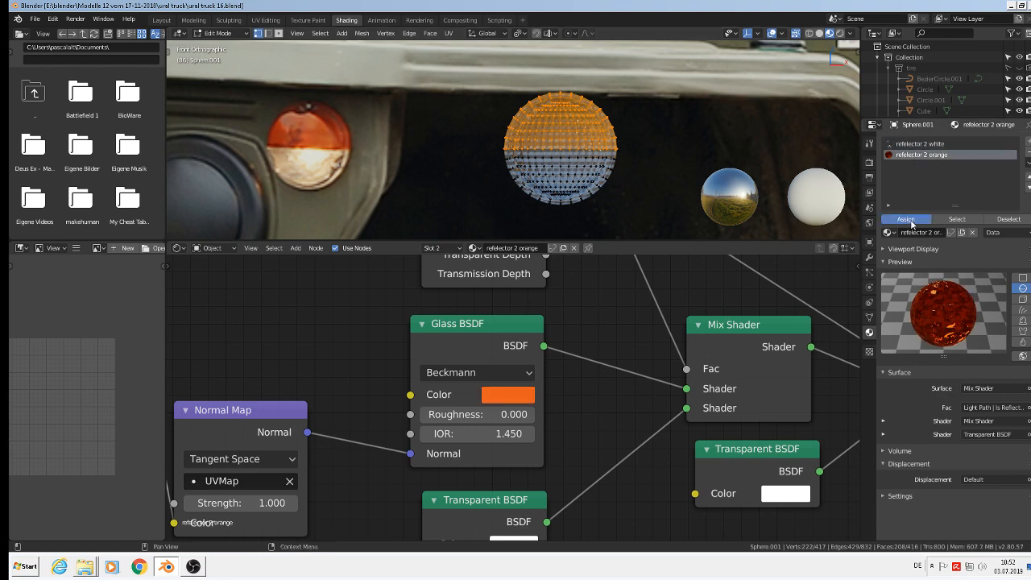
{"action": "key", "text": "Tab"}
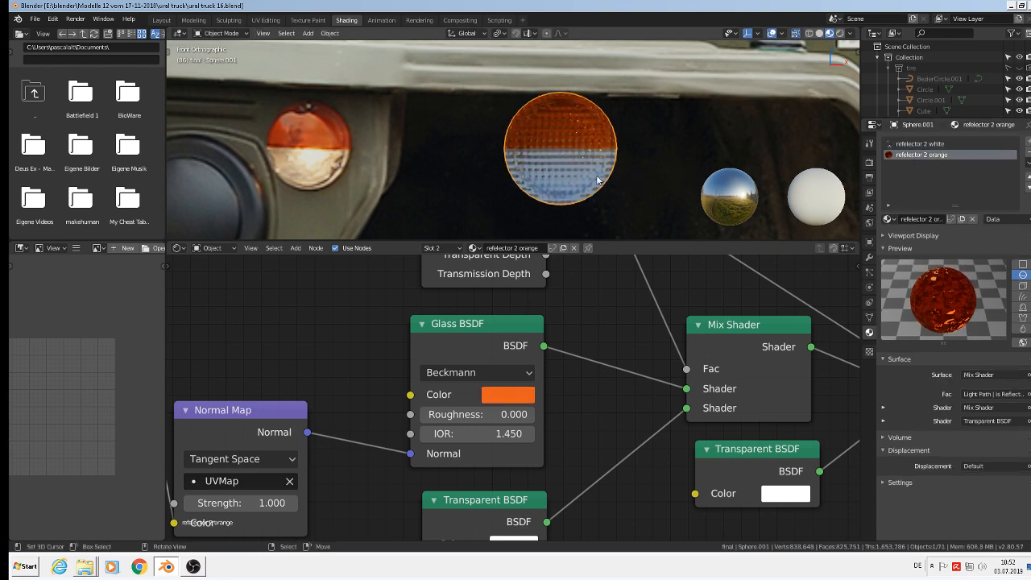
Step: Select the lens's rear rim vertices from the side and move them about -0.0047 m along Y to make the lens shallower
{"action": "middle_click_drag", "start_coordinate": [529, 202], "coordinate": [627, 198]}
{"action": "key", "text": "Tab"}
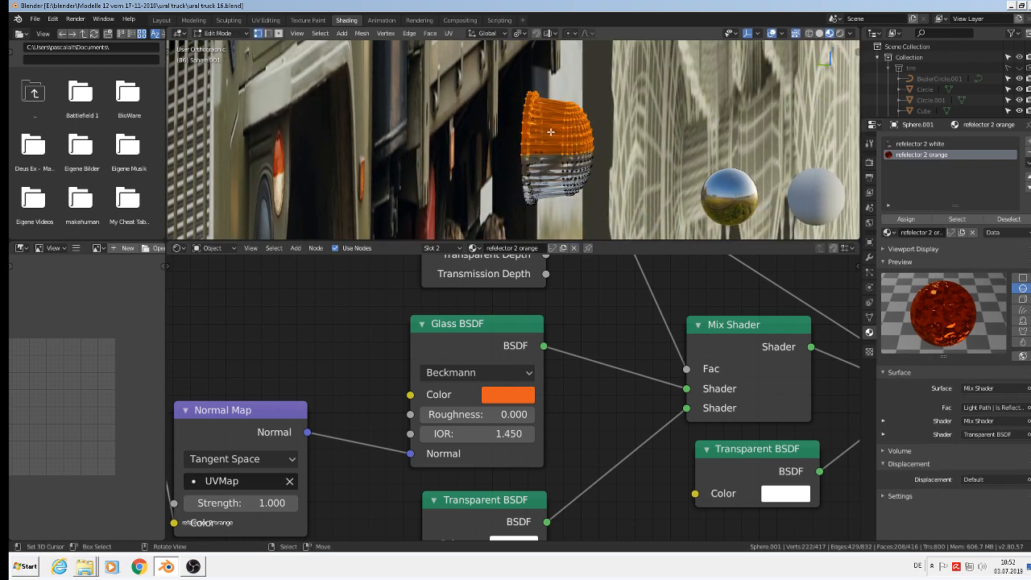
{"action": "mouse_move", "coordinate": [553, 140]}
{"action": "middle_mouse_down"}
{"action": "mouse_move", "coordinate": [579, 128]}
{"action": "mouse_move", "coordinate": [567, 163]}
{"action": "mouse_move", "coordinate": [548, 125]}
{"action": "middle_mouse_up"}
{"action": "key", "text": "alt+a"}
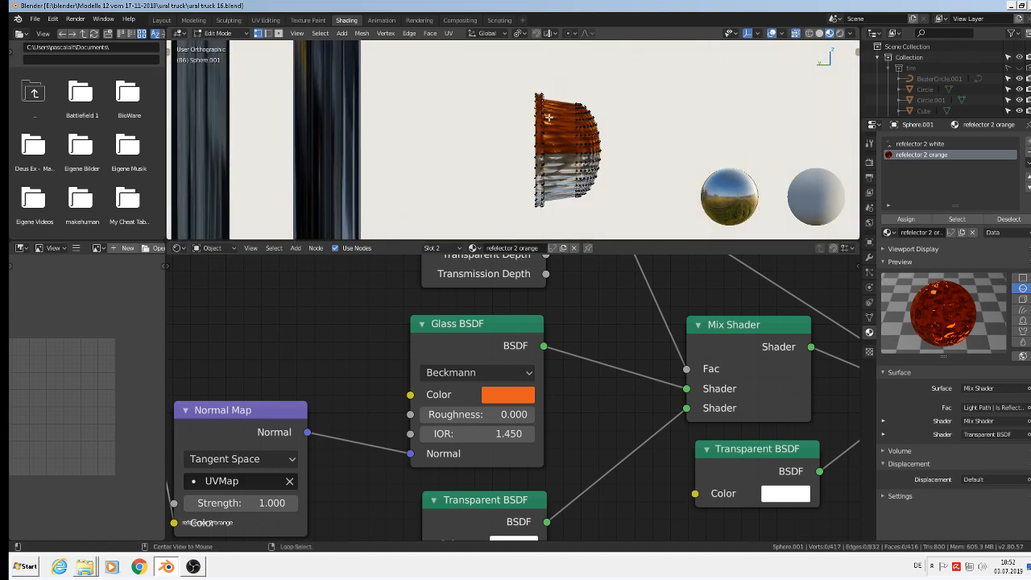
{"action": "key", "text": "c"}
{"action": "left_click_drag", "start_coordinate": [538, 95], "coordinate": [535, 189]}
{"action": "right_click", "coordinate": [534, 188]}
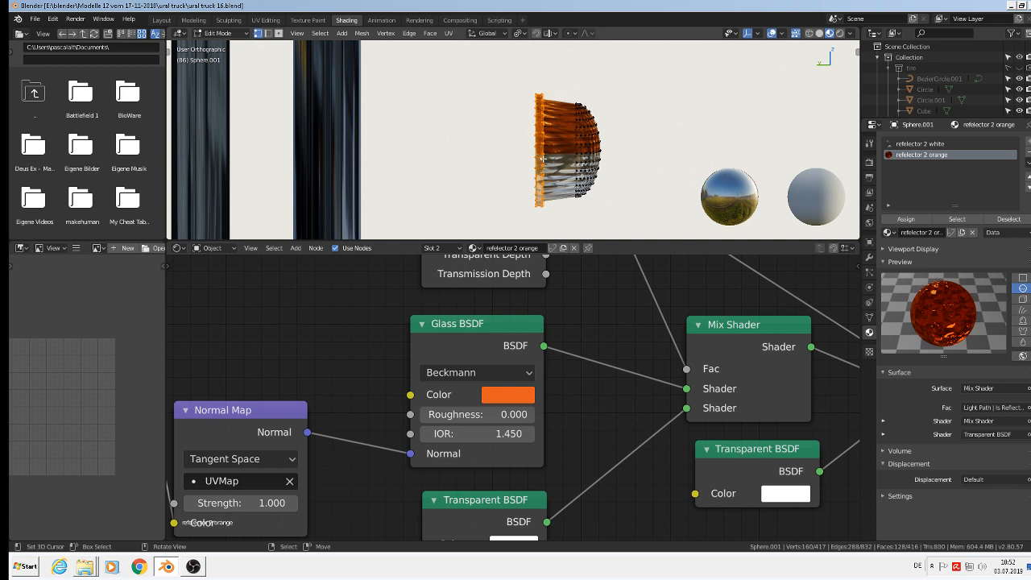
{"action": "key", "text": "g"}
{"action": "key", "text": "y"}
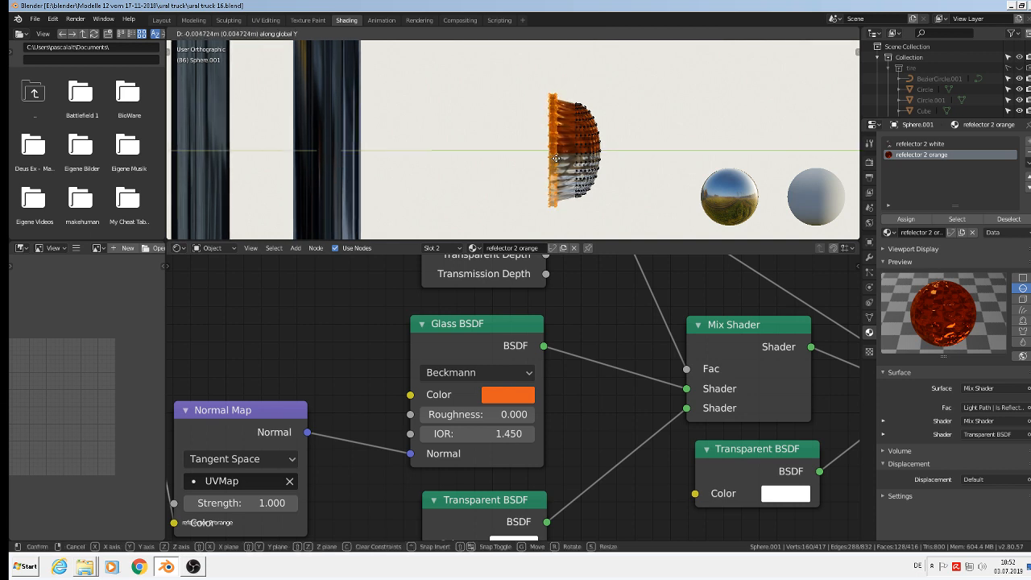
{"action": "left_click", "coordinate": [556, 158]}
{"action": "key", "text": "Tab"}
Step: Move the whole lens clear of its lamp housing
{"action": "mouse_move", "coordinate": [555, 159]}
{"action": "middle_mouse_down"}
{"action": "mouse_move", "coordinate": [486, 173]}
{"action": "mouse_move", "coordinate": [427, 164]}
{"action": "mouse_move", "coordinate": [472, 178]}
{"action": "mouse_move", "coordinate": [553, 174]}
{"action": "middle_mouse_up"}
{"action": "scroll", "coordinate": [486, 169], "scroll_direction": "down", "scroll_amount": 2}
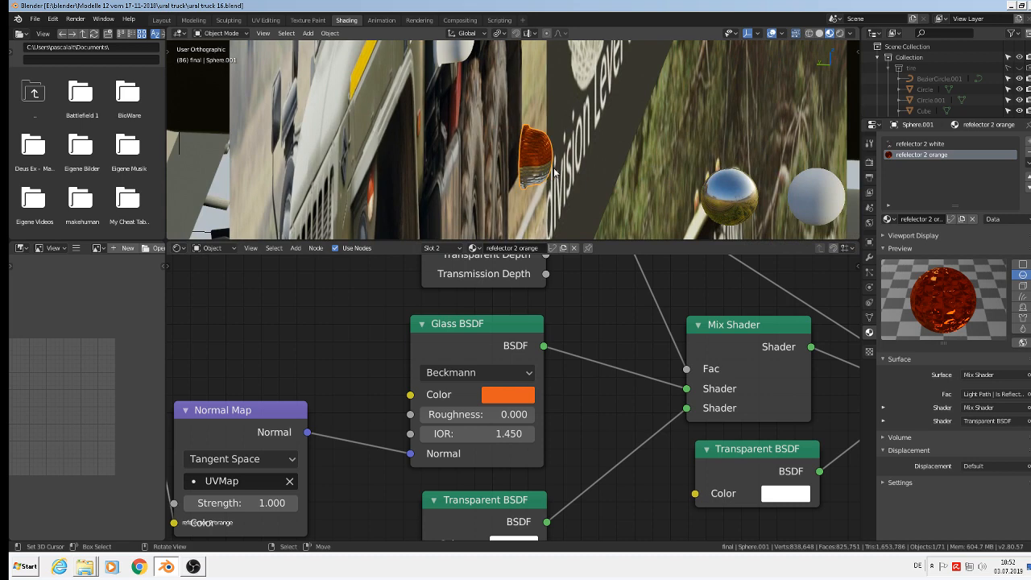
{"action": "key", "text": "g"}
{"action": "left_click", "coordinate": [829, 161]}
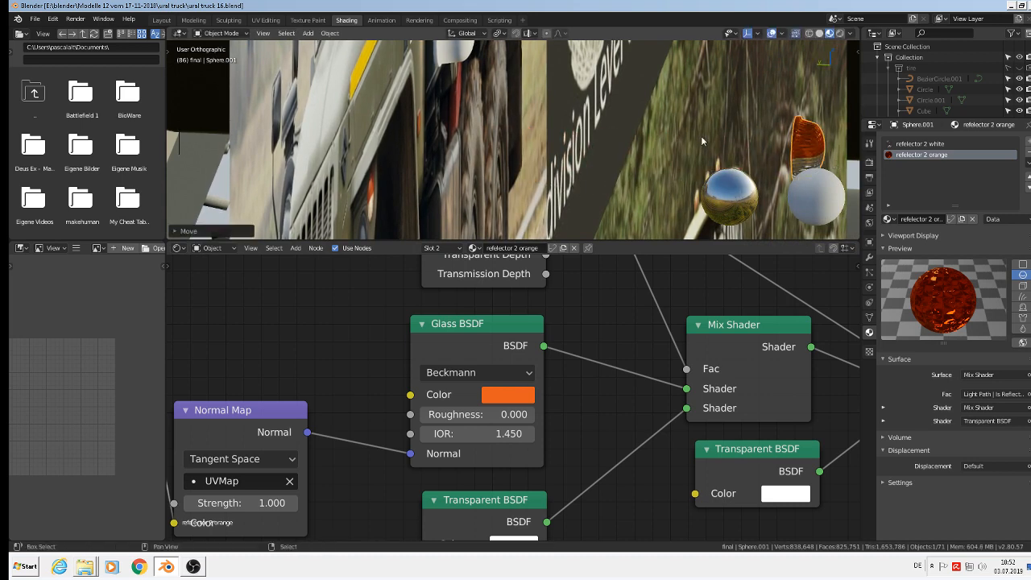
Step: Close the lens's open back by applying Grid Fill to its rear edge loop
{"action": "middle_click_drag", "start_coordinate": [701, 135], "coordinate": [716, 159]}
{"action": "key", "text": "Tab"}
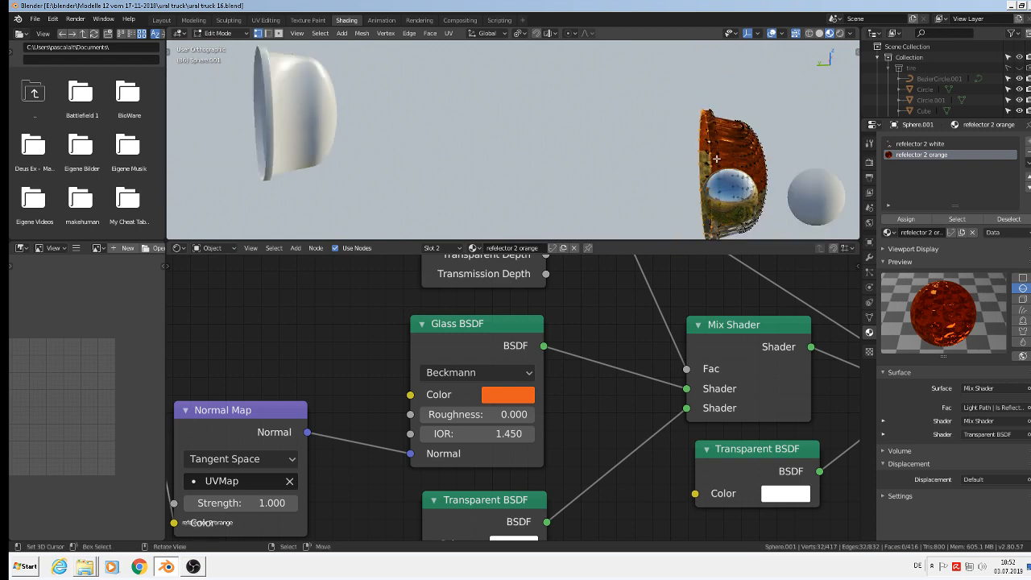
{"action": "key", "text": "F3"}
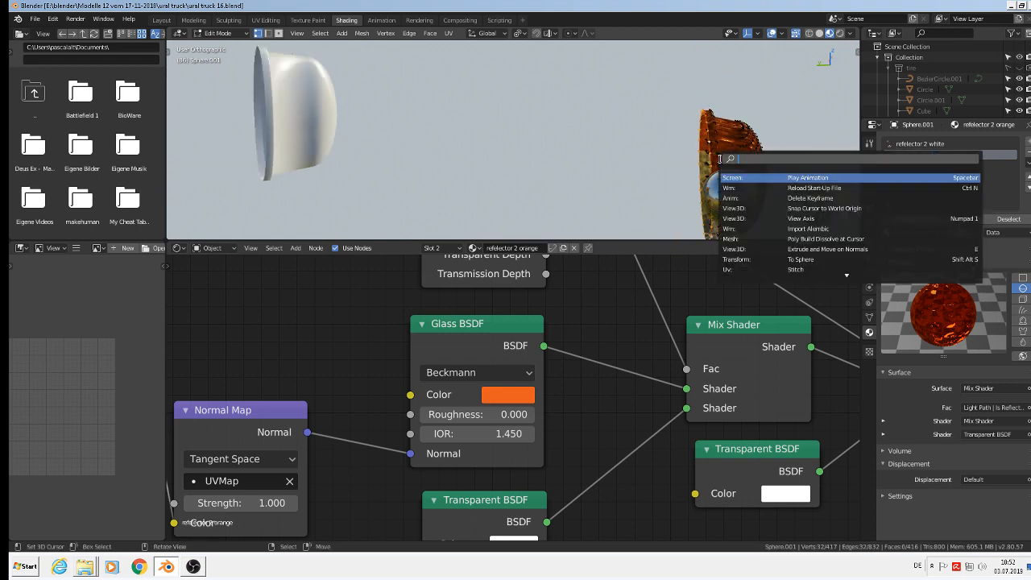
{"action": "type", "text": "fill"}
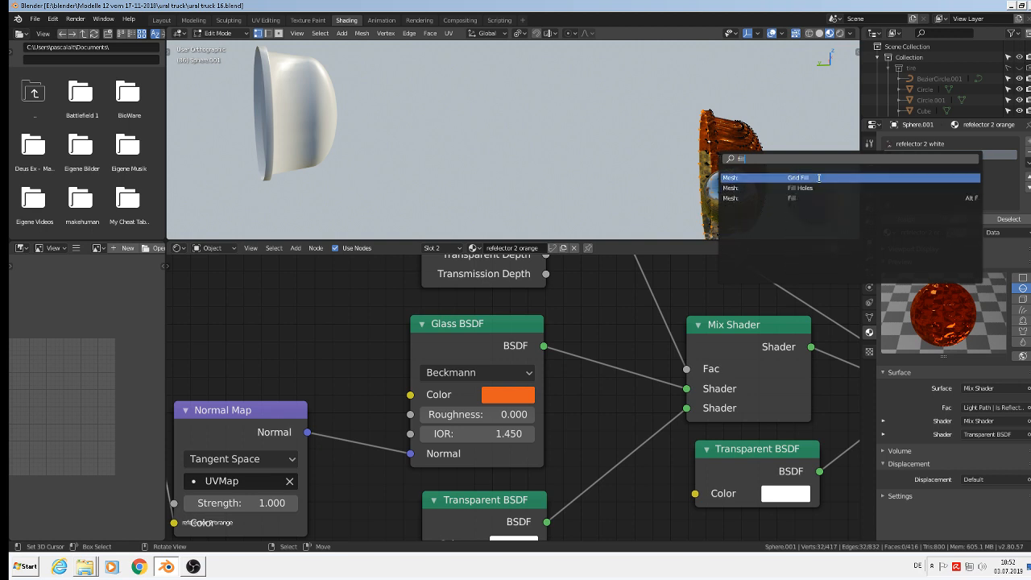
{"action": "left_click", "coordinate": [818, 177]}
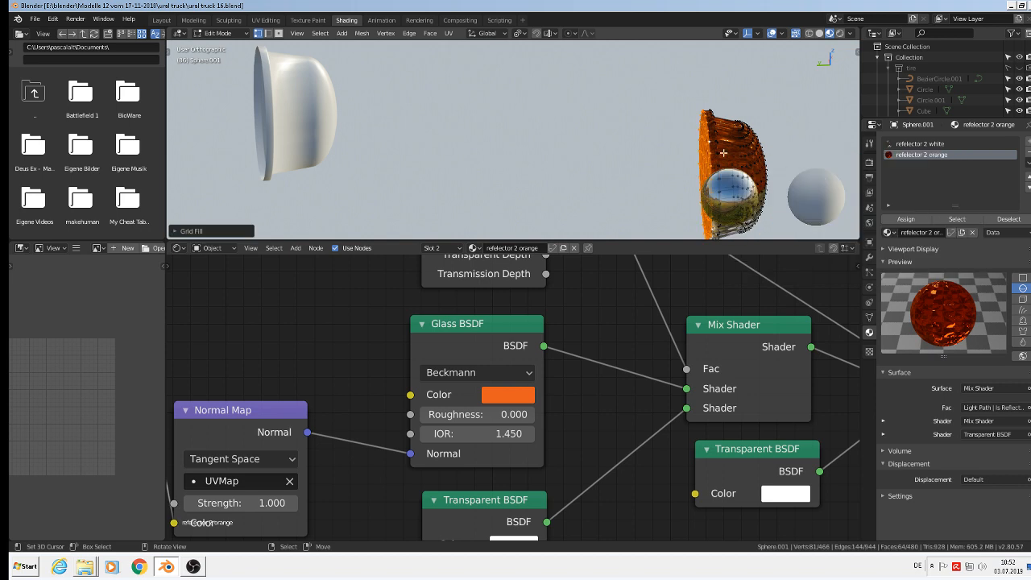
Step: Bulge the lens's back by moving a rear vertex about 0.0015 m along Y with proportional editing at size 0.03, and disable proportional editing
{"action": "scroll", "coordinate": [698, 178], "scroll_direction": "up", "scroll_amount": 4}
{"action": "left_click", "coordinate": [698, 179]}
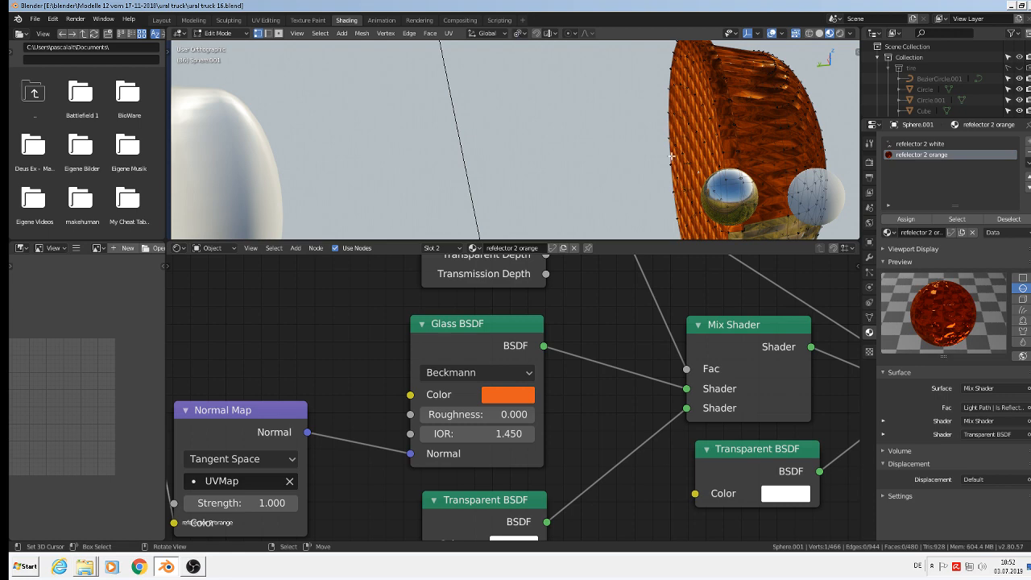
{"action": "left_click", "coordinate": [571, 33]}
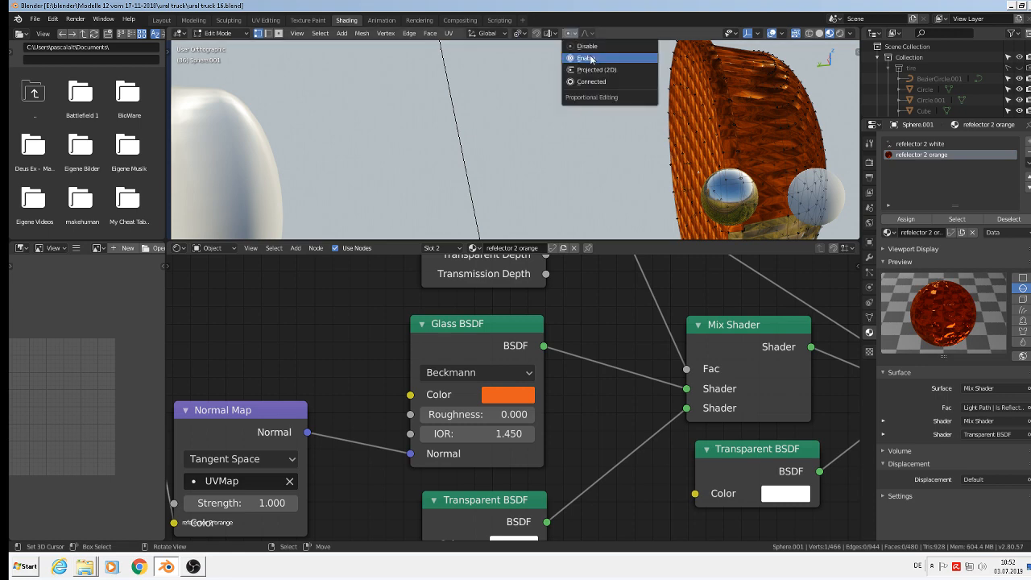
{"action": "left_click", "coordinate": [591, 60]}
{"action": "key", "text": "g"}
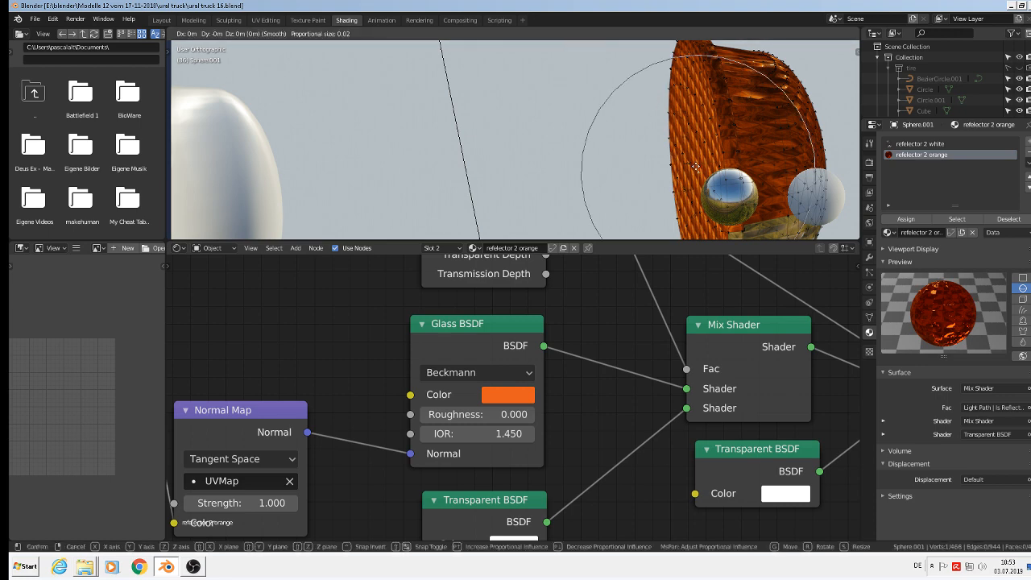
{"action": "key", "text": "y"}
{"action": "scroll", "coordinate": [686, 169], "scroll_direction": "down", "scroll_amount": 4}
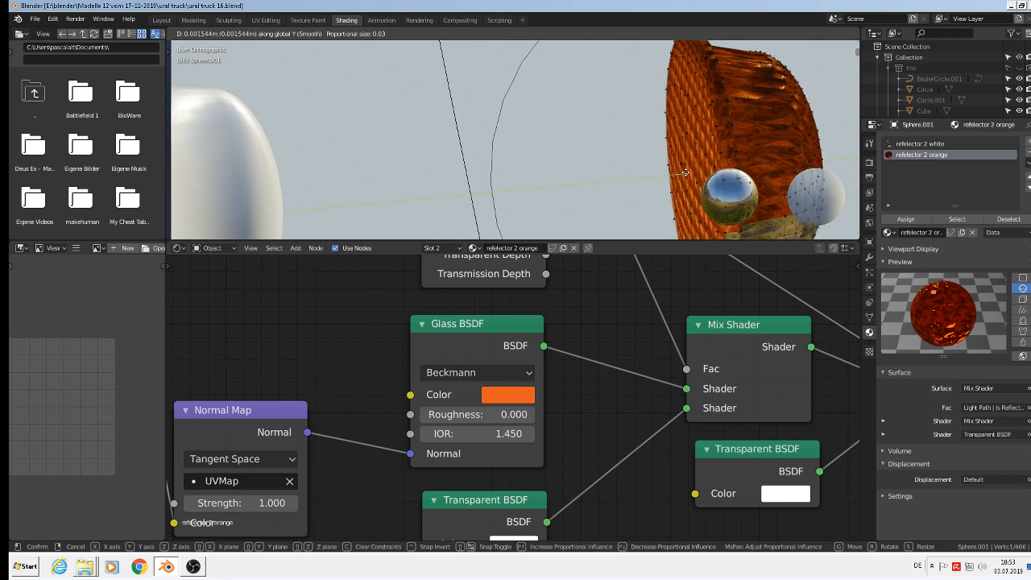
{"action": "left_click", "coordinate": [683, 167]}
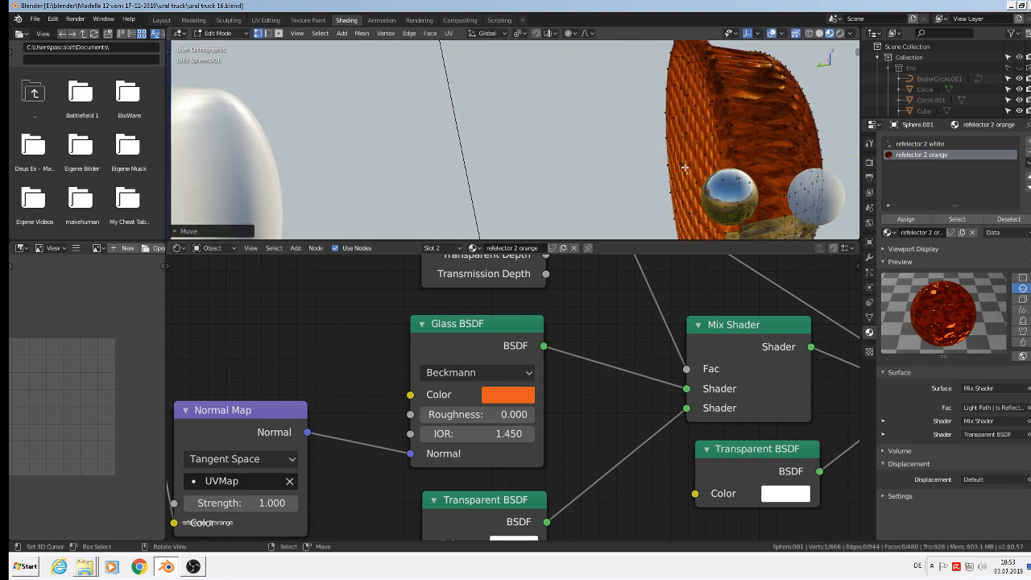
{"action": "left_click", "coordinate": [573, 34]}
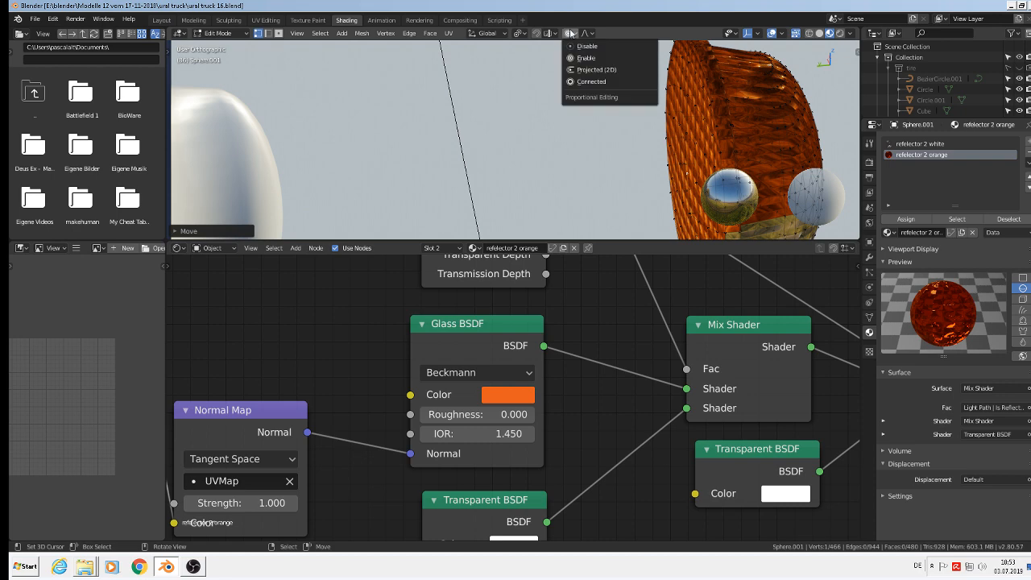
{"action": "left_click", "coordinate": [583, 46]}
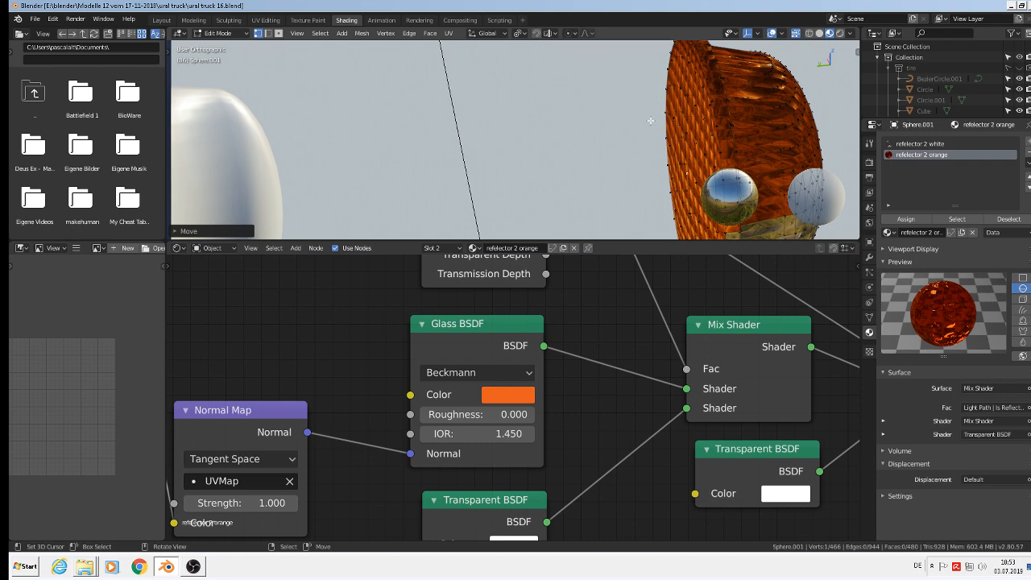
Step: Select the lens's rear vertices and add a third material slot containing the existing "mirrow" material
{"action": "middle_click_drag", "start_coordinate": [688, 170], "coordinate": [650, 165]}
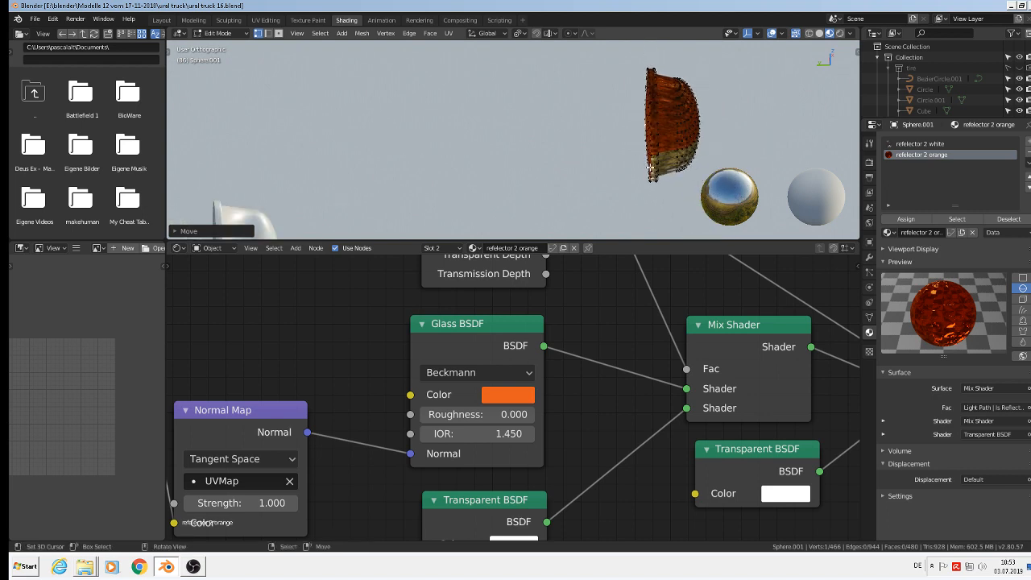
{"action": "left_click_drag", "start_coordinate": [656, 213], "coordinate": [606, 59]}
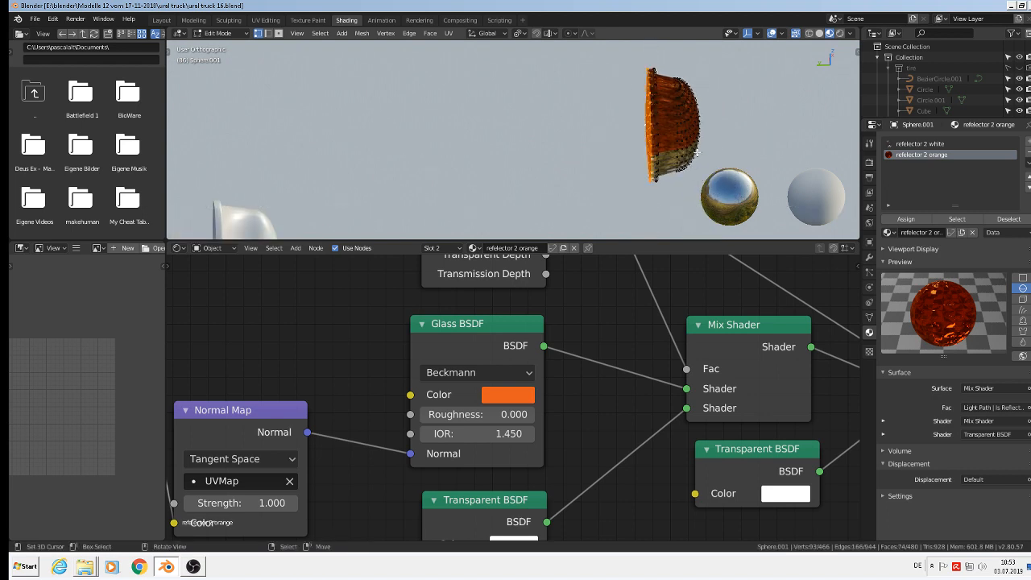
{"action": "middle_click_drag", "start_coordinate": [698, 153], "coordinate": [752, 166]}
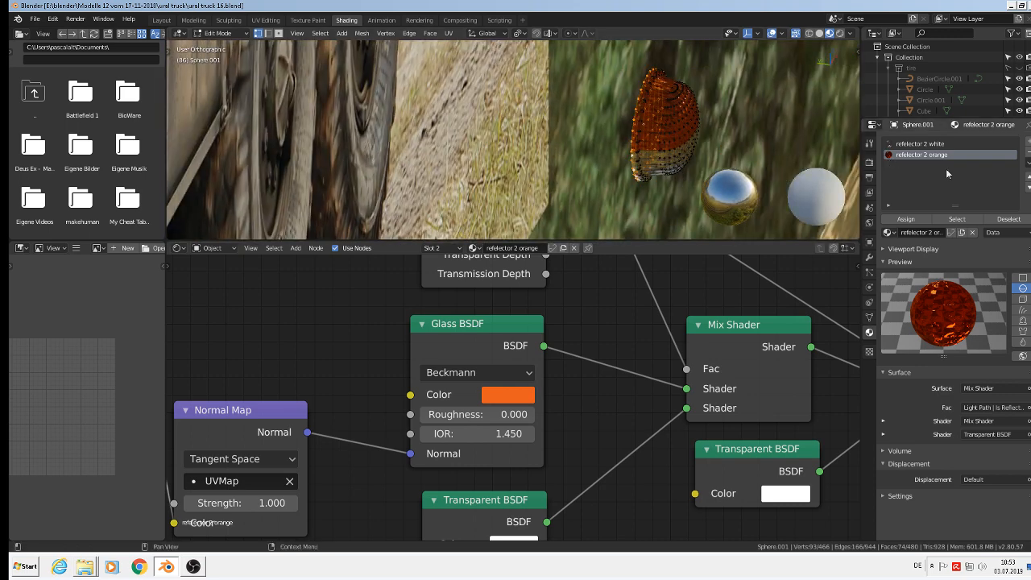
{"action": "left_click", "coordinate": [1027, 141]}
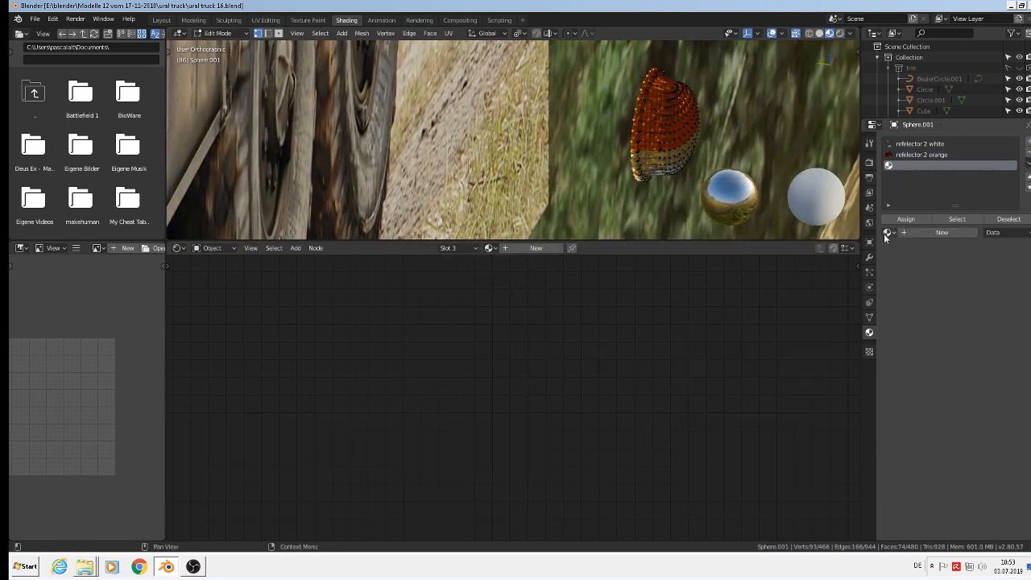
{"action": "left_click", "coordinate": [889, 232]}
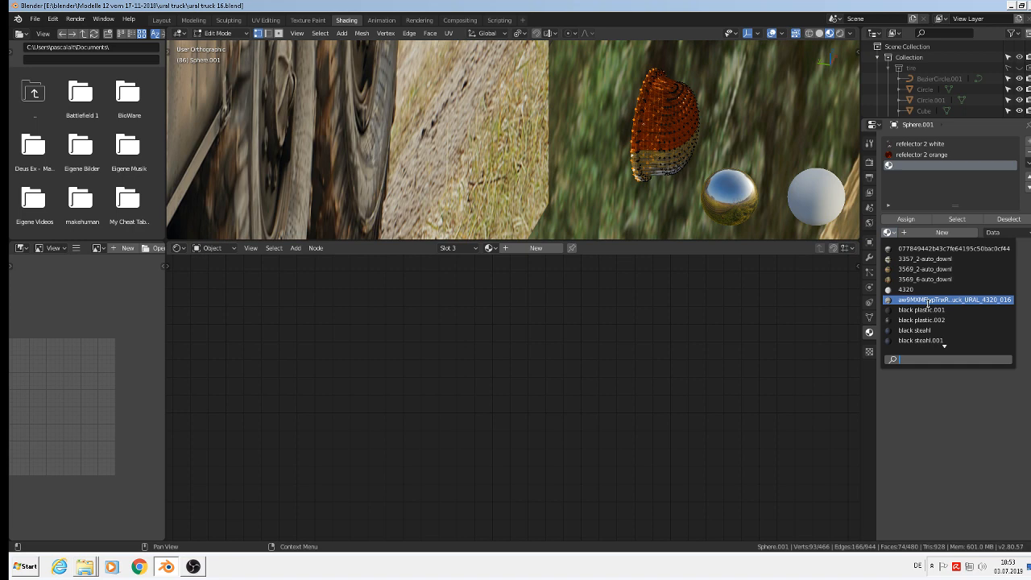
{"action": "type", "text": "sil"}
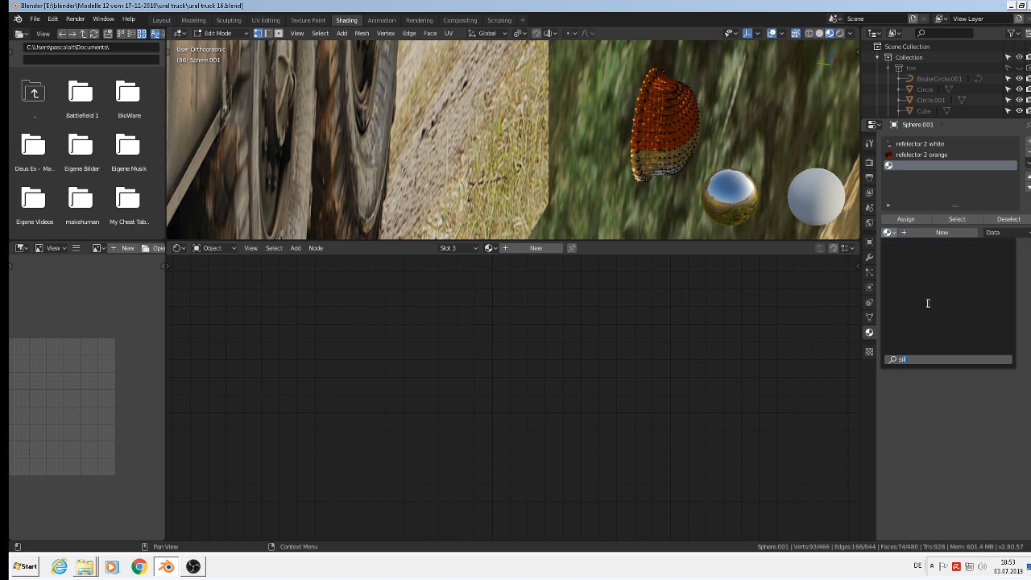
{"action": "key", "text": "BackSpace"}
{"action": "key", "text": "BackSpace"}
{"action": "key", "text": "BackSpace"}
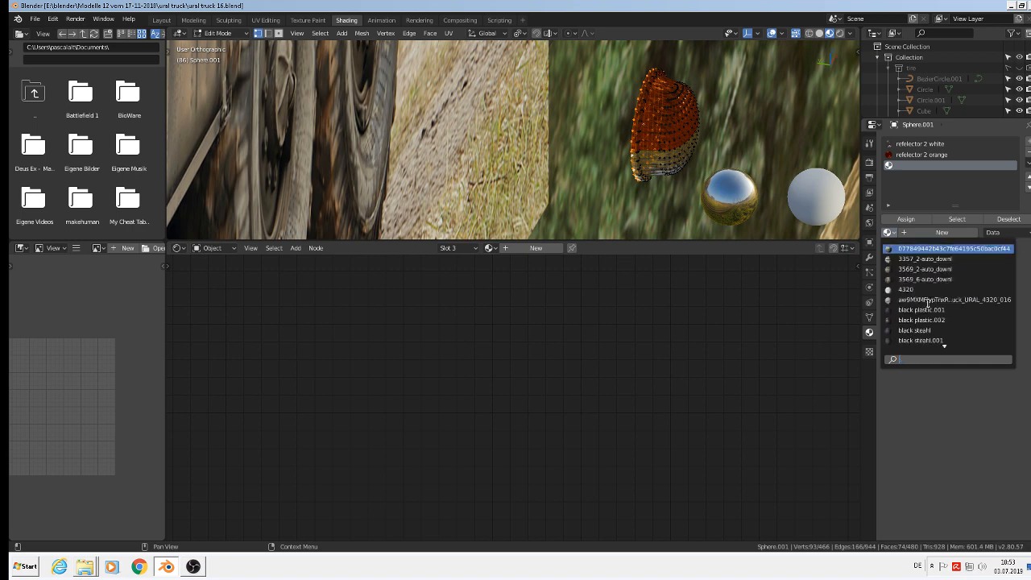
{"action": "type", "text": "mirr"}
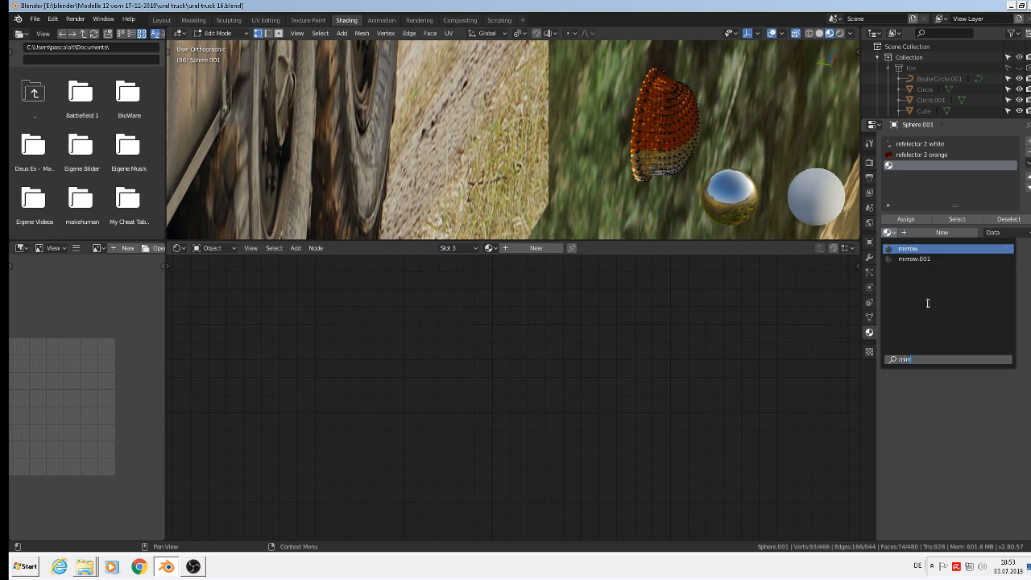
{"action": "left_click", "coordinate": [915, 249]}
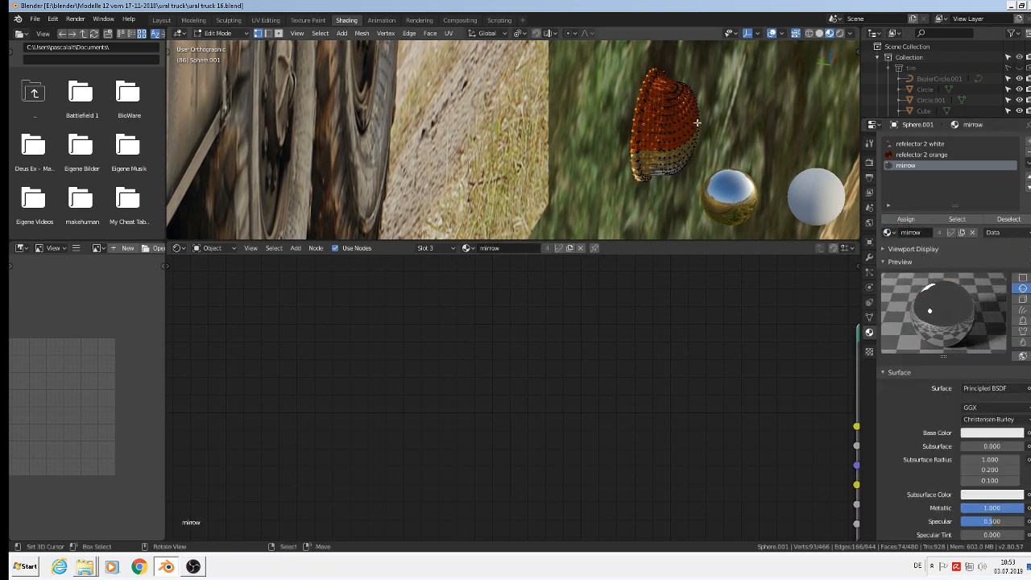
Step: Leave Edit Mode and compare the lens from the front with the turn signals in the truck reference photo
{"action": "key", "text": "Tab"}
{"action": "middle_click_drag", "start_coordinate": [704, 134], "coordinate": [630, 147]}
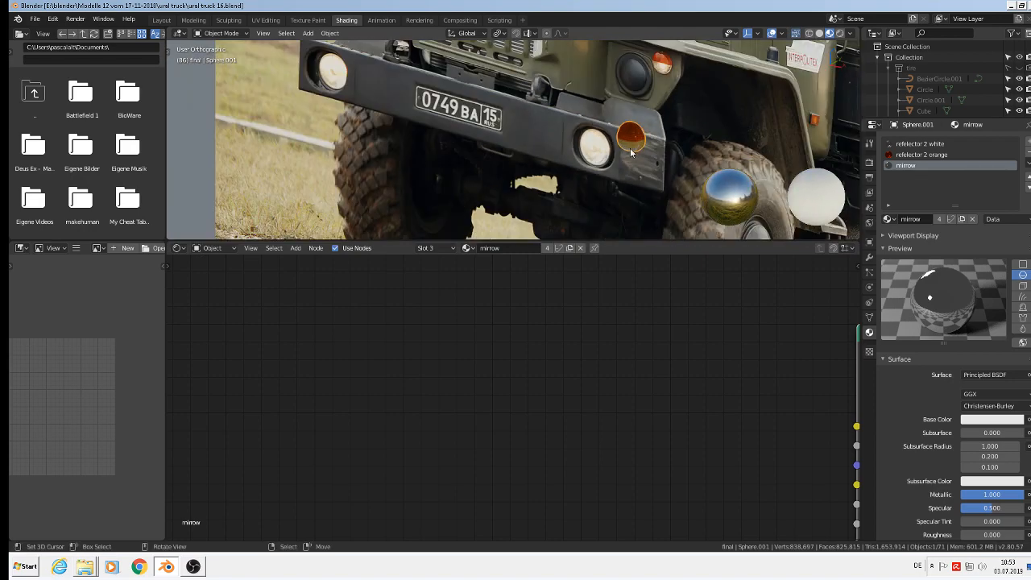
{"action": "key", "text": "KP_1"}
{"action": "scroll", "coordinate": [630, 145], "scroll_direction": "up", "scroll_amount": 4}
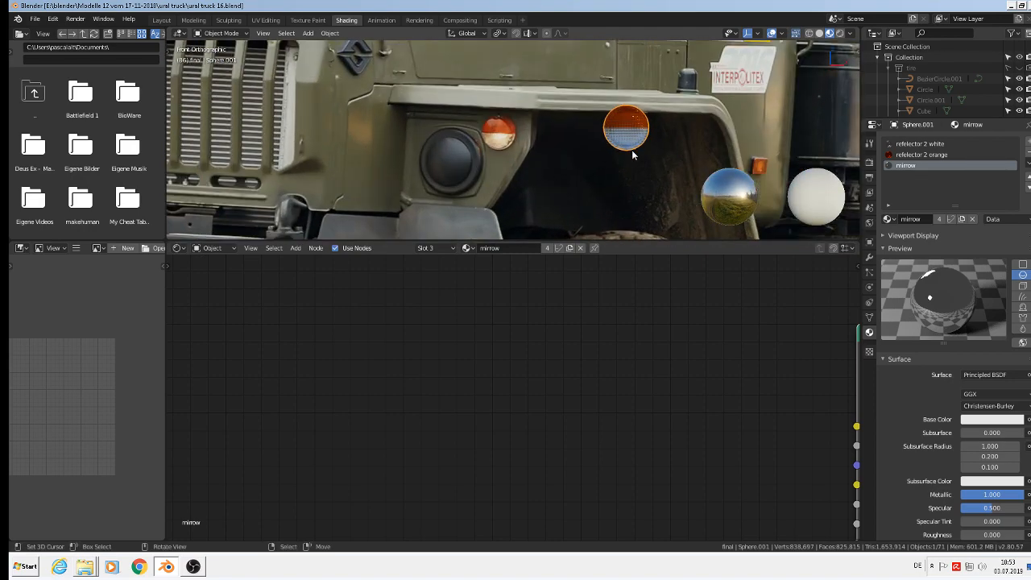
{"action": "scroll", "coordinate": [631, 150], "scroll_direction": "down", "scroll_amount": 3}
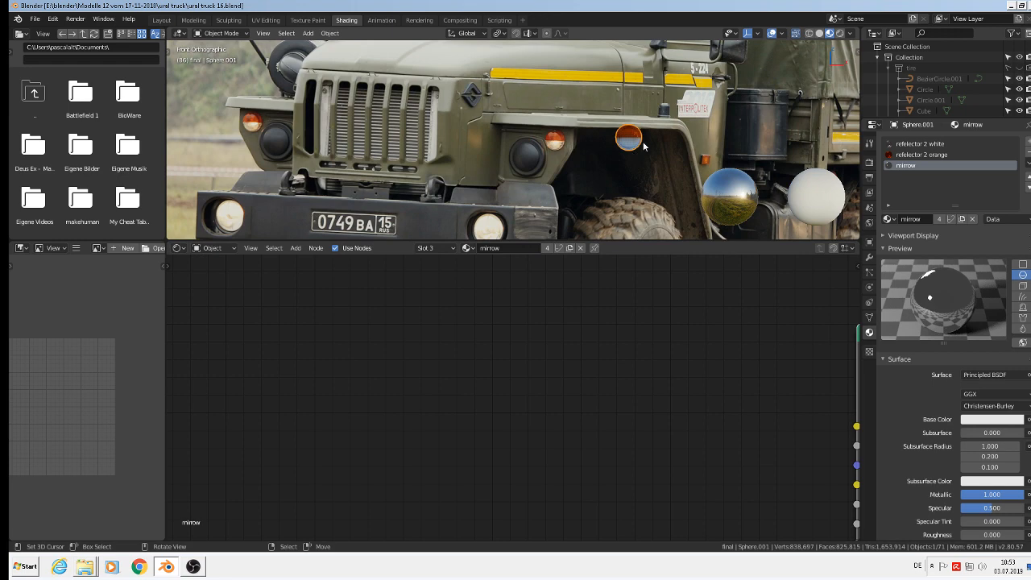
{"action": "scroll", "coordinate": [644, 146], "scroll_direction": "down", "scroll_amount": 6}
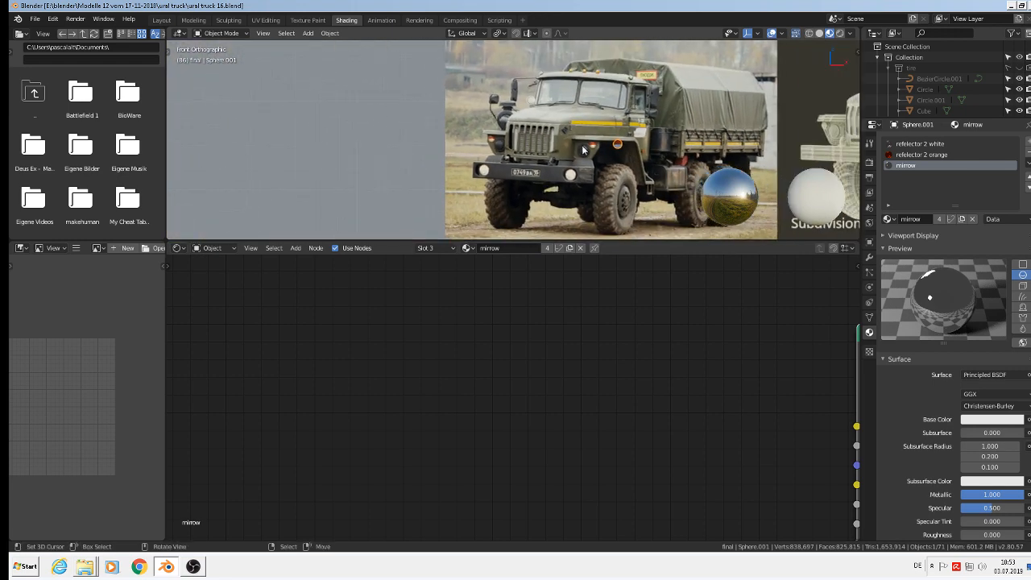
{"action": "scroll", "coordinate": [681, 164], "scroll_direction": "down", "scroll_amount": 3}
{"action": "scroll", "coordinate": [729, 181], "scroll_direction": "down", "scroll_amount": 4}
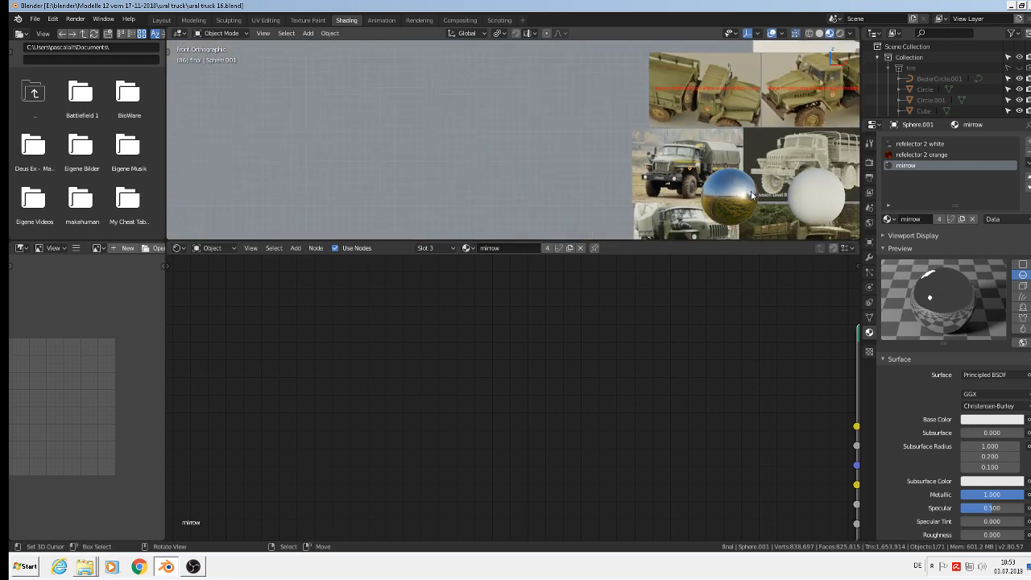
{"action": "scroll", "coordinate": [546, 126], "scroll_direction": "up", "scroll_amount": 2}
Step: Switch to the Modeling workspace and, in Object Mode, move the lens to the truck model, about 4.89 m along X and -2.03 m along Z
{"action": "left_click", "coordinate": [194, 20]}
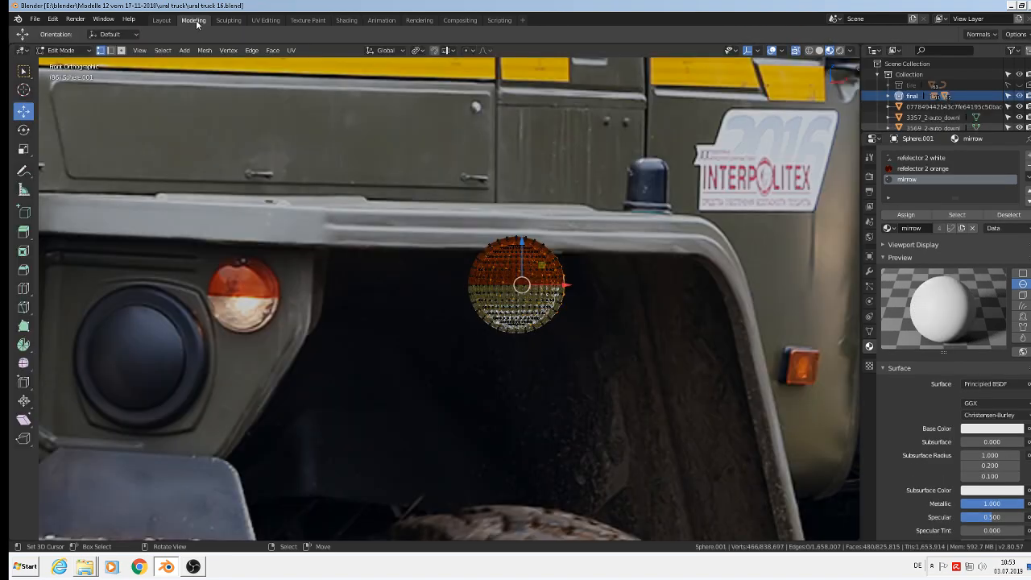
{"action": "scroll", "coordinate": [378, 152], "scroll_direction": "down", "scroll_amount": 8}
{"action": "key", "text": "Tab"}
{"action": "scroll", "coordinate": [600, 290], "scroll_direction": "down", "scroll_amount": 3}
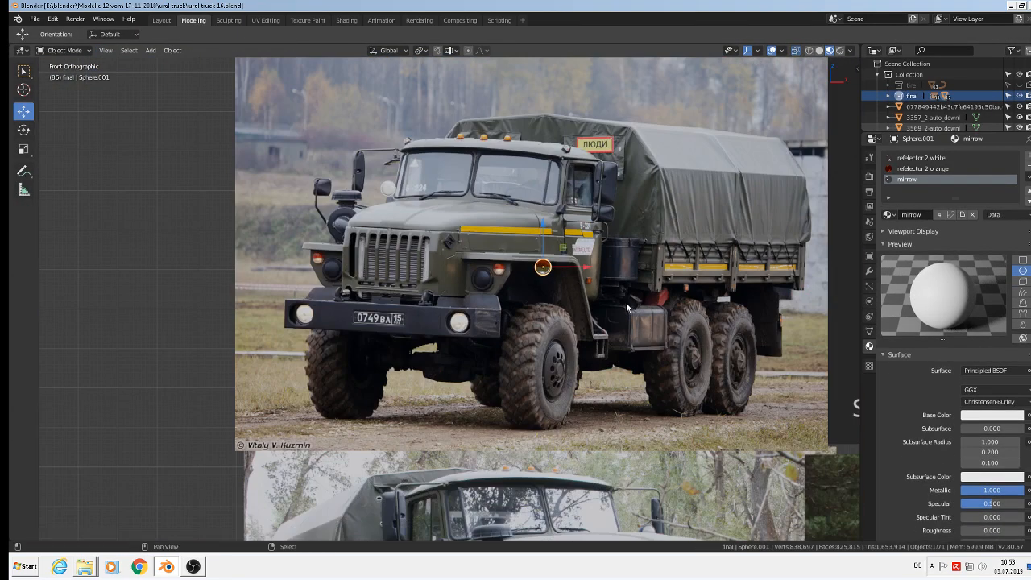
{"action": "scroll", "coordinate": [629, 361], "scroll_direction": "down", "scroll_amount": 10}
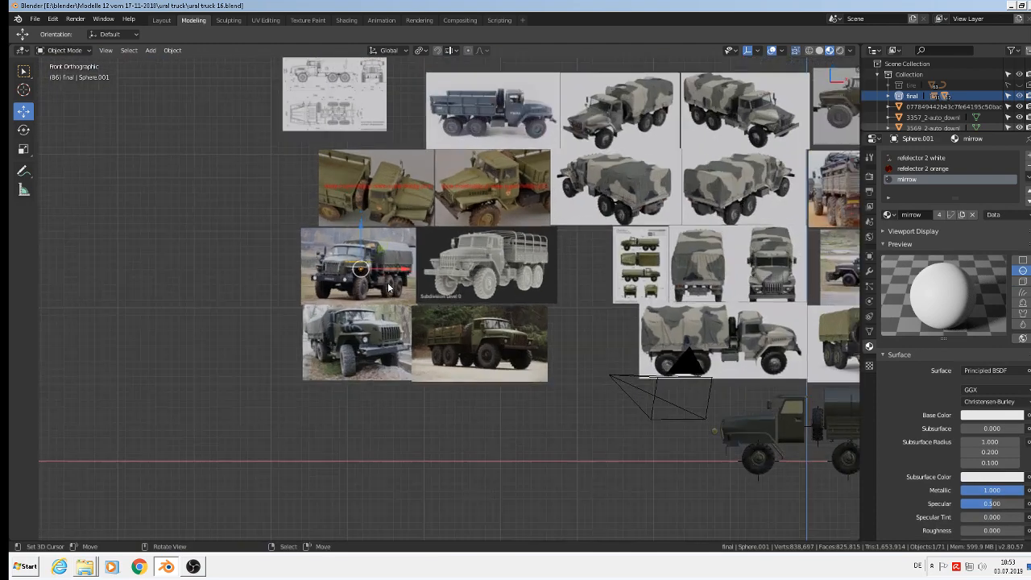
{"action": "left_click_drag", "start_coordinate": [360, 268], "coordinate": [737, 426]}
Step: Scale the lens uniformly by about 1.911 to suit the truck's front, and deselect everything
{"action": "scroll", "coordinate": [737, 426], "scroll_direction": "up", "scroll_amount": 2}
{"action": "mouse_move", "coordinate": [737, 426]}
{"action": "middle_mouse_down"}
{"action": "mouse_move", "coordinate": [788, 473]}
{"action": "mouse_move", "coordinate": [792, 455]}
{"action": "mouse_move", "coordinate": [737, 440]}
{"action": "middle_mouse_up"}
{"action": "scroll", "coordinate": [737, 440], "scroll_direction": "up", "scroll_amount": 8}
{"action": "key", "text": "s"}
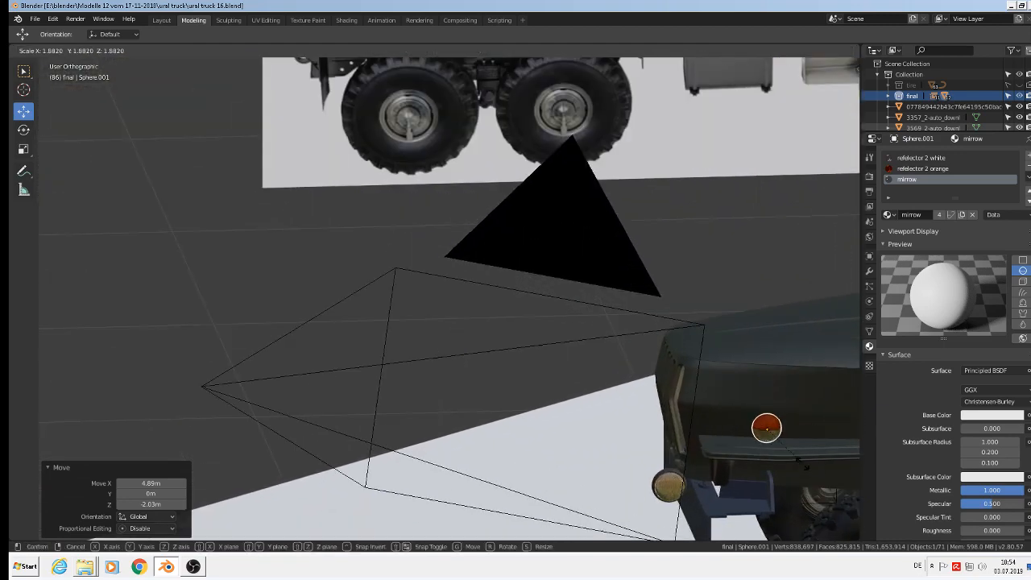
{"action": "left_click", "coordinate": [800, 464]}
{"action": "scroll", "coordinate": [719, 389], "scroll_direction": "down", "scroll_amount": 2}
{"action": "scroll", "coordinate": [718, 389], "scroll_direction": "up", "scroll_amount": 2}
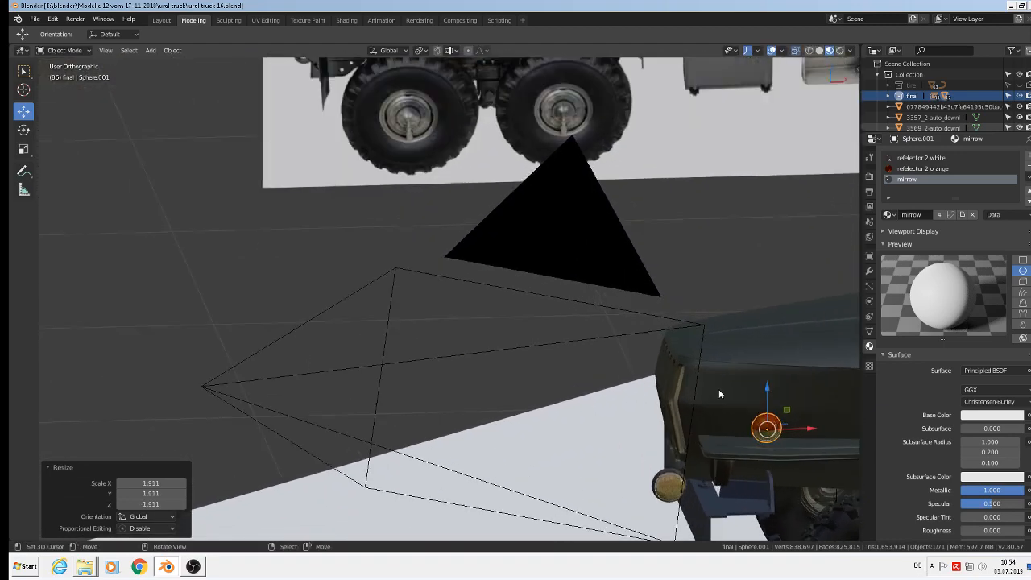
{"action": "key", "text": "a"}
{"action": "scroll", "coordinate": [744, 412], "scroll_direction": "down", "scroll_amount": 2}
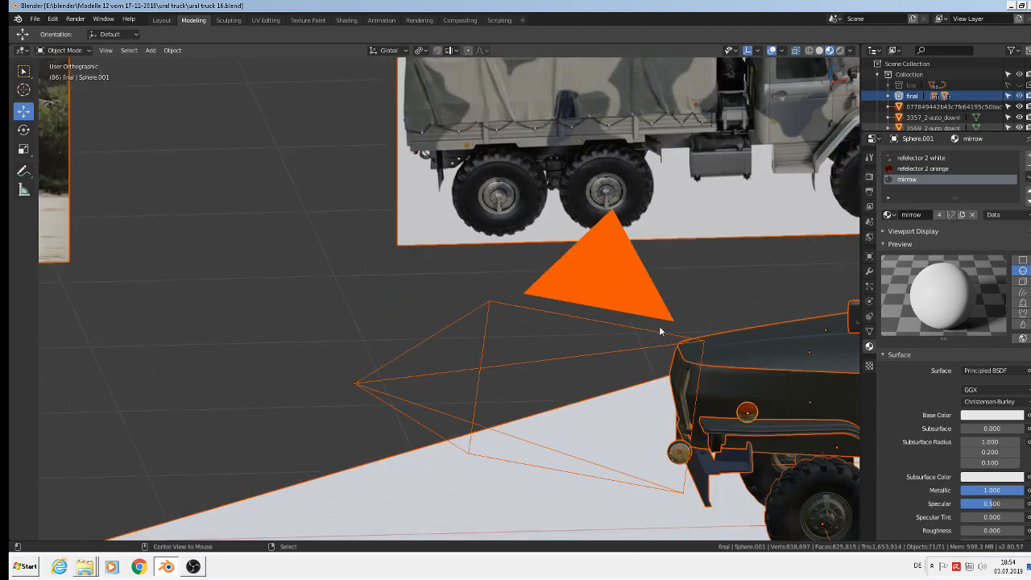
{"action": "key", "text": "alt+a"}
Step: Examine the fender's turn signal and headlight up close in the front-view reference photo of the green truck
{"action": "left_click", "coordinate": [34, 19]}
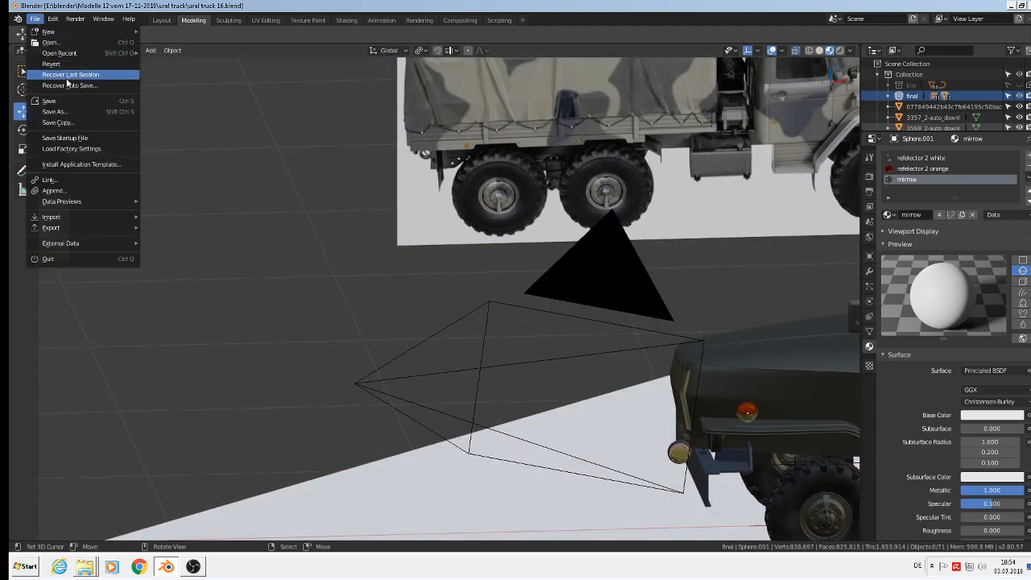
{"action": "middle_click_drag", "start_coordinate": [345, 221], "coordinate": [580, 371], "text": "shift"}
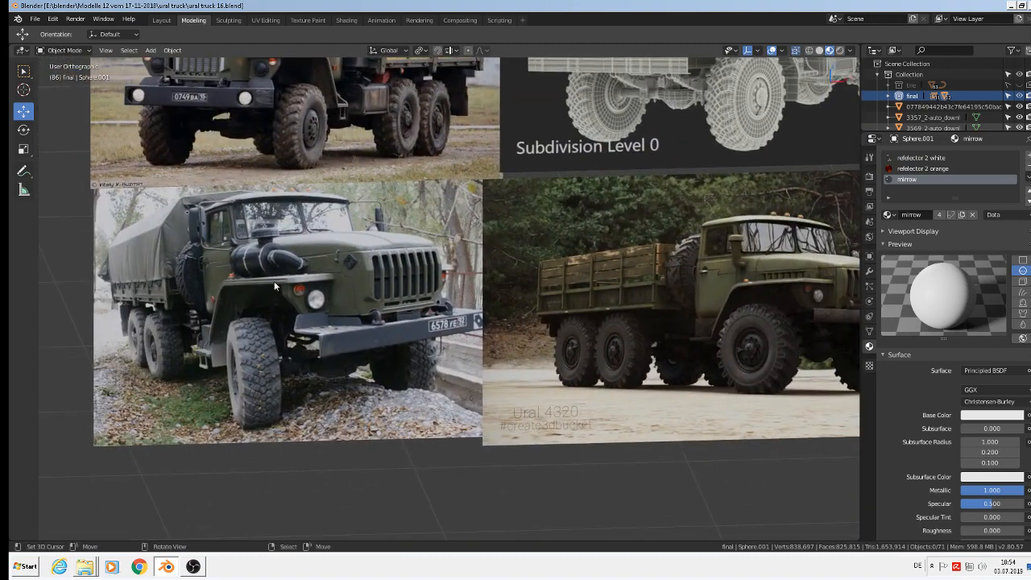
{"action": "key", "text": "KP_1"}
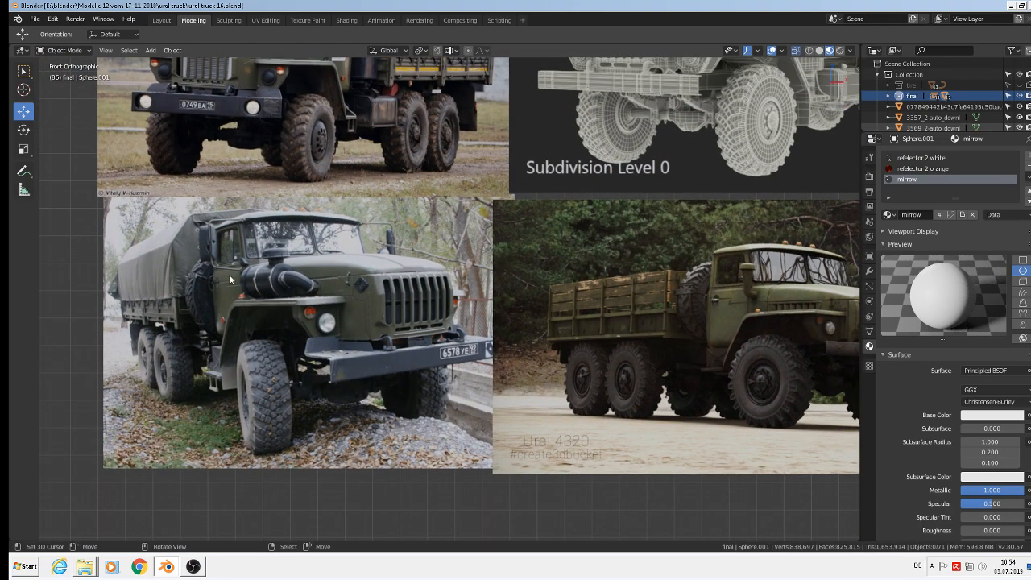
{"action": "scroll", "coordinate": [263, 316], "scroll_direction": "up", "scroll_amount": 6}
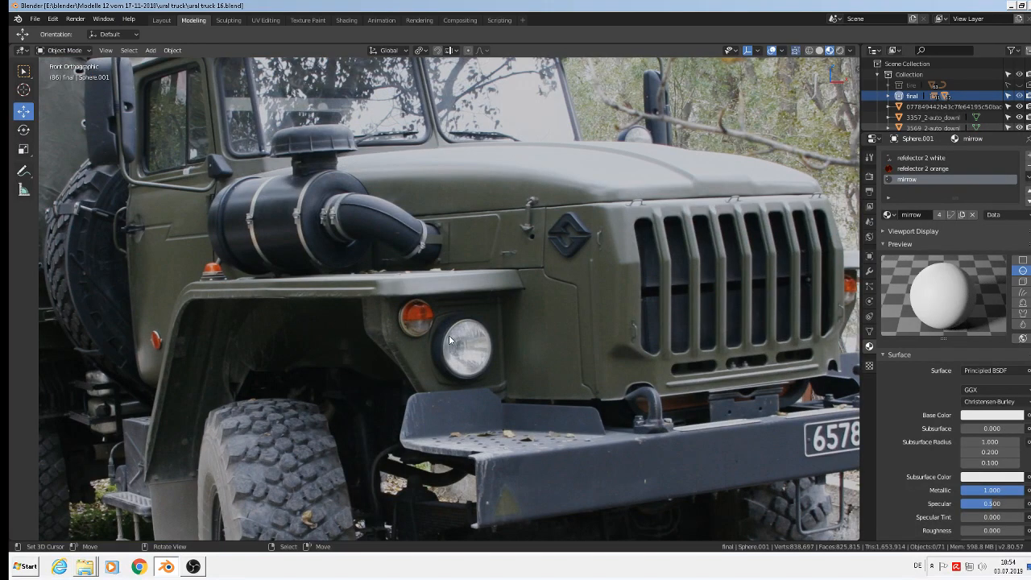
Step: Check the lamps in the truck reference photos, add a plane mesh and rotate it 90° about X
{"action": "scroll", "coordinate": [448, 338], "scroll_direction": "down", "scroll_amount": 5}
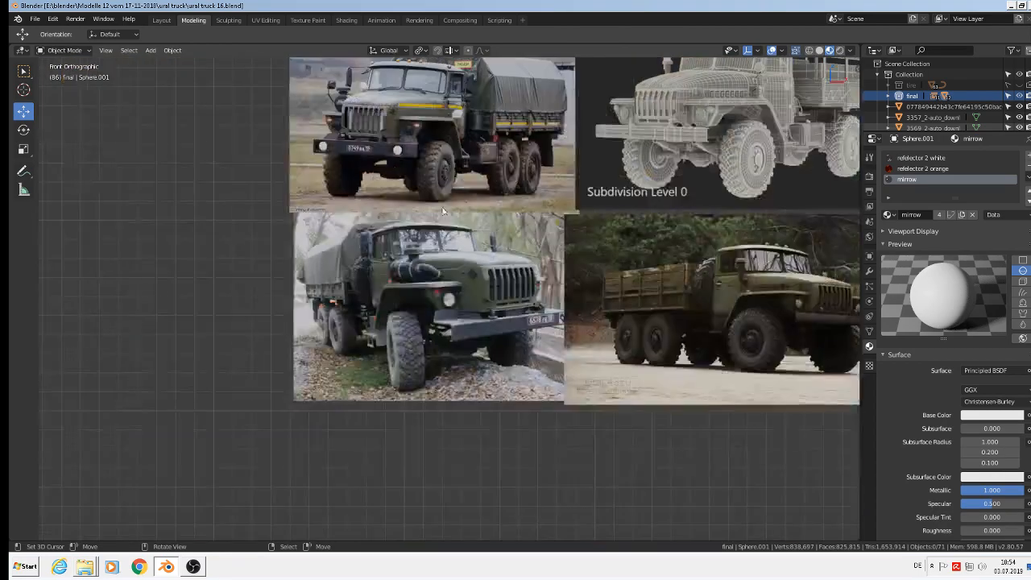
{"action": "scroll", "coordinate": [462, 103], "scroll_direction": "up", "scroll_amount": 6}
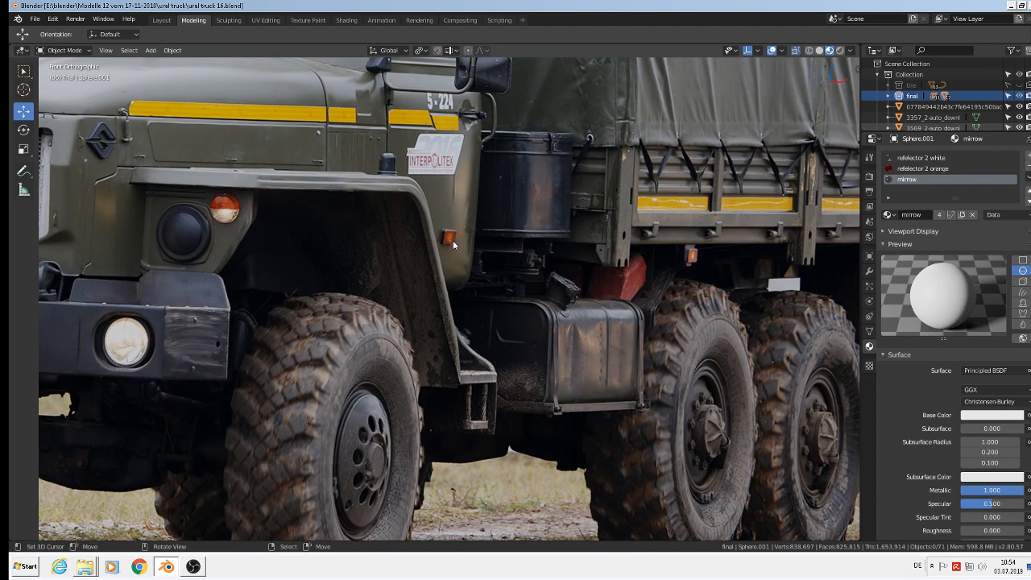
{"action": "scroll", "coordinate": [512, 244], "scroll_direction": "up", "scroll_amount": 2}
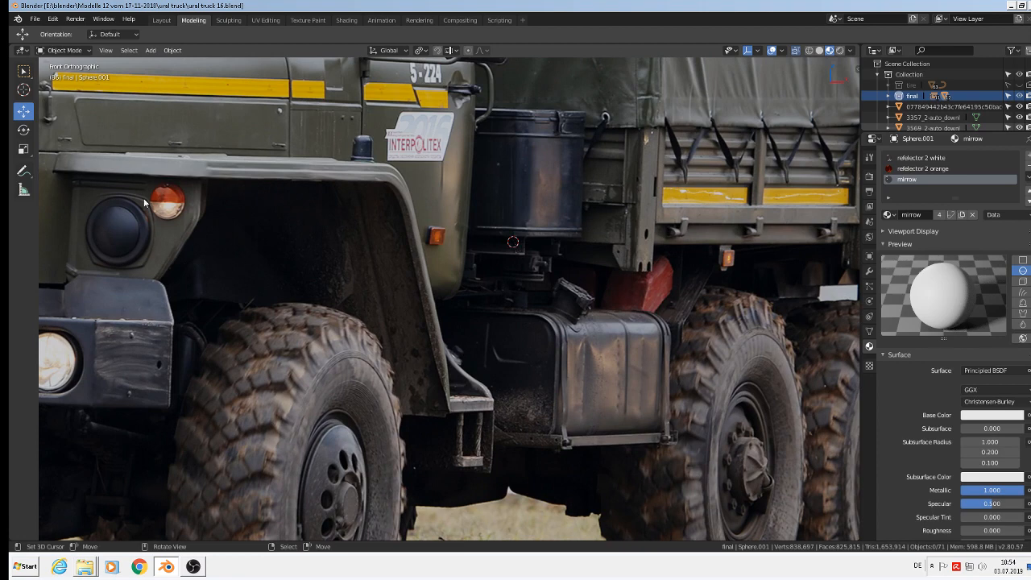
{"action": "left_click", "coordinate": [150, 50]}
{"action": "mouse_move", "coordinate": [152, 62]}
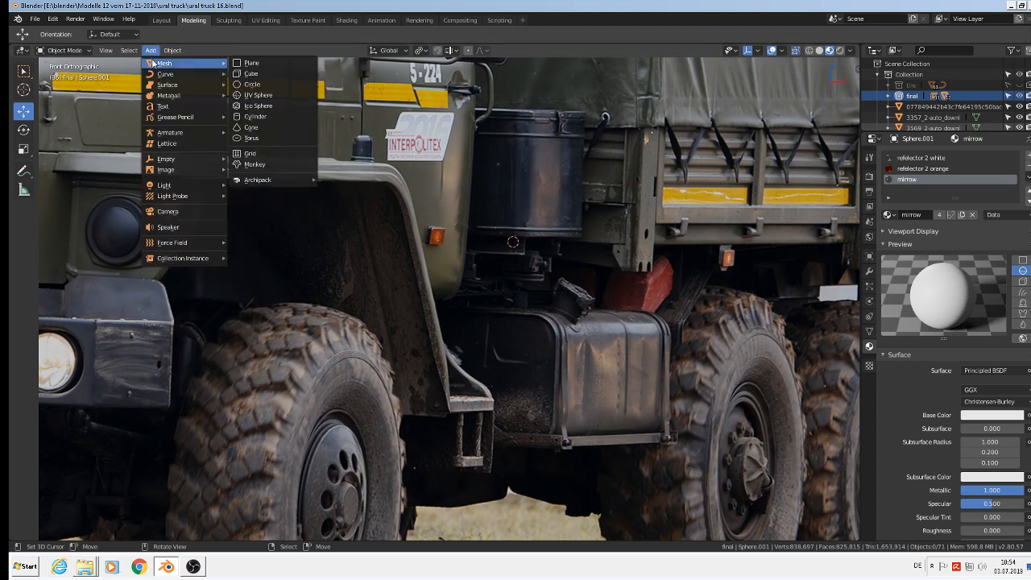
{"action": "left_click", "coordinate": [266, 64]}
{"action": "type", "text": "rx"}
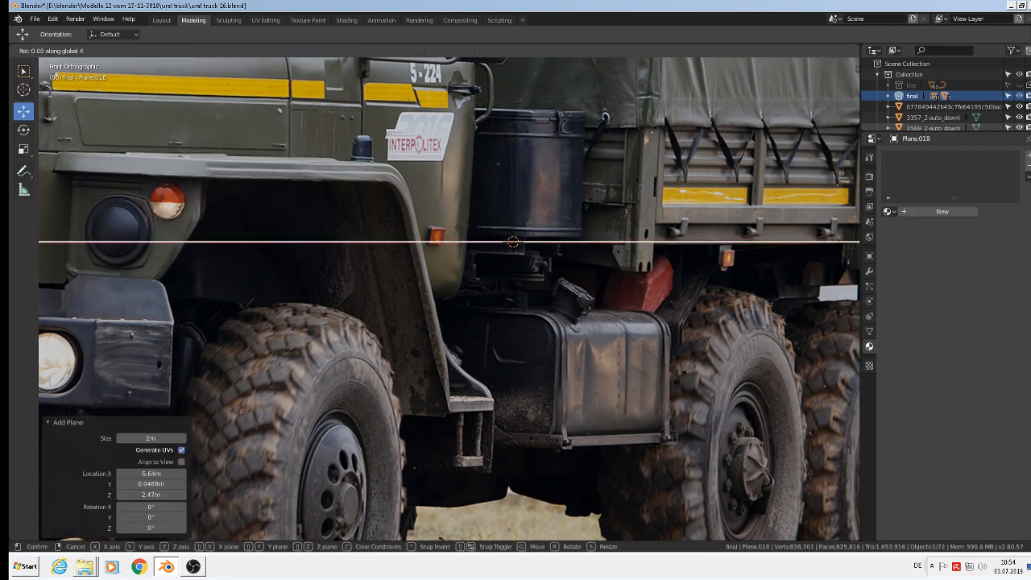
{"action": "type", "text": "90"}
{"action": "key", "text": "Return"}
Step: Scale the plane down by 0.213 and again by 0.271, and move it -0.0758 m along Y
{"action": "key", "text": "s"}
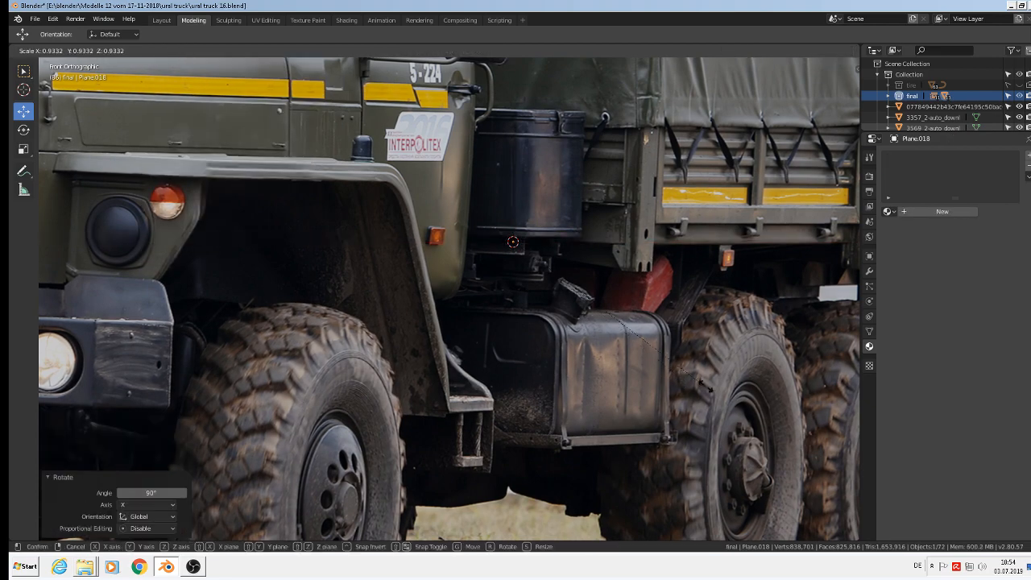
{"action": "left_click", "coordinate": [610, 326]}
{"action": "key", "text": "s"}
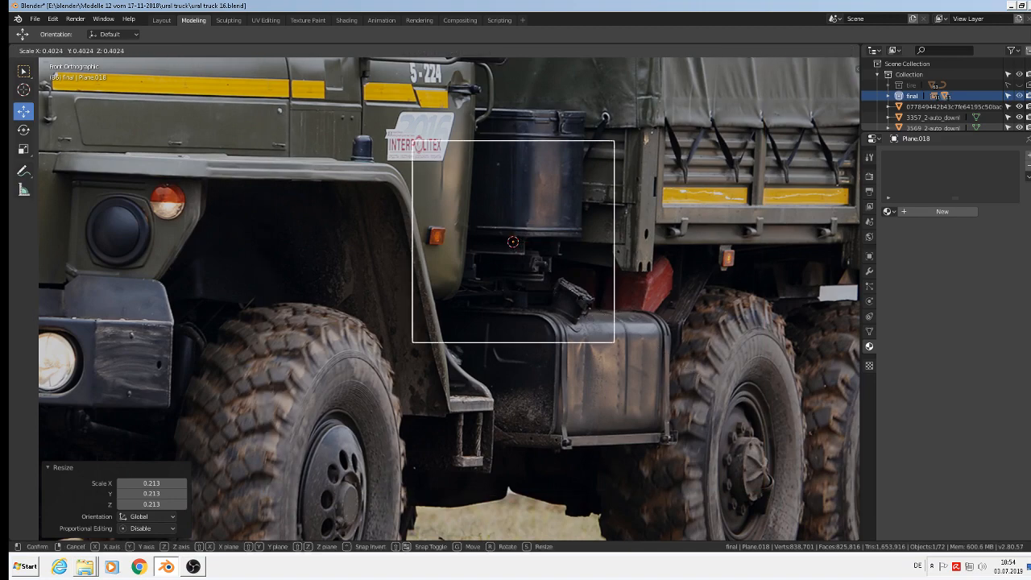
{"action": "left_click", "coordinate": [570, 292]}
{"action": "middle_click_drag", "start_coordinate": [439, 344], "coordinate": [483, 298]}
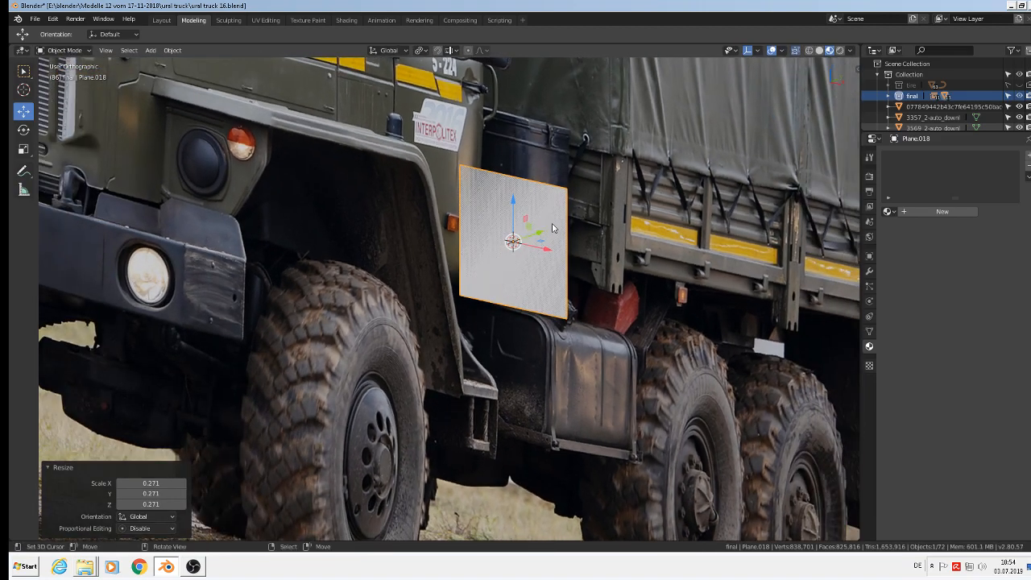
{"action": "key", "text": "g"}
{"action": "left_click", "coordinate": [492, 260]}
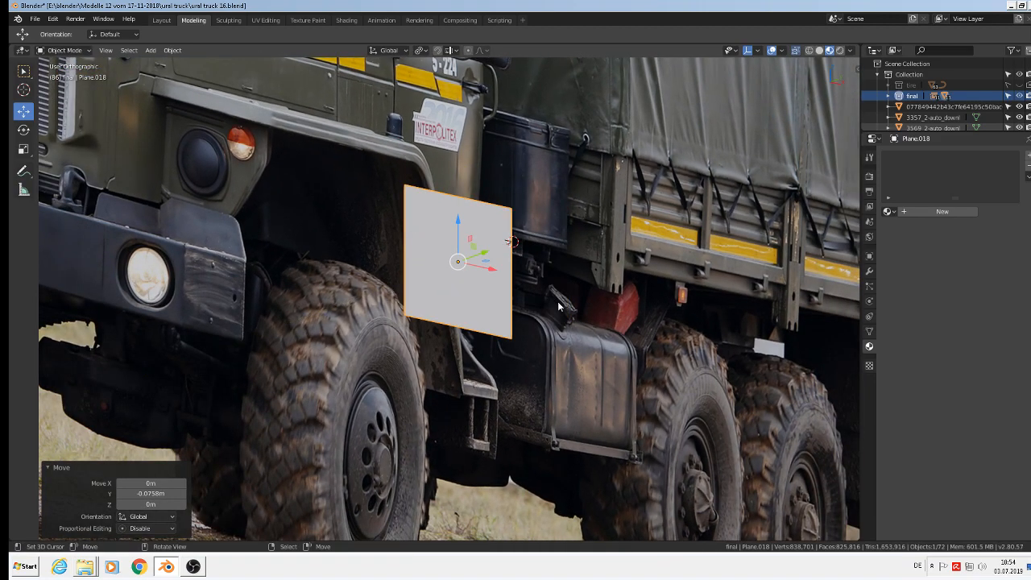
Step: Shape the plane into a small rectangle by scaling Z by 0.493, all axes by 0.262 and X by 0.918
{"action": "key", "text": "KP_1"}
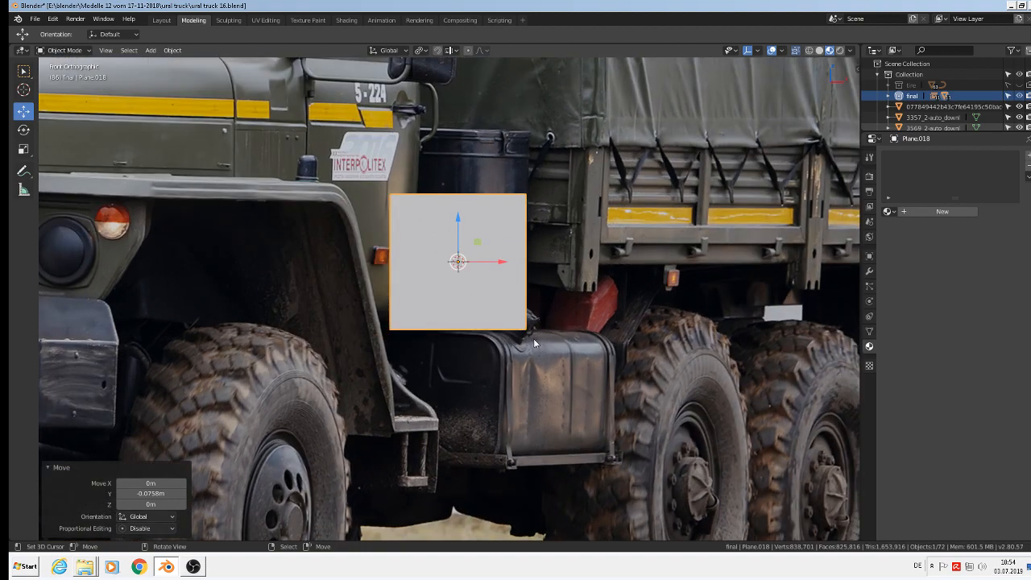
{"action": "key", "text": "s"}
{"action": "key", "text": "z"}
{"action": "left_click", "coordinate": [499, 301]}
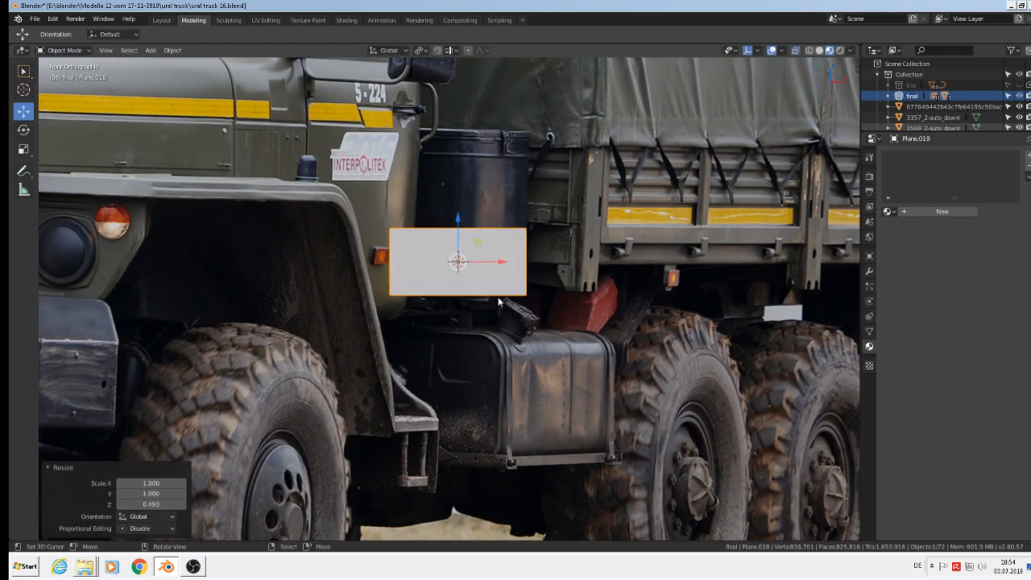
{"action": "key", "text": "s"}
{"action": "left_click", "coordinate": [476, 291]}
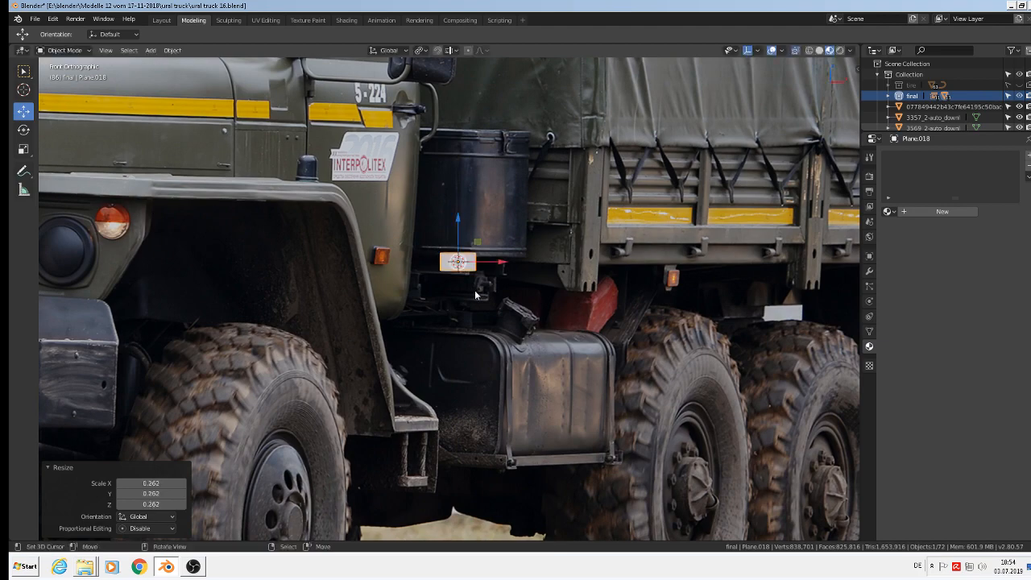
{"action": "scroll", "coordinate": [474, 291], "scroll_direction": "up", "scroll_amount": 3}
{"action": "key", "text": "s"}
{"action": "key", "text": "x"}
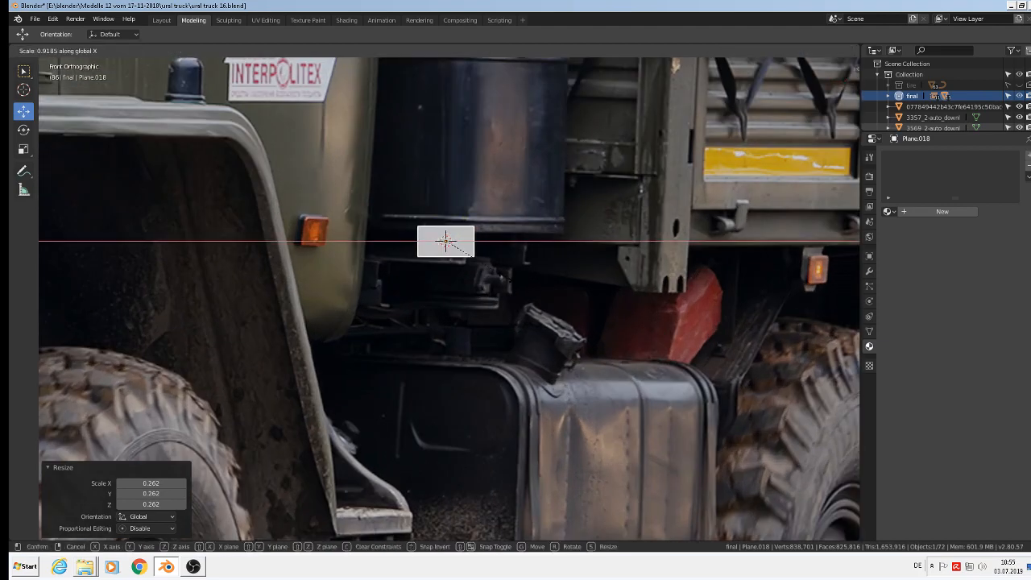
{"action": "left_click", "coordinate": [474, 257]}
Step: Extrude the plane's face 0.0025 m along Y to form a thin plate
{"action": "scroll", "coordinate": [430, 238], "scroll_direction": "up", "scroll_amount": 3}
{"action": "middle_click_drag", "start_coordinate": [430, 238], "coordinate": [465, 253]}
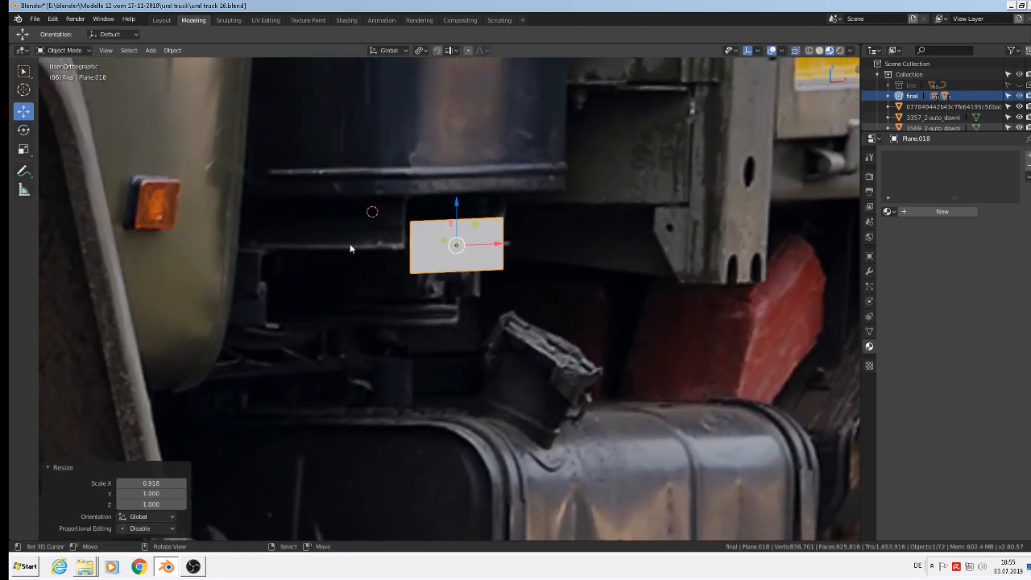
{"action": "middle_click_drag", "start_coordinate": [280, 236], "coordinate": [432, 272]}
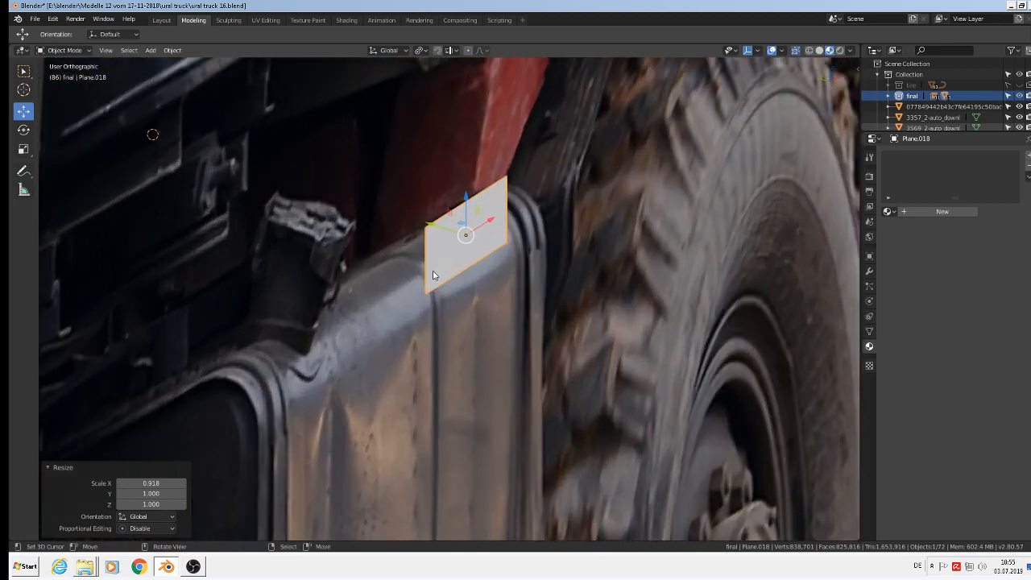
{"action": "key", "text": "Tab"}
{"action": "key", "text": "e"}
{"action": "right_click", "coordinate": [433, 271]}
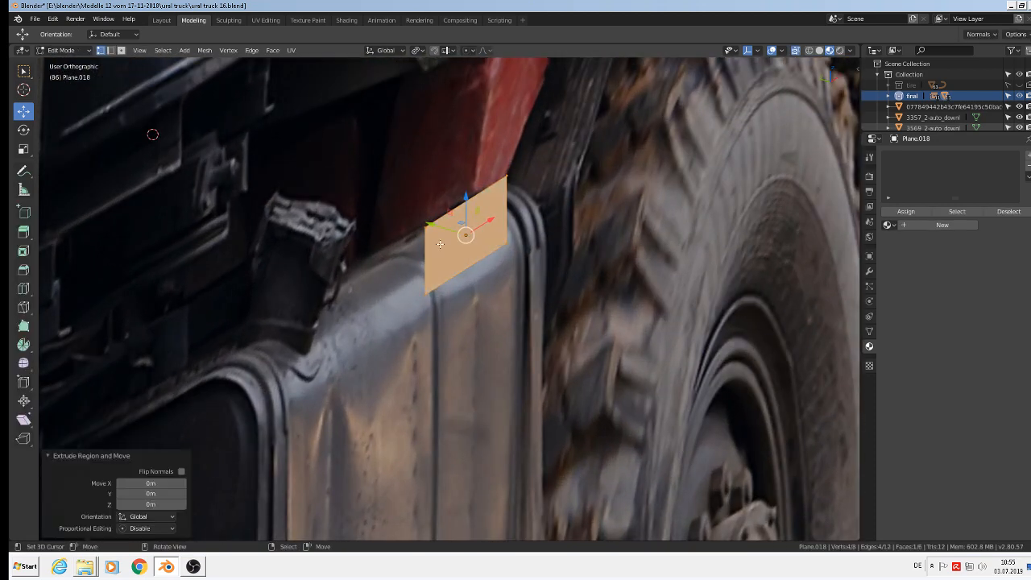
{"action": "left_click_drag", "start_coordinate": [431, 226], "coordinate": [419, 221]}
{"action": "middle_click_drag", "start_coordinate": [419, 221], "coordinate": [411, 269]}
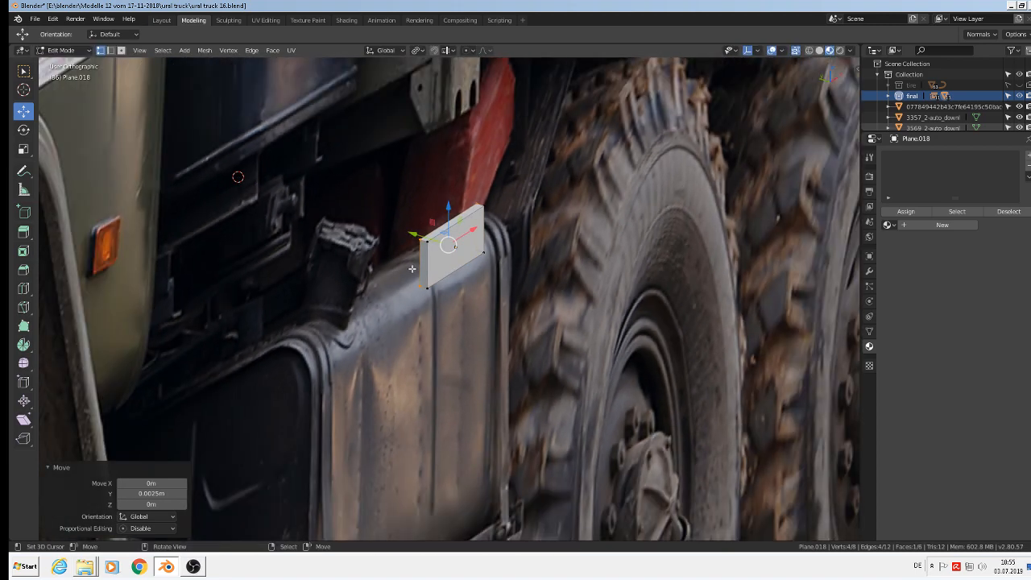
Step: Extrude the back face in place, scale it up by about 1.2, and extrude this rim 0.00275 m along Y
{"action": "key", "text": "e"}
{"action": "right_click", "coordinate": [464, 299]}
{"action": "key", "text": "s"}
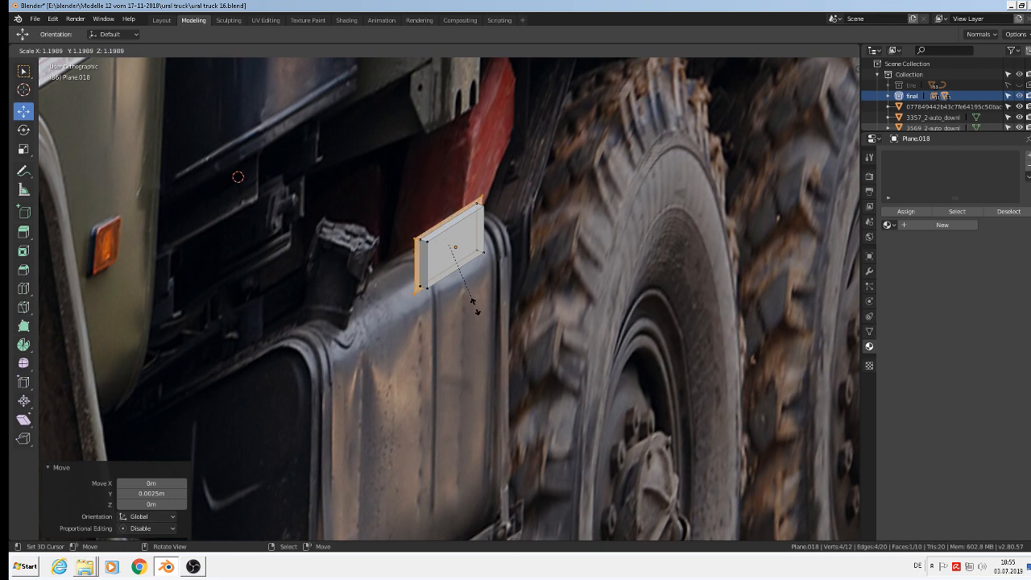
{"action": "right_click", "coordinate": [474, 306]}
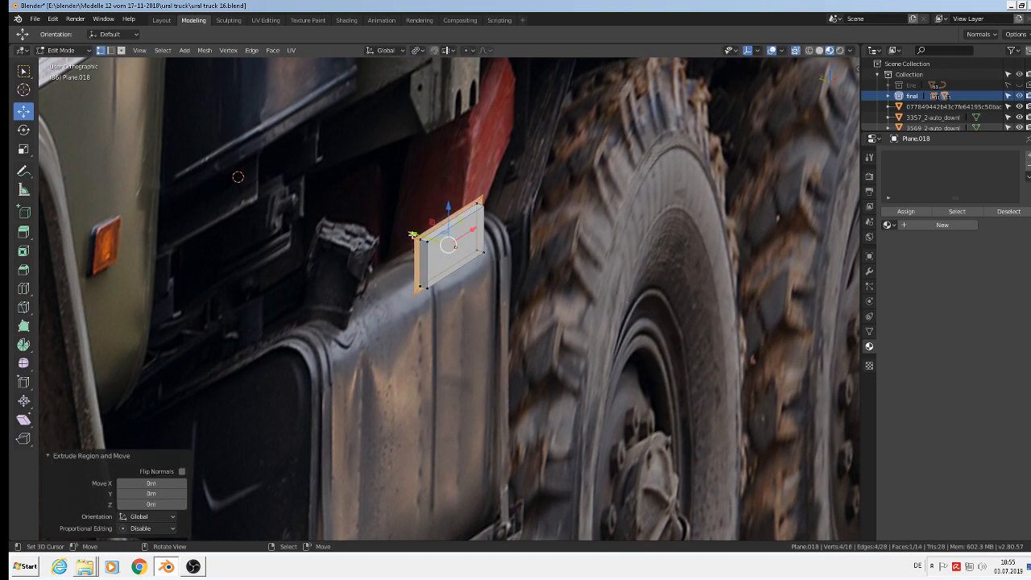
{"action": "key", "text": "g"}
{"action": "key", "text": "y"}
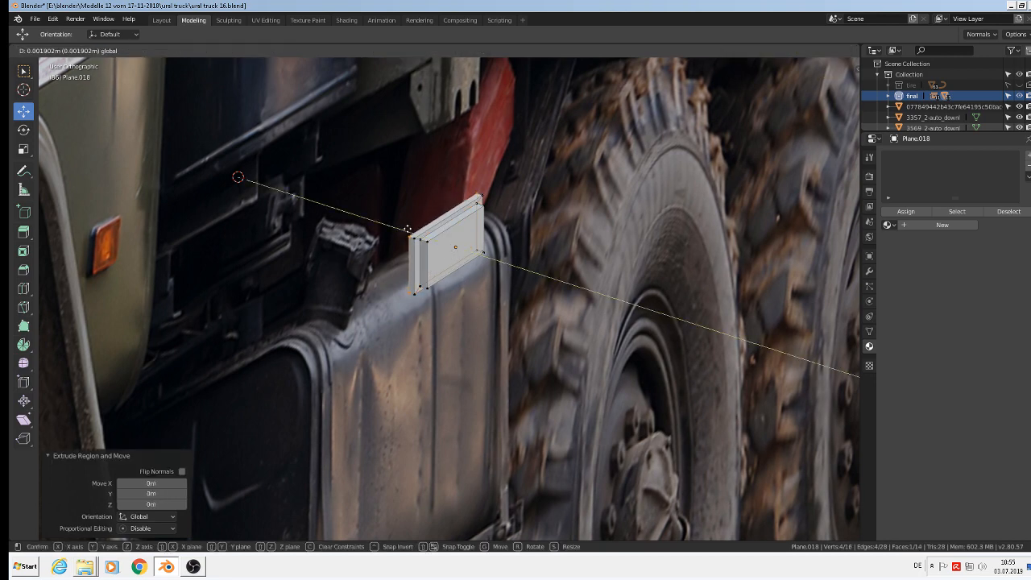
{"action": "left_click", "coordinate": [407, 229]}
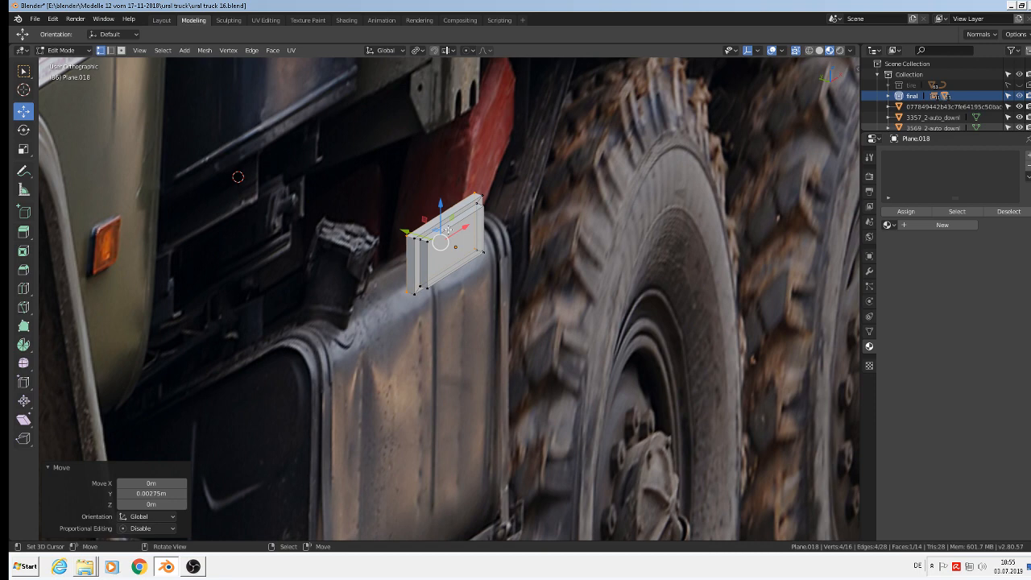
Step: Try a 3-segment bevel about 0.026 m wide on all edges of the plate and rim
{"action": "scroll", "coordinate": [442, 246], "scroll_direction": "up", "scroll_amount": 5}
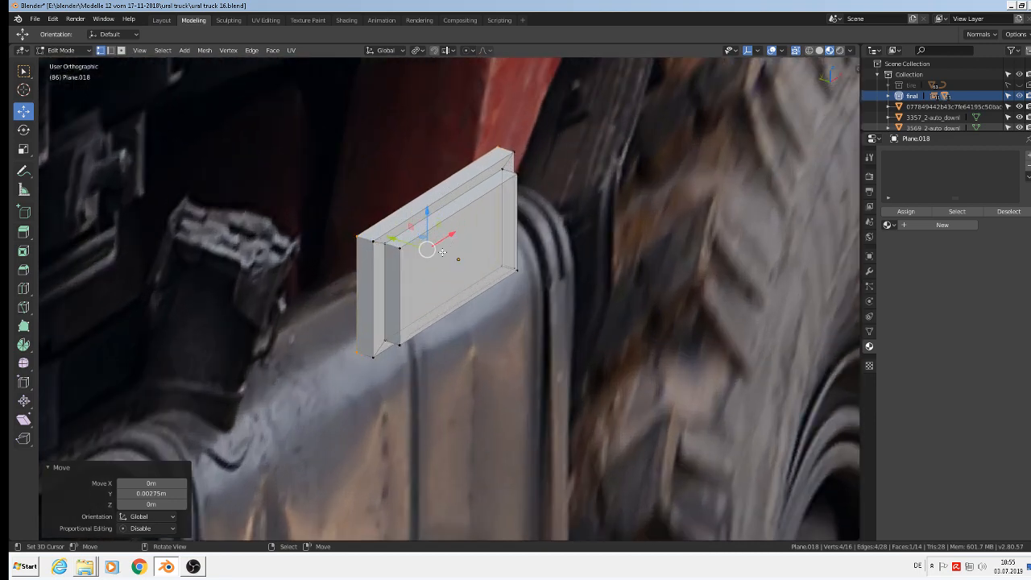
{"action": "scroll", "coordinate": [423, 264], "scroll_direction": "up", "scroll_amount": 1}
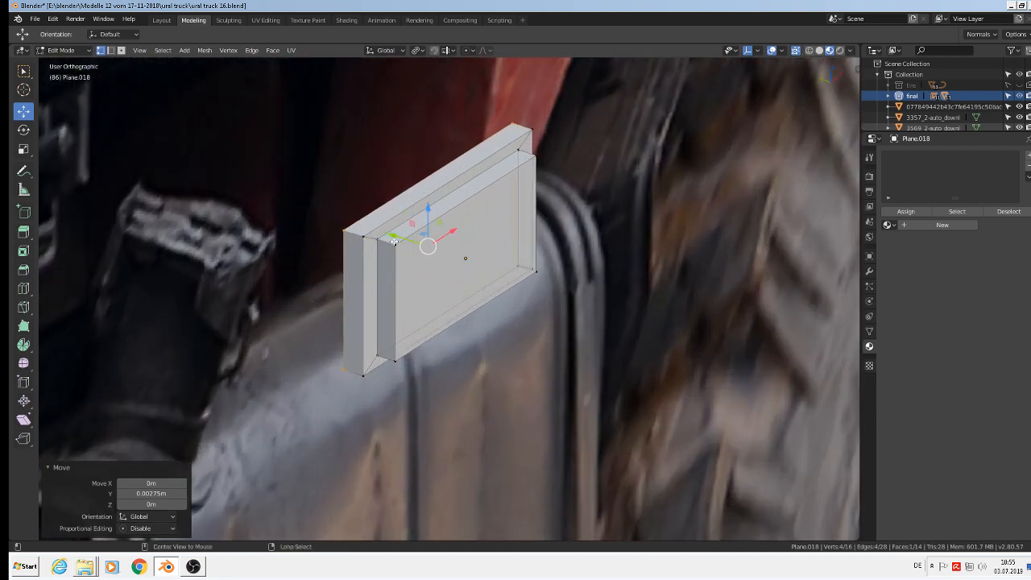
{"action": "right_click", "coordinate": [397, 244], "text": "alt+shift"}
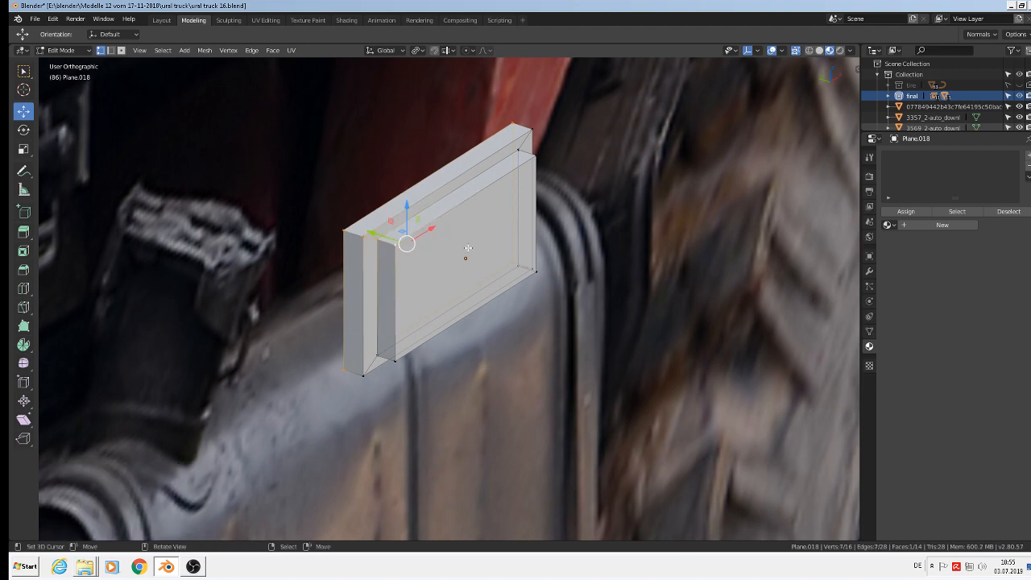
{"action": "key", "text": "a"}
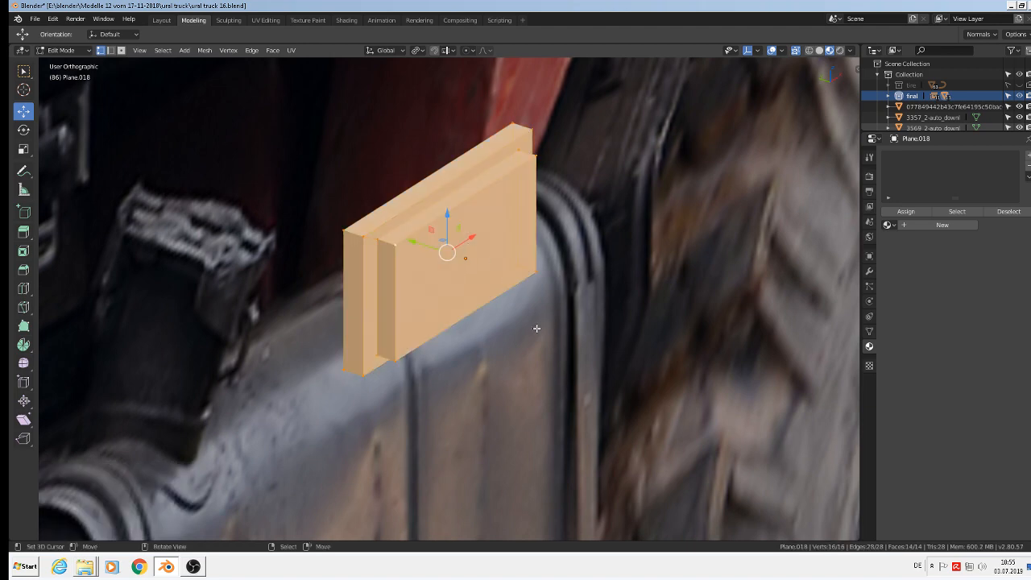
{"action": "key", "text": "ctrl+b"}
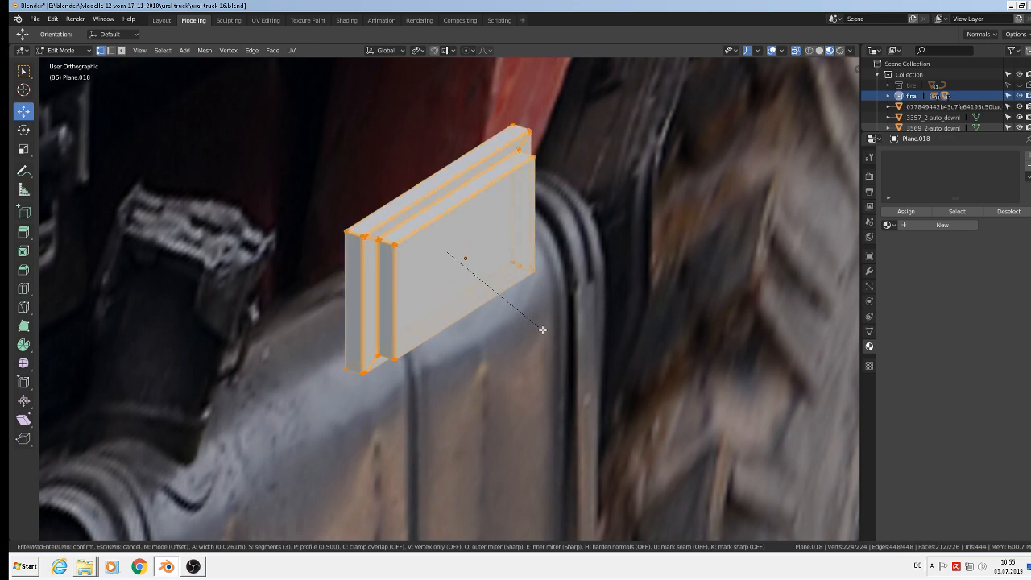
{"action": "left_click", "coordinate": [542, 330]}
{"action": "key", "text": "Tab"}
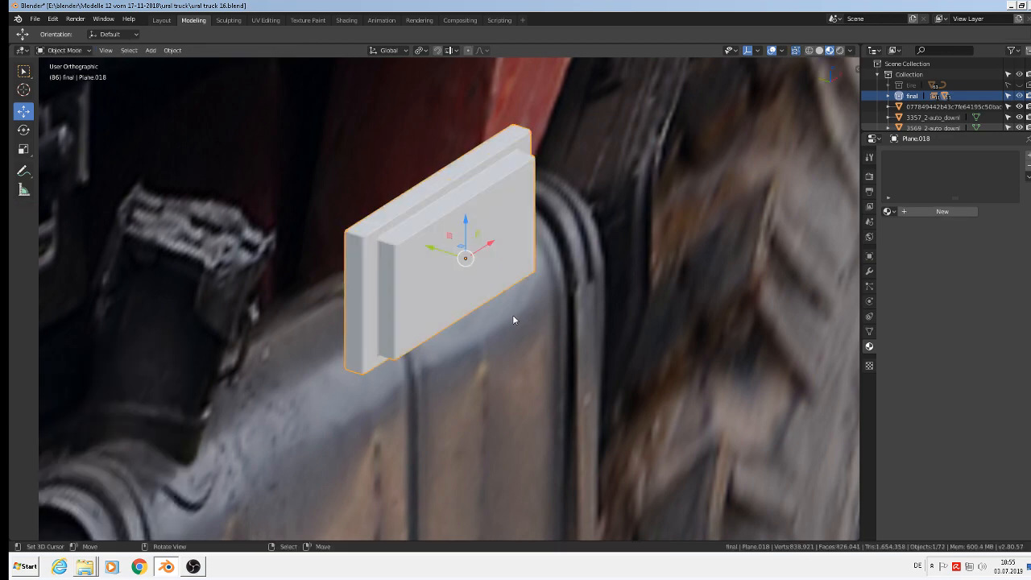
{"action": "middle_click_drag", "start_coordinate": [512, 314], "coordinate": [405, 274]}
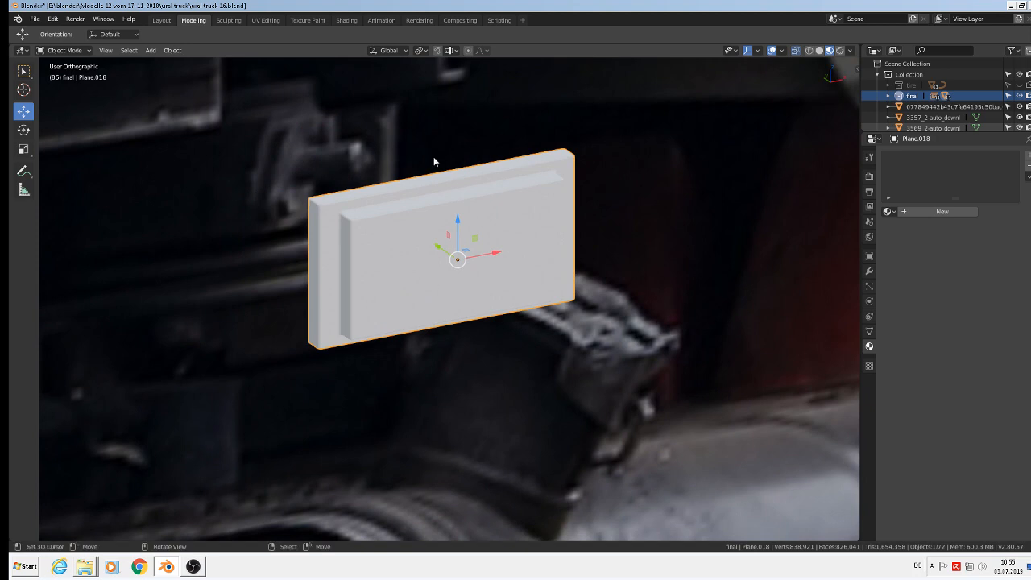
{"action": "scroll", "coordinate": [330, 232], "scroll_direction": "down", "scroll_amount": 5}
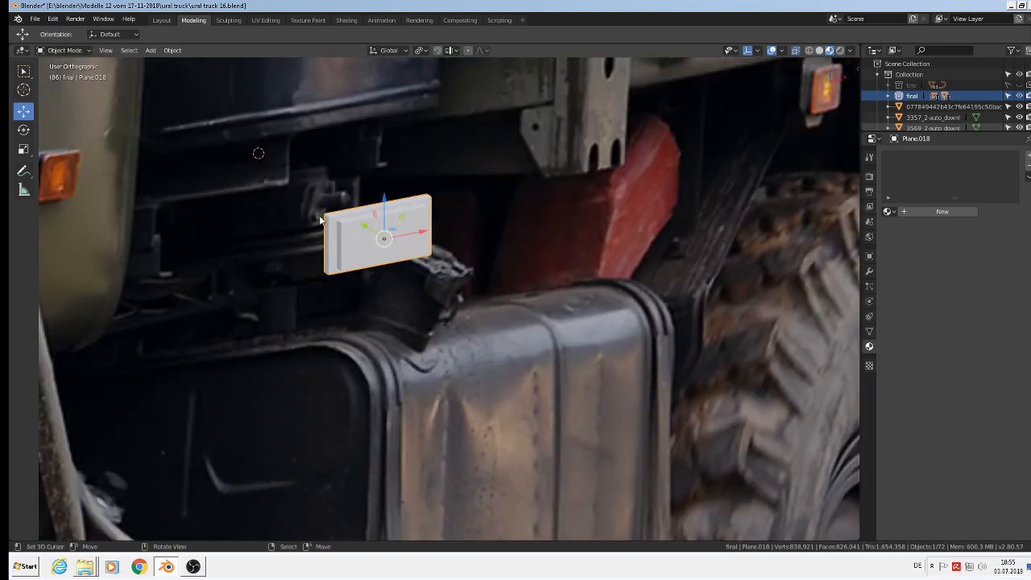
Step: Undo the bevel across all edges of the plate in Edit Mode
{"action": "key", "text": "ctrl"}
{"action": "key", "text": "Tab"}
{"action": "key", "text": "KP_Decimal"}
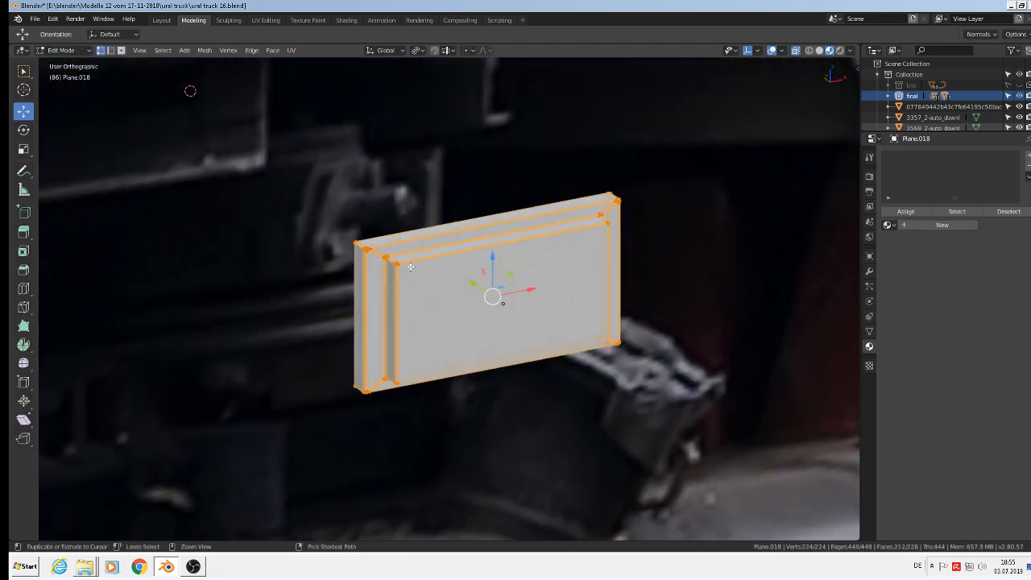
{"action": "key", "text": "ctrl+z"}
Step: Round one upper corner edge of the back rim with a 0.244 m bevel of 4 segments
{"action": "scroll", "coordinate": [364, 248], "scroll_direction": "up", "scroll_amount": 1}
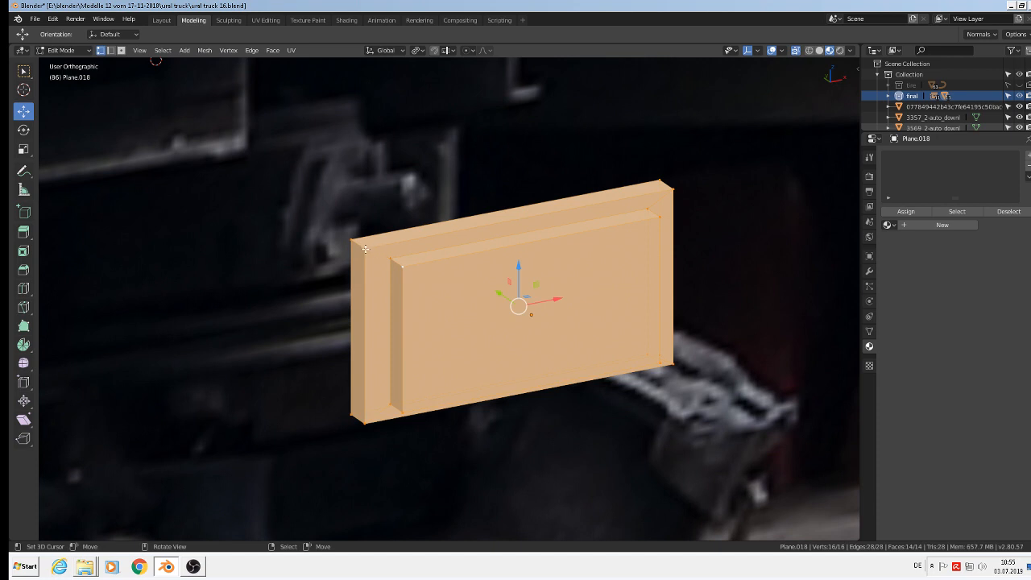
{"action": "left_click", "coordinate": [364, 249]}
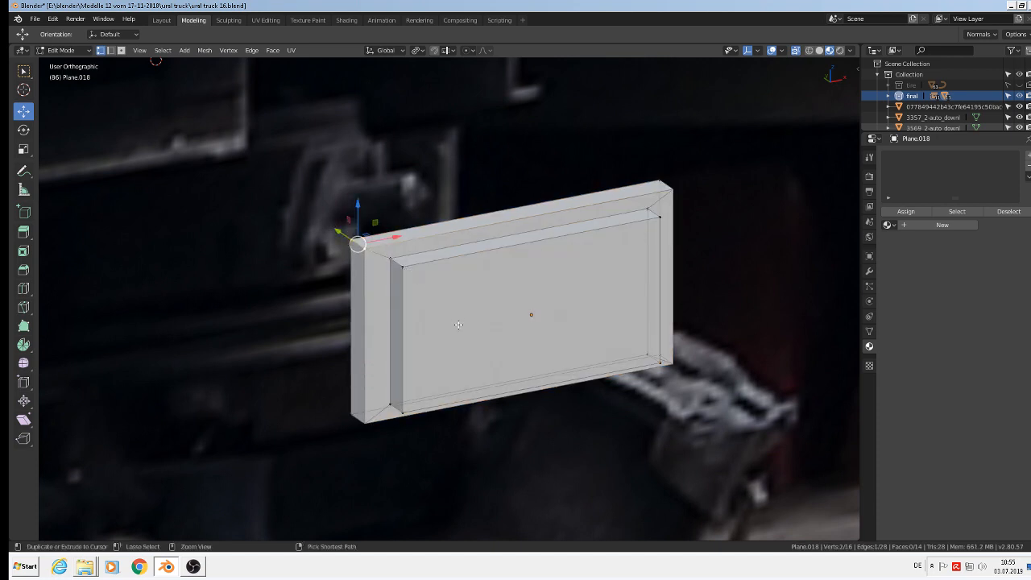
{"action": "key", "text": "ctrl+b"}
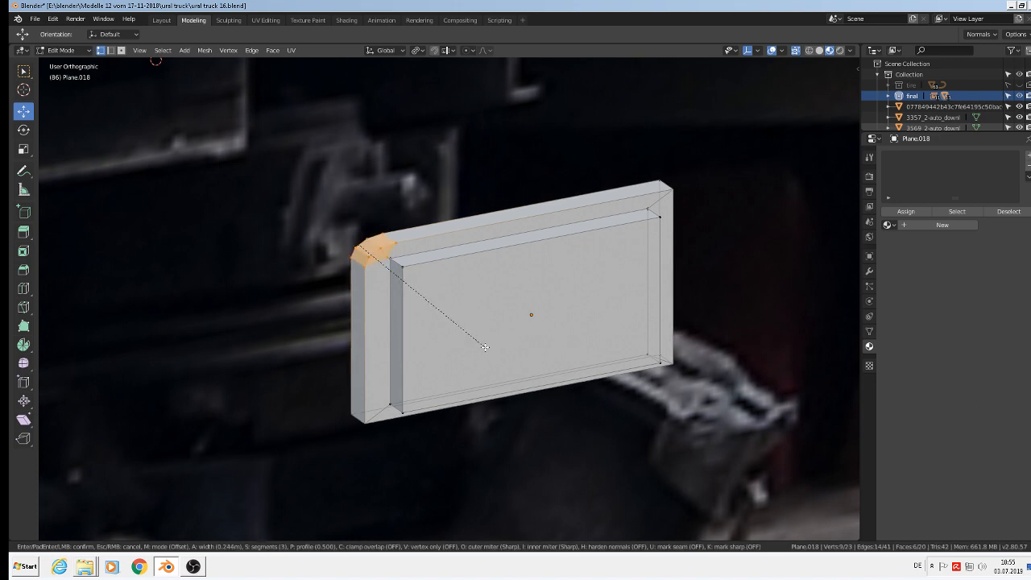
{"action": "scroll", "coordinate": [485, 347], "scroll_direction": "up", "scroll_amount": 1}
{"action": "left_click", "coordinate": [484, 348]}
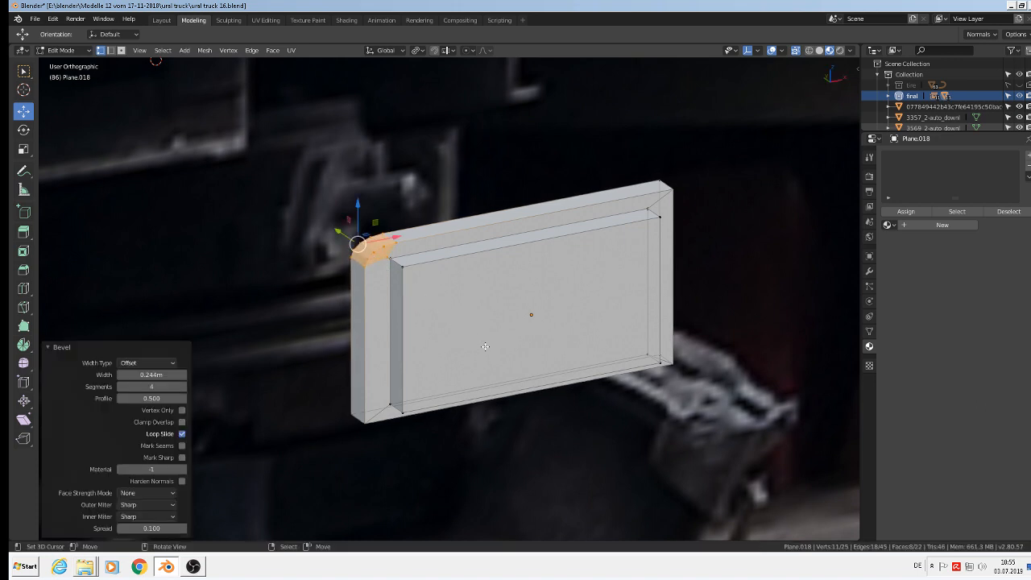
Step: Try rounding the back rim's upper-right and lower-right corner edges with 4-segment bevels, using a 0.244 m width at the lower one
{"action": "left_click", "coordinate": [670, 189]}
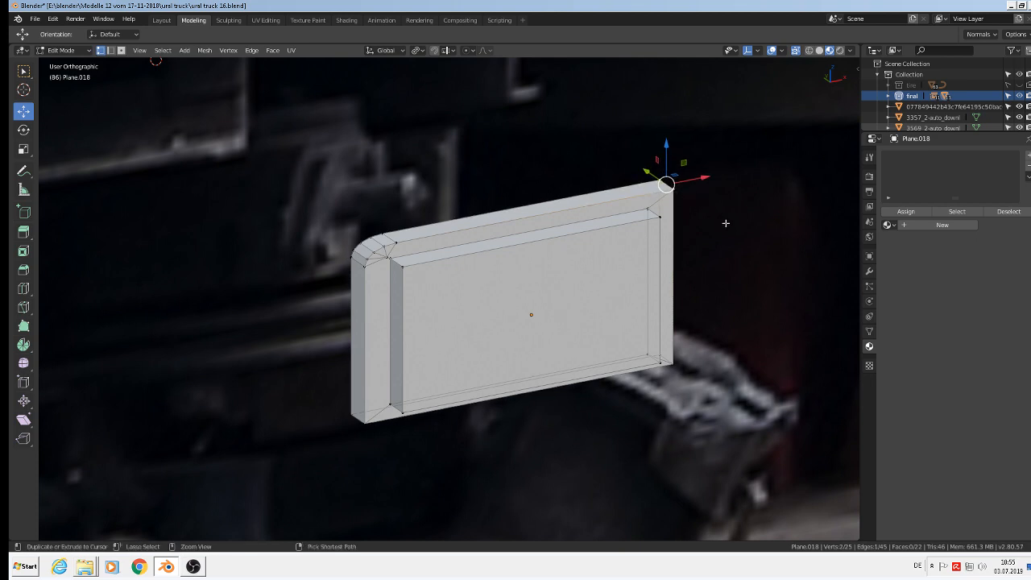
{"action": "key", "text": "ctrl+b"}
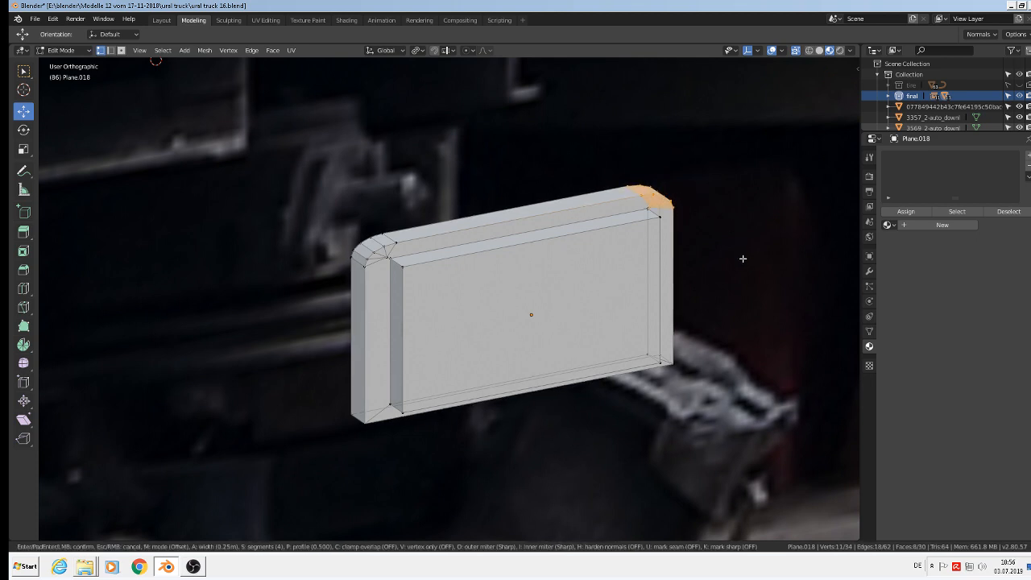
{"action": "left_click", "coordinate": [732, 328]}
{"action": "left_click", "coordinate": [668, 346]}
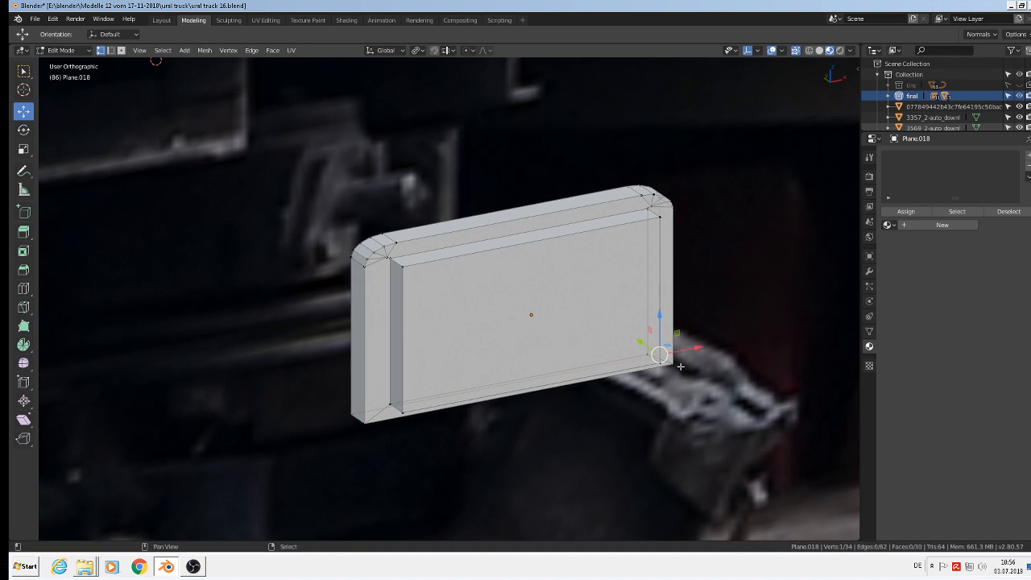
{"action": "middle_click_drag", "start_coordinate": [657, 354], "coordinate": [688, 389], "text": "alt"}
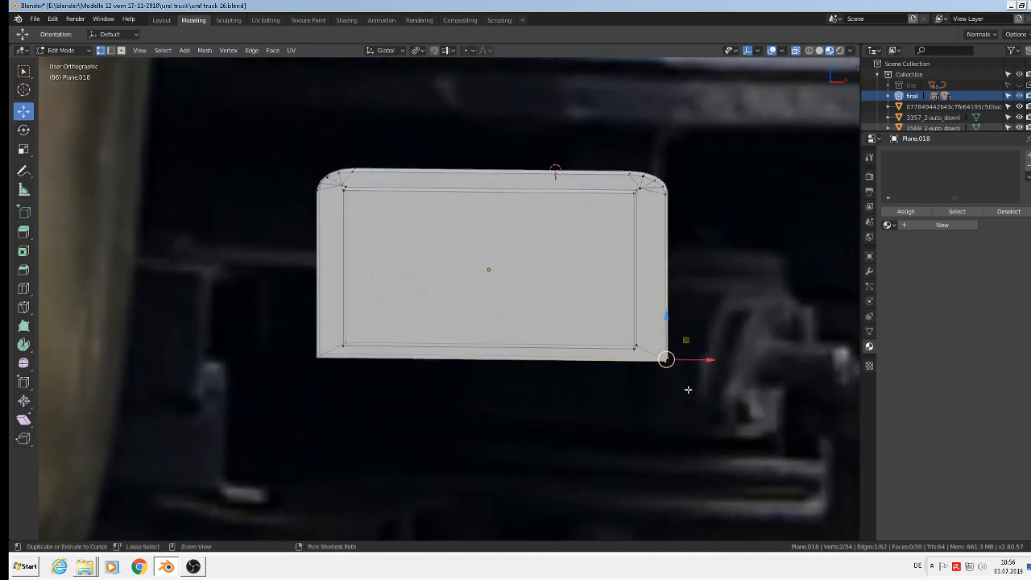
{"action": "key", "text": "ctrl+b"}
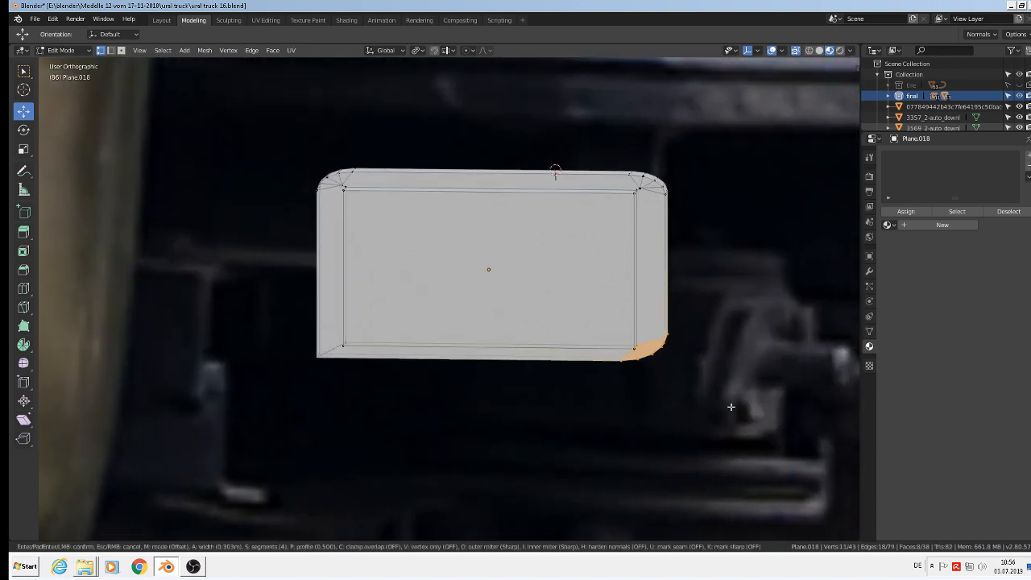
{"action": "left_click", "coordinate": [723, 402]}
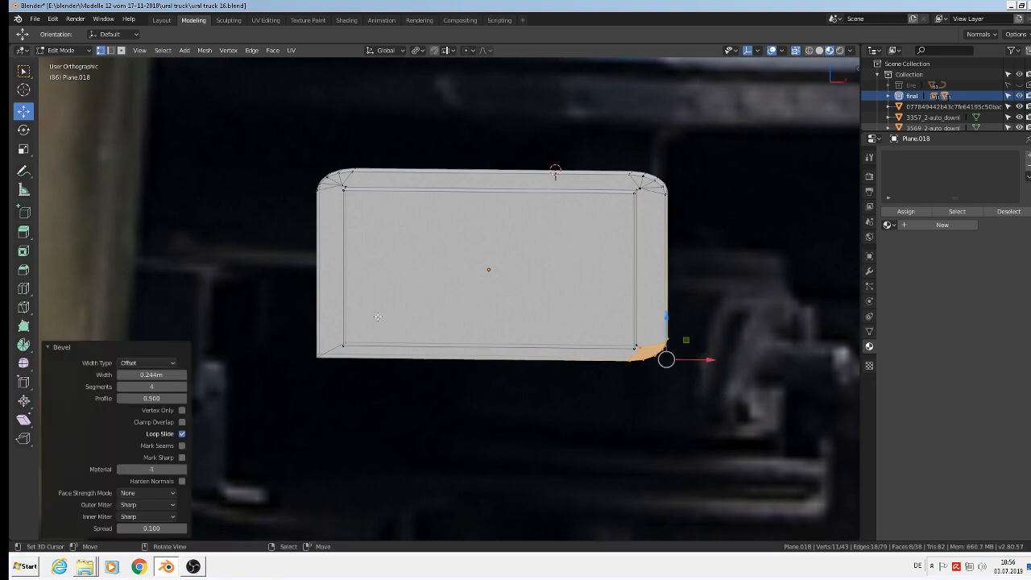
Step: Try rounding the rim's remaining lower-left corner edge with a 4-segment bevel and check the plate in Object Mode
{"action": "left_click", "coordinate": [318, 359]}
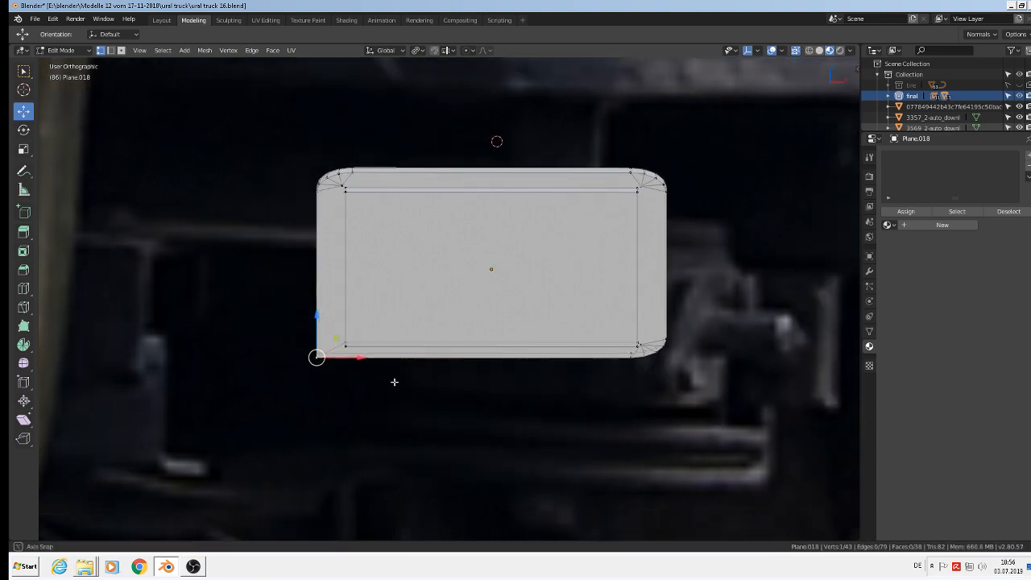
{"action": "middle_click_drag", "start_coordinate": [543, 408], "coordinate": [373, 375]}
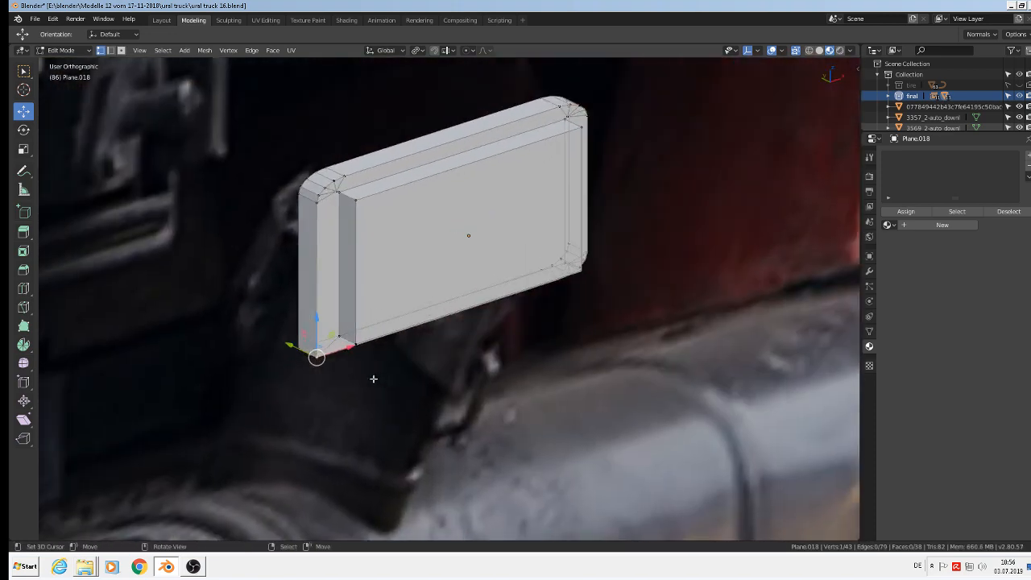
{"action": "key", "text": "ctrl+b"}
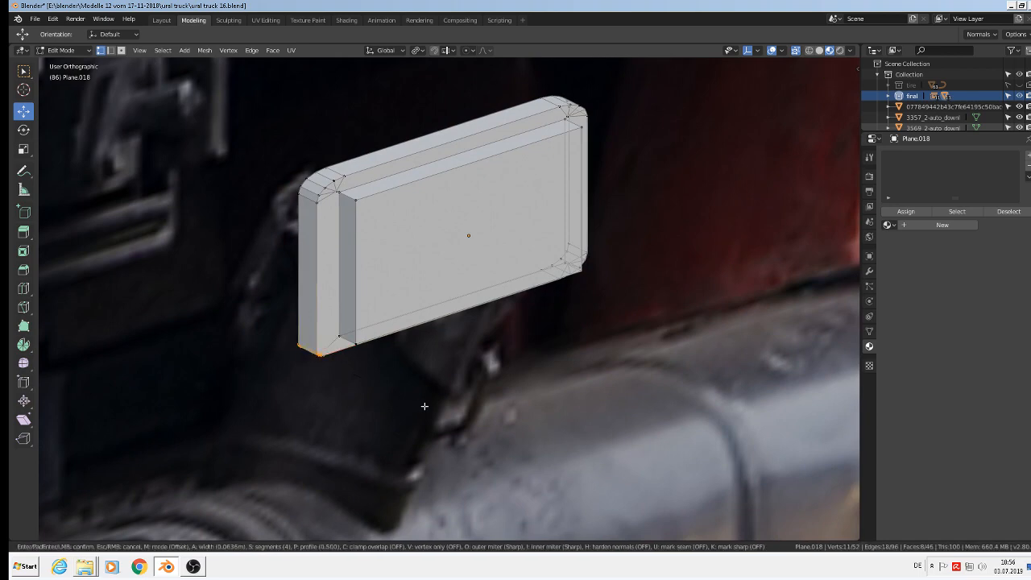
{"action": "left_click", "coordinate": [449, 414]}
{"action": "middle_click_drag", "start_coordinate": [449, 414], "coordinate": [368, 363]}
{"action": "key", "text": "Tab"}
{"action": "scroll", "coordinate": [359, 371], "scroll_direction": "down", "scroll_amount": 1}
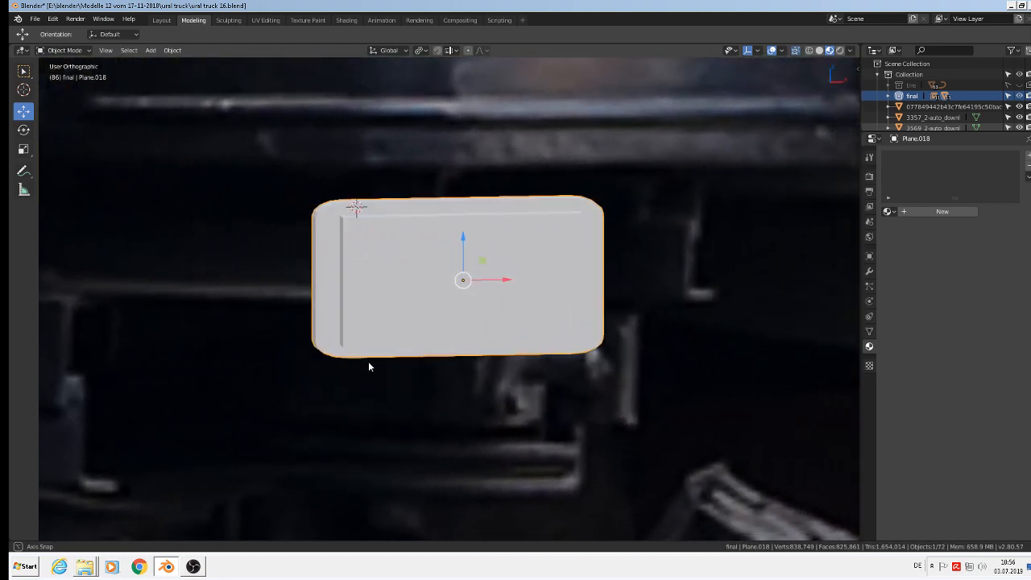
{"action": "scroll", "coordinate": [369, 361], "scroll_direction": "down", "scroll_amount": 4}
{"action": "scroll", "coordinate": [357, 293], "scroll_direction": "up", "scroll_amount": 6}
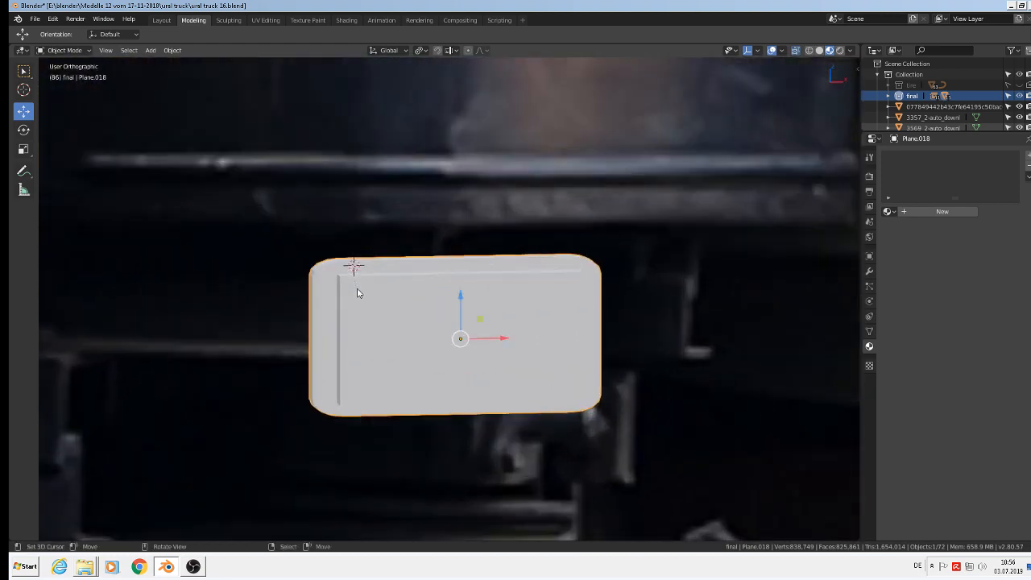
{"action": "key", "text": "ctrl"}
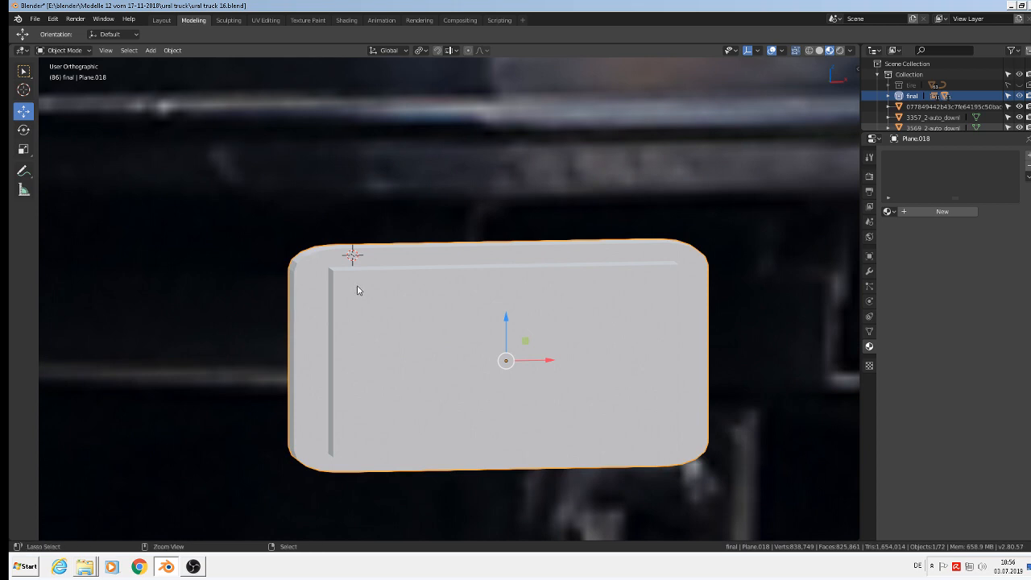
Step: Undo all the single-corner bevels on the back rim in Edit Mode
{"action": "key", "text": "Tab"}
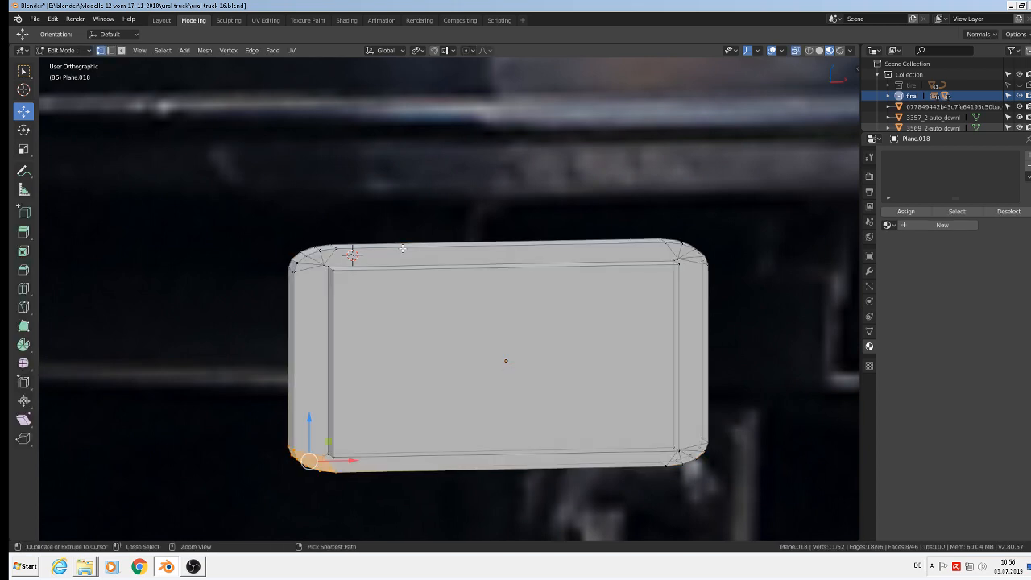
{"action": "key", "text": "ctrl+z"}
{"action": "key", "text": "ctrl+z"}
{"action": "key", "text": "ctrl+z"}
{"action": "key", "text": "ctrl+z"}
{"action": "key", "text": "ctrl+z"}
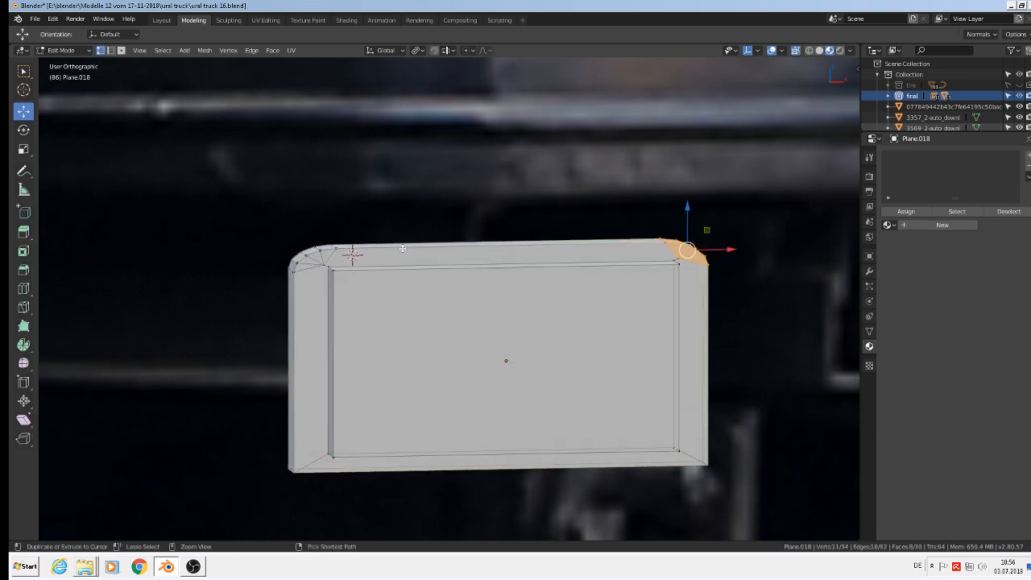
{"action": "key", "text": "ctrl+z"}
{"action": "key", "text": "ctrl+z"}
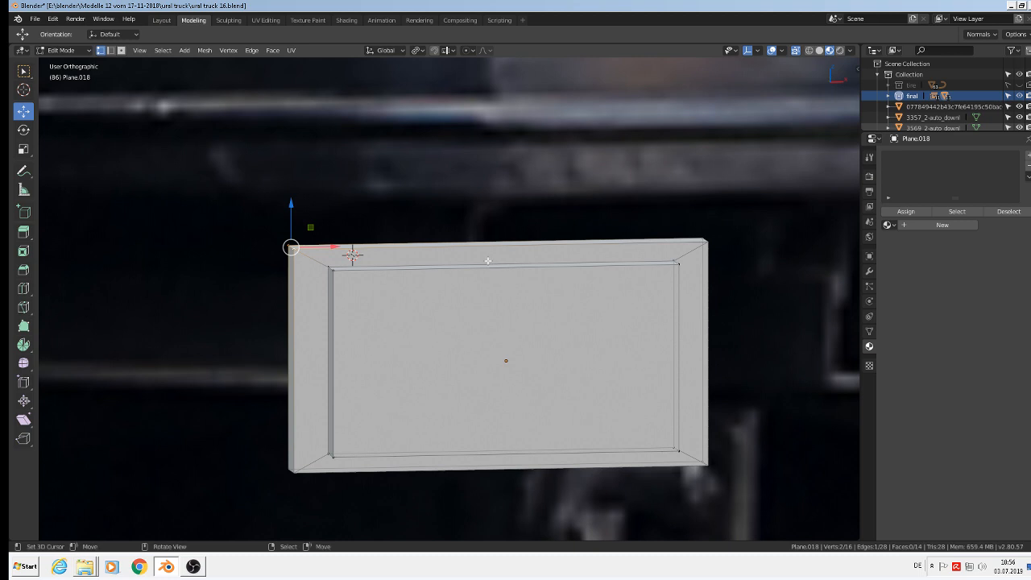
Step: Add two vertical loop cuts around the plate and spread them apart by scaling about 1.845 along X
{"action": "left_click", "coordinate": [421, 227]}
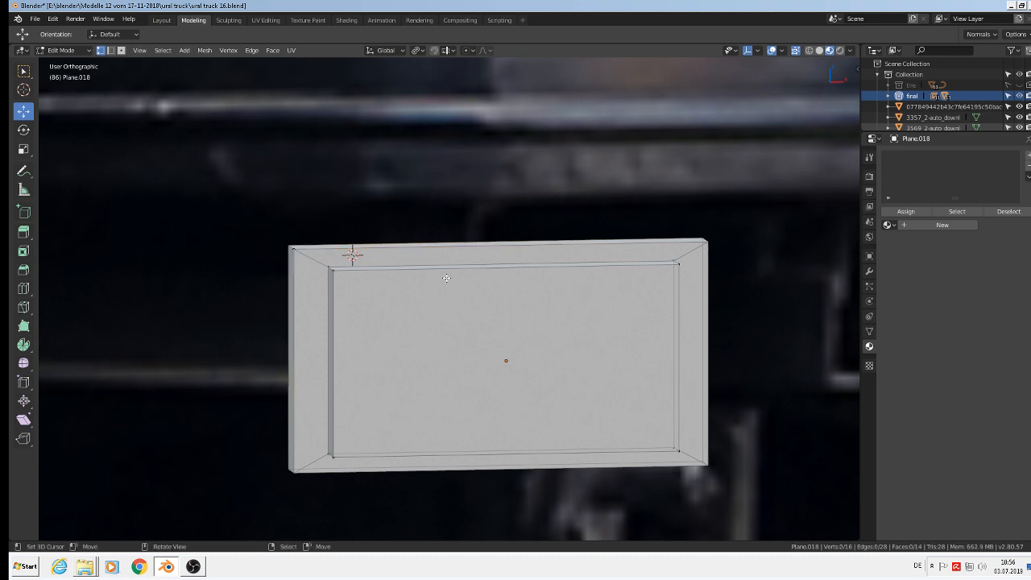
{"action": "key", "text": "ctrl+r"}
{"action": "scroll", "coordinate": [446, 277], "scroll_direction": "up", "scroll_amount": 1}
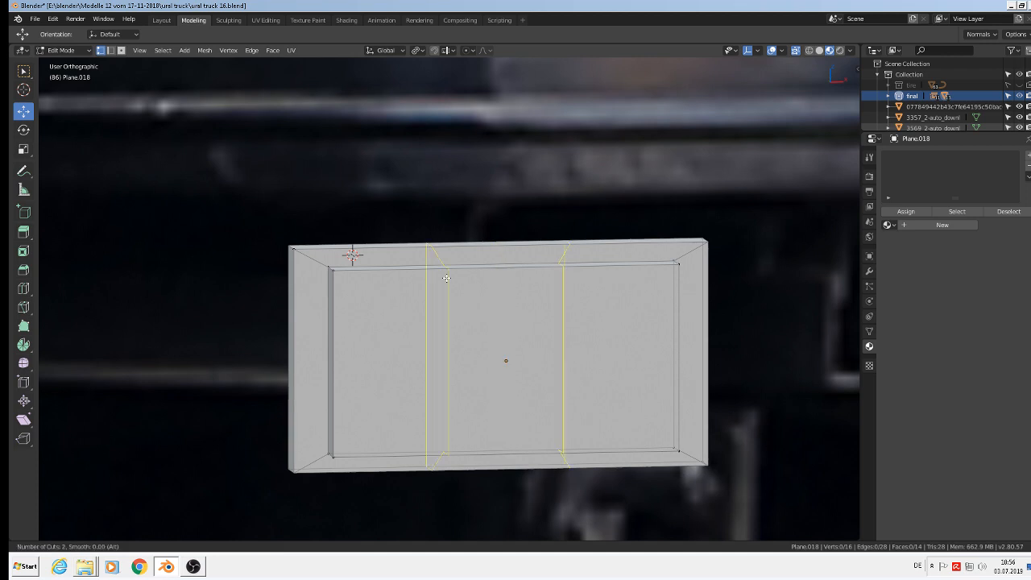
{"action": "left_click", "coordinate": [446, 278]}
{"action": "right_click", "coordinate": [421, 272]}
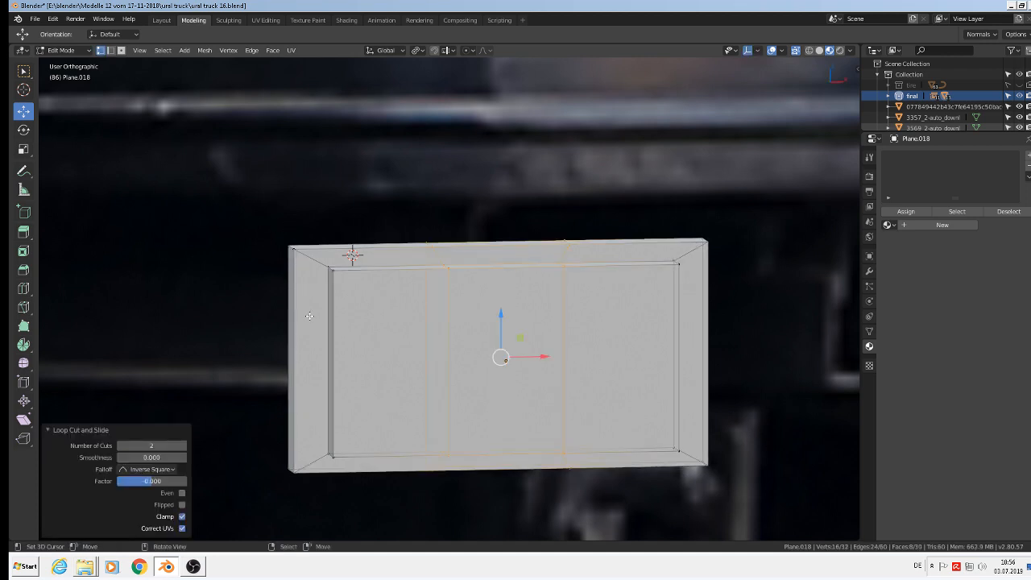
{"action": "key", "text": "c"}
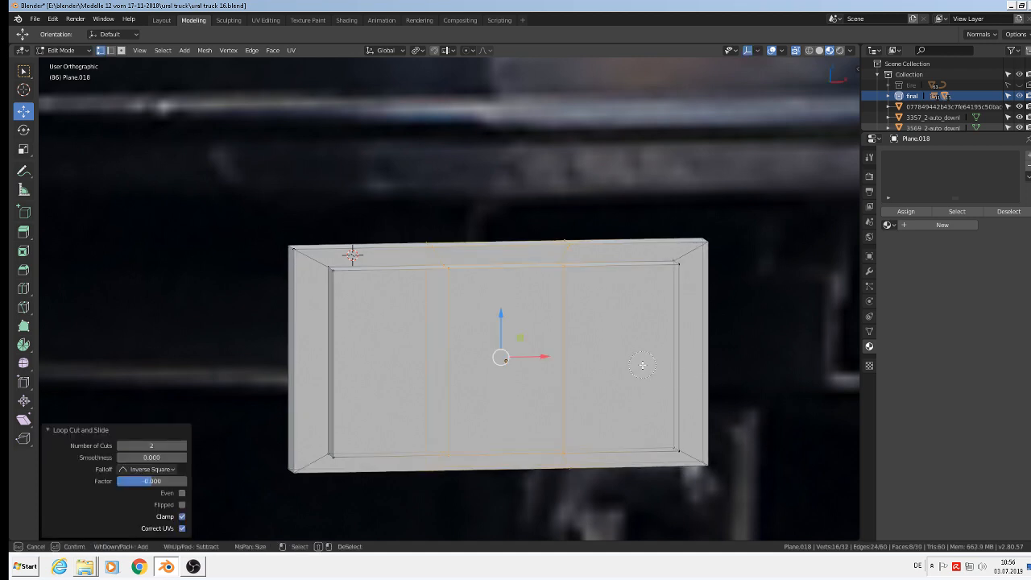
{"action": "key", "text": "Escape"}
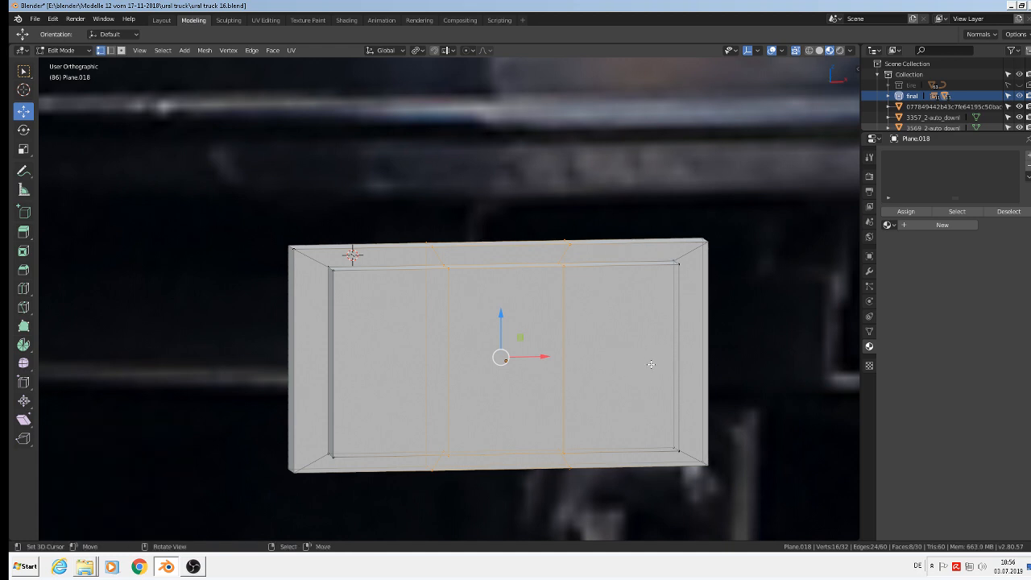
{"action": "key", "text": "s"}
{"action": "key", "text": "x"}
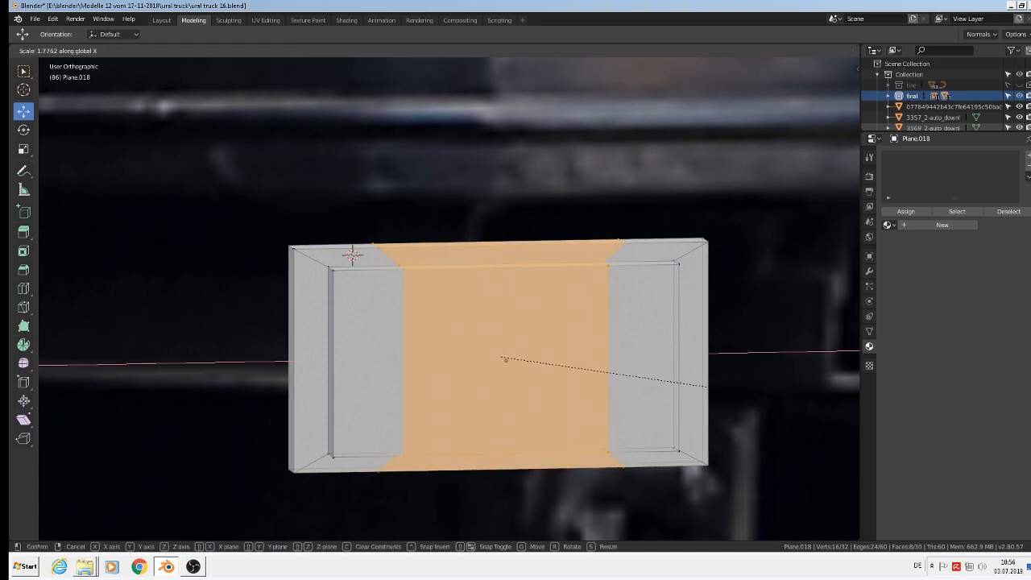
{"action": "left_click", "coordinate": [793, 395]}
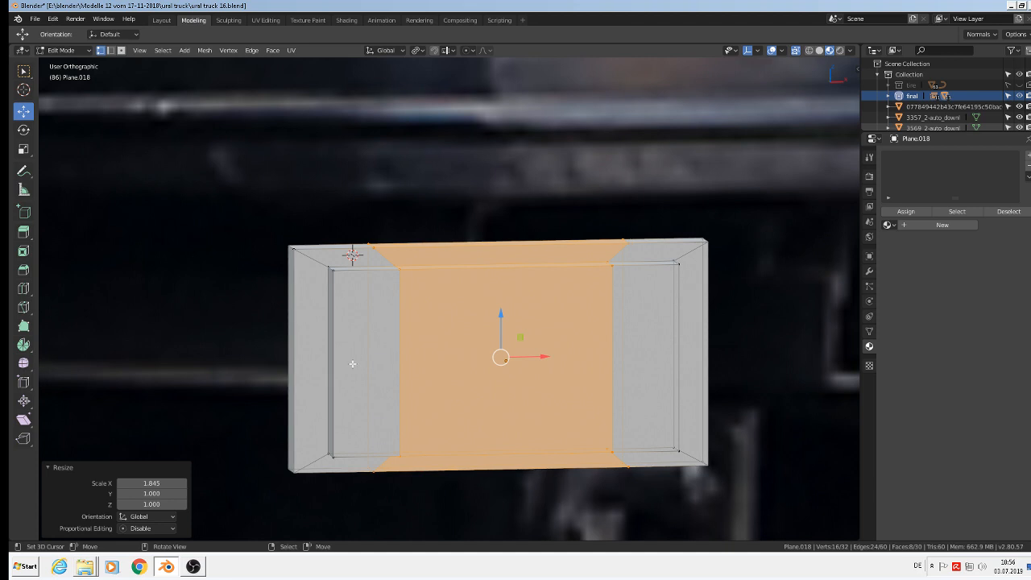
Step: Add two horizontal loop cuts around the plate and spread them apart by scaling about 1.11 along Z
{"action": "key", "text": "ctrl+r"}
{"action": "scroll", "coordinate": [361, 364], "scroll_direction": "up", "scroll_amount": 1}
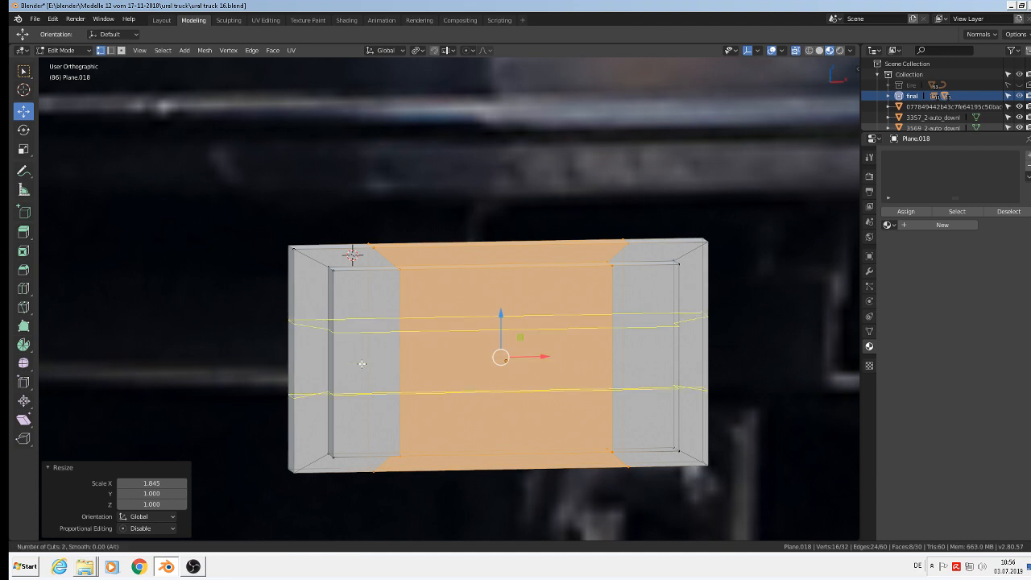
{"action": "left_click", "coordinate": [362, 364]}
{"action": "right_click", "coordinate": [361, 363]}
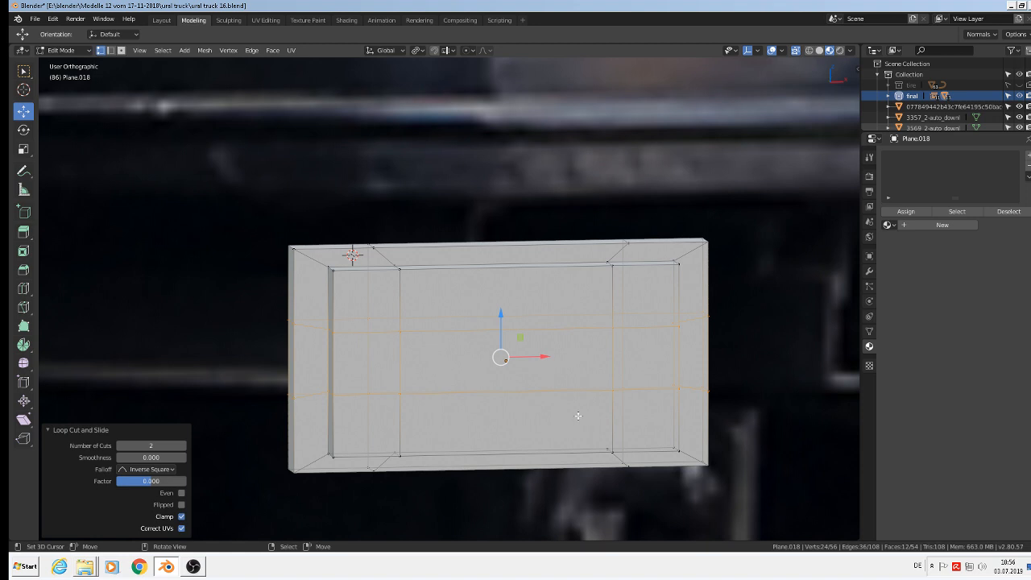
{"action": "key", "text": "s"}
{"action": "key", "text": "z"}
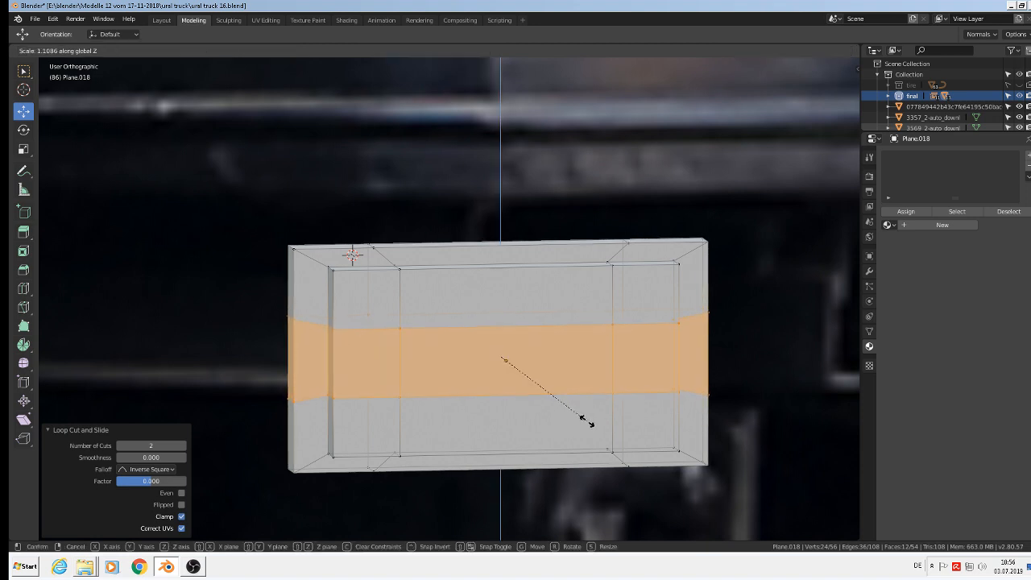
{"action": "left_click", "coordinate": [591, 422]}
Step: Bevel the four depth-wise corner edges of both the rim and the raised plate together, 0.324 m wide with 4 segments, and return to Object Mode
{"action": "scroll", "coordinate": [352, 293], "scroll_direction": "down", "scroll_amount": 2}
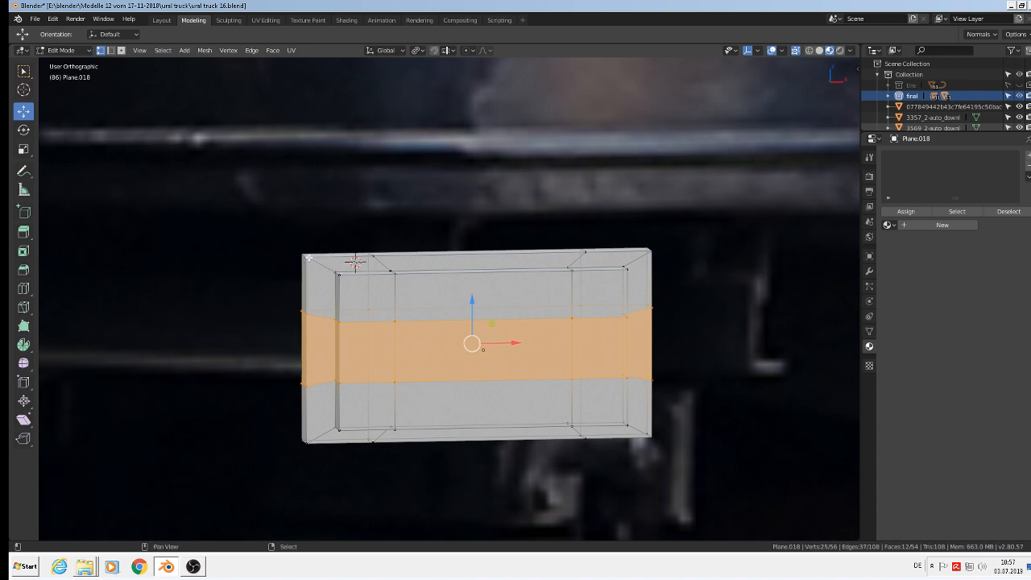
{"action": "left_click", "coordinate": [306, 256]}
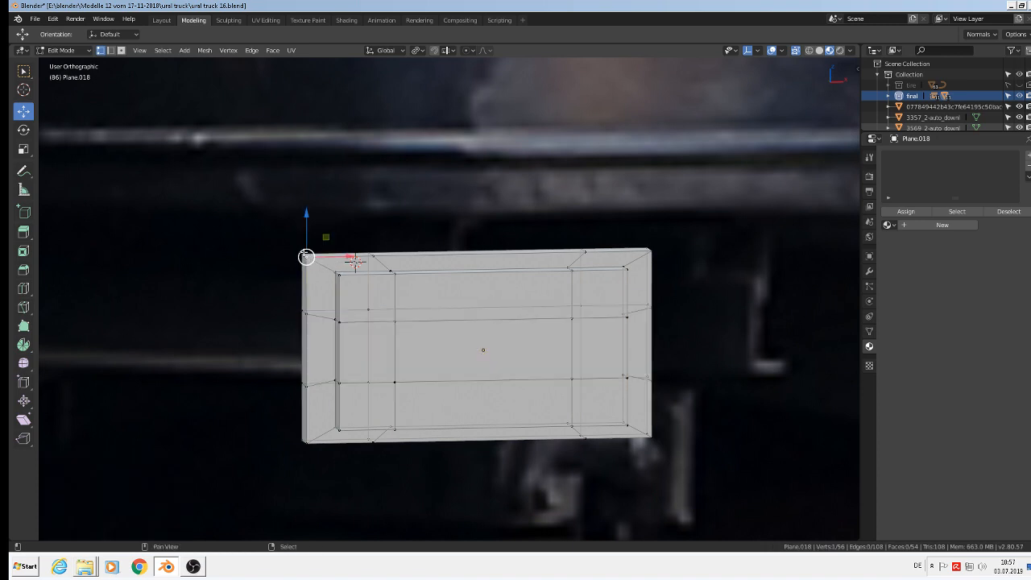
{"action": "right_click", "coordinate": [342, 277], "text": "shift"}
{"action": "right_click", "coordinate": [342, 275], "text": "shift"}
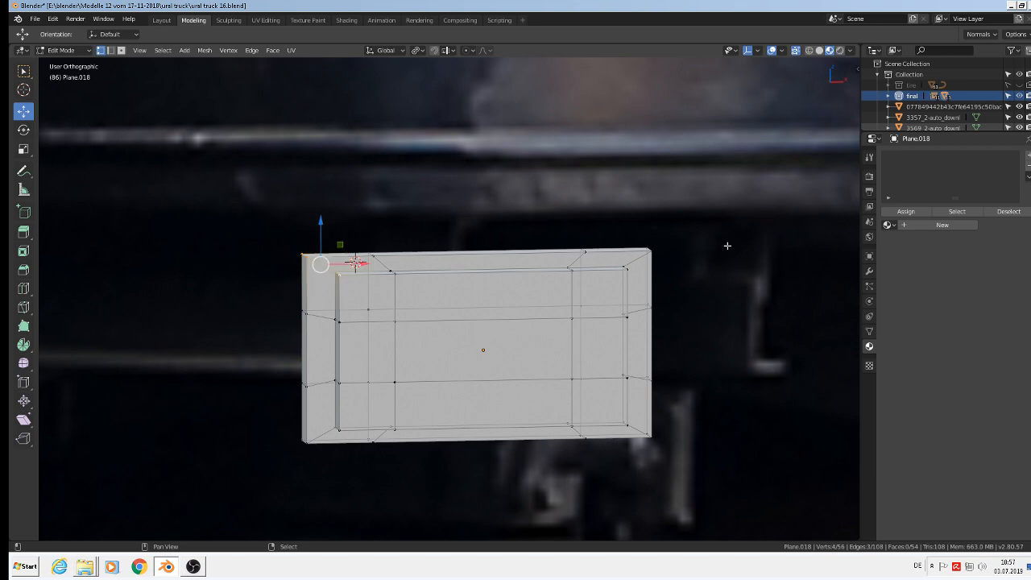
{"action": "left_click", "coordinate": [652, 249], "text": "shift"}
{"action": "left_click", "coordinate": [649, 255], "text": "shift"}
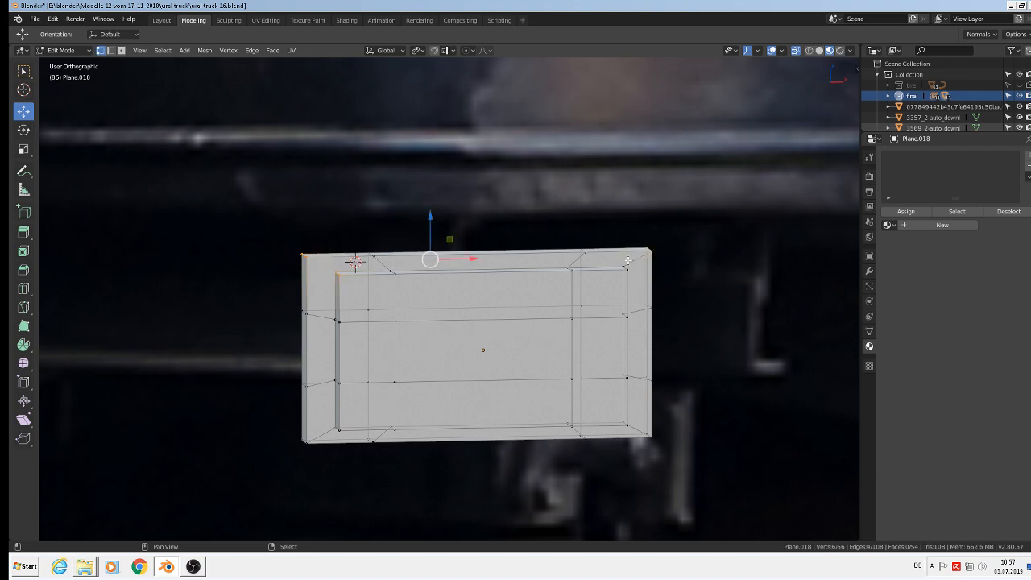
{"action": "left_click", "coordinate": [625, 267], "text": "shift"}
{"action": "left_click", "coordinate": [624, 265], "text": "shift"}
{"action": "left_click", "coordinate": [626, 421], "text": "shift"}
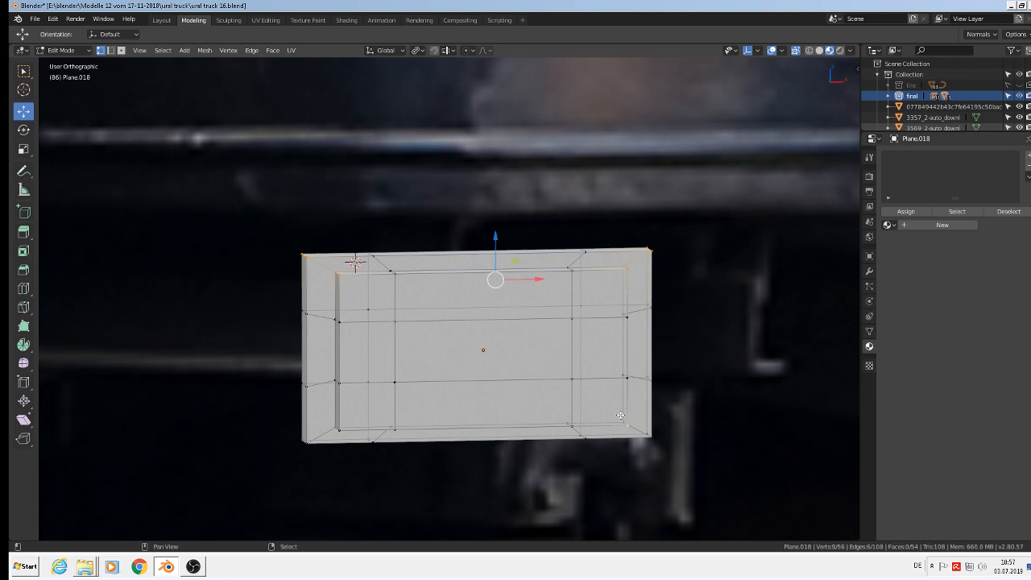
{"action": "left_click", "coordinate": [627, 421], "text": "shift"}
{"action": "left_click", "coordinate": [652, 438], "text": "shift"}
{"action": "left_click", "coordinate": [651, 437], "text": "shift"}
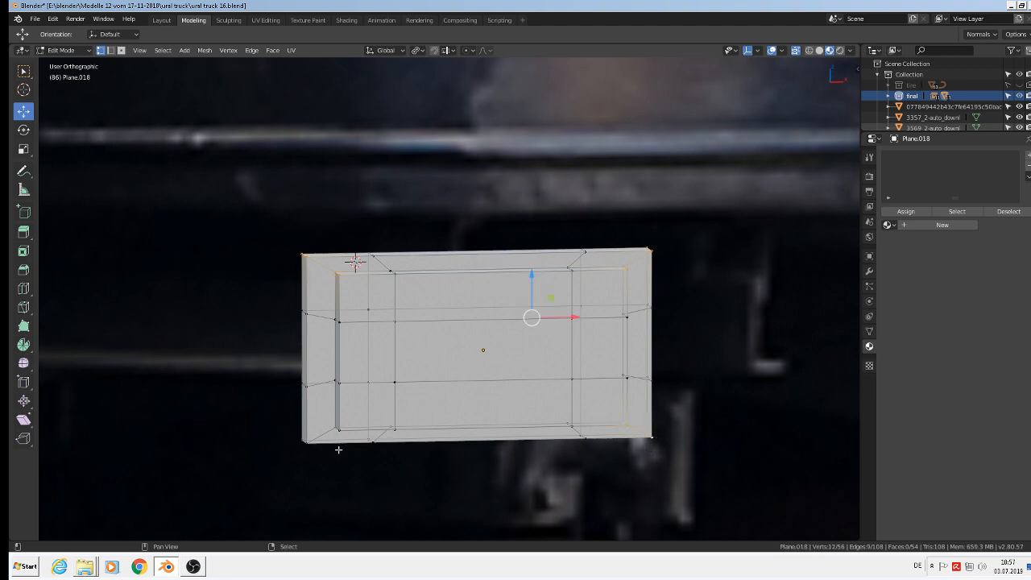
{"action": "left_click", "coordinate": [303, 442], "text": "shift"}
{"action": "left_click", "coordinate": [304, 441], "text": "shift"}
{"action": "left_click", "coordinate": [338, 430], "text": "shift"}
{"action": "left_click", "coordinate": [339, 429], "text": "shift"}
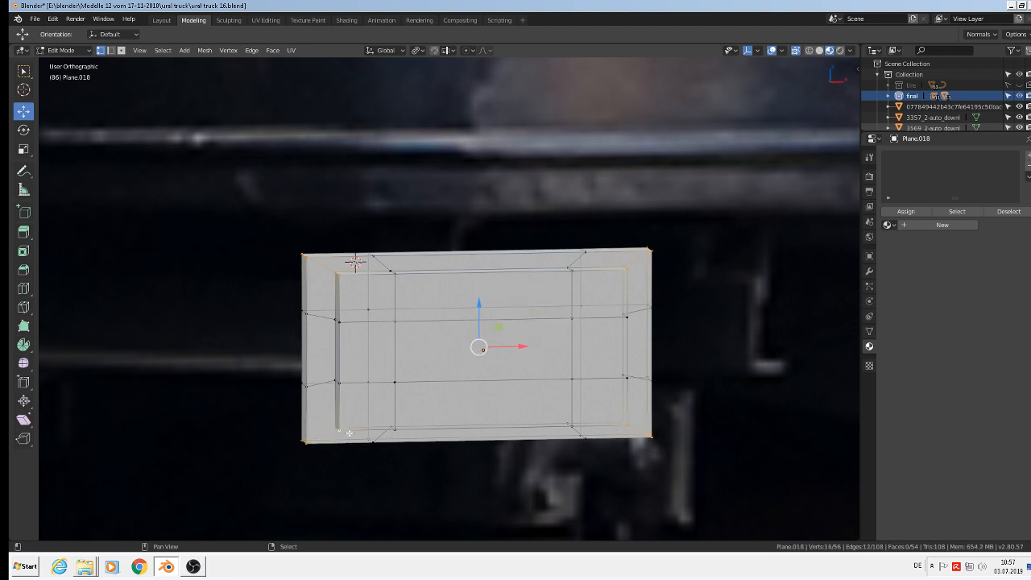
{"action": "key", "text": "ctrl+b"}
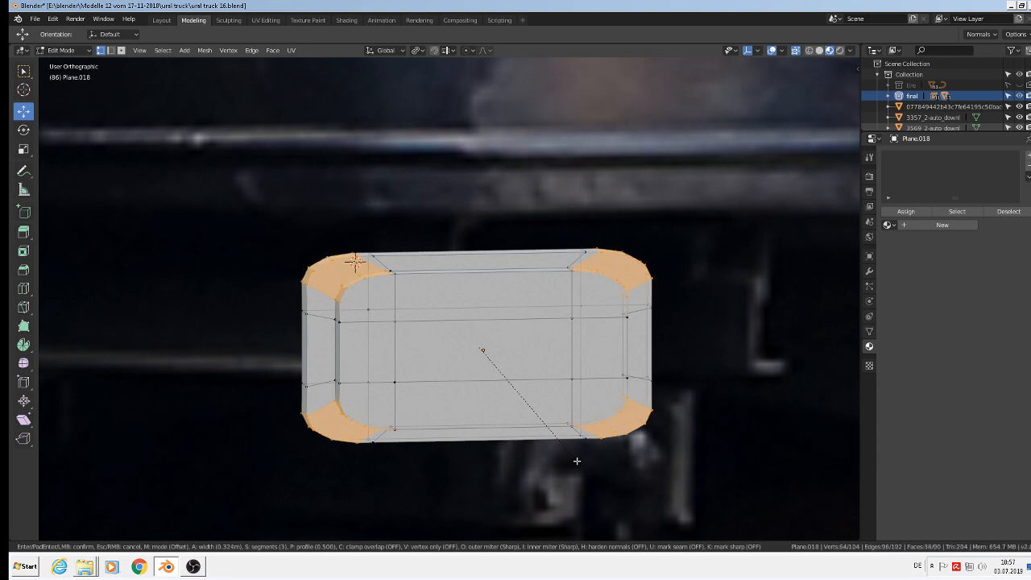
{"action": "left_click", "coordinate": [577, 461]}
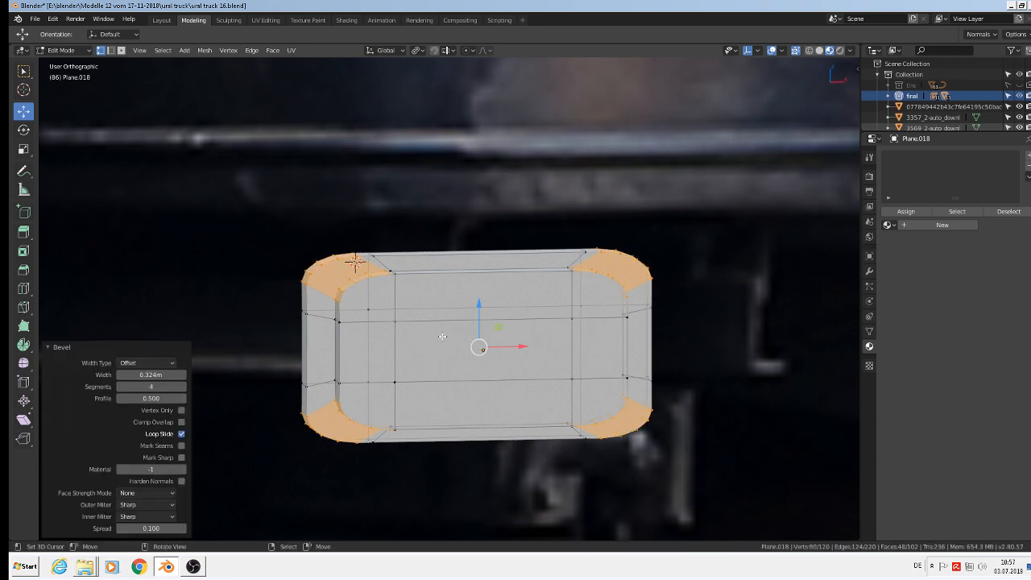
{"action": "key", "text": "Tab"}
{"action": "mouse_move", "coordinate": [442, 336]}
{"action": "middle_mouse_down"}
{"action": "mouse_move", "coordinate": [422, 339]}
{"action": "mouse_move", "coordinate": [483, 362]}
{"action": "middle_mouse_up"}
{"action": "scroll", "coordinate": [409, 329], "scroll_direction": "up", "scroll_amount": 2}
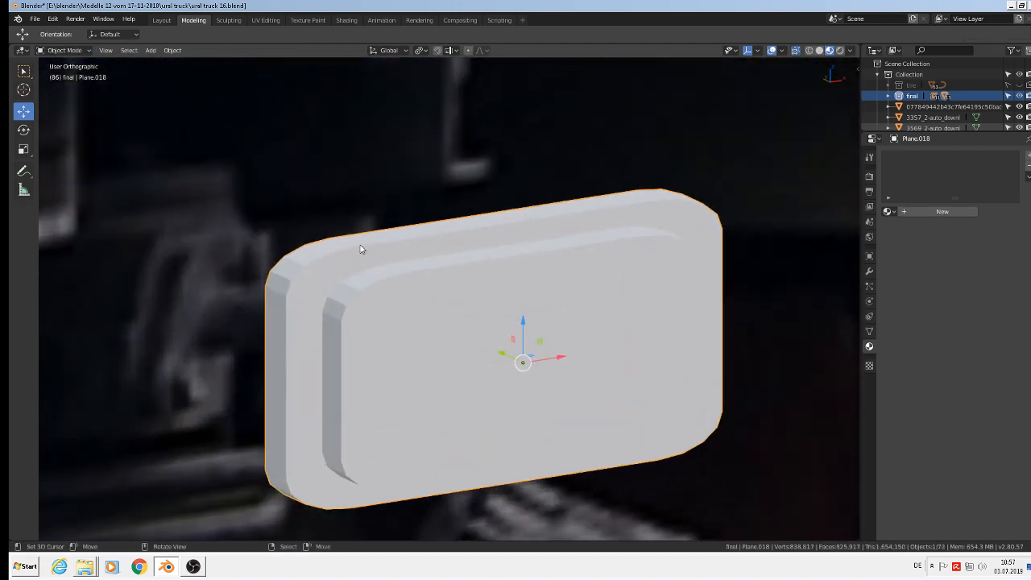
Step: Bevel the front outline edges of both the rim and the raised plate, about 0.027 m wide with 2 segments, and return to Object Mode
{"action": "key", "text": "Tab"}
{"action": "left_click", "coordinate": [460, 270], "text": "alt"}
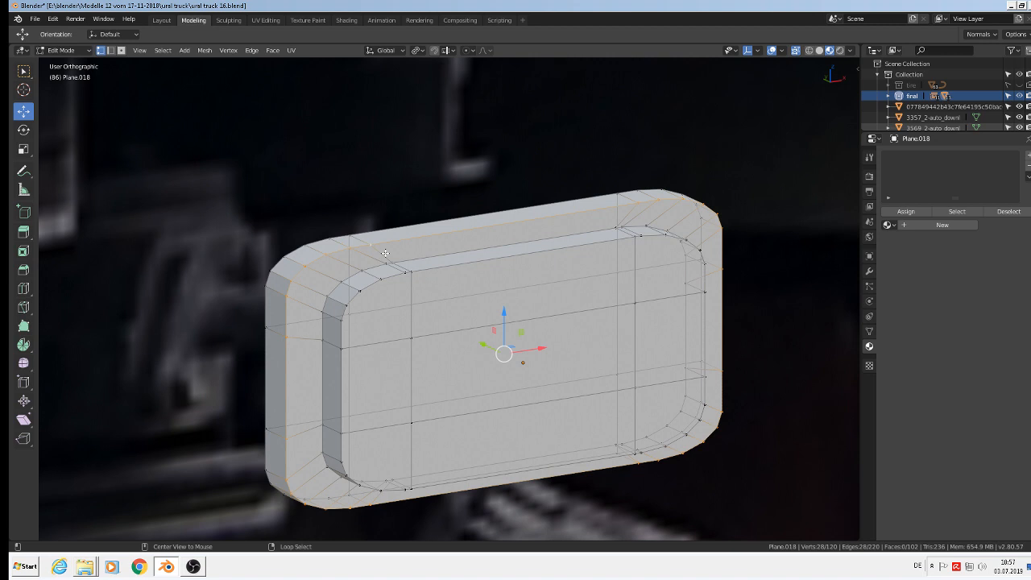
{"action": "right_click", "coordinate": [451, 261], "text": "alt+shift"}
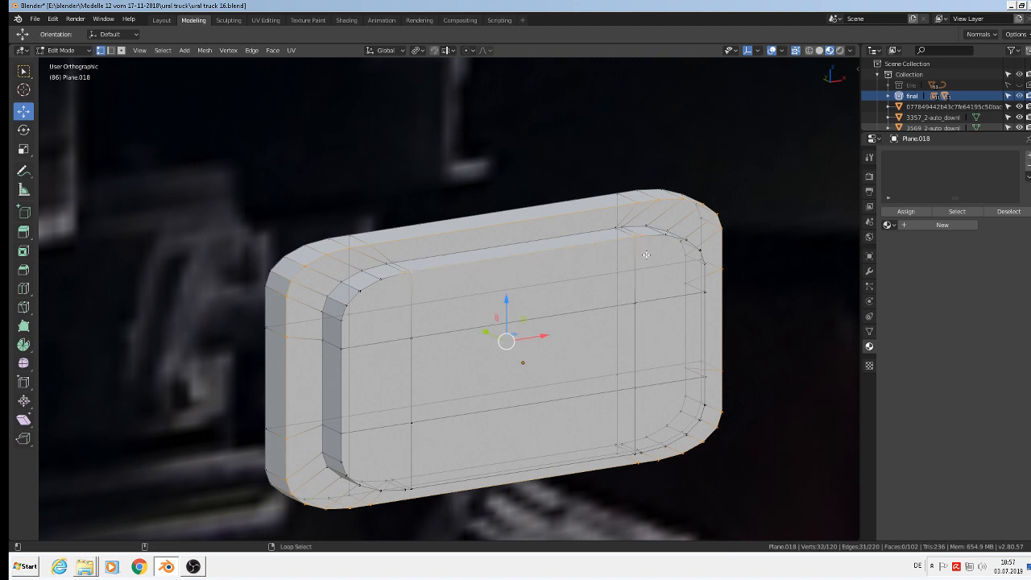
{"action": "left_click", "coordinate": [695, 323], "text": "alt+shift"}
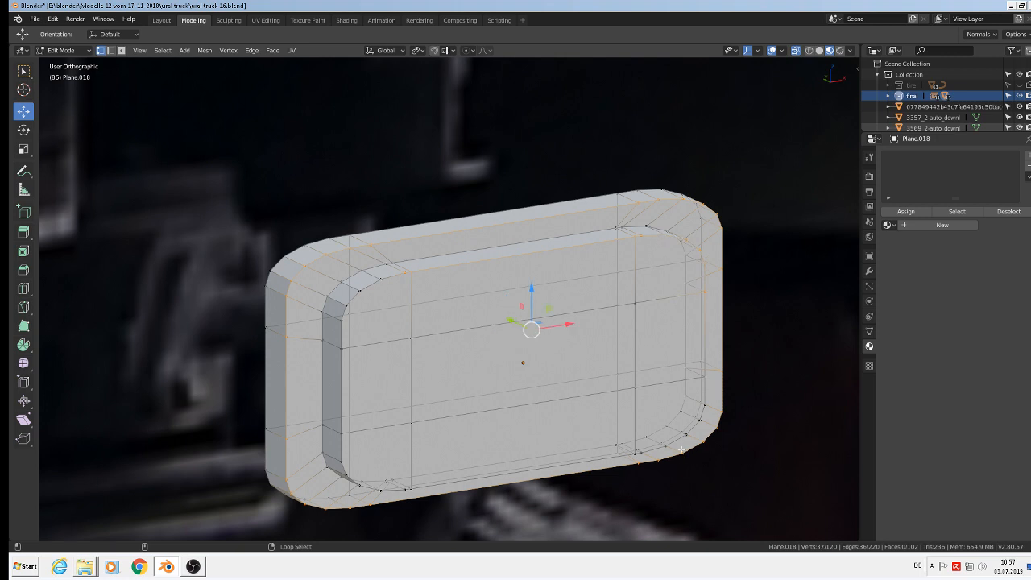
{"action": "left_click", "coordinate": [694, 430], "text": "alt+shift"}
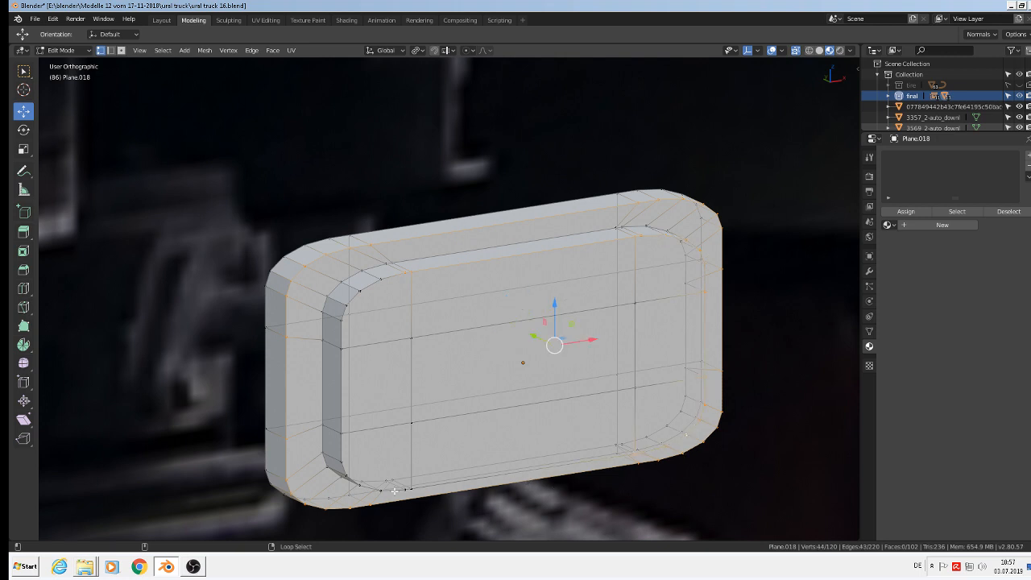
{"action": "left_click", "coordinate": [370, 490], "text": "alt+shift"}
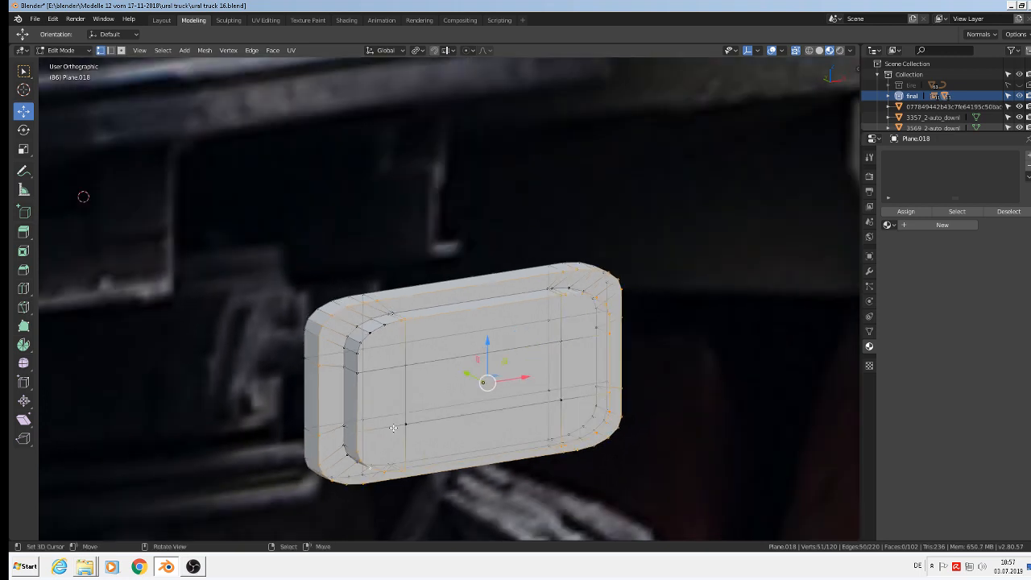
{"action": "scroll", "coordinate": [369, 343], "scroll_direction": "down", "scroll_amount": 2}
{"action": "left_click", "coordinate": [365, 338], "text": "alt+shift"}
{"action": "middle_click_drag", "start_coordinate": [367, 340], "coordinate": [561, 407]}
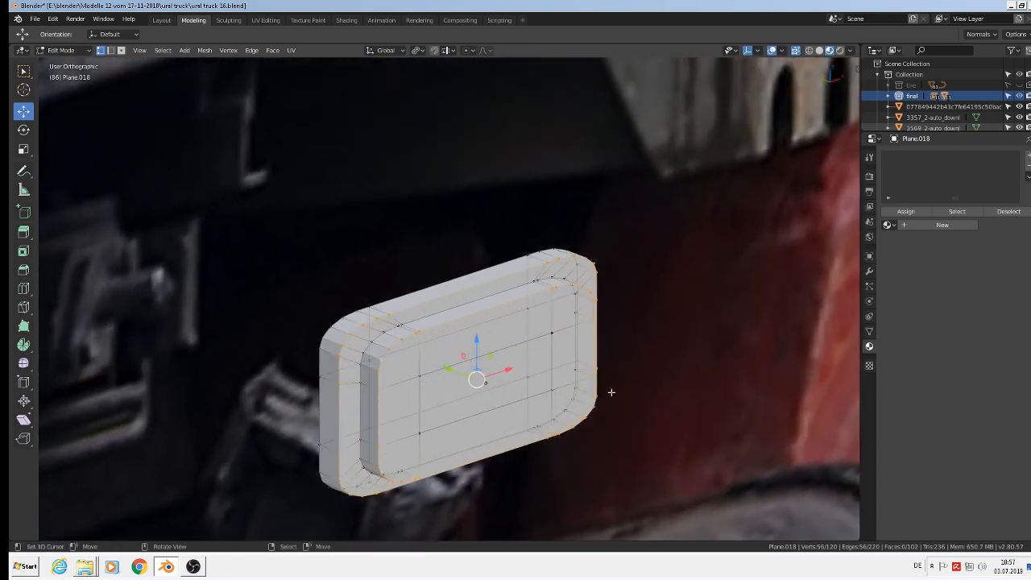
{"action": "key", "text": "ctrl+b"}
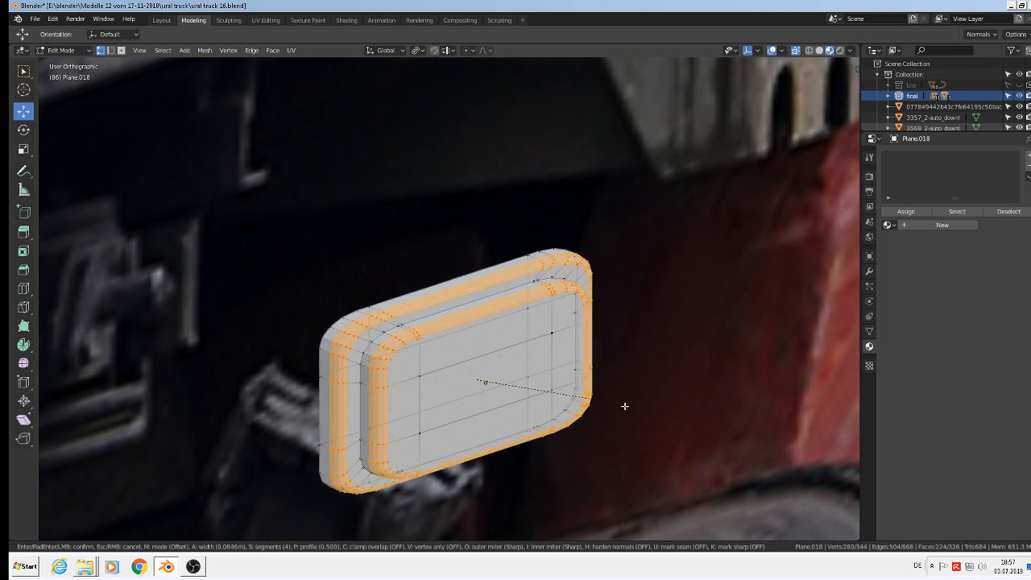
{"action": "scroll", "coordinate": [616, 405], "scroll_direction": "down", "scroll_amount": 1}
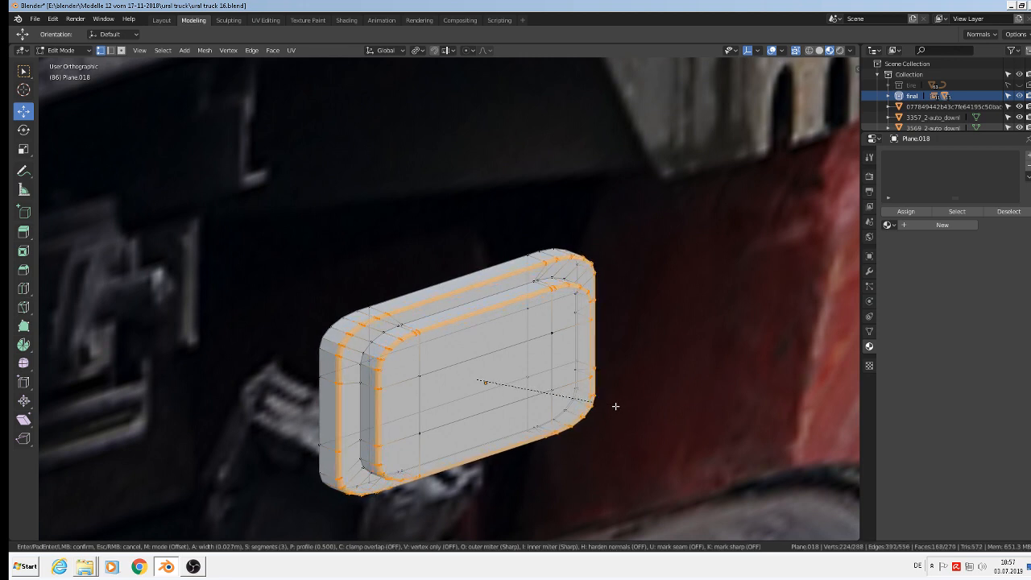
{"action": "scroll", "coordinate": [614, 405], "scroll_direction": "down", "scroll_amount": 2}
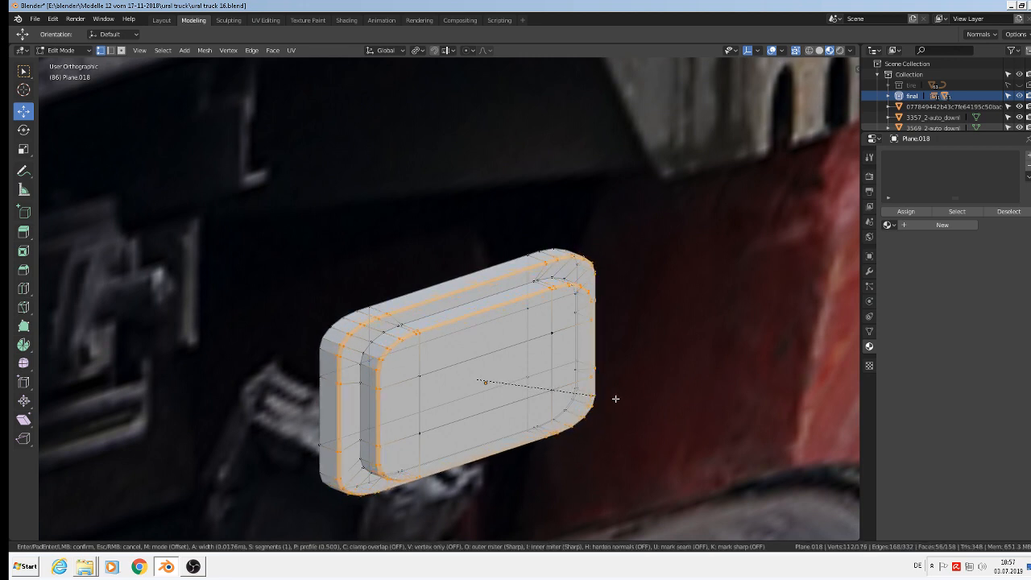
{"action": "scroll", "coordinate": [617, 400], "scroll_direction": "up", "scroll_amount": 1}
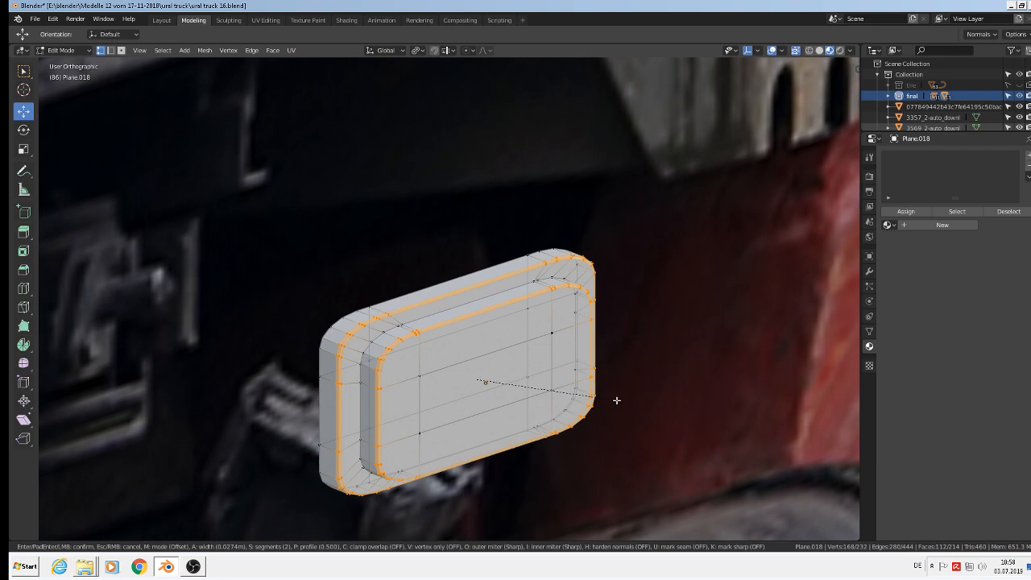
{"action": "left_click", "coordinate": [616, 400]}
{"action": "key", "text": "Tab"}
Step: Apply smooth shading to the whole lamp object in Object Mode
{"action": "middle_click_drag", "start_coordinate": [580, 392], "coordinate": [507, 361]}
{"action": "scroll", "coordinate": [503, 344], "scroll_direction": "down", "scroll_amount": 2}
{"action": "key", "text": "Tab"}
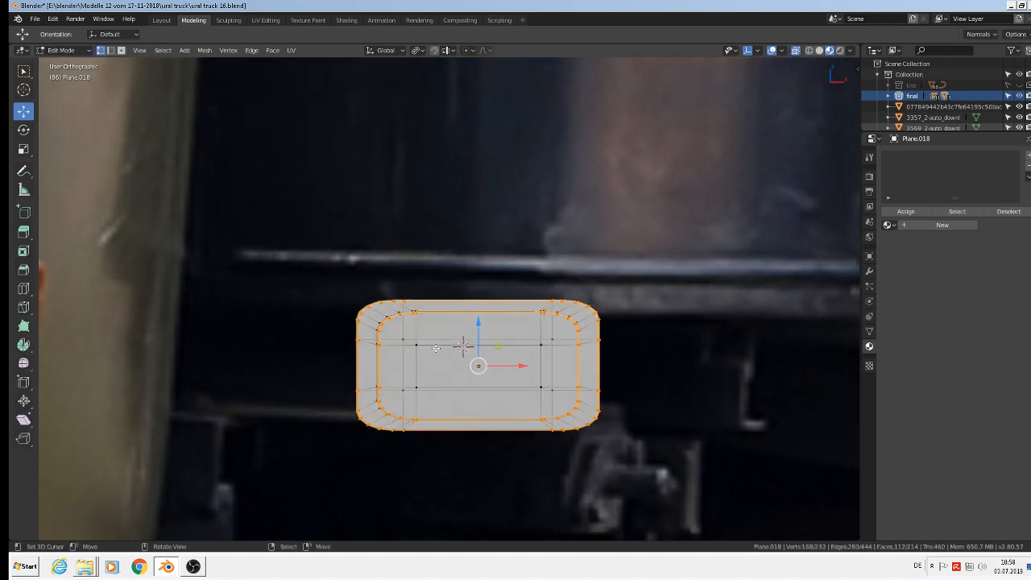
{"action": "middle_click_drag", "start_coordinate": [435, 348], "coordinate": [473, 377]}
{"action": "key", "text": "Tab"}
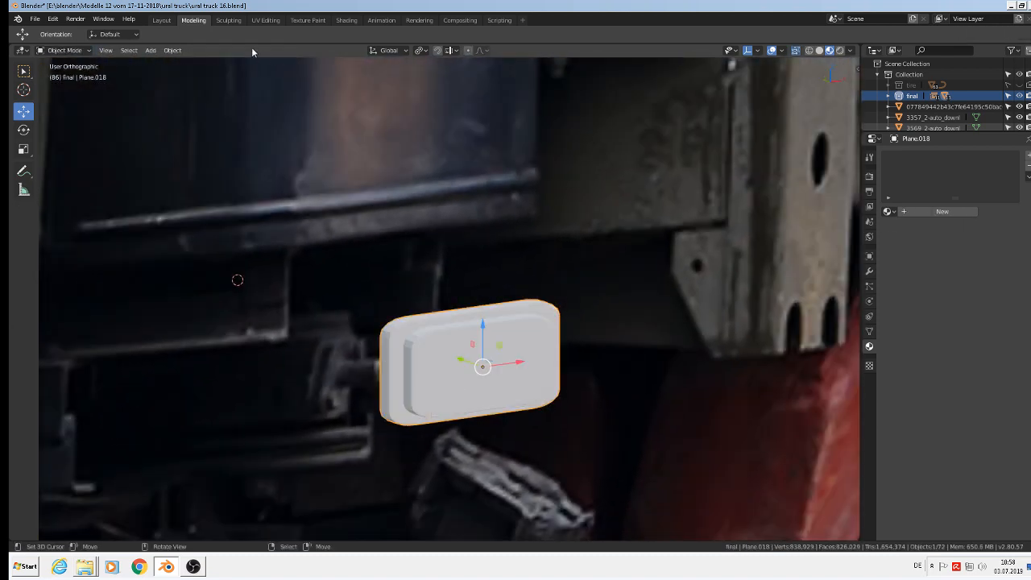
{"action": "left_click", "coordinate": [173, 50]}
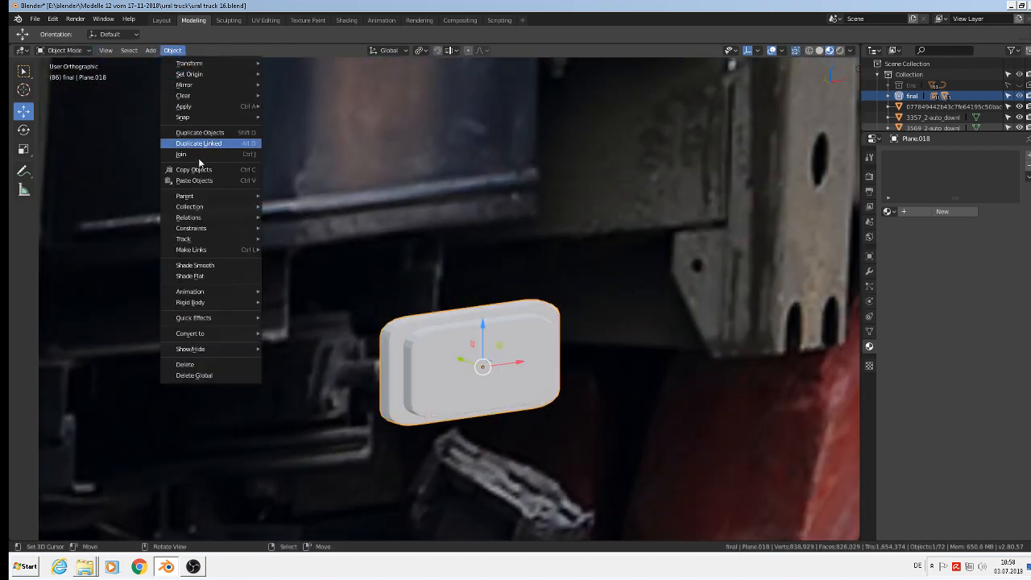
{"action": "left_click", "coordinate": [204, 265]}
{"action": "scroll", "coordinate": [444, 279], "scroll_direction": "down", "scroll_amount": 4}
{"action": "scroll", "coordinate": [403, 279], "scroll_direction": "up", "scroll_amount": 2}
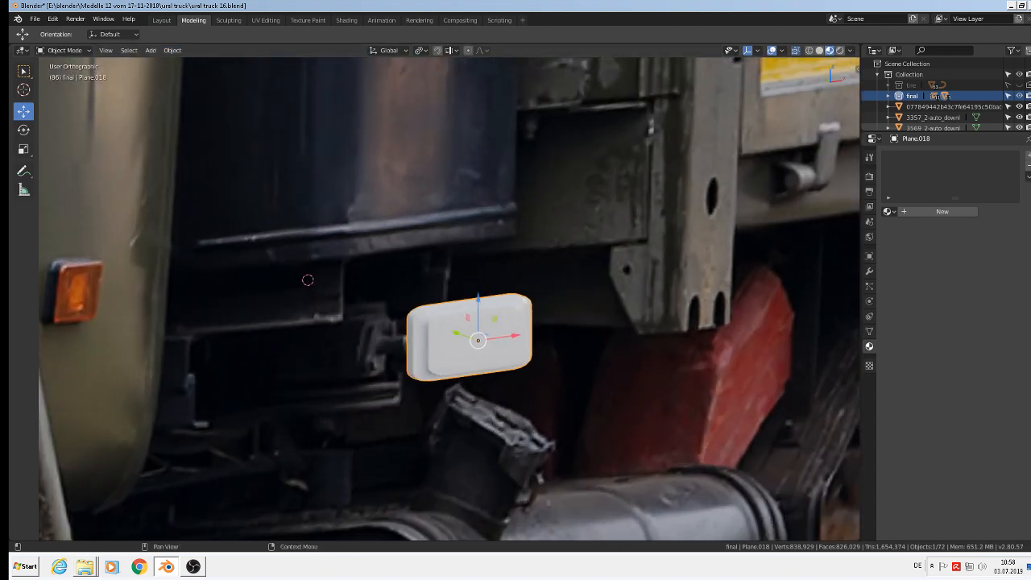
Step: Add a material slot to the lamp and set it to the existing "black plastic" material
{"action": "left_click", "coordinate": [939, 211]}
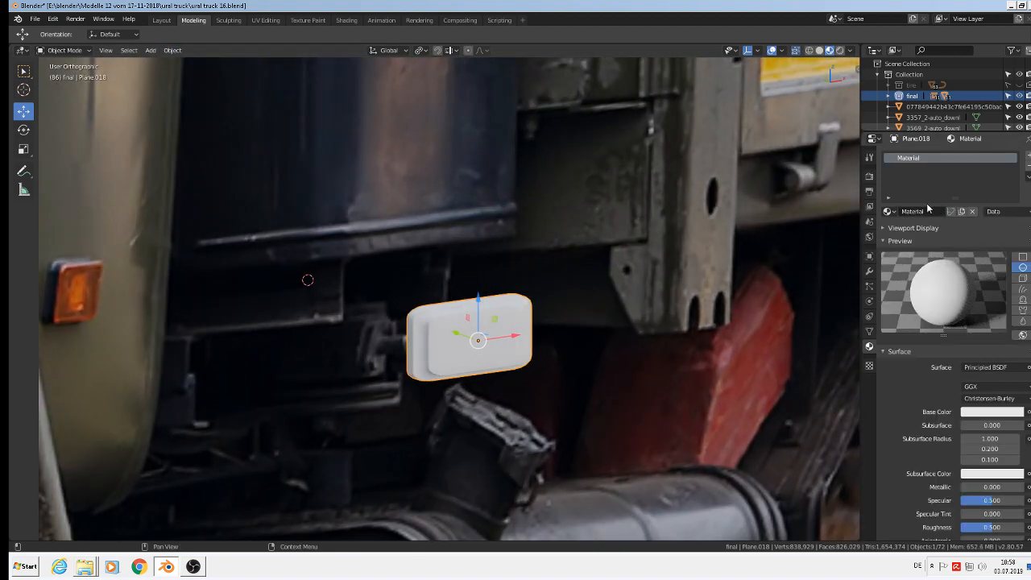
{"action": "left_click", "coordinate": [889, 211]}
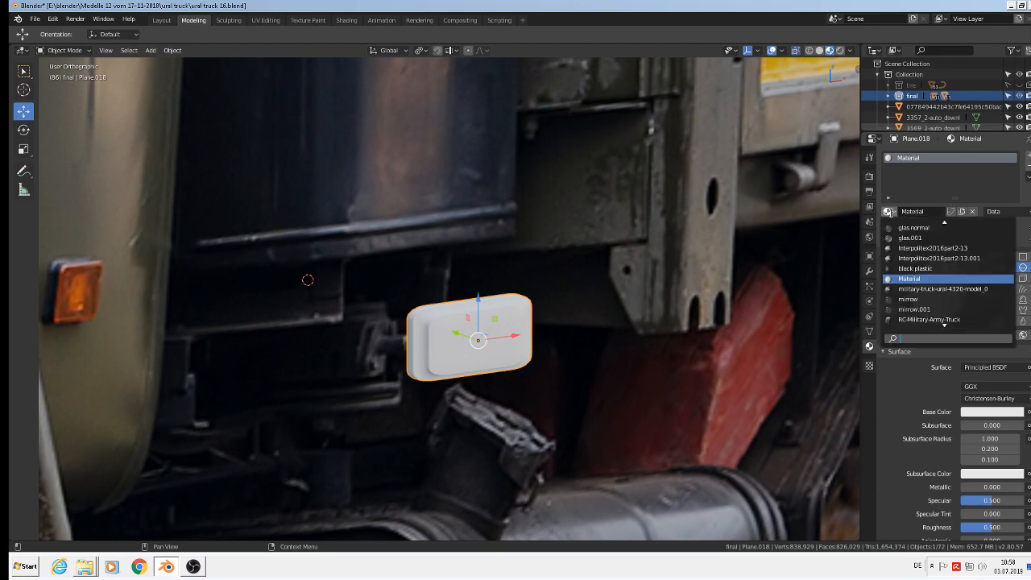
{"action": "left_click", "coordinate": [918, 269]}
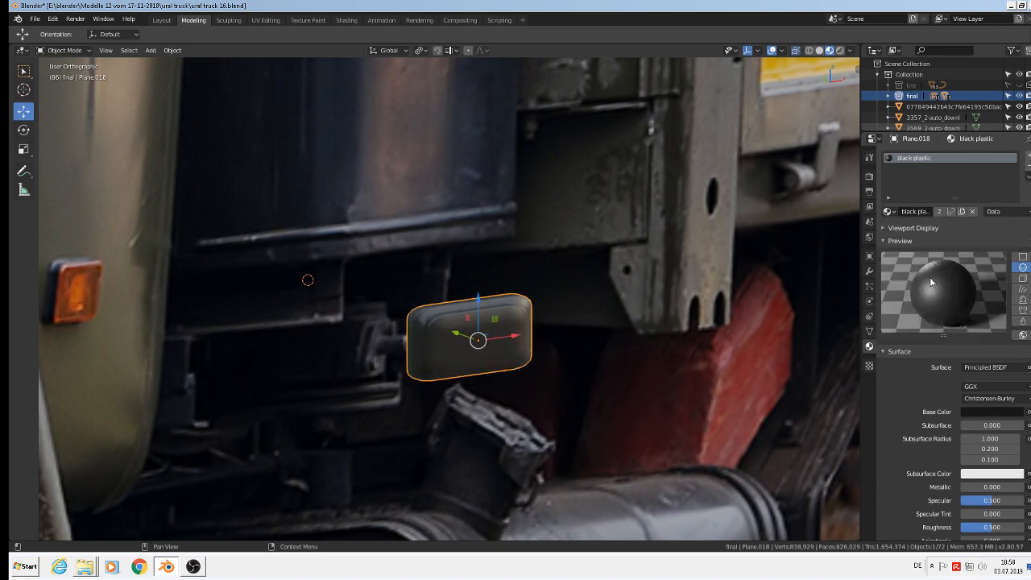
Step: Add a second material slot and set it to the existing "refelector 2 orange" material
{"action": "left_click", "coordinate": [1028, 159]}
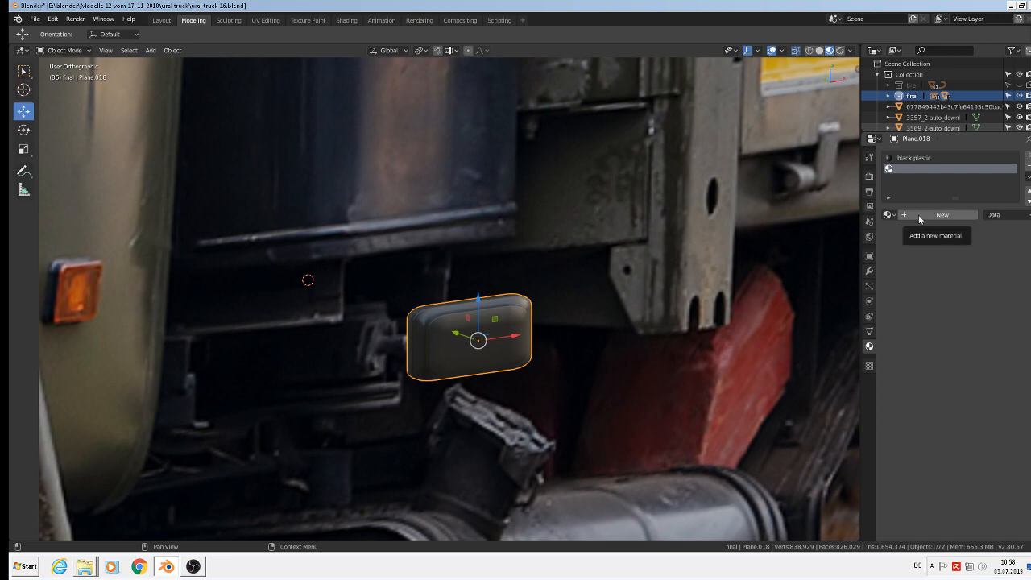
{"action": "left_click", "coordinate": [888, 214]}
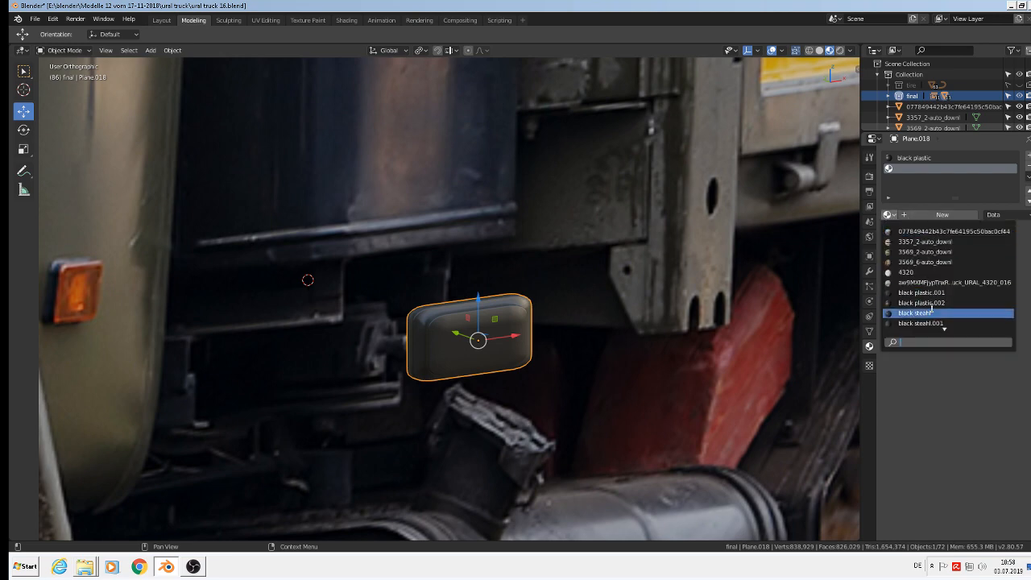
{"action": "type", "text": "or"}
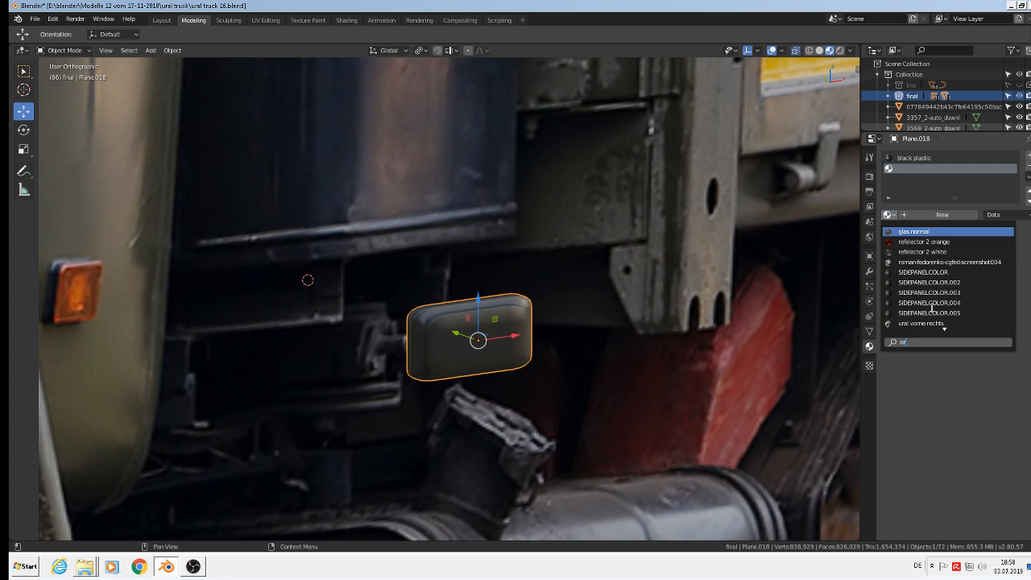
{"action": "left_click", "coordinate": [924, 242]}
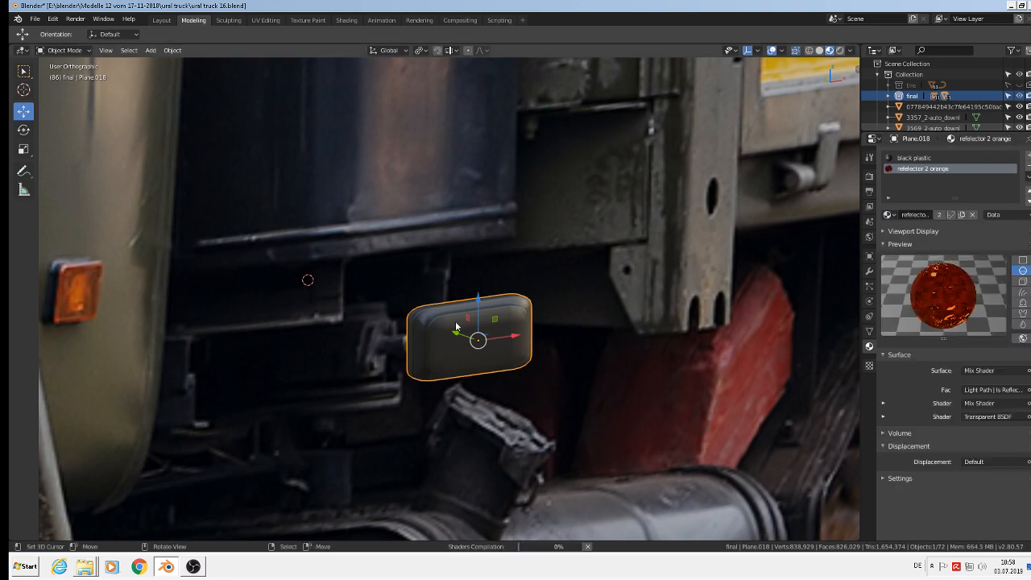
Step: Select all front and side faces of the raised plate in Edit Mode and assign the "refelector 2 orange" material to them
{"action": "scroll", "coordinate": [434, 327], "scroll_direction": "up", "scroll_amount": 3}
{"action": "middle_click_drag", "start_coordinate": [397, 307], "coordinate": [459, 341]}
{"action": "scroll", "coordinate": [450, 333], "scroll_direction": "up", "scroll_amount": 3}
{"action": "key", "text": "Tab"}
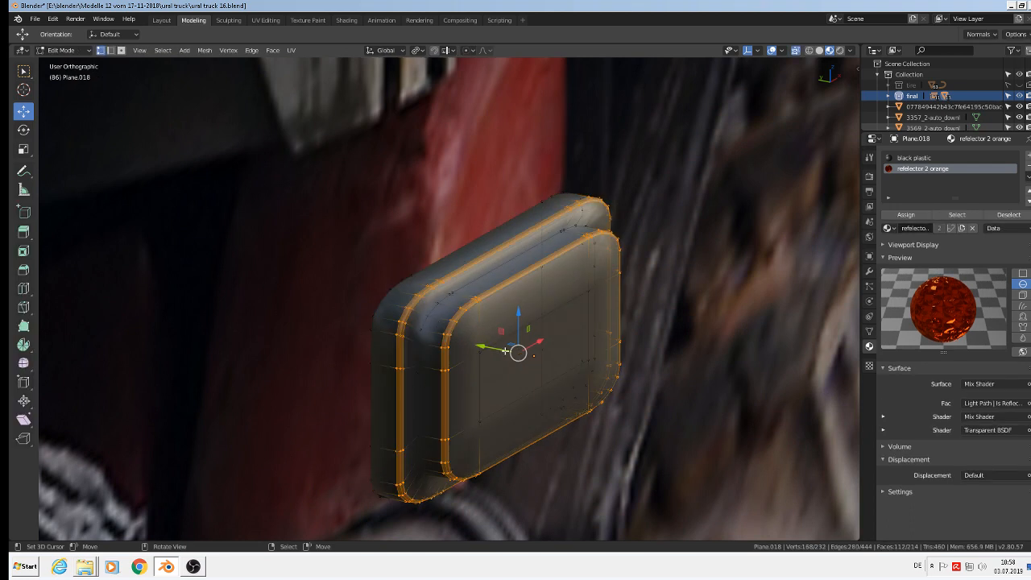
{"action": "left_click", "coordinate": [446, 344], "text": "alt"}
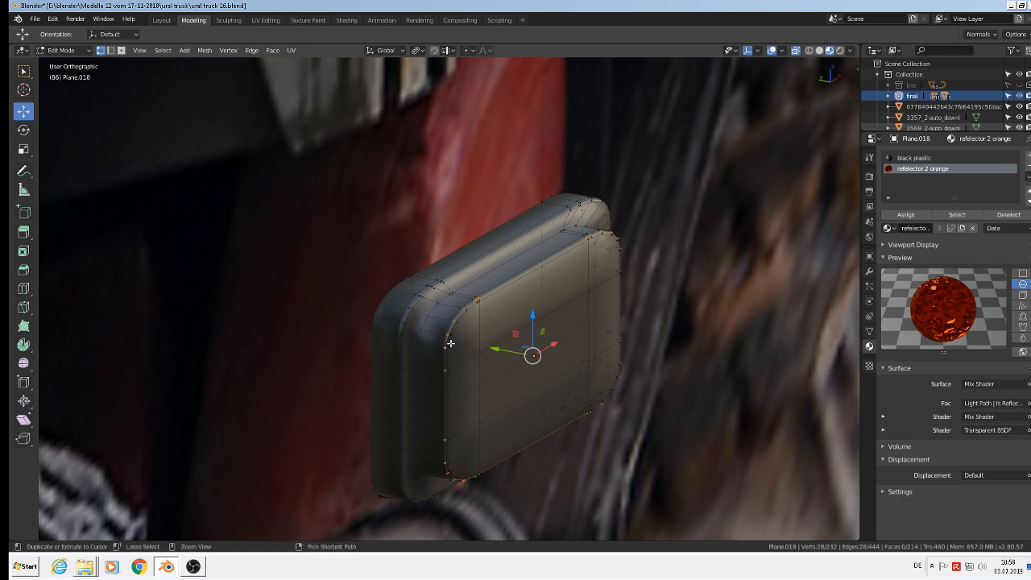
{"action": "key", "text": "ctrl+KP_Add"}
{"action": "key", "text": "ctrl+KP_Add"}
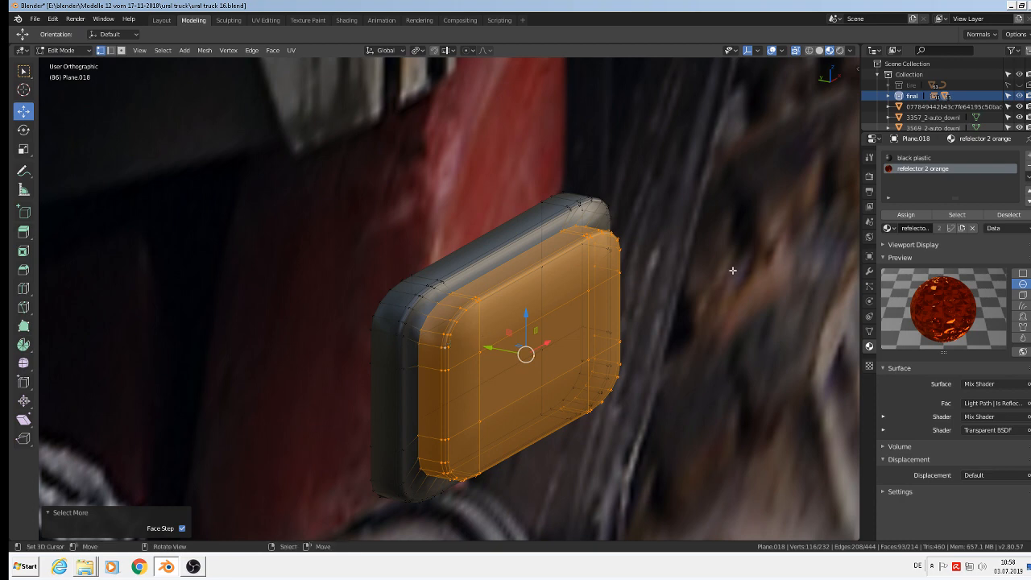
{"action": "left_click", "coordinate": [906, 214]}
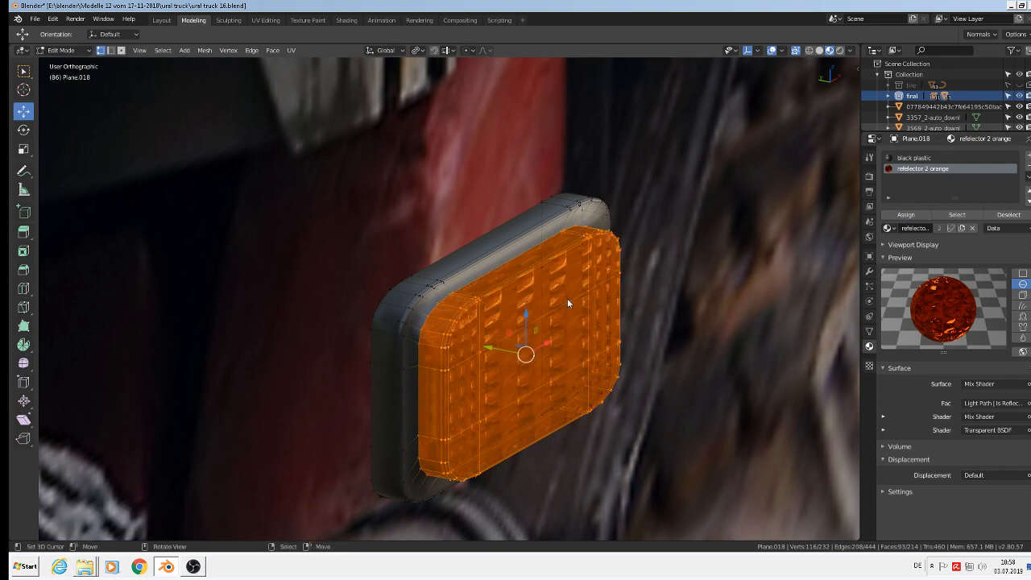
{"action": "key", "text": "Tab"}
Step: UV-map the entire lamp mesh using Project From View in the front view, and return to Object Mode
{"action": "middle_click_drag", "start_coordinate": [567, 298], "coordinate": [513, 301]}
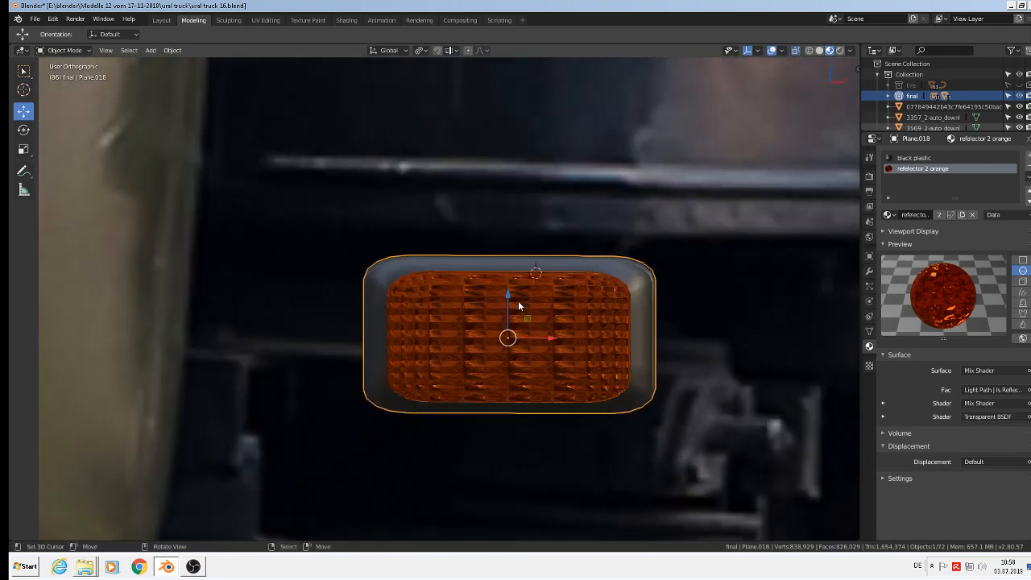
{"action": "key", "text": "KP_1"}
{"action": "key", "text": "Tab"}
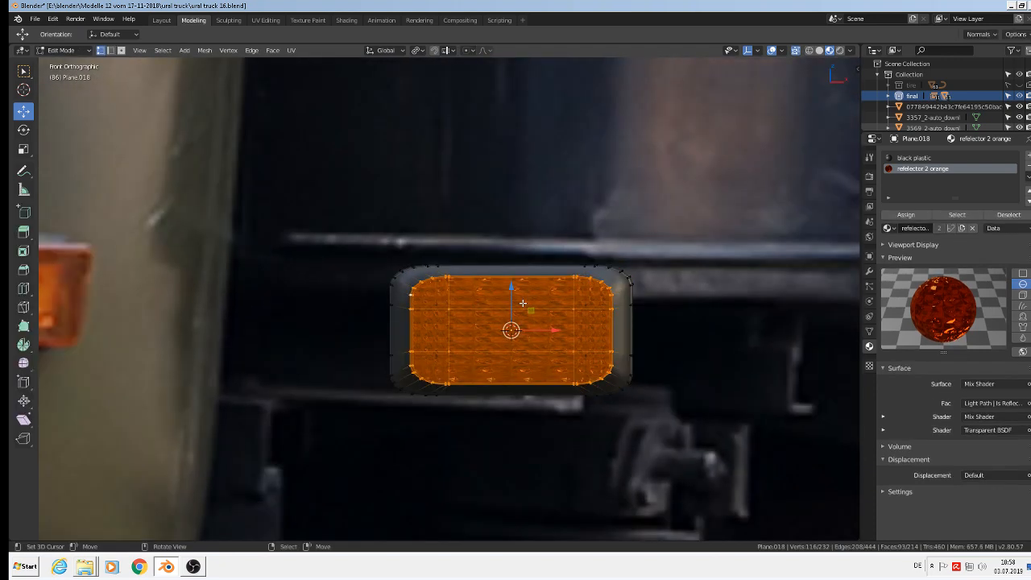
{"action": "key", "text": "alt+a"}
{"action": "key", "text": "a"}
{"action": "key", "text": "u"}
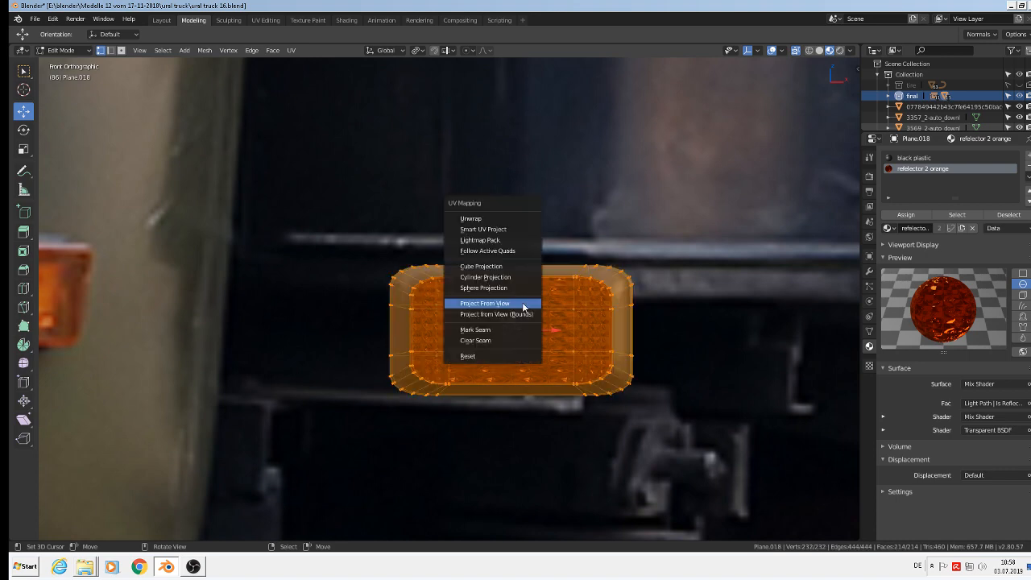
{"action": "left_click", "coordinate": [522, 302]}
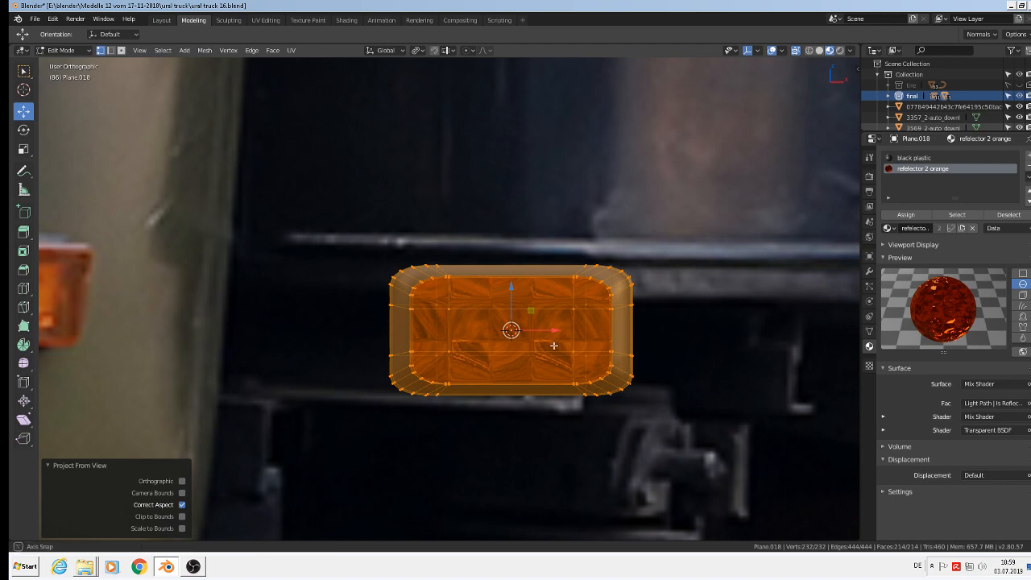
{"action": "middle_click_drag", "start_coordinate": [520, 334], "coordinate": [435, 310]}
{"action": "key", "text": "Tab"}
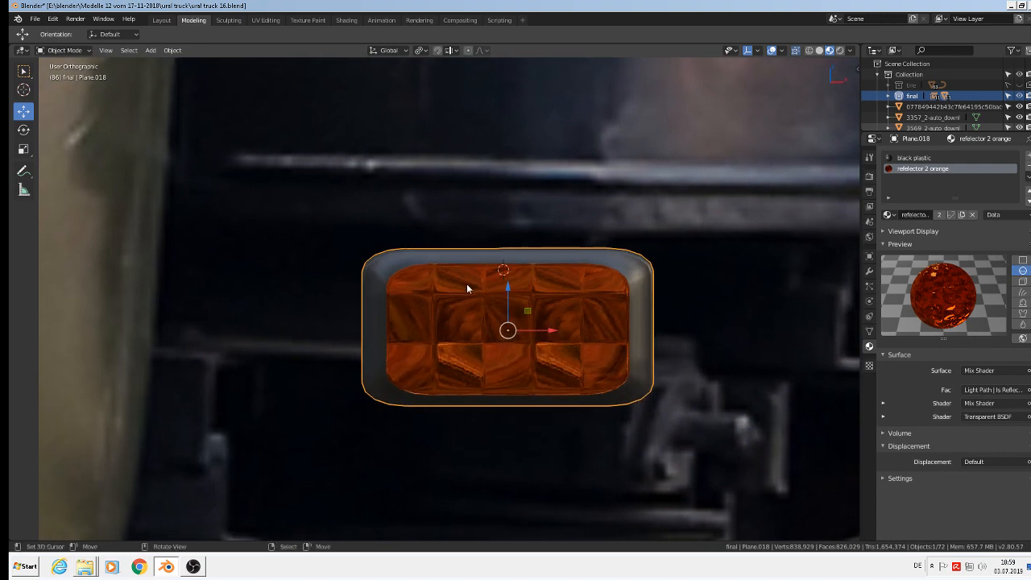
Step: Select the vertices of the orange lens's left end in front view and move them about 0.001 m outward along X
{"action": "key", "text": "KP_1"}
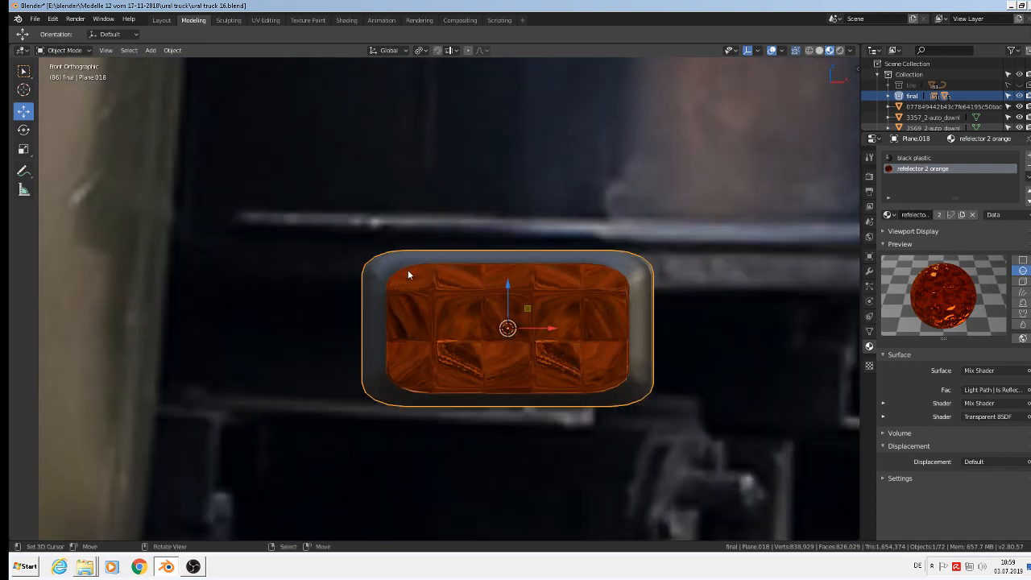
{"action": "key", "text": "Tab"}
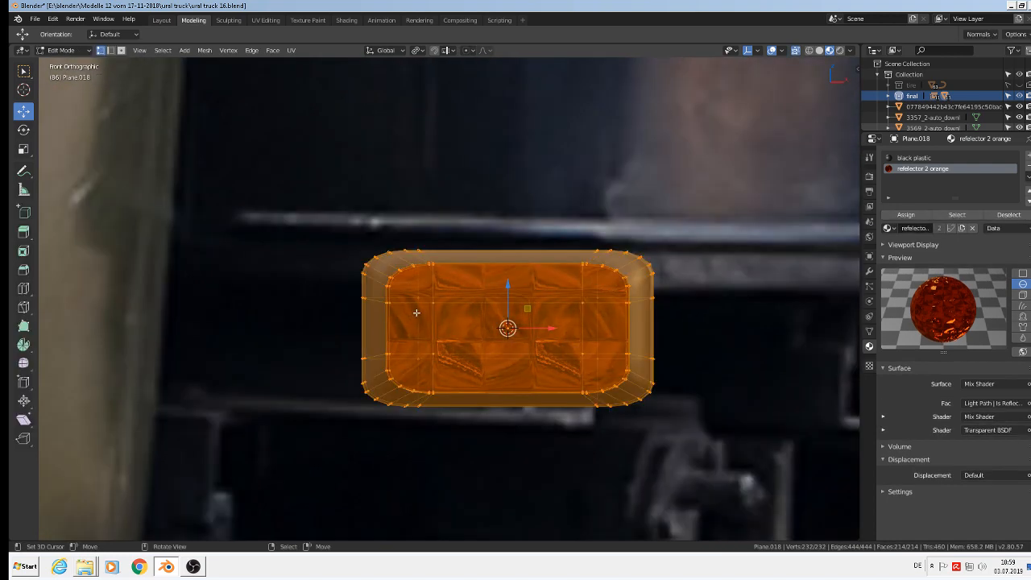
{"action": "key", "text": "alt+a"}
{"action": "key", "text": "c"}
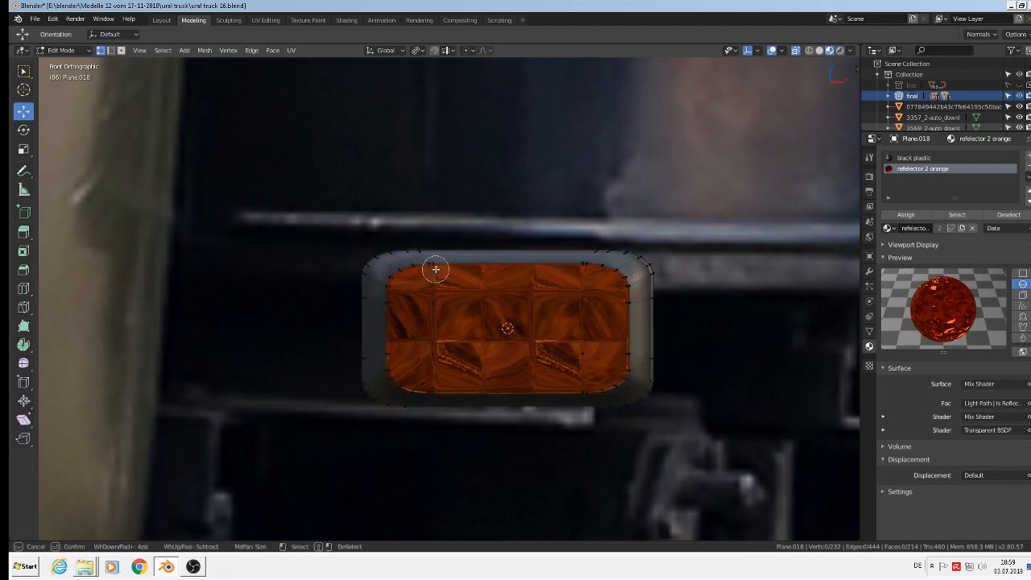
{"action": "mouse_move", "coordinate": [431, 268]}
{"action": "left_mouse_down"}
{"action": "mouse_move", "coordinate": [388, 296]}
{"action": "mouse_move", "coordinate": [402, 364]}
{"action": "mouse_move", "coordinate": [422, 385]}
{"action": "mouse_move", "coordinate": [435, 380]}
{"action": "mouse_move", "coordinate": [430, 295]}
{"action": "left_mouse_up"}
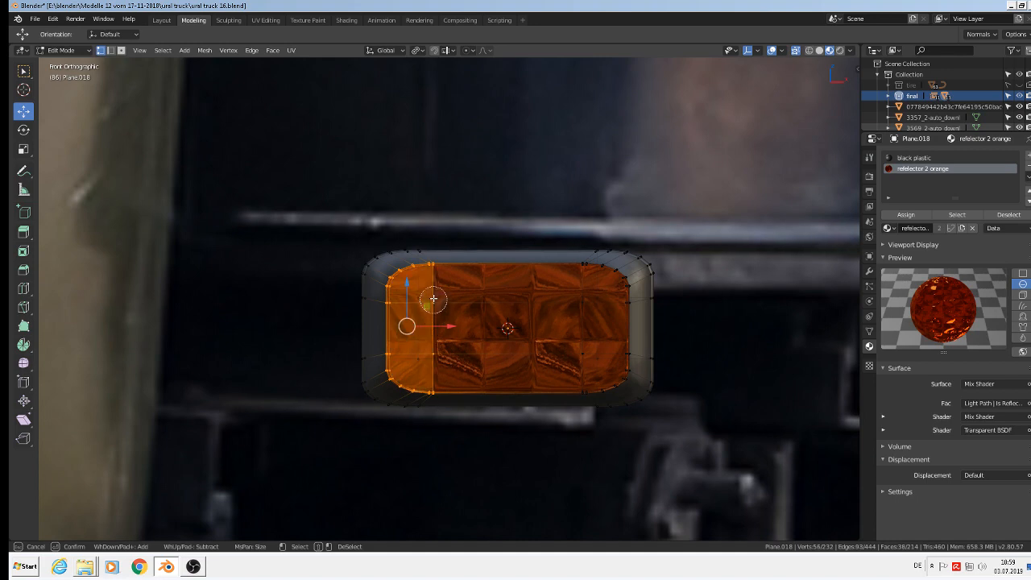
{"action": "key", "text": "Escape"}
{"action": "key", "text": "g"}
{"action": "key", "text": "x"}
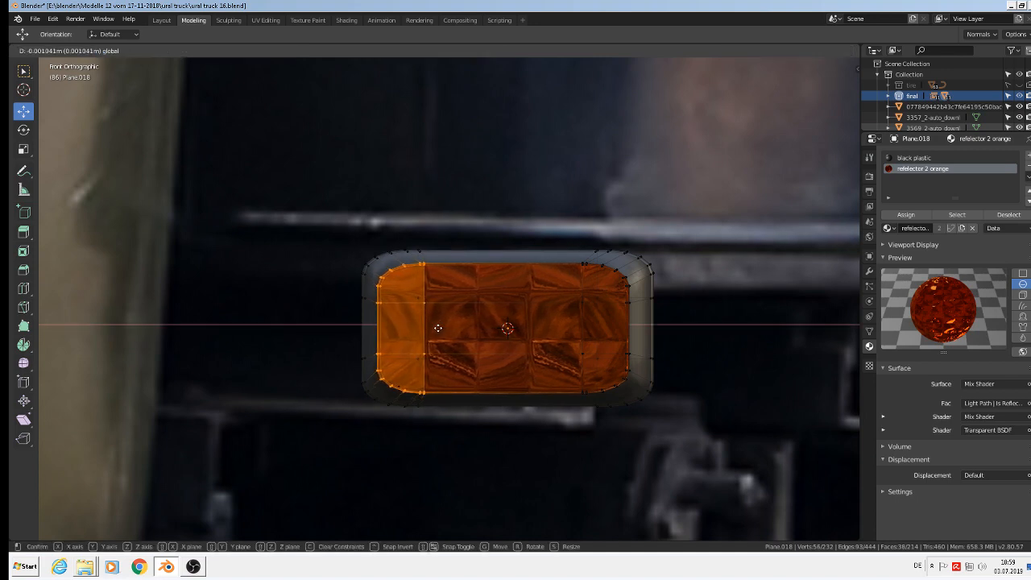
{"action": "left_click", "coordinate": [438, 328]}
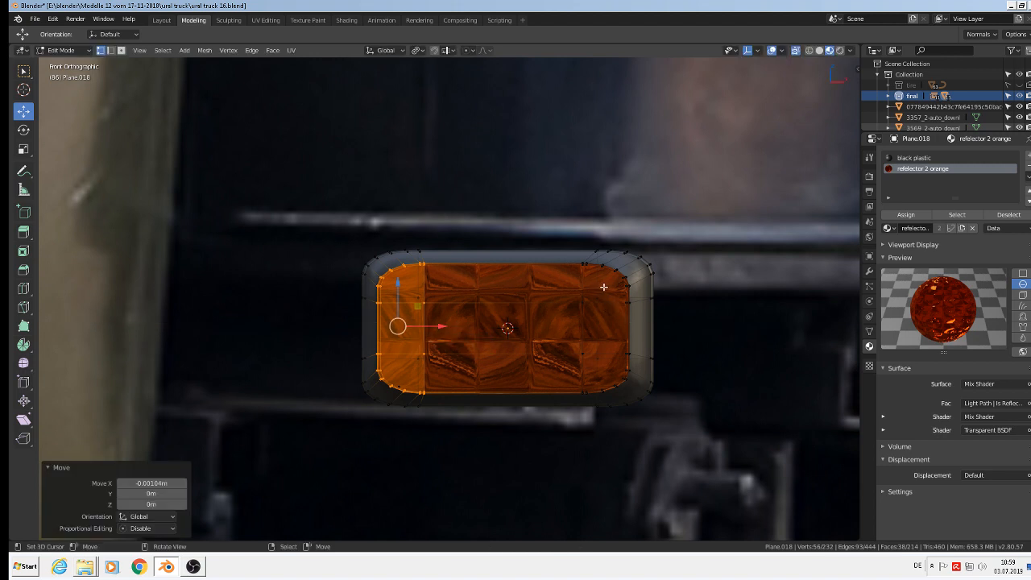
Step: Select the vertices of the lens's right end, move them about 0.0007 m outward along X and return to Object Mode
{"action": "key", "text": "alt+a"}
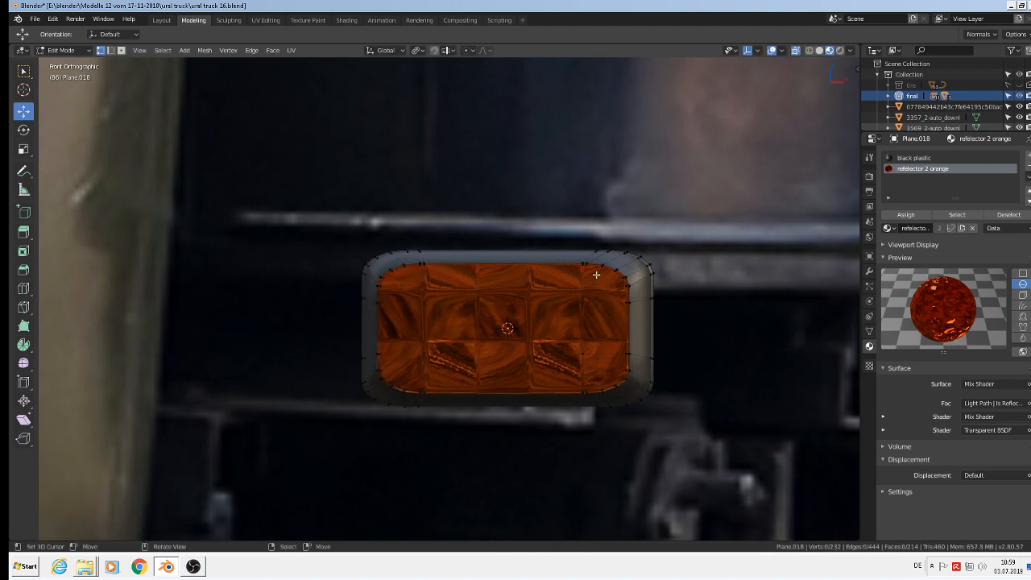
{"action": "key", "text": "c"}
{"action": "left_click", "coordinate": [597, 268]}
{"action": "mouse_move", "coordinate": [603, 270]}
{"action": "left_mouse_down"}
{"action": "mouse_move", "coordinate": [604, 373]}
{"action": "mouse_move", "coordinate": [587, 386]}
{"action": "mouse_move", "coordinate": [620, 366]}
{"action": "mouse_move", "coordinate": [580, 345]}
{"action": "left_mouse_up"}
{"action": "key", "text": "Escape"}
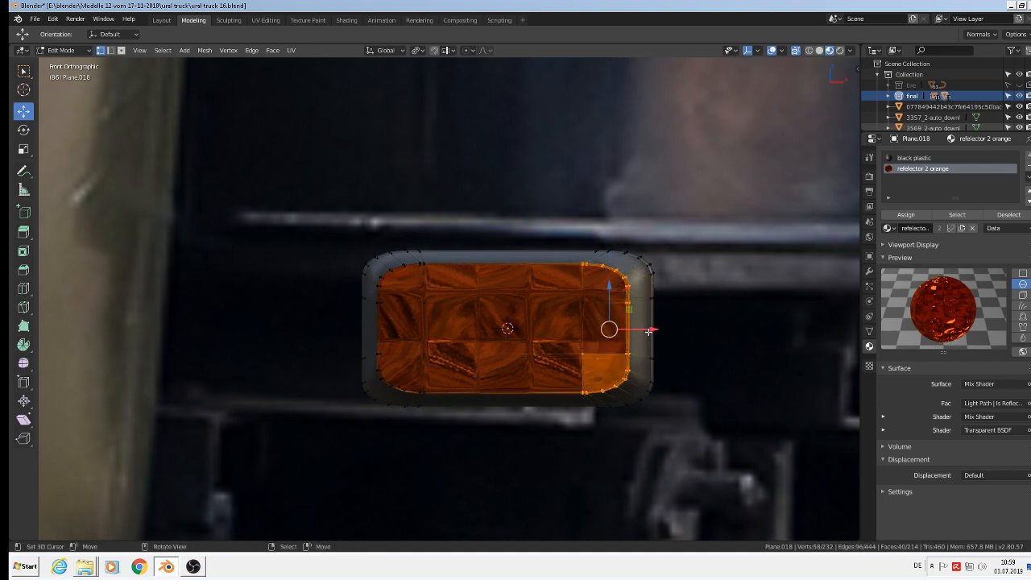
{"action": "key", "text": "g"}
{"action": "key", "text": "x"}
{"action": "left_click", "coordinate": [635, 322]}
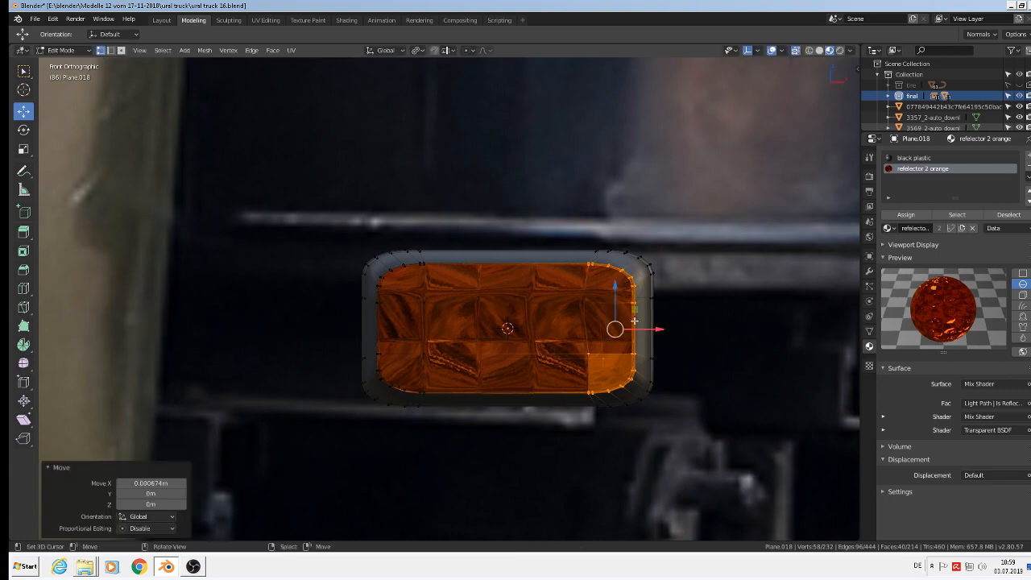
{"action": "key", "text": "Tab"}
{"action": "scroll", "coordinate": [539, 285], "scroll_direction": "down", "scroll_amount": 1}
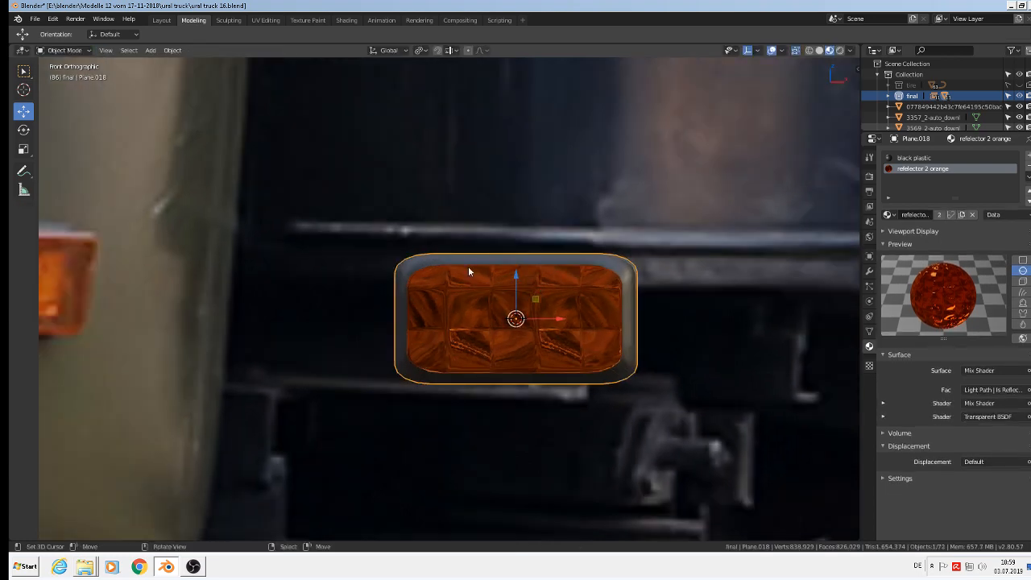
{"action": "mouse_move", "coordinate": [509, 318]}
{"action": "middle_mouse_down"}
{"action": "mouse_move", "coordinate": [514, 327]}
{"action": "mouse_move", "coordinate": [491, 310]}
{"action": "middle_mouse_up"}
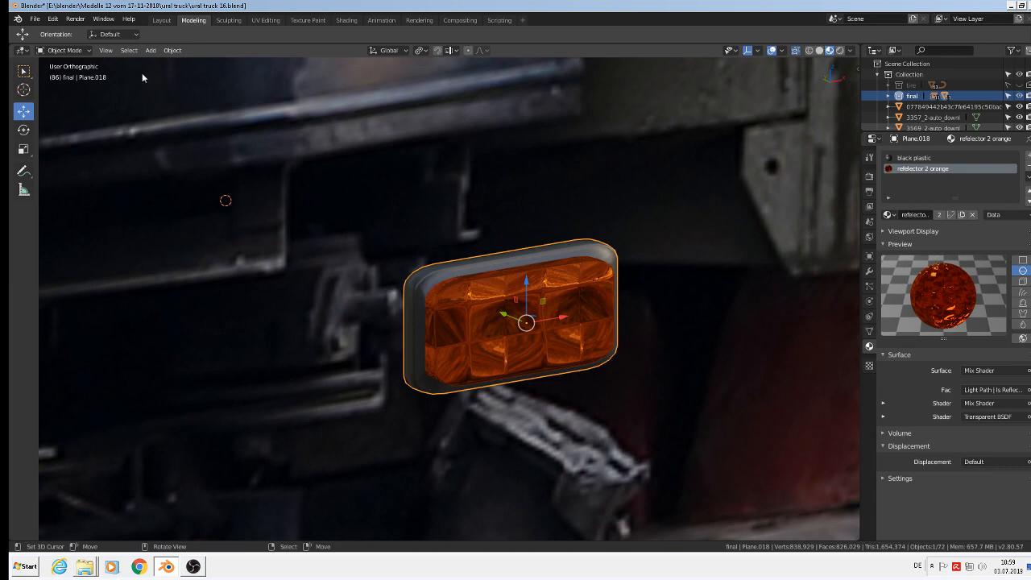
Step: Select the whole lamp mesh and scale all its UVs up in the UV Editing workspace until they extend well beyond the UV tile
{"action": "left_click", "coordinate": [265, 20]}
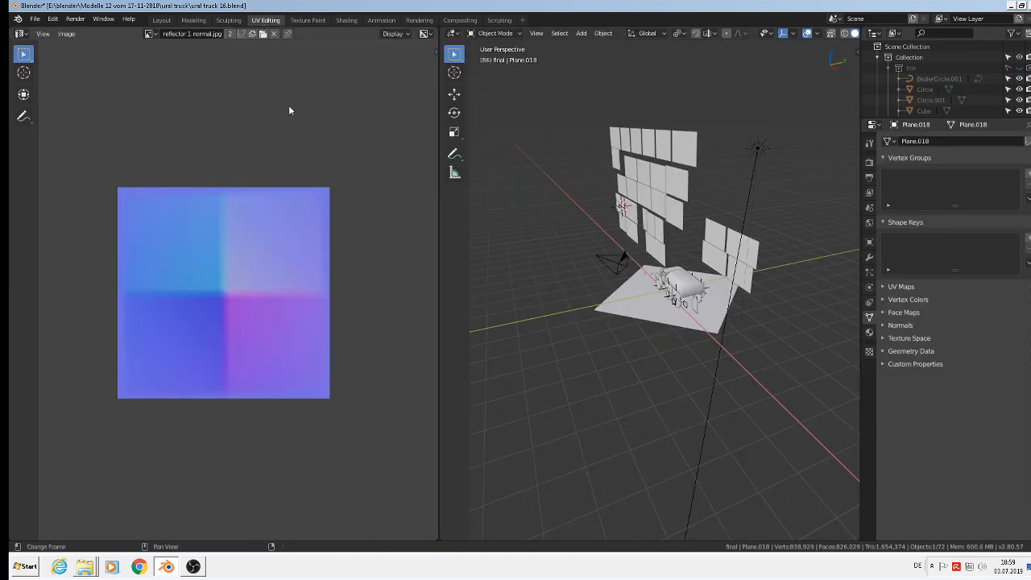
{"action": "left_click", "coordinate": [193, 20]}
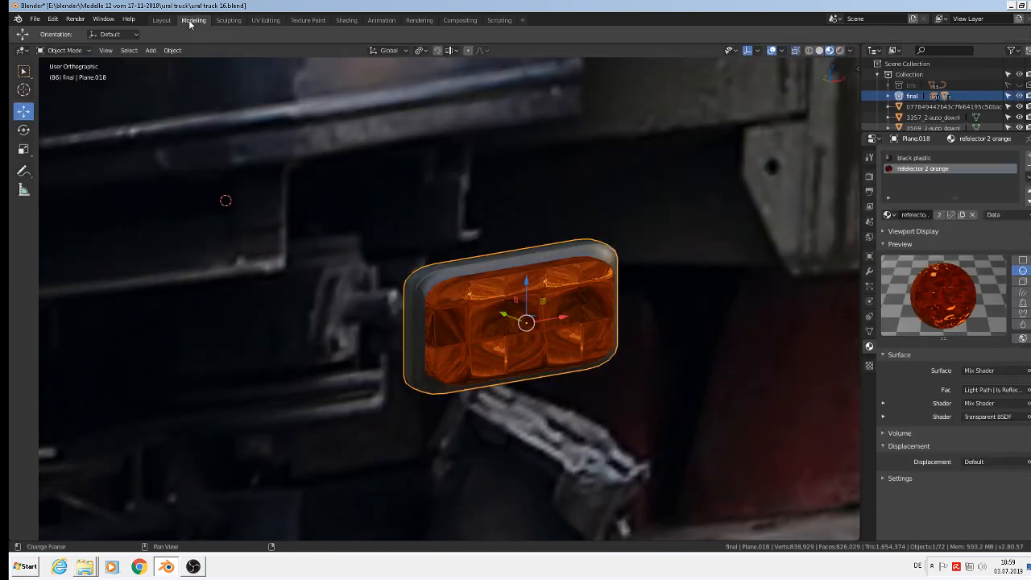
{"action": "key", "text": "Tab"}
{"action": "key", "text": "a"}
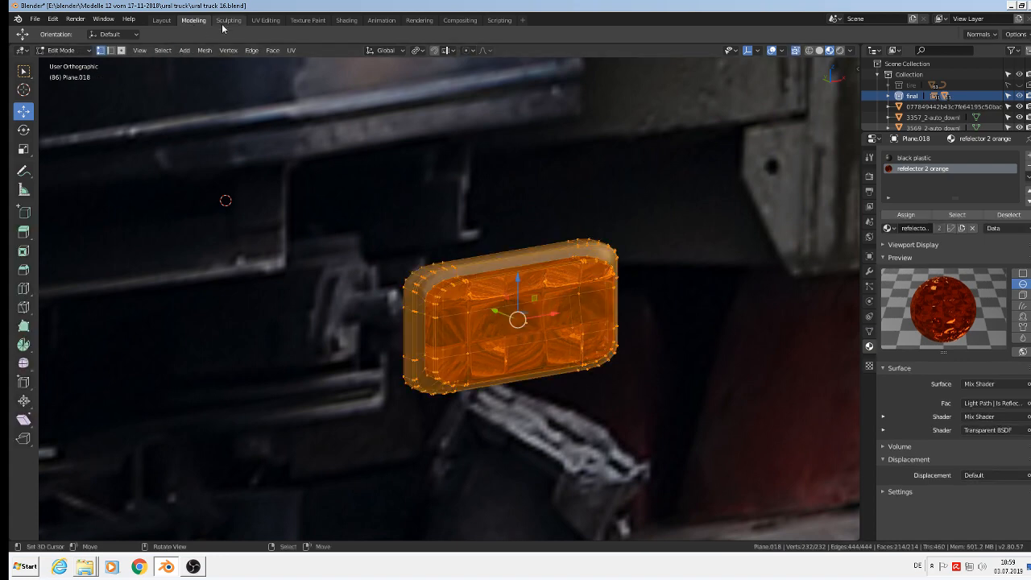
{"action": "left_click", "coordinate": [264, 20]}
{"action": "scroll", "coordinate": [259, 290], "scroll_direction": "up", "scroll_amount": 3}
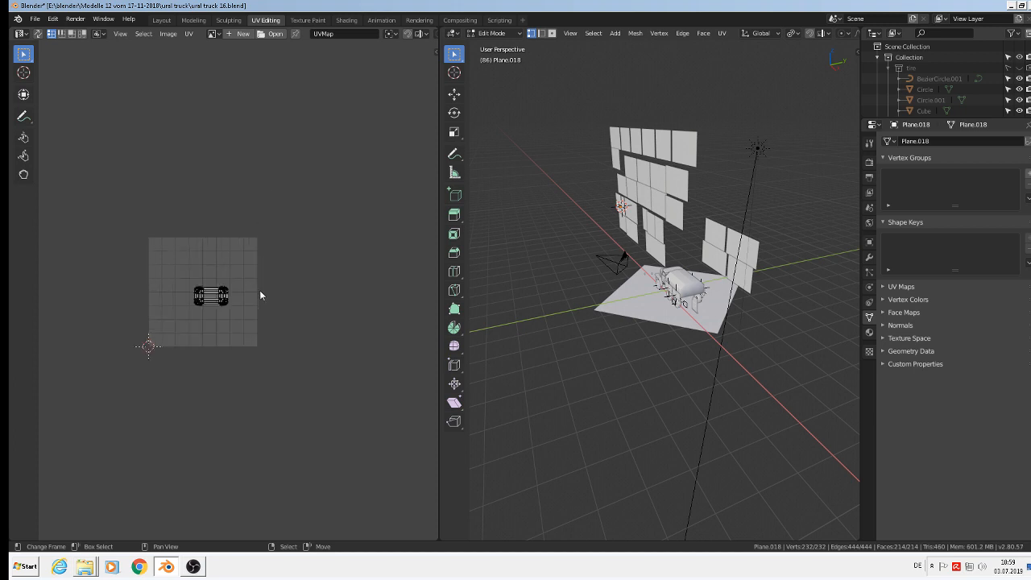
{"action": "key", "text": "a"}
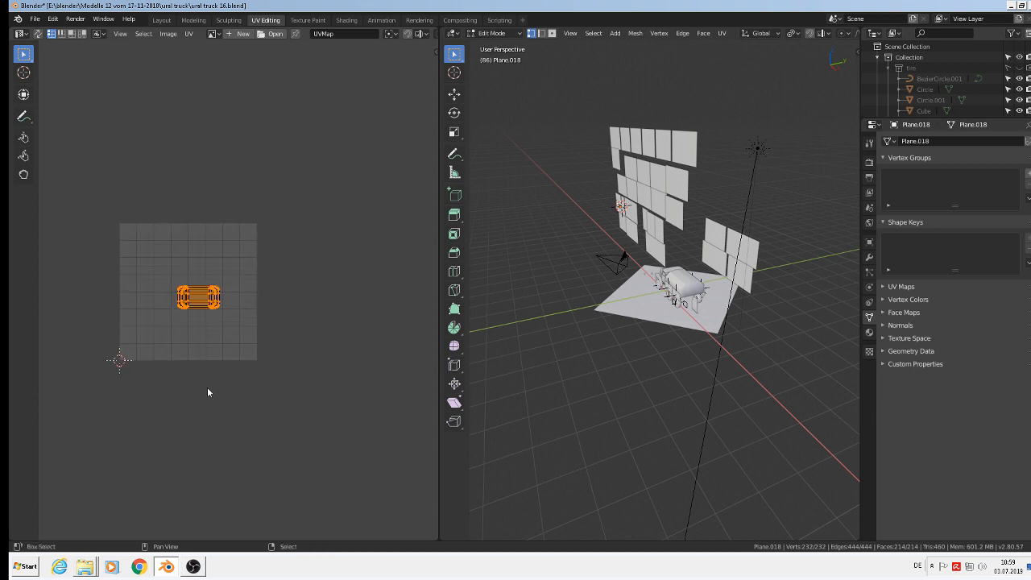
{"action": "middle_click_drag", "start_coordinate": [207, 391], "coordinate": [409, 308]}
{"action": "scroll", "coordinate": [375, 313], "scroll_direction": "down", "scroll_amount": 2}
{"action": "key", "text": "s"}
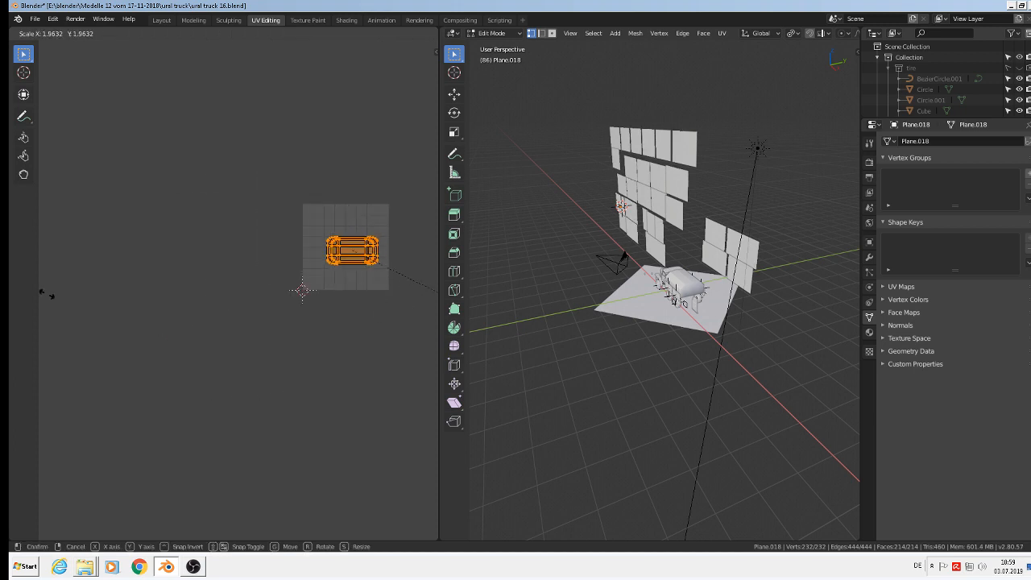
{"action": "left_click", "coordinate": [413, 407]}
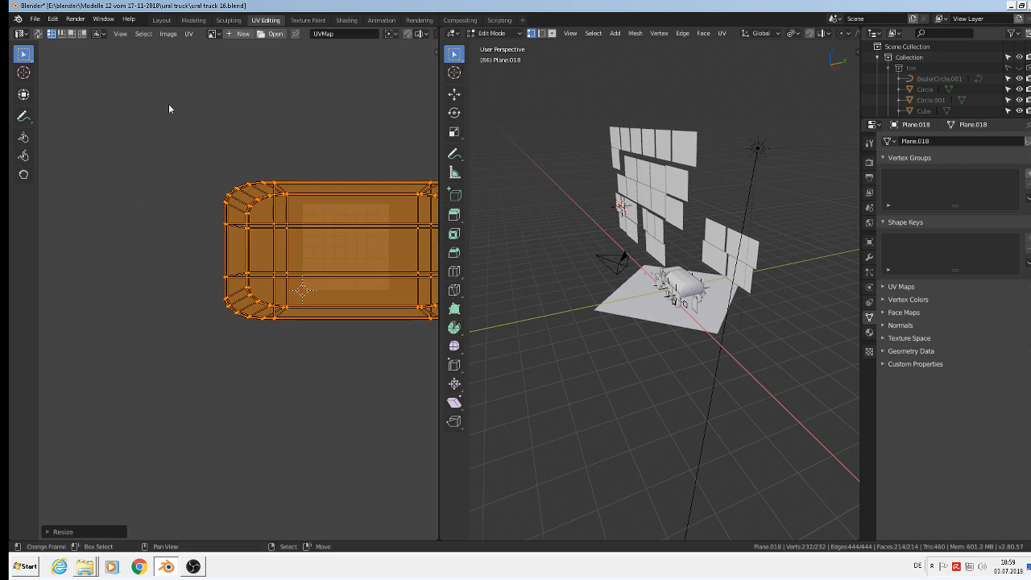
Step: Look through the images available for the UV editor without choosing one
{"action": "left_click", "coordinate": [214, 33]}
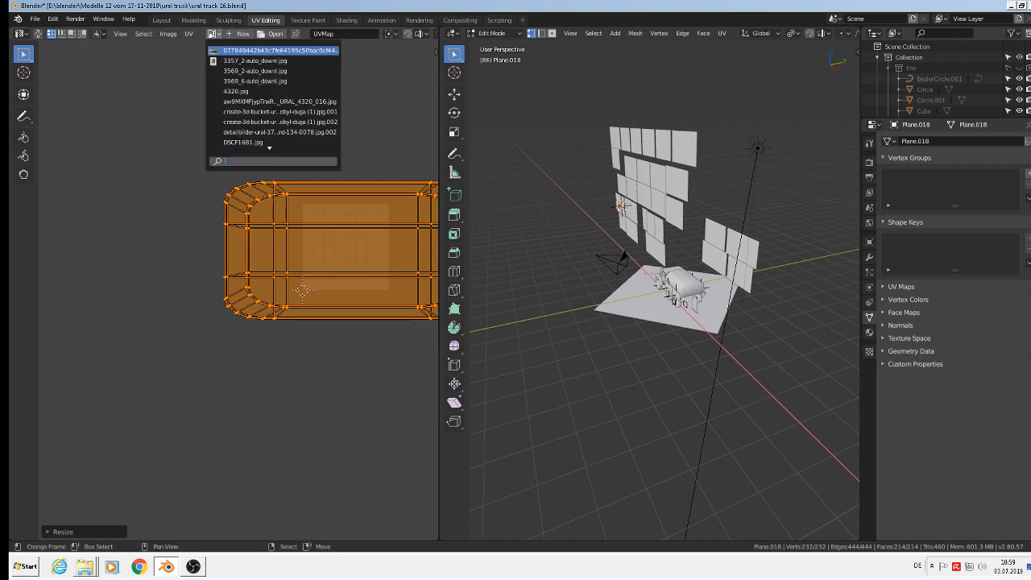
{"action": "scroll", "coordinate": [228, 142], "scroll_direction": "down", "scroll_amount": 7}
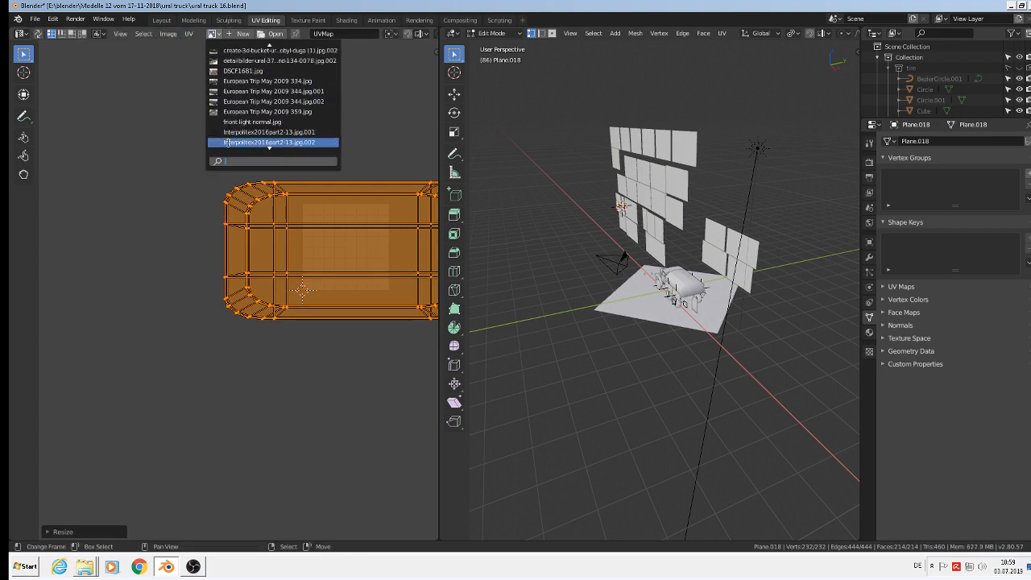
{"action": "scroll", "coordinate": [228, 143], "scroll_direction": "down", "scroll_amount": 10}
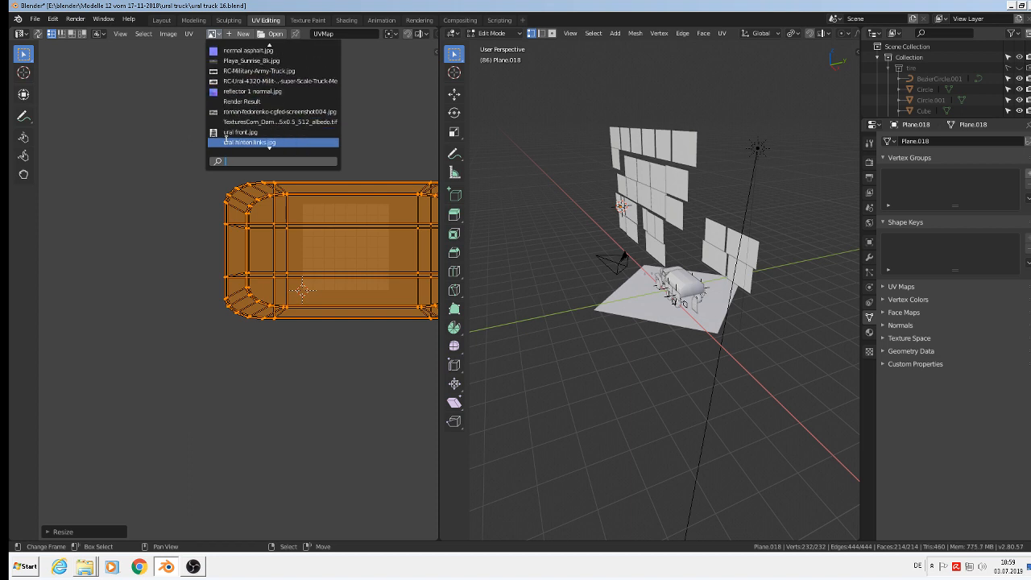
{"action": "scroll", "coordinate": [226, 141], "scroll_direction": "down", "scroll_amount": 10}
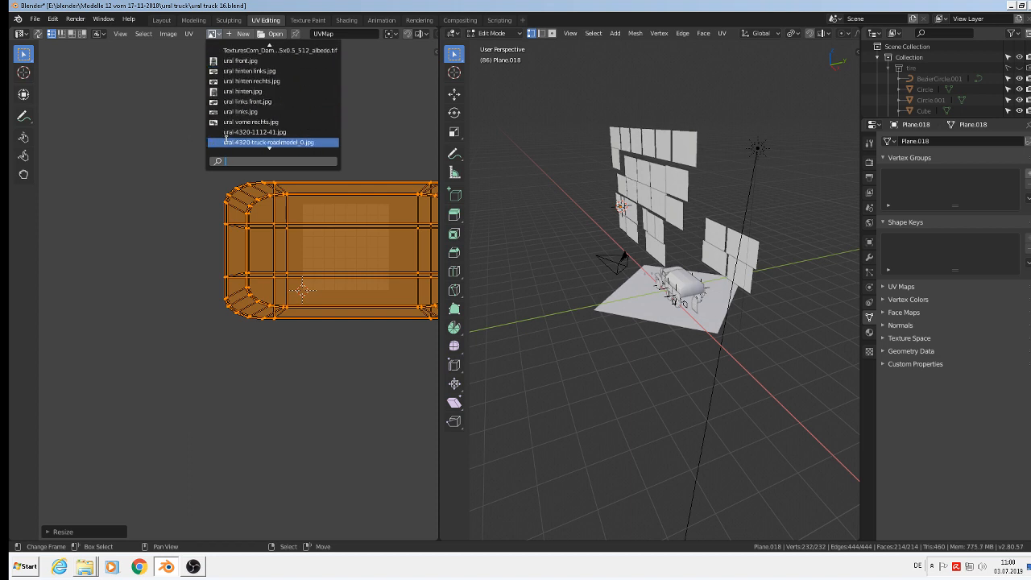
{"action": "scroll", "coordinate": [227, 133], "scroll_direction": "up", "scroll_amount": 18}
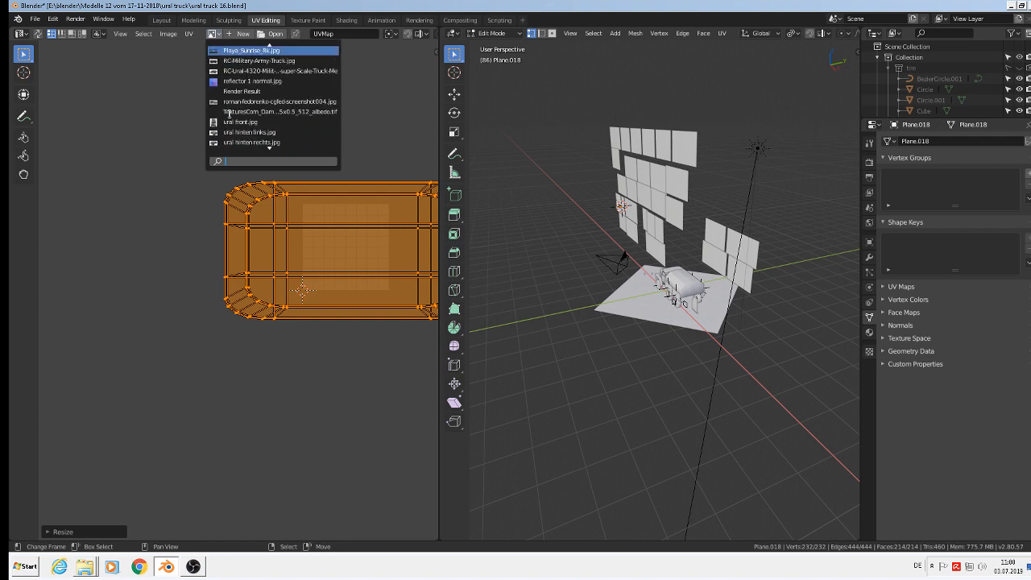
{"action": "scroll", "coordinate": [229, 113], "scroll_direction": "up", "scroll_amount": 4}
{"action": "scroll", "coordinate": [229, 114], "scroll_direction": "up", "scroll_amount": 15}
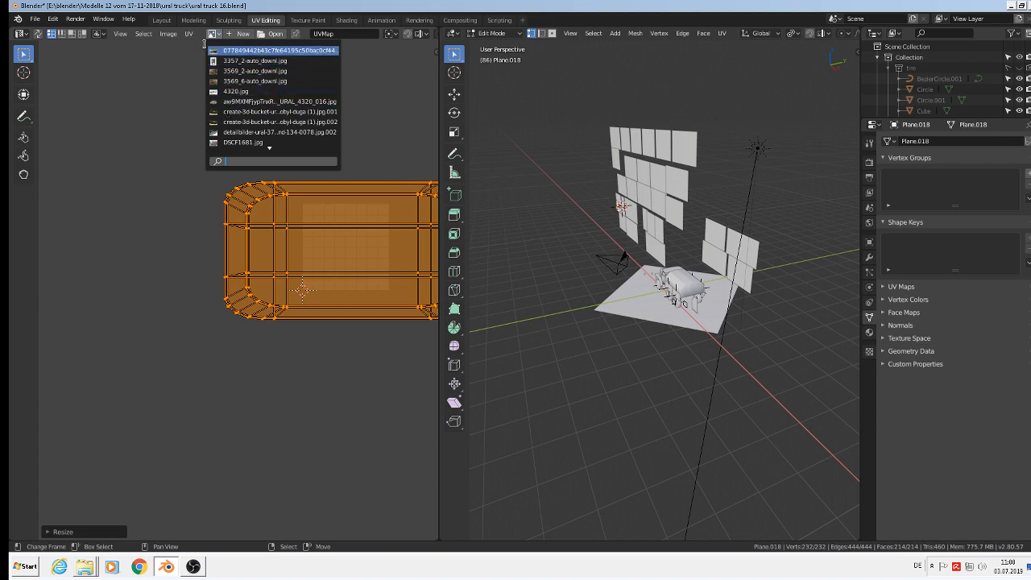
{"action": "left_click", "coordinate": [145, 112]}
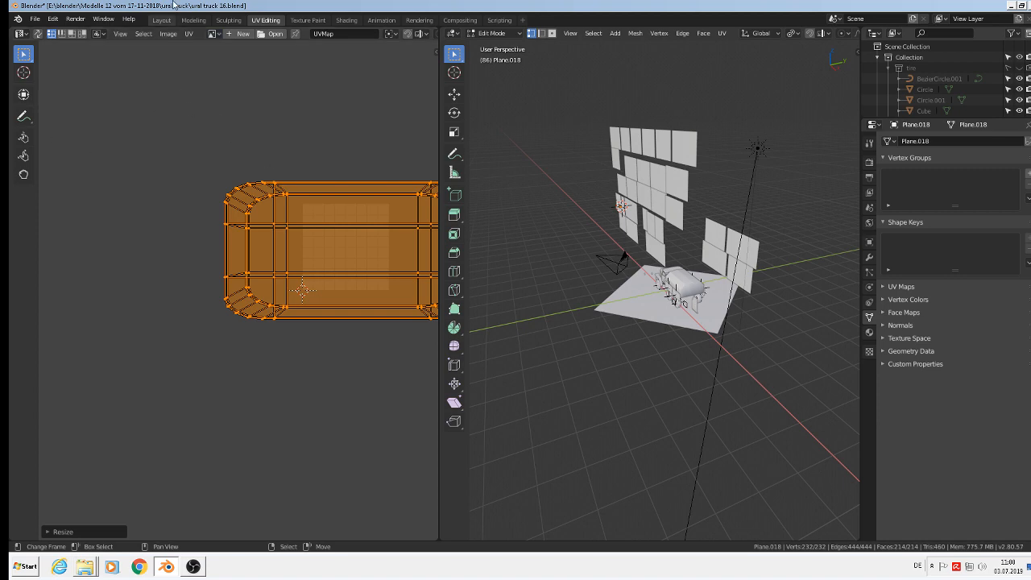
Step: Return to the Modeling workspace, leave Edit Mode and examine the reflector pattern on the lens
{"action": "left_click", "coordinate": [203, 22]}
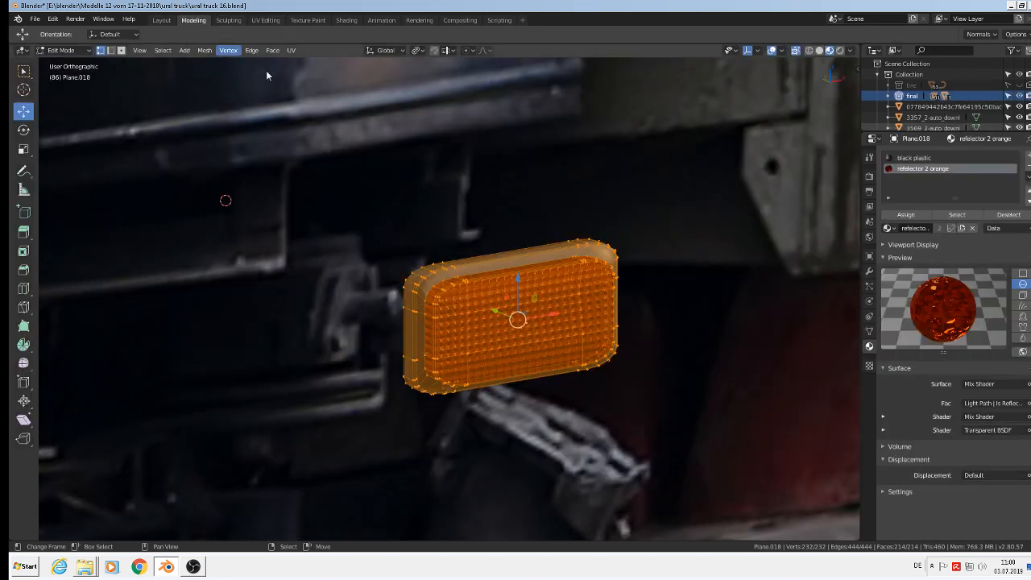
{"action": "scroll", "coordinate": [475, 314], "scroll_direction": "up", "scroll_amount": 3}
{"action": "key", "text": "Tab"}
{"action": "middle_click_drag", "start_coordinate": [544, 360], "coordinate": [485, 344]}
{"action": "scroll", "coordinate": [350, 298], "scroll_direction": "down", "scroll_amount": 2}
Step: Select the lens's front vertices from the side, move them about 0.0018 m along Y towards the rim and return to Object Mode
{"action": "middle_click_drag", "start_coordinate": [125, 246], "coordinate": [584, 305]}
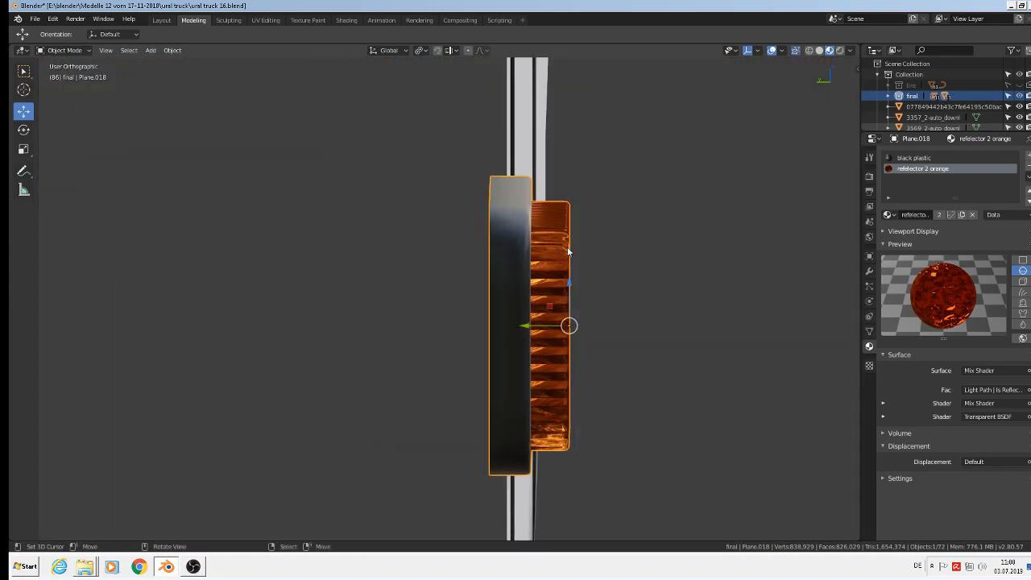
{"action": "key", "text": "Tab"}
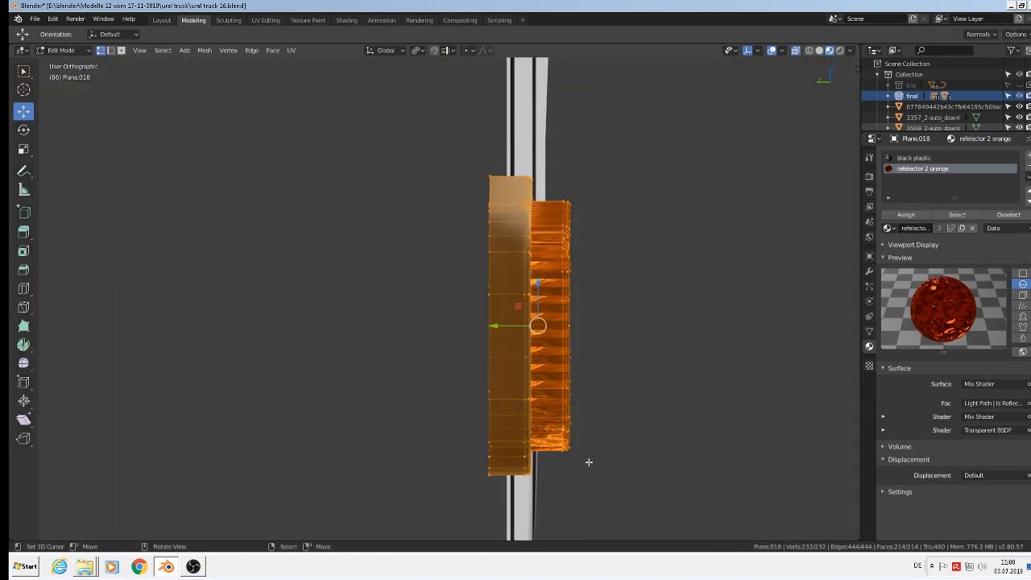
{"action": "key", "text": "alt+a"}
{"action": "key", "text": "b"}
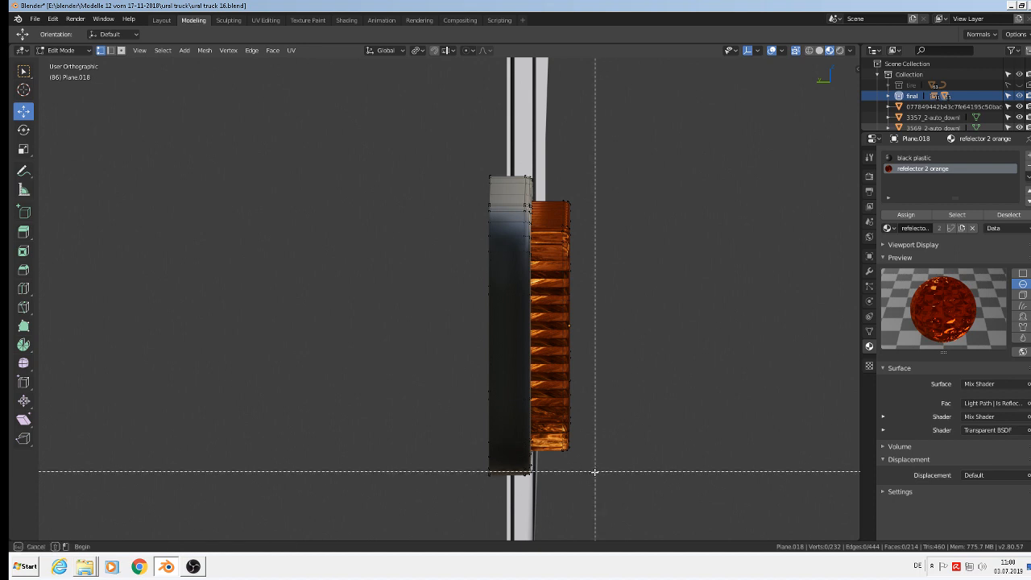
{"action": "left_click_drag", "start_coordinate": [593, 472], "coordinate": [540, 174]}
{"action": "key", "text": "g"}
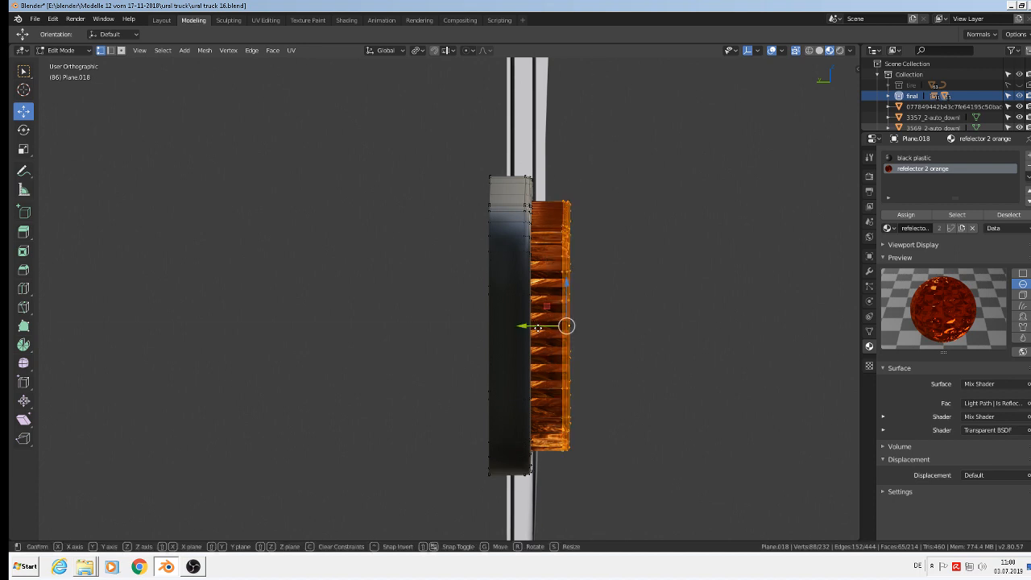
{"action": "key", "text": "x"}
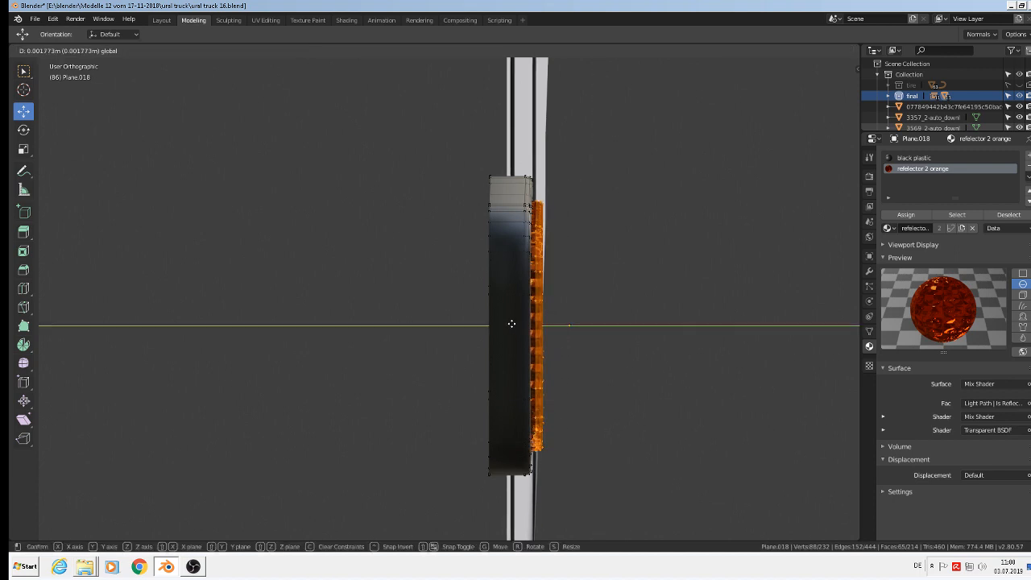
{"action": "left_click_drag", "start_coordinate": [511, 324], "coordinate": [510, 324]}
{"action": "key", "text": "Tab"}
{"action": "middle_click_drag", "start_coordinate": [596, 255], "coordinate": [462, 274]}
{"action": "scroll", "coordinate": [462, 273], "scroll_direction": "down", "scroll_amount": 2}
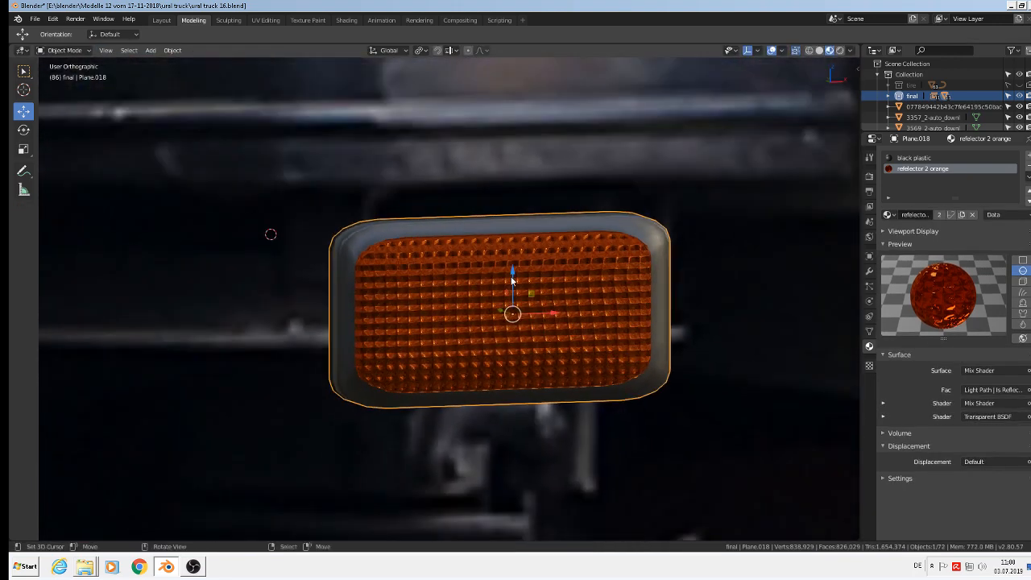
Step: Add a Subdivision Surface modifier to the lamp
{"action": "key", "text": "KP_1"}
{"action": "scroll", "coordinate": [527, 266], "scroll_direction": "down", "scroll_amount": 3}
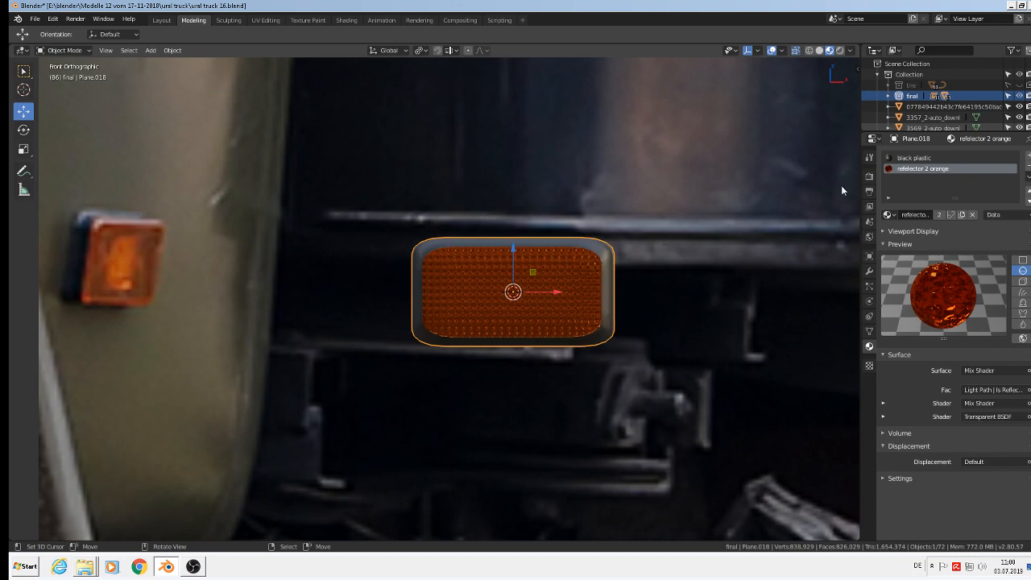
{"action": "left_click", "coordinate": [874, 271]}
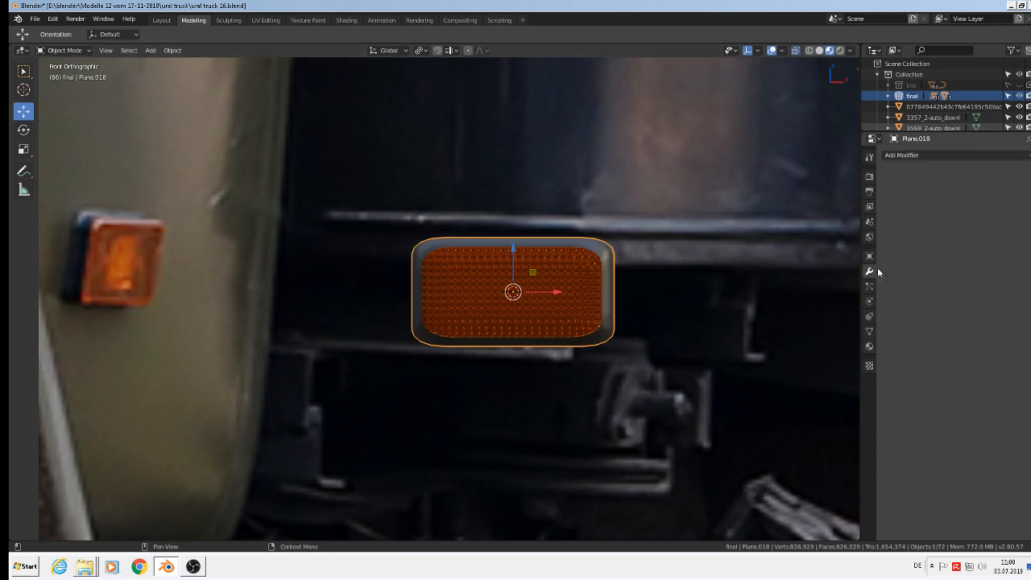
{"action": "left_click", "coordinate": [914, 156]}
{"action": "left_click", "coordinate": [830, 338]}
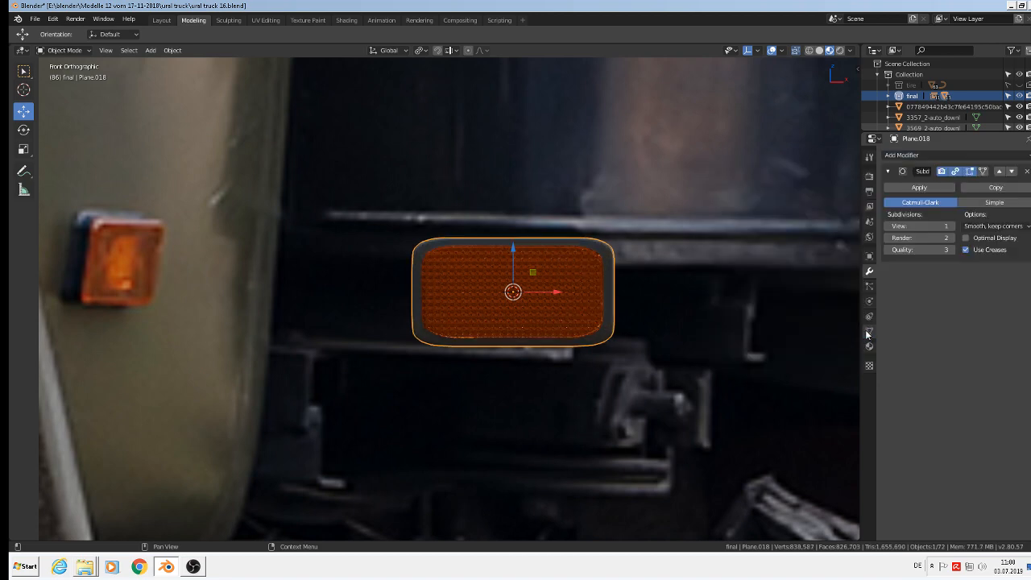
Step: Examine the smoothed marker lamp from several angles and compare it with the lamps in the reference photo
{"action": "scroll", "coordinate": [580, 320], "scroll_direction": "up", "scroll_amount": 2}
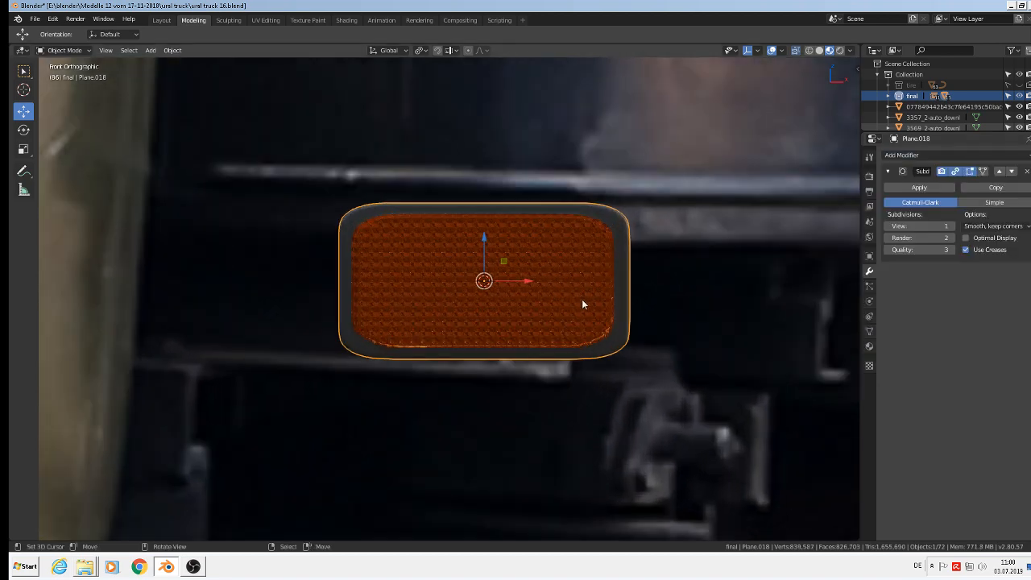
{"action": "middle_click_drag", "start_coordinate": [812, 308], "coordinate": [655, 328]}
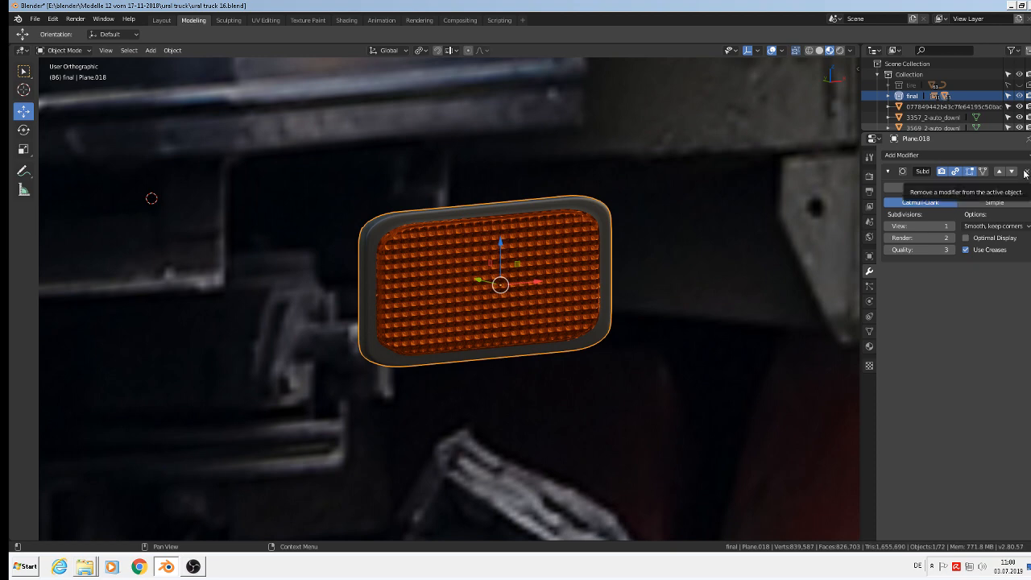
{"action": "scroll", "coordinate": [478, 303], "scroll_direction": "down", "scroll_amount": 3}
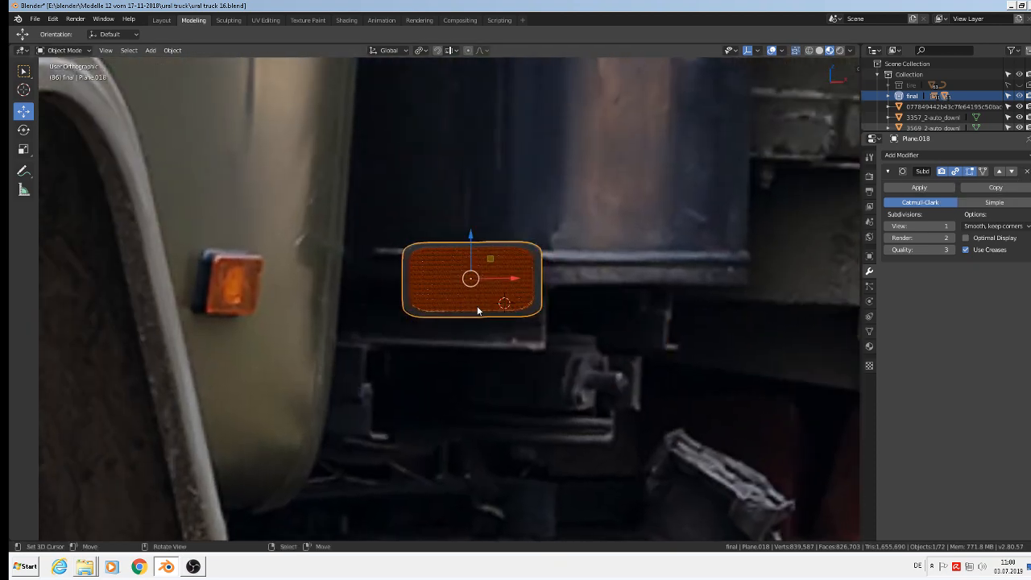
{"action": "scroll", "coordinate": [476, 307], "scroll_direction": "down", "scroll_amount": 4}
{"action": "key", "text": "KP_1"}
{"action": "scroll", "coordinate": [476, 308], "scroll_direction": "down", "scroll_amount": 1}
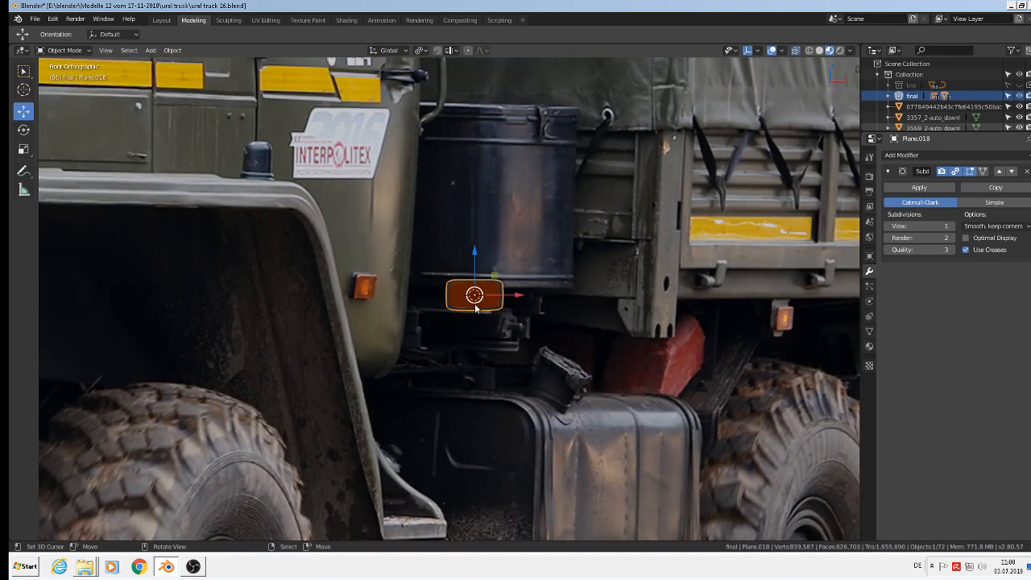
{"action": "scroll", "coordinate": [475, 308], "scroll_direction": "up", "scroll_amount": 6}
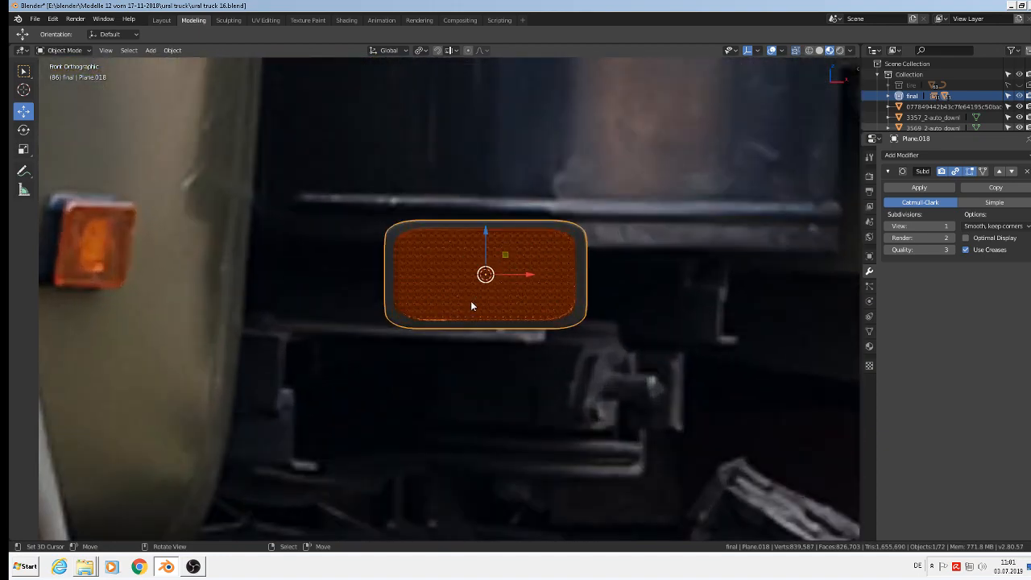
{"action": "scroll", "coordinate": [471, 302], "scroll_direction": "down", "scroll_amount": 10}
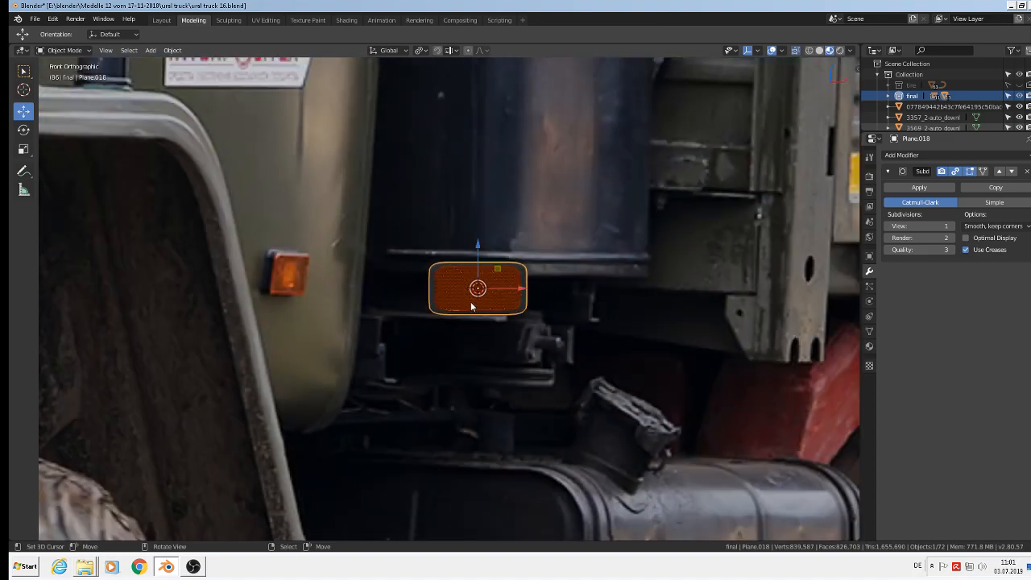
{"action": "scroll", "coordinate": [519, 331], "scroll_direction": "down", "scroll_amount": 6}
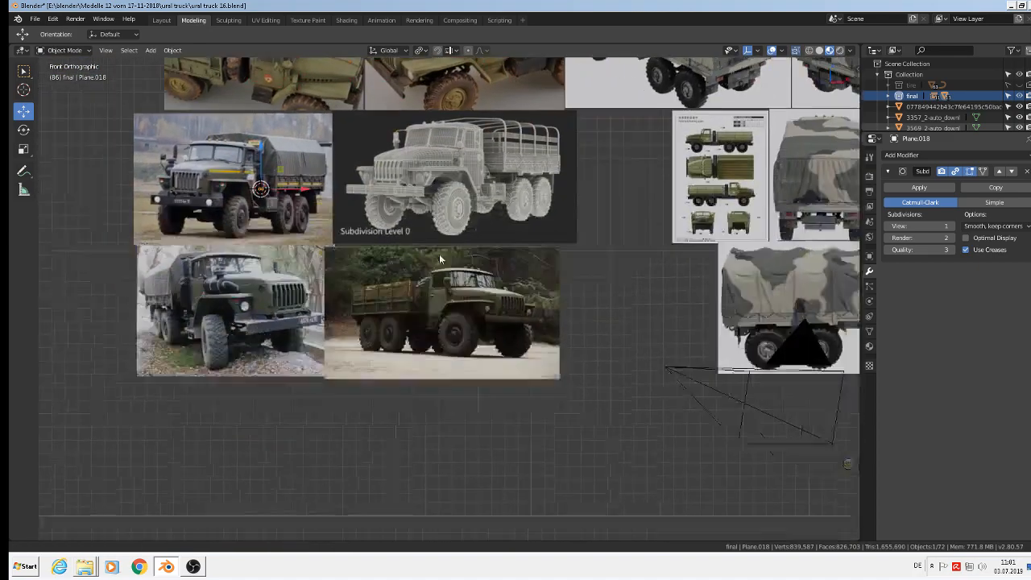
Step: Move the marker lamp 4.87 m along X and -1.98 m along Z to the truck model's hood and scale it by 3.302
{"action": "key", "text": "g"}
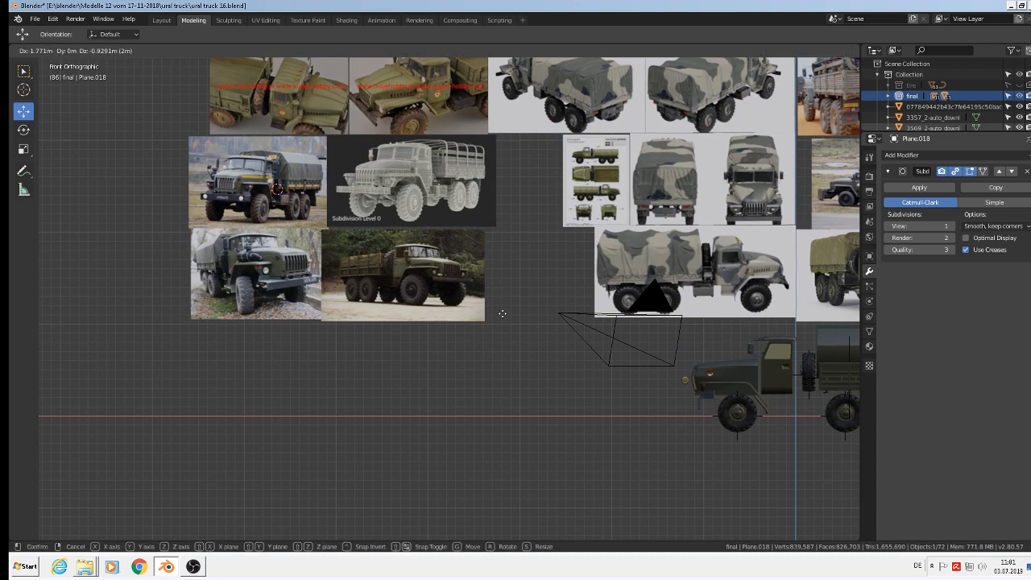
{"action": "left_click", "coordinate": [755, 398]}
{"action": "key", "text": "s"}
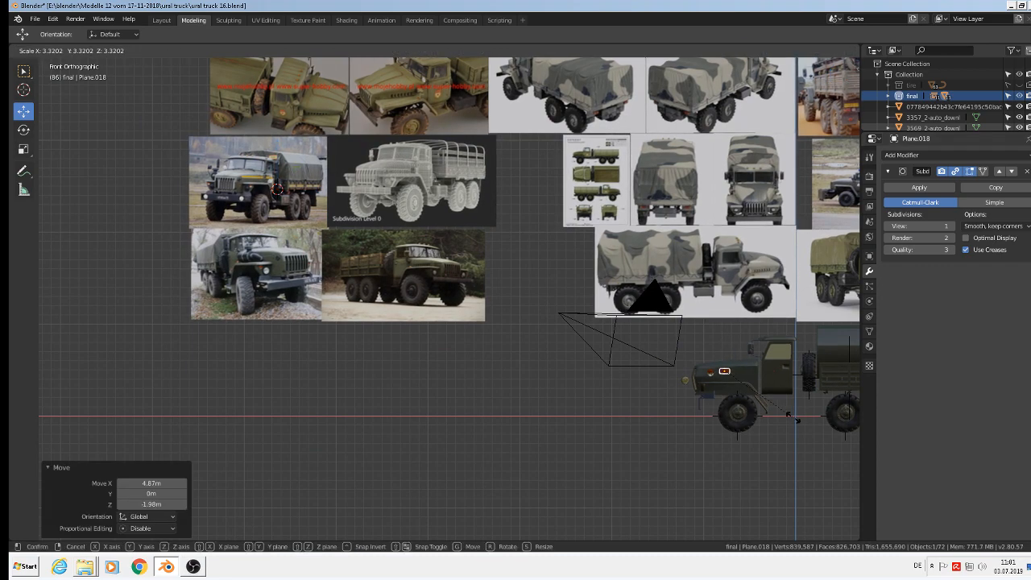
{"action": "left_click", "coordinate": [672, 341]}
{"action": "scroll", "coordinate": [704, 362], "scroll_direction": "up", "scroll_amount": 3}
{"action": "middle_click_drag", "start_coordinate": [704, 362], "coordinate": [769, 411]}
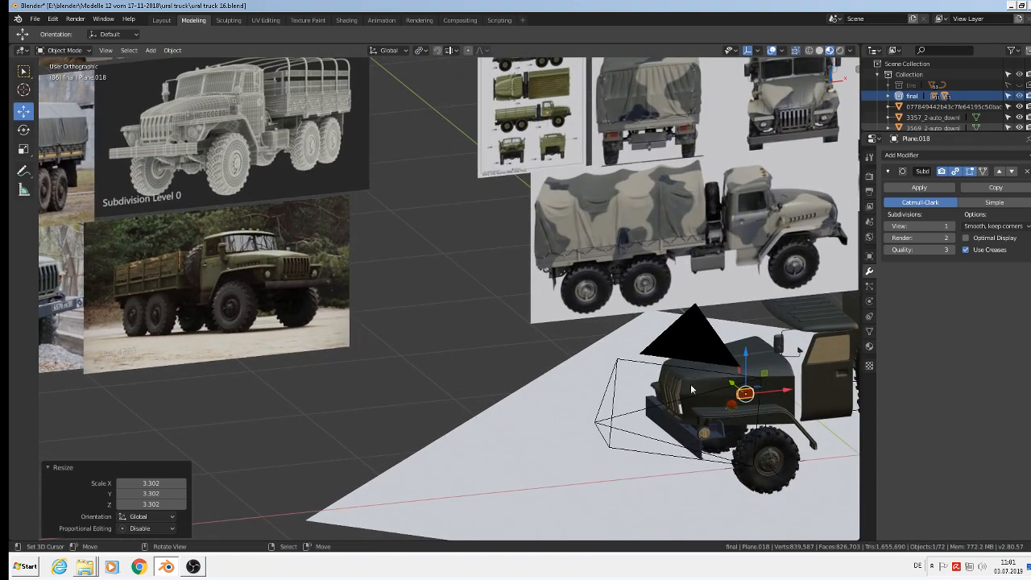
Step: Deselect all objects and save the truck file
{"action": "key", "text": "a"}
{"action": "key", "text": "alt+a"}
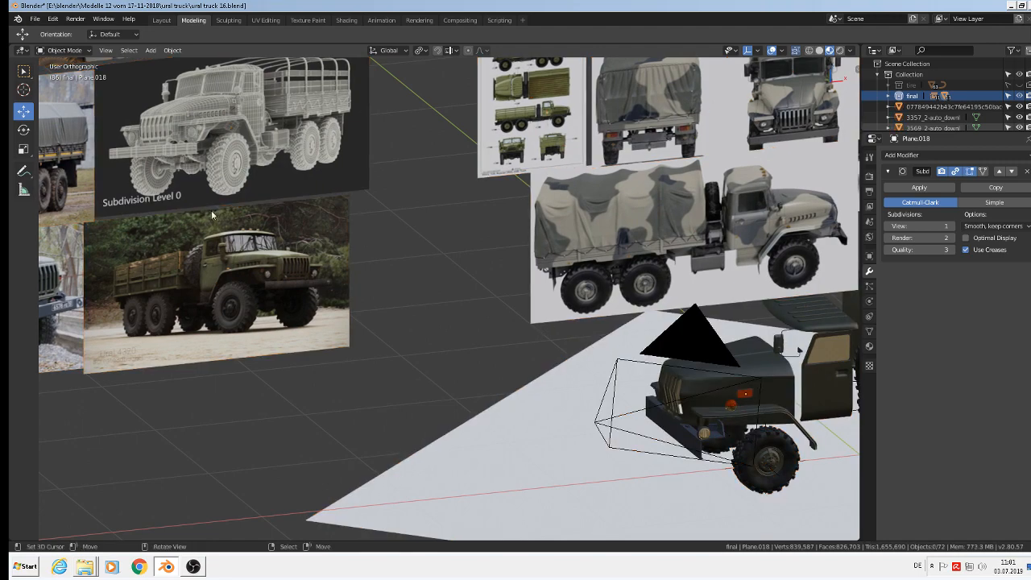
{"action": "left_click", "coordinate": [34, 18]}
Step: Examine the orange roof lamps and the front lights of the truck in the reference photo
{"action": "middle_click_drag", "start_coordinate": [86, 121], "coordinate": [427, 95], "text": "shift"}
{"action": "key", "text": "KP_1"}
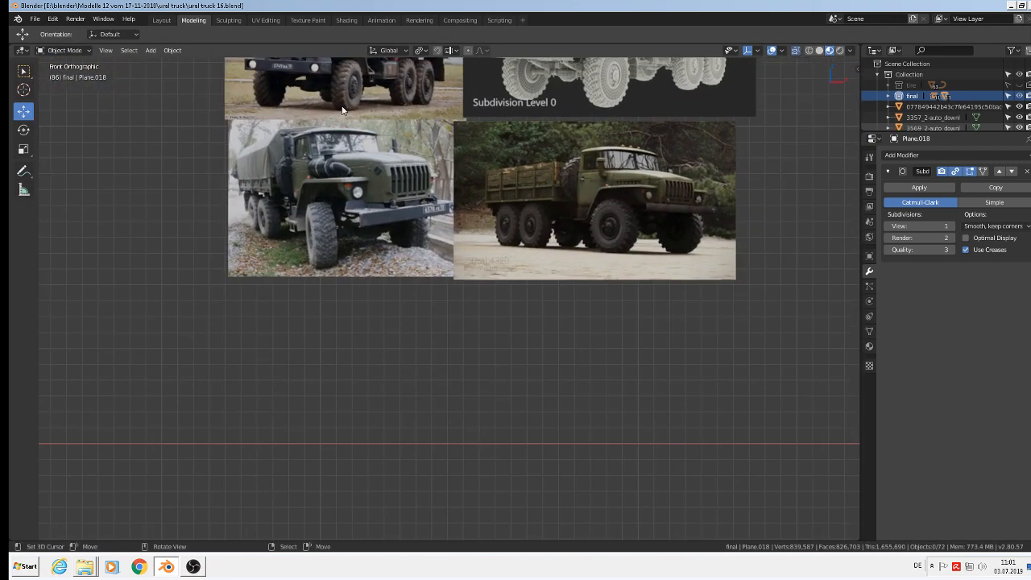
{"action": "middle_click_drag", "start_coordinate": [341, 100], "coordinate": [426, 281], "text": "shift"}
{"action": "scroll", "coordinate": [426, 281], "scroll_direction": "up", "scroll_amount": 12}
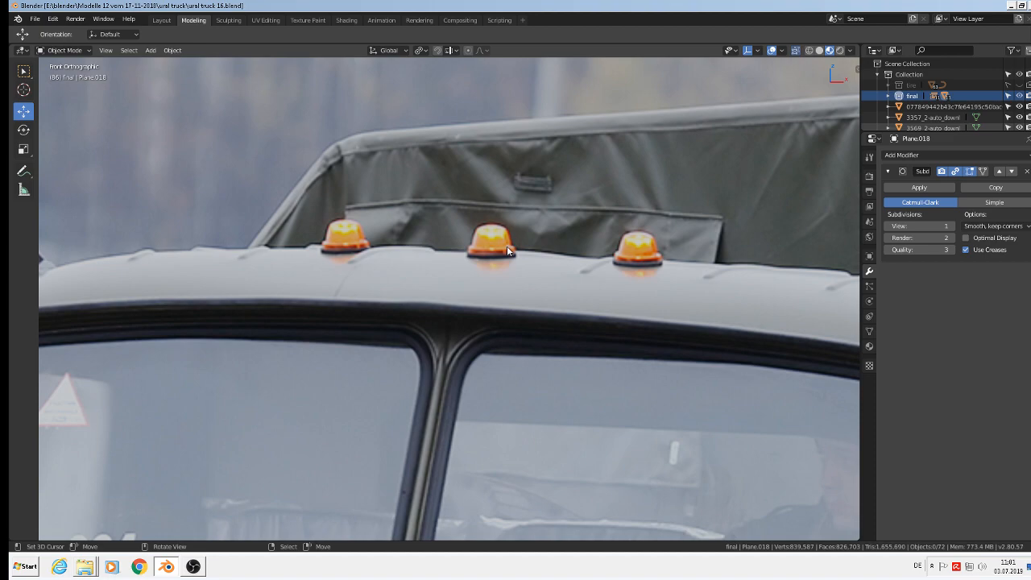
{"action": "scroll", "coordinate": [506, 245], "scroll_direction": "down", "scroll_amount": 10}
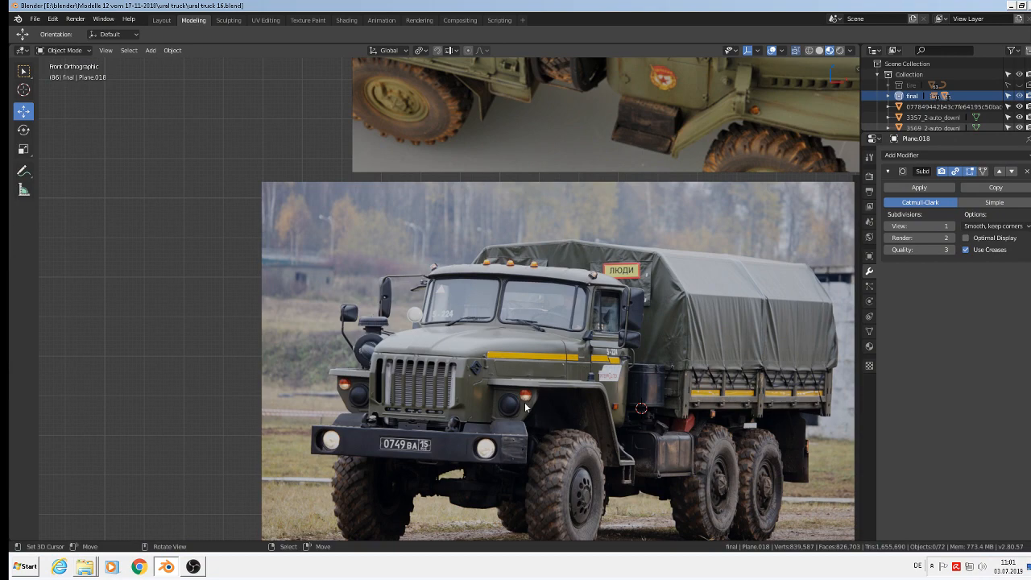
{"action": "scroll", "coordinate": [614, 412], "scroll_direction": "down", "scroll_amount": 1}
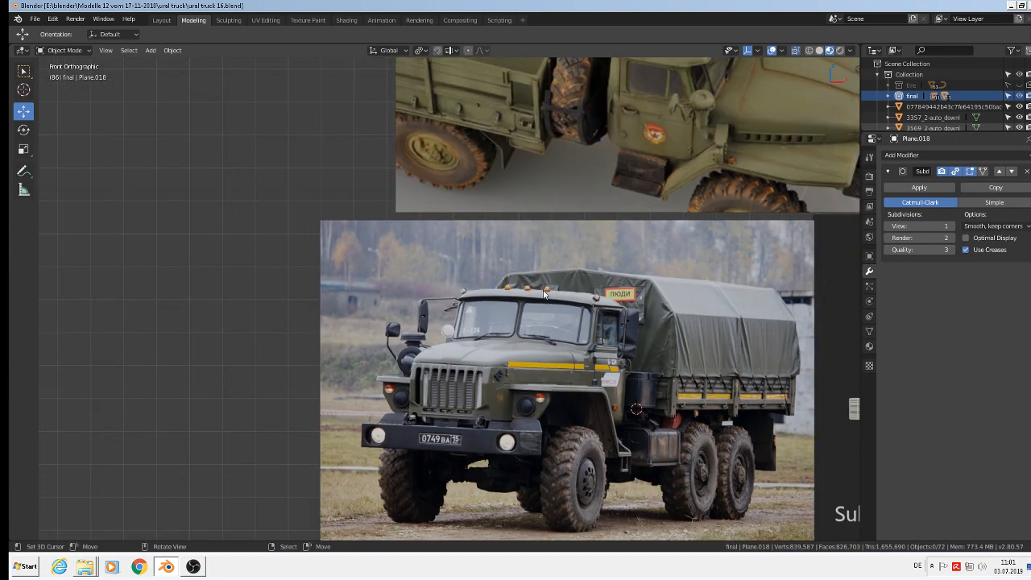
Step: Select the round orange-and-white lamp beside the new marker lamp on the truck model and enter Edit Mode
{"action": "middle_click_drag", "start_coordinate": [692, 388], "coordinate": [456, 160], "text": "shift"}
{"action": "scroll", "coordinate": [453, 164], "scroll_direction": "down", "scroll_amount": 4}
{"action": "middle_click_drag", "start_coordinate": [816, 446], "coordinate": [455, 244], "text": "shift"}
{"action": "scroll", "coordinate": [456, 246], "scroll_direction": "up", "scroll_amount": 10}
{"action": "left_click", "coordinate": [469, 435]}
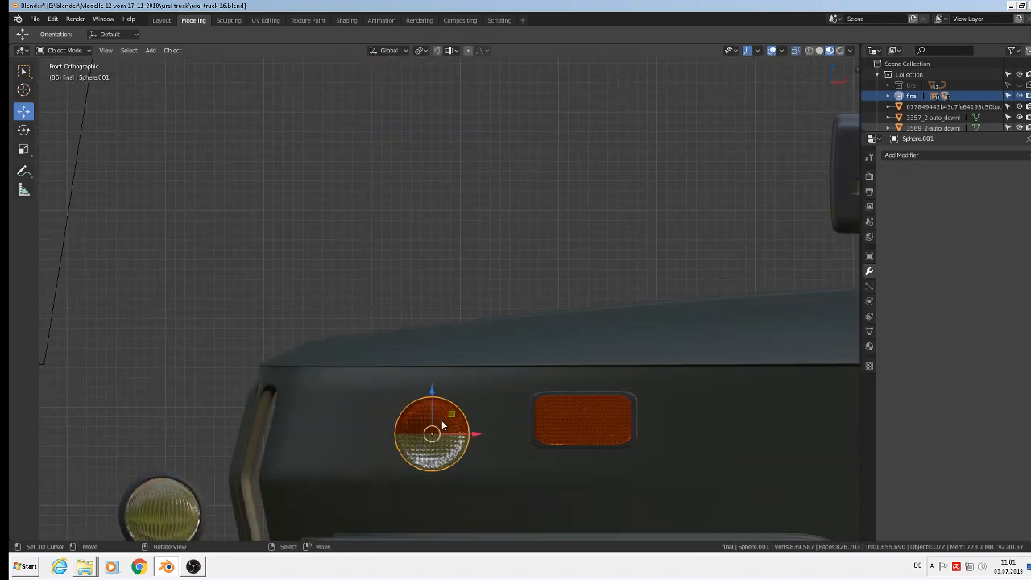
{"action": "middle_click_drag", "start_coordinate": [465, 431], "coordinate": [455, 422]}
{"action": "scroll", "coordinate": [417, 407], "scroll_direction": "up", "scroll_amount": 5}
{"action": "key", "text": "Tab"}
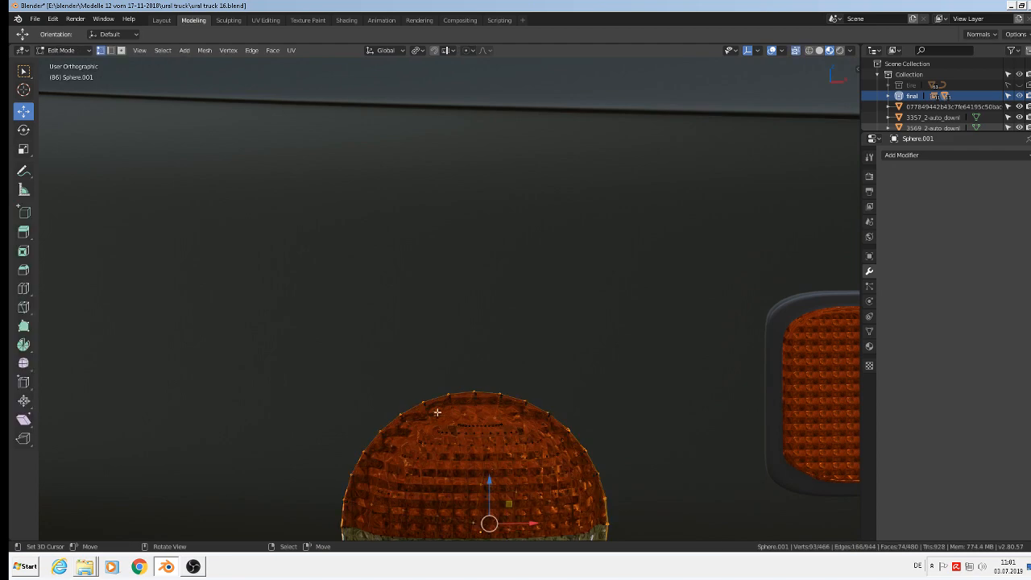
Step: Select the whole rim band of the round lamp by growing an outer edge selection and box-selecting the band from the side
{"action": "middle_click_drag", "start_coordinate": [524, 434], "coordinate": [466, 143]}
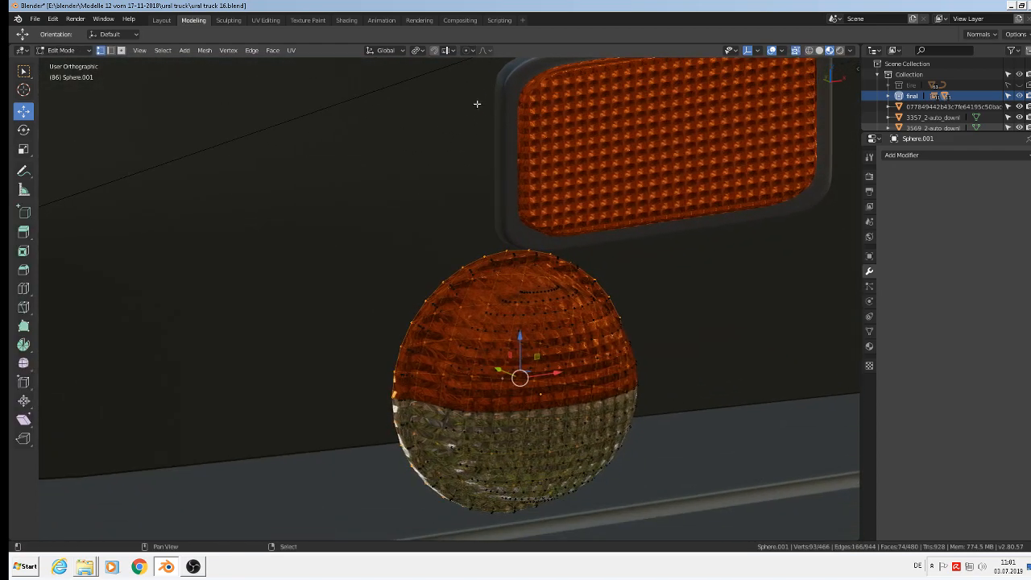
{"action": "scroll", "coordinate": [432, 244], "scroll_direction": "up", "scroll_amount": 4}
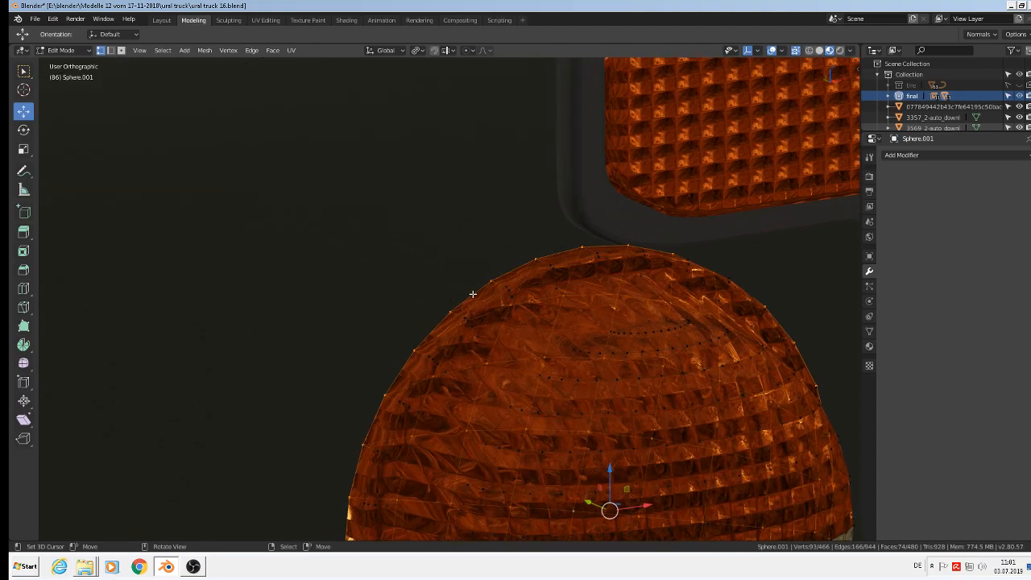
{"action": "right_click", "coordinate": [474, 295], "text": "alt"}
{"action": "middle_click_drag", "start_coordinate": [478, 300], "coordinate": [517, 309]}
{"action": "key", "text": "ctrl+KP_Add"}
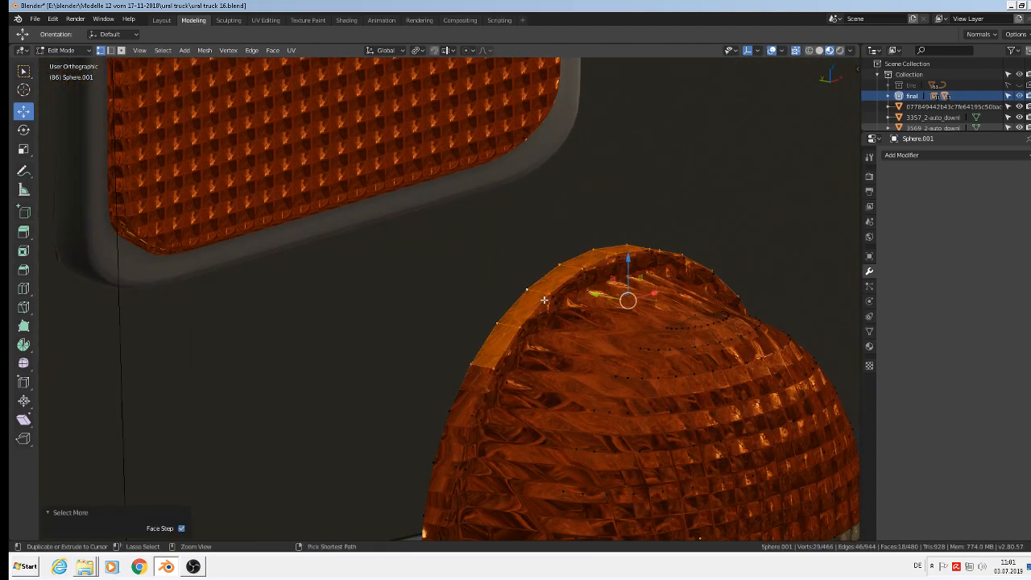
{"action": "key", "text": "ctrl+KP_Add"}
{"action": "key", "text": "ctrl+KP_Add"}
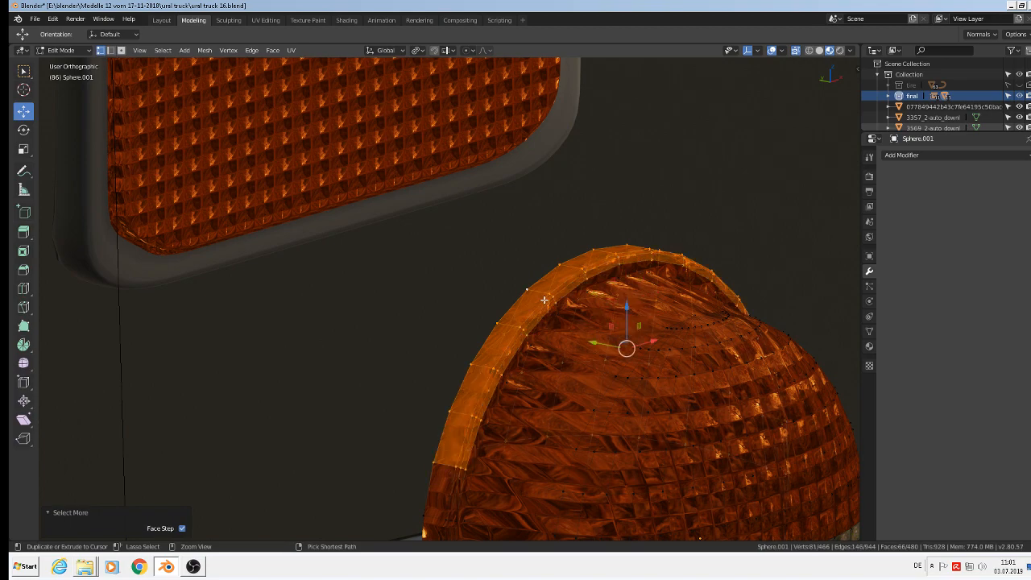
{"action": "key", "text": "ctrl+KP_Add"}
{"action": "scroll", "coordinate": [544, 299], "scroll_direction": "down", "scroll_amount": 5}
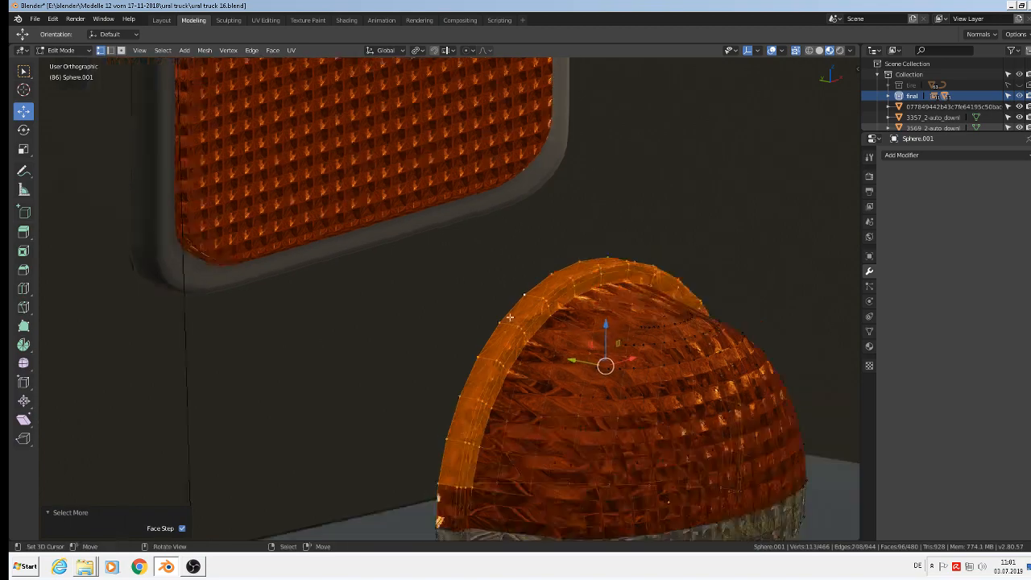
{"action": "middle_click_drag", "start_coordinate": [498, 330], "coordinate": [567, 321]}
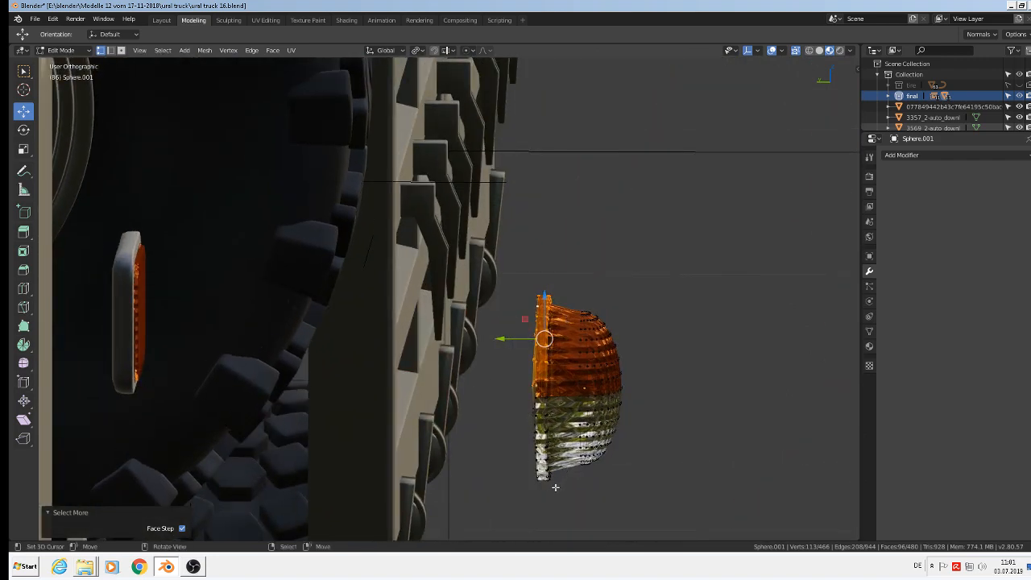
{"action": "key", "text": "b"}
{"action": "left_click_drag", "start_coordinate": [552, 500], "coordinate": [509, 246]}
{"action": "middle_click_drag", "start_coordinate": [542, 379], "coordinate": [467, 391]}
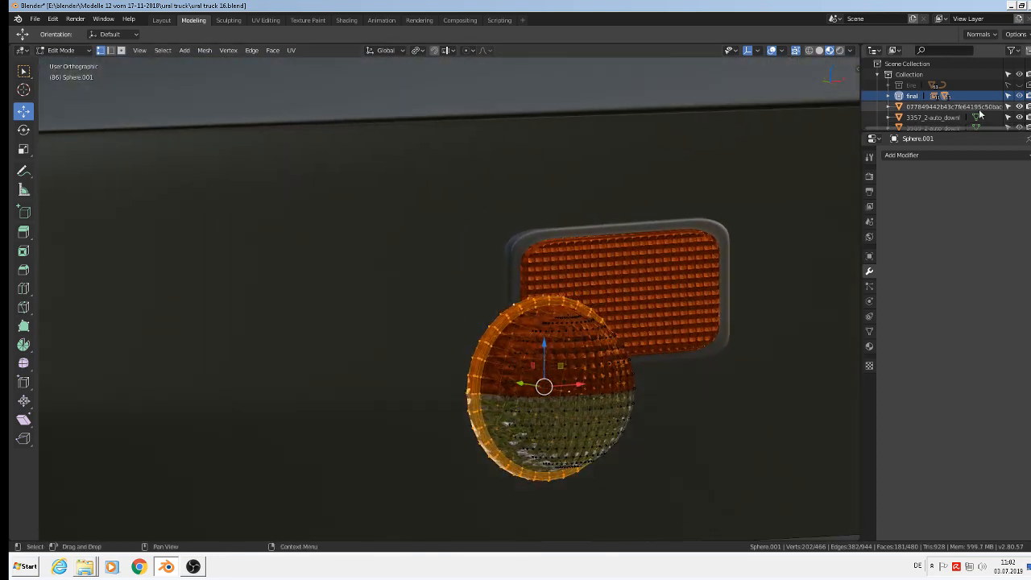
Step: Add a material slot to the round lamp and search the existing materials for a chrome one
{"action": "left_click", "coordinate": [869, 347]}
{"action": "left_click", "coordinate": [998, 179]}
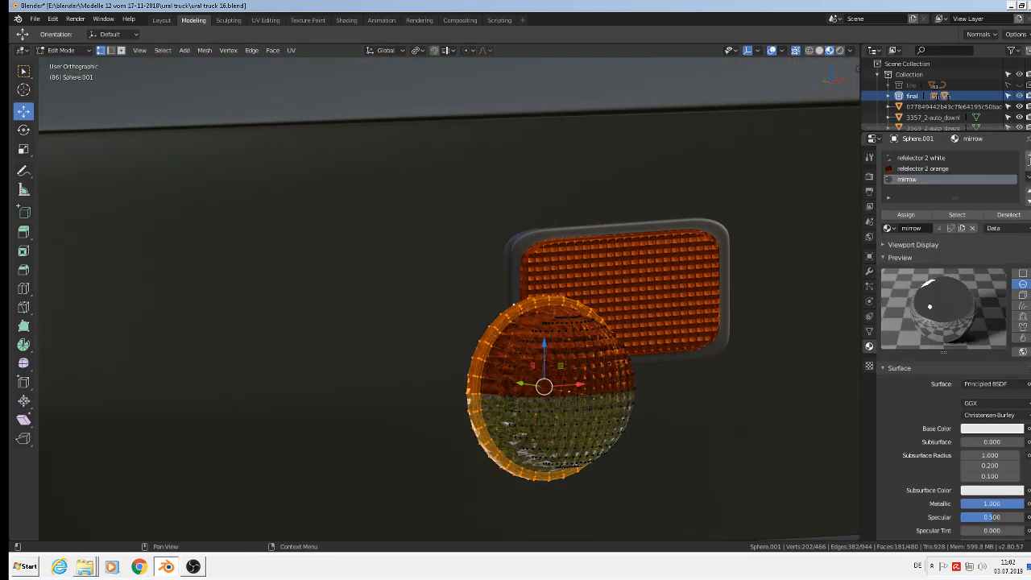
{"action": "left_click", "coordinate": [1027, 155]}
{"action": "left_click", "coordinate": [889, 228]}
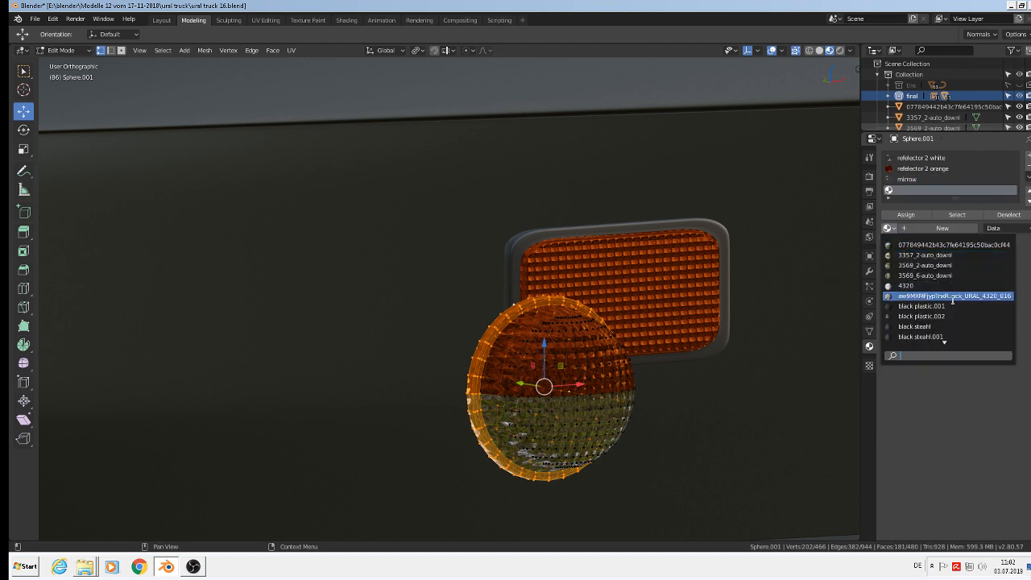
{"action": "type", "text": "ch"}
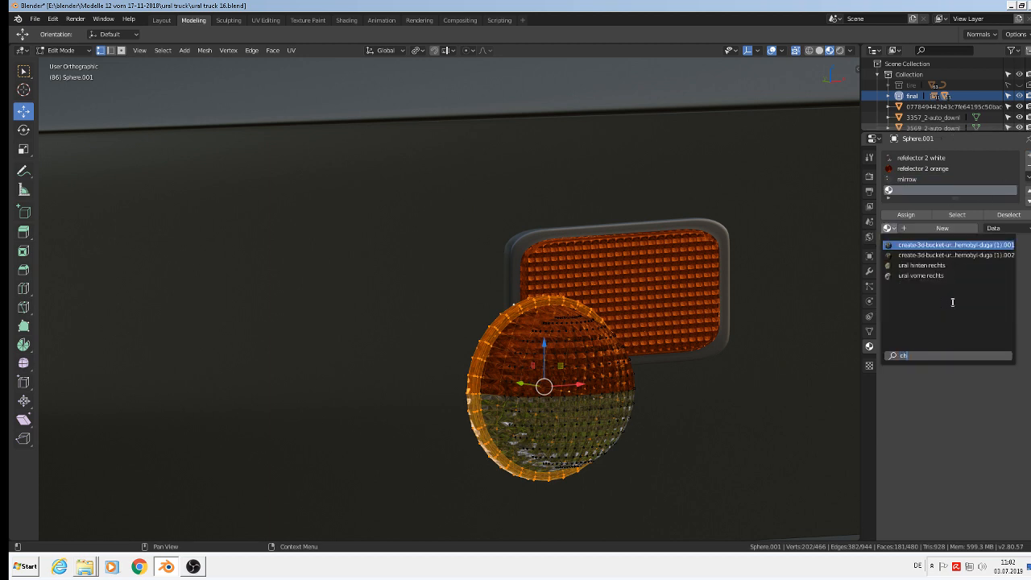
{"action": "key", "text": "BackSpace"}
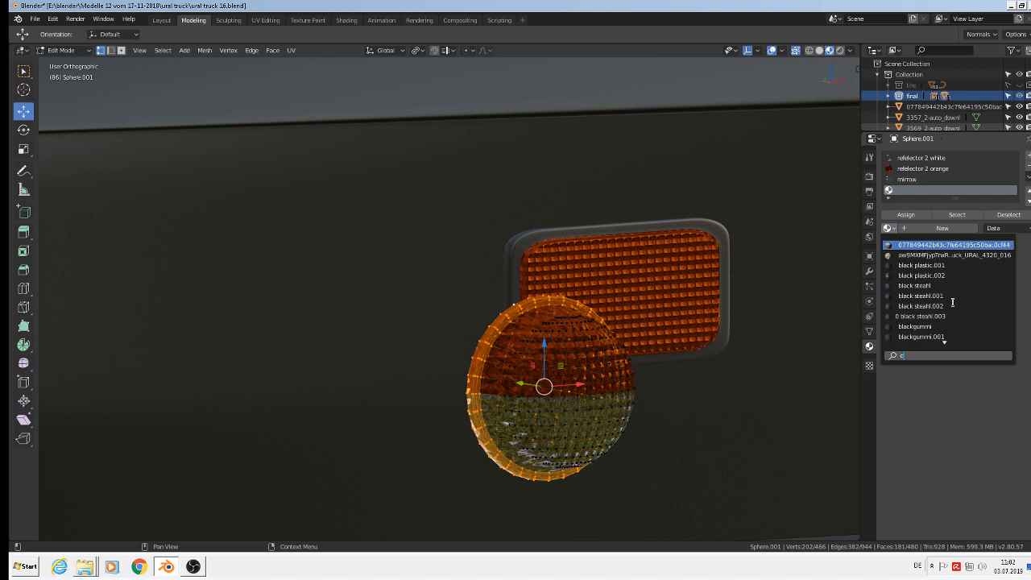
{"action": "type", "text": "c"}
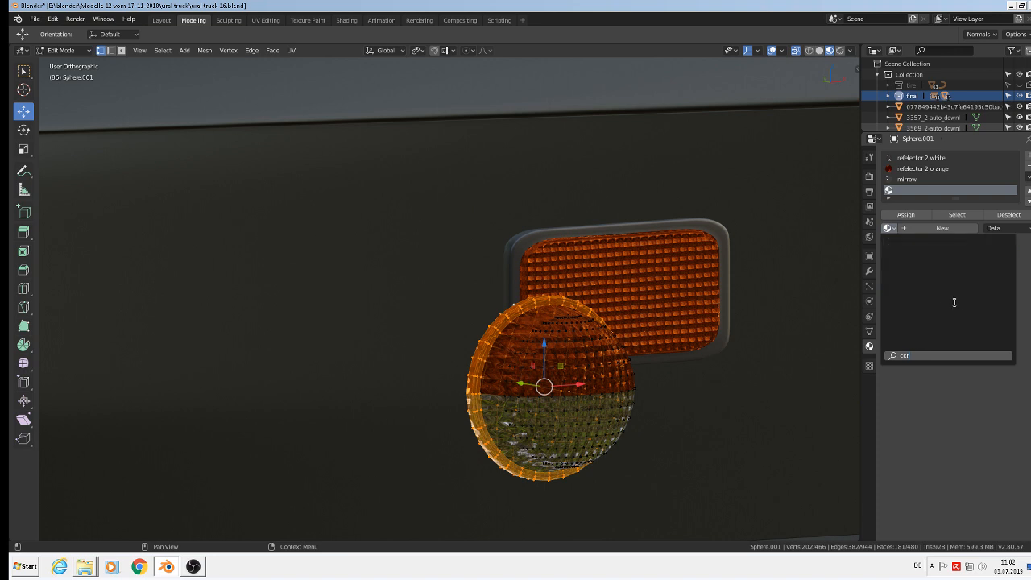
{"action": "type", "text": "r"}
{"action": "key", "text": "BackSpace"}
{"action": "key", "text": "BackSpace"}
{"action": "type", "text": "r"}
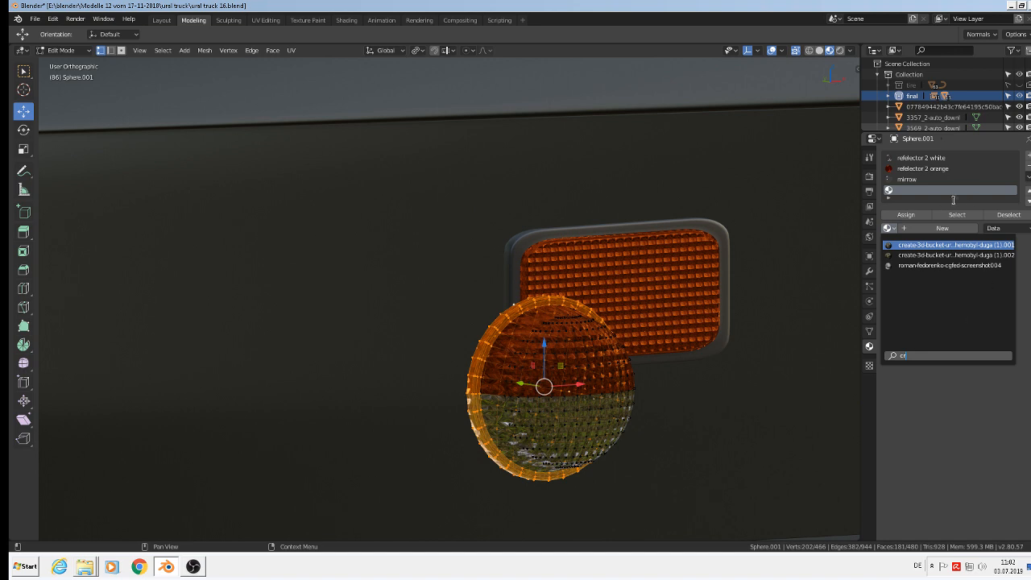
Step: Create a new material in the empty slot and name it chrome
{"action": "left_click", "coordinate": [934, 230]}
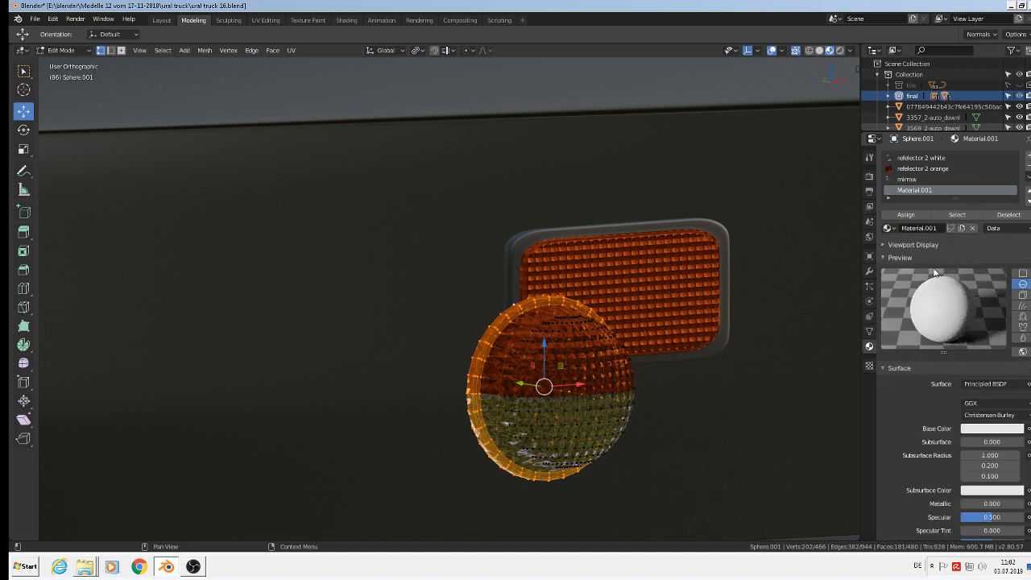
{"action": "left_click", "coordinate": [914, 228]}
{"action": "type", "text": "c"}
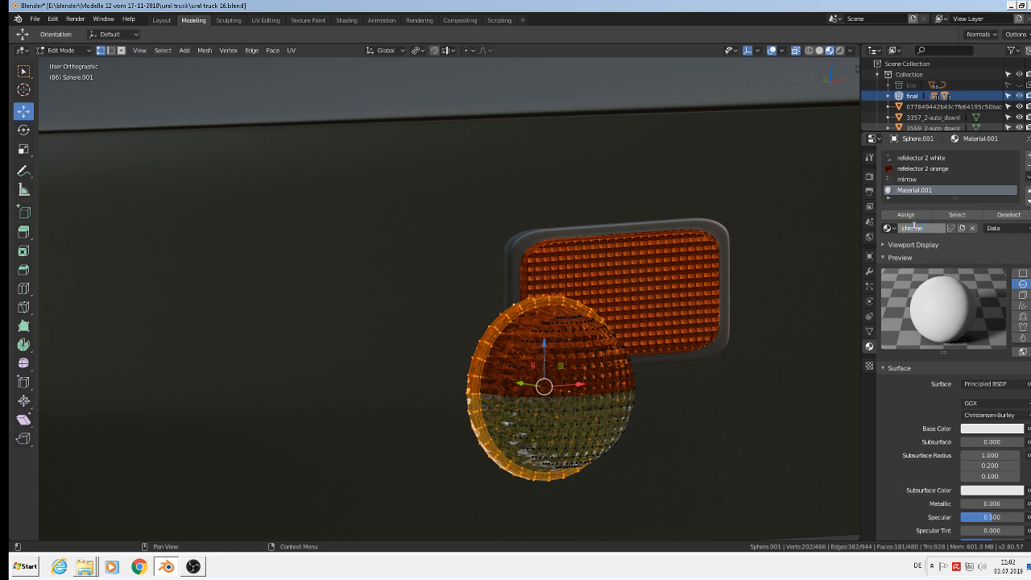
{"action": "type", "text": "hrome"}
{"action": "key", "text": "Return"}
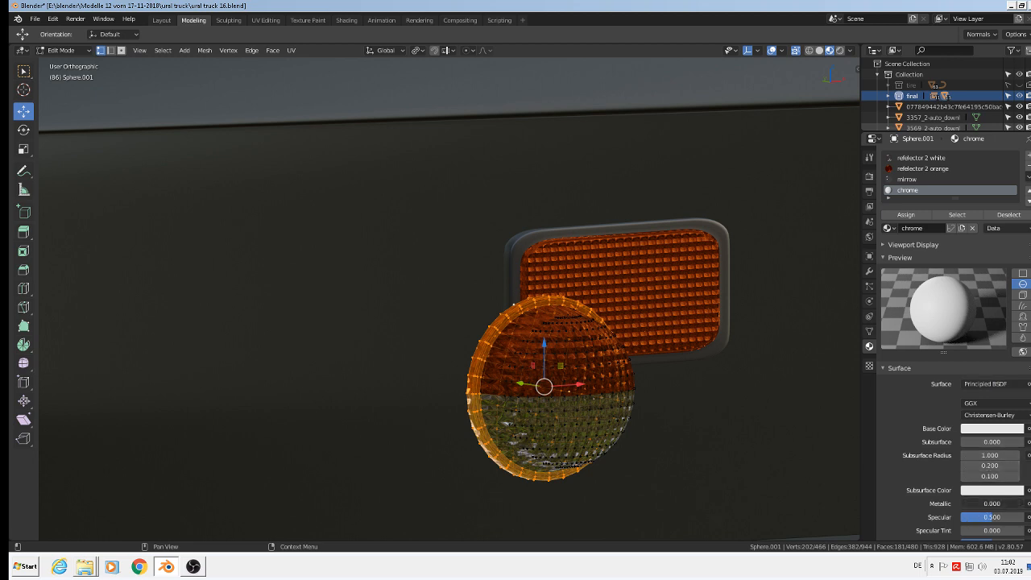
Step: Set the chrome material's metallic to 1 and roughness to 0.167, assign it to the selected rim, and leave Edit Mode
{"action": "left_click", "coordinate": [990, 506]}
{"action": "type", "text": "1"}
{"action": "left_click", "coordinate": [919, 501]}
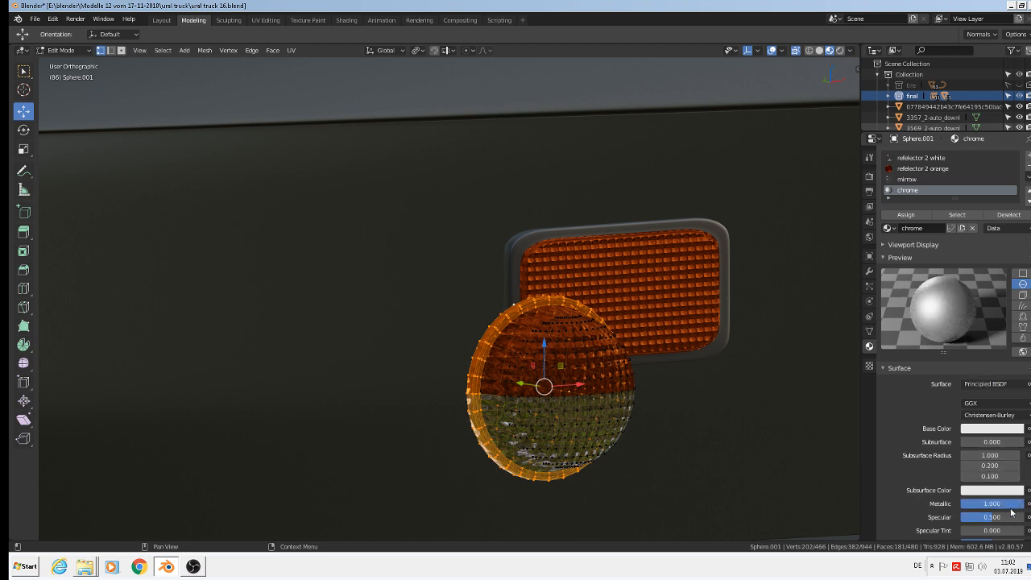
{"action": "scroll", "coordinate": [996, 523], "scroll_direction": "down", "scroll_amount": 1}
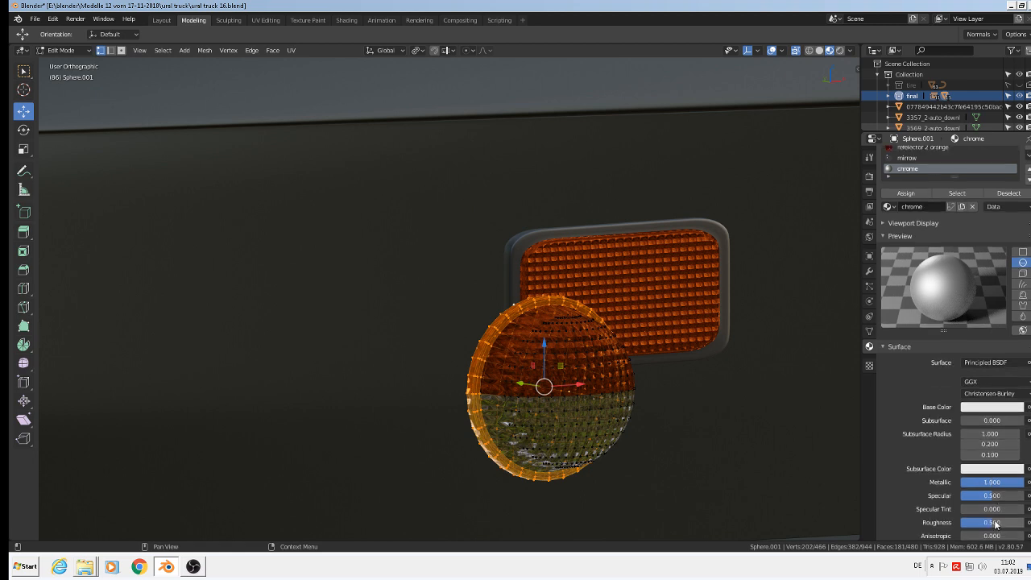
{"action": "left_click_drag", "start_coordinate": [996, 523], "coordinate": [975, 524]}
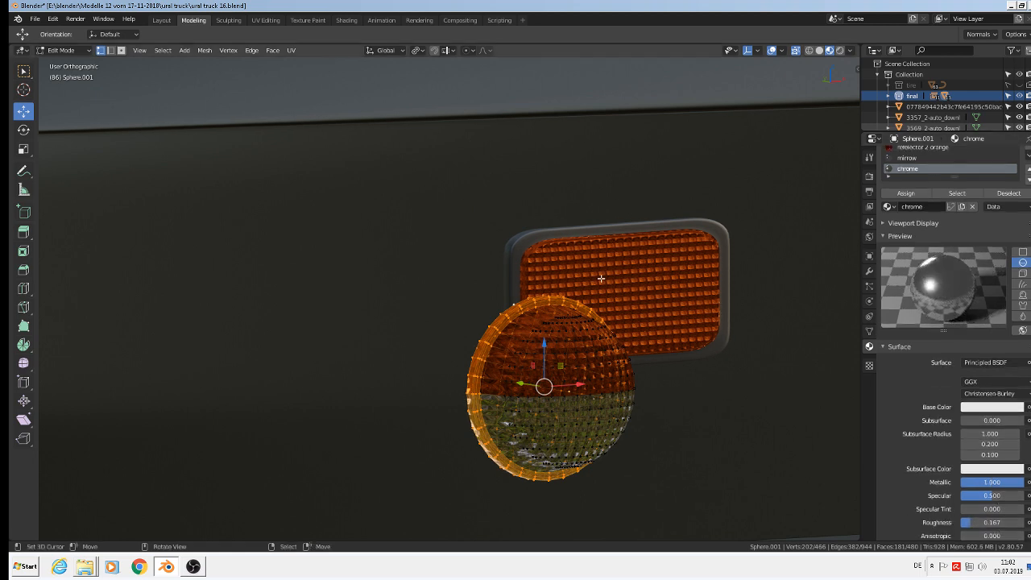
{"action": "left_click", "coordinate": [905, 193]}
{"action": "key", "text": "Tab"}
Step: Duplicate the round lamp and place the copy in the empty space ahead of the truck's front
{"action": "middle_click_drag", "start_coordinate": [626, 368], "coordinate": [592, 378]}
{"action": "scroll", "coordinate": [592, 378], "scroll_direction": "down", "scroll_amount": 10}
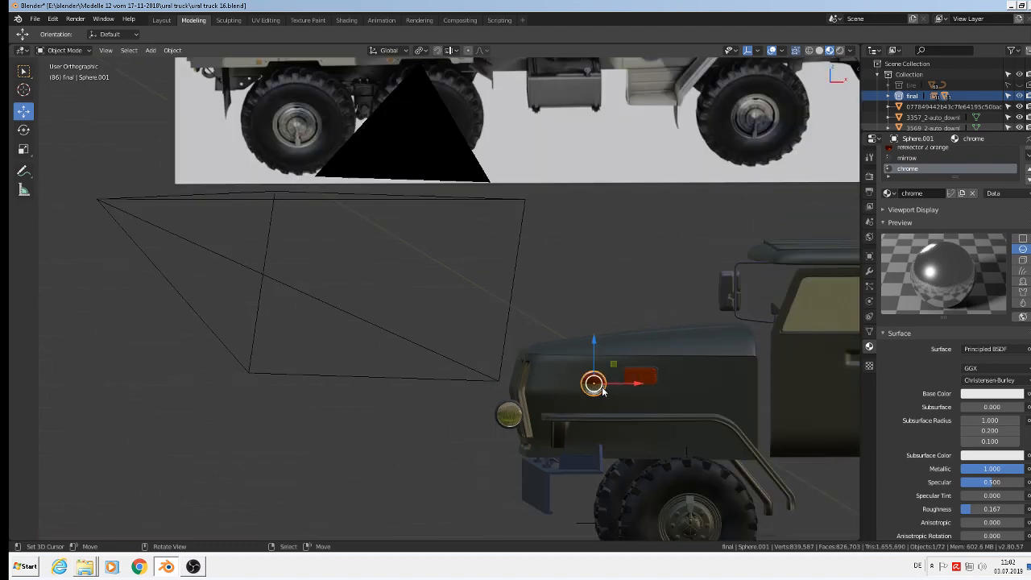
{"action": "key", "text": "shift+d"}
{"action": "left_click", "coordinate": [111, 211]}
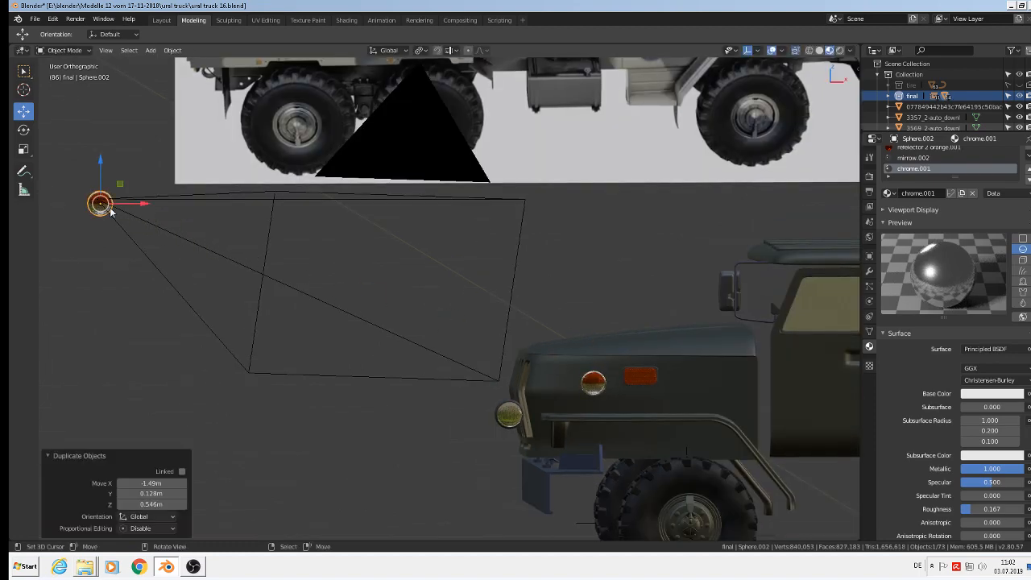
Step: Move the lamp copy onto the reference photo with the orange roof beacons and pull it 0.38 m forward along negative Y
{"action": "middle_click_drag", "start_coordinate": [565, 343], "coordinate": [156, 449], "text": "shift"}
{"action": "middle_click_drag", "start_coordinate": [168, 328], "coordinate": [125, 505]}
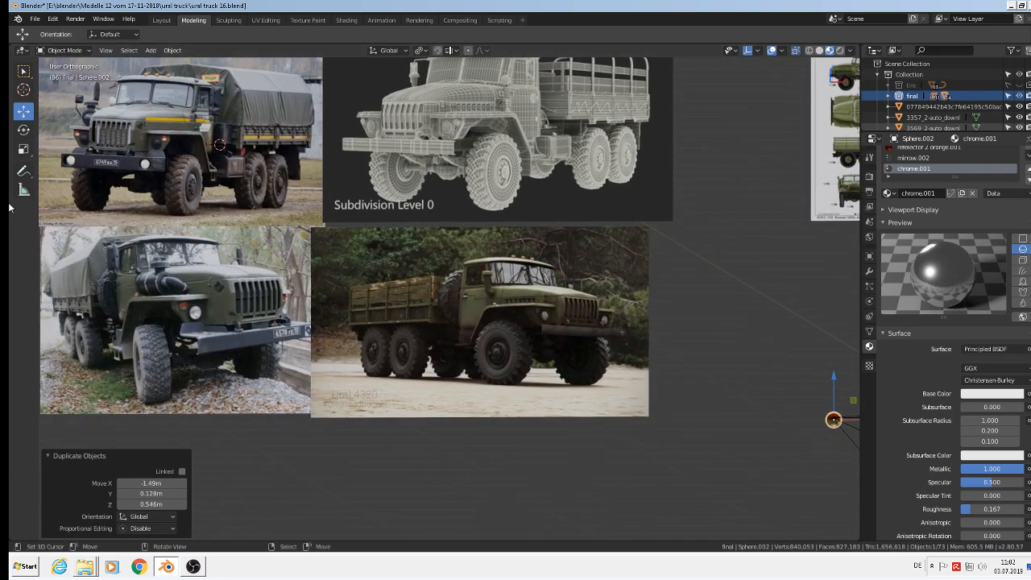
{"action": "key", "text": "g"}
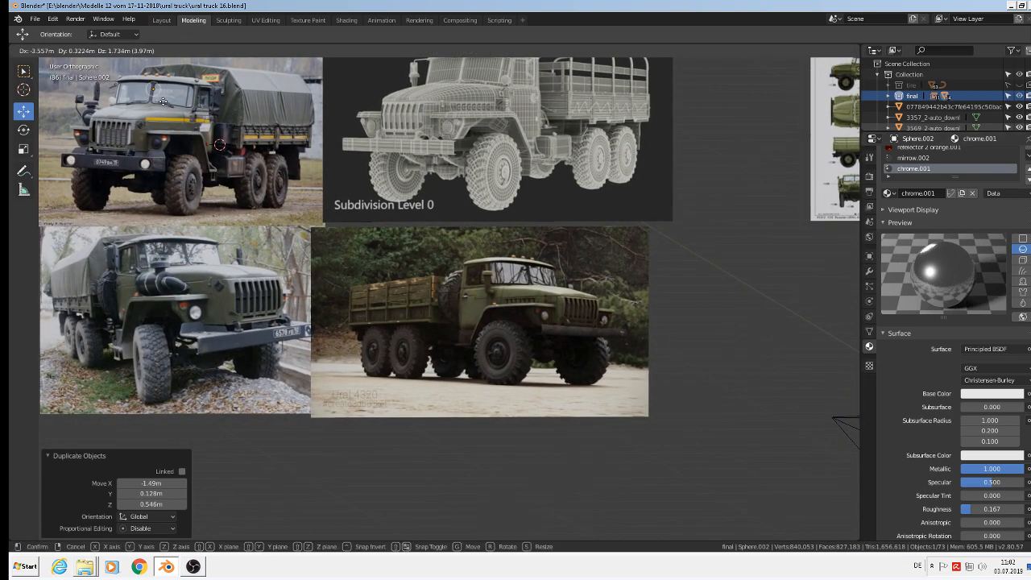
{"action": "left_click", "coordinate": [200, 102]}
{"action": "middle_click_drag", "start_coordinate": [200, 102], "coordinate": [382, 230]}
{"action": "left_click_drag", "start_coordinate": [382, 230], "coordinate": [300, 262]}
Step: Rotate the lamp copy 90° about the global X axis in front view
{"action": "key", "text": "KP_1"}
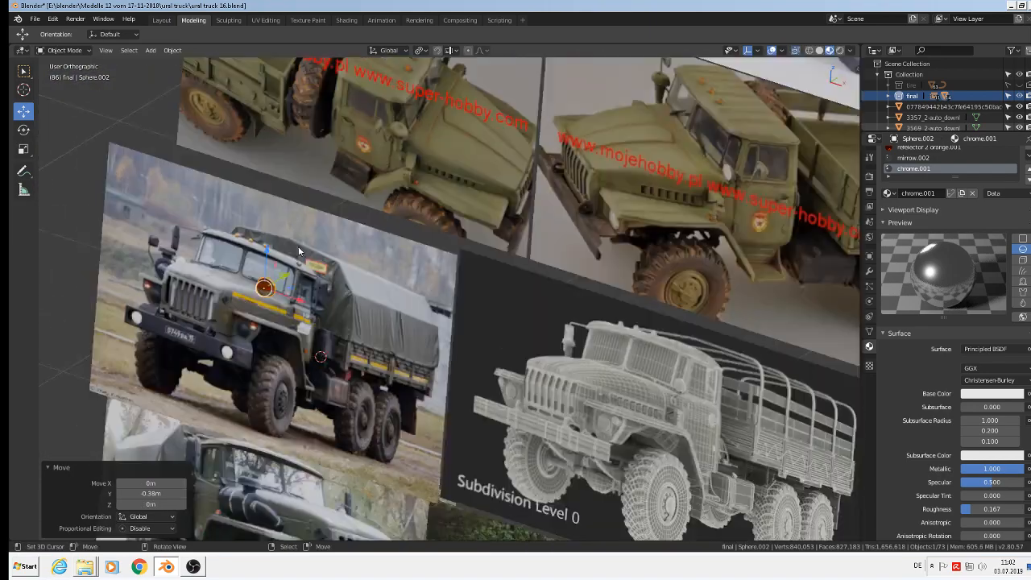
{"action": "scroll", "coordinate": [247, 272], "scroll_direction": "up", "scroll_amount": 3}
{"action": "scroll", "coordinate": [274, 274], "scroll_direction": "up", "scroll_amount": 4}
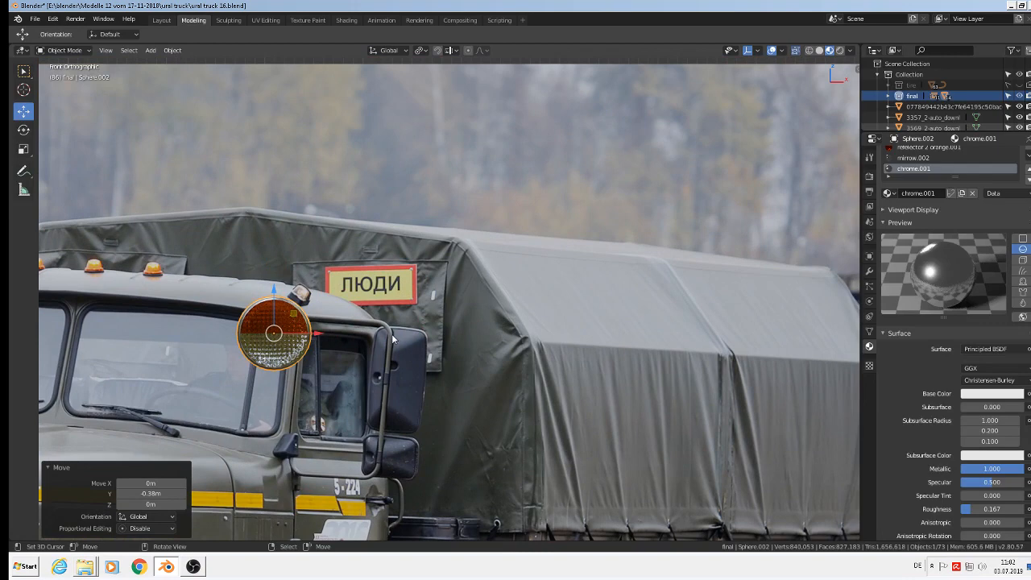
{"action": "type", "text": "rx90"}
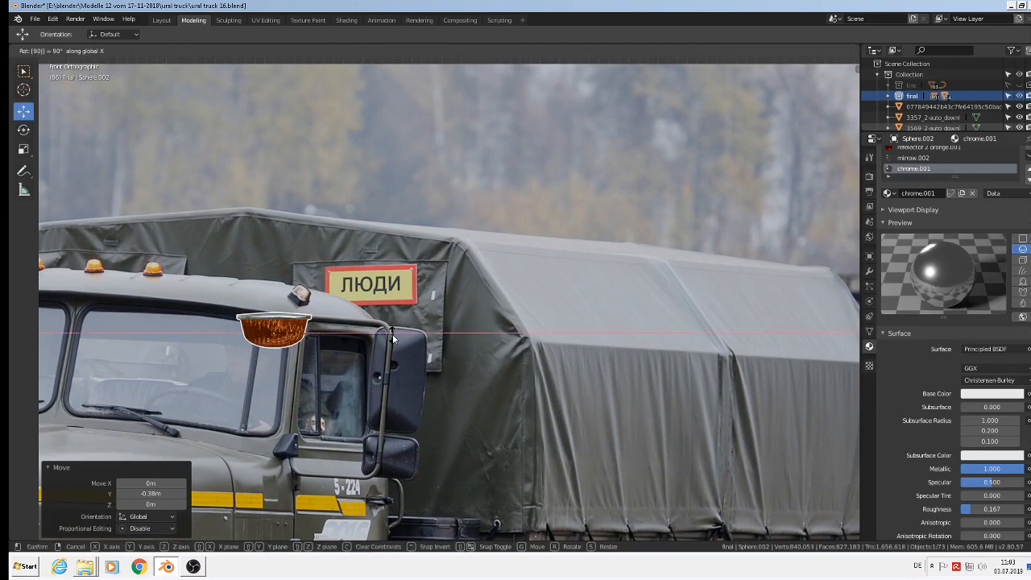
{"action": "key", "text": "Return"}
{"action": "key", "text": "s"}
{"action": "key", "text": "0"}
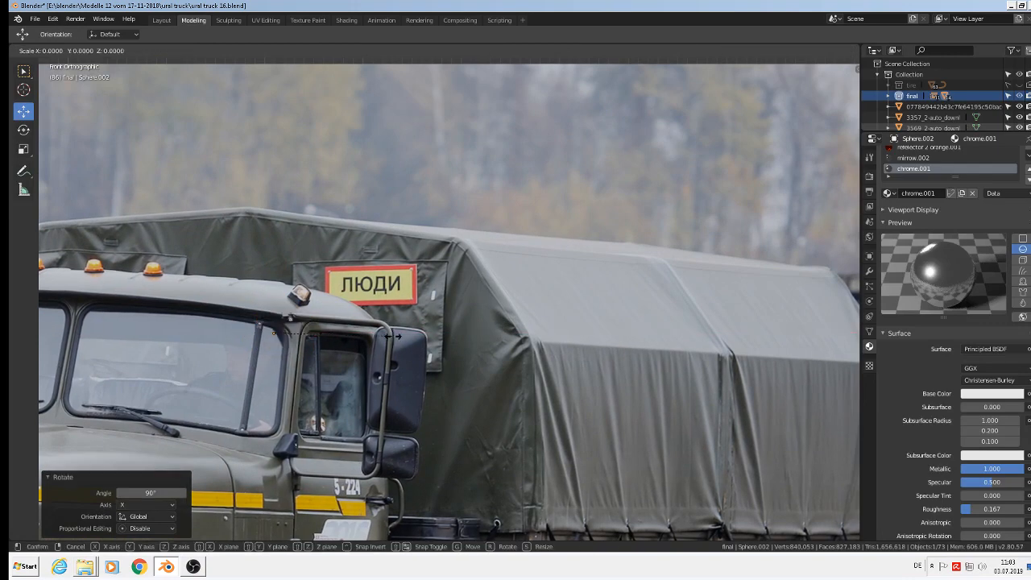
{"action": "type", "text": "x180"}
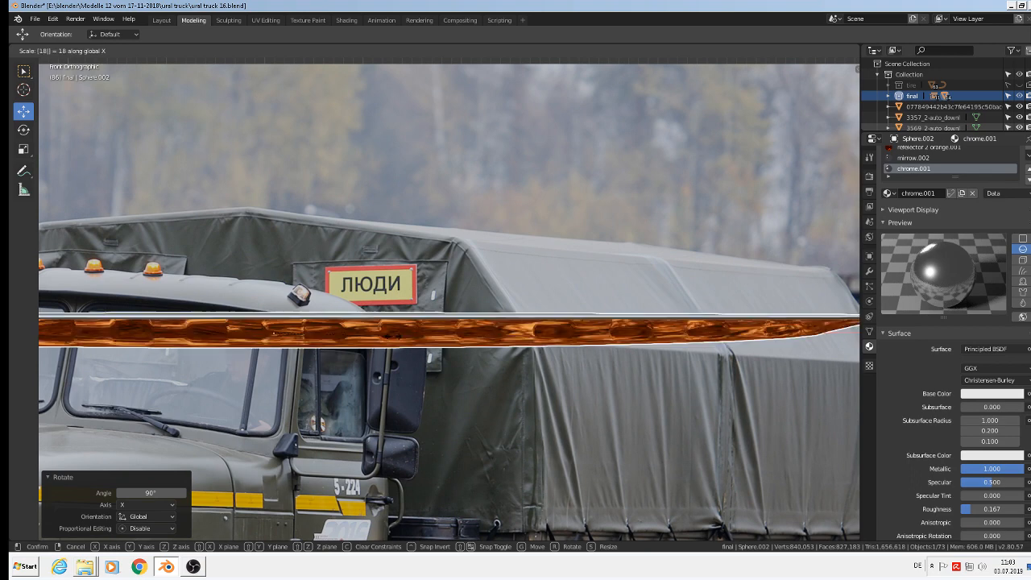
{"action": "key", "text": "Escape"}
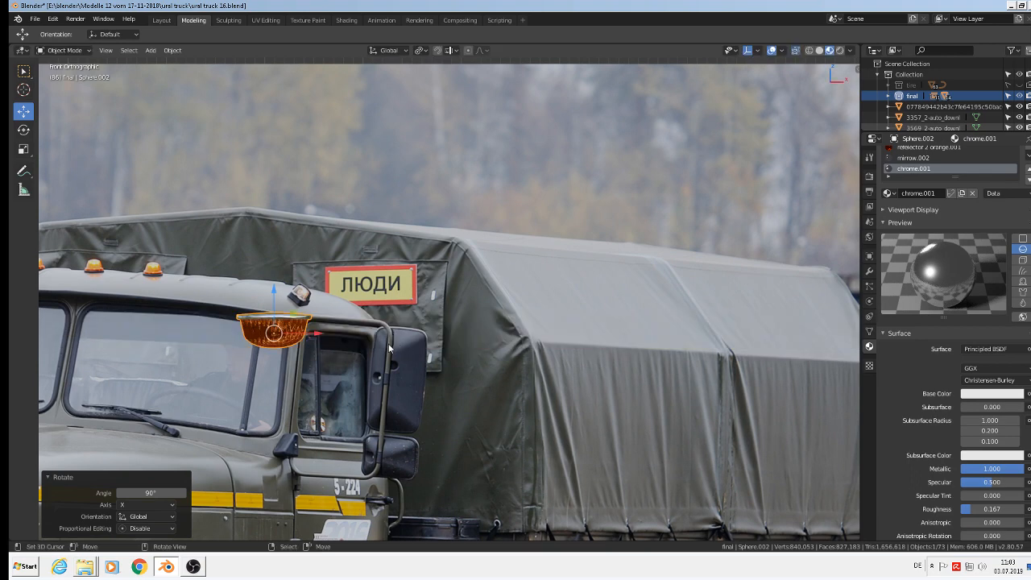
Step: Flip the lamp copy 180° about the global X axis and compare it with the roof beacons in the photo
{"action": "type", "text": "rx180"}
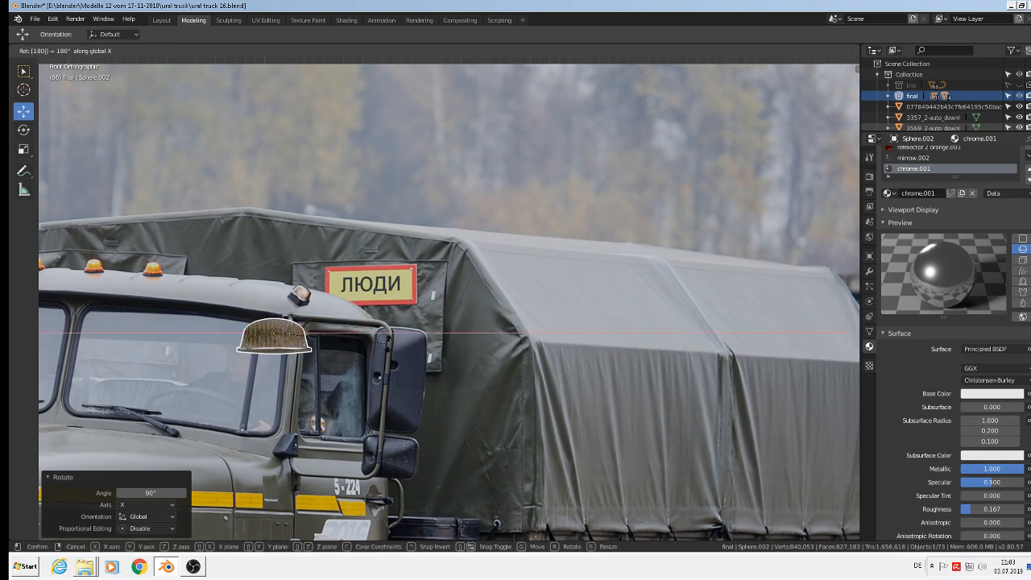
{"action": "key", "text": "Return"}
{"action": "middle_click_drag", "start_coordinate": [309, 360], "coordinate": [339, 377]}
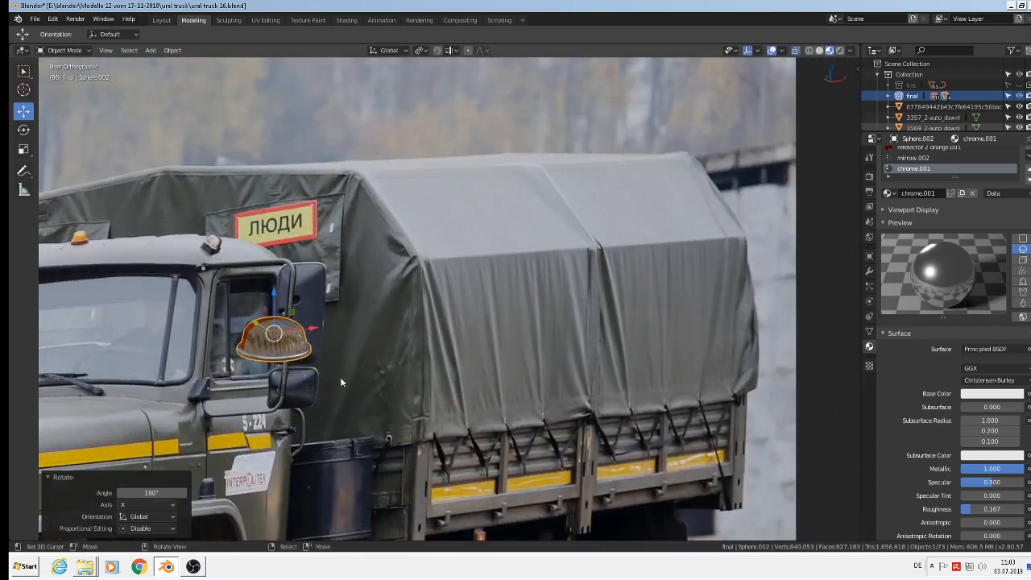
{"action": "middle_click_drag", "start_coordinate": [238, 328], "coordinate": [518, 272], "text": "shift"}
{"action": "scroll", "coordinate": [518, 273], "scroll_direction": "up", "scroll_amount": 5}
{"action": "middle_click_drag", "start_coordinate": [473, 245], "coordinate": [426, 219]}
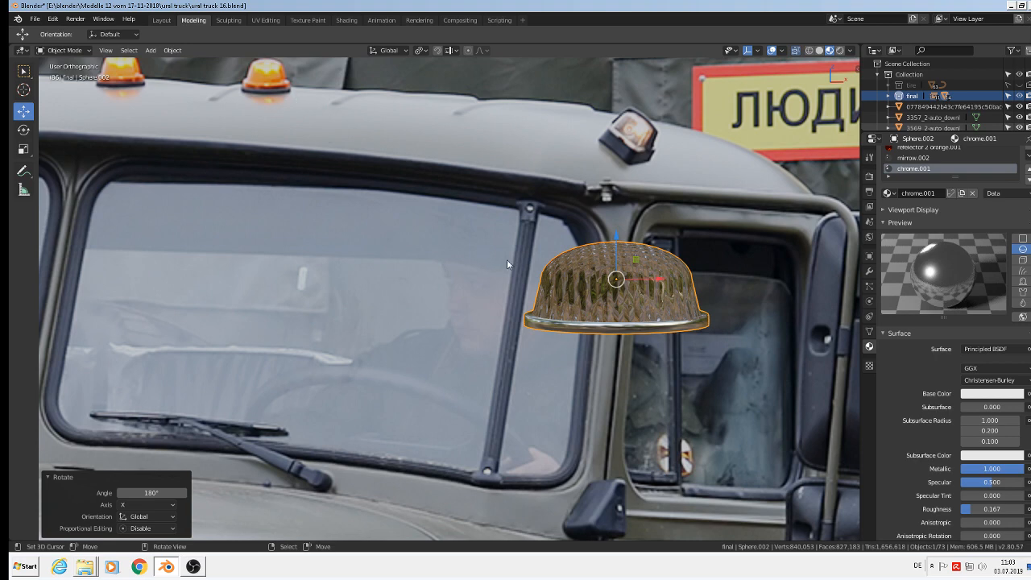
{"action": "scroll", "coordinate": [544, 273], "scroll_direction": "down", "scroll_amount": 1}
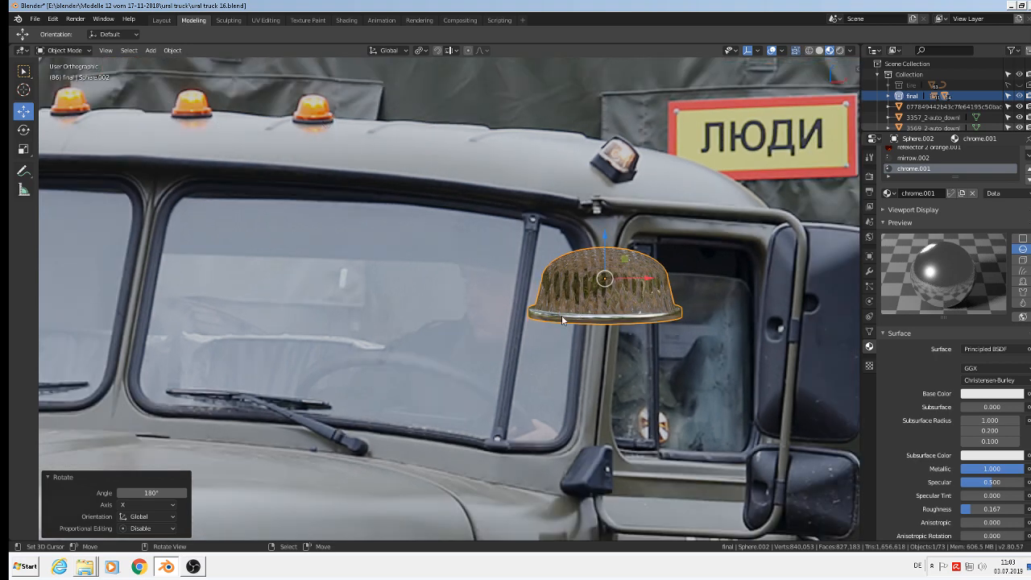
{"action": "scroll", "coordinate": [662, 291], "scroll_direction": "down", "scroll_amount": 2}
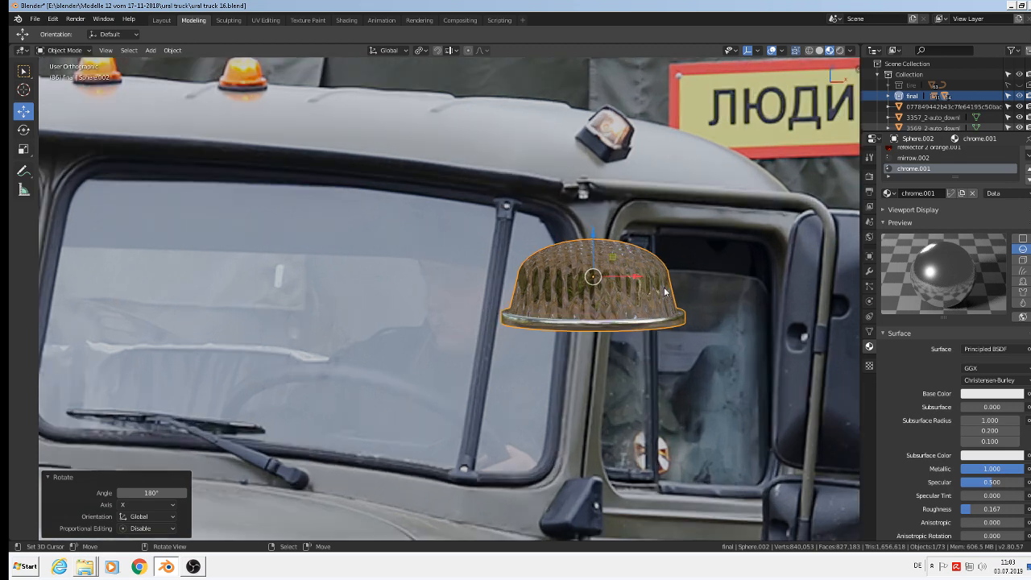
Step: Assign the refelector 2 orange.001 material to the entire mesh of the lamp copy and return to Object Mode
{"action": "key", "text": "Tab"}
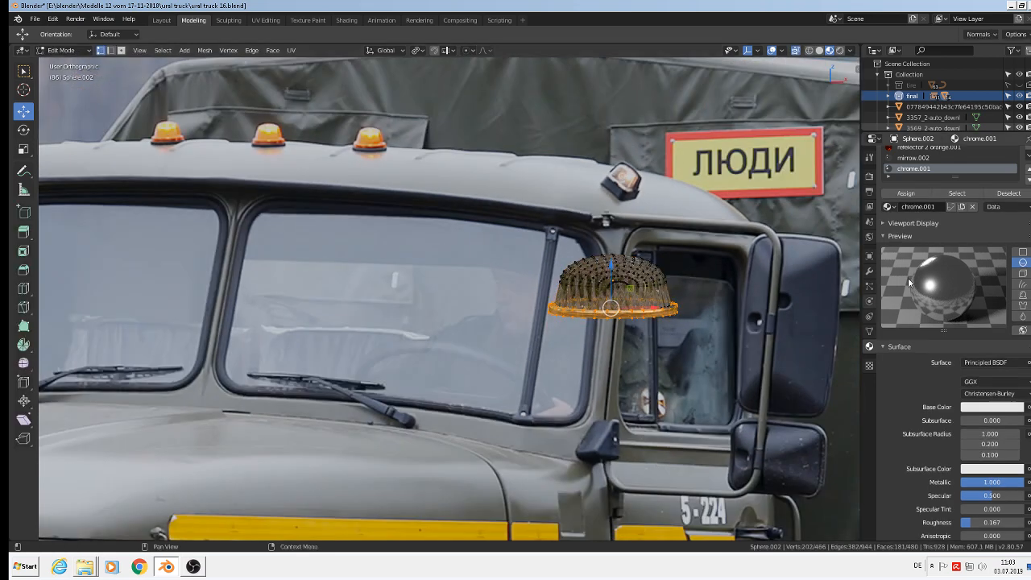
{"action": "left_click", "coordinate": [935, 148]}
{"action": "scroll", "coordinate": [935, 150], "scroll_direction": "up", "scroll_amount": 1}
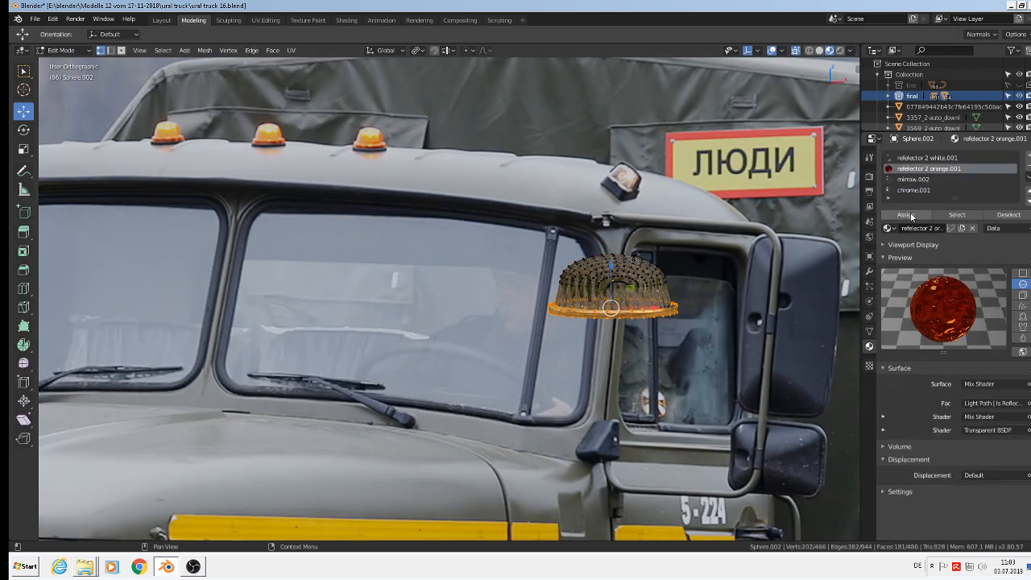
{"action": "key", "text": "a"}
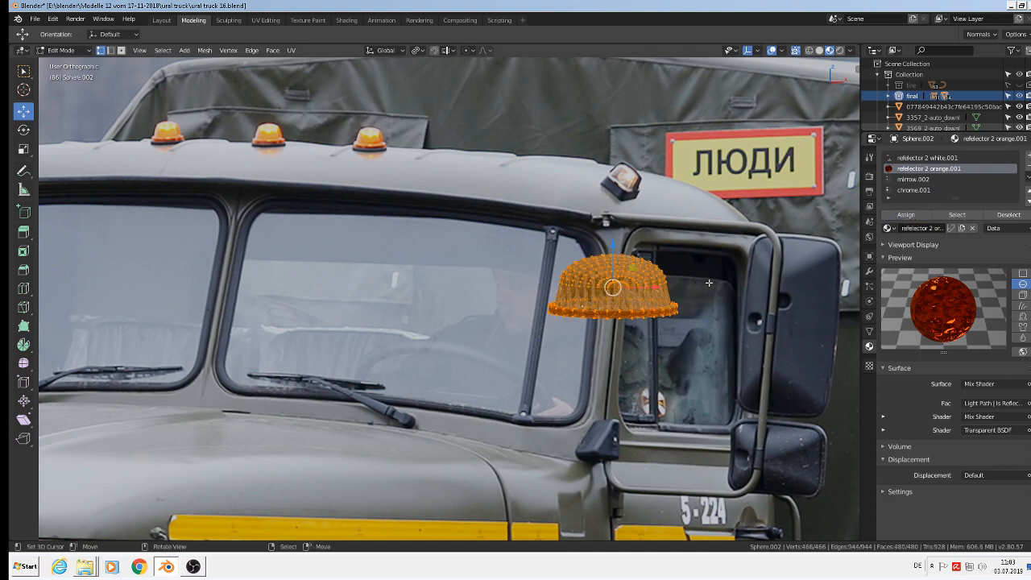
{"action": "left_click", "coordinate": [906, 214]}
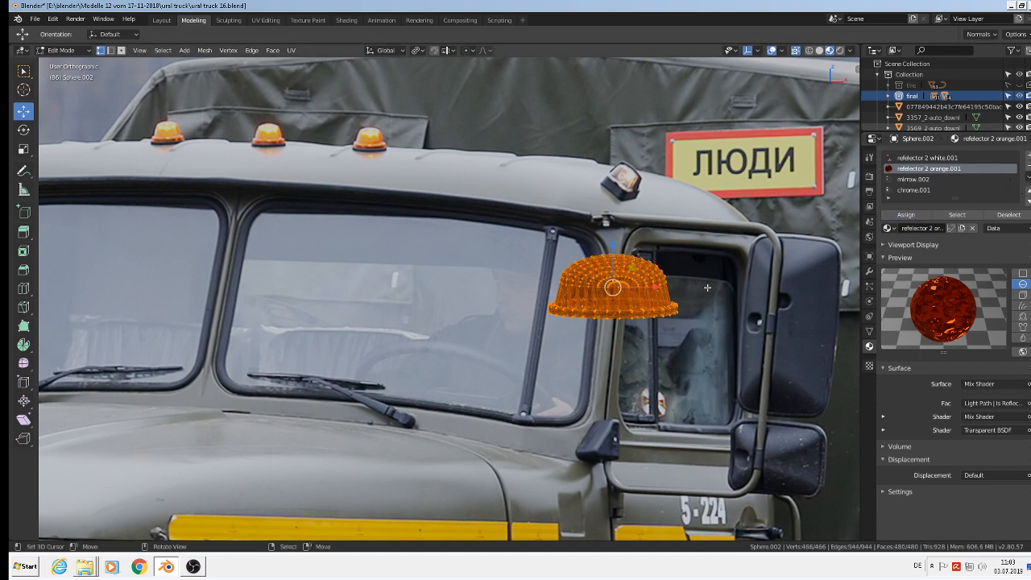
{"action": "key", "text": "Tab"}
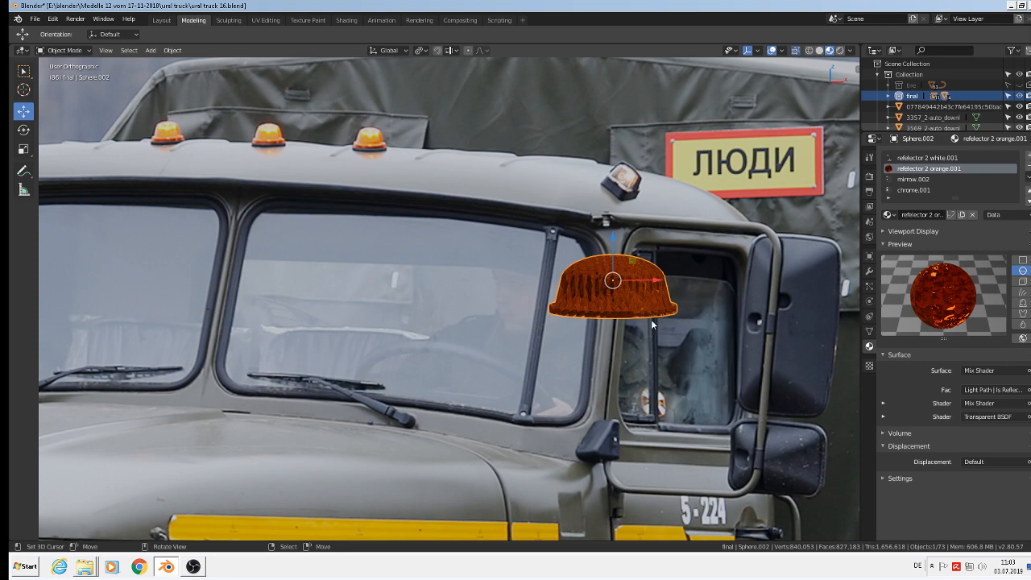
Step: Select the upper dome of the orange lamp in Edit Mode, raise it 0.0228 m along Z, and scale it by 0.851
{"action": "key", "text": "Tab"}
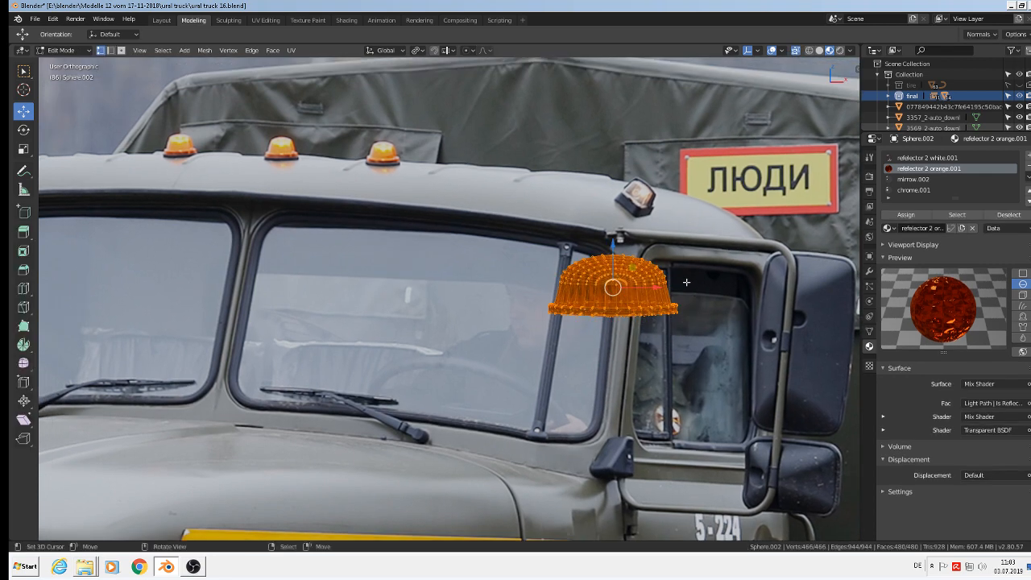
{"action": "key", "text": "alt+a"}
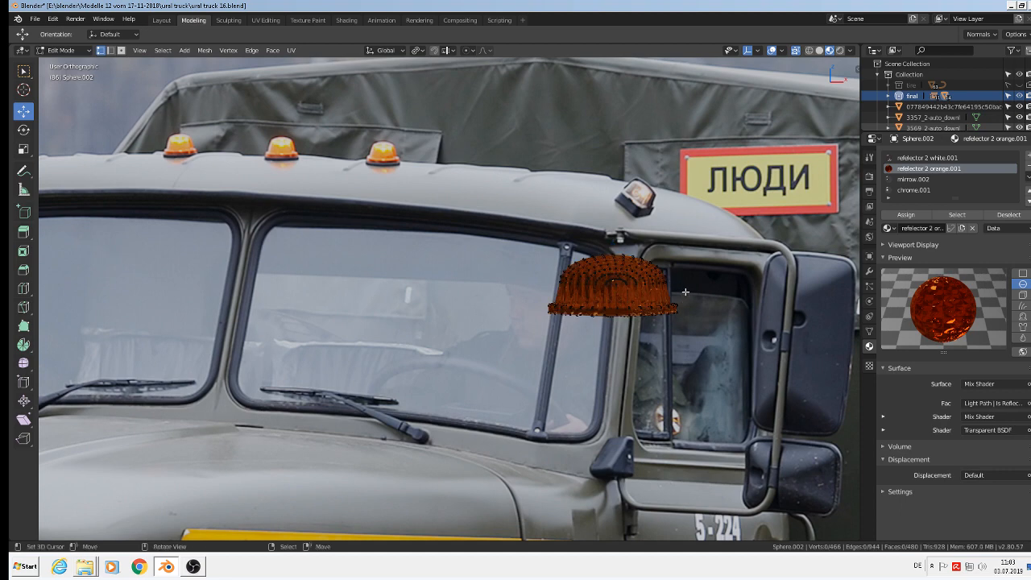
{"action": "key", "text": "b"}
{"action": "left_click_drag", "start_coordinate": [686, 293], "coordinate": [509, 235]}
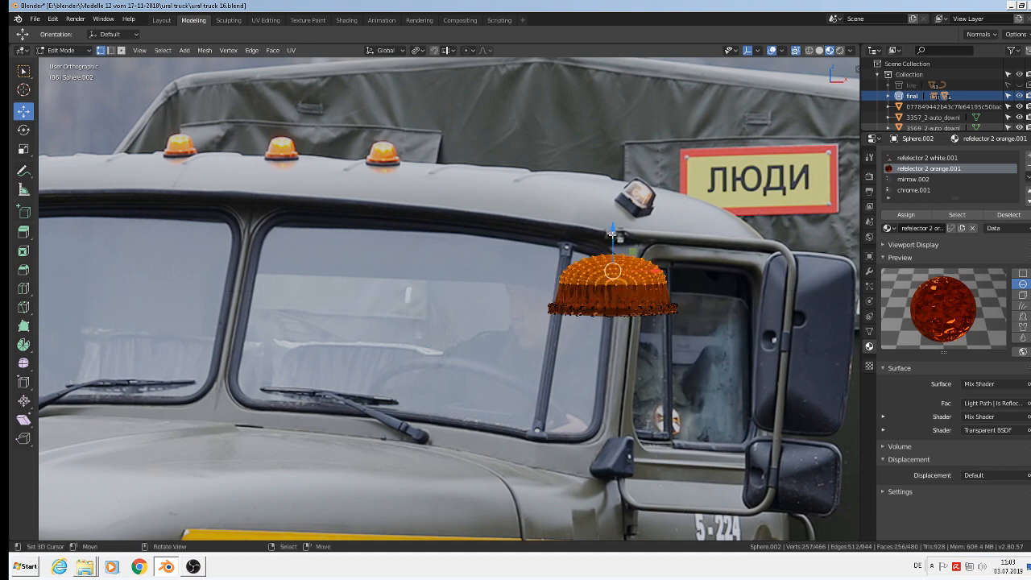
{"action": "left_click_drag", "start_coordinate": [612, 233], "coordinate": [614, 195]}
{"action": "key", "text": "s"}
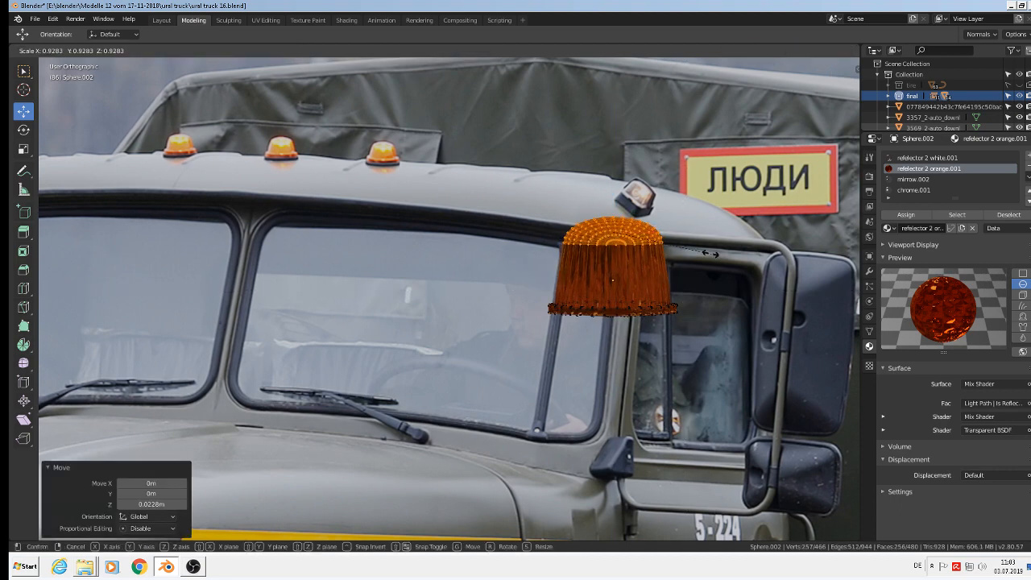
{"action": "left_click", "coordinate": [703, 252]}
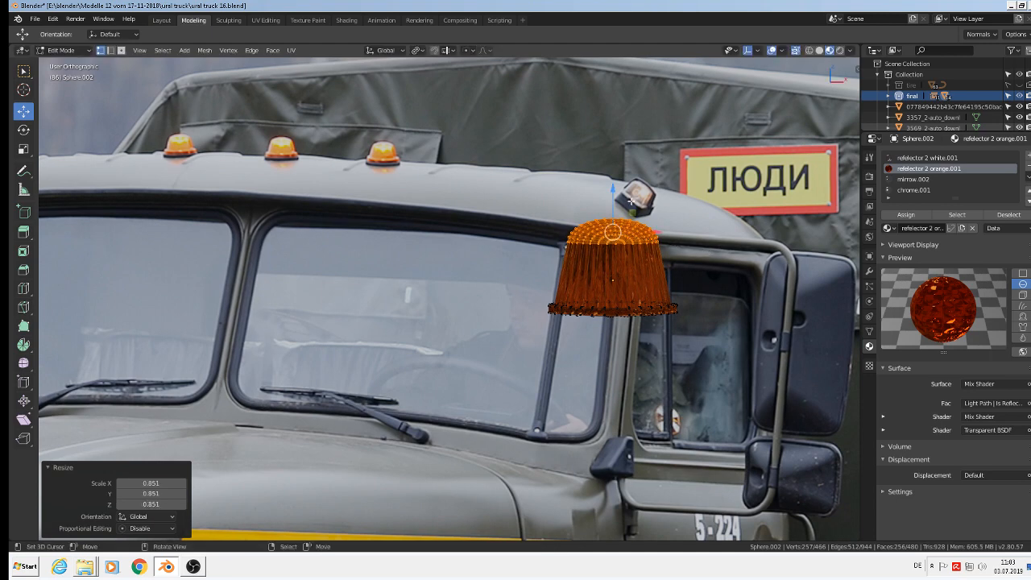
Step: Lower the selected dome 0.0142 m along Z, shrink it slightly, and lower it a little more
{"action": "key", "text": "g"}
{"action": "key", "text": "z"}
{"action": "left_click", "coordinate": [717, 272]}
{"action": "key", "text": "s"}
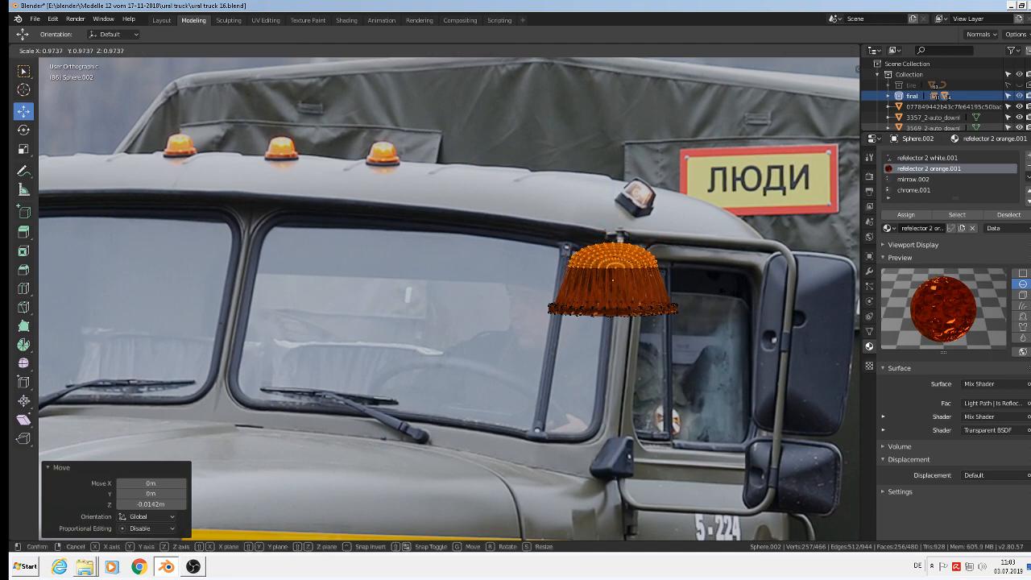
{"action": "left_click", "coordinate": [724, 289]}
{"action": "left_click_drag", "start_coordinate": [617, 214], "coordinate": [616, 226]}
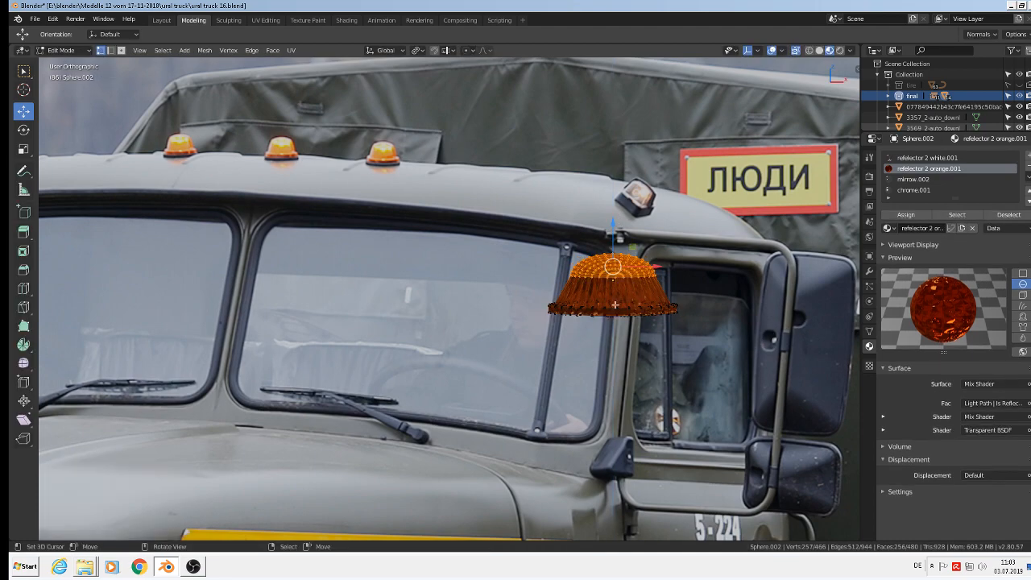
Step: Reselect the lamp's upper dome starting from its lower edge loop and try scaling it down slightly
{"action": "scroll", "coordinate": [603, 291], "scroll_direction": "up", "scroll_amount": 3}
{"action": "scroll", "coordinate": [601, 288], "scroll_direction": "up", "scroll_amount": 2}
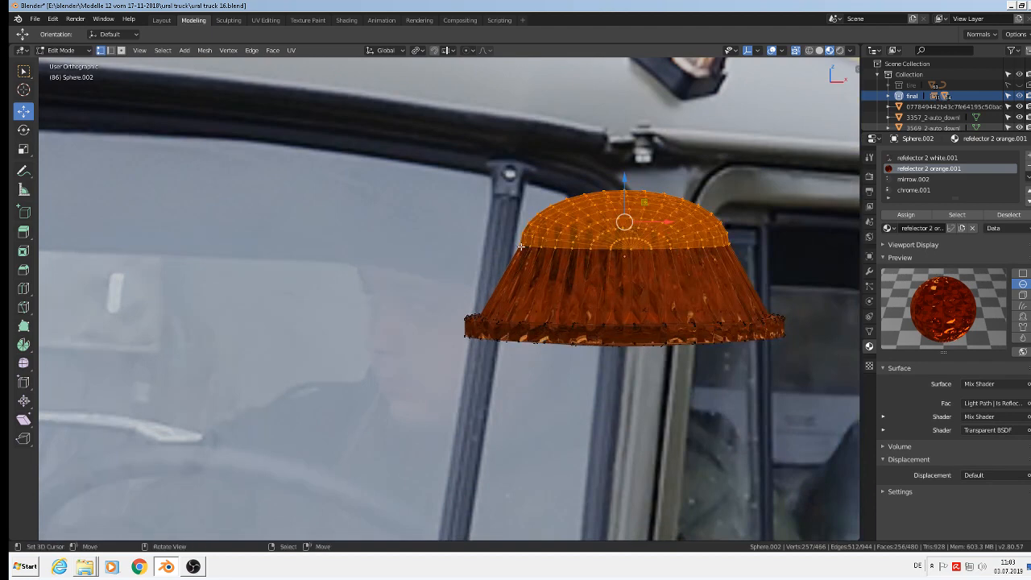
{"action": "left_click", "coordinate": [567, 249], "text": "alt"}
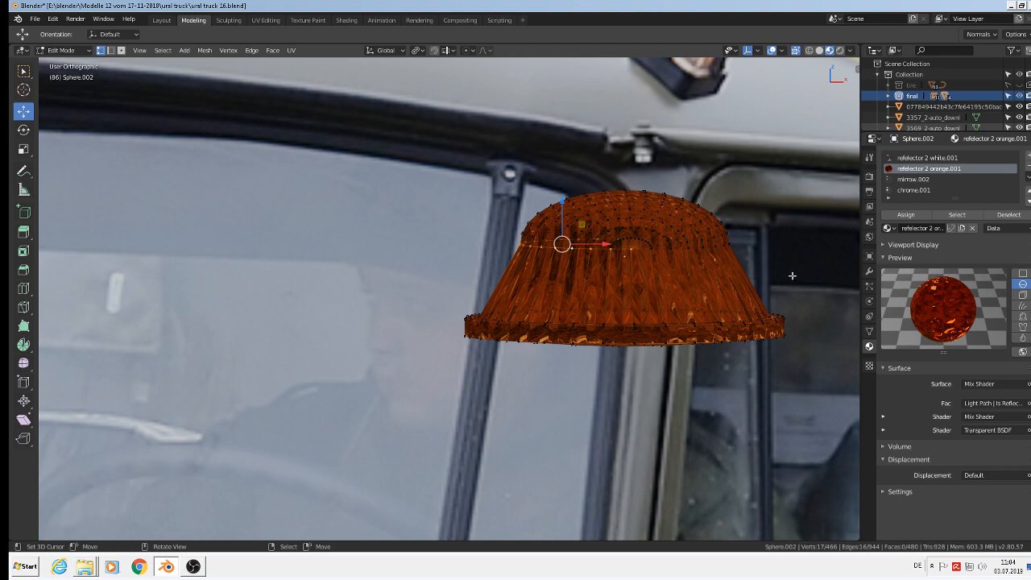
{"action": "key", "text": "b"}
{"action": "left_click_drag", "start_coordinate": [788, 276], "coordinate": [482, 181]}
{"action": "key", "text": "x"}
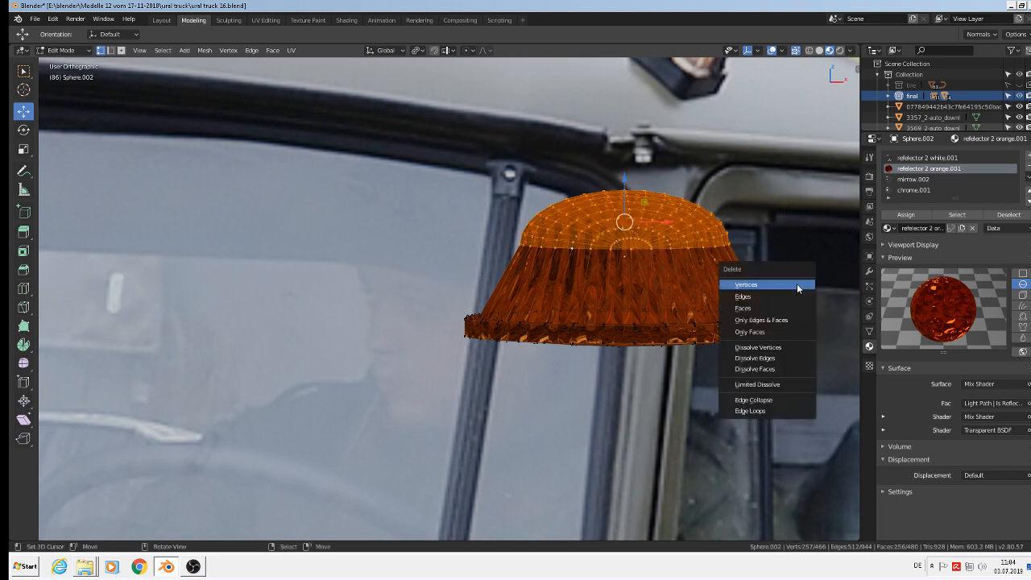
{"action": "key", "text": "s"}
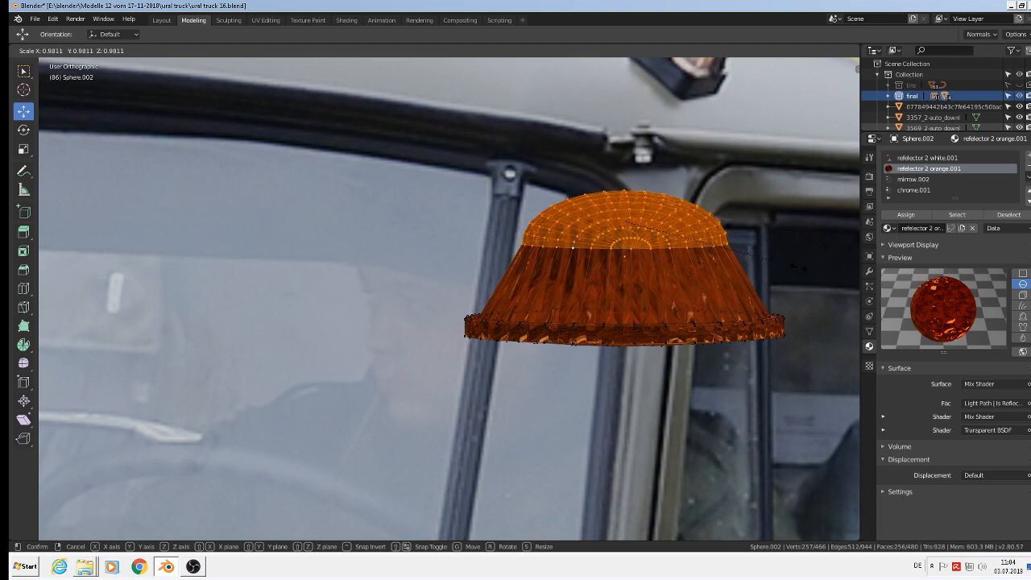
{"action": "left_click", "coordinate": [800, 269]}
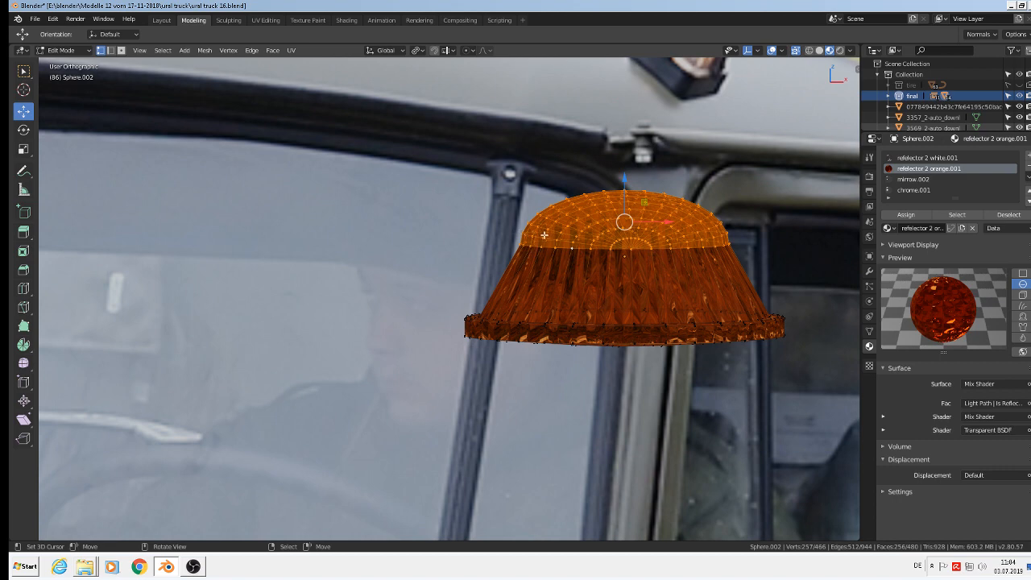
Step: Select the complete edge loop where the flared wall meets the dome and delete its vertices
{"action": "key", "text": "alt+a"}
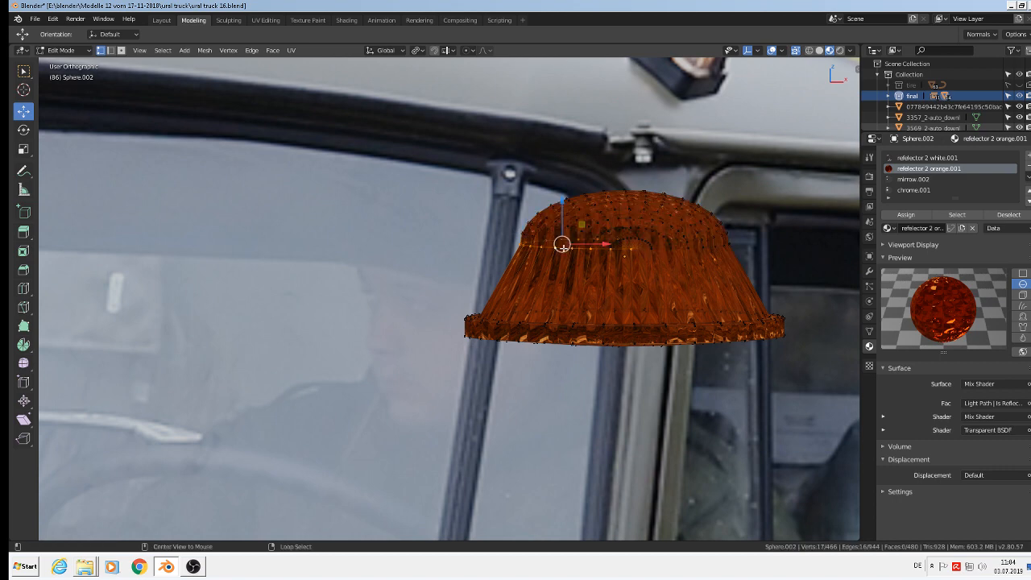
{"action": "left_click", "coordinate": [669, 251], "text": "alt"}
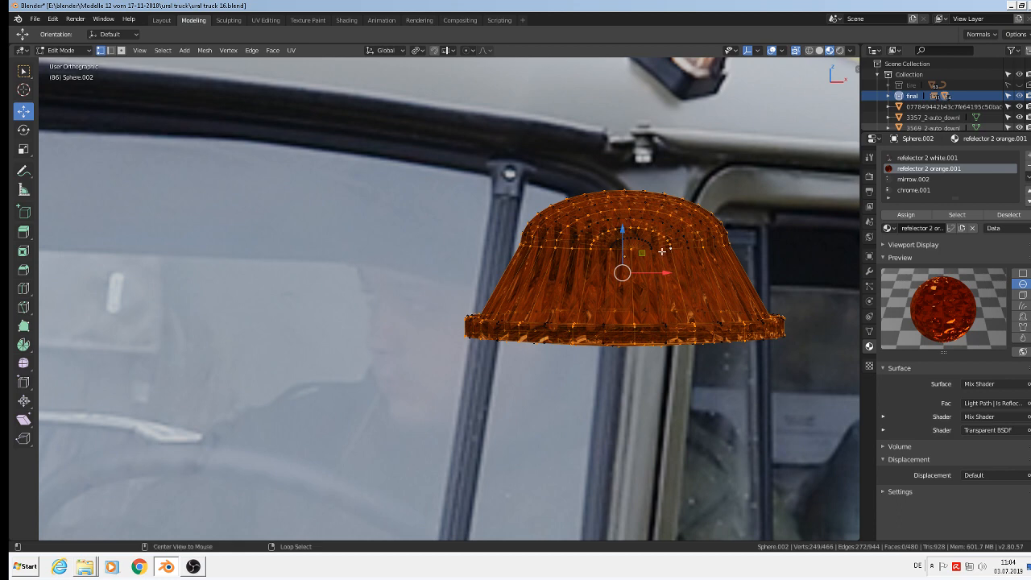
{"action": "left_click", "coordinate": [611, 249], "text": "alt"}
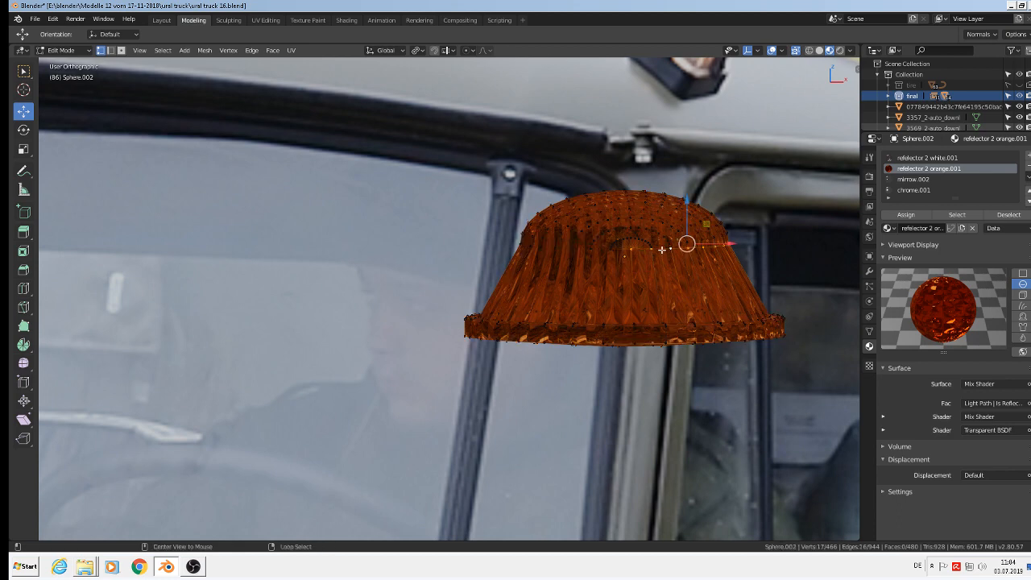
{"action": "left_click", "coordinate": [587, 252], "text": "alt"}
{"action": "key", "text": "x"}
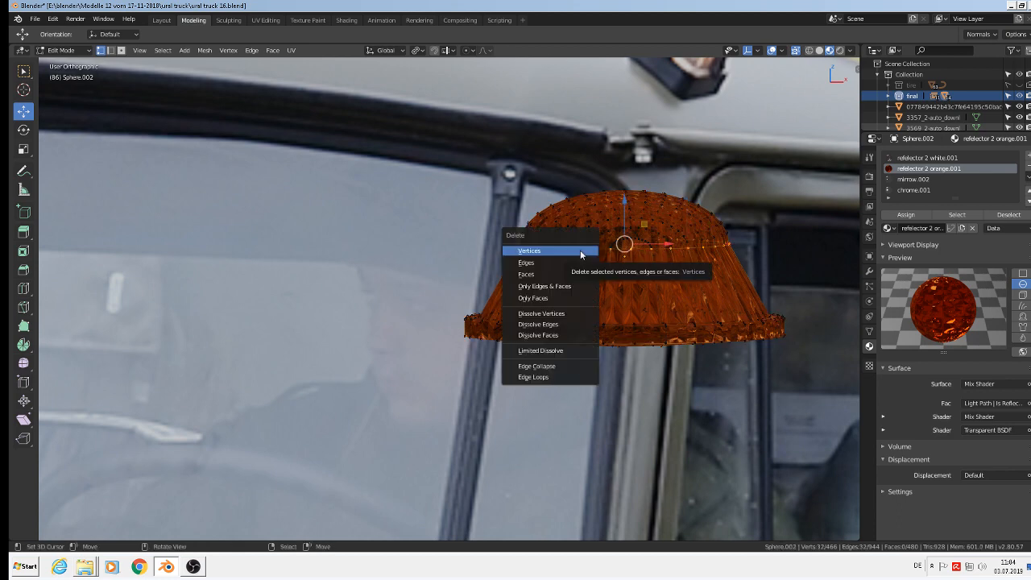
{"action": "left_click", "coordinate": [580, 250]}
Step: Extrude the base ring's upper edge loop, raise it 0.0197 m along Z, and scale it by 0.710 to form a new tapered wall
{"action": "middle_click_drag", "start_coordinate": [560, 263], "coordinate": [570, 305]}
{"action": "scroll", "coordinate": [572, 268], "scroll_direction": "up", "scroll_amount": 1}
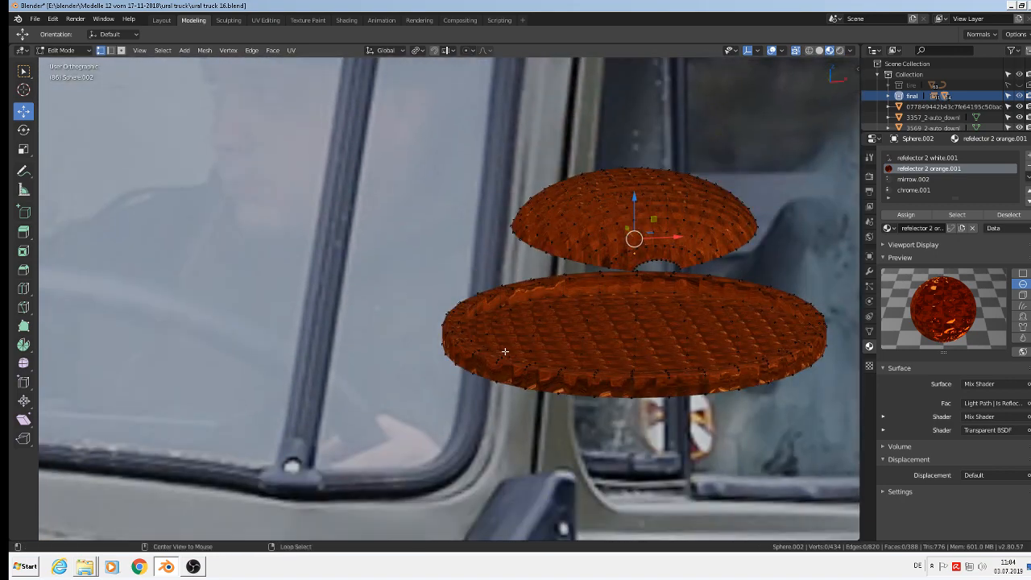
{"action": "left_click", "coordinate": [477, 311], "text": "alt"}
{"action": "middle_click_drag", "start_coordinate": [577, 341], "coordinate": [564, 326]}
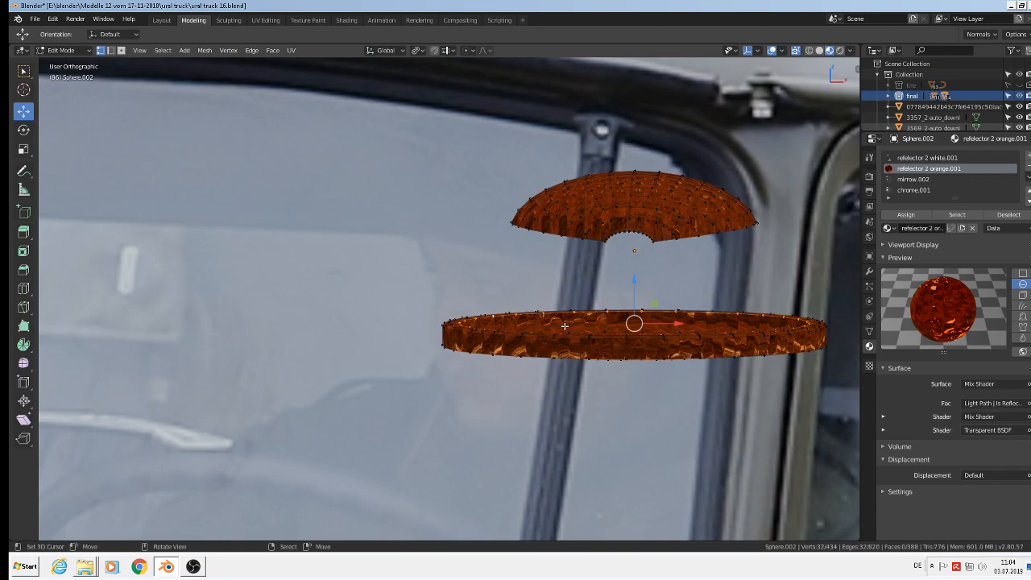
{"action": "key", "text": "e"}
{"action": "right_click", "coordinate": [659, 328]}
{"action": "left_click_drag", "start_coordinate": [636, 284], "coordinate": [637, 183]}
{"action": "key", "text": "s"}
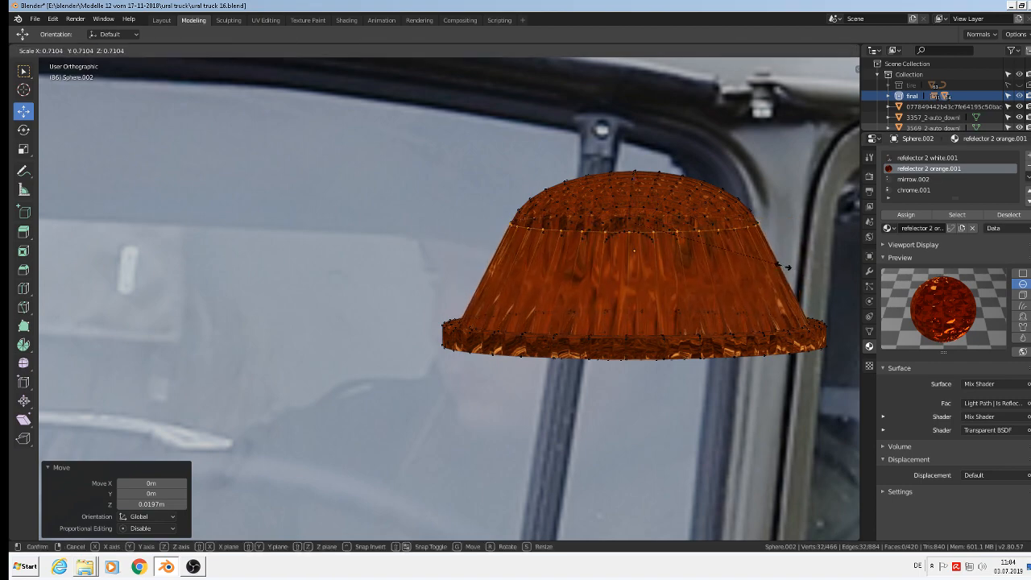
{"action": "left_click", "coordinate": [788, 266]}
Step: Select the two halves of the dome's open lower edge, leaving out the arched cut-out between them
{"action": "scroll", "coordinate": [639, 268], "scroll_direction": "up", "scroll_amount": 2}
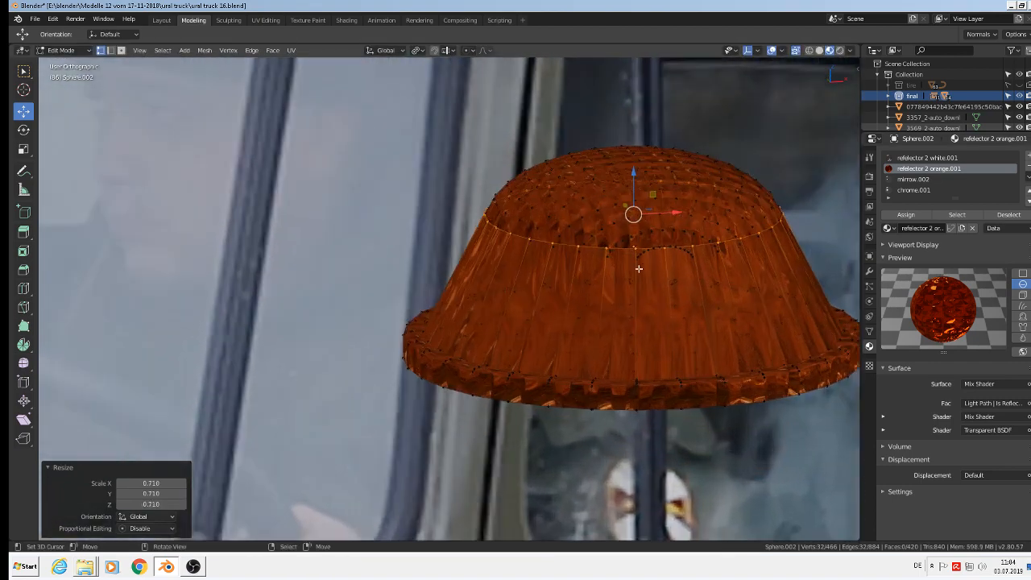
{"action": "scroll", "coordinate": [638, 268], "scroll_direction": "up", "scroll_amount": 1}
{"action": "right_click", "coordinate": [613, 259], "text": "alt"}
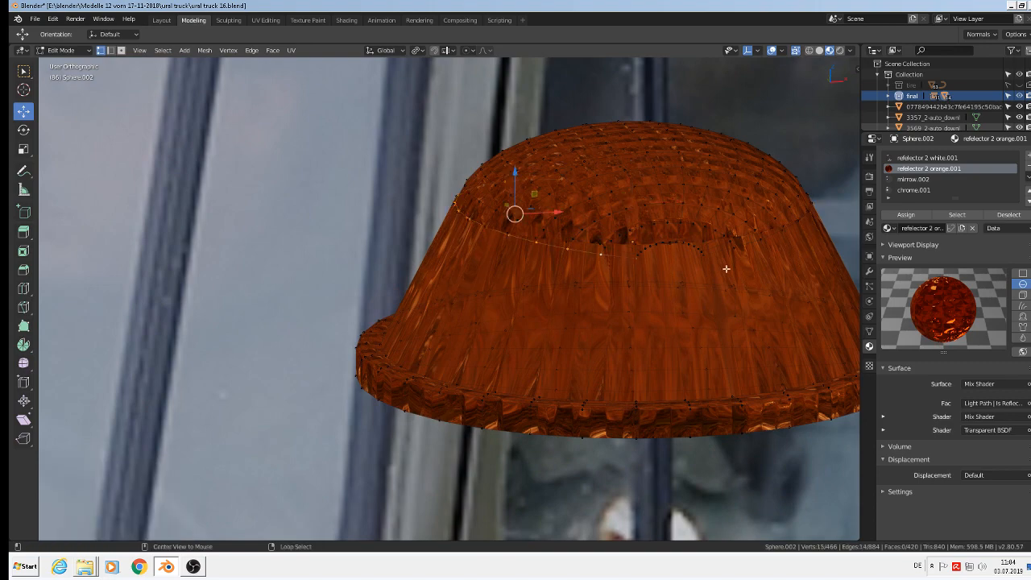
{"action": "right_click", "coordinate": [720, 249], "text": "alt+shift"}
{"action": "middle_click_drag", "start_coordinate": [760, 298], "coordinate": [725, 299]}
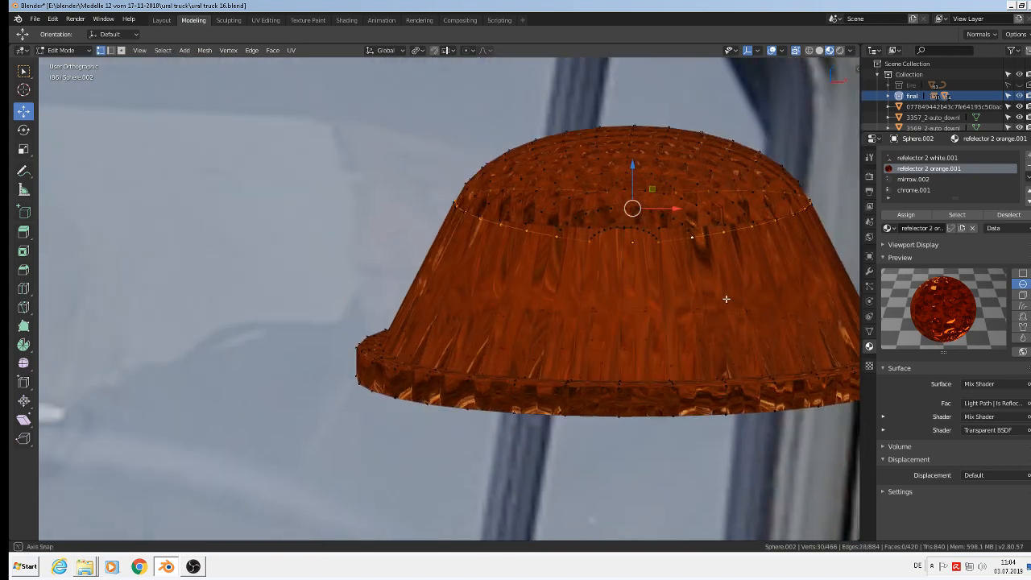
{"action": "scroll", "coordinate": [635, 253], "scroll_direction": "up", "scroll_amount": 1}
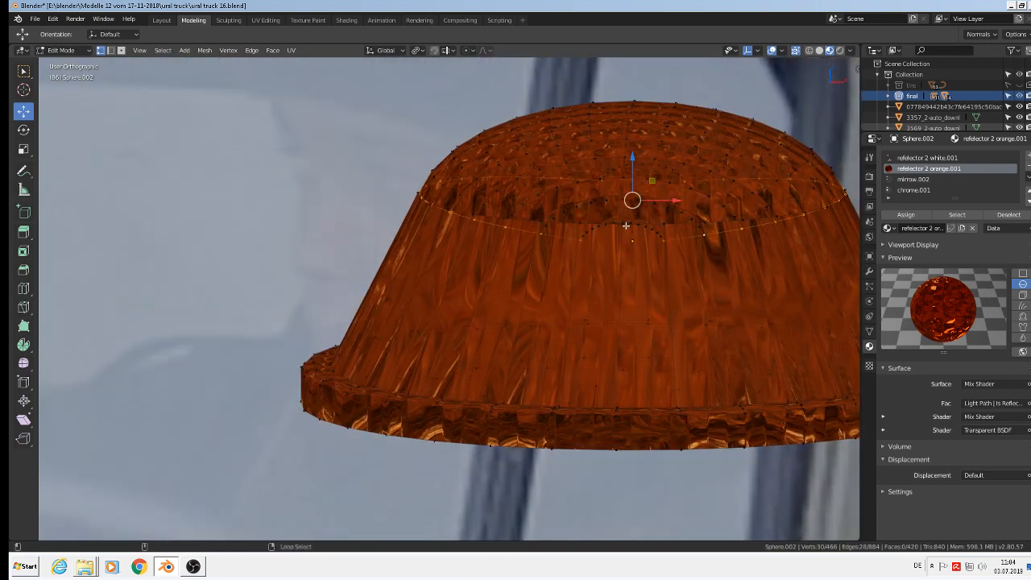
{"action": "right_click", "coordinate": [627, 228], "text": "alt+shift"}
{"action": "middle_click_drag", "start_coordinate": [660, 251], "coordinate": [649, 269]}
{"action": "scroll", "coordinate": [656, 285], "scroll_direction": "down", "scroll_amount": 2}
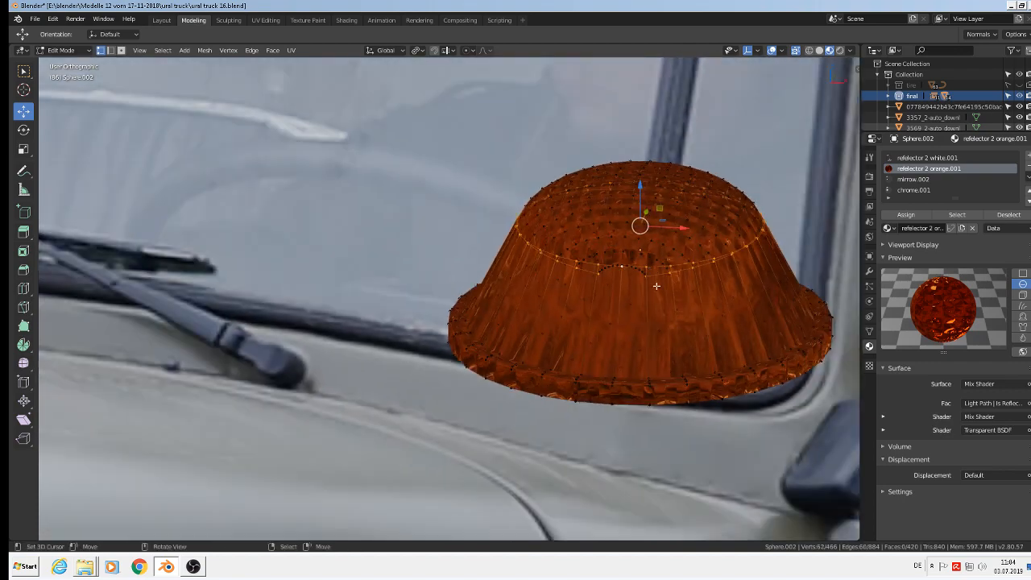
{"action": "scroll", "coordinate": [653, 276], "scroll_direction": "up", "scroll_amount": 2}
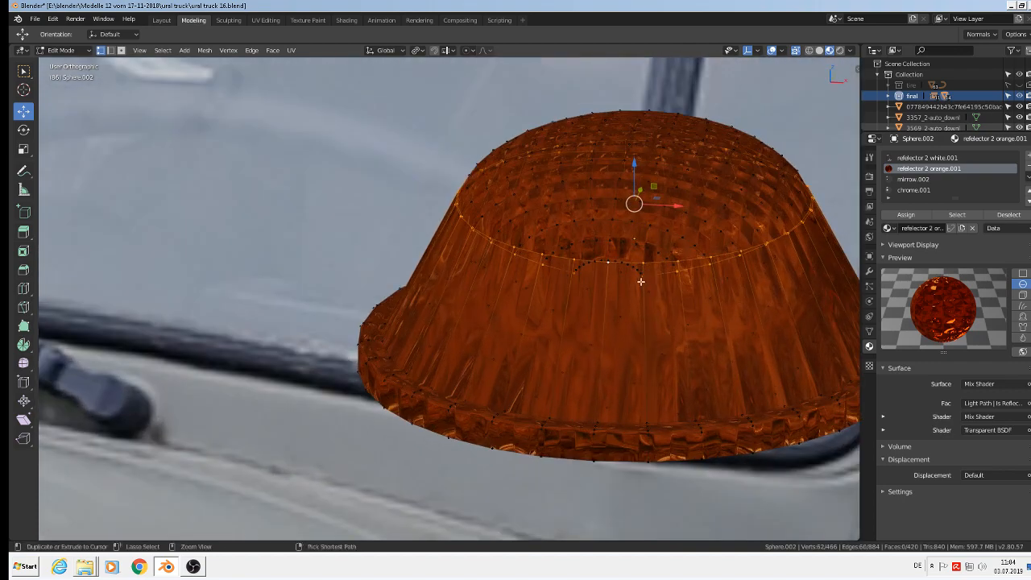
{"action": "key", "text": "ctrl+z"}
Step: Add the arched cut-out's edges to the selection and flatten the dome's lower rim by scaling it to 0 along Z
{"action": "scroll", "coordinate": [642, 279], "scroll_direction": "up", "scroll_amount": 6}
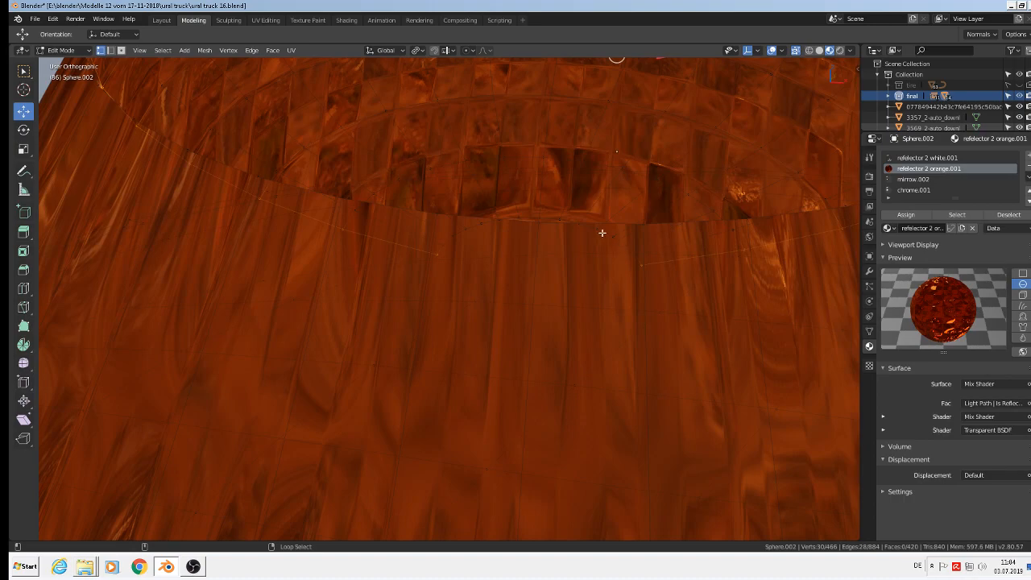
{"action": "right_click", "coordinate": [603, 234], "text": "alt+shift"}
{"action": "scroll", "coordinate": [599, 251], "scroll_direction": "down", "scroll_amount": 4}
{"action": "scroll", "coordinate": [479, 192], "scroll_direction": "down", "scroll_amount": 3}
{"action": "middle_click_drag", "start_coordinate": [403, 109], "coordinate": [516, 161]}
{"action": "scroll", "coordinate": [427, 185], "scroll_direction": "up", "scroll_amount": 8}
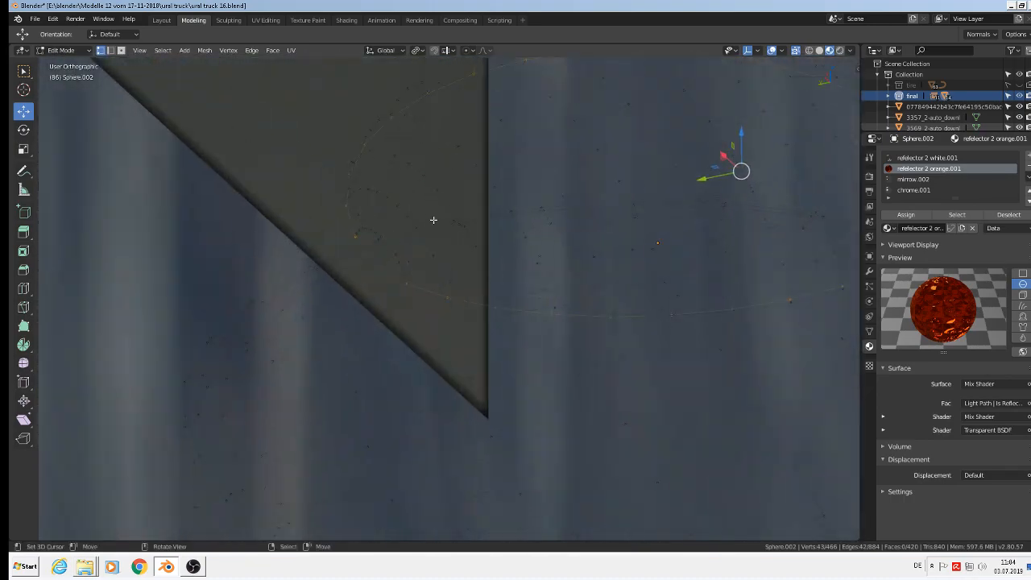
{"action": "right_click", "coordinate": [358, 229], "text": "alt+shift"}
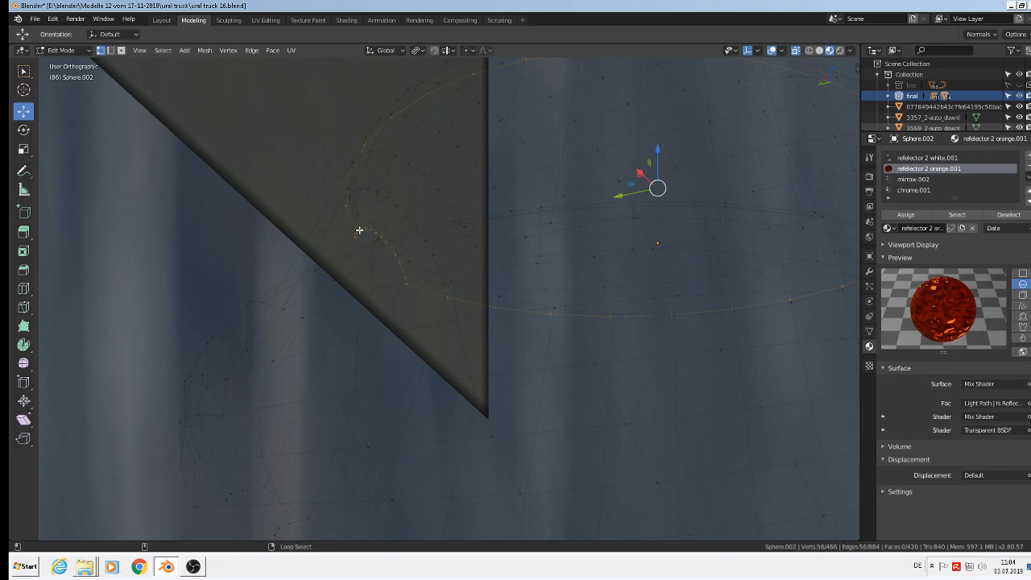
{"action": "scroll", "coordinate": [358, 228], "scroll_direction": "down", "scroll_amount": 8}
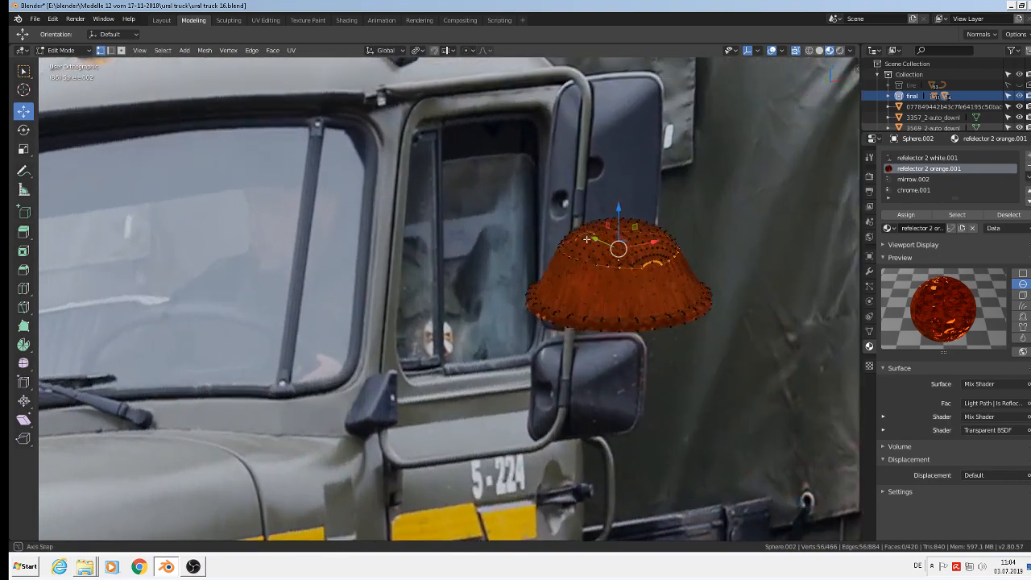
{"action": "middle_click_drag", "start_coordinate": [586, 239], "coordinate": [550, 230]}
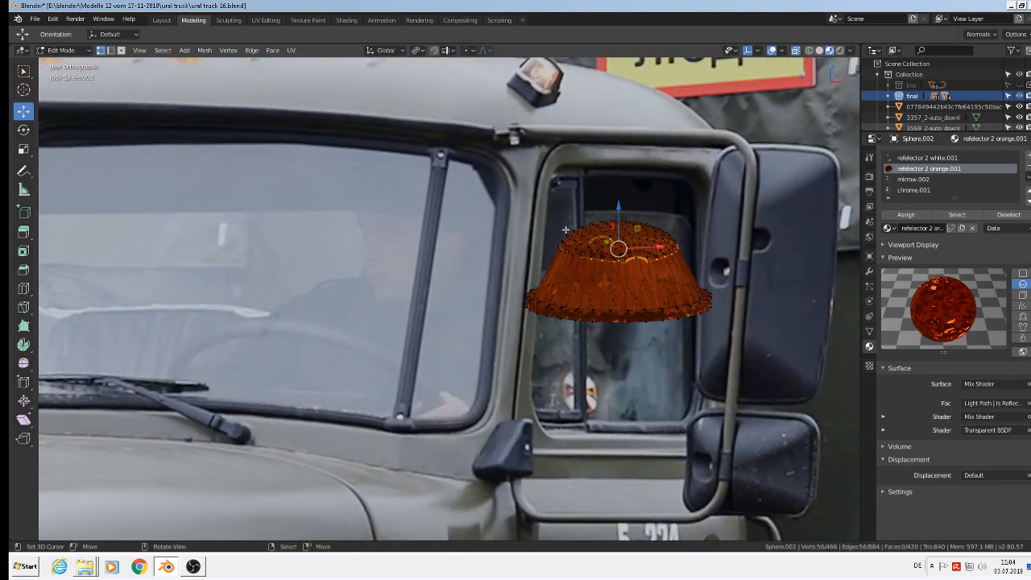
{"action": "scroll", "coordinate": [665, 286], "scroll_direction": "up", "scroll_amount": 1}
{"action": "middle_click_drag", "start_coordinate": [665, 285], "coordinate": [654, 277]}
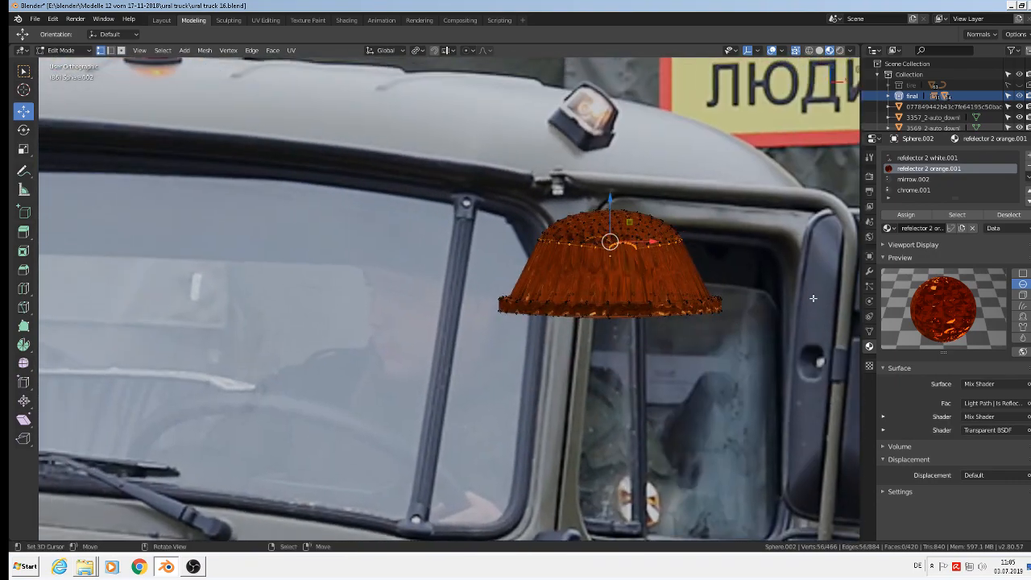
{"action": "key", "text": "s"}
{"action": "key", "text": "z"}
{"action": "key", "text": "0"}
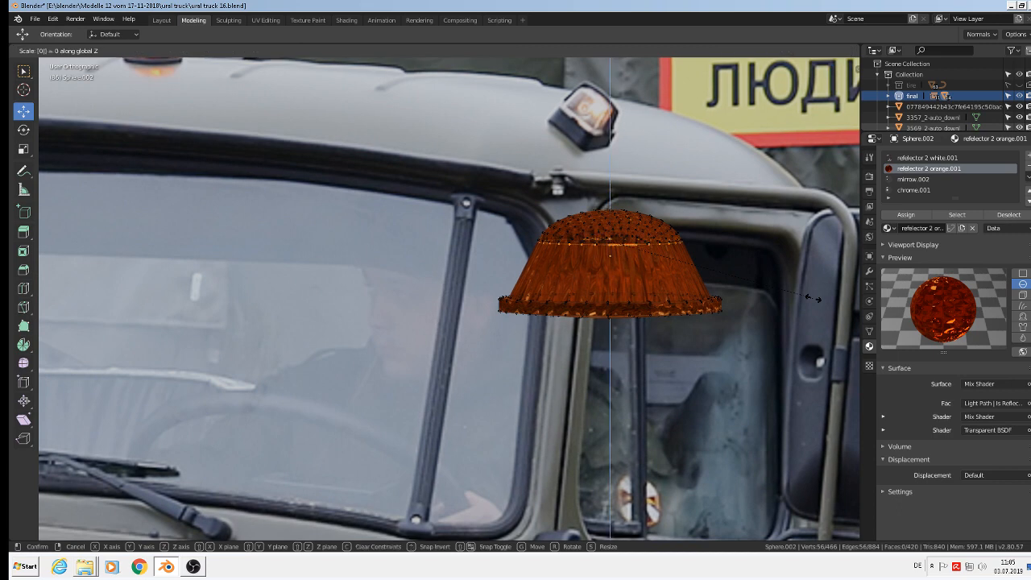
{"action": "key", "text": "Return"}
Step: Lower the tapered wall's upper edge loop 0.00104 m along Z and add part of the dome's lower rim to the selection
{"action": "scroll", "coordinate": [627, 238], "scroll_direction": "up", "scroll_amount": 2}
{"action": "key", "text": "Tab"}
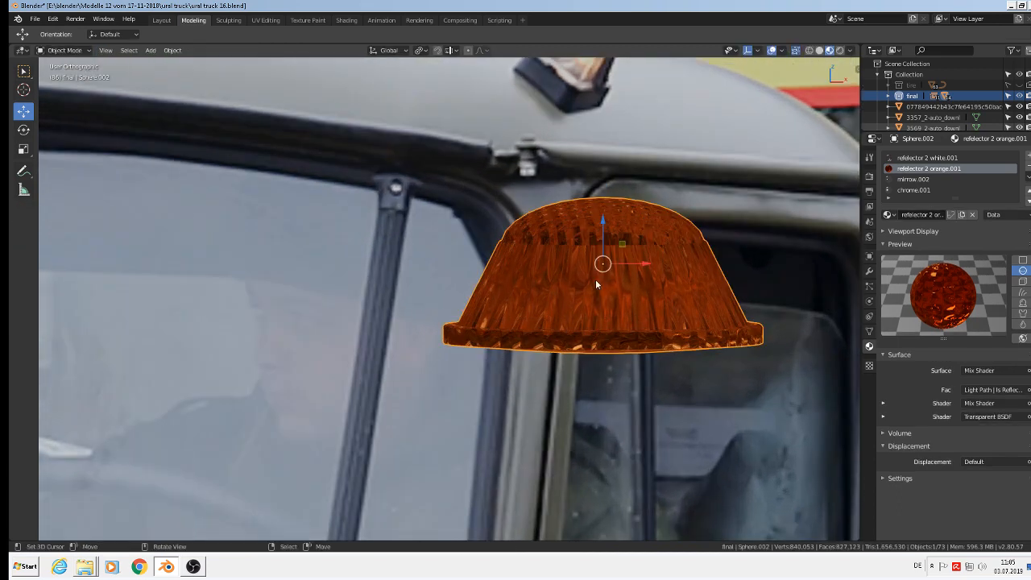
{"action": "key", "text": "Tab"}
{"action": "scroll", "coordinate": [564, 257], "scroll_direction": "up", "scroll_amount": 4}
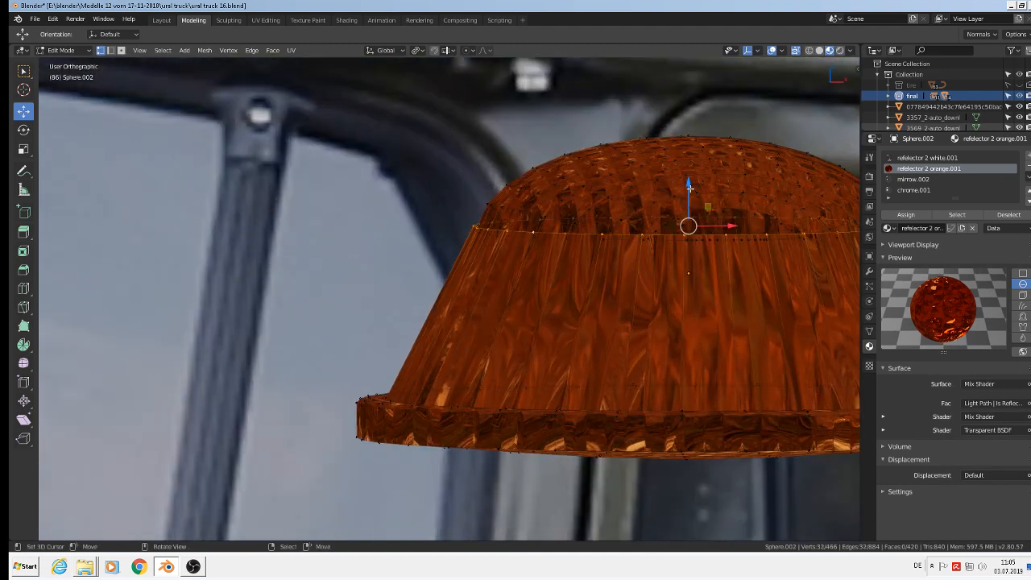
{"action": "left_click_drag", "start_coordinate": [687, 200], "coordinate": [687, 202]}
{"action": "scroll", "coordinate": [714, 257], "scroll_direction": "down", "scroll_amount": 2}
{"action": "middle_click_drag", "start_coordinate": [714, 258], "coordinate": [715, 264]}
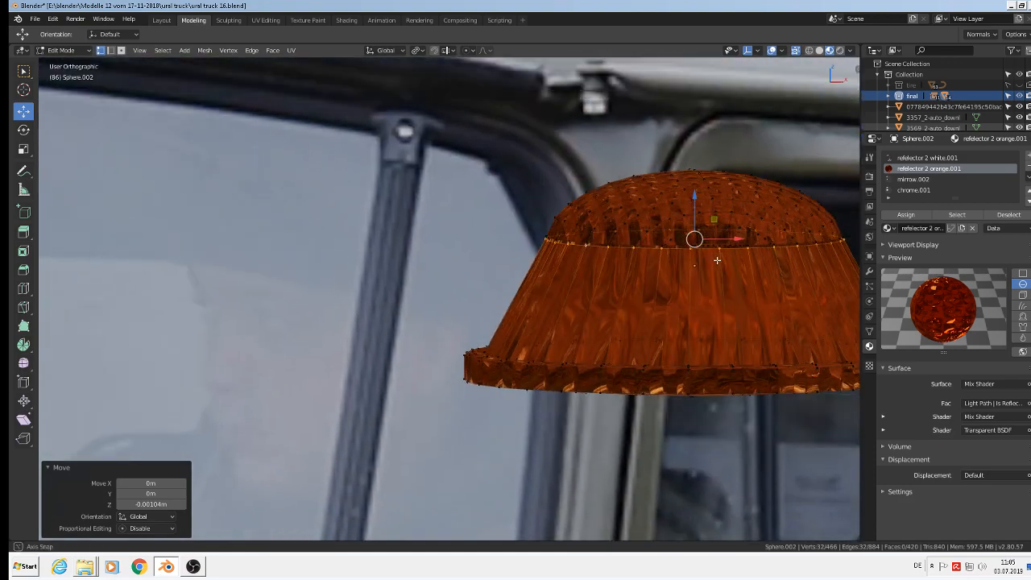
{"action": "scroll", "coordinate": [662, 258], "scroll_direction": "up", "scroll_amount": 5}
{"action": "middle_click_drag", "start_coordinate": [632, 256], "coordinate": [575, 260]}
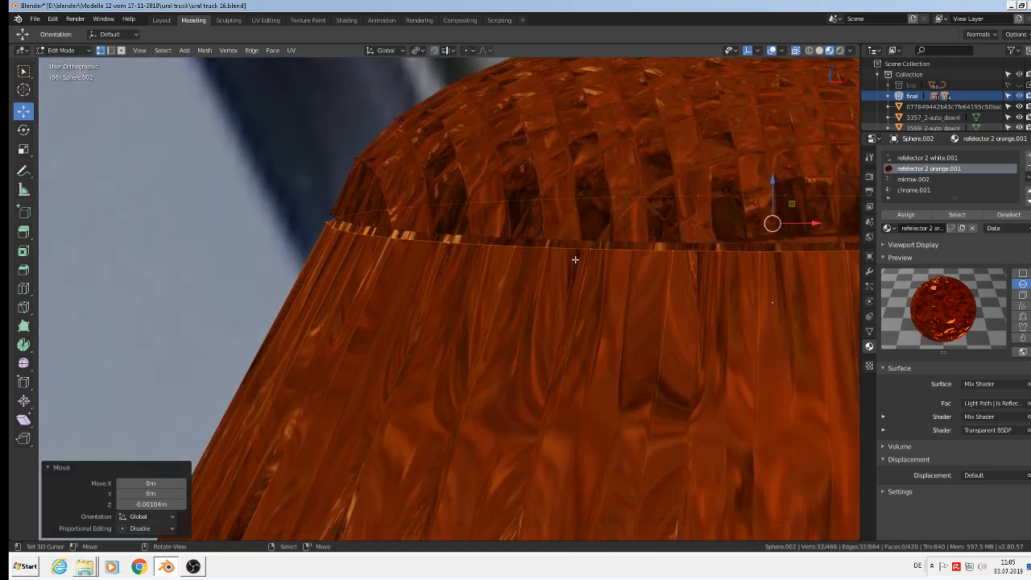
{"action": "left_click", "coordinate": [485, 235], "text": "alt+shift"}
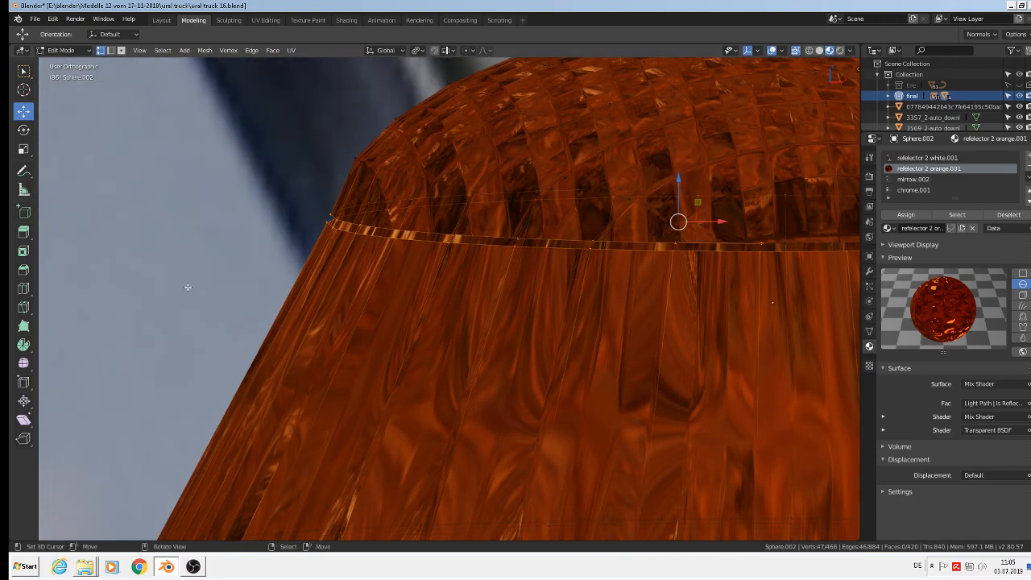
Step: Try to join the wall's upper loop to the selected part of the dome's rim with Bridge Edge Loops, and return to Object Mode
{"action": "key", "text": "F3"}
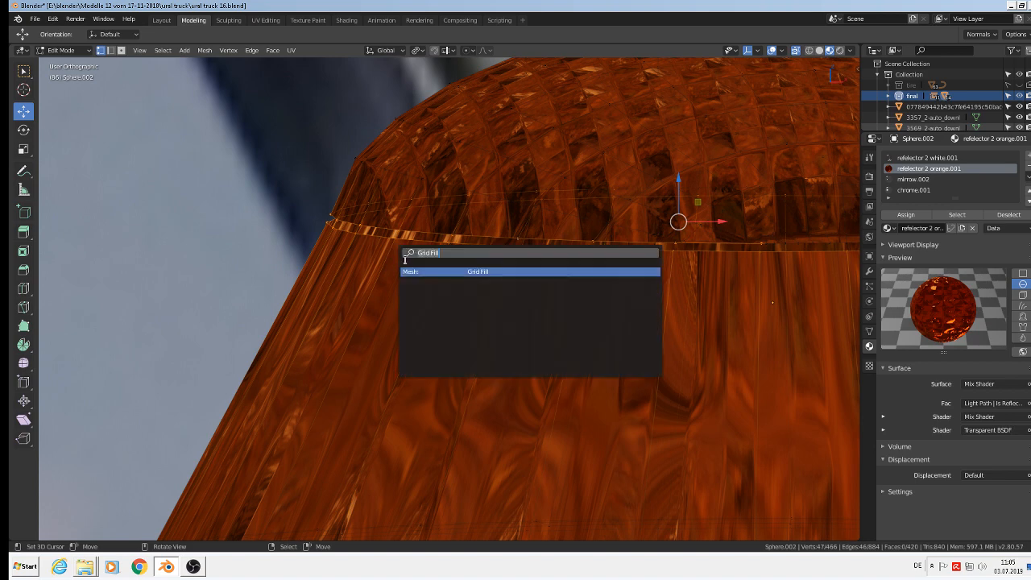
{"action": "key", "text": "BackSpace"}
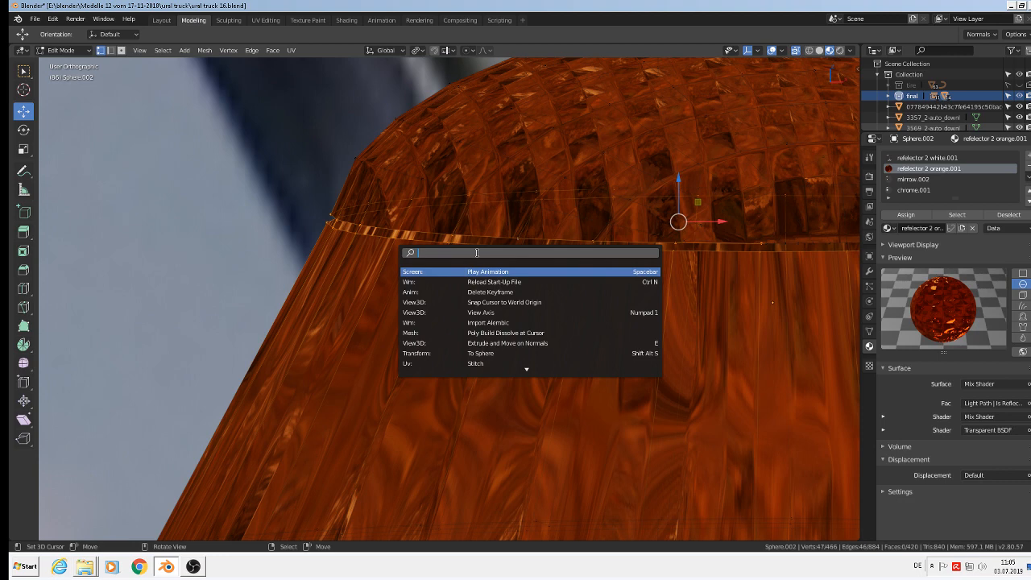
{"action": "type", "text": "bri"}
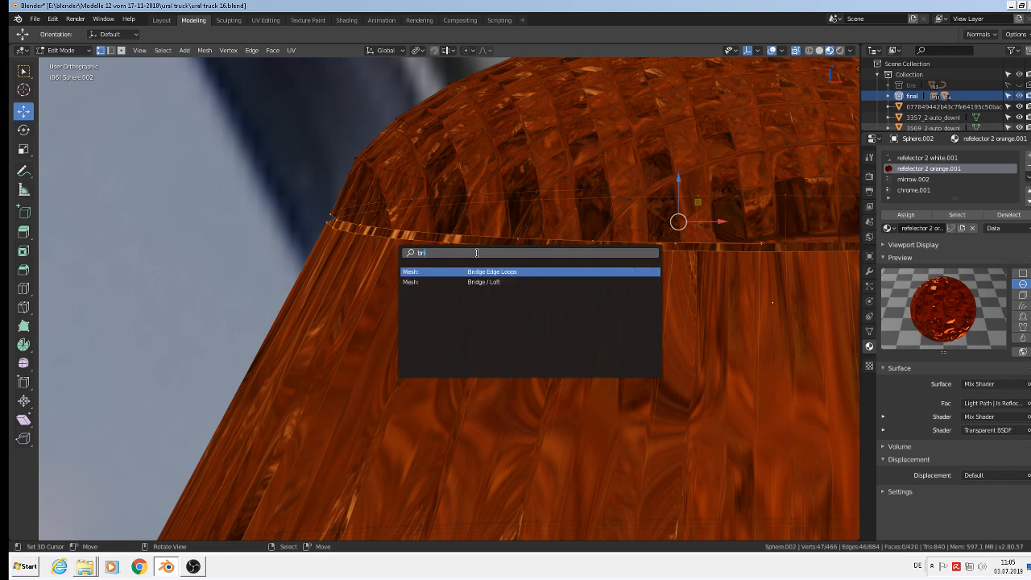
{"action": "left_click", "coordinate": [463, 273]}
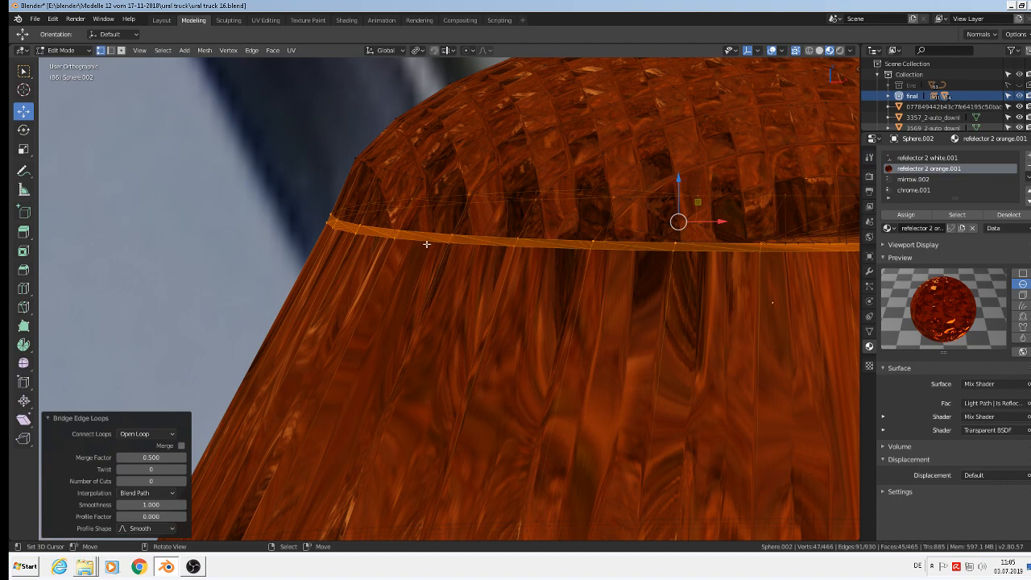
{"action": "scroll", "coordinate": [426, 243], "scroll_direction": "down", "scroll_amount": 5}
{"action": "key", "text": "Tab"}
{"action": "scroll", "coordinate": [507, 260], "scroll_direction": "down", "scroll_amount": 2}
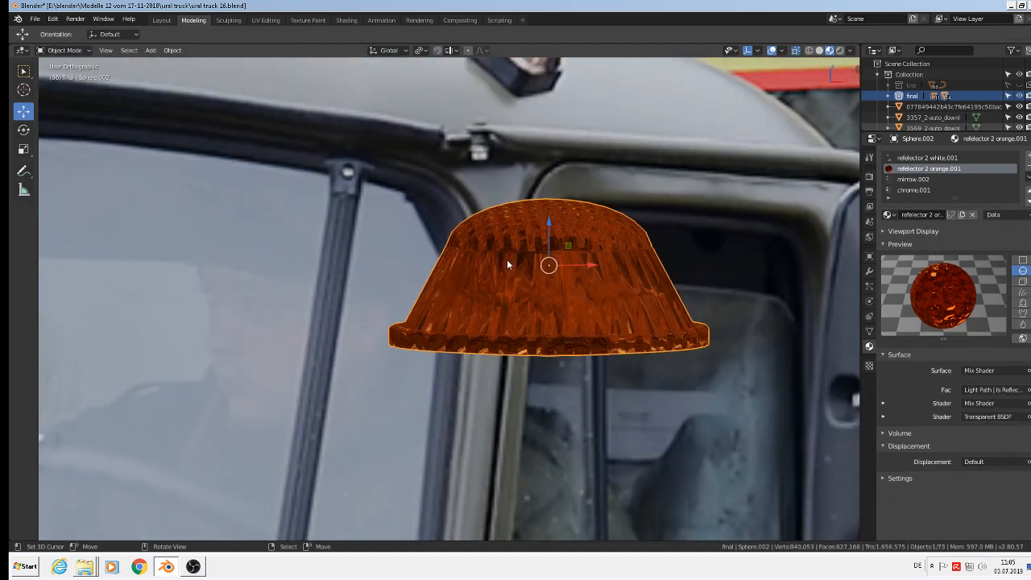
{"action": "mouse_move", "coordinate": [506, 259]}
{"action": "middle_mouse_down"}
{"action": "mouse_move", "coordinate": [536, 287]}
{"action": "mouse_move", "coordinate": [492, 272]}
{"action": "mouse_move", "coordinate": [508, 270]}
{"action": "middle_mouse_up"}
{"action": "scroll", "coordinate": [507, 269], "scroll_direction": "down", "scroll_amount": 4}
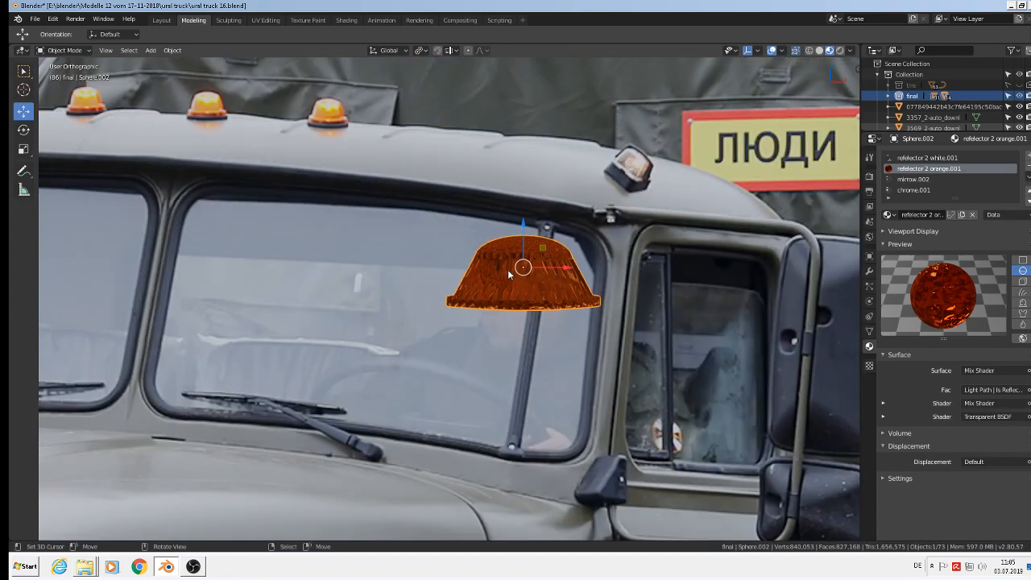
Step: Add the remaining segments of the dome's lower rim to the selection, including the edges around the gap and on the far side
{"action": "key", "text": "KP_1"}
{"action": "scroll", "coordinate": [533, 260], "scroll_direction": "up", "scroll_amount": 9}
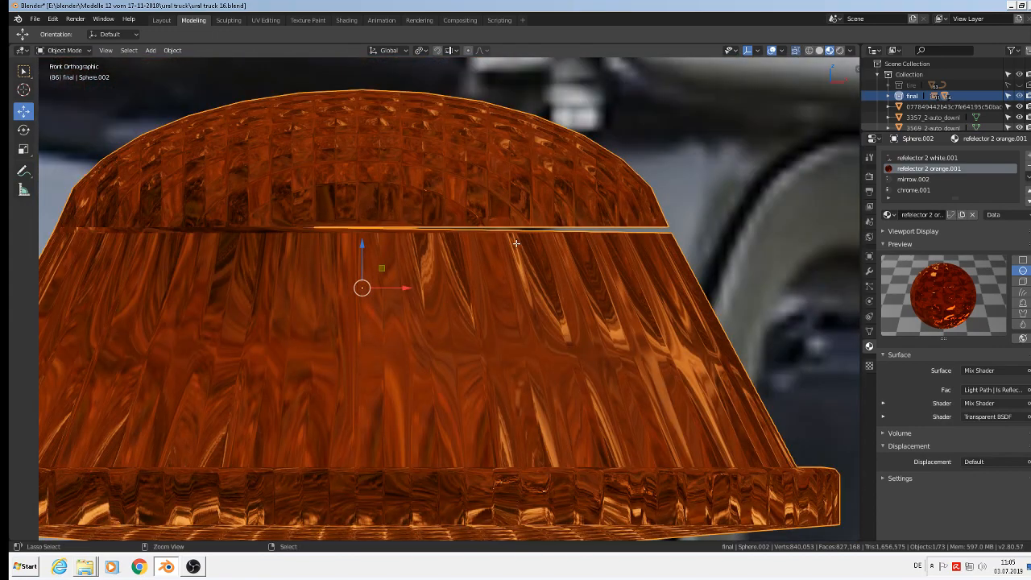
{"action": "key", "text": "Tab"}
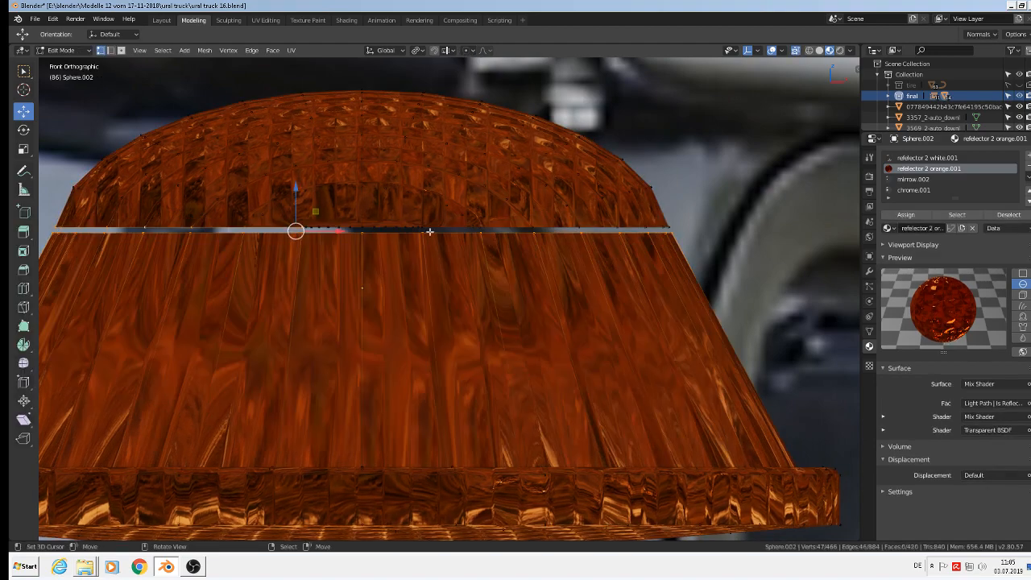
{"action": "middle_click_drag", "start_coordinate": [419, 231], "coordinate": [497, 254]}
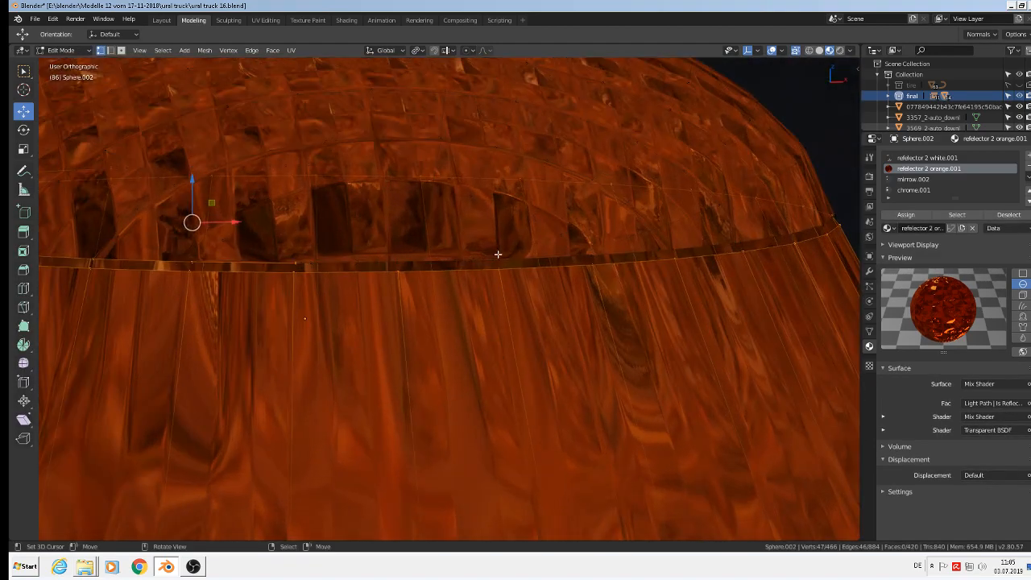
{"action": "right_click", "coordinate": [531, 258], "text": "alt+shift"}
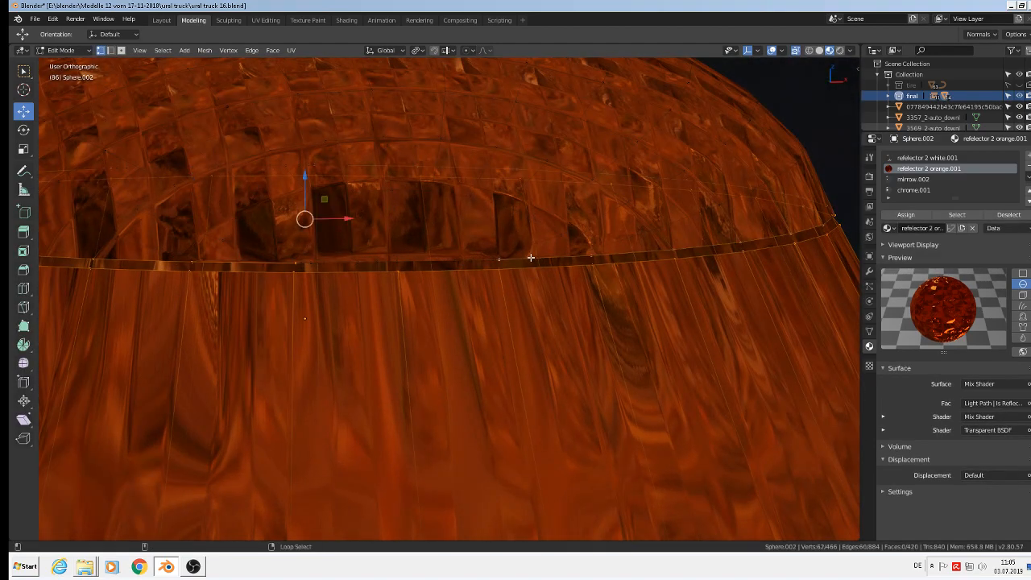
{"action": "right_click", "coordinate": [336, 261], "text": "alt+shift"}
{"action": "middle_click_drag", "start_coordinate": [337, 262], "coordinate": [410, 311]}
{"action": "left_click", "coordinate": [179, 372], "text": "alt+shift"}
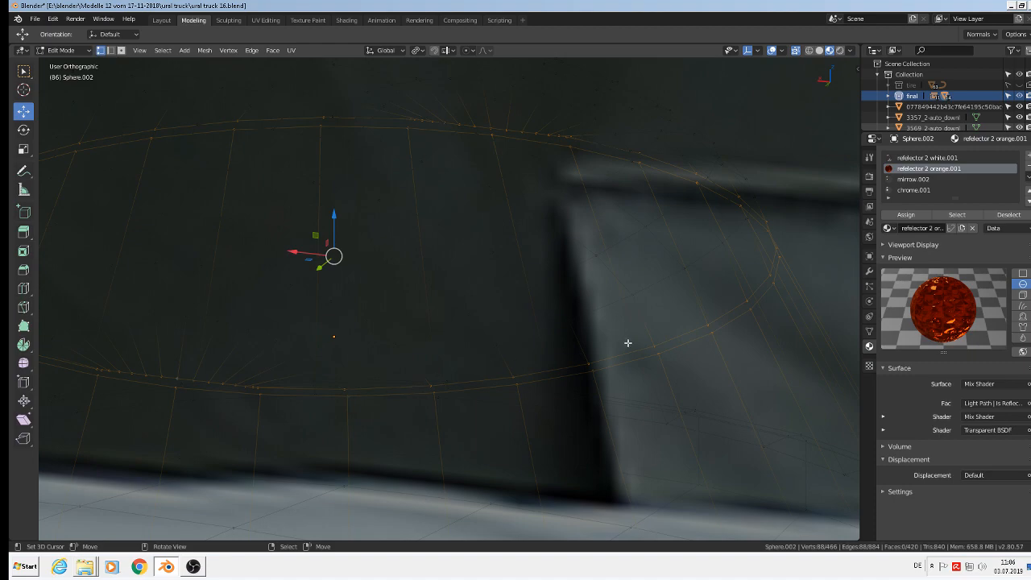
Step: Raise the tapered wall's upper edge loop 0.000471 m along Z to meet the dome, and scale it to about 1.004
{"action": "middle_click_drag", "start_coordinate": [627, 343], "coordinate": [509, 328]}
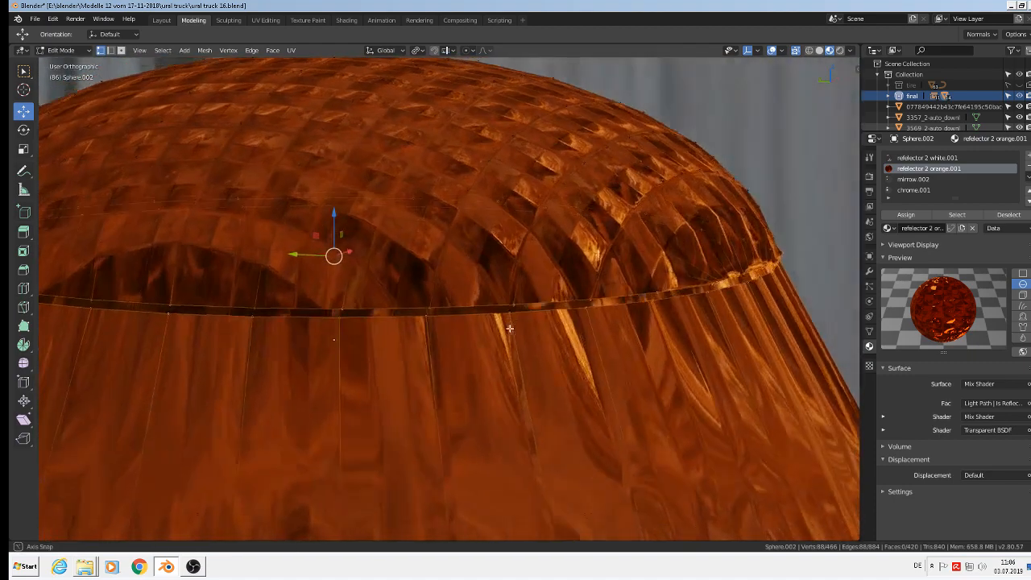
{"action": "scroll", "coordinate": [499, 328], "scroll_direction": "down", "scroll_amount": 2}
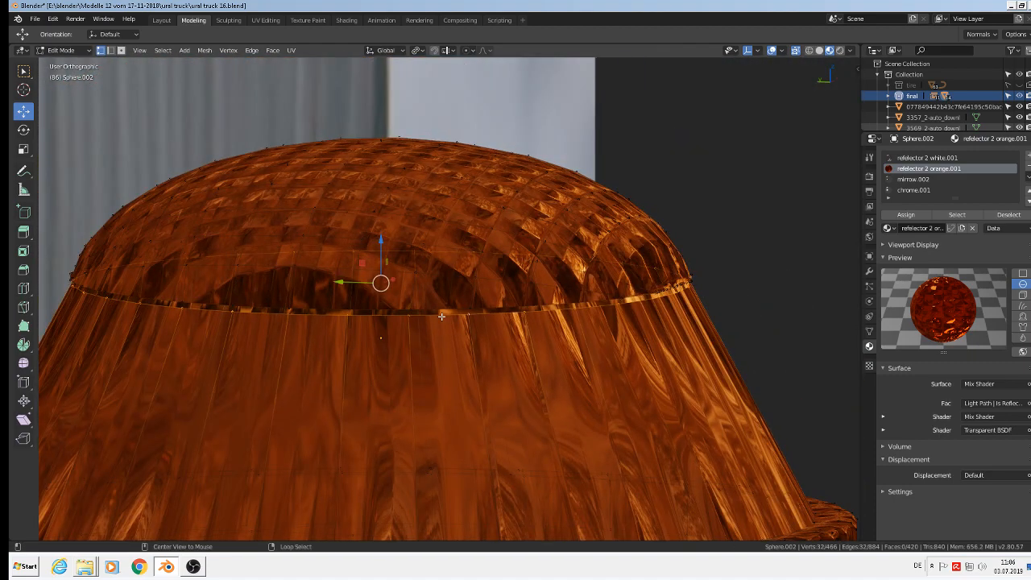
{"action": "left_click_drag", "start_coordinate": [381, 242], "coordinate": [381, 235]}
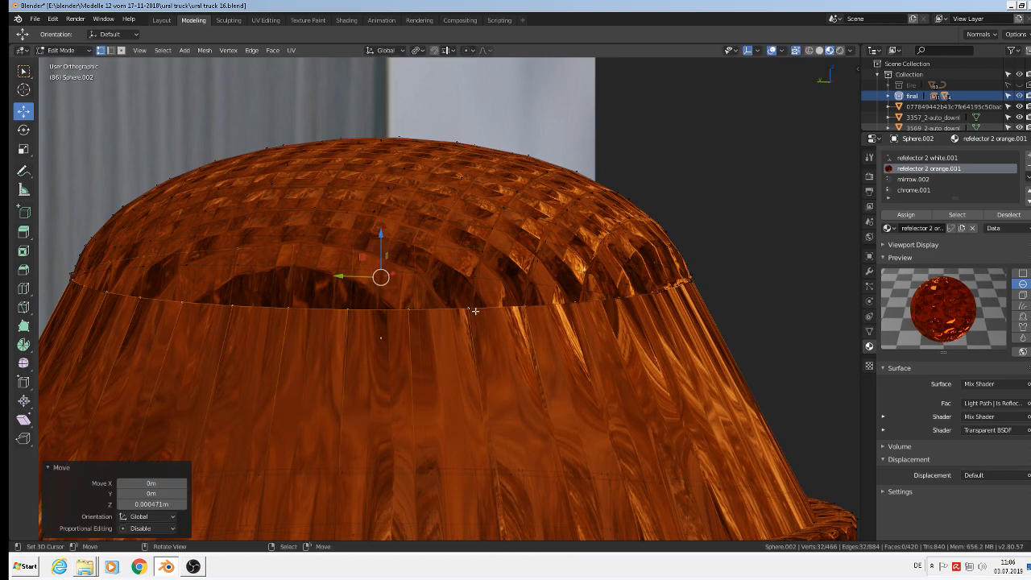
{"action": "scroll", "coordinate": [475, 311], "scroll_direction": "up", "scroll_amount": 1}
{"action": "key", "text": "s"}
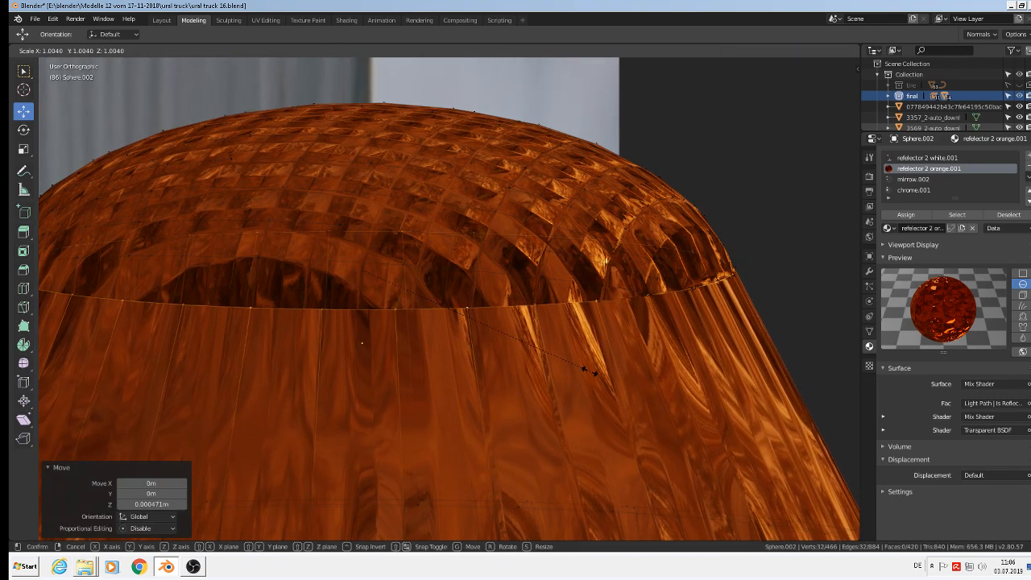
{"action": "left_click", "coordinate": [588, 372]}
{"action": "key", "text": "Tab"}
{"action": "scroll", "coordinate": [572, 355], "scroll_direction": "down", "scroll_amount": 7}
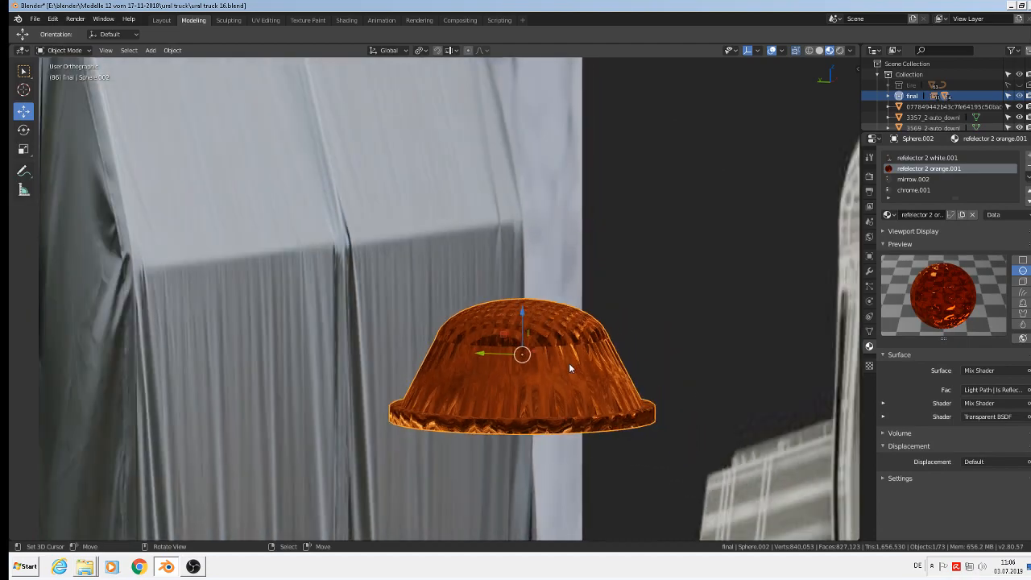
Step: Box-select the dome with the wall's upper edge, raise them slightly along Z, and scale them to about 1.056
{"action": "middle_click_drag", "start_coordinate": [569, 364], "coordinate": [524, 374]}
{"action": "scroll", "coordinate": [522, 371], "scroll_direction": "down", "scroll_amount": 6}
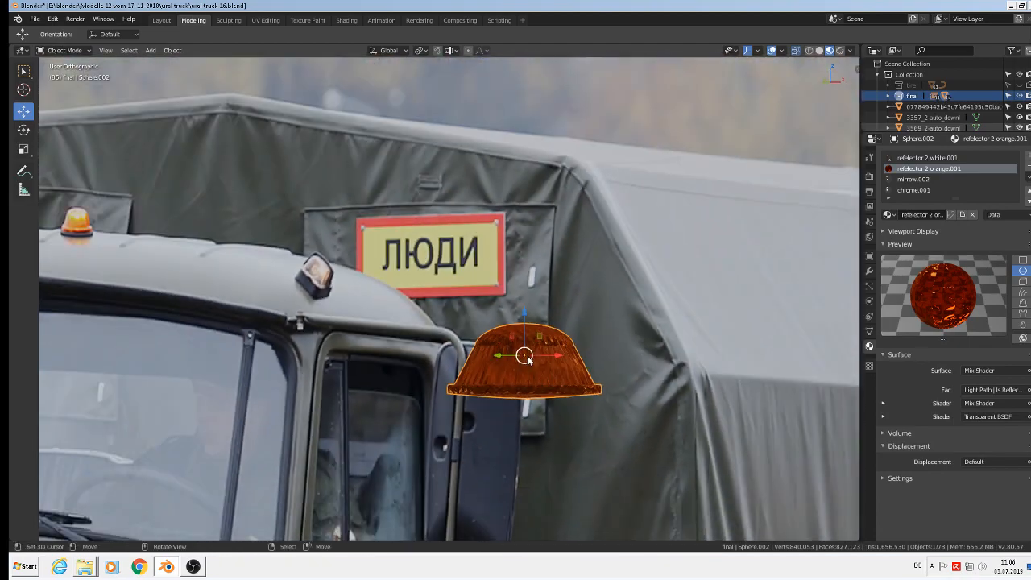
{"action": "scroll", "coordinate": [518, 369], "scroll_direction": "up", "scroll_amount": 3}
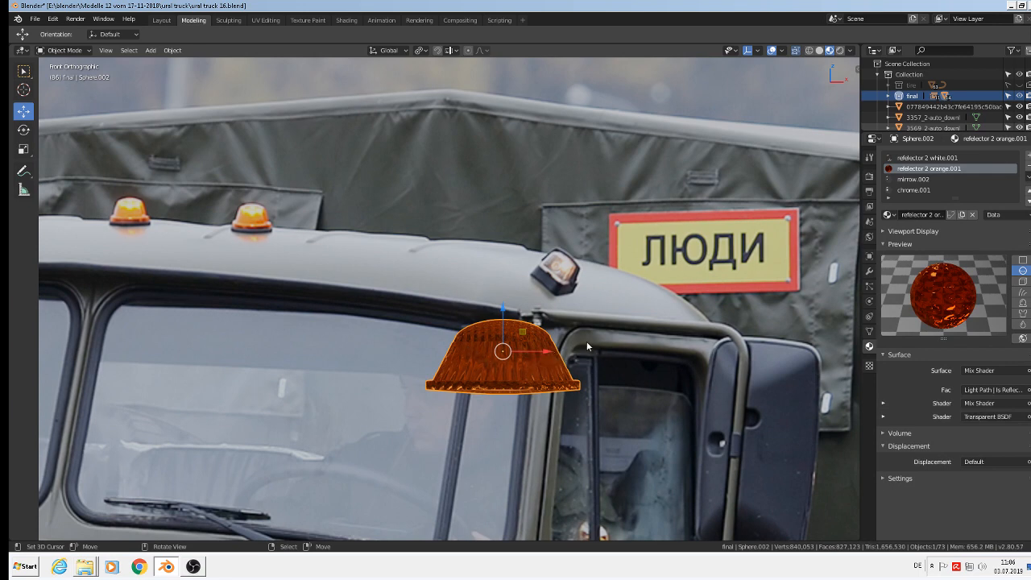
{"action": "key", "text": "Tab"}
{"action": "key", "text": "b"}
{"action": "left_click_drag", "start_coordinate": [581, 349], "coordinate": [399, 292]}
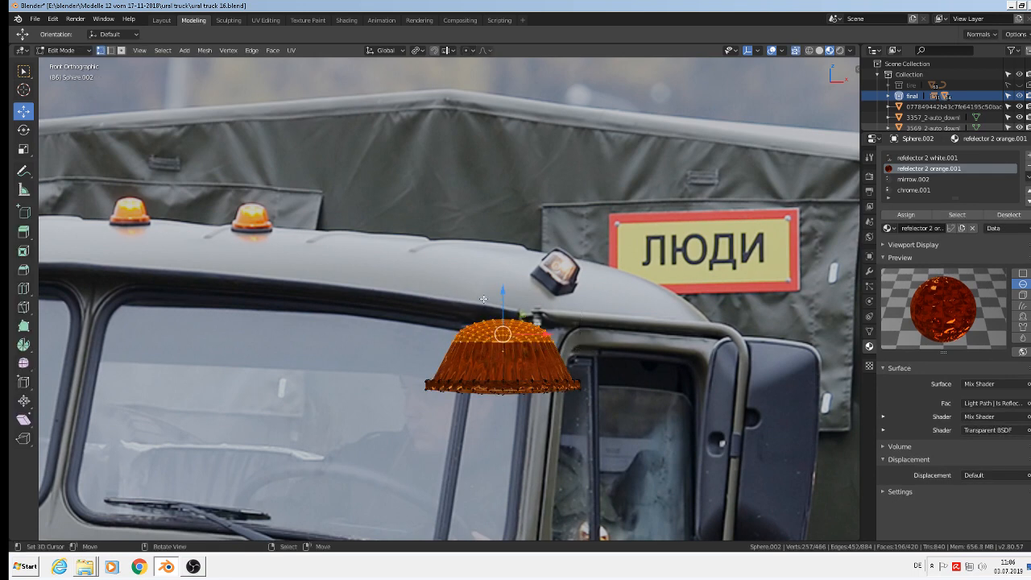
{"action": "mouse_move", "coordinate": [502, 294]}
{"action": "left_mouse_down"}
{"action": "mouse_move", "coordinate": [502, 266]}
{"action": "mouse_move", "coordinate": [498, 291]}
{"action": "left_mouse_up"}
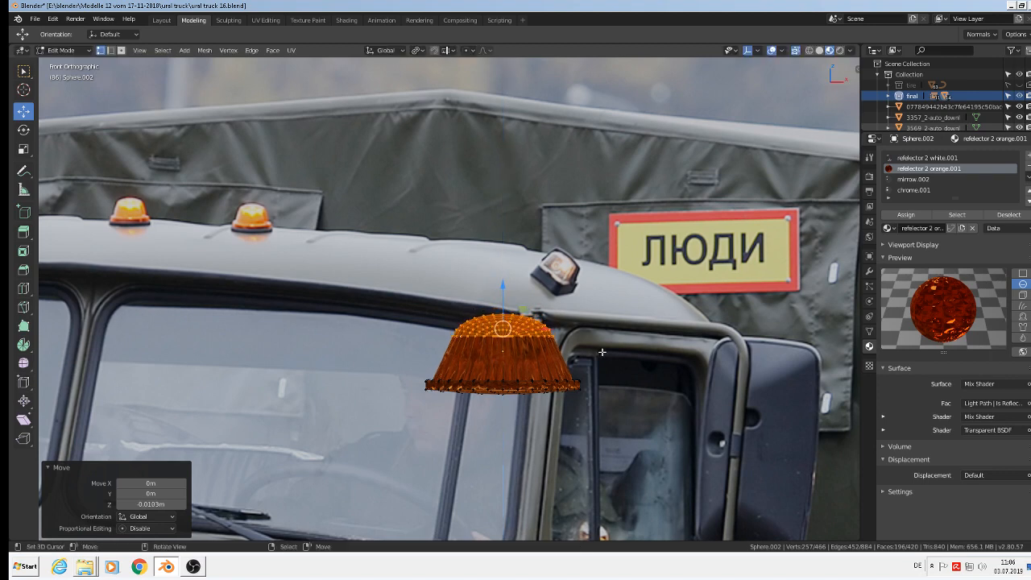
{"action": "key", "text": "s"}
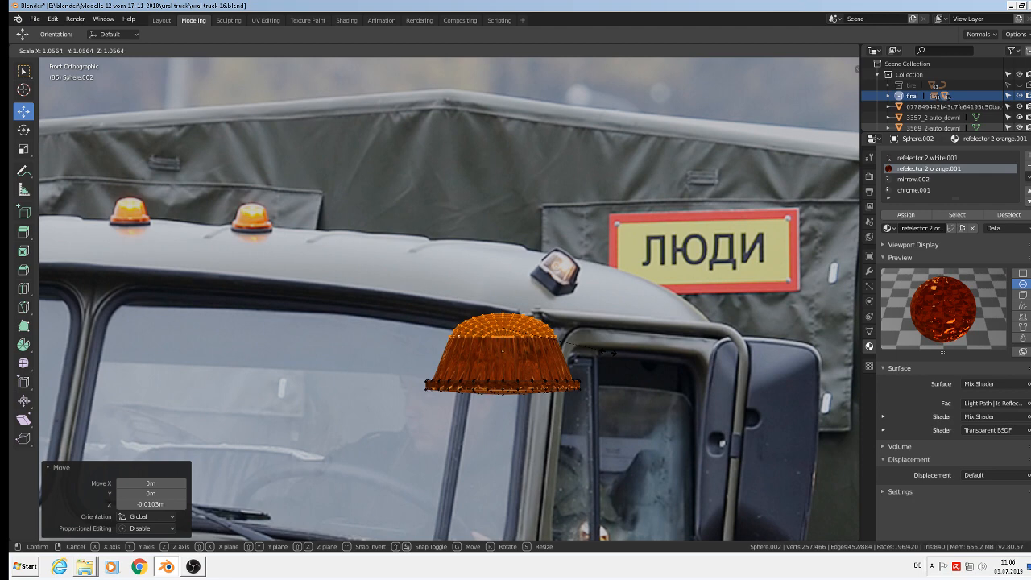
{"action": "left_click", "coordinate": [606, 352]}
Step: Try to select the complete lower edge loop of the beacon's base flange, and undo the last addition
{"action": "scroll", "coordinate": [492, 407], "scroll_direction": "up", "scroll_amount": 3}
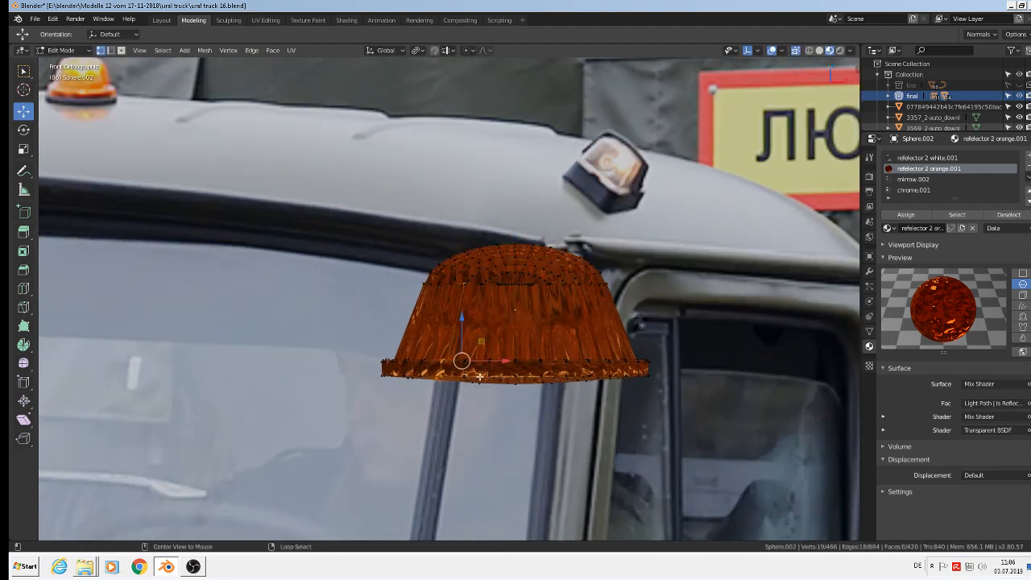
{"action": "right_click", "coordinate": [440, 376], "text": "alt"}
{"action": "right_click", "coordinate": [426, 375], "text": "alt"}
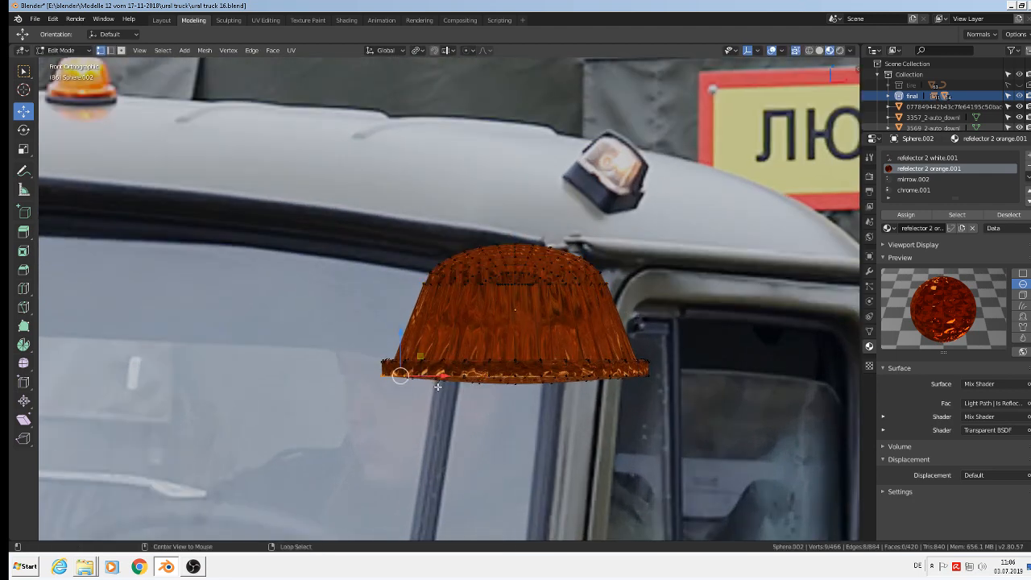
{"action": "middle_click_drag", "start_coordinate": [438, 386], "coordinate": [464, 410]}
{"action": "scroll", "coordinate": [464, 409], "scroll_direction": "up", "scroll_amount": 2}
{"action": "right_click", "coordinate": [494, 403], "text": "alt"}
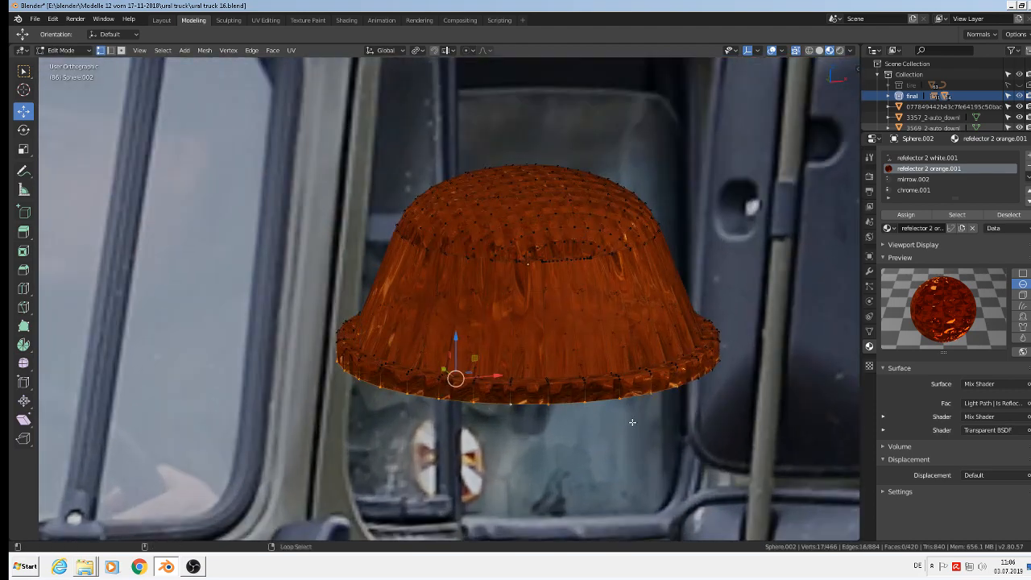
{"action": "middle_click_drag", "start_coordinate": [632, 422], "coordinate": [694, 417]}
{"action": "right_click", "coordinate": [694, 417], "text": "alt+shift"}
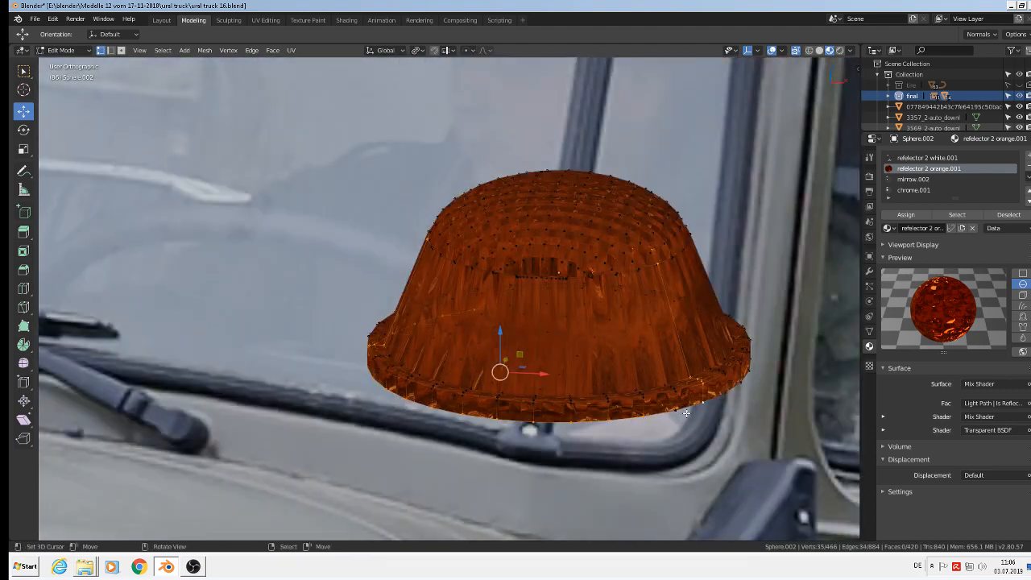
{"action": "right_click", "coordinate": [687, 413], "text": "alt"}
{"action": "right_click", "coordinate": [594, 423], "text": "alt"}
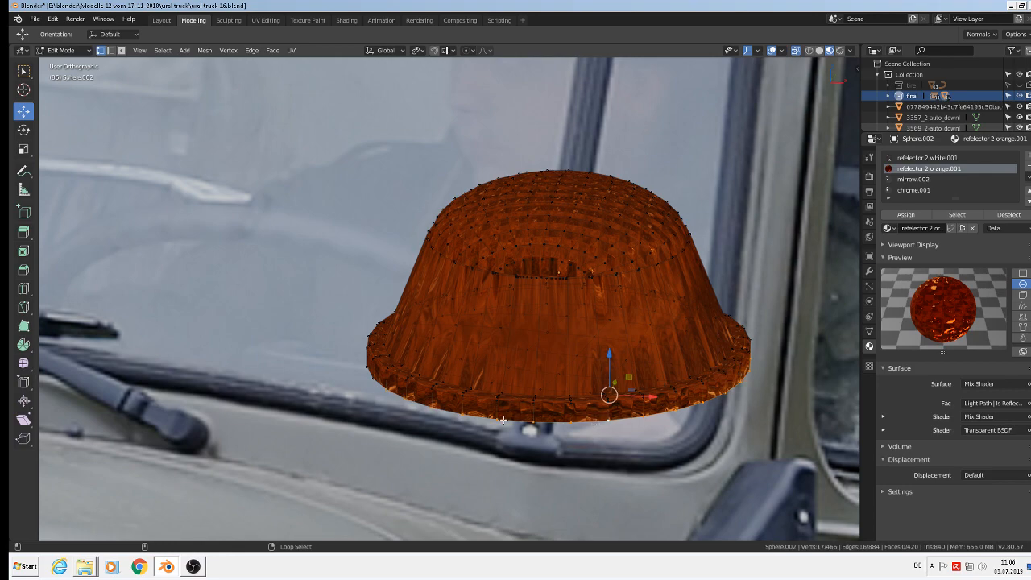
{"action": "right_click", "coordinate": [363, 377], "text": "alt+shift"}
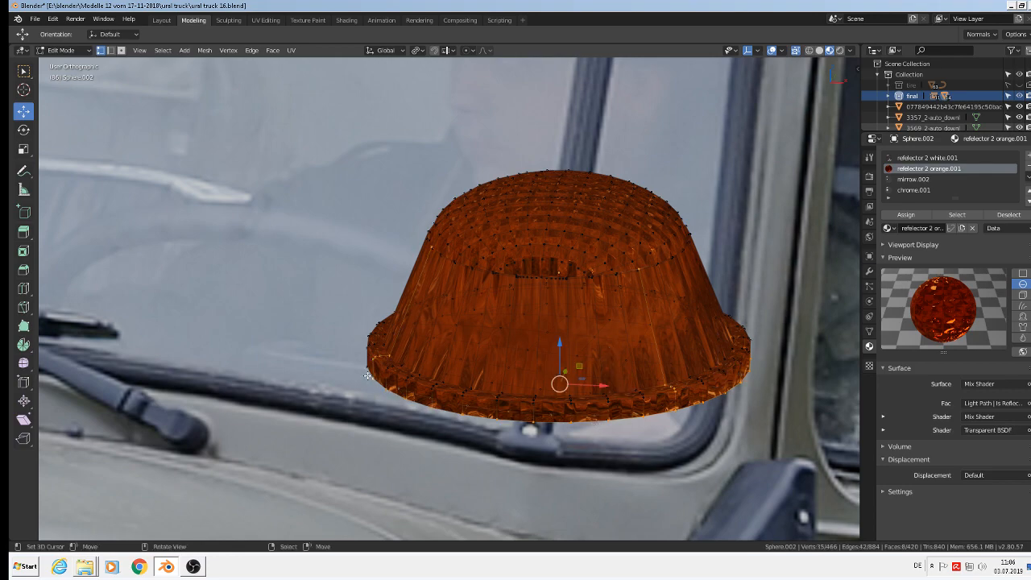
{"action": "middle_click_drag", "start_coordinate": [364, 377], "coordinate": [418, 390]}
{"action": "key", "text": "ctrl+z"}
{"action": "scroll", "coordinate": [402, 392], "scroll_direction": "up", "scroll_amount": 3}
{"action": "middle_click_drag", "start_coordinate": [346, 420], "coordinate": [395, 358]}
{"action": "scroll", "coordinate": [395, 357], "scroll_direction": "down", "scroll_amount": 4}
Step: Box-select the beacon's underside disc below the base flange, assign the mirrow.002 material to it, and return to Object Mode
{"action": "key", "text": "KP_7"}
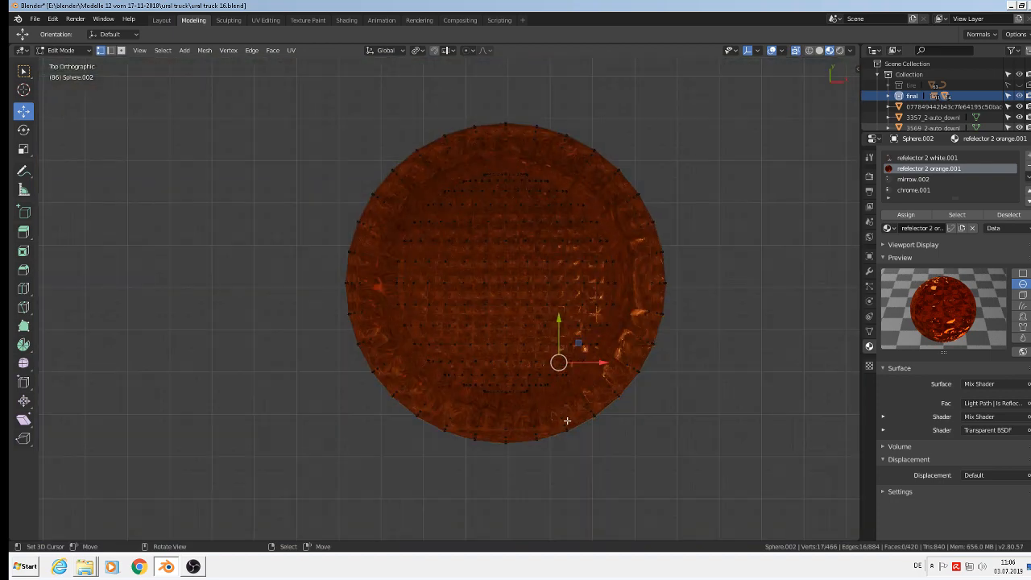
{"action": "key", "text": "KP_1"}
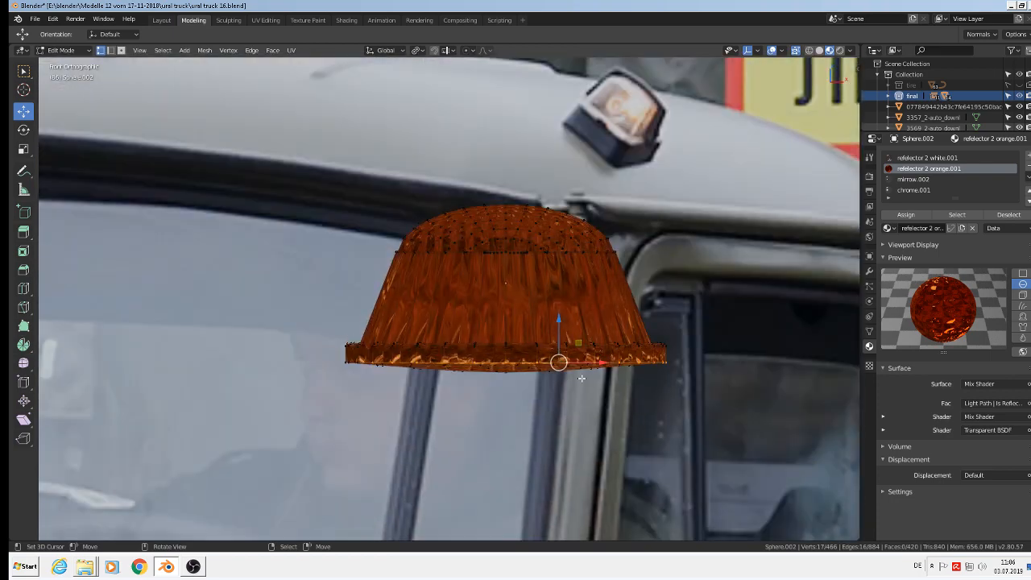
{"action": "left_click_drag", "start_coordinate": [663, 385], "coordinate": [324, 354]}
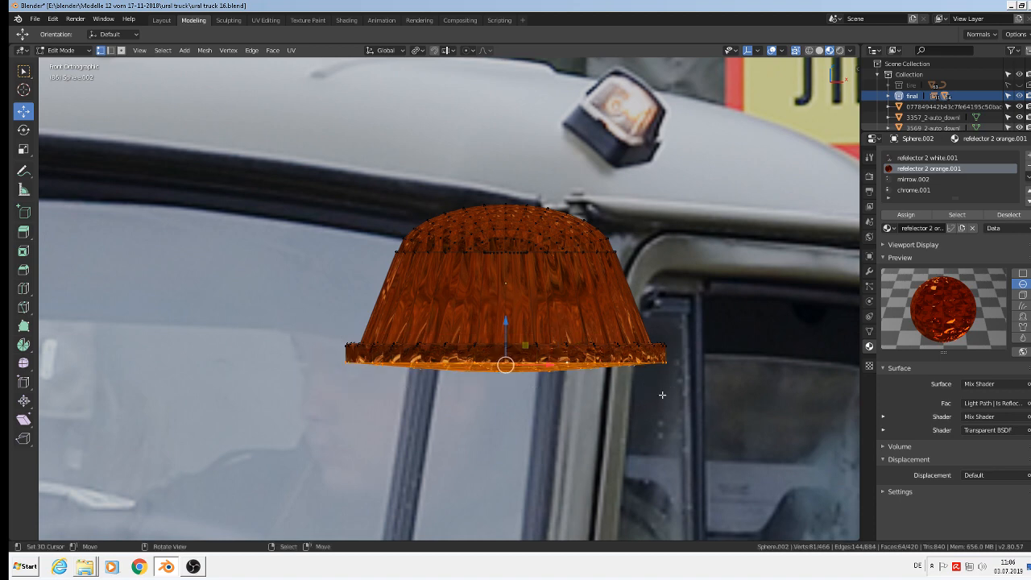
{"action": "middle_click_drag", "start_coordinate": [621, 387], "coordinate": [591, 376]}
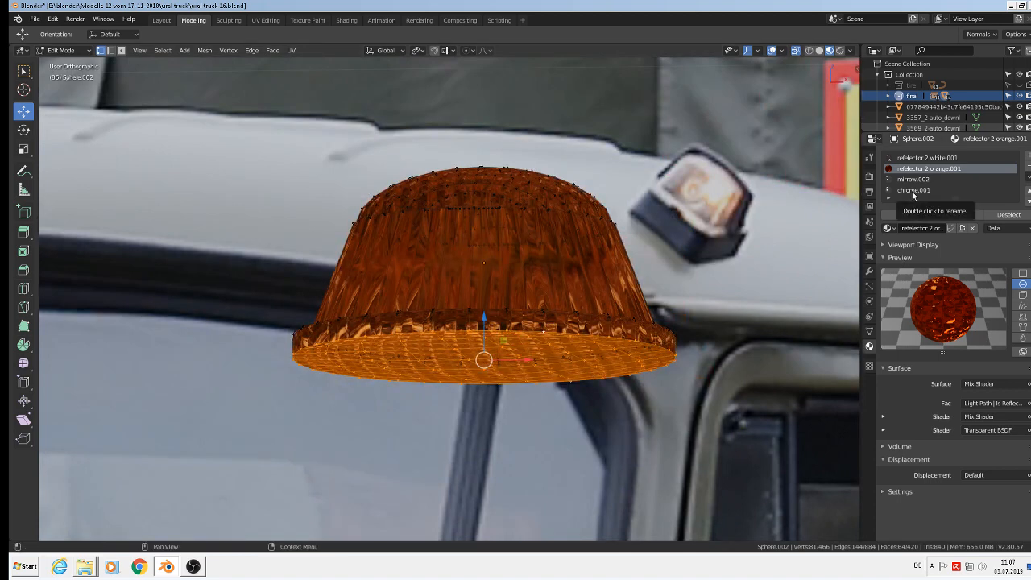
{"action": "left_click", "coordinate": [912, 181]}
{"action": "left_click", "coordinate": [909, 215]}
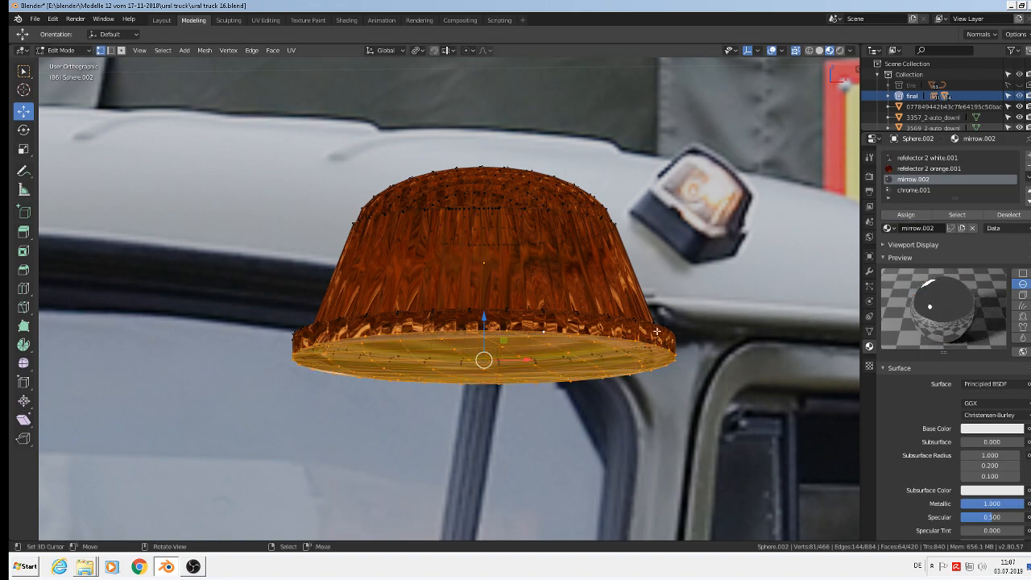
{"action": "mouse_move", "coordinate": [586, 357]}
{"action": "middle_mouse_down"}
{"action": "mouse_move", "coordinate": [601, 403]}
{"action": "mouse_move", "coordinate": [570, 331]}
{"action": "mouse_move", "coordinate": [594, 375]}
{"action": "middle_mouse_up"}
{"action": "key", "text": "Tab"}
{"action": "scroll", "coordinate": [513, 387], "scroll_direction": "up", "scroll_amount": 2}
{"action": "middle_click_drag", "start_coordinate": [514, 387], "coordinate": [563, 369]}
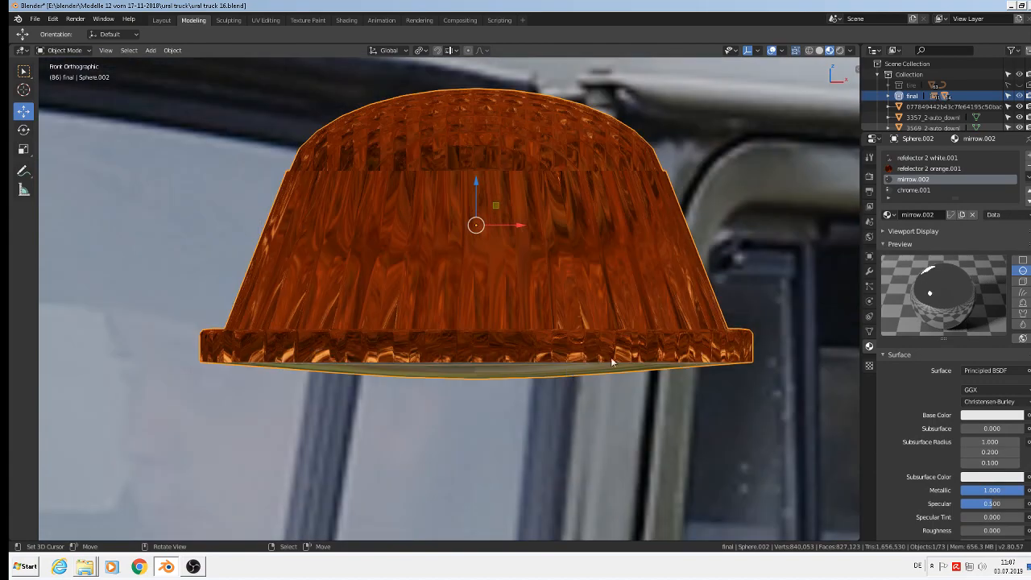
Step: In face select mode, select only the ring of outer side faces around the base flange
{"action": "key", "text": "Tab"}
{"action": "key", "text": "a"}
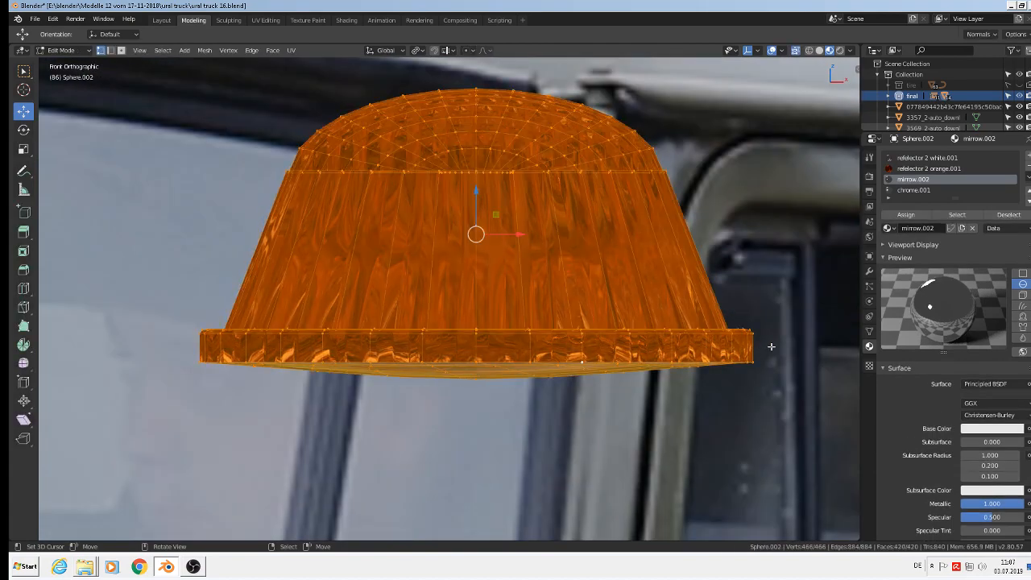
{"action": "key", "text": "alt+a"}
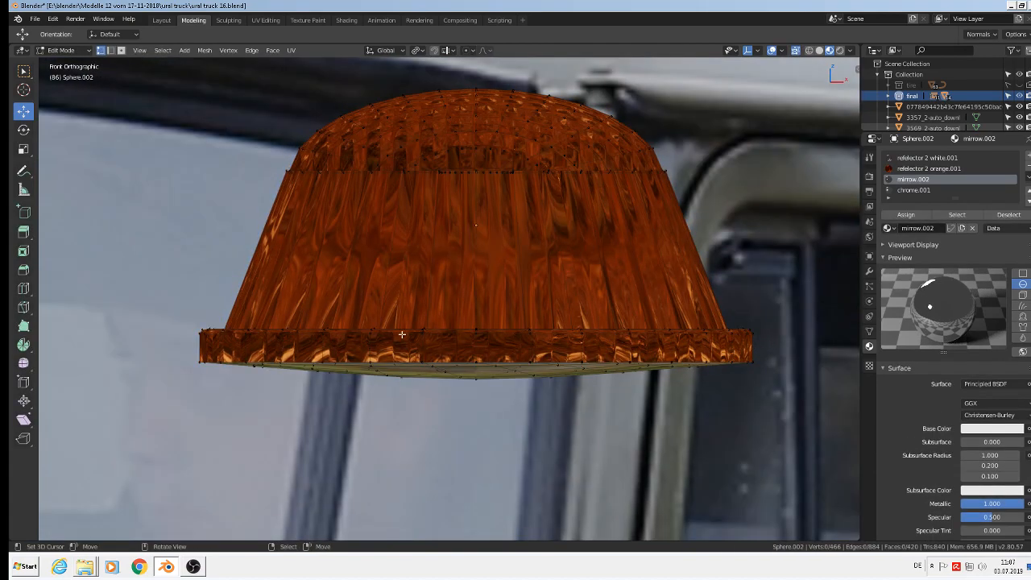
{"action": "left_click", "coordinate": [121, 50]}
{"action": "key", "text": "b"}
{"action": "left_click_drag", "start_coordinate": [800, 351], "coordinate": [152, 336]}
{"action": "middle_click_drag", "start_coordinate": [292, 378], "coordinate": [274, 423]}
{"action": "scroll", "coordinate": [260, 414], "scroll_direction": "up", "scroll_amount": 2}
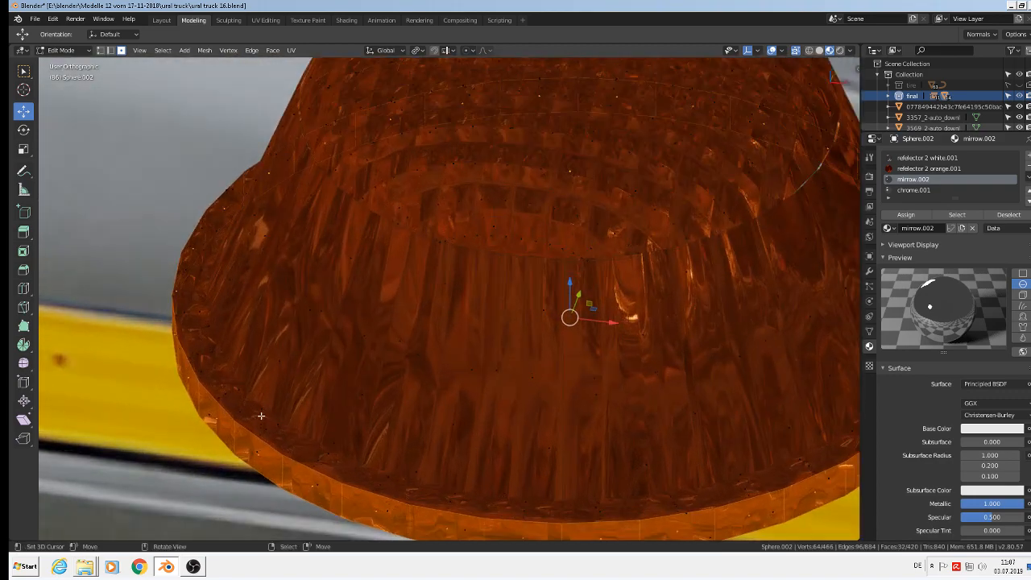
Step: Try to add the flange's upper face ring to the selection with a face loop, and undo the addition
{"action": "left_click", "coordinate": [218, 389], "text": "alt+shift"}
{"action": "scroll", "coordinate": [216, 393], "scroll_direction": "up", "scroll_amount": 2}
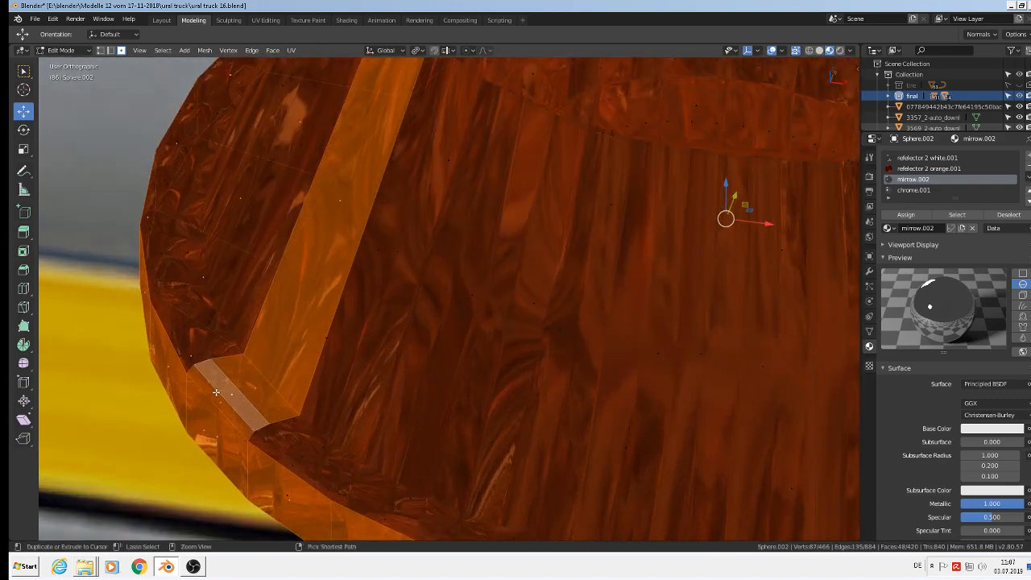
{"action": "key", "text": "ctrl+z"}
{"action": "scroll", "coordinate": [215, 384], "scroll_direction": "up", "scroll_amount": 2}
{"action": "scroll", "coordinate": [215, 382], "scroll_direction": "down", "scroll_amount": 3}
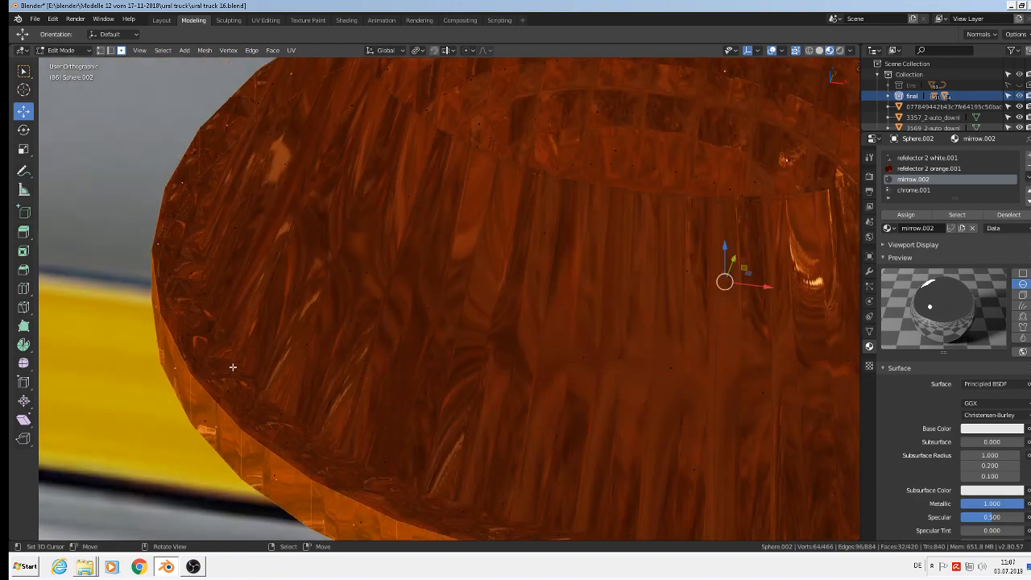
Step: Add a material slot with black plastic.001 and assign it to the selected outer side faces of the beacon's base flange
{"action": "middle_click_drag", "start_coordinate": [233, 367], "coordinate": [506, 260]}
{"action": "scroll", "coordinate": [951, 184], "scroll_direction": "down", "scroll_amount": 2}
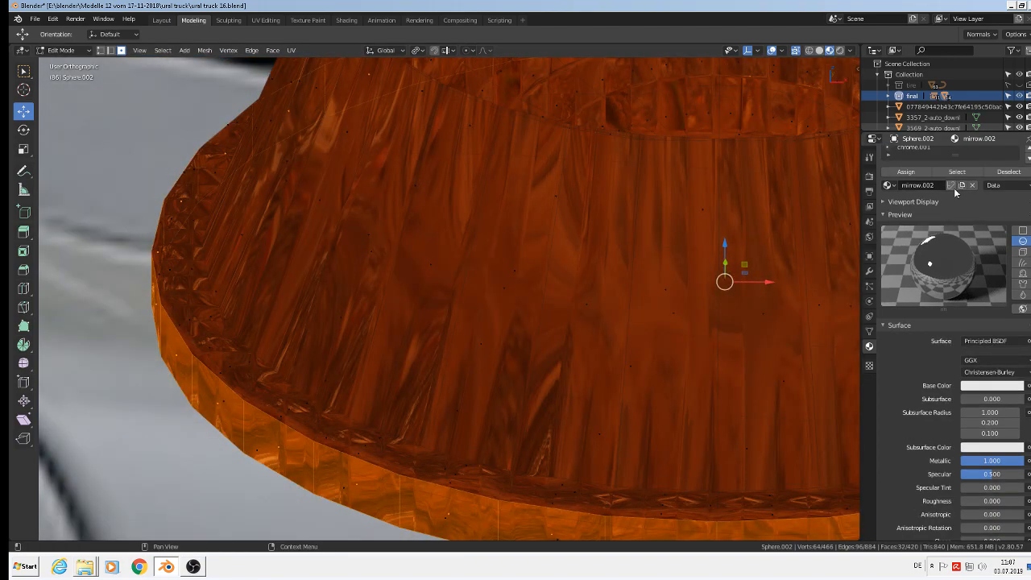
{"action": "scroll", "coordinate": [952, 184], "scroll_direction": "up", "scroll_amount": 2}
{"action": "left_click", "coordinate": [1027, 157]}
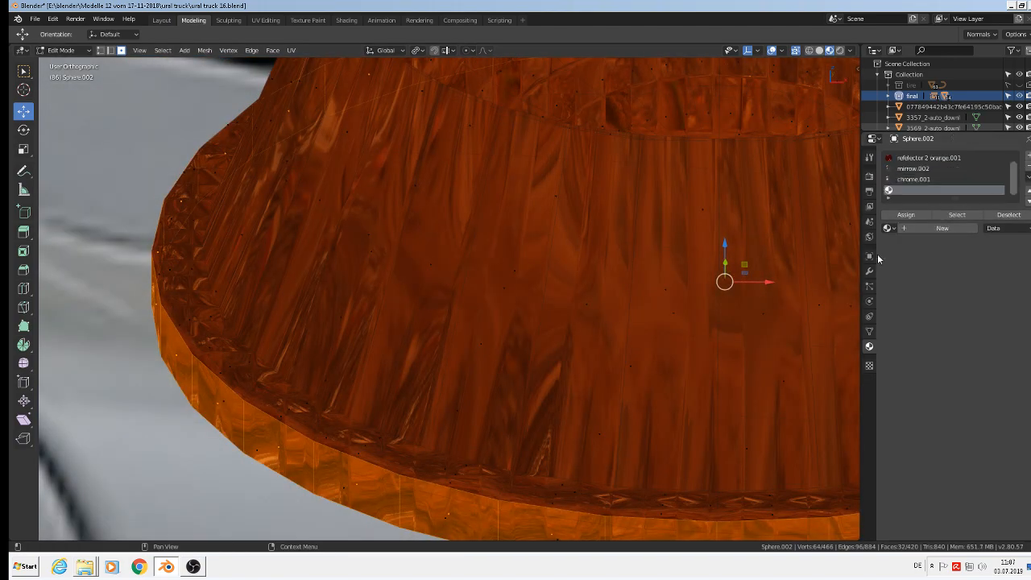
{"action": "left_click", "coordinate": [888, 228]}
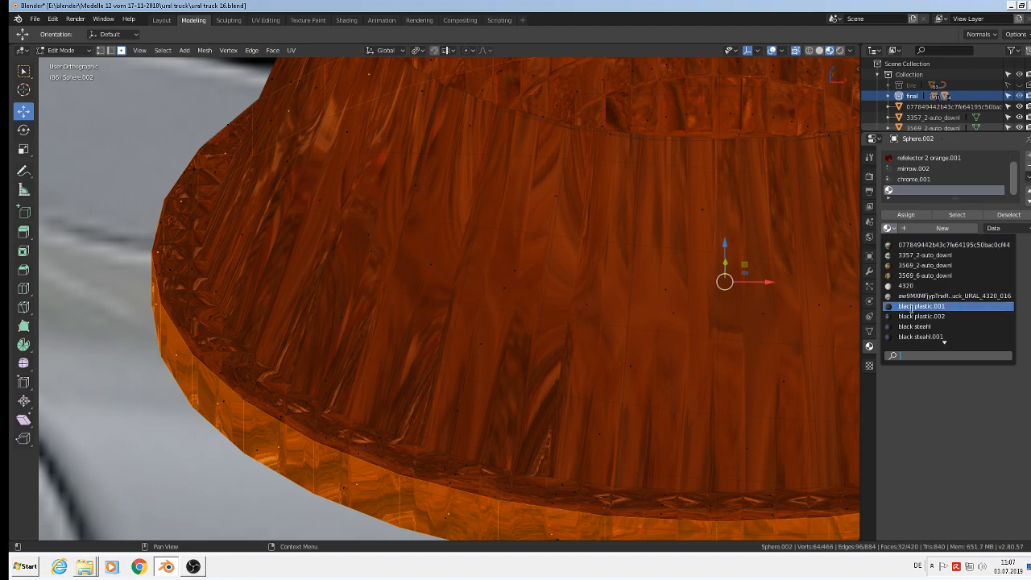
{"action": "left_click", "coordinate": [914, 306]}
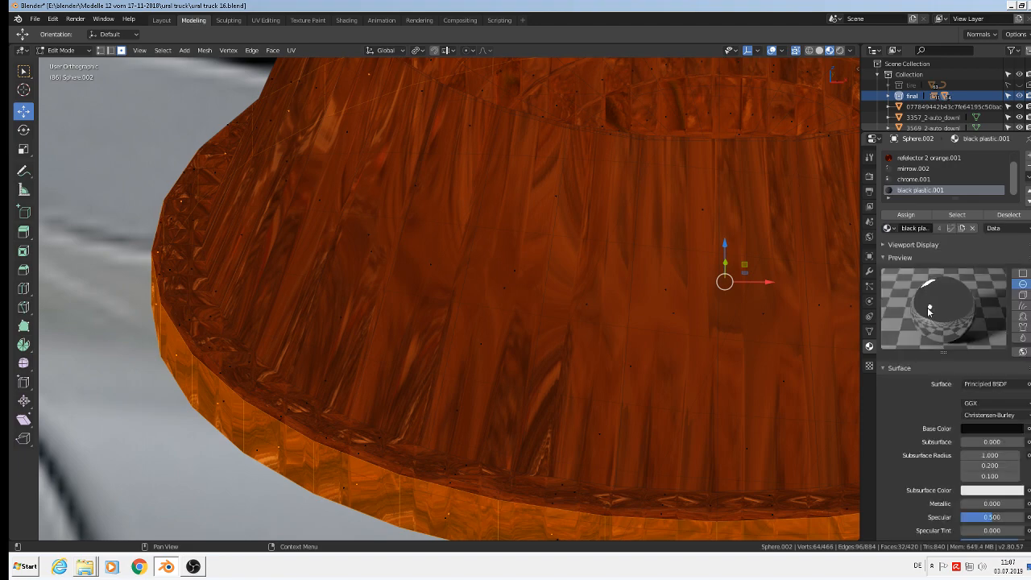
{"action": "left_click", "coordinate": [905, 215]}
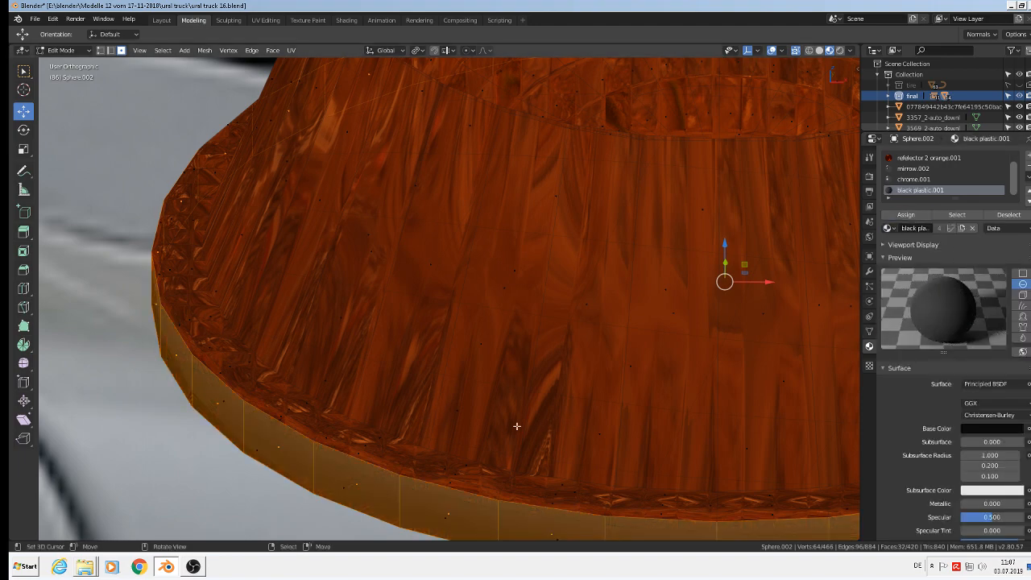
Step: Select the face rings on top of the base flange, assign black plastic.001 to them, and return to Object Mode
{"action": "mouse_move", "coordinate": [518, 425]}
{"action": "middle_mouse_down"}
{"action": "mouse_move", "coordinate": [454, 394]}
{"action": "mouse_move", "coordinate": [454, 405]}
{"action": "mouse_move", "coordinate": [361, 414]}
{"action": "middle_mouse_up"}
{"action": "scroll", "coordinate": [295, 344], "scroll_direction": "up", "scroll_amount": 4}
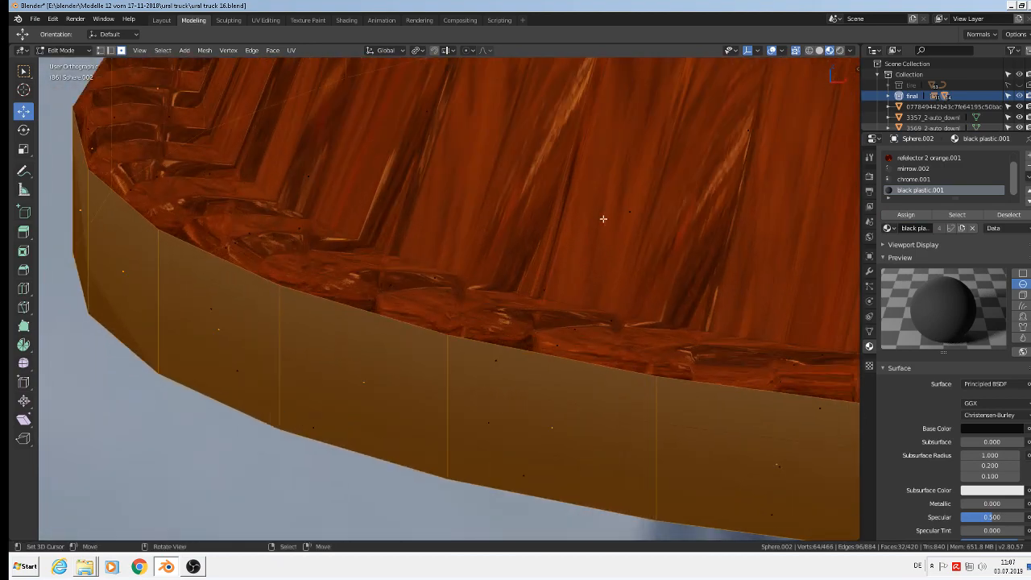
{"action": "left_click", "coordinate": [283, 275], "text": "alt"}
{"action": "left_click", "coordinate": [311, 263], "text": "alt+shift"}
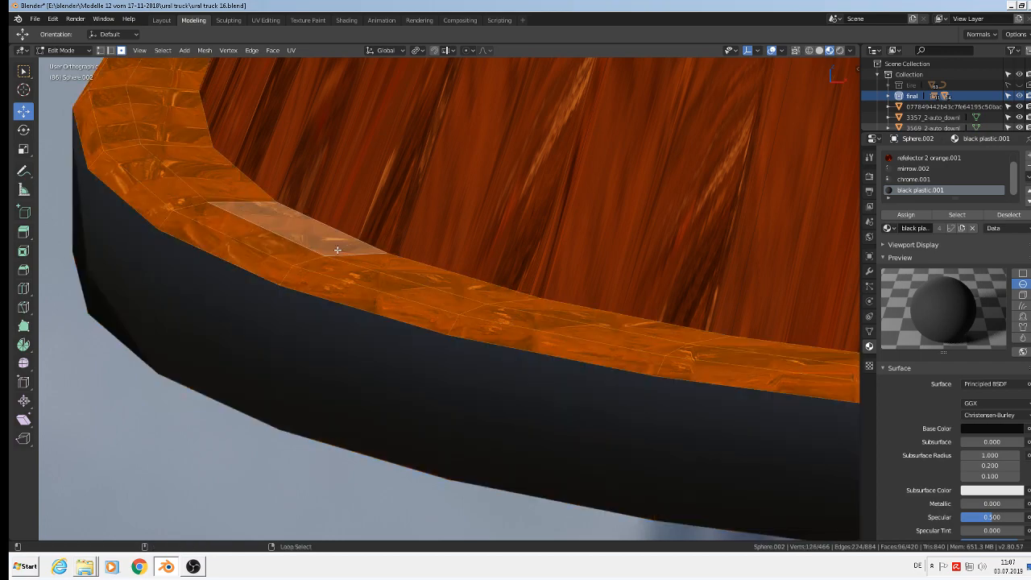
{"action": "left_click", "coordinate": [339, 251], "text": "alt+shift"}
{"action": "scroll", "coordinate": [479, 350], "scroll_direction": "down", "scroll_amount": 5}
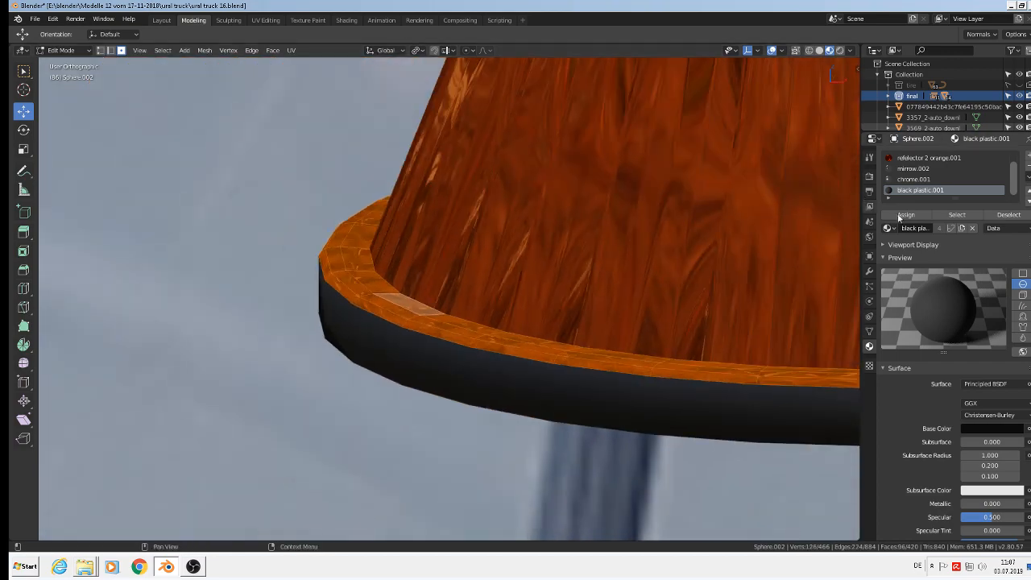
{"action": "left_click", "coordinate": [907, 215]}
{"action": "key", "text": "Tab"}
{"action": "scroll", "coordinate": [685, 379], "scroll_direction": "down", "scroll_amount": 6}
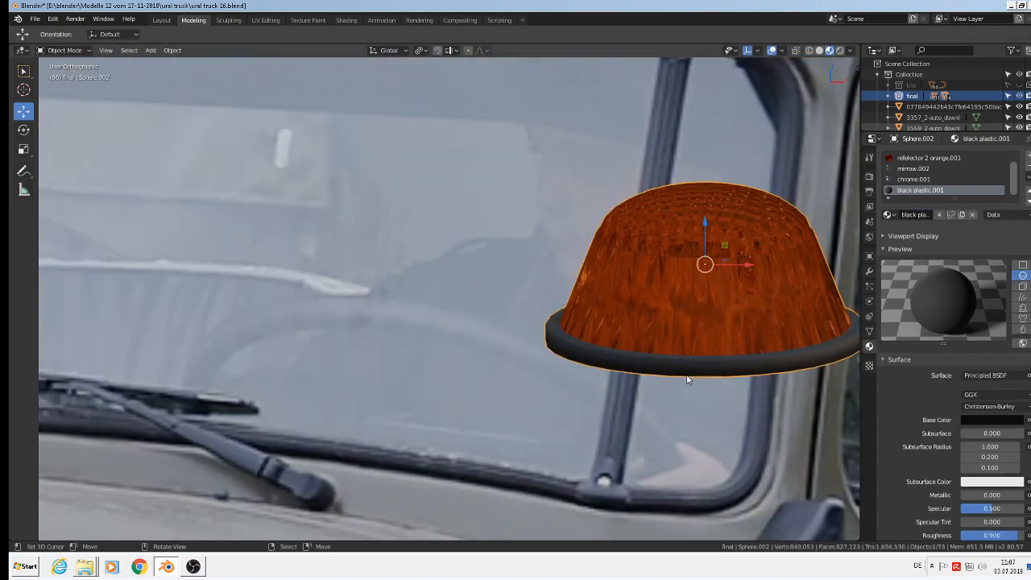
{"action": "scroll", "coordinate": [685, 380], "scroll_direction": "down", "scroll_amount": 3}
{"action": "scroll", "coordinate": [723, 360], "scroll_direction": "up", "scroll_amount": 3}
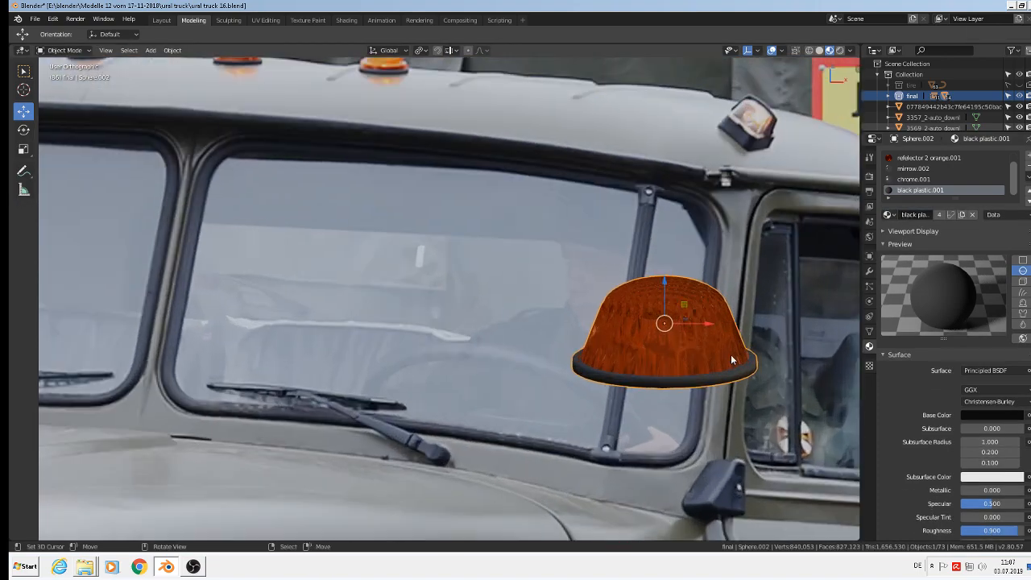
Step: In Edit Mode, add one loop cut around the orange body, slid to factor 0.823 just above the base flange
{"action": "middle_click_drag", "start_coordinate": [411, 83], "coordinate": [400, 157], "text": "shift"}
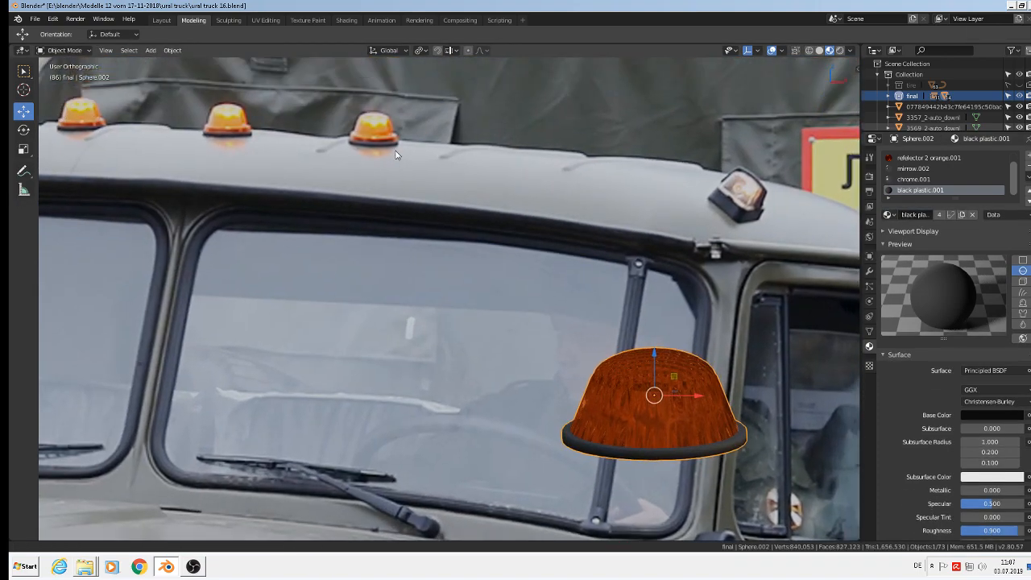
{"action": "middle_click_drag", "start_coordinate": [642, 441], "coordinate": [544, 289], "text": "shift"}
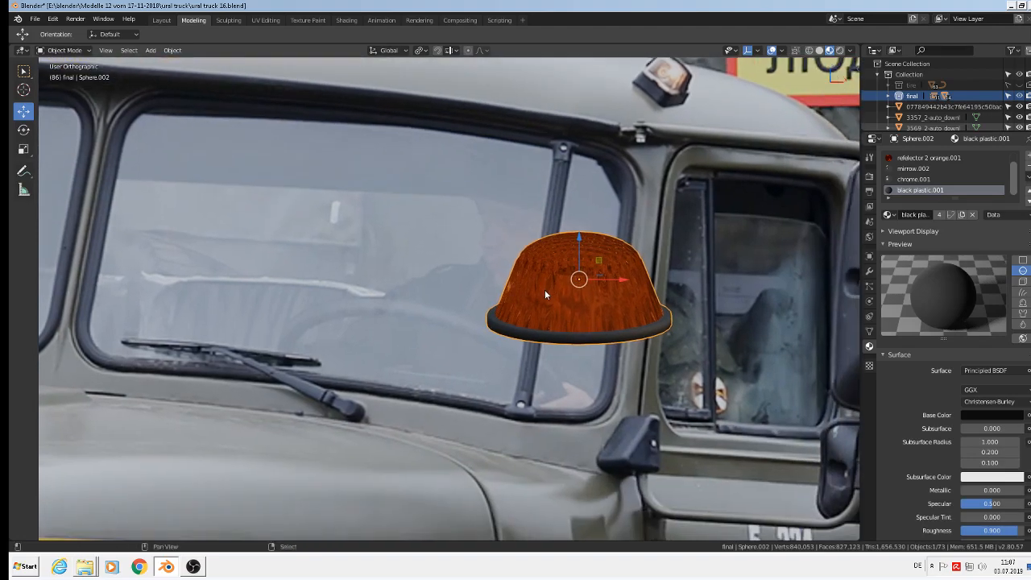
{"action": "scroll", "coordinate": [533, 323], "scroll_direction": "up", "scroll_amount": 3}
{"action": "key", "text": "Tab"}
{"action": "scroll", "coordinate": [501, 336], "scroll_direction": "up", "scroll_amount": 3}
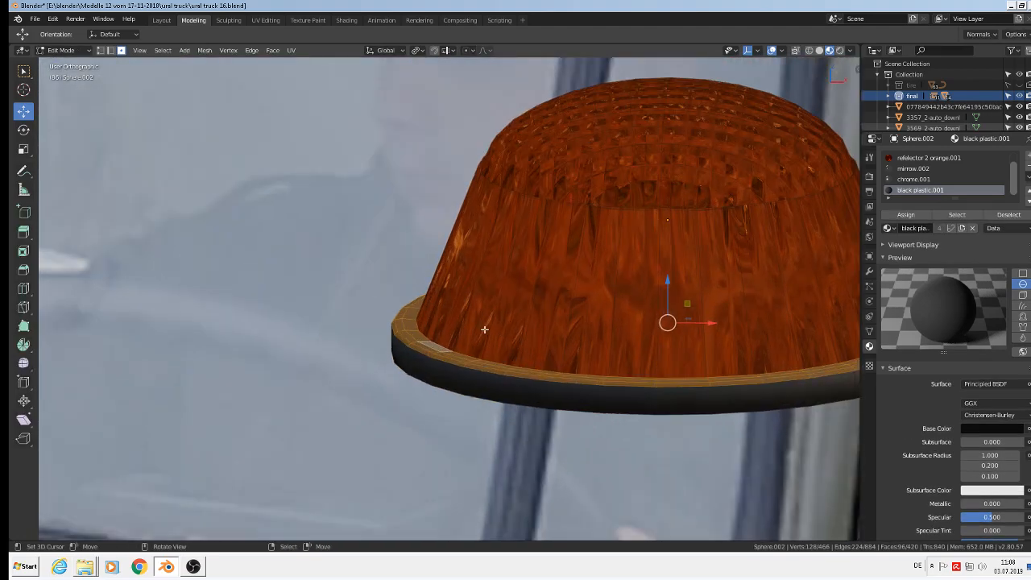
{"action": "key", "text": "ctrl+r"}
{"action": "left_click", "coordinate": [484, 331]}
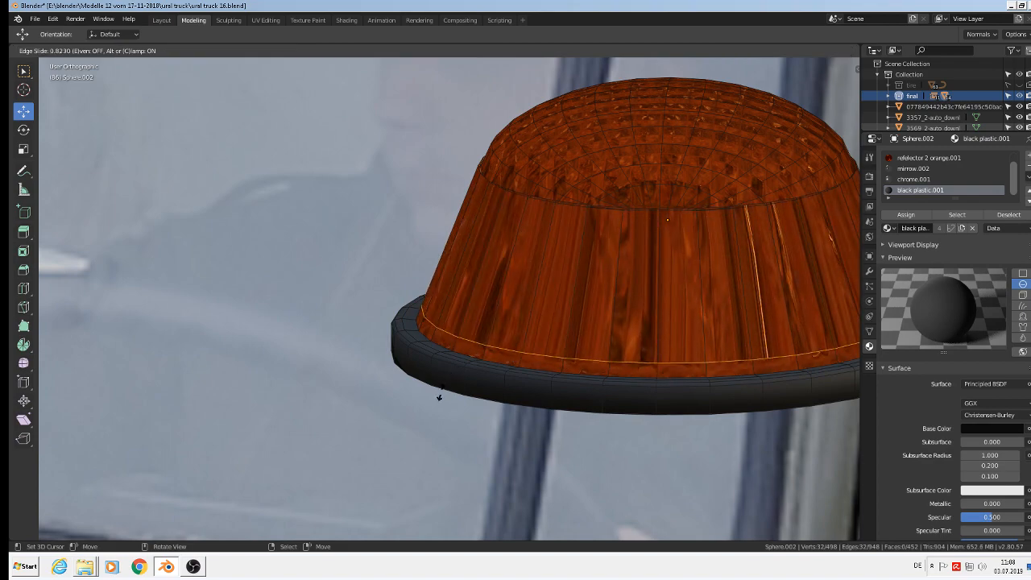
{"action": "left_click", "coordinate": [439, 396]}
Step: Try scaling the new edge loop by 1.017 and enlarging a further loop on the orange body, and undo both
{"action": "key", "text": "s"}
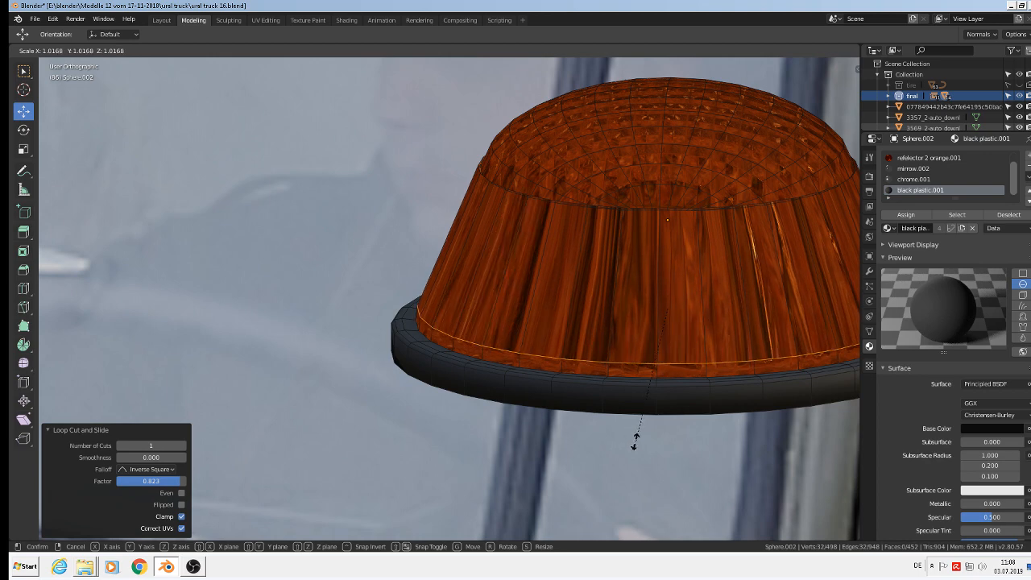
{"action": "left_click", "coordinate": [633, 440]}
{"action": "key", "text": "g"}
{"action": "key", "text": "s"}
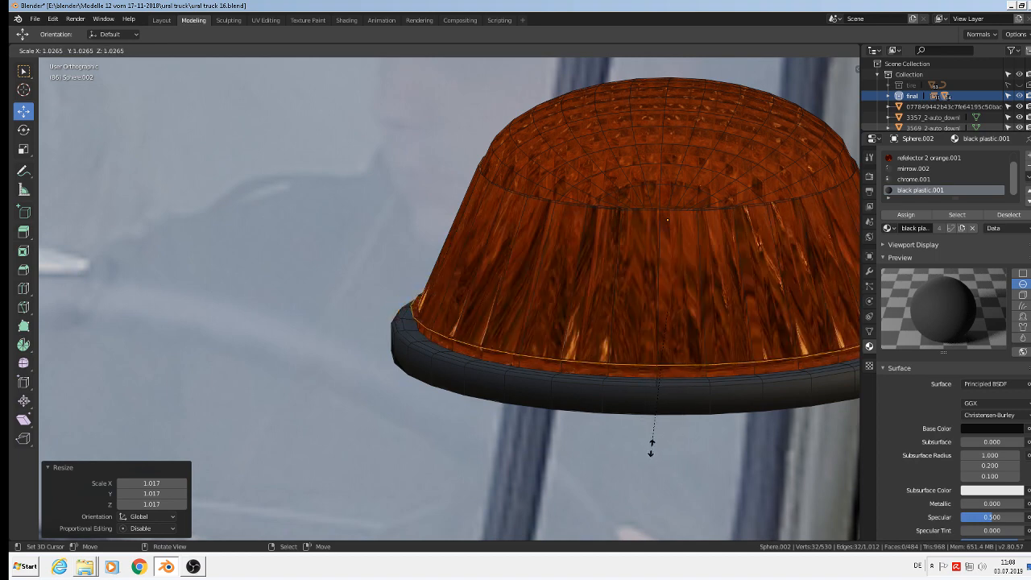
{"action": "right_click", "coordinate": [650, 443]}
{"action": "key", "text": "ctrl+z"}
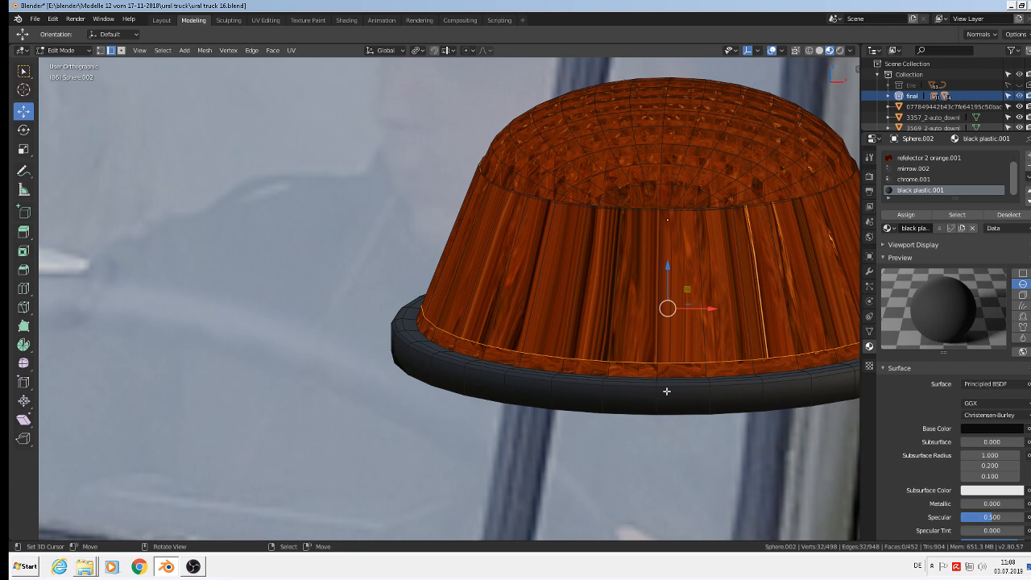
Step: Scale the lower edge loop by 1.020 and add a second loop cut directly above it at slide factor 0.971
{"action": "key", "text": "s"}
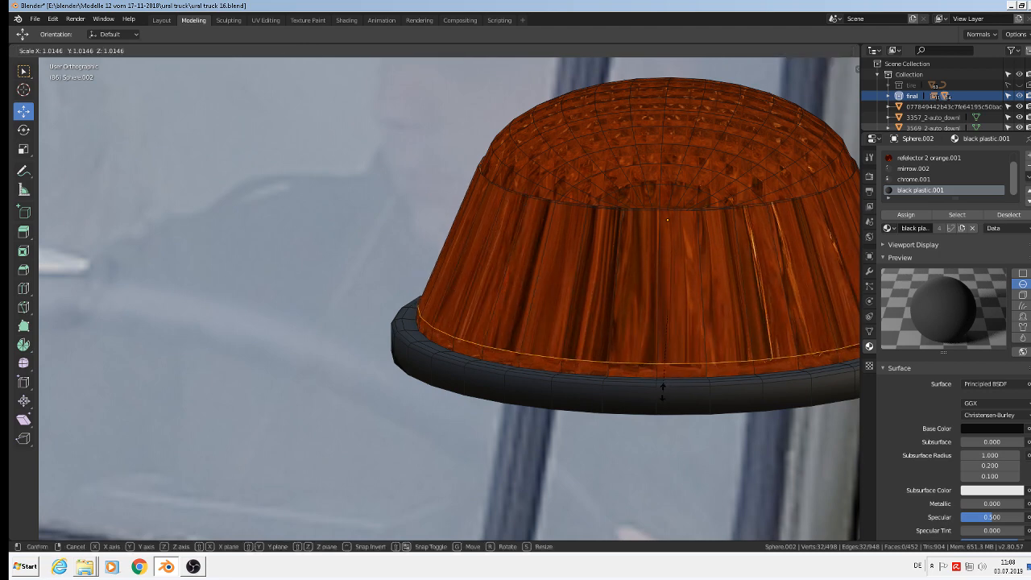
{"action": "left_click", "coordinate": [664, 392]}
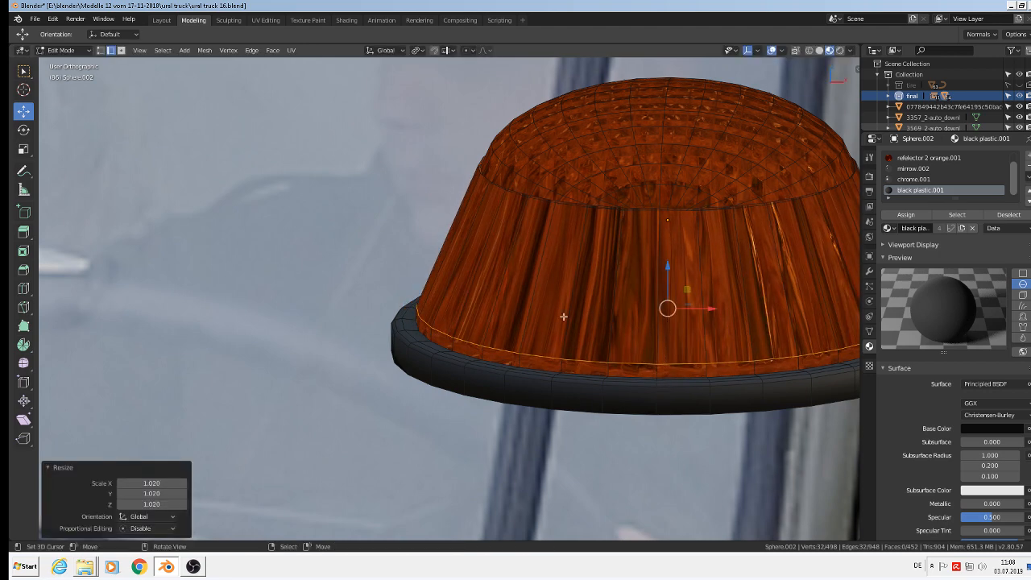
{"action": "scroll", "coordinate": [513, 296], "scroll_direction": "up", "scroll_amount": 1}
{"action": "key", "text": "ctrl+r"}
{"action": "left_click", "coordinate": [513, 296]}
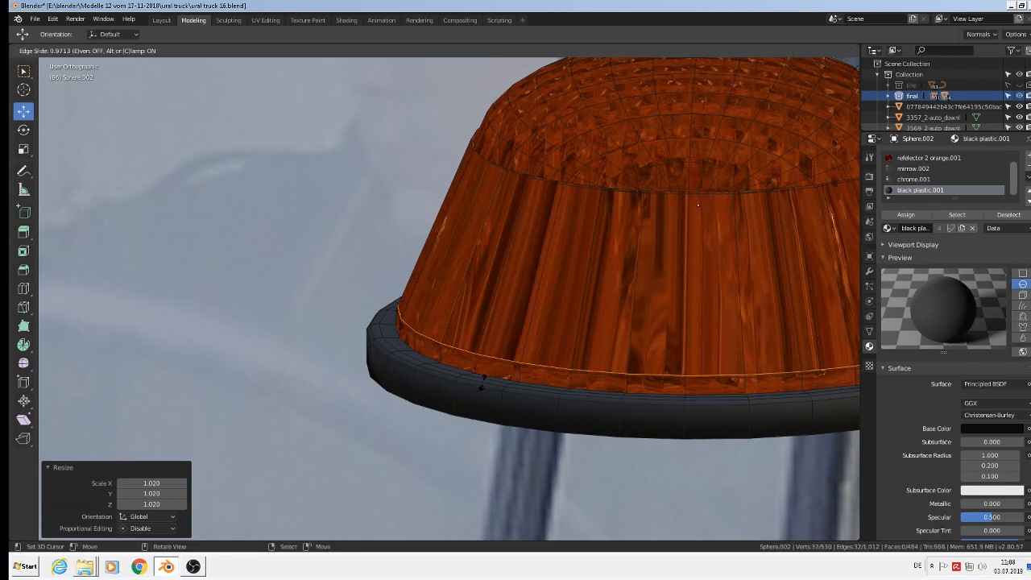
{"action": "left_click", "coordinate": [483, 379]}
Step: Scale the second edge loop slightly inward to form a ledge above the flange, and return to Object Mode
{"action": "key", "text": "s"}
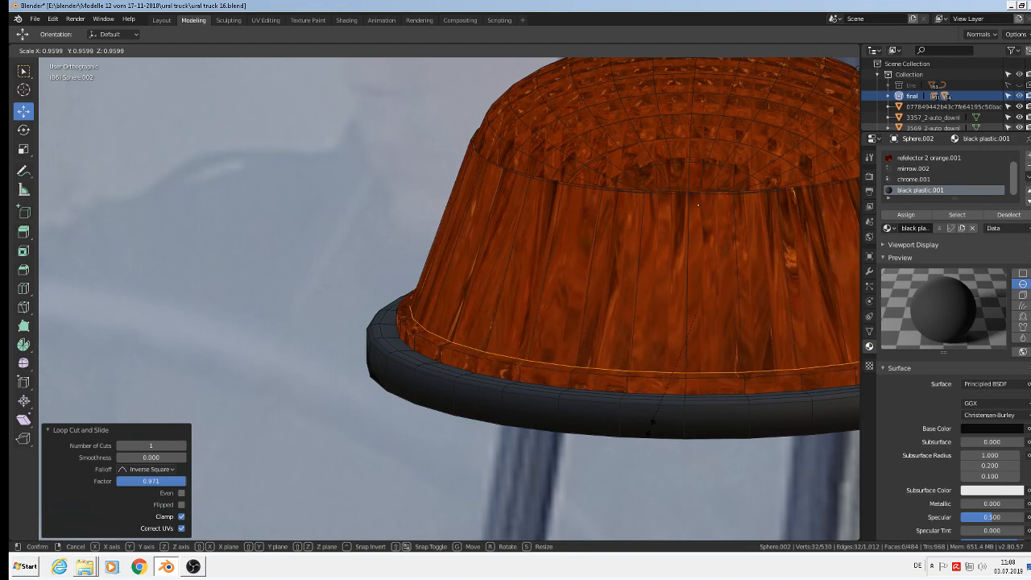
{"action": "left_click", "coordinate": [616, 401]}
{"action": "key", "text": "Tab"}
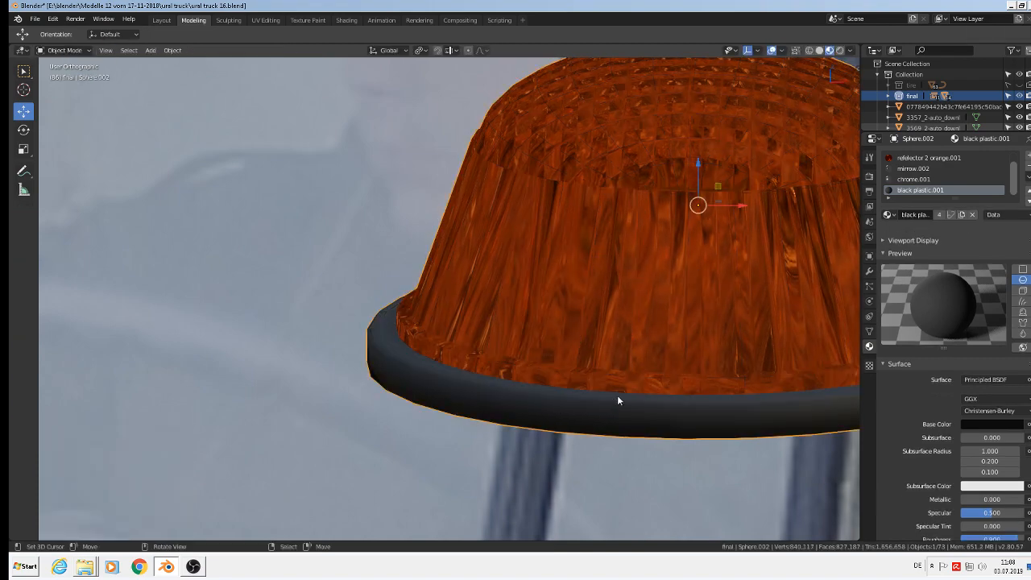
{"action": "scroll", "coordinate": [607, 394], "scroll_direction": "down", "scroll_amount": 5}
{"action": "middle_click_drag", "start_coordinate": [610, 395], "coordinate": [661, 405]}
{"action": "scroll", "coordinate": [663, 387], "scroll_direction": "down", "scroll_amount": 5}
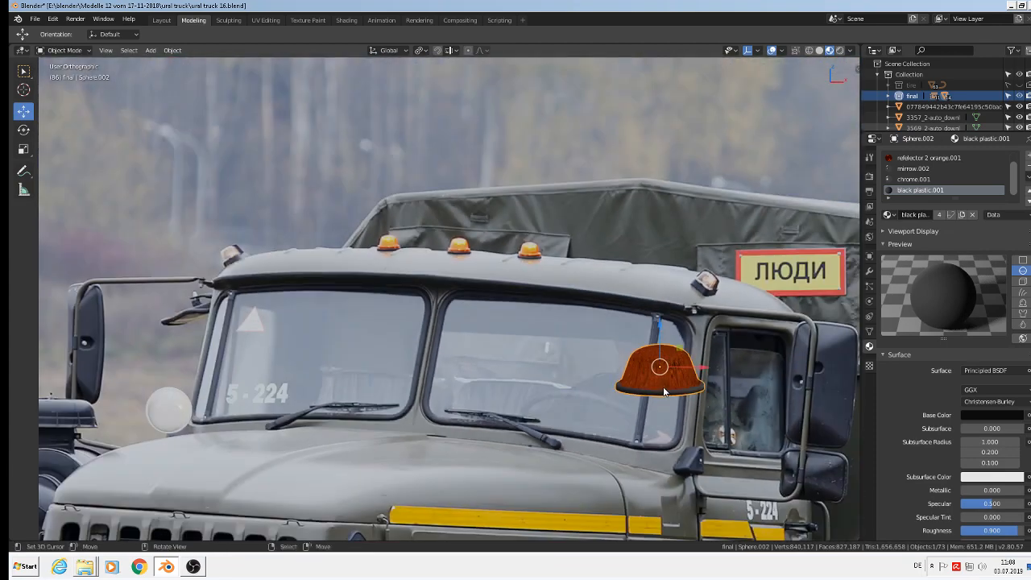
{"action": "scroll", "coordinate": [664, 383], "scroll_direction": "up", "scroll_amount": 3}
{"action": "scroll", "coordinate": [673, 391], "scroll_direction": "up", "scroll_amount": 2}
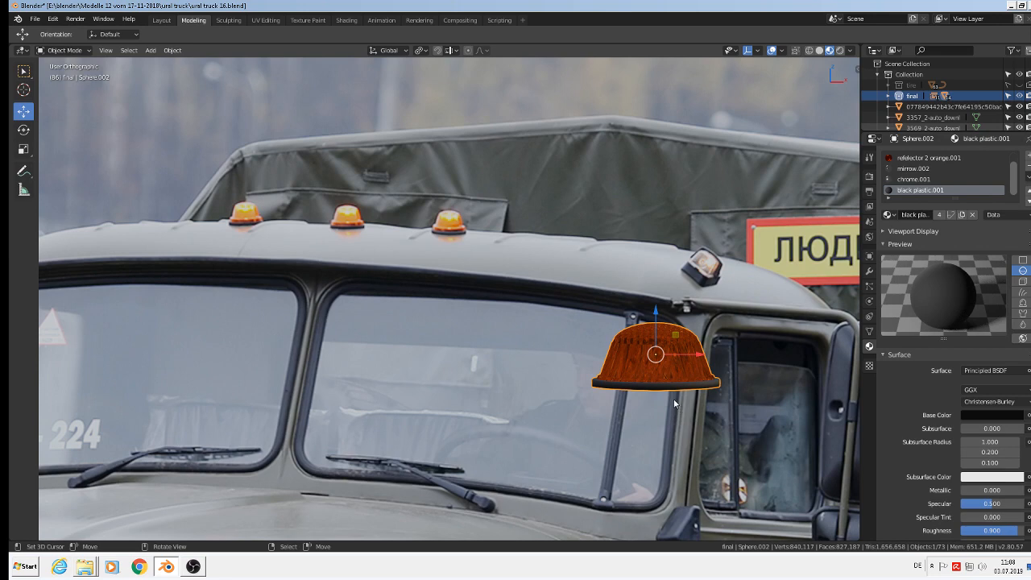
Step: In Edit Mode, scale the beacon's entire mesh by 0.679
{"action": "key", "text": "Tab"}
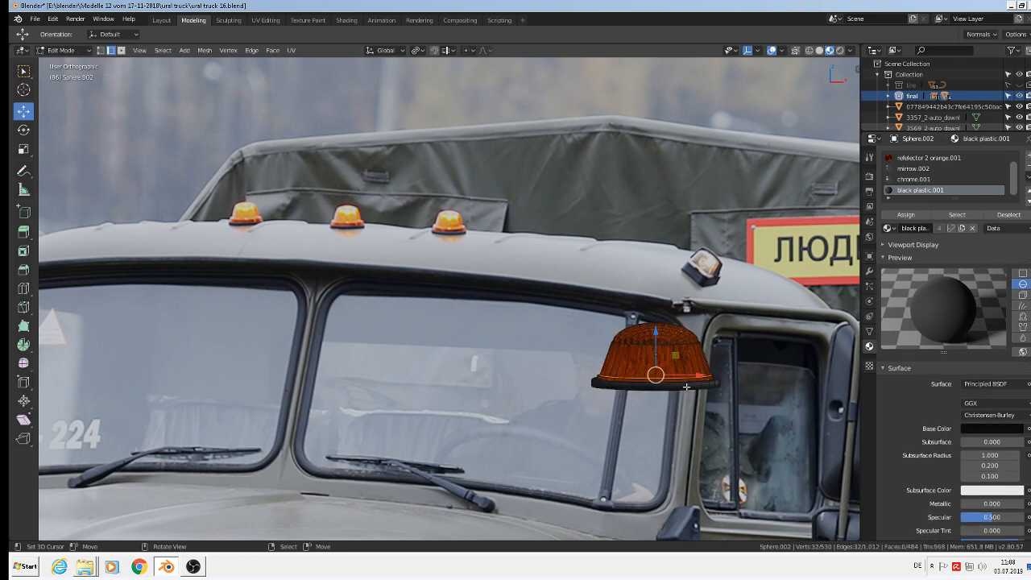
{"action": "key", "text": "a"}
{"action": "key", "text": "s"}
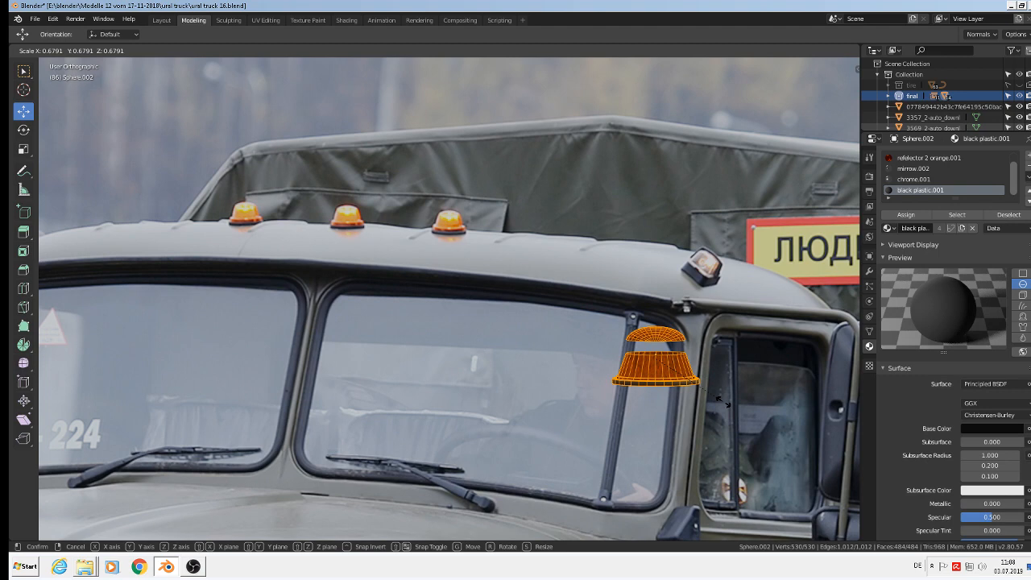
{"action": "left_click", "coordinate": [723, 401]}
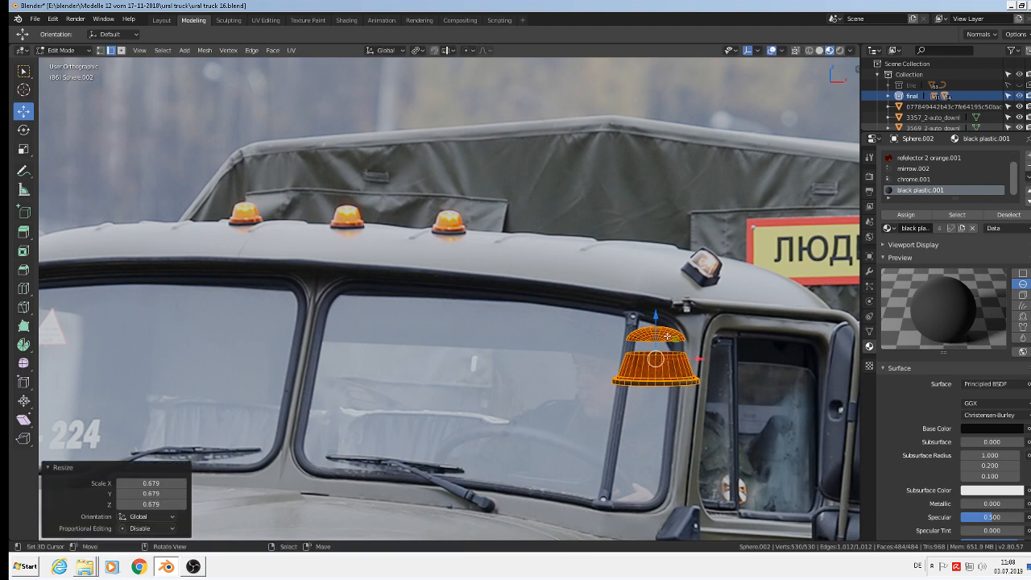
Step: Select the detached dome cap as linked geometry and lower it 0.00728 m along Z onto the beacon body, ending in Object Mode
{"action": "key", "text": "alt+a"}
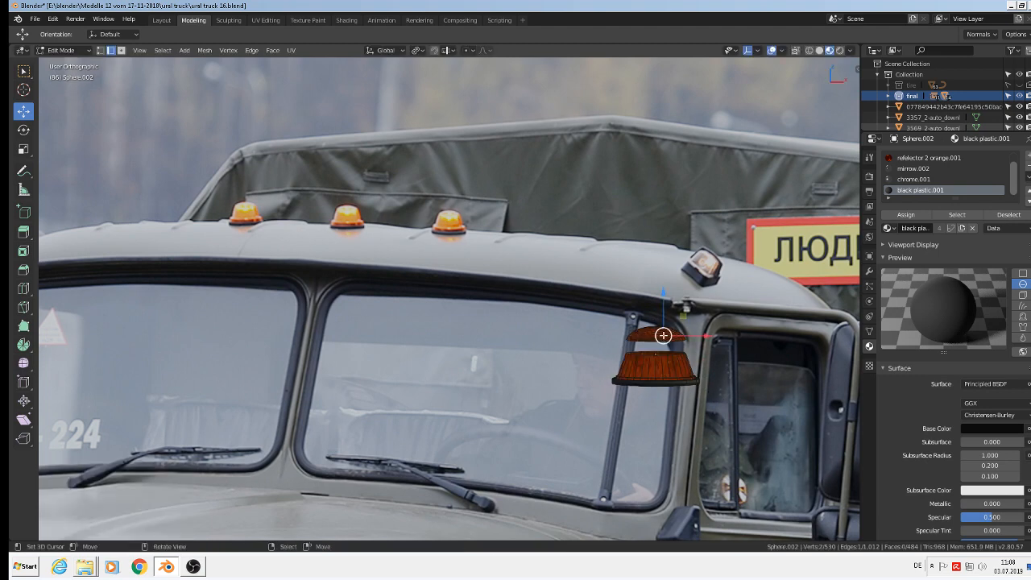
{"action": "key", "text": "l"}
{"action": "key", "text": "g"}
{"action": "key", "text": "z"}
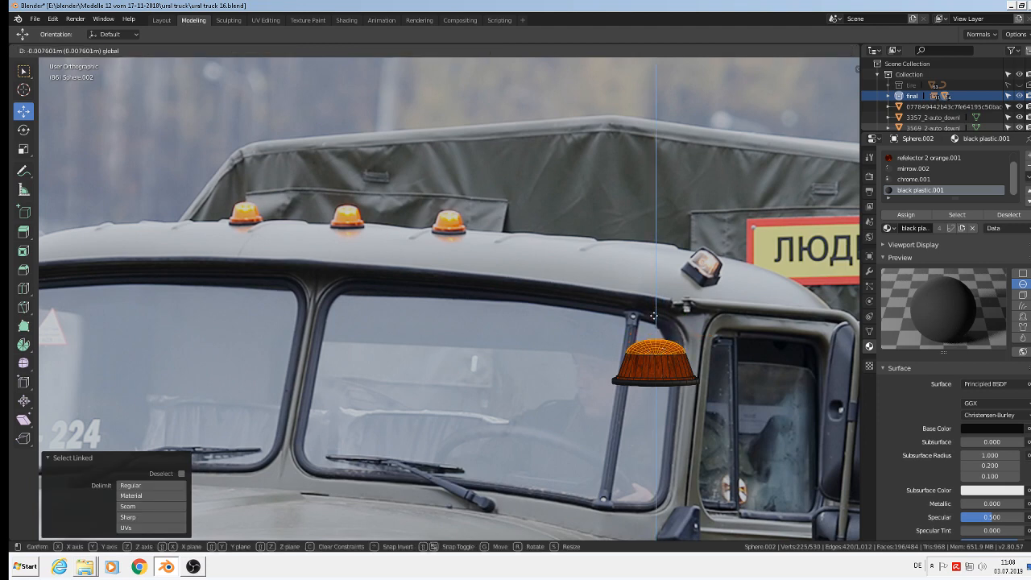
{"action": "left_click", "coordinate": [651, 316]}
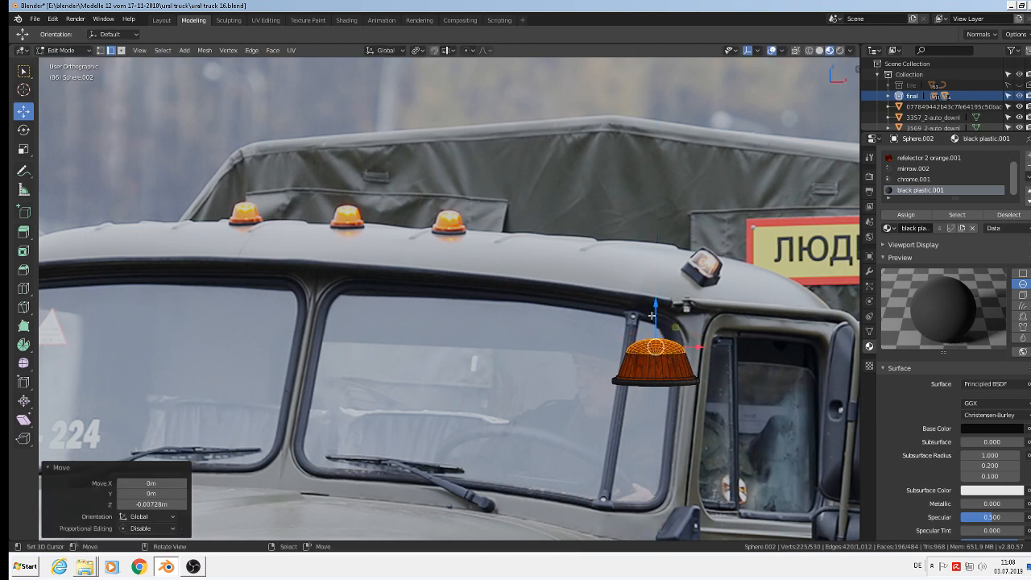
{"action": "key", "text": "Tab"}
{"action": "scroll", "coordinate": [672, 347], "scroll_direction": "up", "scroll_amount": 2}
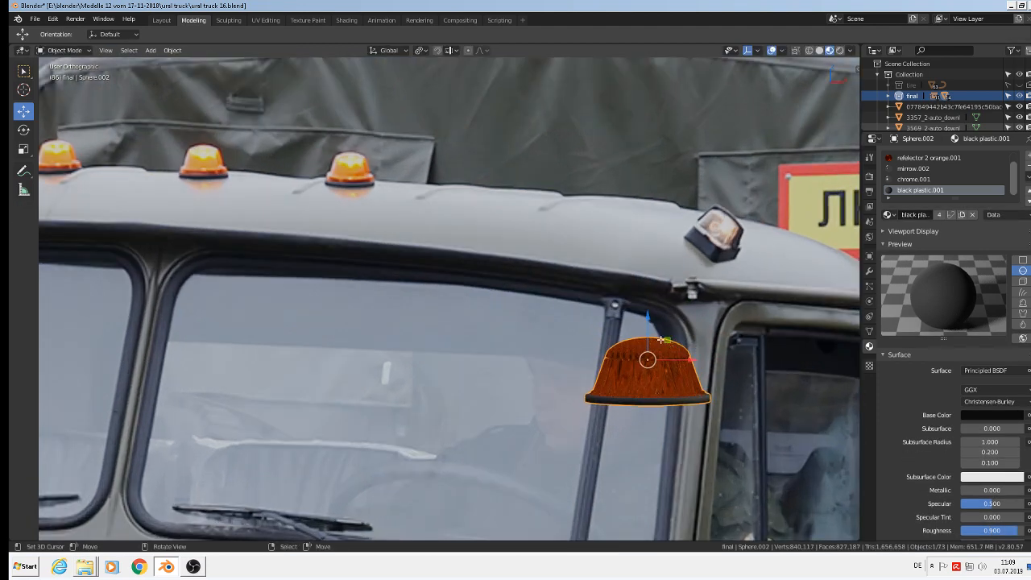
Step: Lower the dome cap about another 0.0011 m along Z in Edit Mode, and return to Object Mode
{"action": "key", "text": "Tab"}
{"action": "key", "text": "g"}
{"action": "key", "text": "z"}
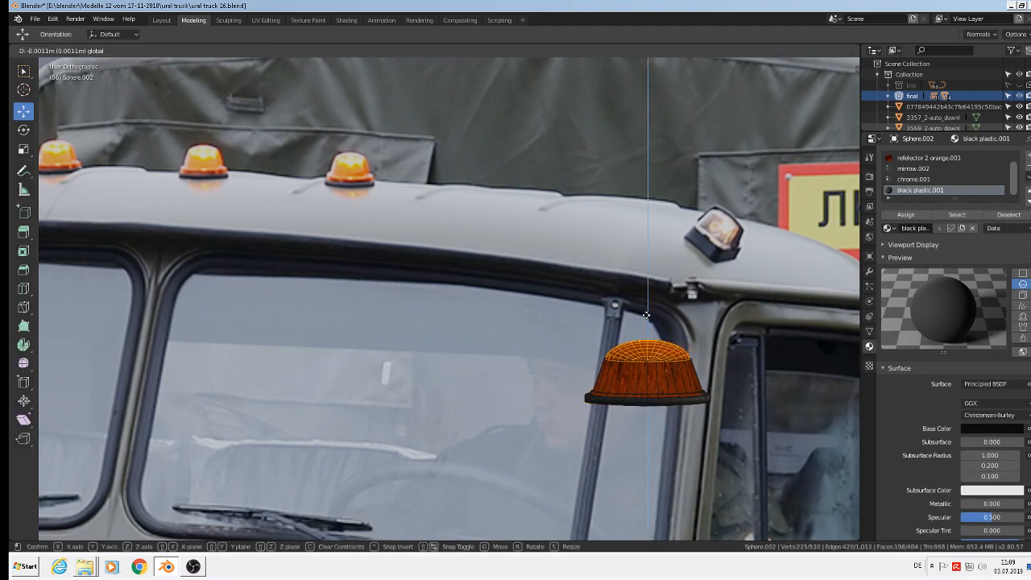
{"action": "left_click", "coordinate": [645, 315]}
{"action": "key", "text": "Tab"}
{"action": "scroll", "coordinate": [709, 389], "scroll_direction": "down", "scroll_amount": 4}
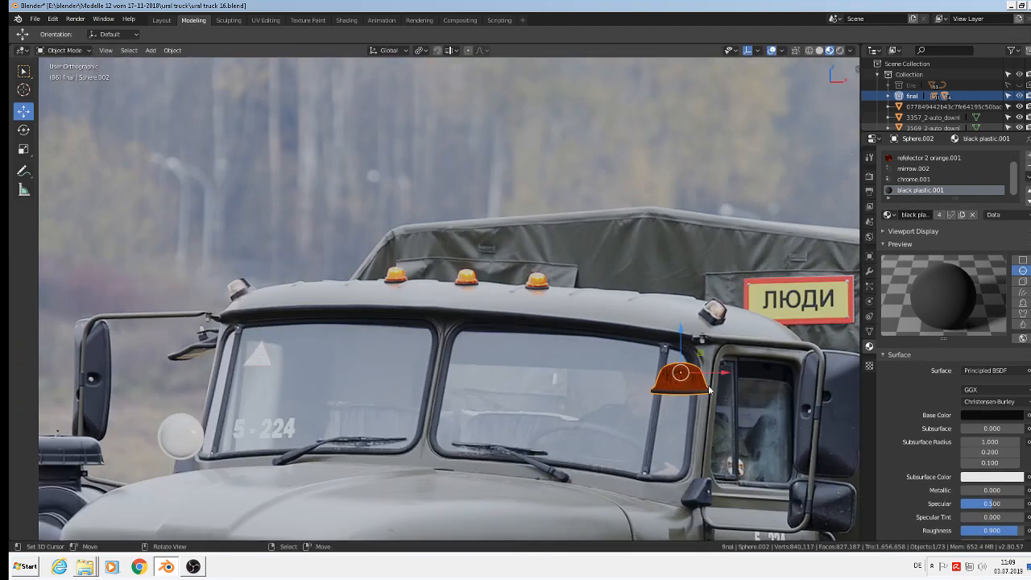
{"action": "middle_click_drag", "start_coordinate": [709, 390], "coordinate": [710, 411]}
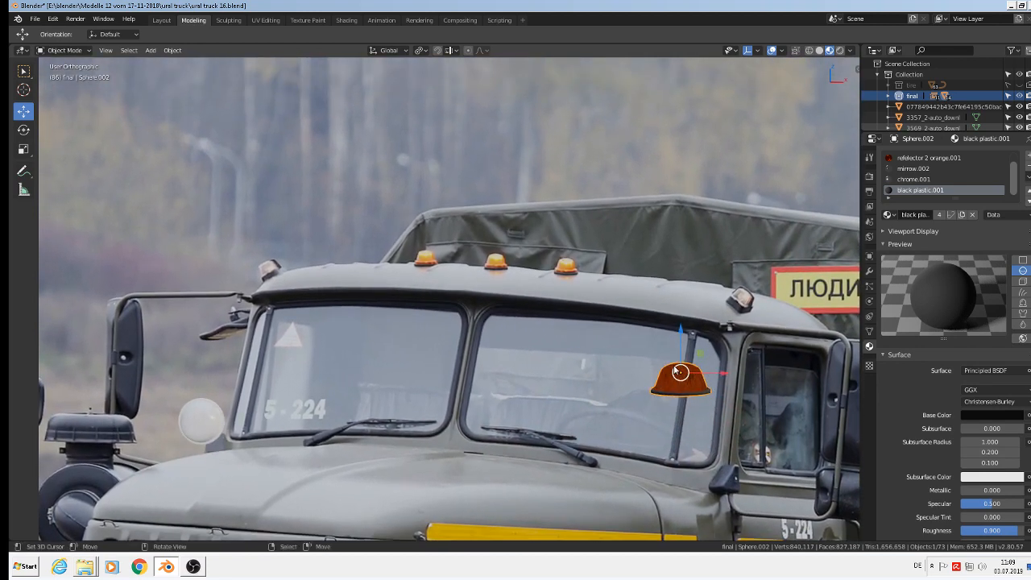
{"action": "scroll", "coordinate": [662, 387], "scroll_direction": "up", "scroll_amount": 8}
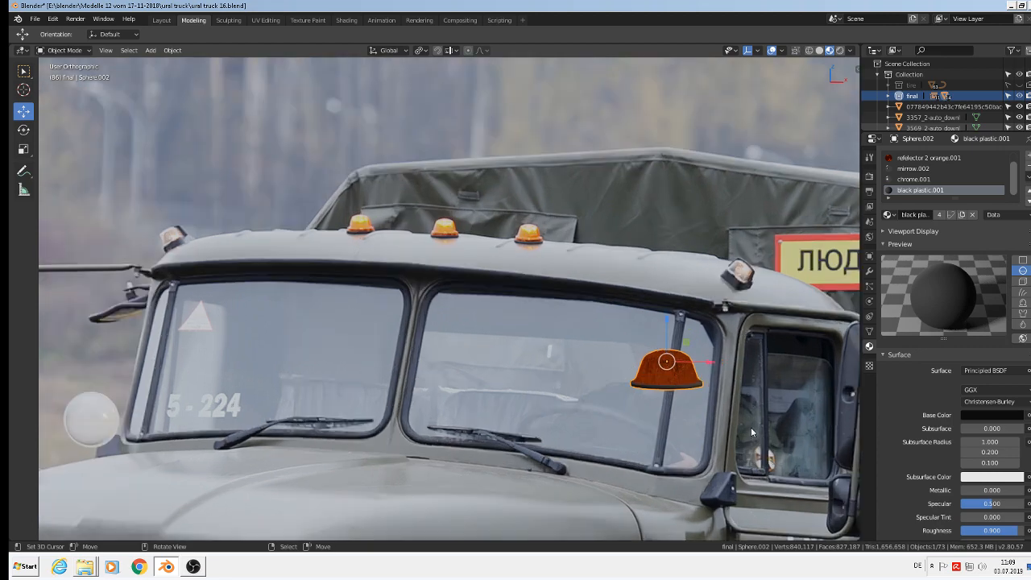
Step: Scale the edge loop where the beacon's orange lens meets its base flange to about 0.93
{"action": "scroll", "coordinate": [665, 391], "scroll_direction": "up", "scroll_amount": 2}
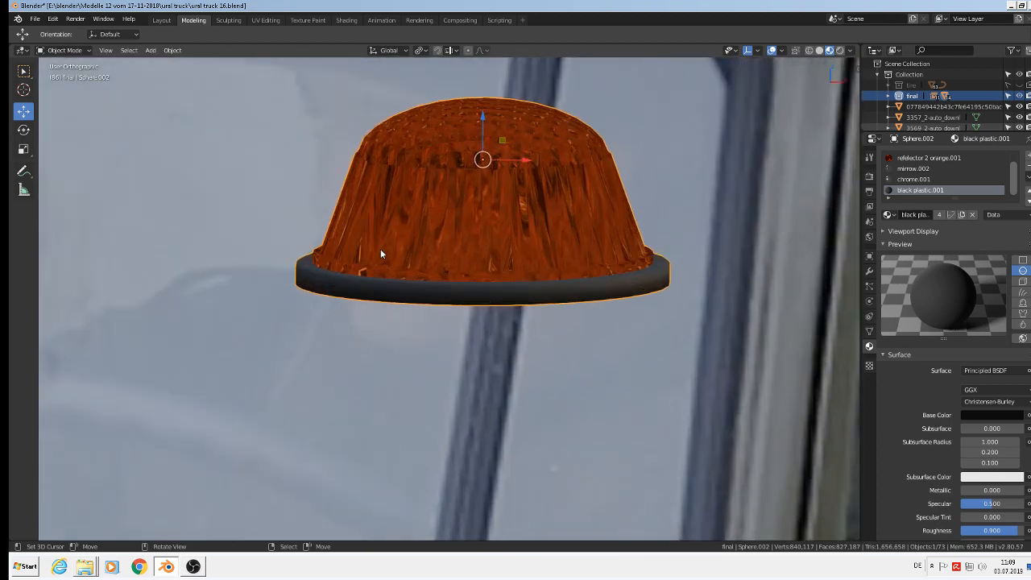
{"action": "key", "text": "Tab"}
{"action": "scroll", "coordinate": [362, 274], "scroll_direction": "up", "scroll_amount": 4}
{"action": "left_click", "coordinate": [356, 287], "text": "alt"}
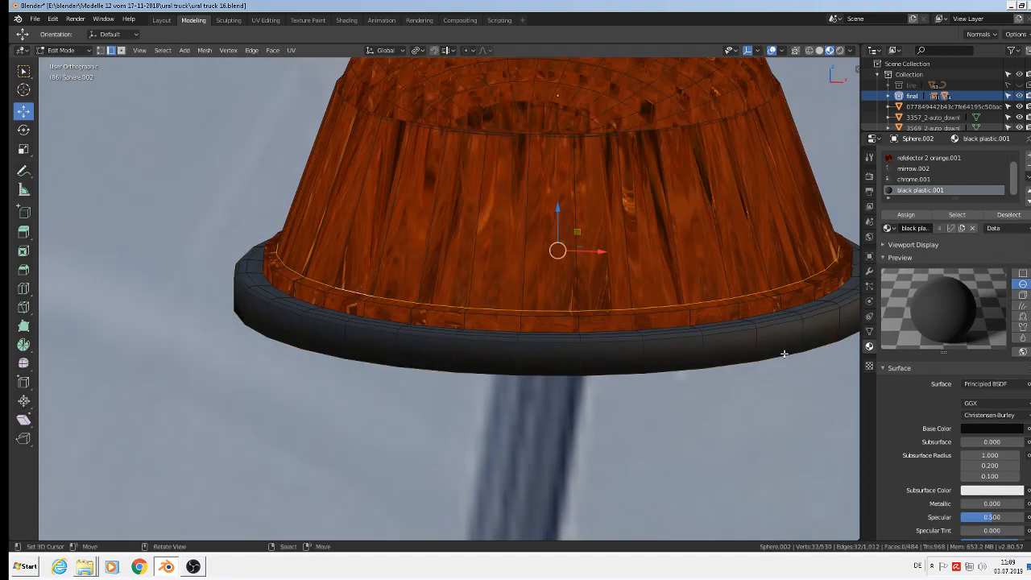
{"action": "middle_click_drag", "start_coordinate": [363, 290], "coordinate": [594, 244]}
{"action": "key", "text": "s"}
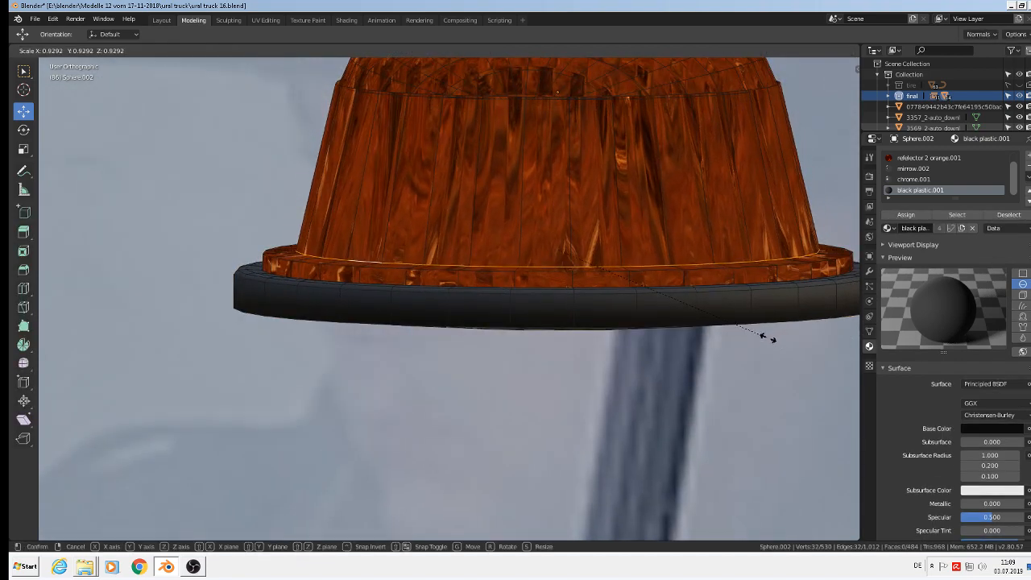
{"action": "left_click", "coordinate": [769, 338]}
{"action": "scroll", "coordinate": [701, 332], "scroll_direction": "down", "scroll_amount": 5}
{"action": "key", "text": "Tab"}
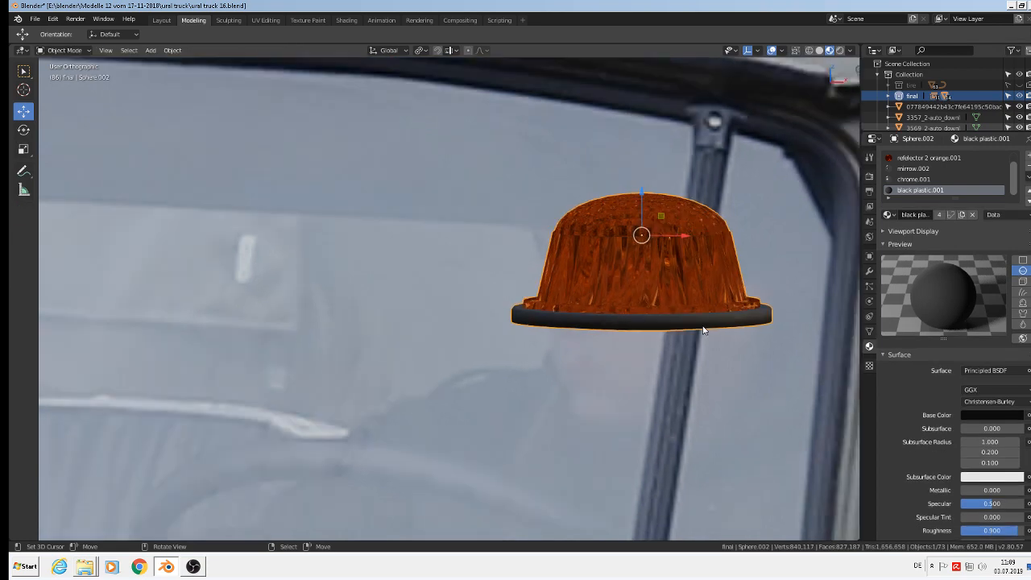
Step: In front view, move the beacon from the reference photo onto the truck model, about 5.1 m in X and -2.25 m in Z
{"action": "scroll", "coordinate": [705, 329], "scroll_direction": "down", "scroll_amount": 5}
{"action": "scroll", "coordinate": [707, 329], "scroll_direction": "down", "scroll_amount": 3}
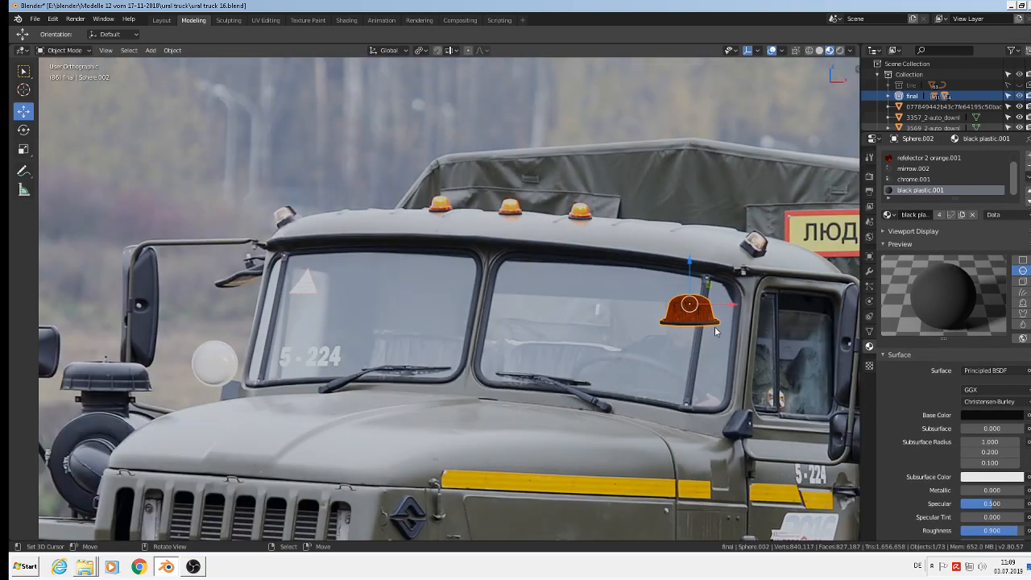
{"action": "scroll", "coordinate": [714, 326], "scroll_direction": "down", "scroll_amount": 3}
{"action": "middle_click_drag", "start_coordinate": [716, 328], "coordinate": [796, 419]}
{"action": "scroll", "coordinate": [697, 320], "scroll_direction": "up", "scroll_amount": 8}
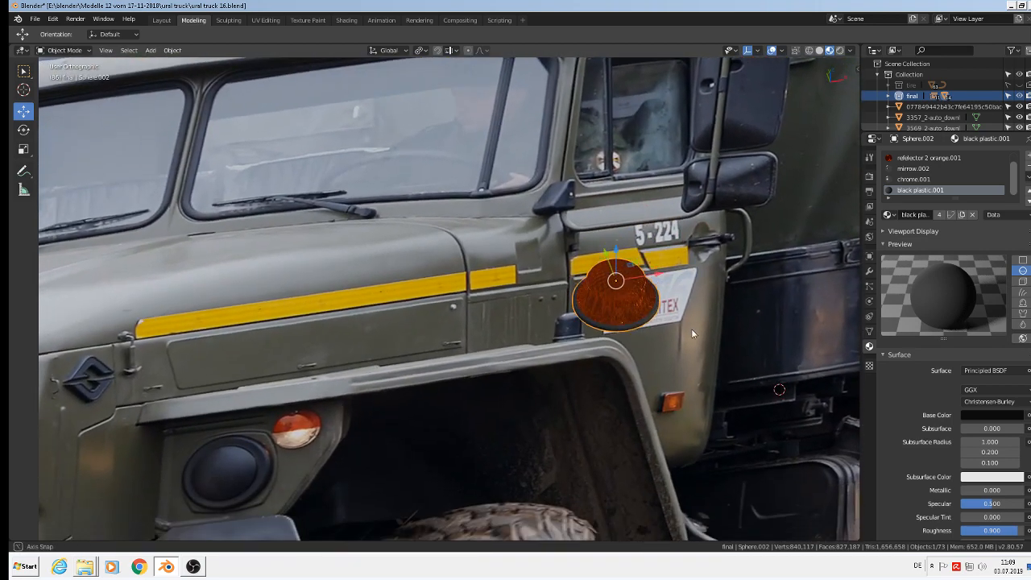
{"action": "scroll", "coordinate": [636, 318], "scroll_direction": "up", "scroll_amount": 3}
{"action": "middle_click_drag", "start_coordinate": [603, 297], "coordinate": [556, 249]}
{"action": "key", "text": "KP_1"}
{"action": "scroll", "coordinate": [584, 304], "scroll_direction": "down", "scroll_amount": 10}
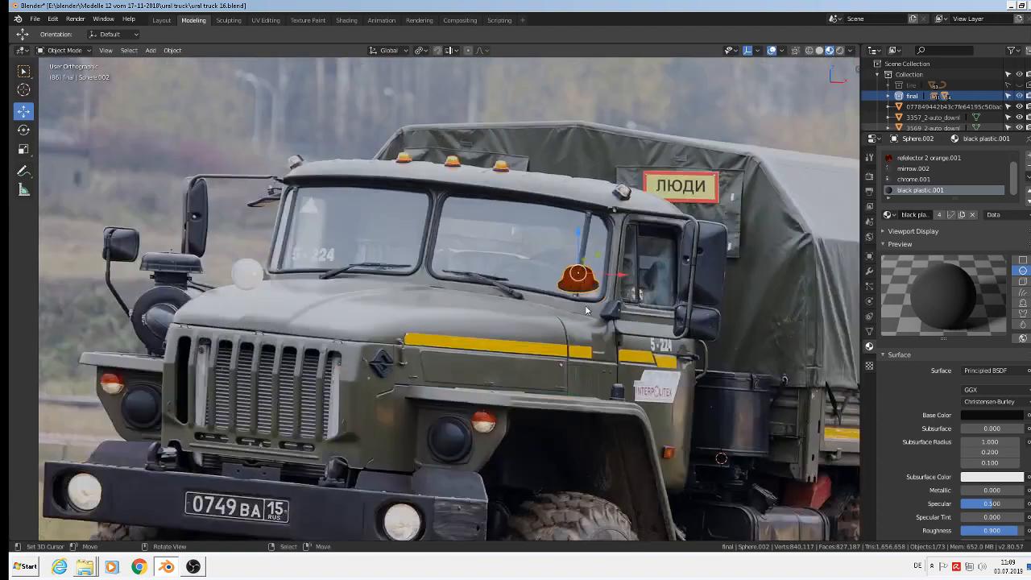
{"action": "scroll", "coordinate": [604, 329], "scroll_direction": "down", "scroll_amount": 11}
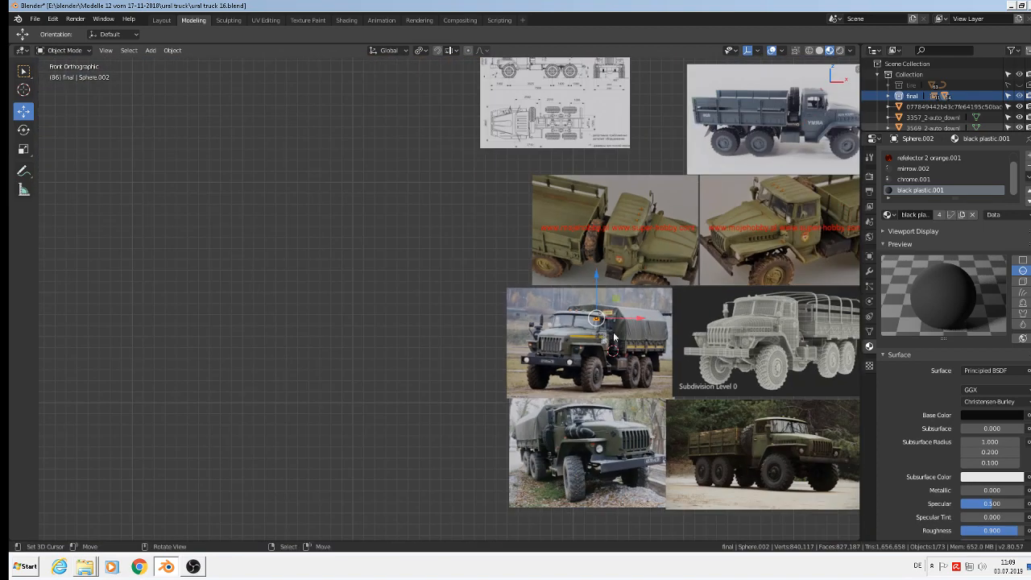
{"action": "middle_click_drag", "start_coordinate": [680, 357], "coordinate": [397, 294], "text": "shift"}
{"action": "scroll", "coordinate": [397, 295], "scroll_direction": "up", "scroll_amount": 3}
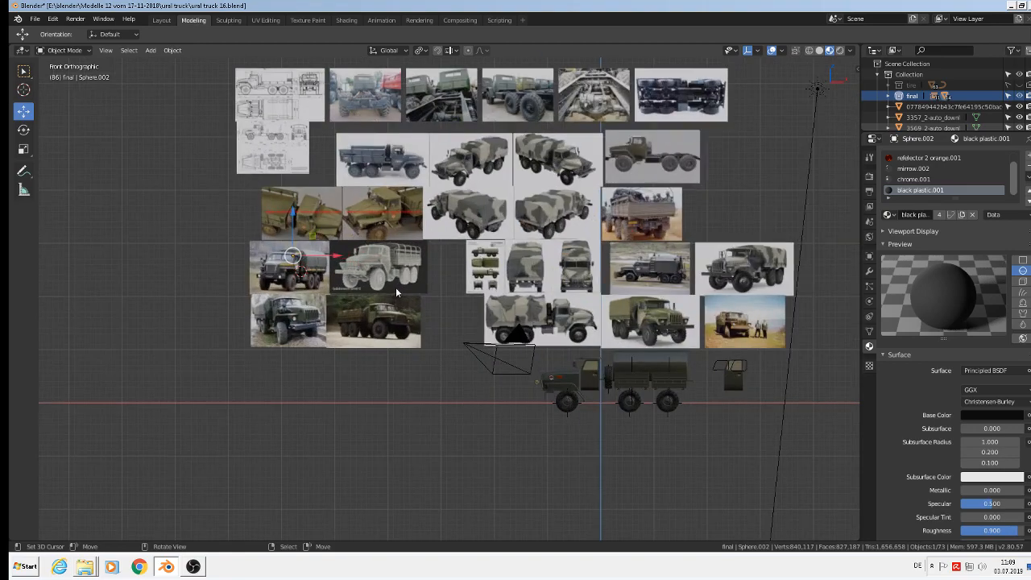
{"action": "key", "text": "g"}
{"action": "left_click", "coordinate": [667, 401]}
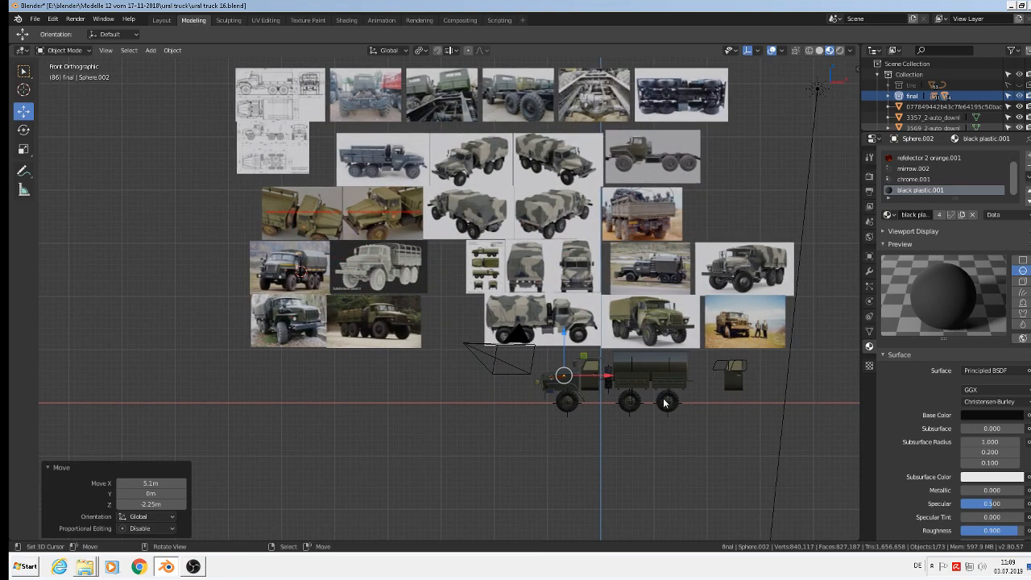
Step: Enlarge the beacon and shift it about 0.072 m along X beside the rectangular orange reflector
{"action": "scroll", "coordinate": [571, 379], "scroll_direction": "up", "scroll_amount": 10}
{"action": "key", "text": "s"}
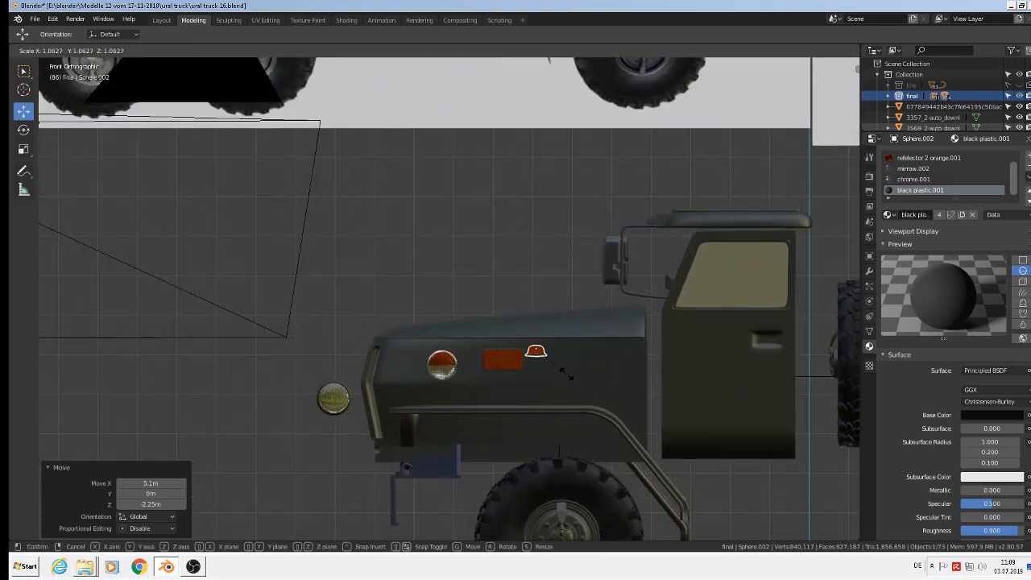
{"action": "left_click", "coordinate": [591, 402]}
{"action": "key", "text": "g"}
{"action": "left_click", "coordinate": [575, 392]}
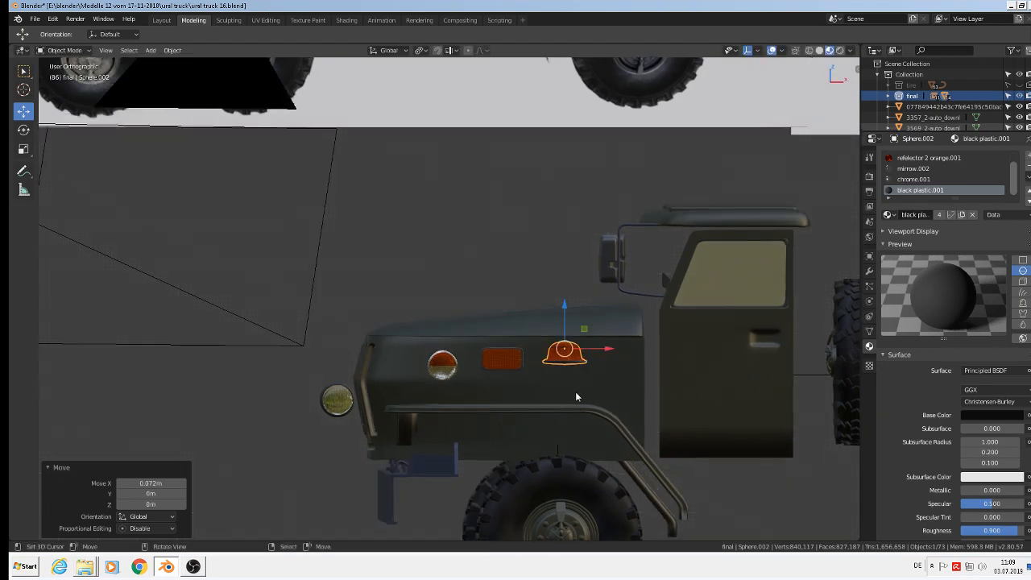
Step: Open the beacon's mesh for editing with vertex selection
{"action": "middle_click_drag", "start_coordinate": [575, 392], "coordinate": [620, 407]}
{"action": "scroll", "coordinate": [601, 368], "scroll_direction": "up", "scroll_amount": 5}
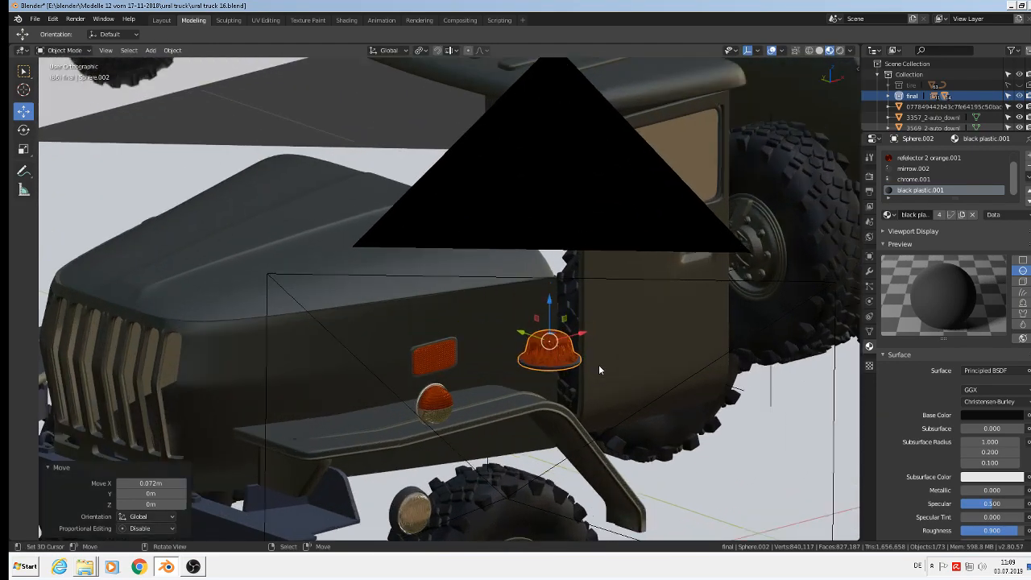
{"action": "middle_click_drag", "start_coordinate": [571, 350], "coordinate": [531, 327]}
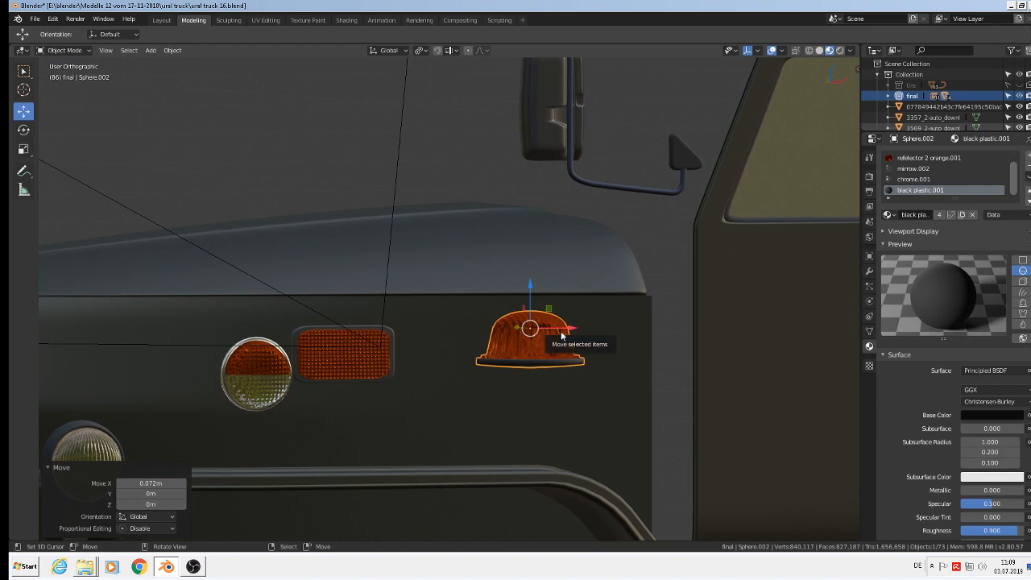
{"action": "key", "text": "Tab"}
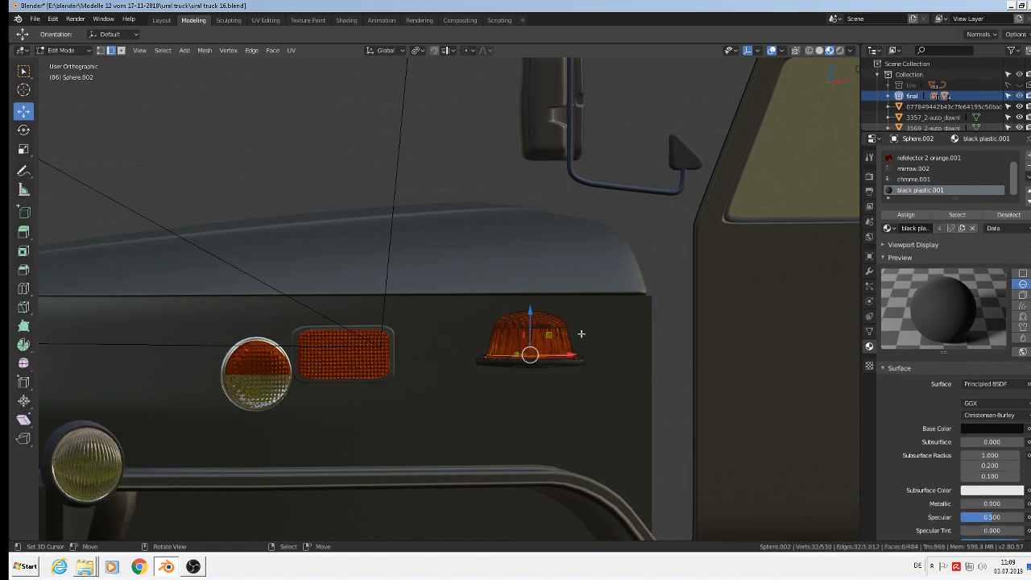
{"action": "left_click", "coordinate": [103, 50]}
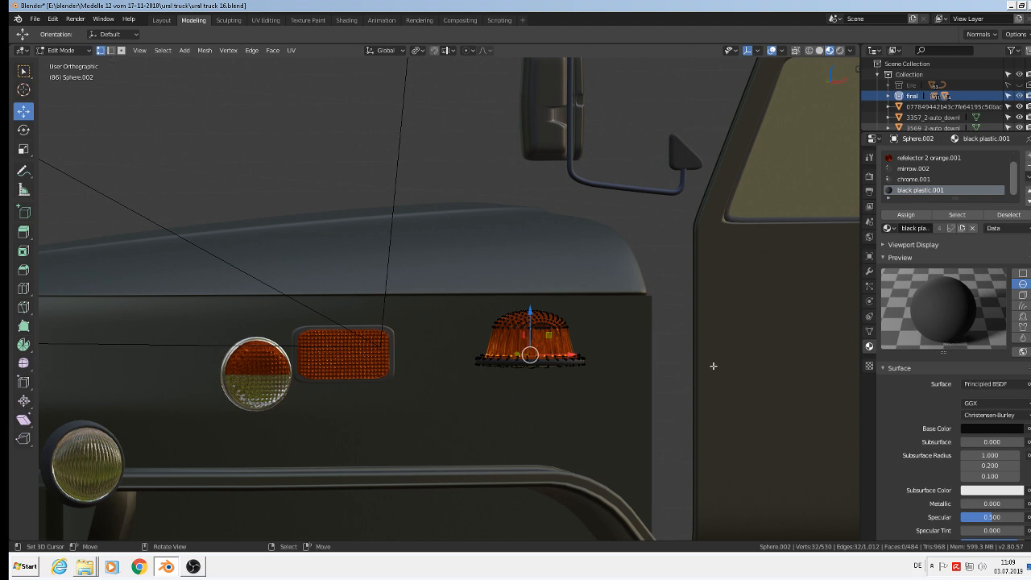
Step: Try to raise the vertices of the lens's dome by about 0.0257 m and rescale them
{"action": "left_click", "coordinate": [589, 341]}
{"action": "key", "text": "b"}
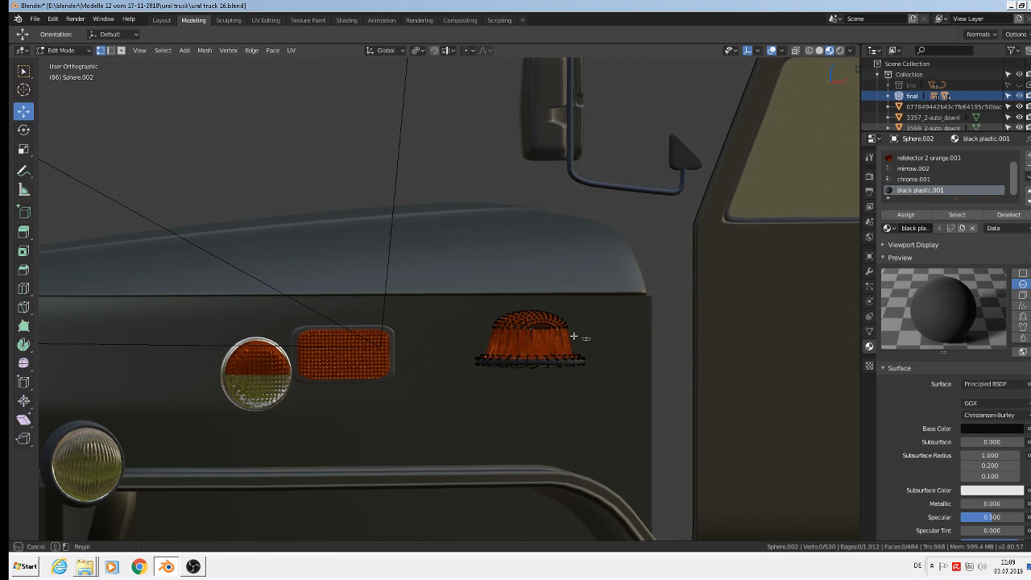
{"action": "left_click_drag", "start_coordinate": [590, 342], "coordinate": [436, 291]}
{"action": "left_click_drag", "start_coordinate": [535, 280], "coordinate": [531, 255]}
{"action": "key", "text": "s"}
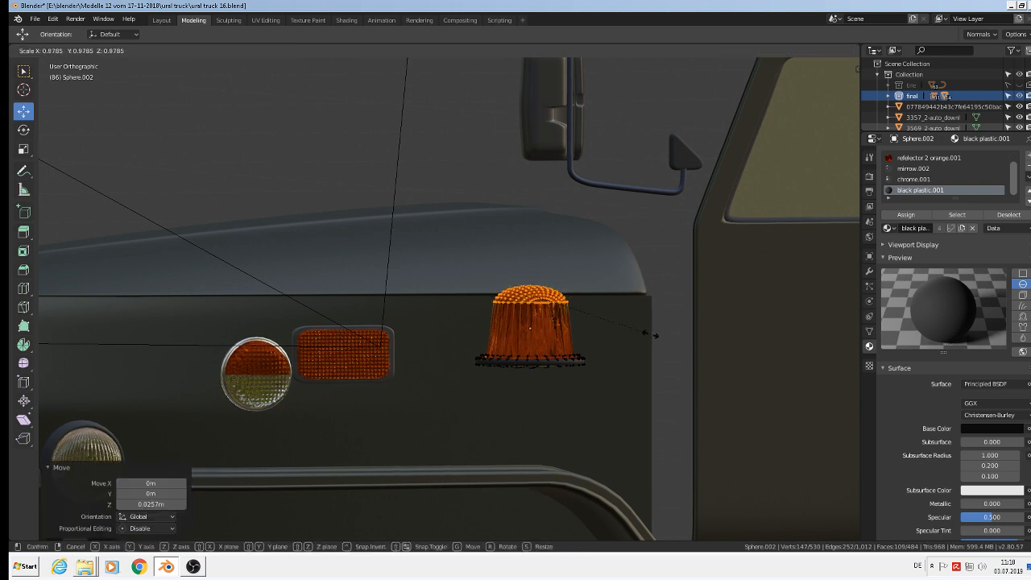
{"action": "right_click", "coordinate": [645, 333]}
{"action": "key", "text": "ctrl+z"}
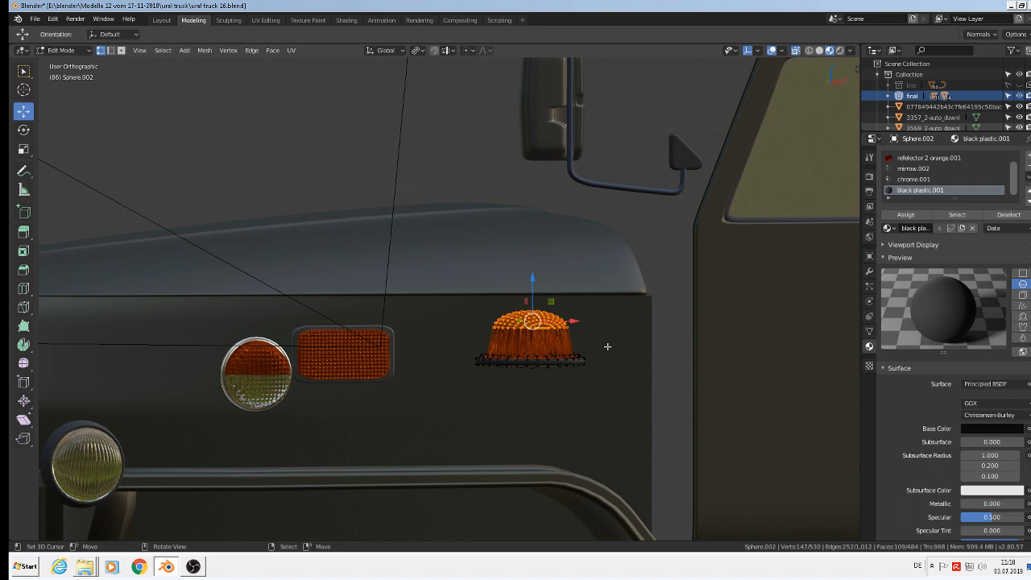
Step: Scale all vertices of the lens's dome to 0.806 and raise them about 0.01 m along Z
{"action": "key", "text": "b"}
{"action": "left_click_drag", "start_coordinate": [604, 341], "coordinate": [390, 274]}
{"action": "key", "text": "s"}
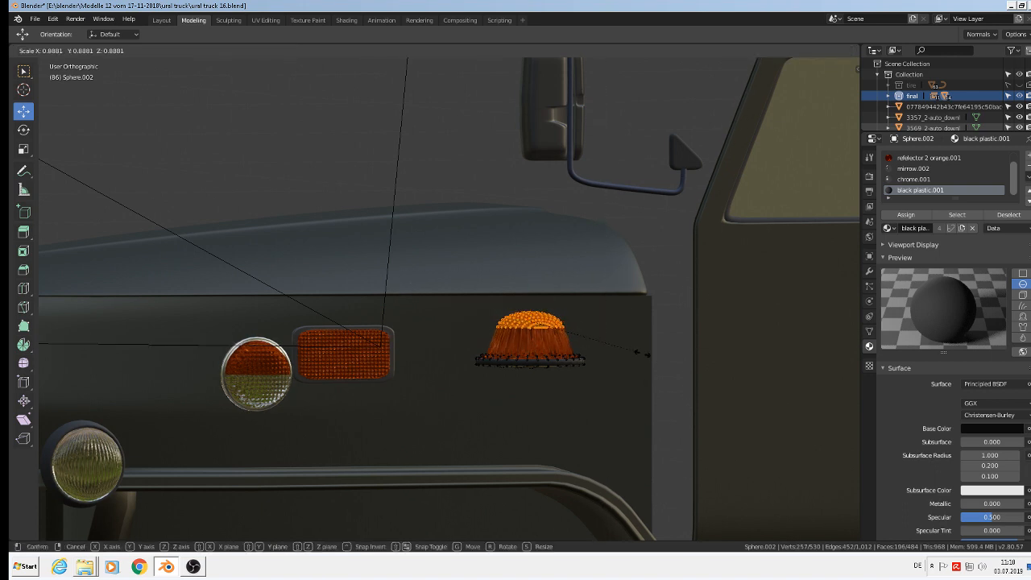
{"action": "left_click", "coordinate": [632, 352]}
{"action": "key", "text": "g"}
{"action": "key", "text": "z"}
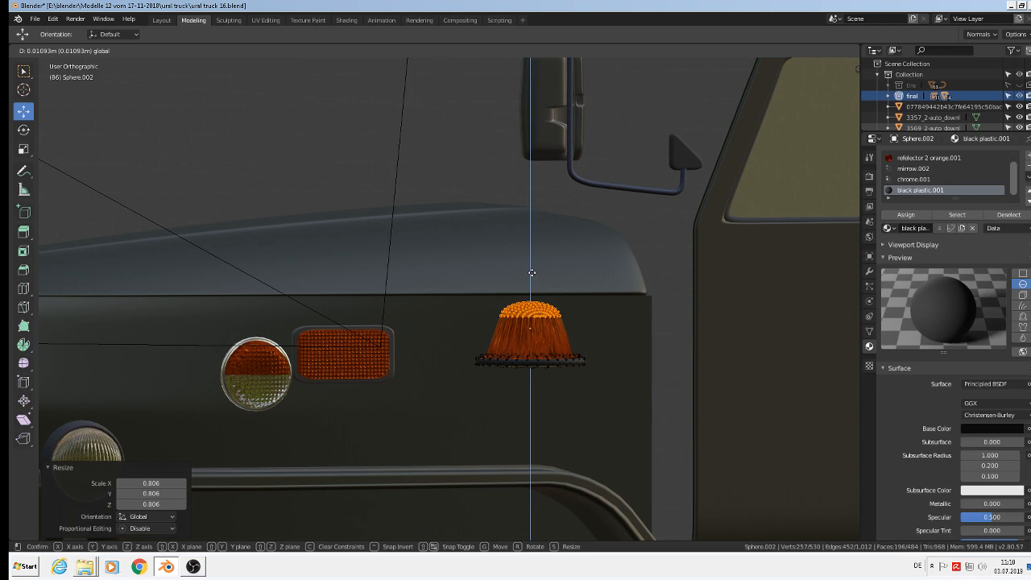
{"action": "key", "text": "Escape"}
{"action": "key", "text": "Tab"}
Step: Select the linked dome piece of the lens and lower it about 0.001 m onto the tapered side wall
{"action": "mouse_move", "coordinate": [652, 390]}
{"action": "middle_mouse_down"}
{"action": "mouse_move", "coordinate": [676, 397]}
{"action": "mouse_move", "coordinate": [639, 390]}
{"action": "mouse_move", "coordinate": [652, 388]}
{"action": "mouse_move", "coordinate": [641, 400]}
{"action": "middle_mouse_up"}
{"action": "scroll", "coordinate": [574, 348], "scroll_direction": "up", "scroll_amount": 6}
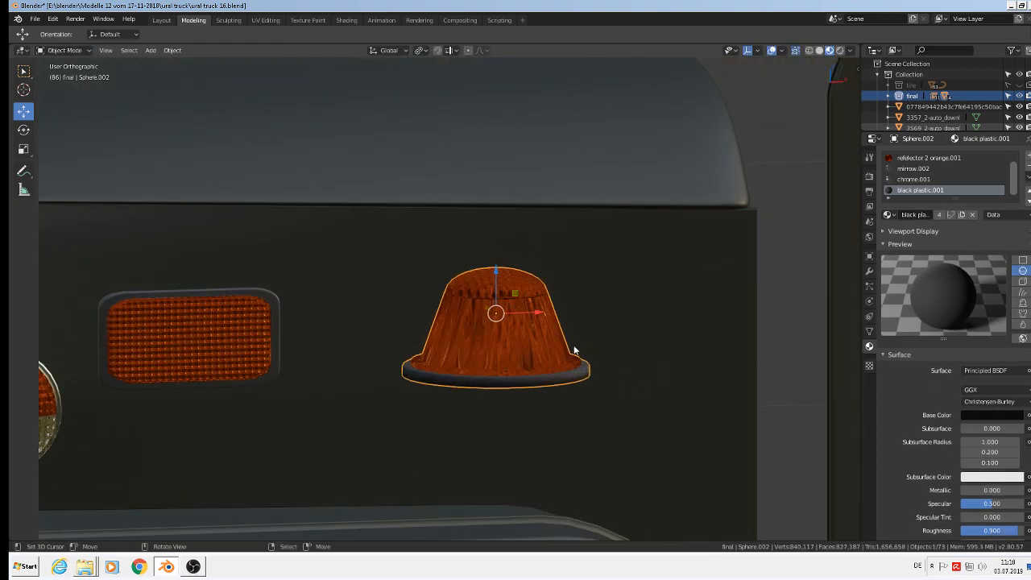
{"action": "mouse_move", "coordinate": [547, 336]}
{"action": "middle_mouse_down"}
{"action": "mouse_move", "coordinate": [551, 325]}
{"action": "mouse_move", "coordinate": [548, 334]}
{"action": "middle_mouse_up"}
{"action": "key", "text": "Tab"}
{"action": "scroll", "coordinate": [548, 332], "scroll_direction": "up", "scroll_amount": 1}
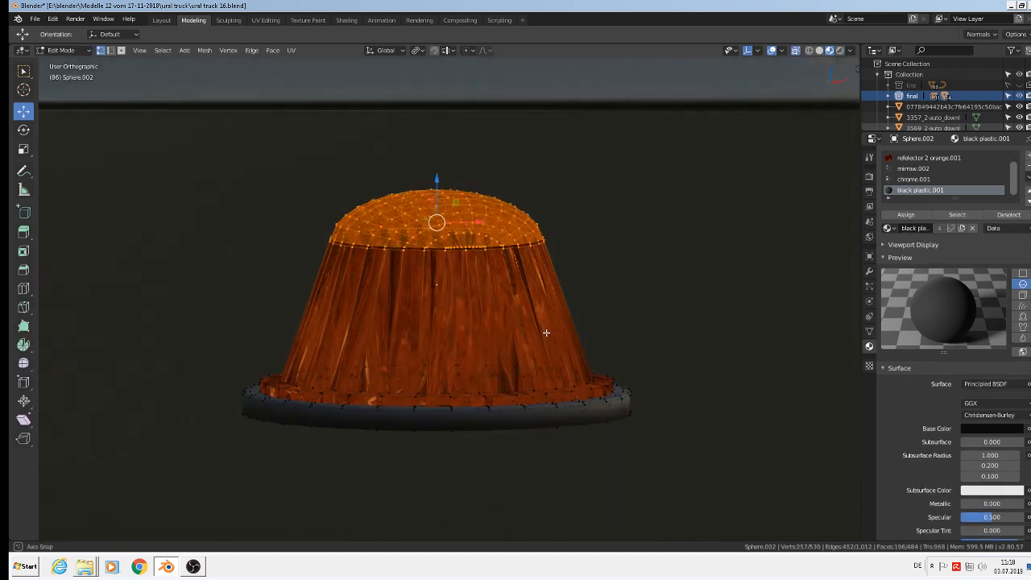
{"action": "left_click", "coordinate": [456, 235]}
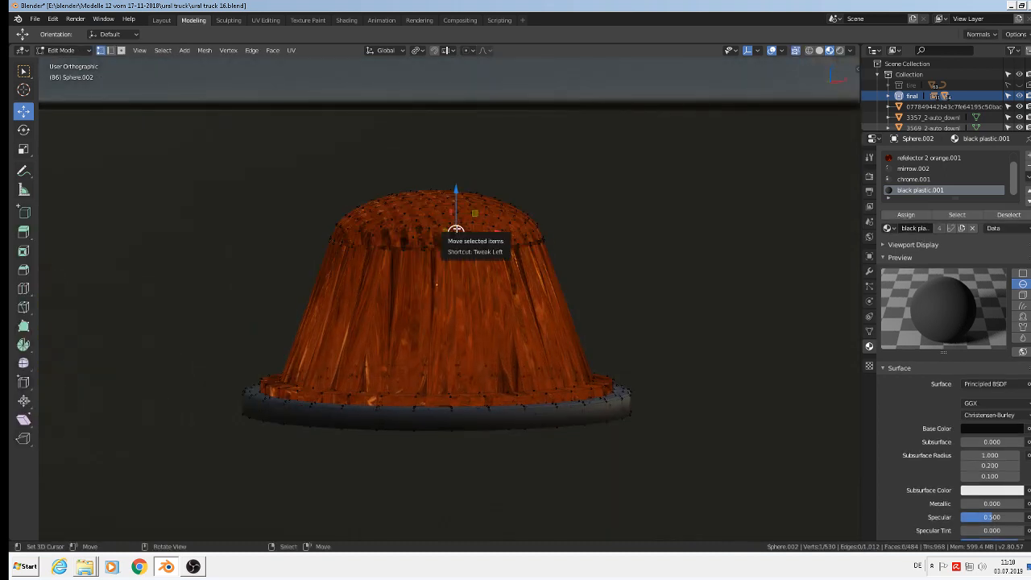
{"action": "key", "text": "ctrl+l"}
{"action": "left_click_drag", "start_coordinate": [440, 177], "coordinate": [440, 182]}
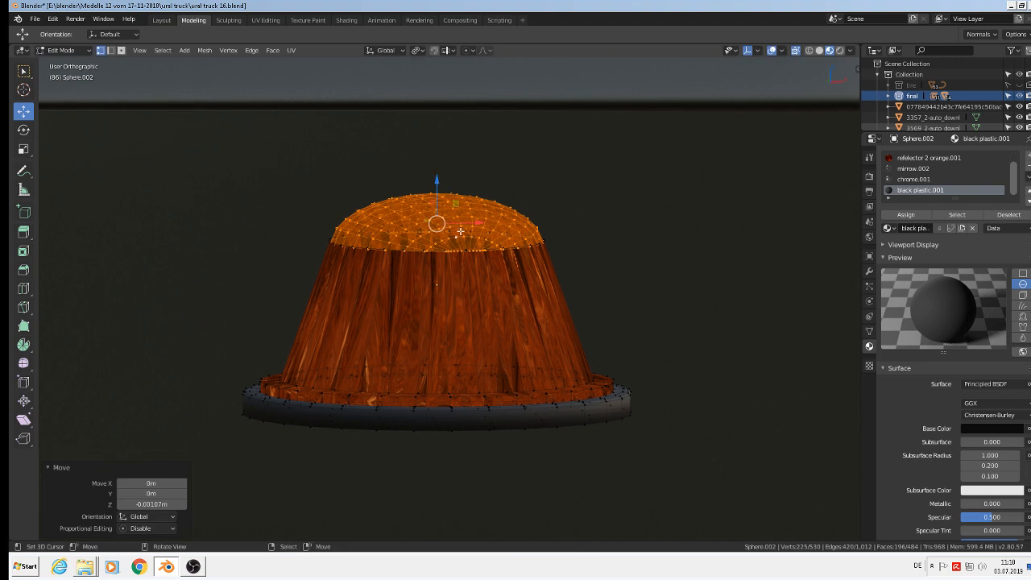
Step: Unwrap the ring of tapered side faces of the lens with Smart UV Project at an angle limit of 66
{"action": "left_click", "coordinate": [121, 50]}
{"action": "left_click", "coordinate": [447, 326]}
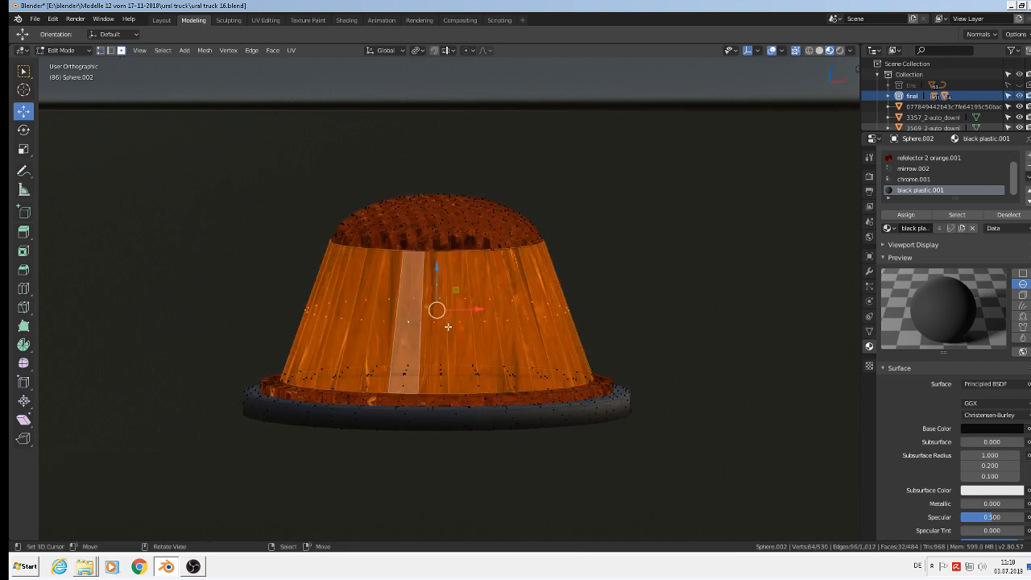
{"action": "key", "text": "u"}
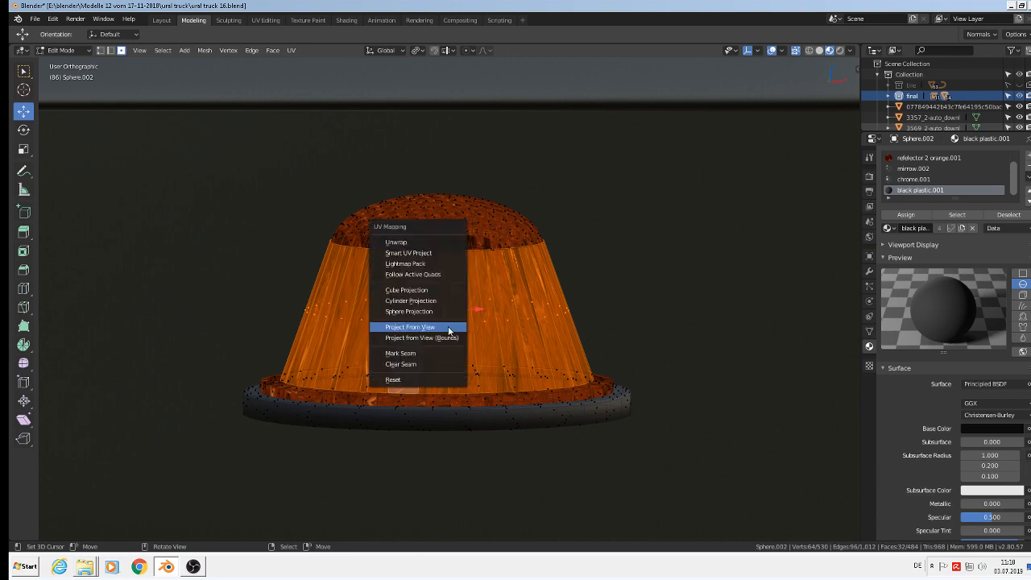
{"action": "left_click", "coordinate": [438, 252]}
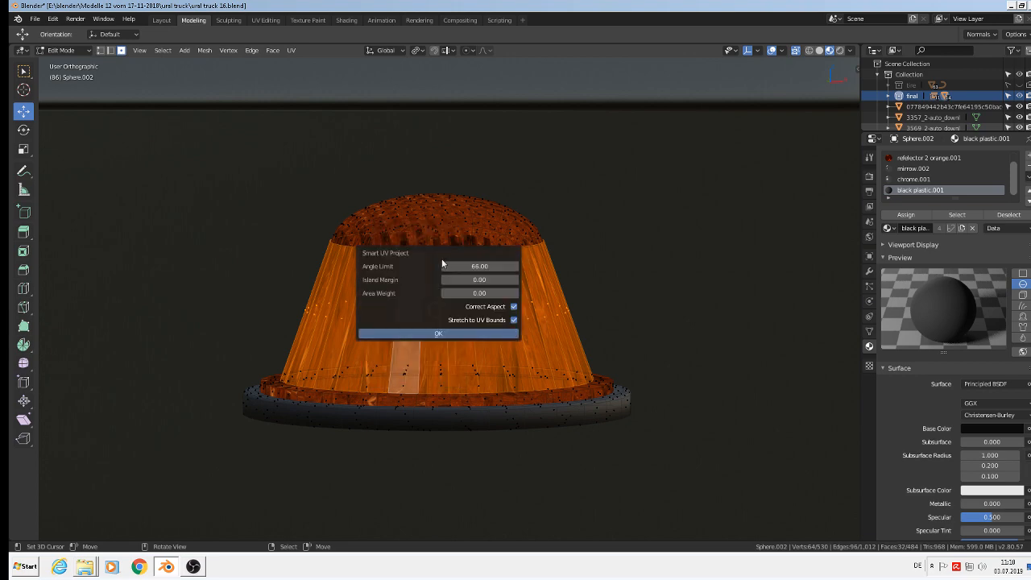
{"action": "left_click", "coordinate": [455, 333]}
{"action": "key", "text": "Tab"}
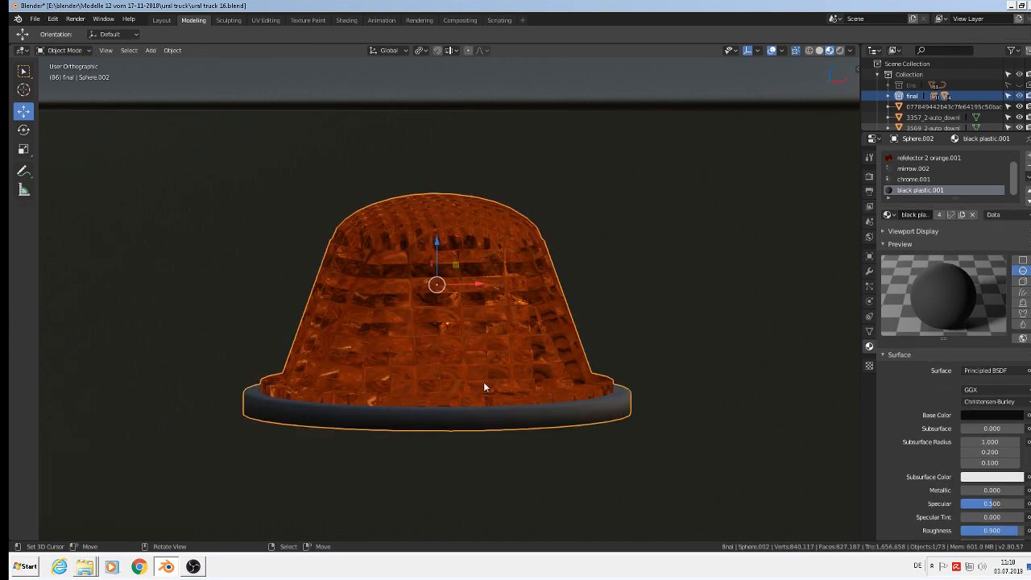
Step: Unwrap the two orange face loops of the lens's base flange with Smart UV Project at an angle limit of 66
{"action": "middle_click_drag", "start_coordinate": [483, 381], "coordinate": [433, 451]}
{"action": "scroll", "coordinate": [422, 452], "scroll_direction": "up", "scroll_amount": 2}
{"action": "key", "text": "Tab"}
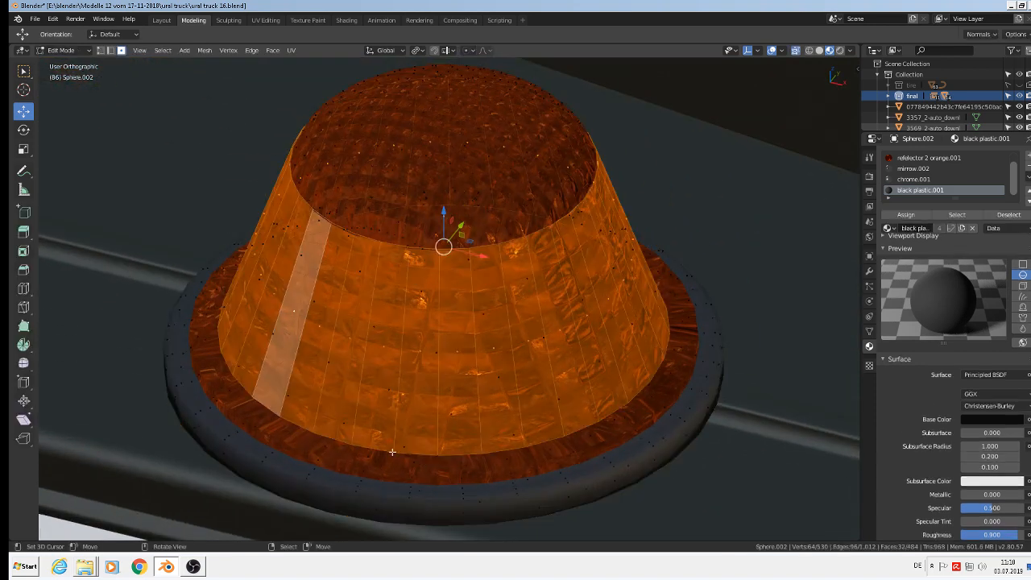
{"action": "left_click", "coordinate": [295, 454], "text": "alt"}
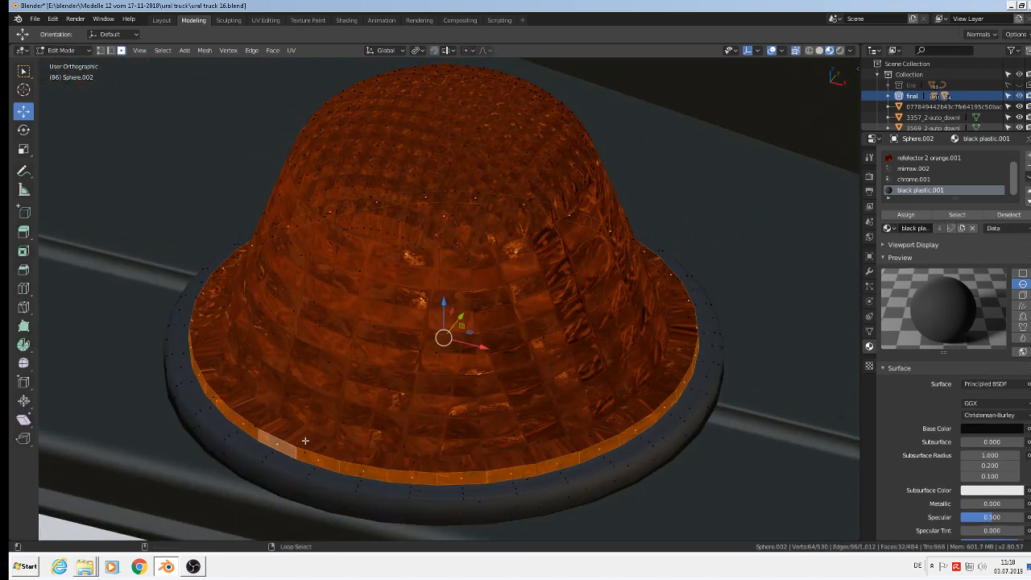
{"action": "left_click", "coordinate": [306, 441], "text": "alt+shift"}
{"action": "key", "text": "u"}
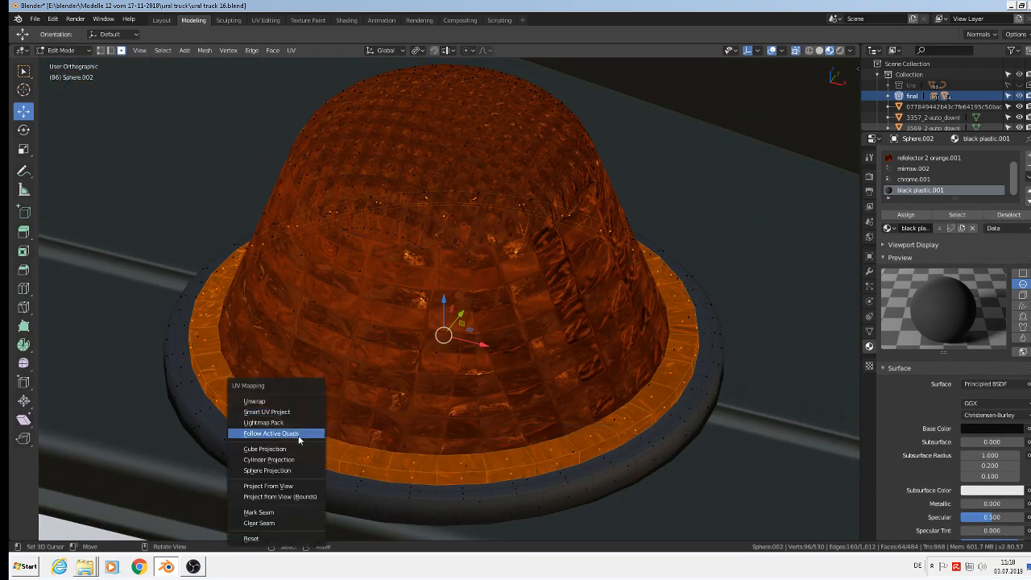
{"action": "left_click", "coordinate": [288, 419]}
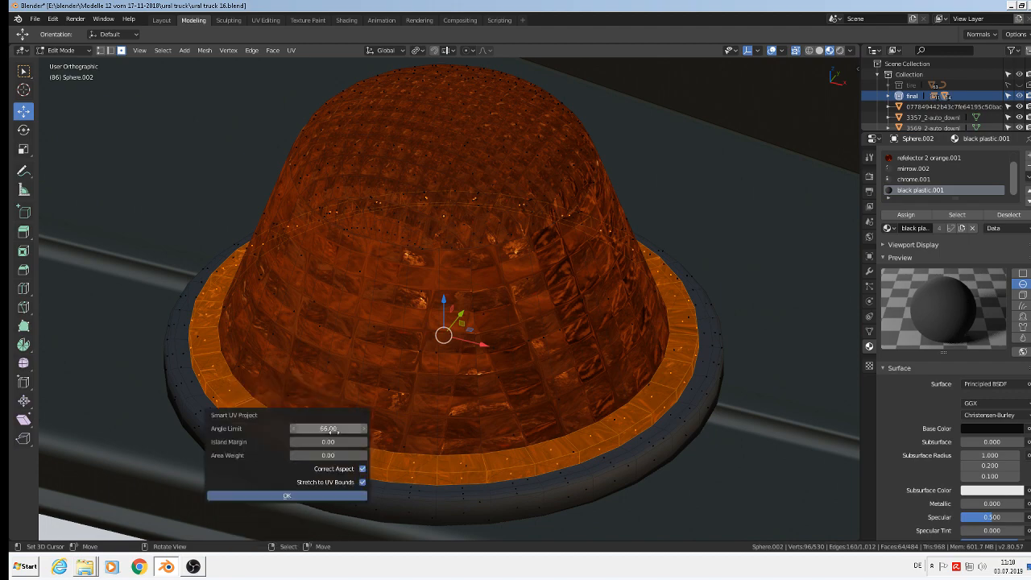
{"action": "left_click", "coordinate": [304, 494]}
{"action": "key", "text": "Tab"}
{"action": "scroll", "coordinate": [346, 426], "scroll_direction": "down", "scroll_amount": 4}
{"action": "middle_click_drag", "start_coordinate": [346, 426], "coordinate": [403, 369]}
{"action": "scroll", "coordinate": [402, 365], "scroll_direction": "down", "scroll_amount": 9}
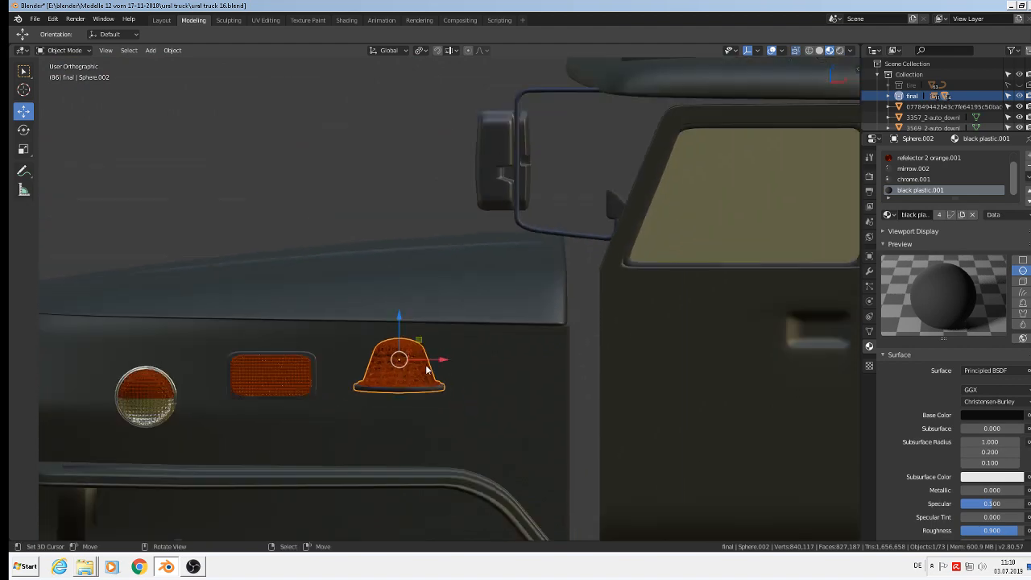
{"action": "scroll", "coordinate": [180, 205], "scroll_direction": "down", "scroll_amount": 3}
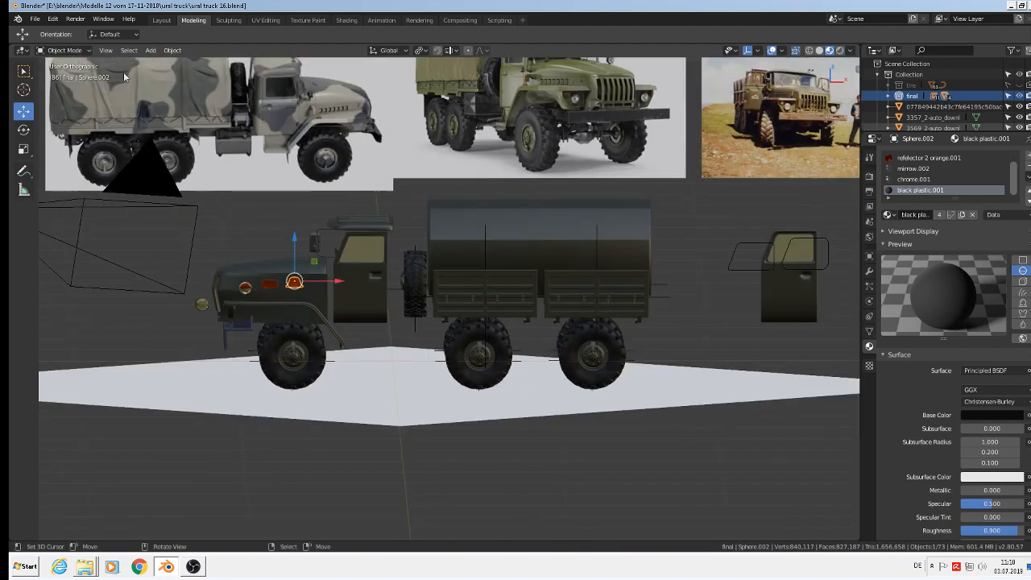
Step: Save the current state of the Ural truck file
{"action": "left_click", "coordinate": [35, 19]}
{"action": "left_click", "coordinate": [51, 102]}
Step: Add a 32-vertex mesh circle near the upper corner of the orange tail-light section in the rear-view reference photo
{"action": "scroll", "coordinate": [421, 216], "scroll_direction": "down", "scroll_amount": 4}
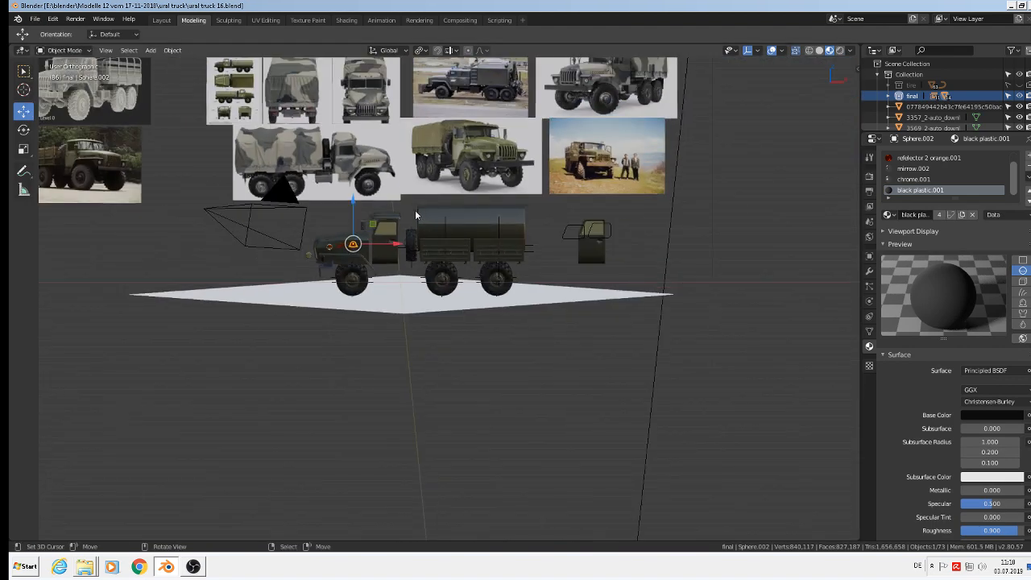
{"action": "middle_click_drag", "start_coordinate": [536, 228], "coordinate": [553, 438], "text": "shift"}
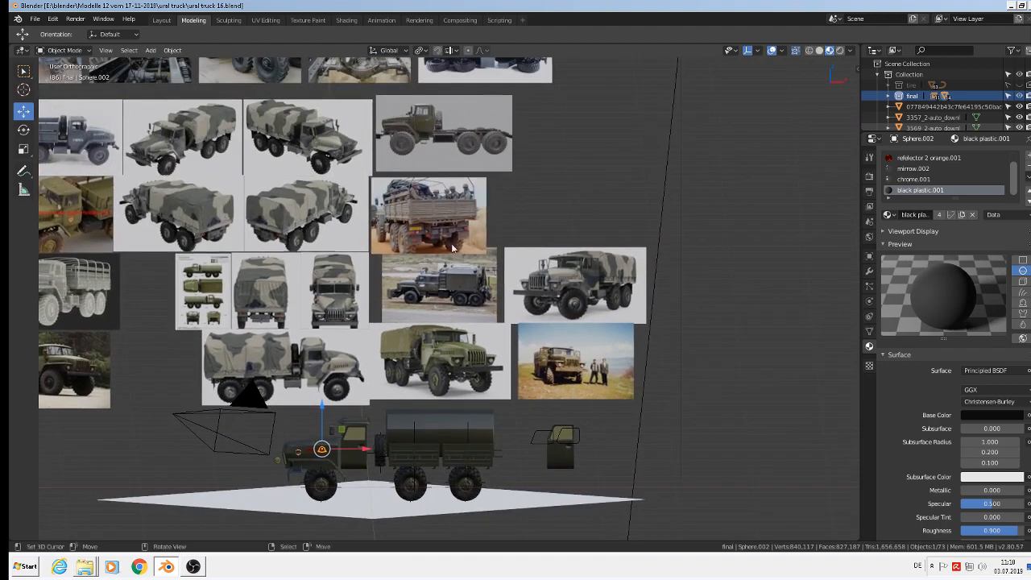
{"action": "key", "text": "KP_1"}
{"action": "scroll", "coordinate": [409, 238], "scroll_direction": "up", "scroll_amount": 10}
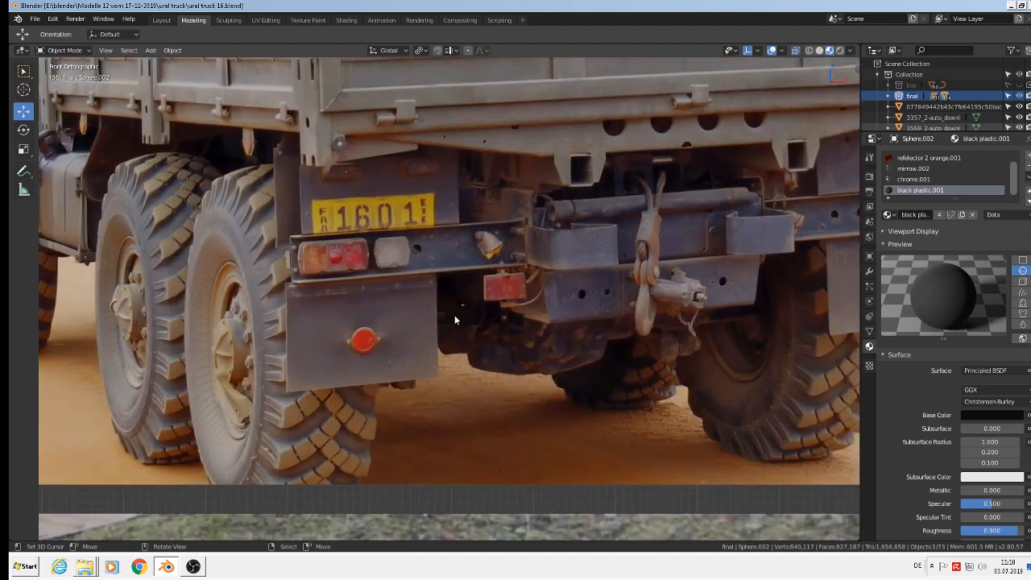
{"action": "middle_click_drag", "start_coordinate": [518, 354], "coordinate": [440, 336], "text": "shift"}
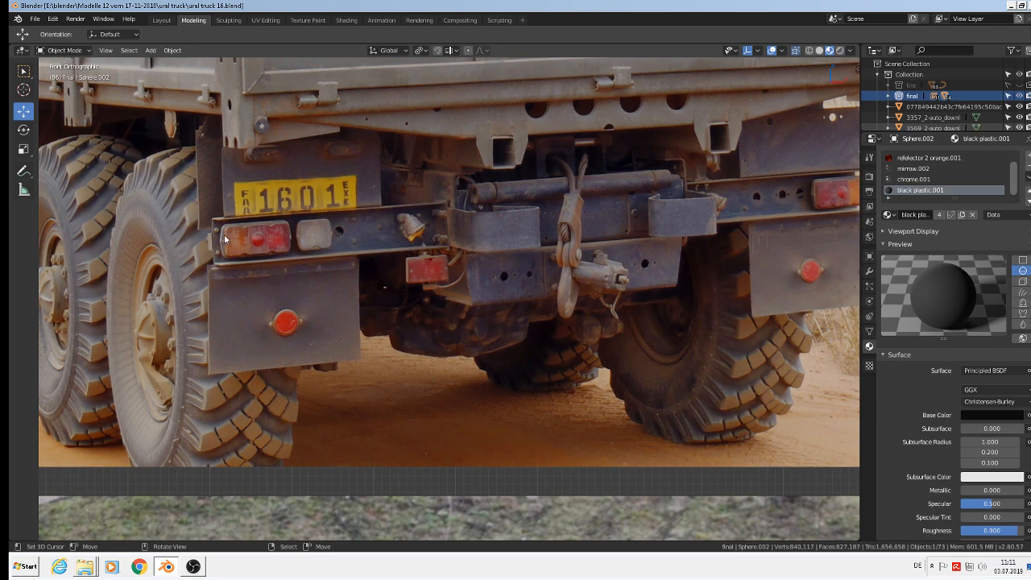
{"action": "scroll", "coordinate": [225, 235], "scroll_direction": "up", "scroll_amount": 5}
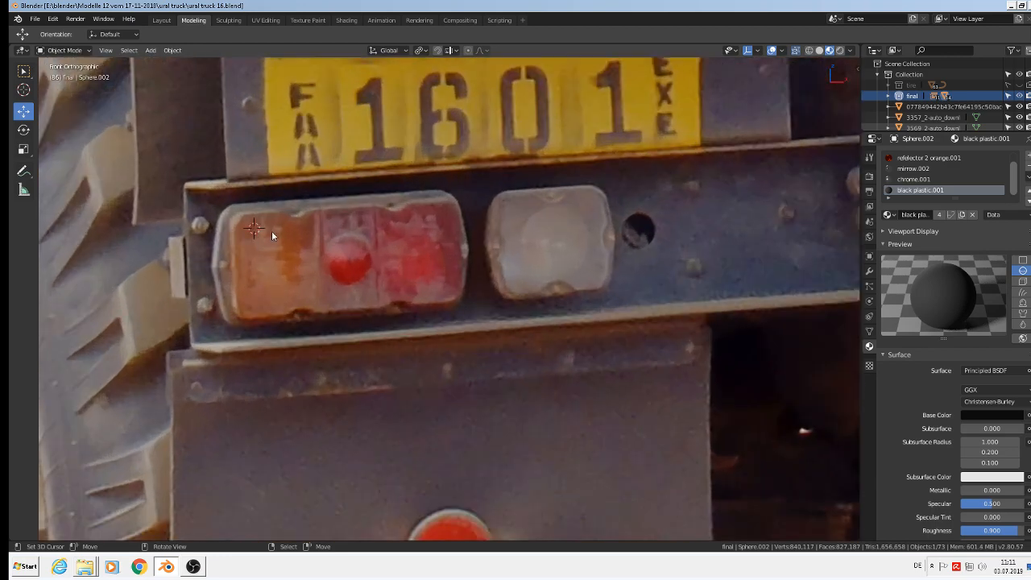
{"action": "left_click", "coordinate": [151, 50]}
{"action": "mouse_move", "coordinate": [160, 64]}
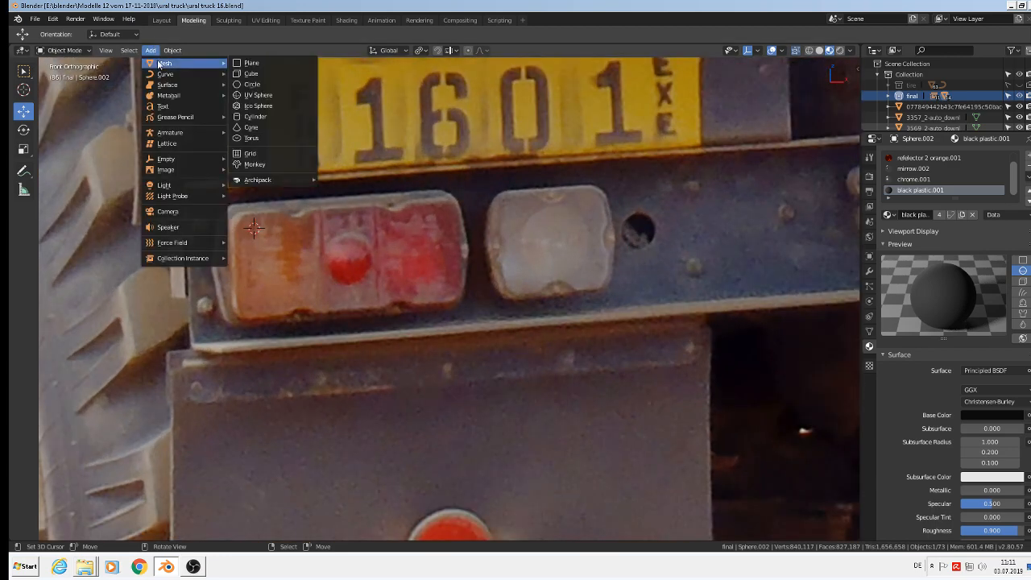
{"action": "left_click", "coordinate": [248, 84]}
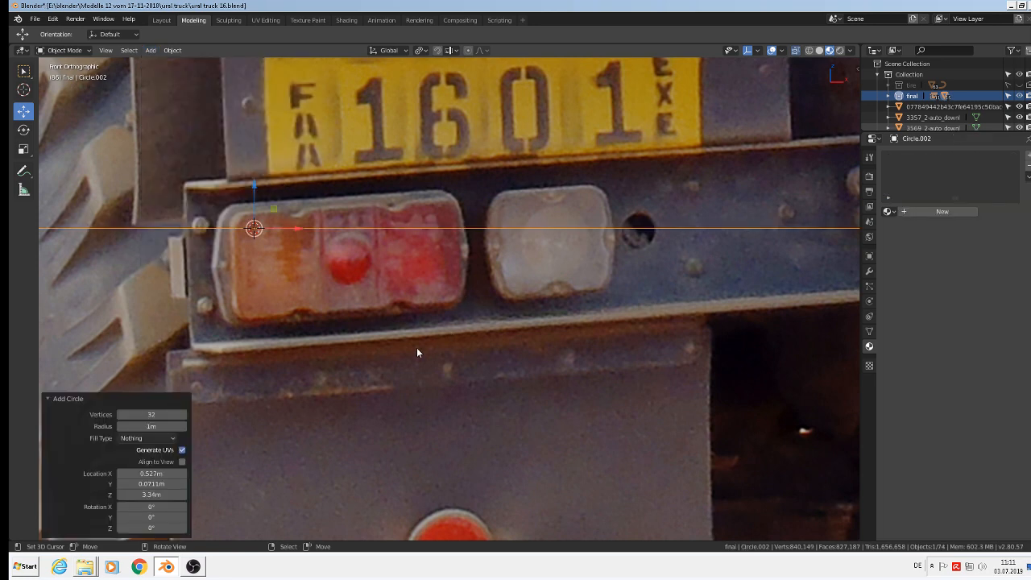
Step: Rotate the circle 90° about X and scale it by about -0.007 and then 0.849 to fit the tail light's corner
{"action": "key", "text": "r"}
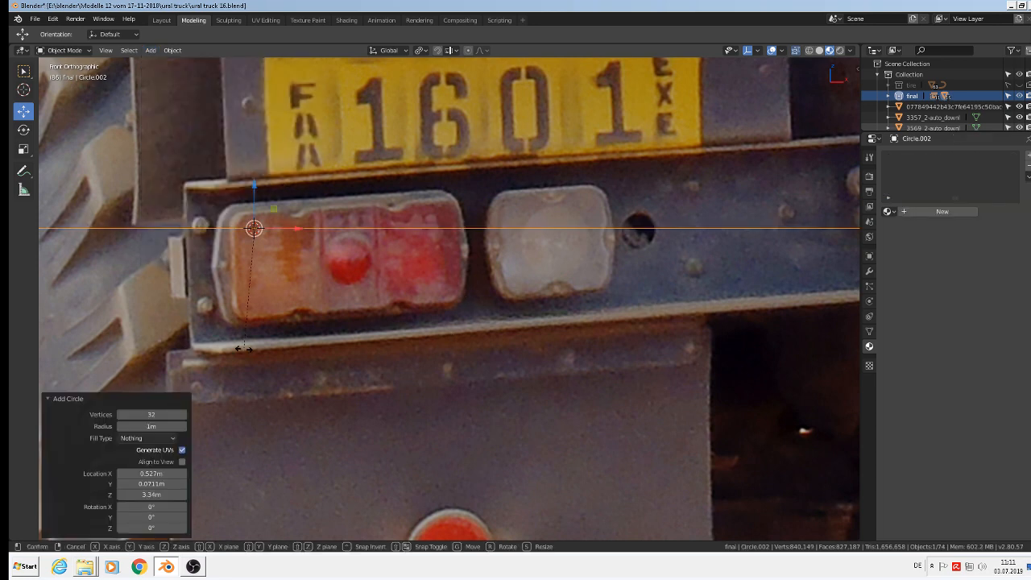
{"action": "key", "text": "x"}
{"action": "key", "text": "9"}
{"action": "left_click", "coordinate": [244, 348]}
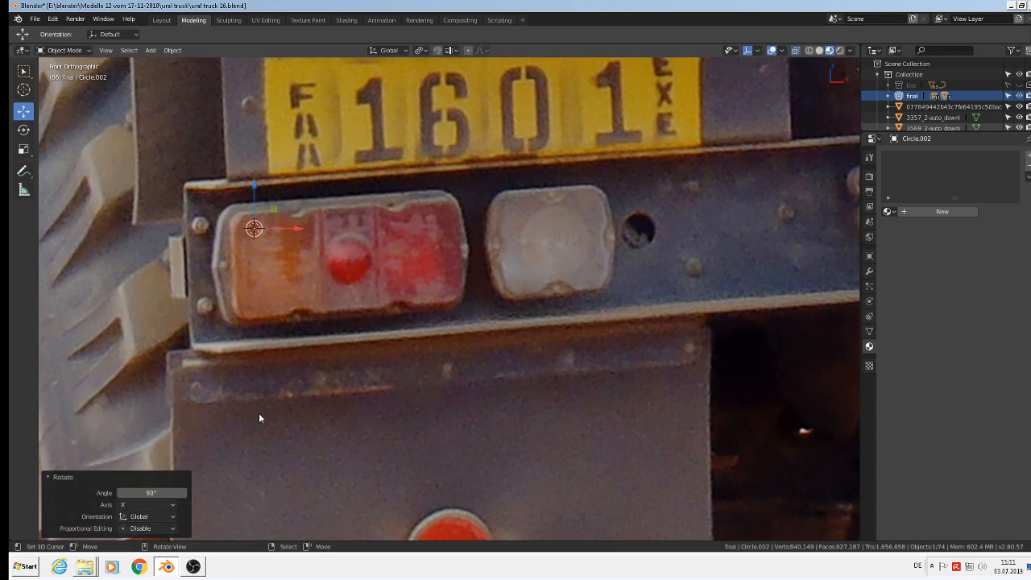
{"action": "key", "text": "s"}
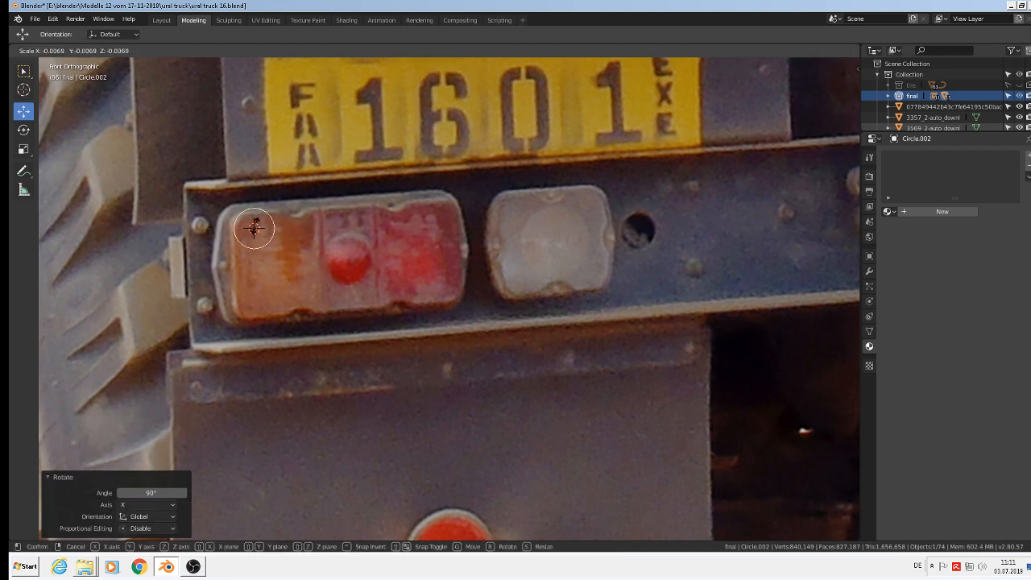
{"action": "left_click", "coordinate": [255, 228]}
{"action": "key", "text": "s"}
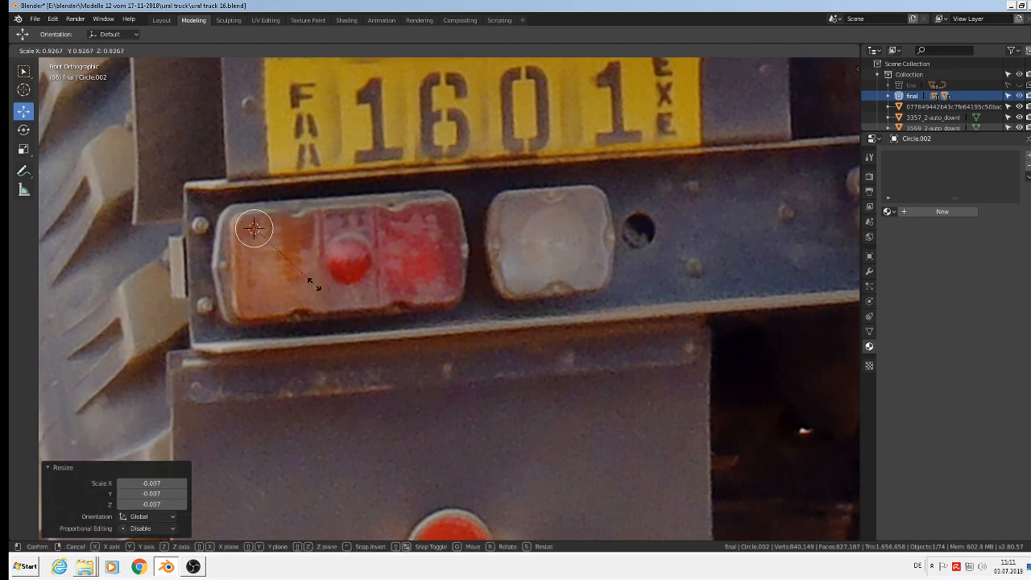
{"action": "left_click", "coordinate": [292, 297]}
{"action": "scroll", "coordinate": [270, 193], "scroll_direction": "up", "scroll_amount": 4}
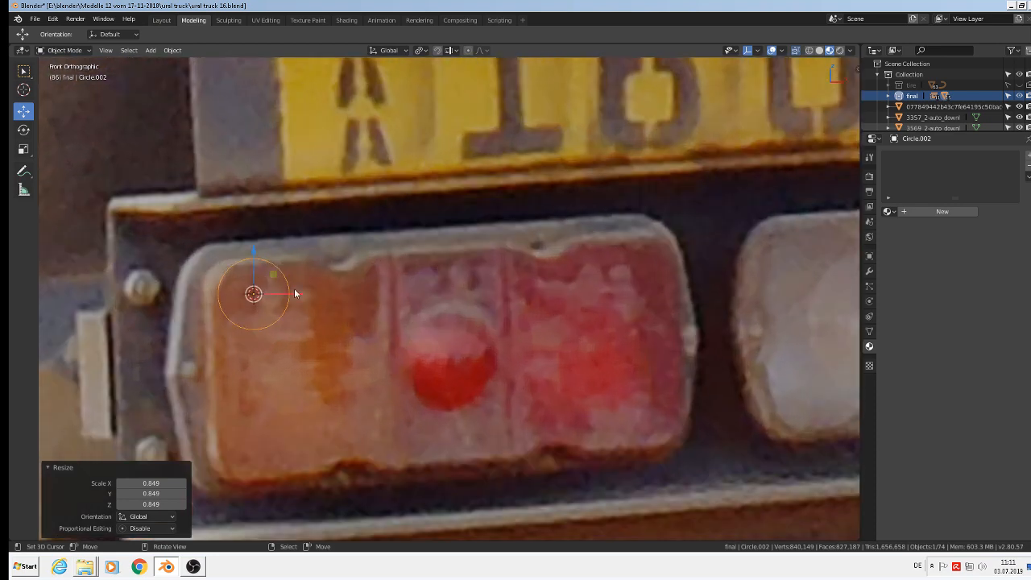
Step: Delete the circle's vertices except for the upper-left quarter arc that follows the tail light's rounded corner
{"action": "key", "text": "Tab"}
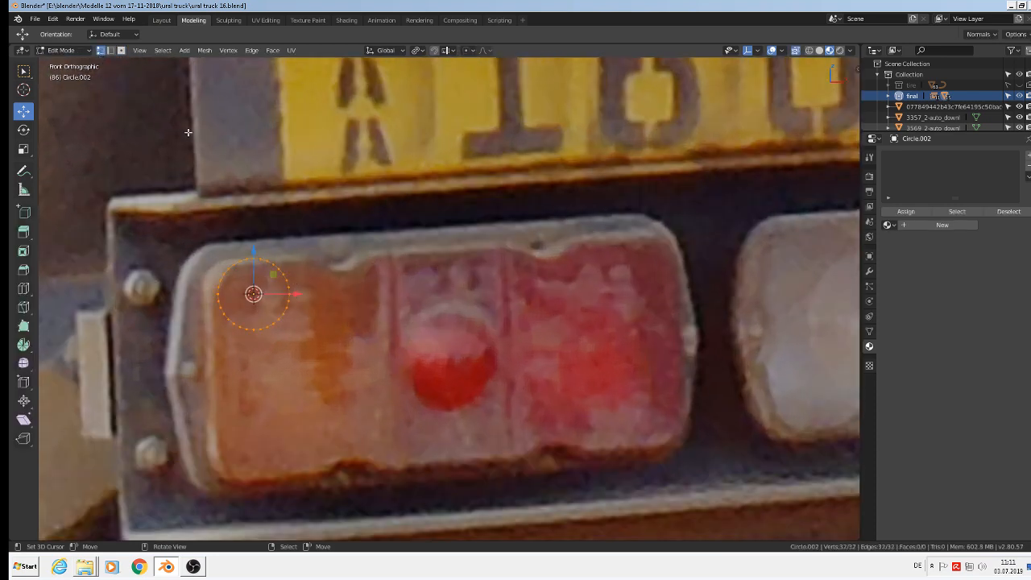
{"action": "key", "text": "alt+a"}
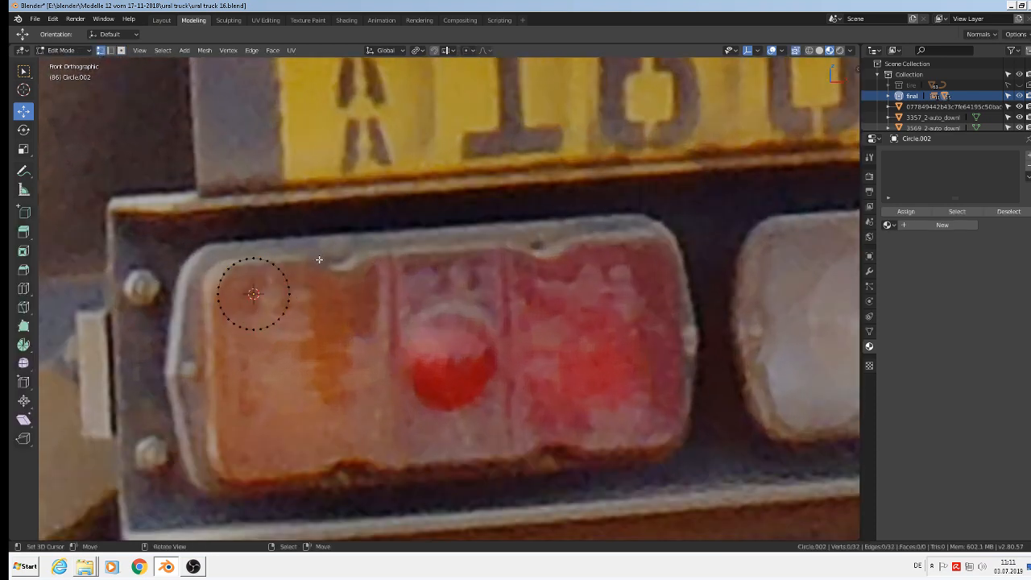
{"action": "key", "text": "c"}
{"action": "left_click", "coordinate": [274, 265]}
{"action": "mouse_move", "coordinate": [273, 265]}
{"action": "left_mouse_down"}
{"action": "mouse_move", "coordinate": [291, 300]}
{"action": "mouse_move", "coordinate": [245, 329]}
{"action": "mouse_move", "coordinate": [219, 312]}
{"action": "left_mouse_up"}
{"action": "right_click", "coordinate": [220, 312]}
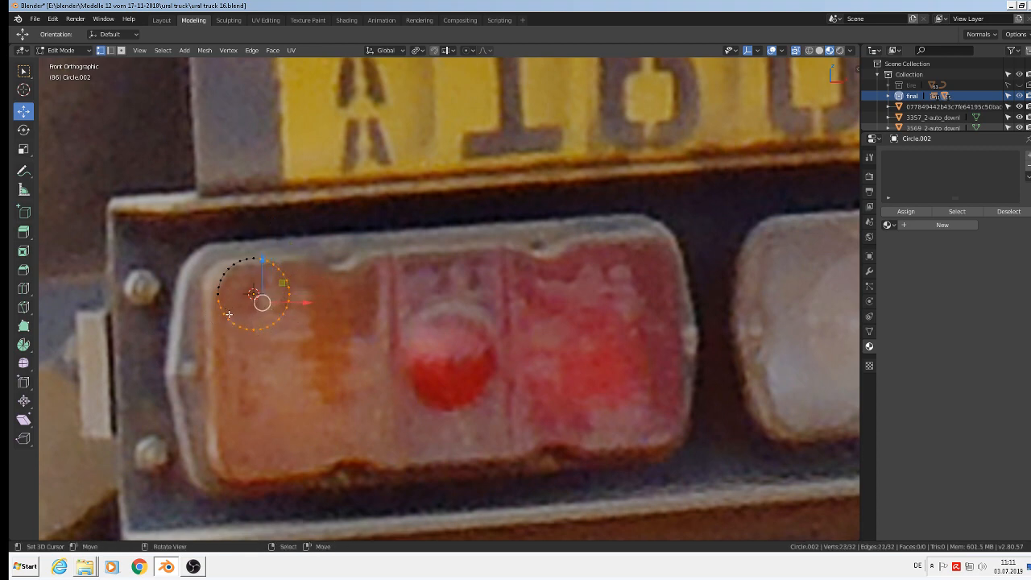
{"action": "key", "text": "s"}
{"action": "right_click", "coordinate": [256, 307]}
{"action": "key", "text": "x"}
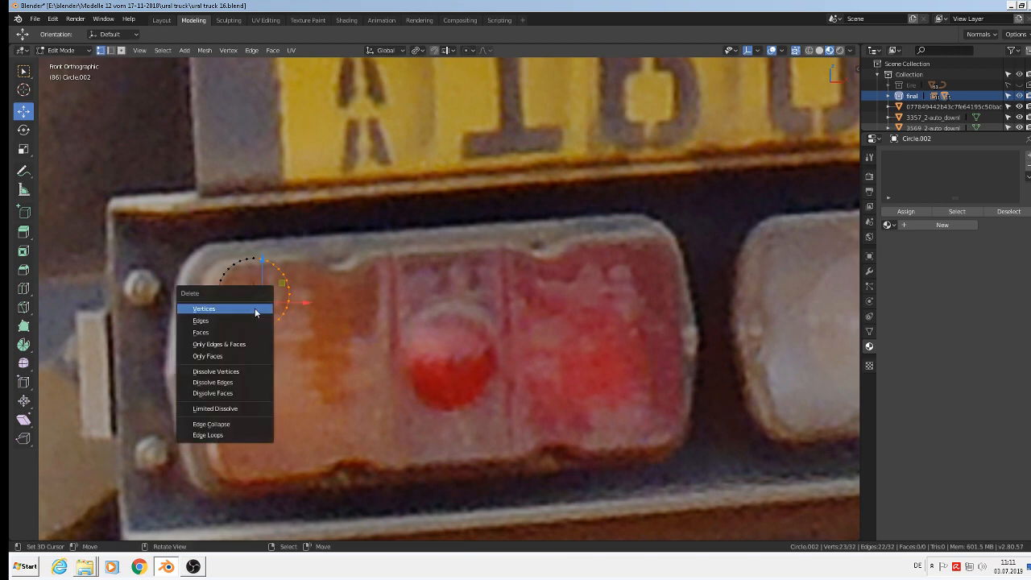
{"action": "left_click", "coordinate": [255, 309]}
{"action": "scroll", "coordinate": [260, 299], "scroll_direction": "down", "scroll_amount": 2}
{"action": "scroll", "coordinate": [260, 298], "scroll_direction": "up", "scroll_amount": 2}
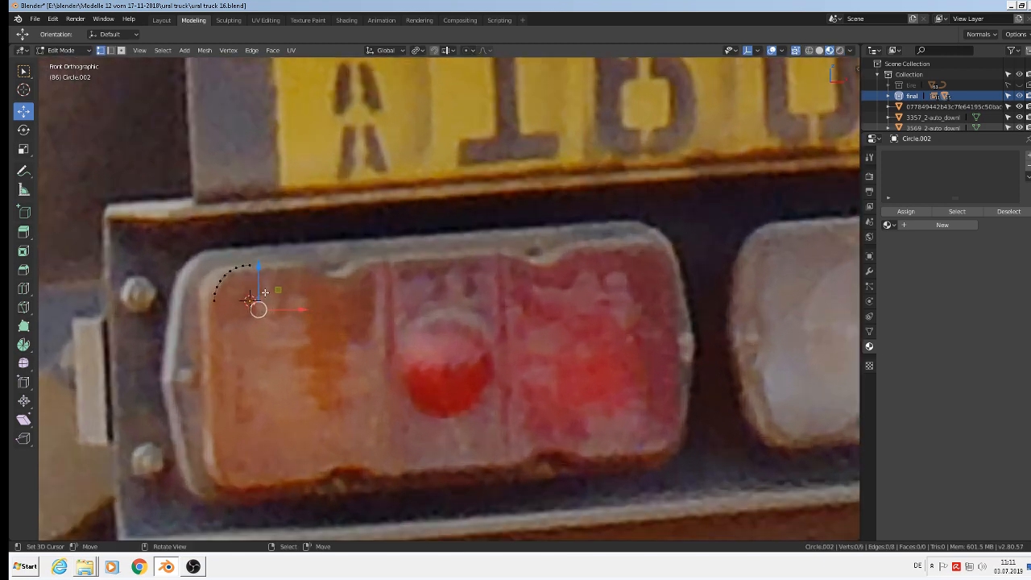
{"action": "scroll", "coordinate": [261, 299], "scroll_direction": "down", "scroll_amount": 4}
Step: Duplicate the corner arc, move the copy about 0.0706 m along X, and rotate it 180° about Z
{"action": "key", "text": "Tab"}
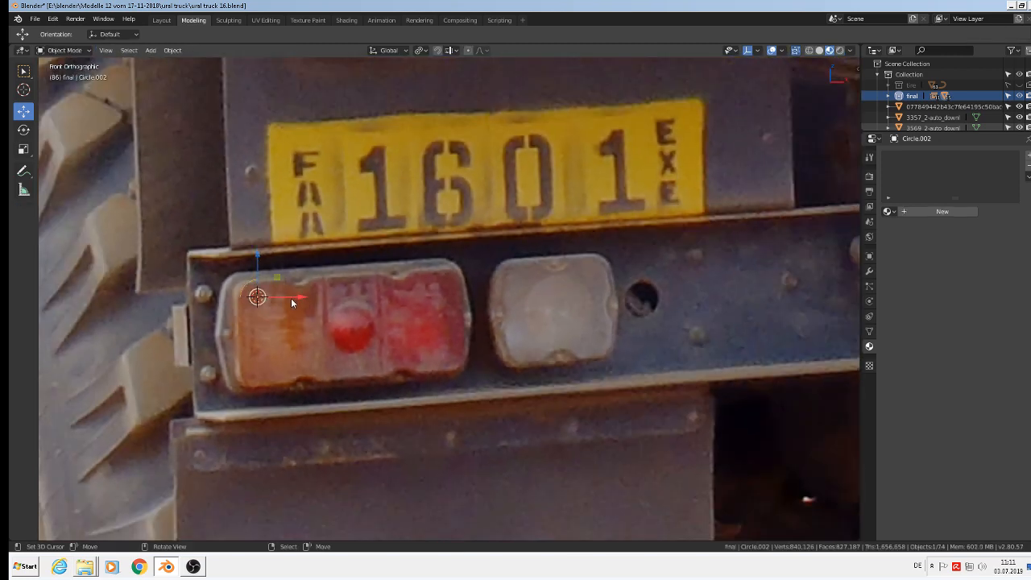
{"action": "key", "text": "Tab"}
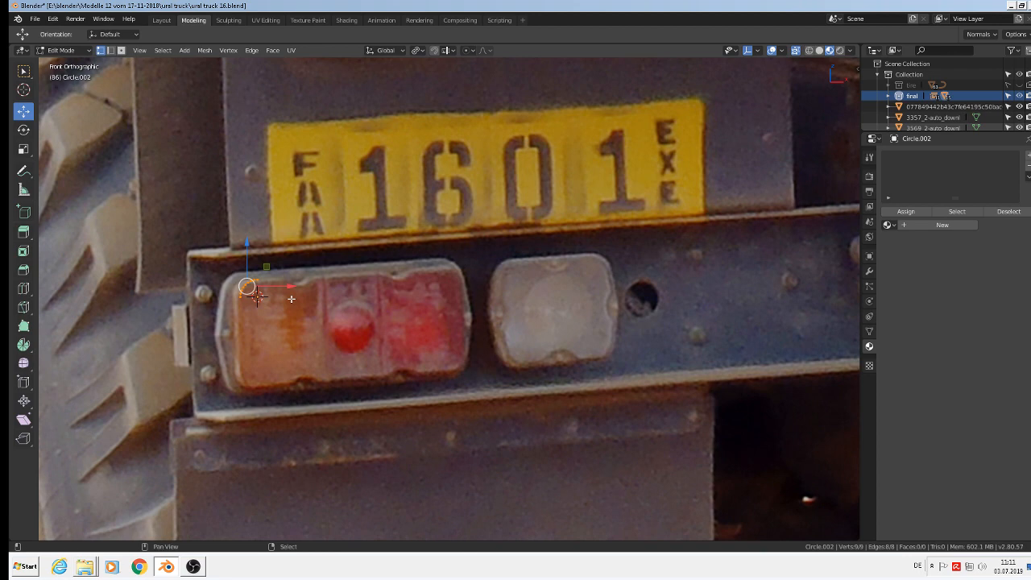
{"action": "key", "text": "shift+d"}
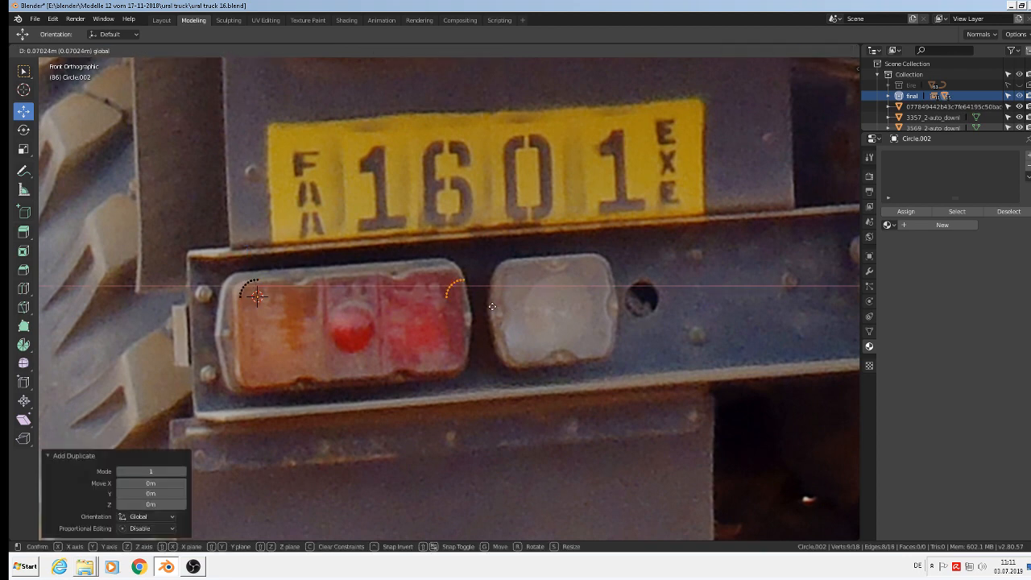
{"action": "left_click", "coordinate": [492, 306]}
{"action": "key", "text": "r"}
{"action": "key", "text": "z"}
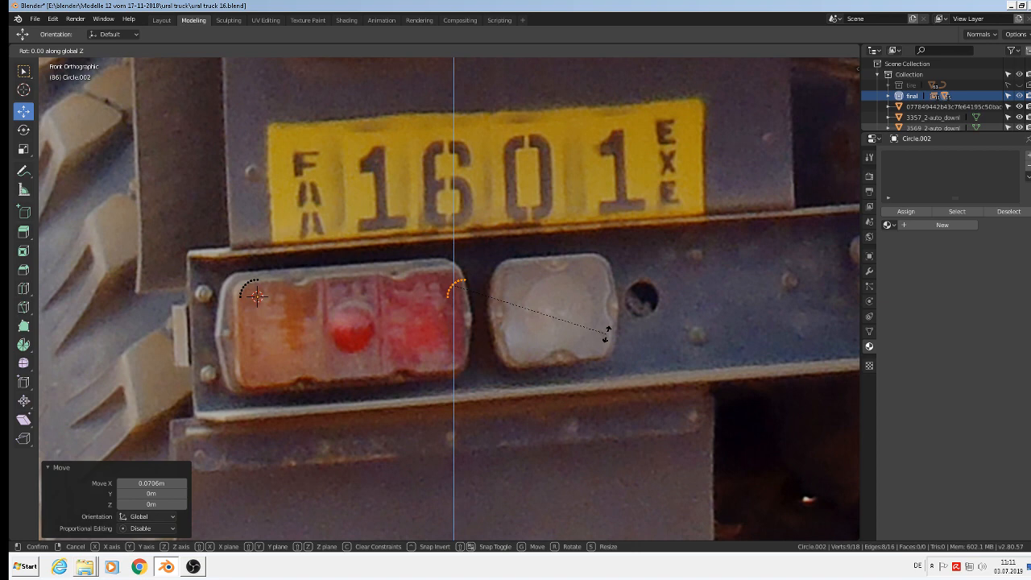
{"action": "type", "text": "180"}
{"action": "key", "text": "Return"}
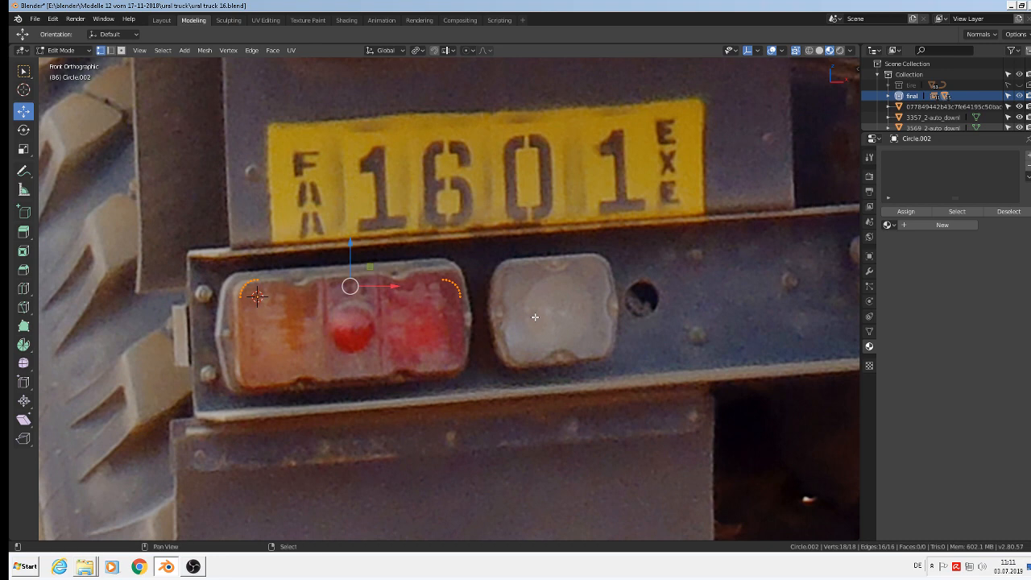
Step: Duplicate both upper arcs, move them about -0.0294 m along Z, rotate them 180° about X, and lower them about 0.0033 m more
{"action": "key", "text": "shift+d"}
{"action": "key", "text": "Escape"}
{"action": "key", "text": "g"}
{"action": "key", "text": "z"}
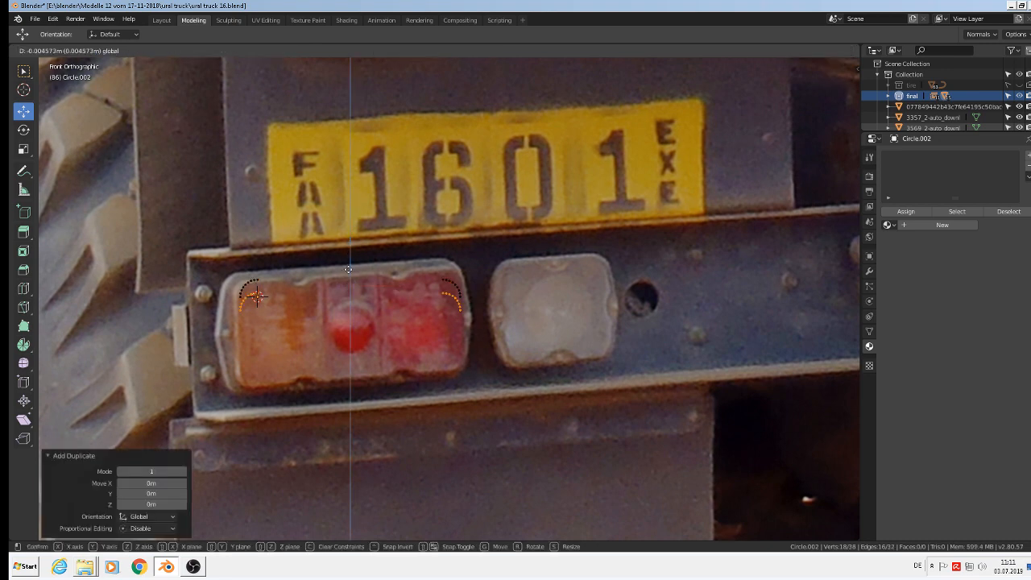
{"action": "left_click", "coordinate": [604, 396]}
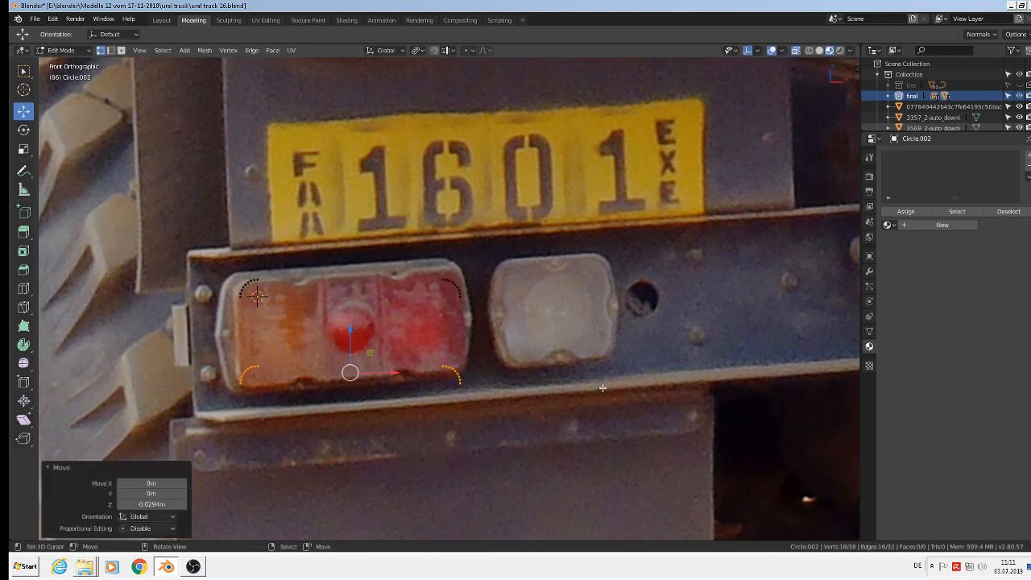
{"action": "type", "text": "rx180"}
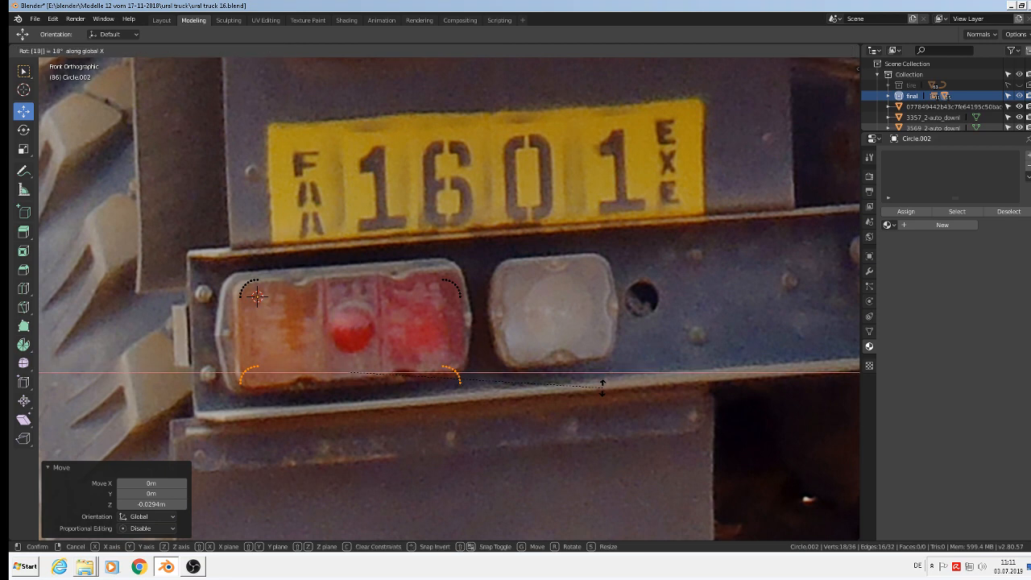
{"action": "key", "text": "Return"}
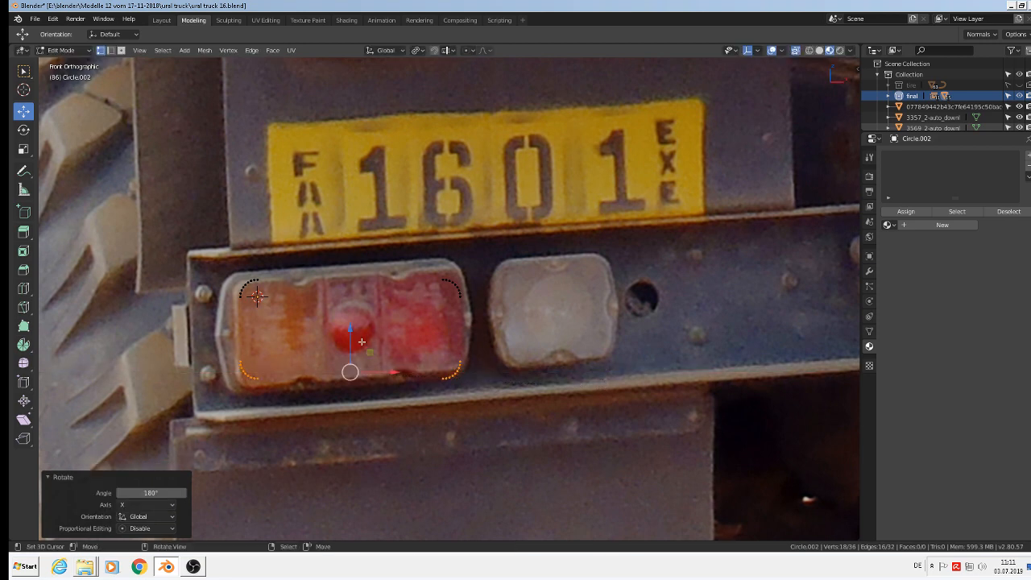
{"action": "key", "text": "g"}
{"action": "key", "text": "z"}
{"action": "left_click", "coordinate": [343, 314]}
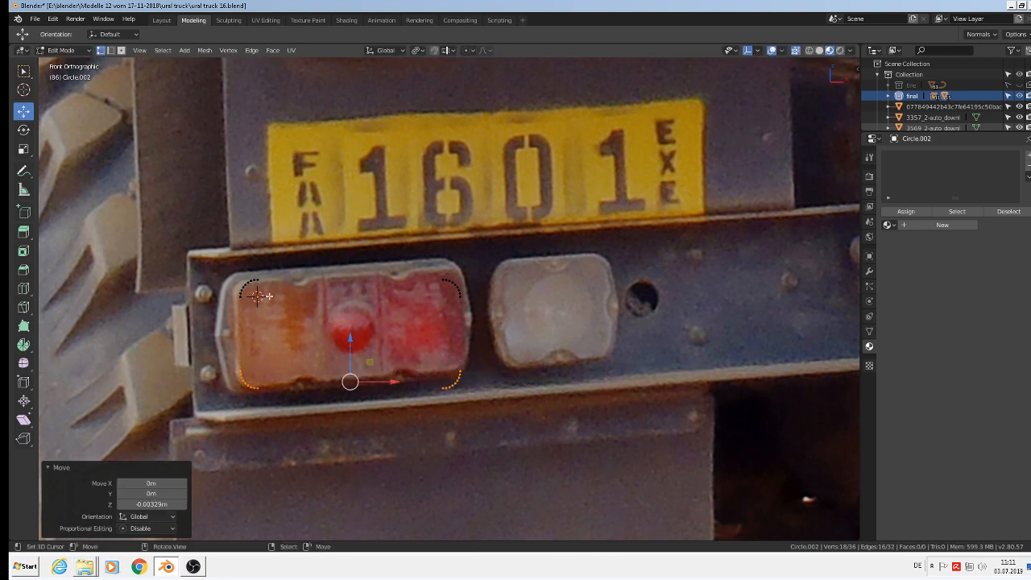
Step: Join the corner arcs with straight edges along the left side and the top of the tail-light outline
{"action": "left_click", "coordinate": [244, 296]}
{"action": "left_click", "coordinate": [242, 368], "text": "shift"}
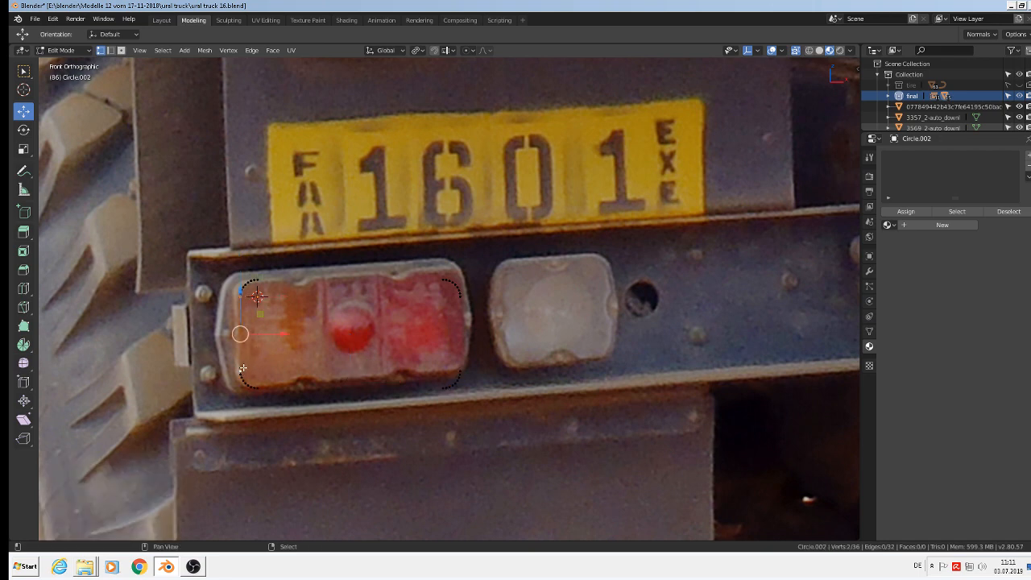
{"action": "key", "text": "f"}
{"action": "left_click", "coordinate": [262, 282]}
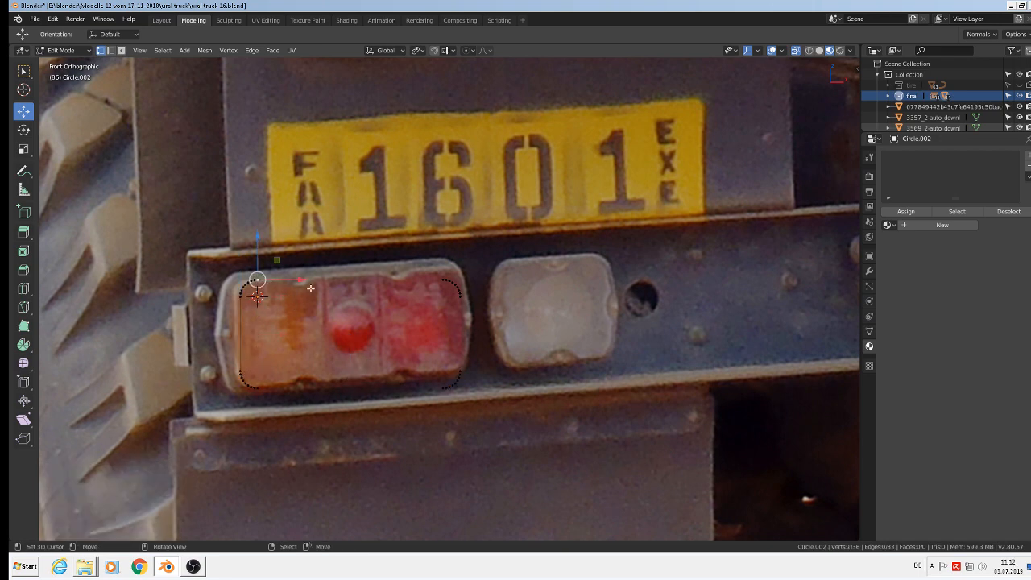
{"action": "left_click", "coordinate": [443, 282], "text": "shift"}
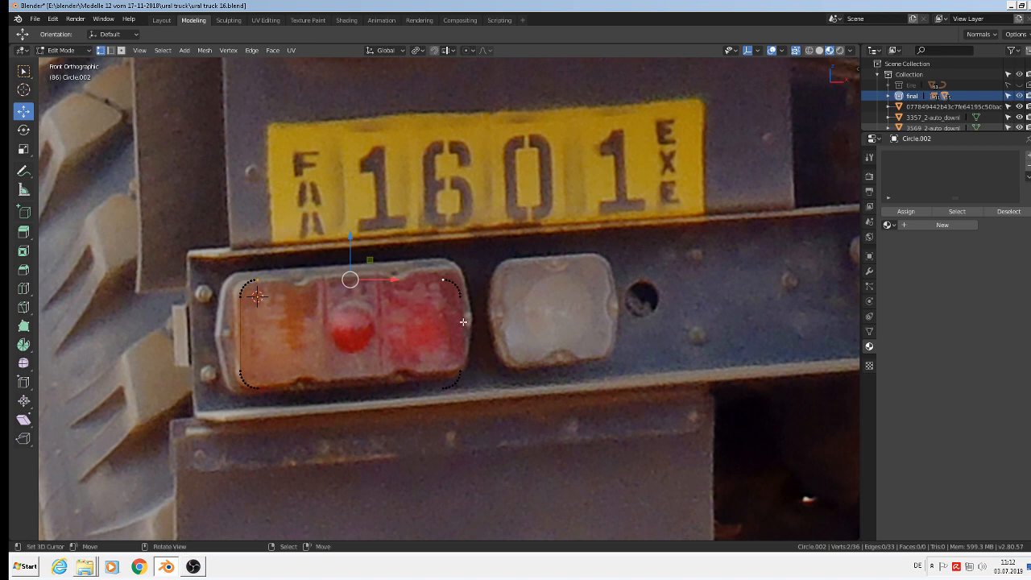
{"action": "key", "text": "g"}
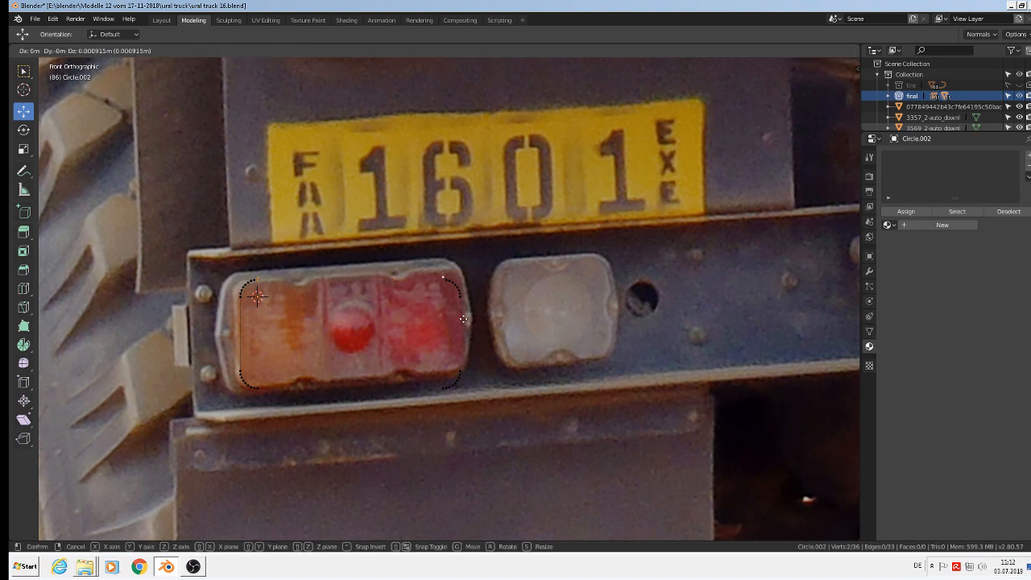
{"action": "right_click", "coordinate": [462, 320]}
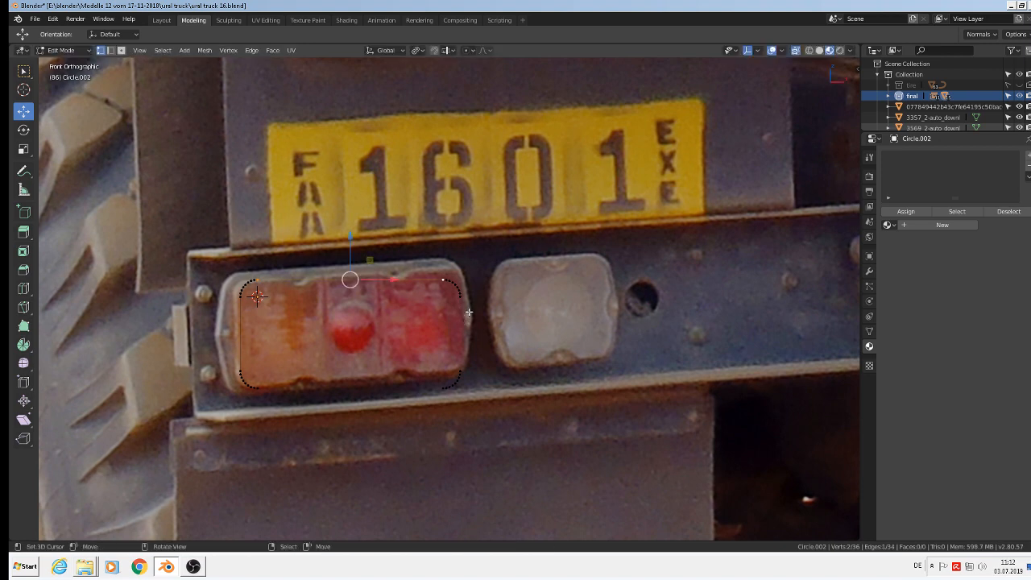
Step: Close the tail-light outline with straight edges on its right side and bottom, and return to Object Mode
{"action": "right_click", "coordinate": [468, 312]}
{"action": "right_click", "coordinate": [467, 363], "text": "shift"}
{"action": "key", "text": "f"}
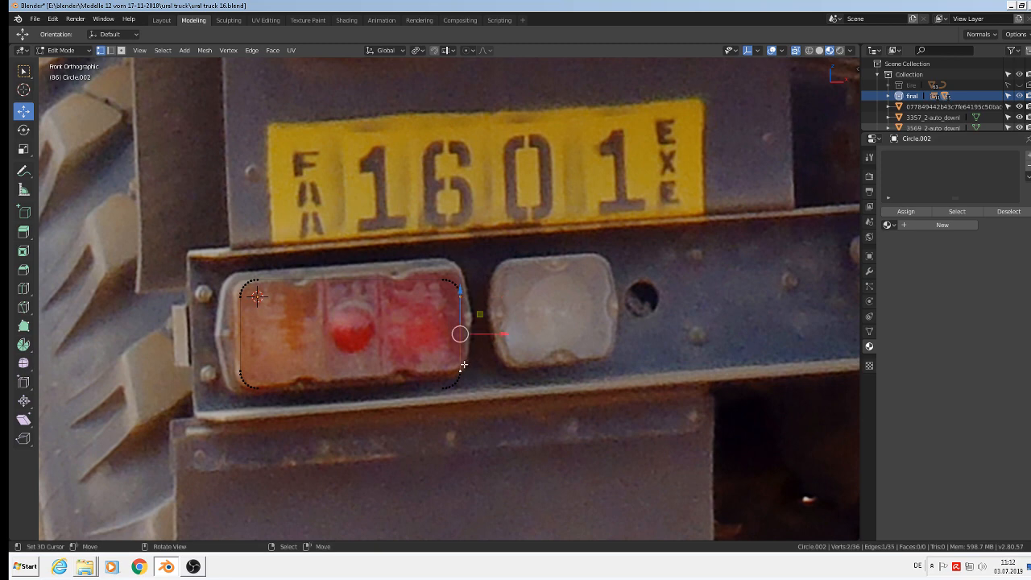
{"action": "right_click", "coordinate": [439, 387]}
{"action": "right_click", "coordinate": [309, 391], "text": "shift"}
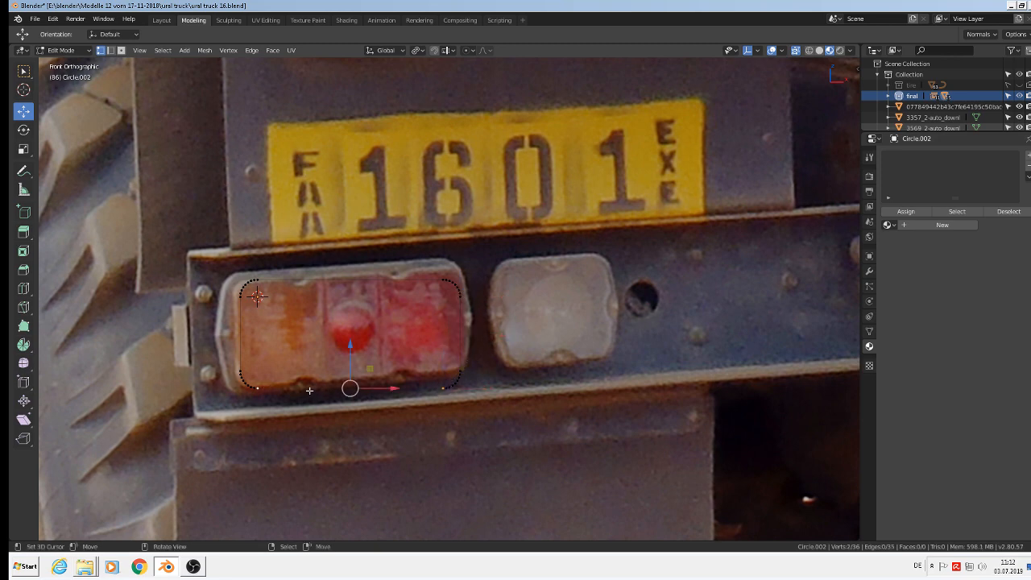
{"action": "key", "text": "f"}
{"action": "key", "text": "Tab"}
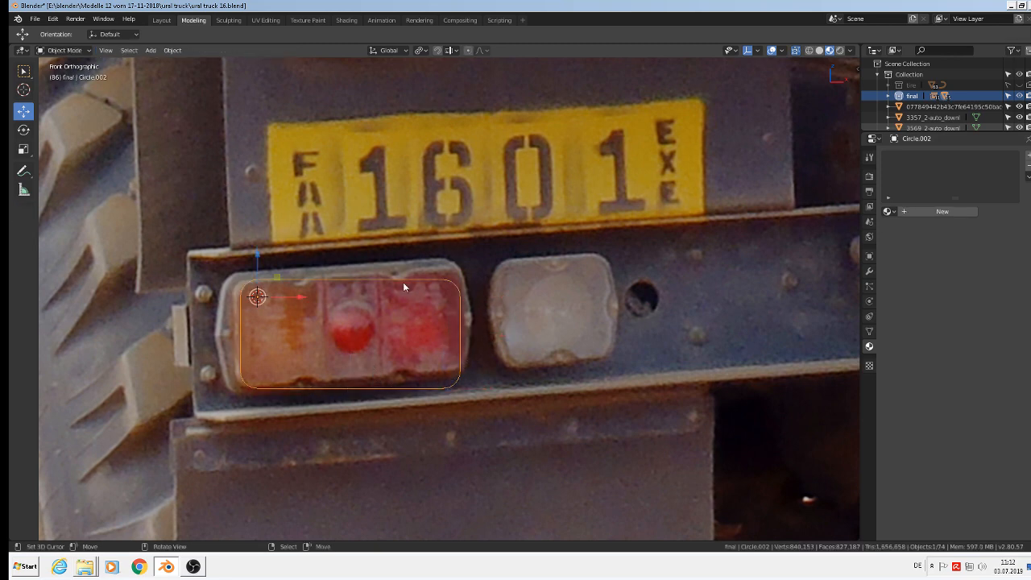
Step: Fill the closed tail-light outline with a face and subdivide its straight top edge twice with one cut each
{"action": "key", "text": "Tab"}
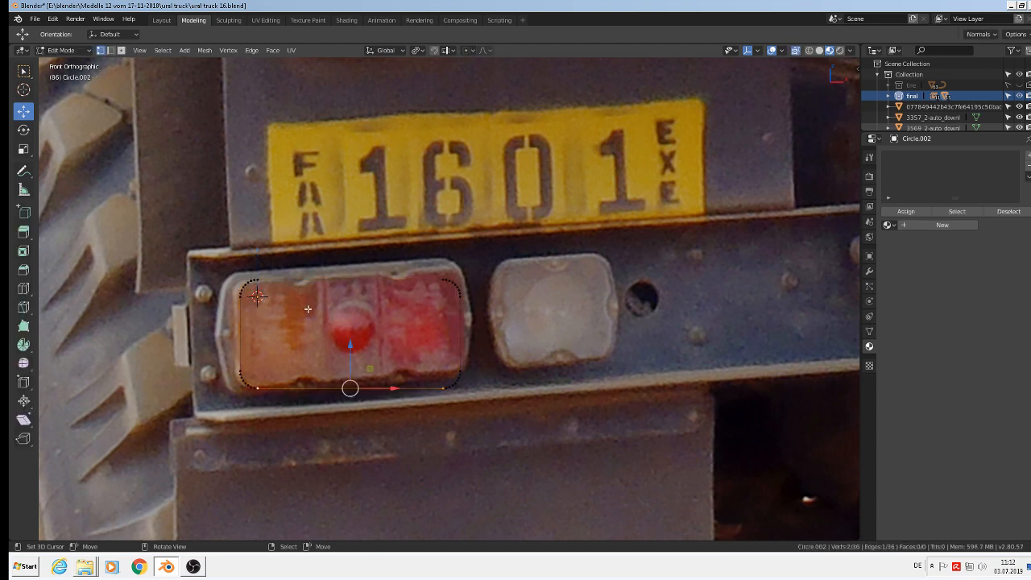
{"action": "key", "text": "a"}
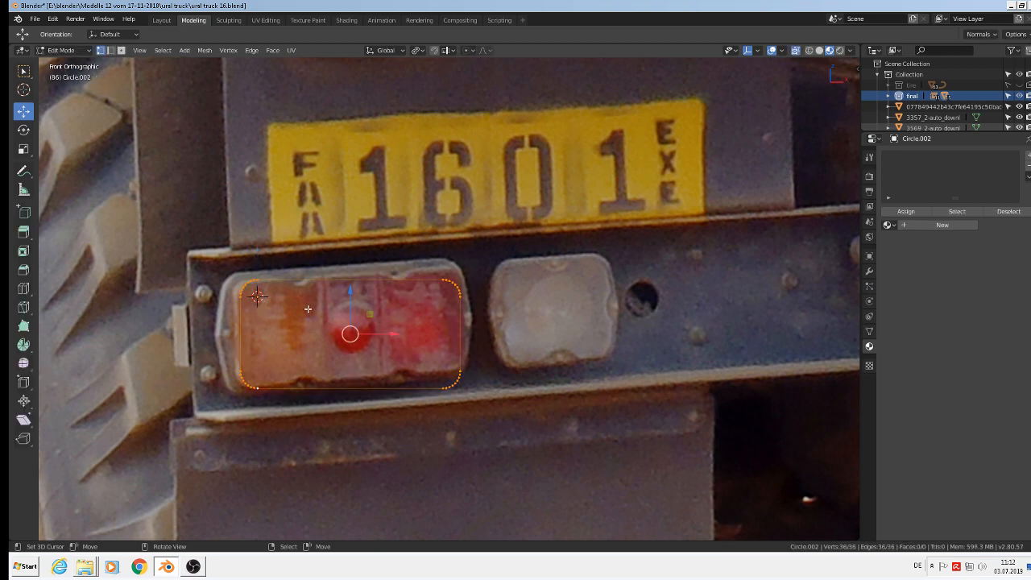
{"action": "key", "text": "f"}
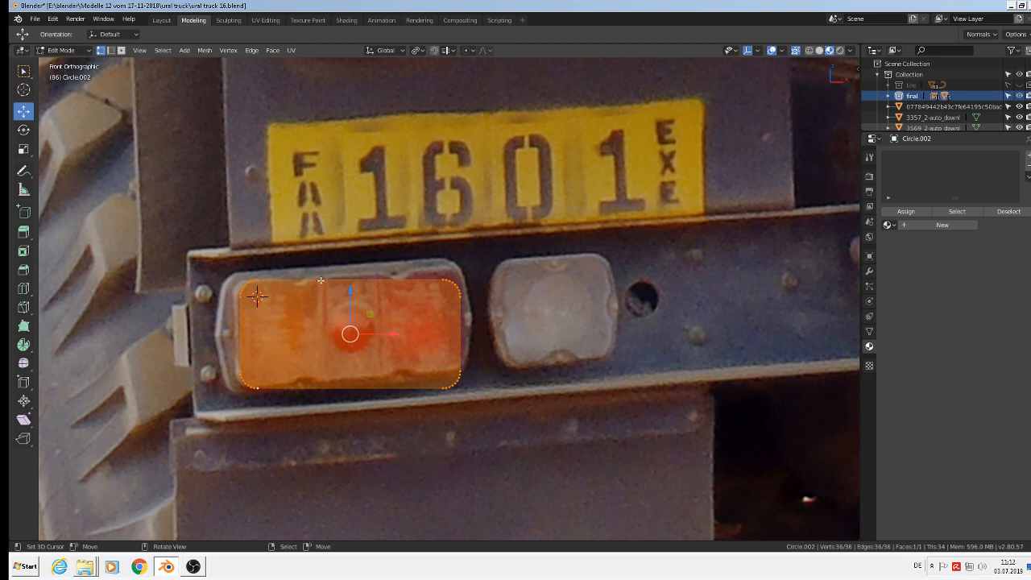
{"action": "left_click", "coordinate": [119, 49]}
{"action": "left_click", "coordinate": [340, 276]}
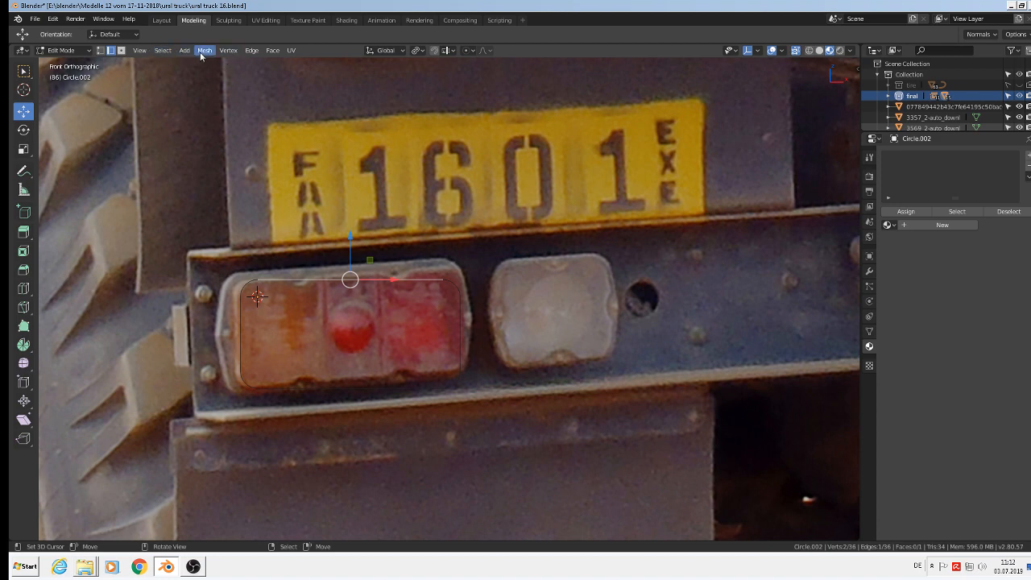
{"action": "left_click", "coordinate": [250, 50]}
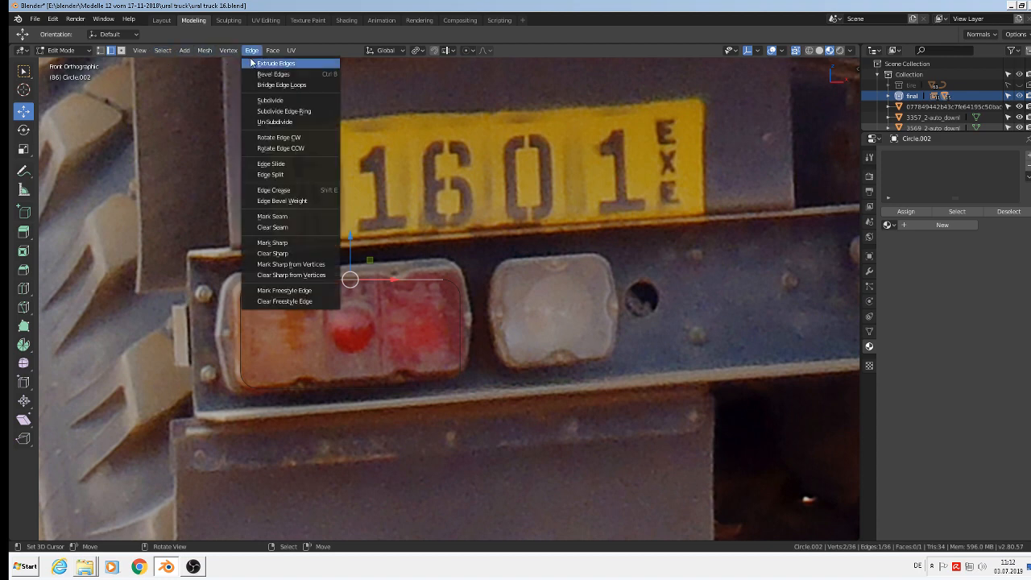
{"action": "left_click", "coordinate": [270, 100]}
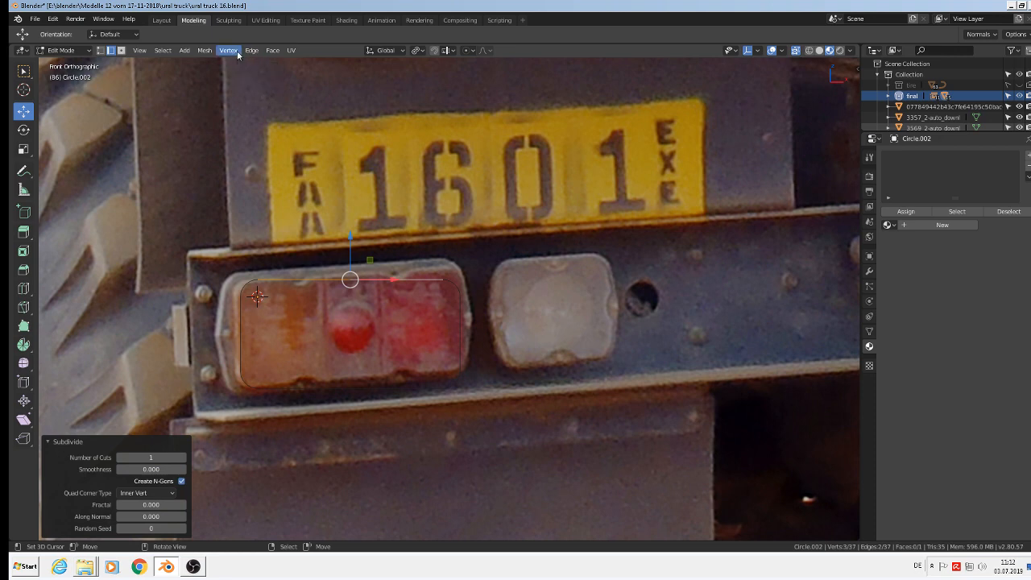
{"action": "left_click", "coordinate": [250, 51]}
{"action": "left_click", "coordinate": [278, 102]}
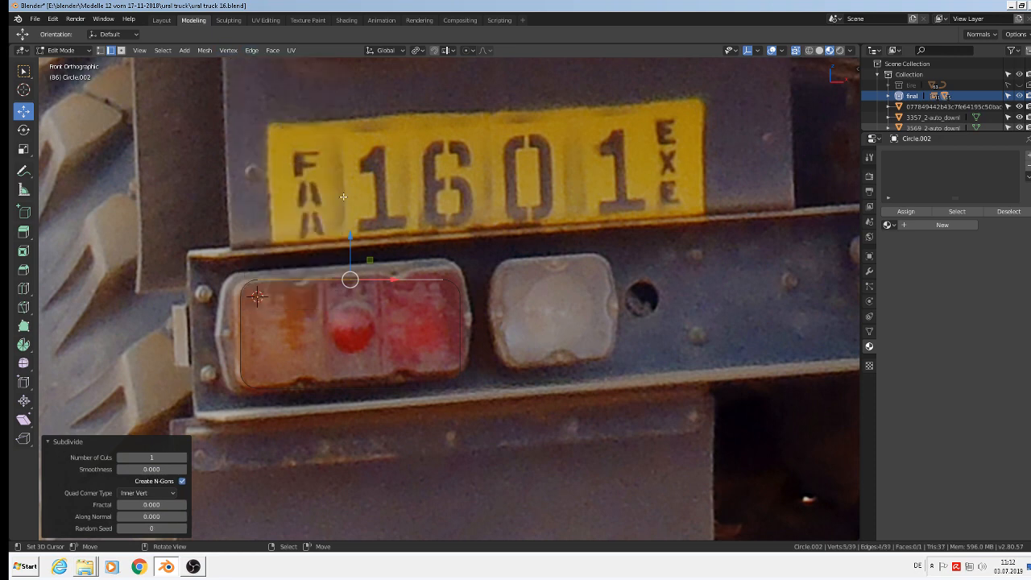
{"action": "left_click", "coordinate": [100, 50], "text": "shift"}
{"action": "scroll", "coordinate": [363, 314], "scroll_direction": "up", "scroll_amount": 1}
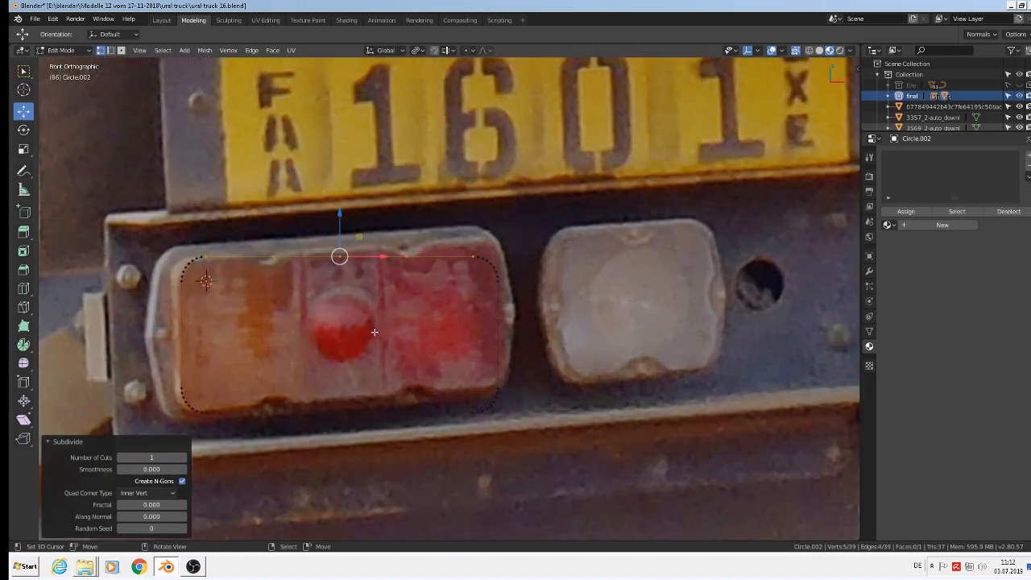
{"action": "scroll", "coordinate": [370, 318], "scroll_direction": "up", "scroll_amount": 2}
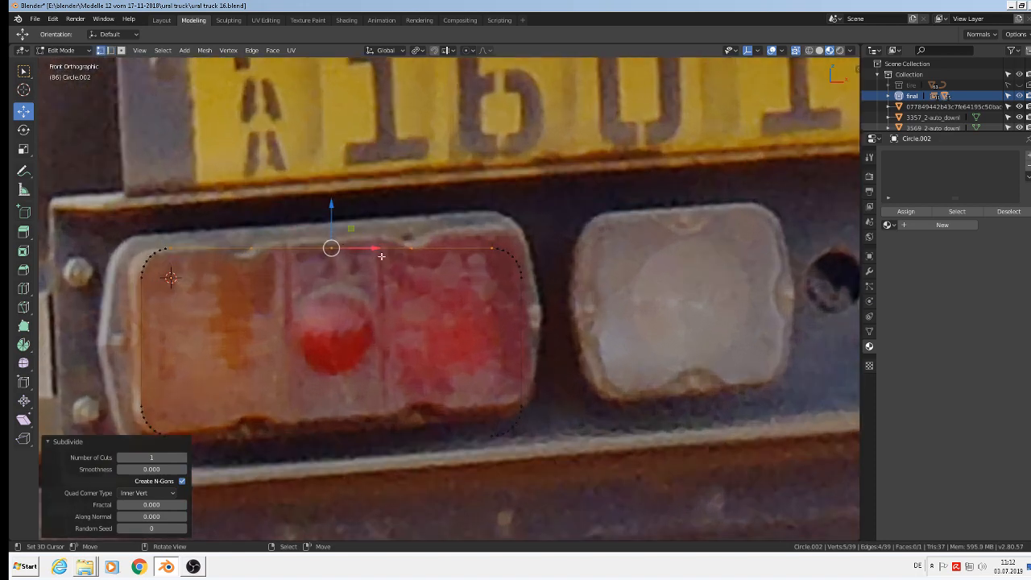
{"action": "scroll", "coordinate": [319, 419], "scroll_direction": "down", "scroll_amount": 2}
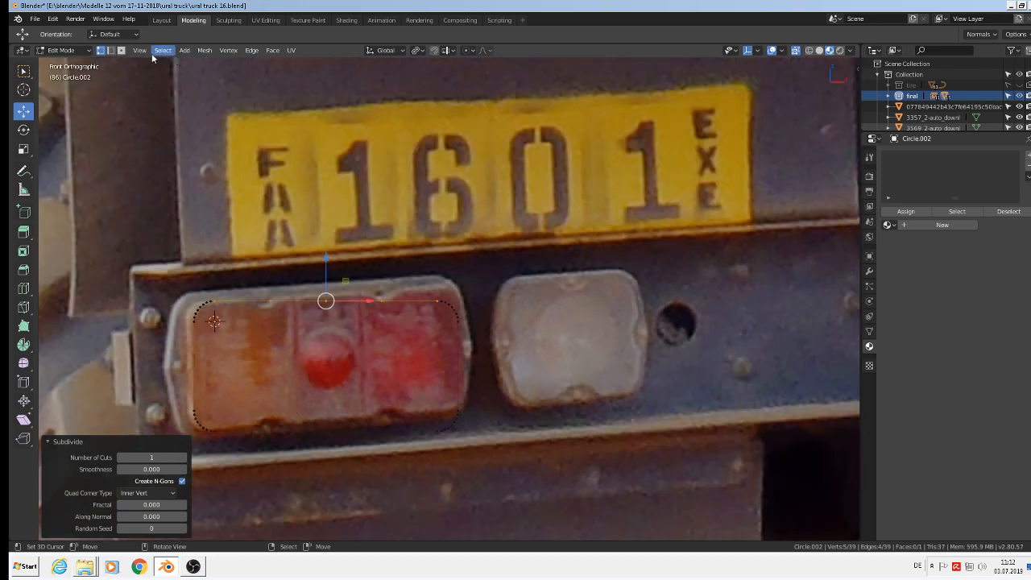
Step: Subdivide the straight bottom edge of the tail-light outline twice with one cut each
{"action": "left_click", "coordinate": [110, 50]}
{"action": "left_click", "coordinate": [321, 431]}
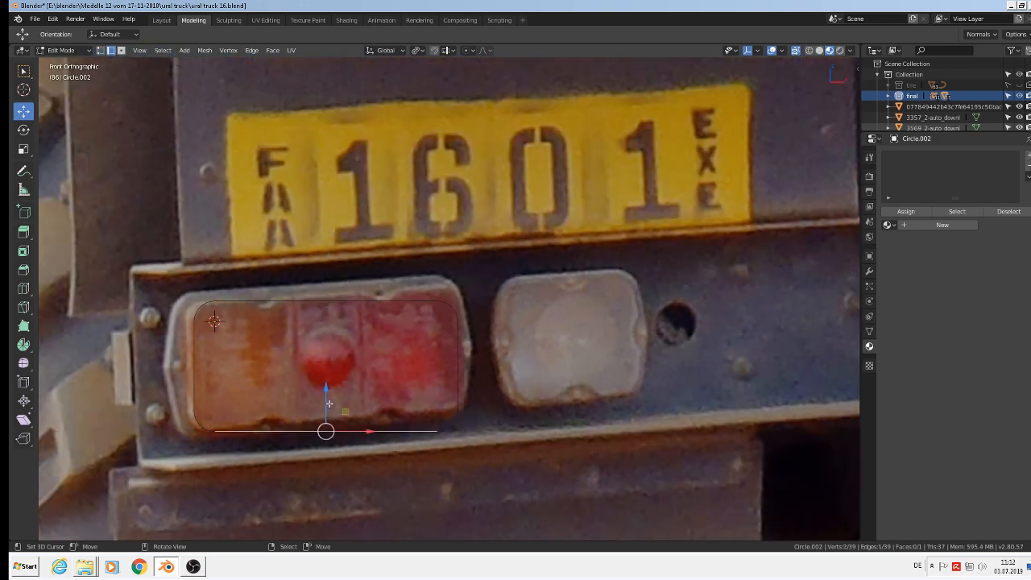
{"action": "left_click", "coordinate": [251, 50]}
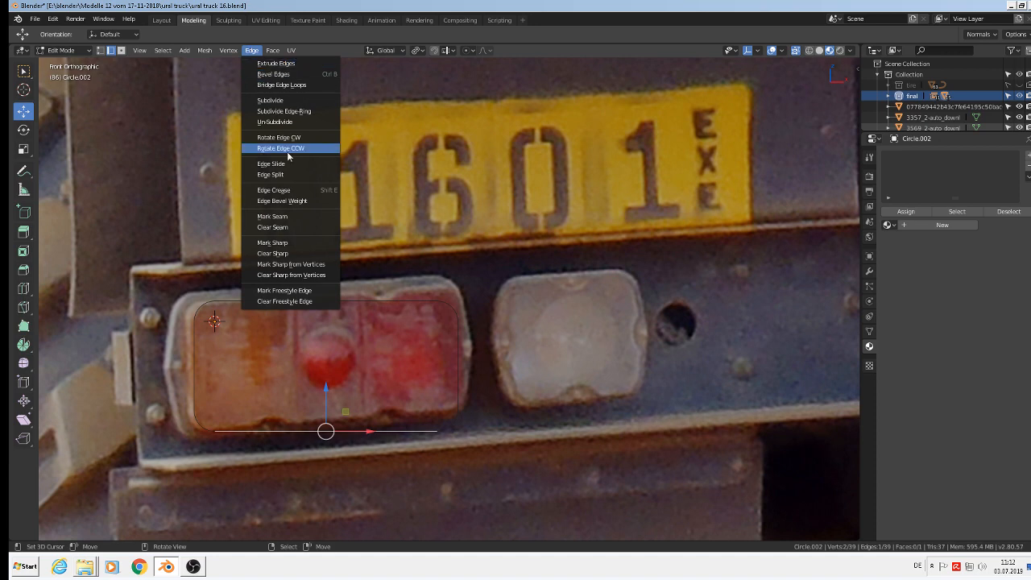
{"action": "left_click", "coordinate": [292, 101]}
{"action": "left_click", "coordinate": [251, 50]}
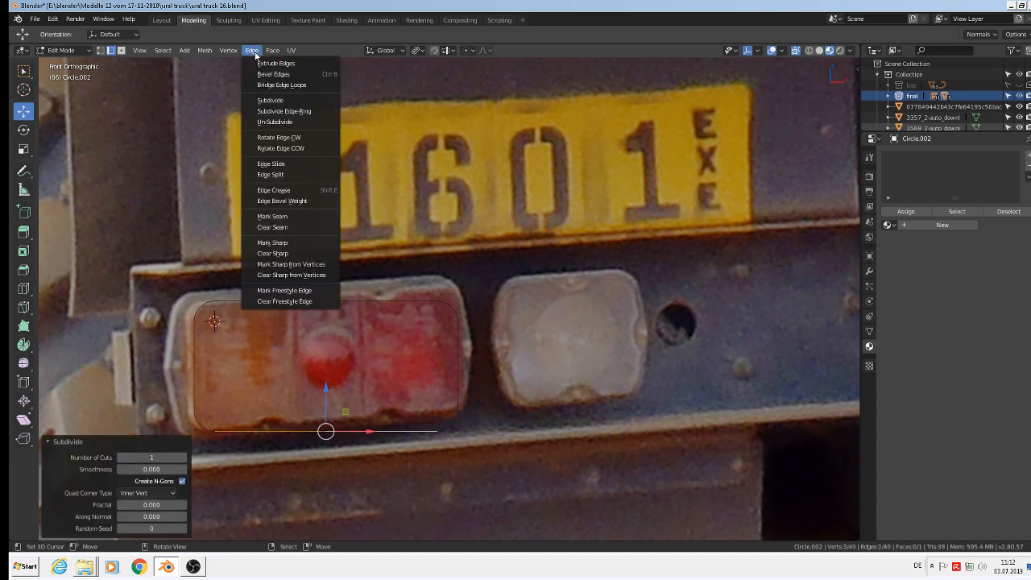
{"action": "left_click", "coordinate": [292, 101]}
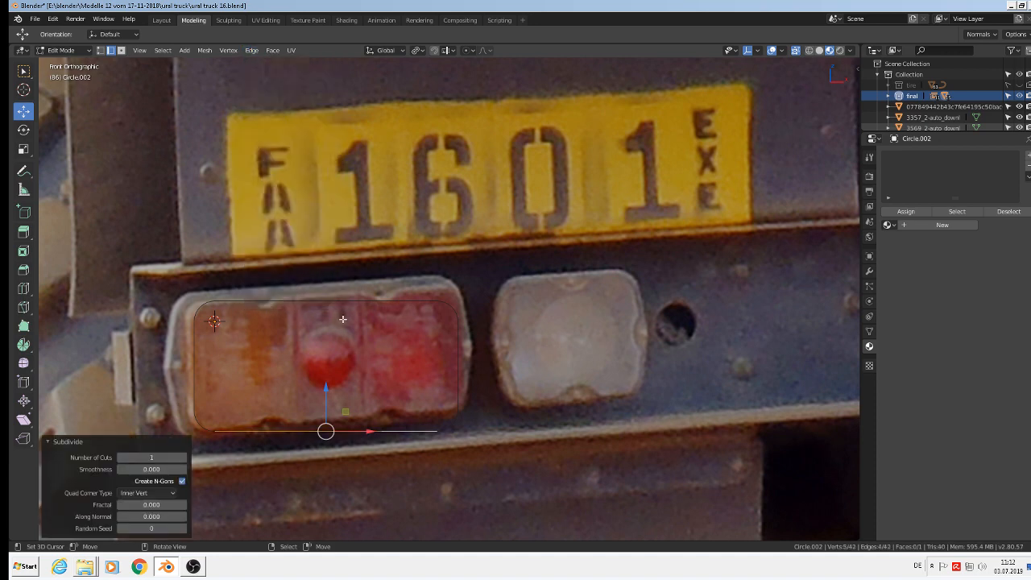
{"action": "left_click", "coordinate": [100, 50]}
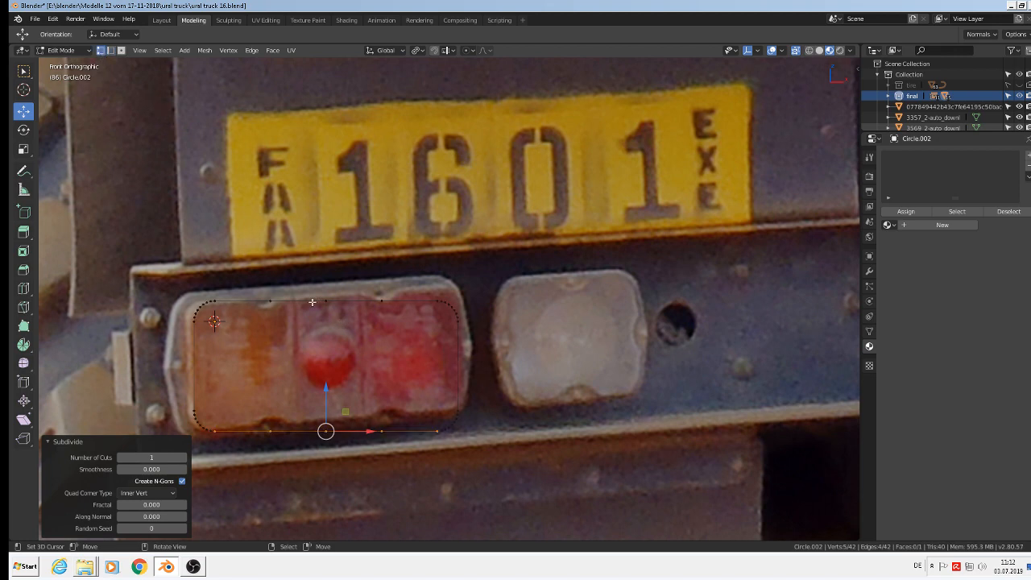
Step: Connect the left and right quarter-point vertices on the top and bottom edges with two vertical divider edges
{"action": "left_click", "coordinate": [270, 302]}
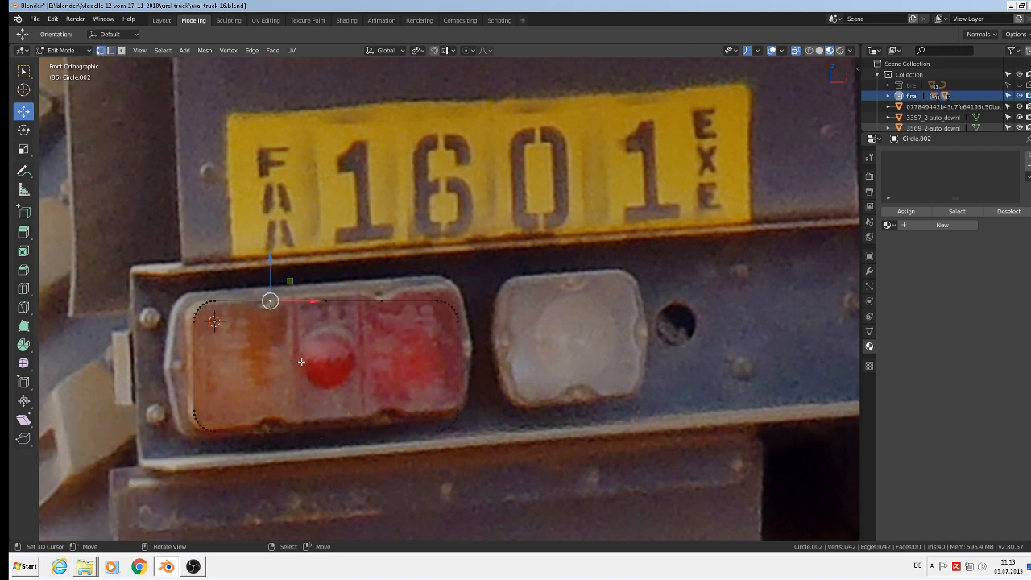
{"action": "left_click", "coordinate": [270, 431], "text": "shift"}
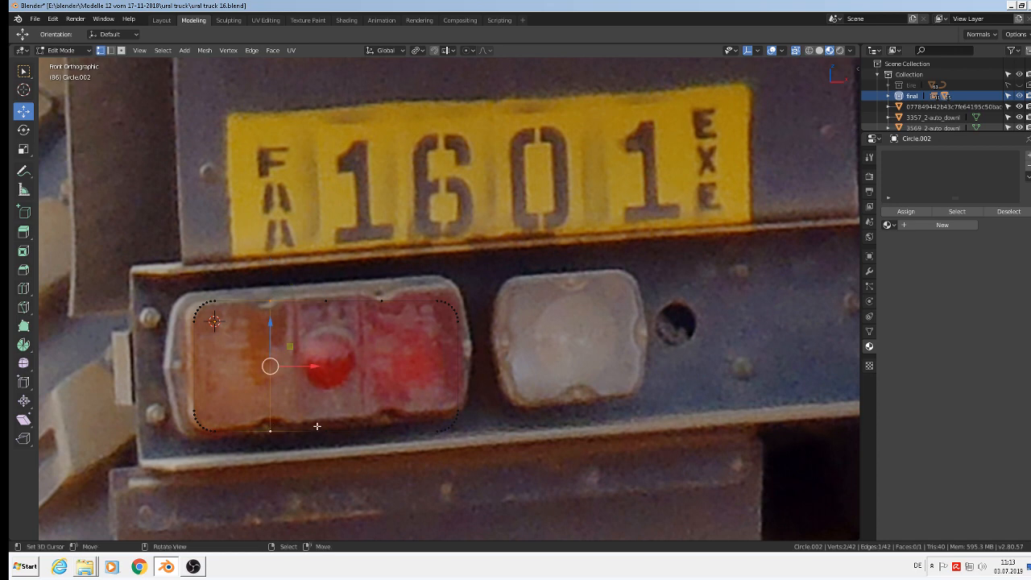
{"action": "left_click", "coordinate": [380, 300]}
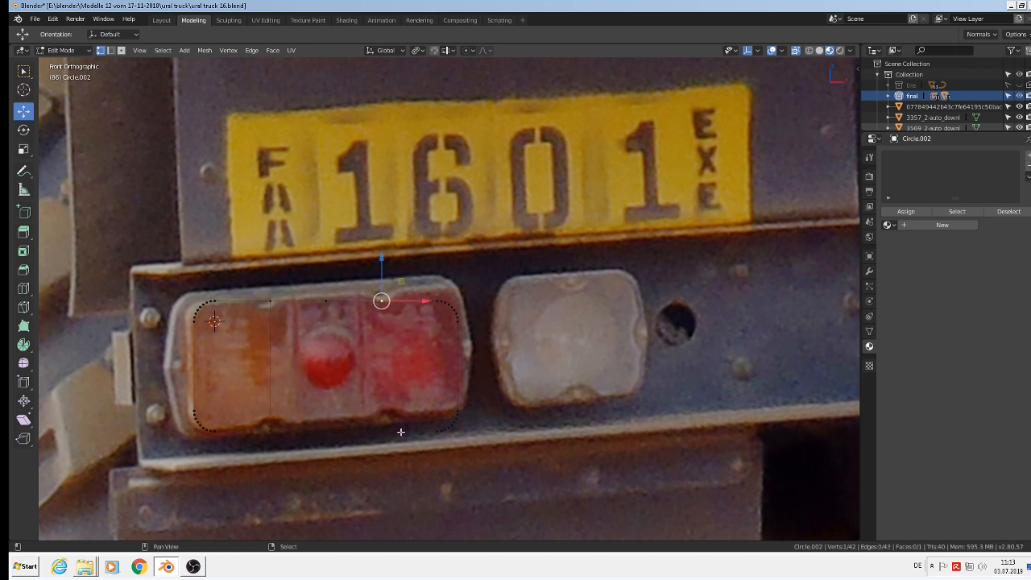
{"action": "left_click", "coordinate": [391, 430], "text": "shift"}
{"action": "key", "text": "f"}
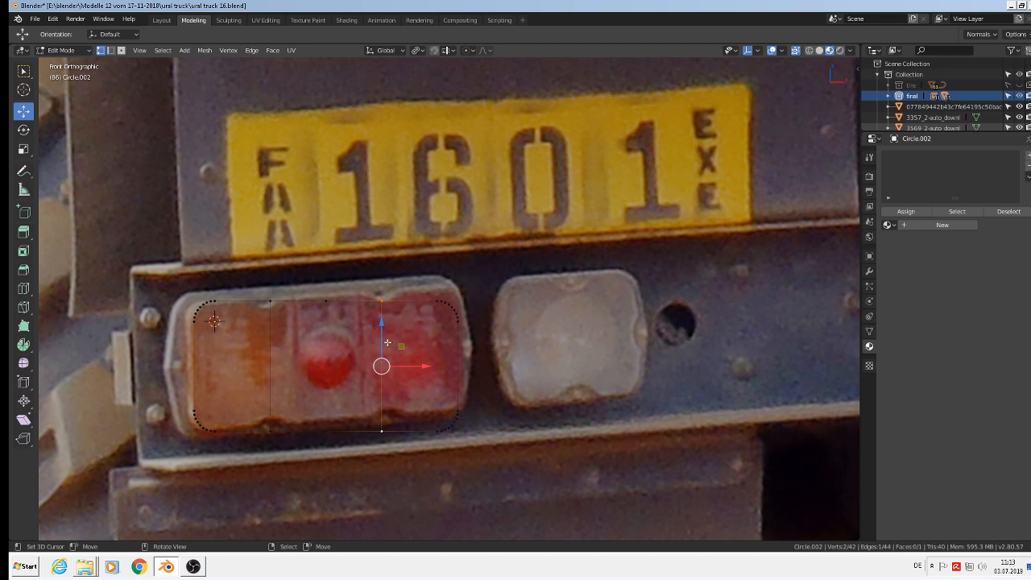
Step: Shift the right divider edge slightly toward the centre and move the left divider about 0.0017 m along X
{"action": "left_click_drag", "start_coordinate": [418, 370], "coordinate": [412, 369]}
{"action": "right_click", "coordinate": [274, 349], "text": "alt"}
{"action": "left_click_drag", "start_coordinate": [314, 367], "coordinate": [316, 366]}
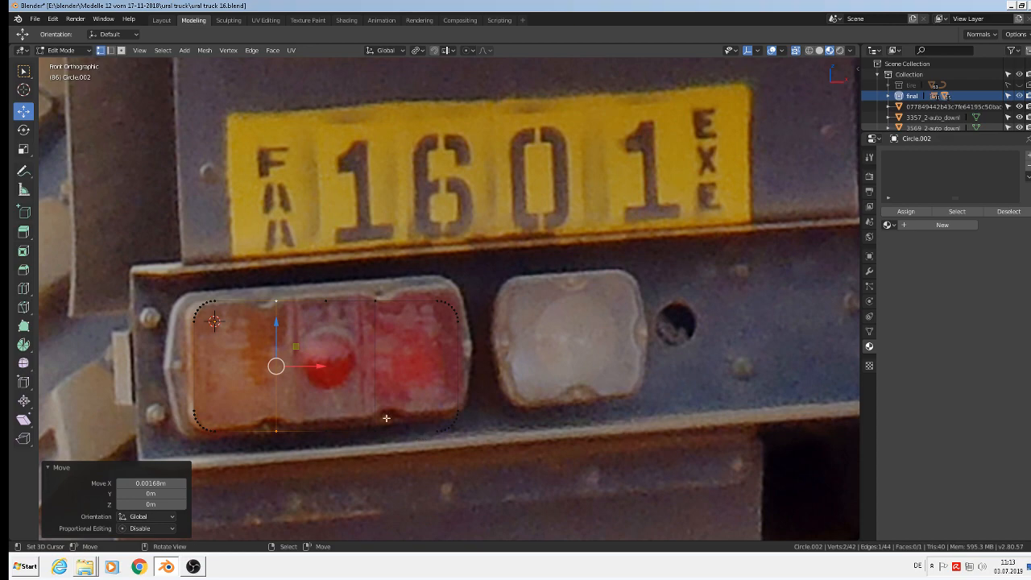
Step: Return to Object Mode and move the tail-light panel about -0.0621 m along Y, in front of the reference photo
{"action": "key", "text": "Tab"}
{"action": "middle_click_drag", "start_coordinate": [340, 412], "coordinate": [387, 426]}
{"action": "scroll", "coordinate": [387, 426], "scroll_direction": "down", "scroll_amount": 4}
{"action": "left_click_drag", "start_coordinate": [292, 381], "coordinate": [360, 418]}
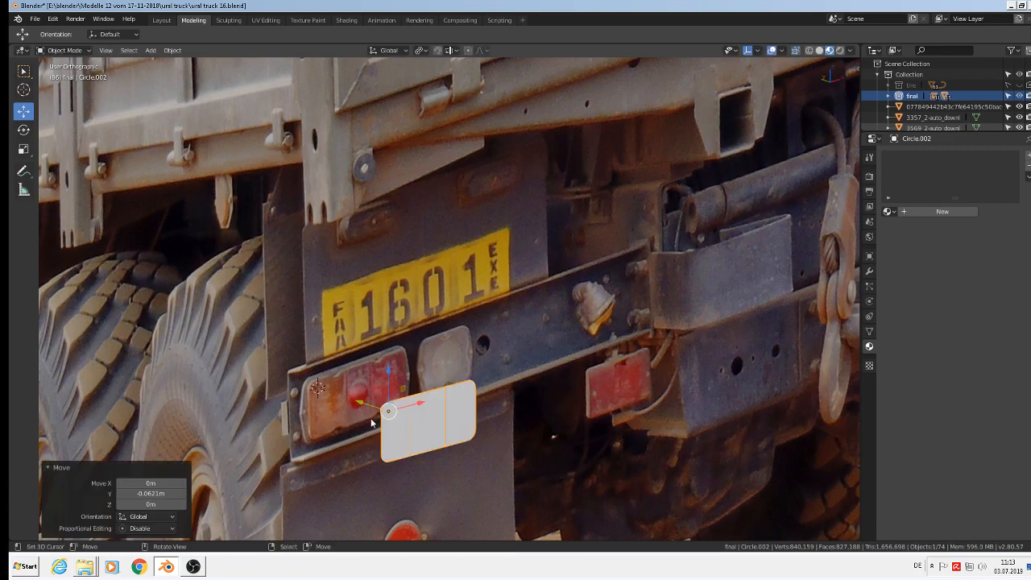
Step: Try to dissolve the two vertical divider edges of the tail-light panel in Edit Mode
{"action": "scroll", "coordinate": [437, 424], "scroll_direction": "up", "scroll_amount": 5}
{"action": "key", "text": "Tab"}
{"action": "scroll", "coordinate": [400, 418], "scroll_direction": "up", "scroll_amount": 1}
{"action": "scroll", "coordinate": [399, 419], "scroll_direction": "up", "scroll_amount": 2}
{"action": "middle_click_drag", "start_coordinate": [399, 419], "coordinate": [416, 279], "text": "shift"}
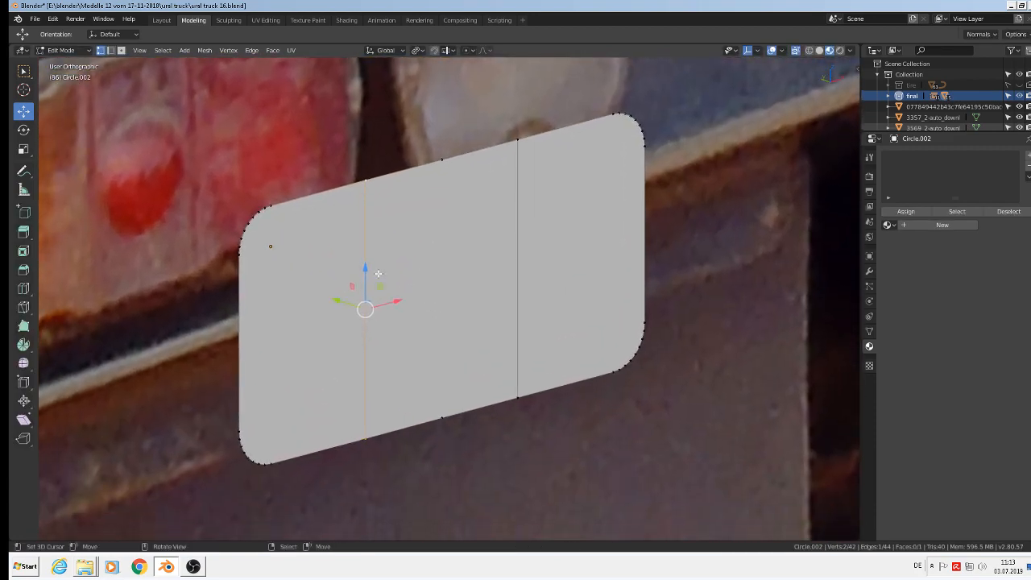
{"action": "left_click", "coordinate": [120, 50]}
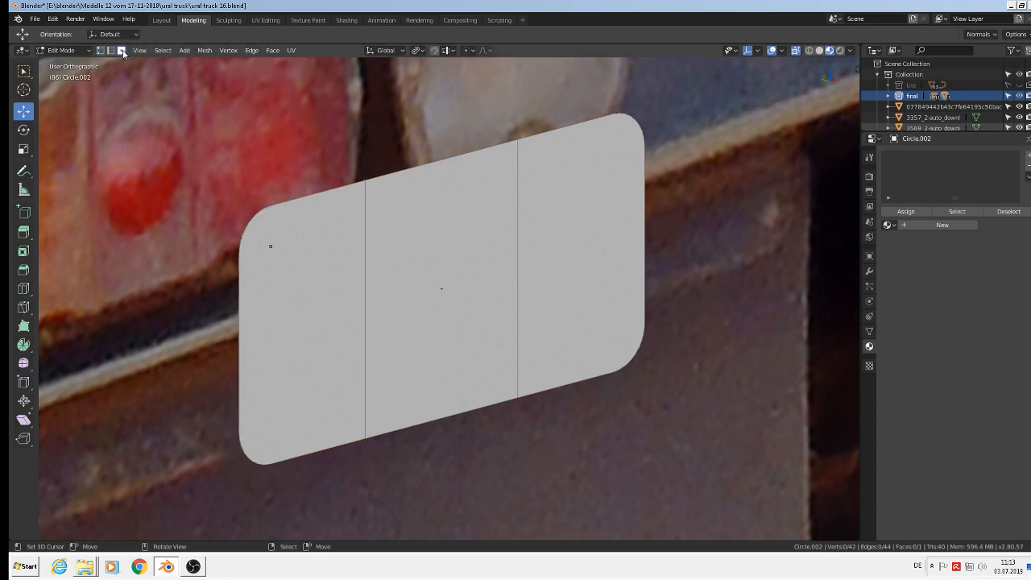
{"action": "left_click", "coordinate": [422, 304]}
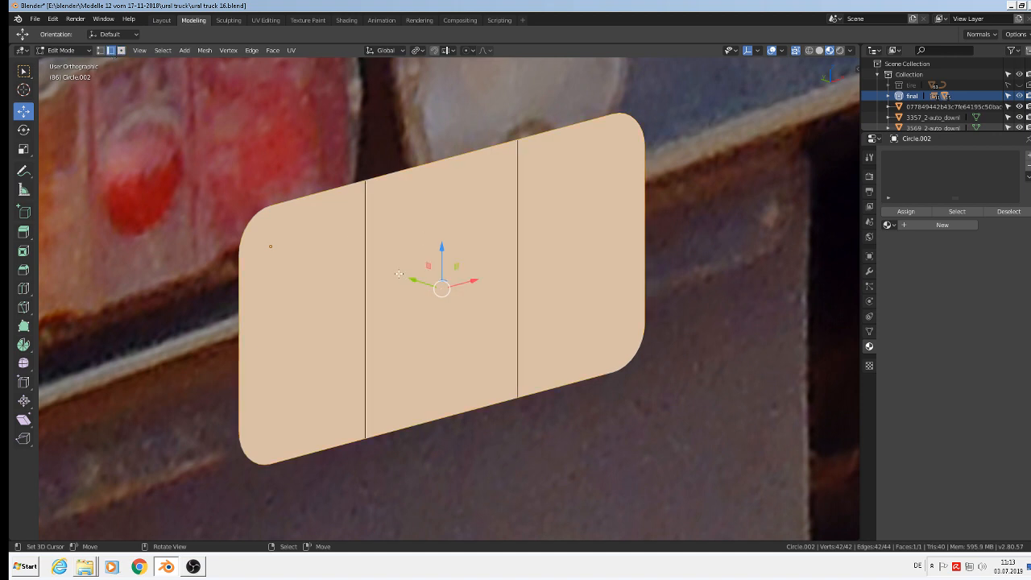
{"action": "left_click", "coordinate": [372, 259]}
{"action": "left_click", "coordinate": [507, 245], "text": "shift"}
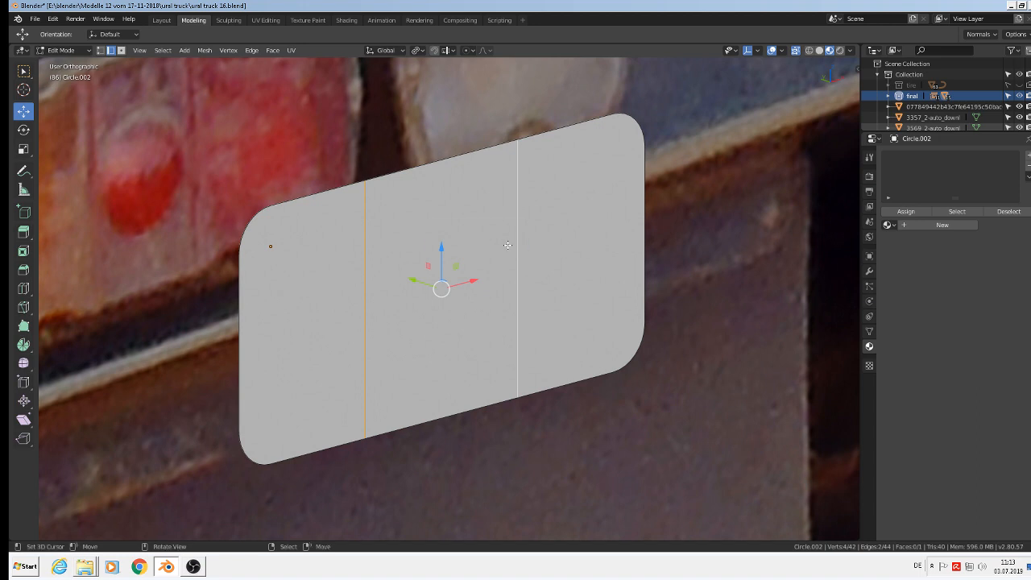
{"action": "key", "text": "x"}
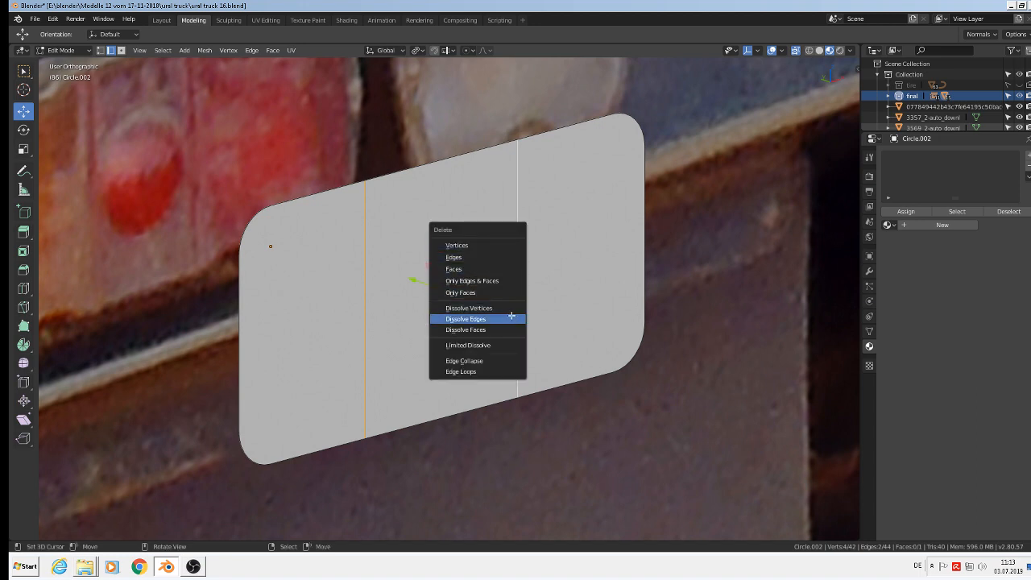
{"action": "left_click", "coordinate": [512, 316]}
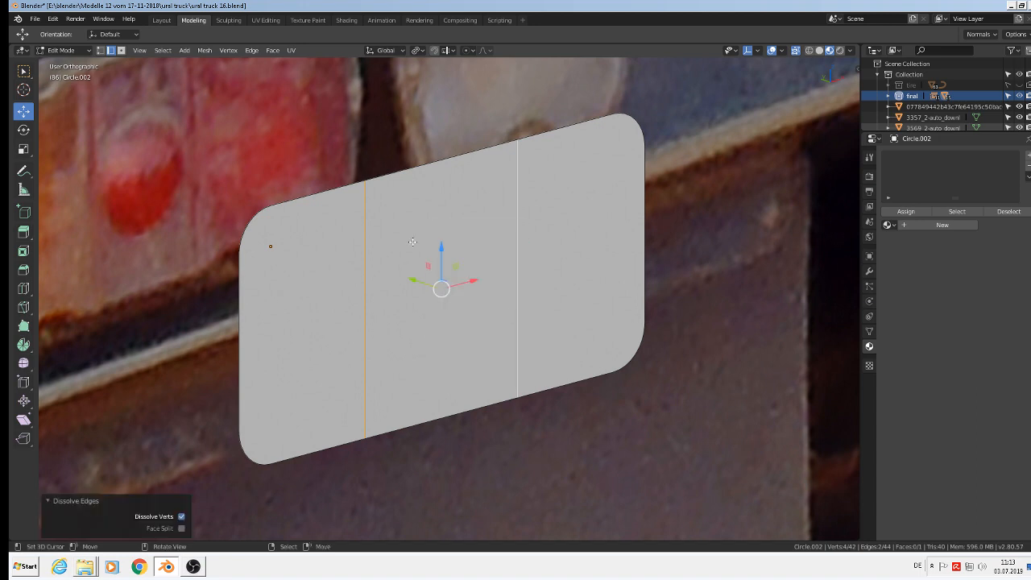
Step: Delete only the face of the tail-light panel, keeping its edges and vertices
{"action": "key", "text": "alt+a"}
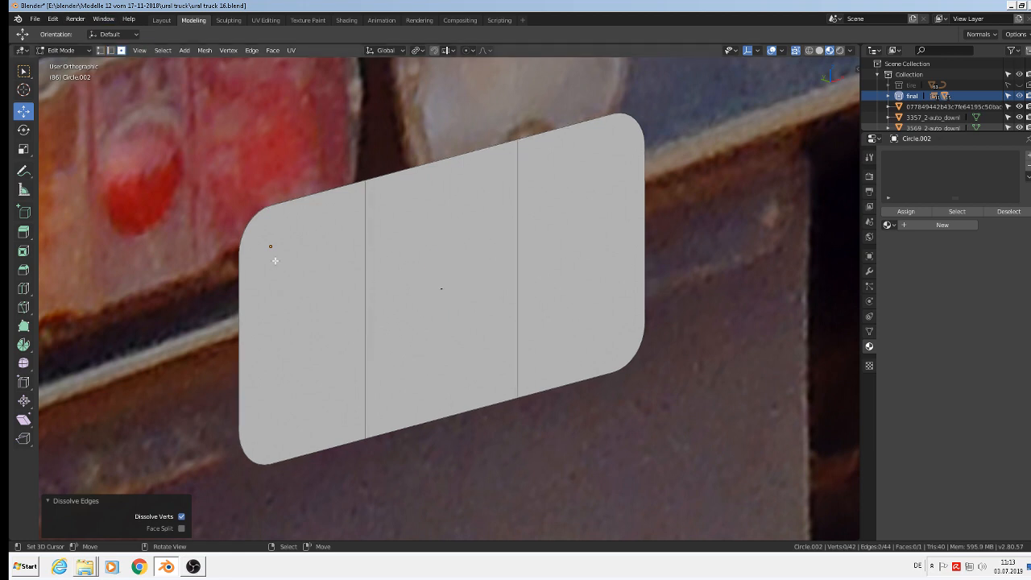
{"action": "key", "text": "a"}
{"action": "key", "text": "x"}
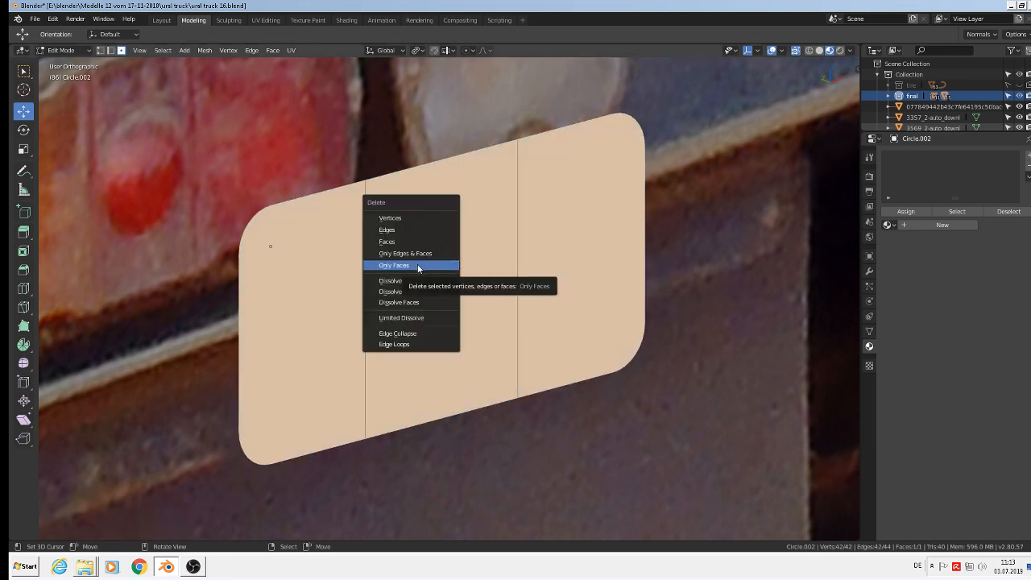
{"action": "left_click", "coordinate": [418, 266]}
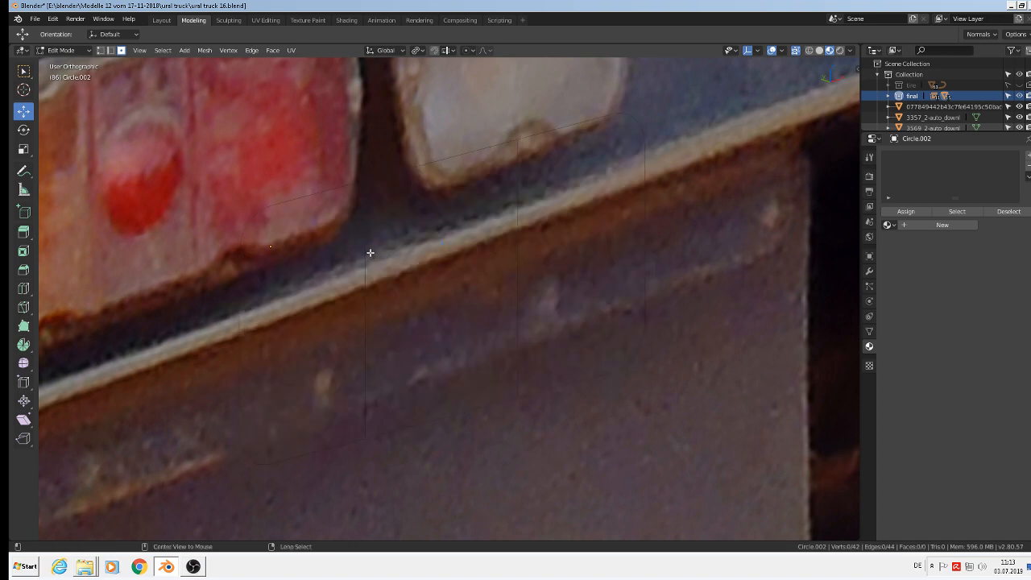
Step: Select the vertices around the left section, including both ends of its divider, and fill them with a face
{"action": "key", "text": "1"}
{"action": "key", "text": "a"}
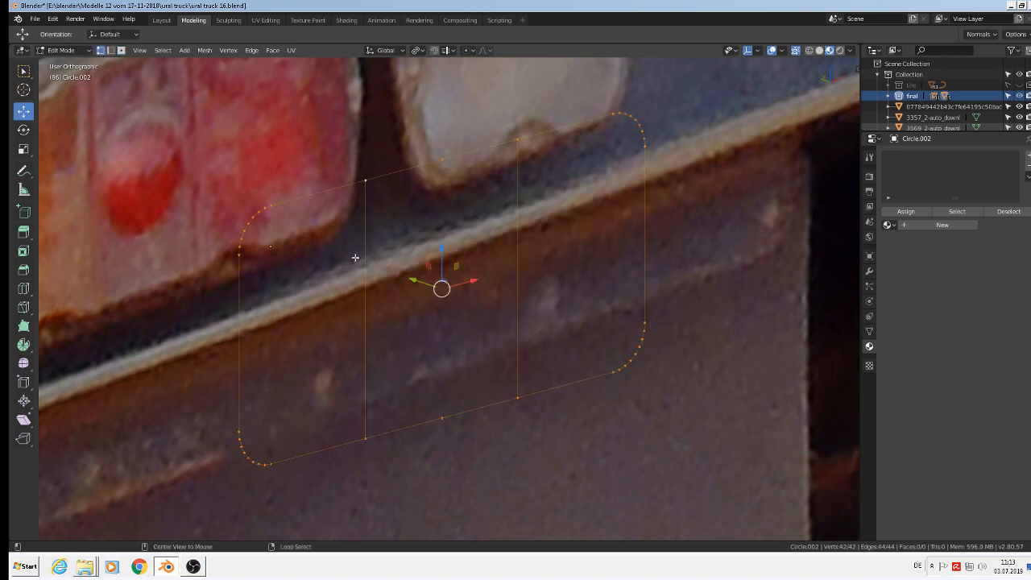
{"action": "left_click", "coordinate": [353, 177]}
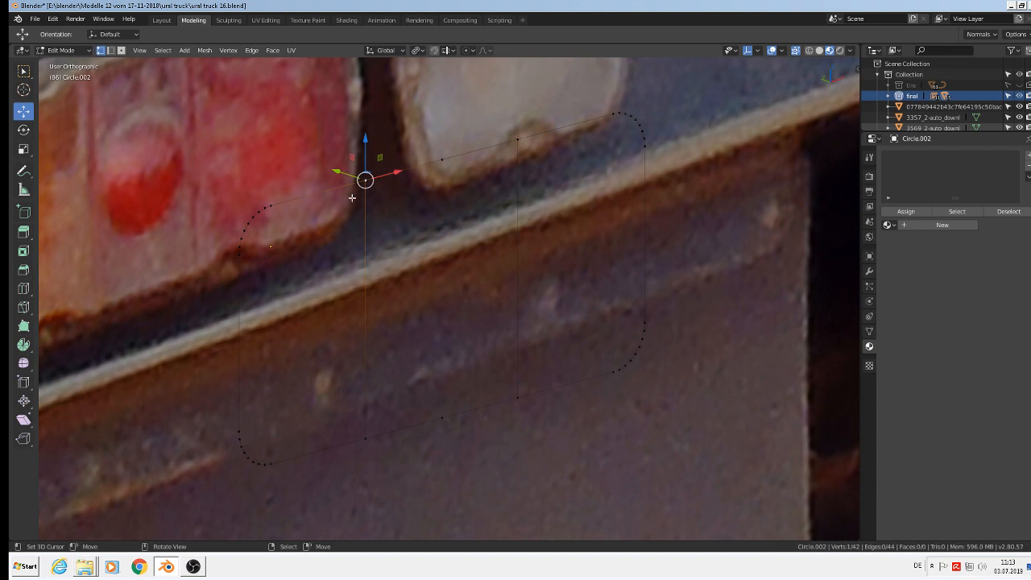
{"action": "key", "text": "c"}
{"action": "mouse_move", "coordinate": [251, 196]}
{"action": "left_mouse_down"}
{"action": "mouse_move", "coordinate": [240, 223]}
{"action": "mouse_move", "coordinate": [255, 216]}
{"action": "mouse_move", "coordinate": [233, 256]}
{"action": "left_mouse_up"}
{"action": "left_click_drag", "start_coordinate": [255, 419], "coordinate": [360, 435]}
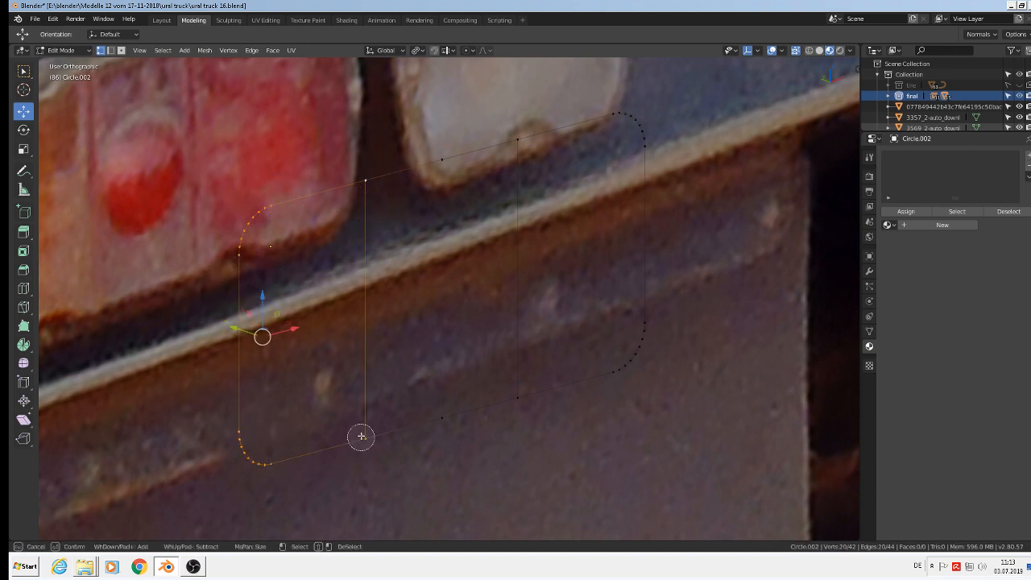
{"action": "right_click", "coordinate": [359, 435]}
{"action": "key", "text": "f"}
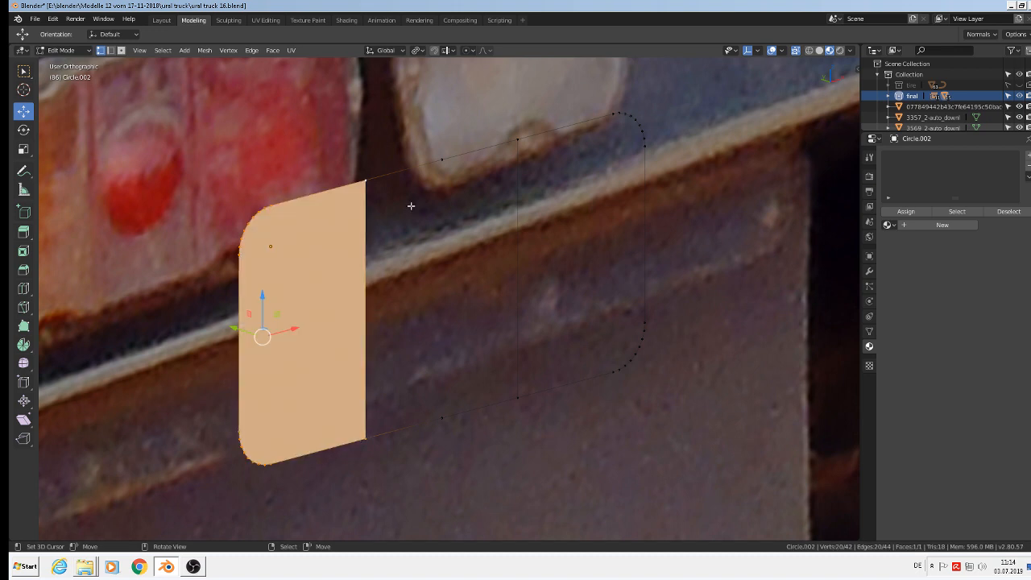
Step: Select the vertices around the panel's middle section, including the upper midpoint between the dividers, and fill them with a face
{"action": "key", "text": "alt+a"}
{"action": "key", "text": "c"}
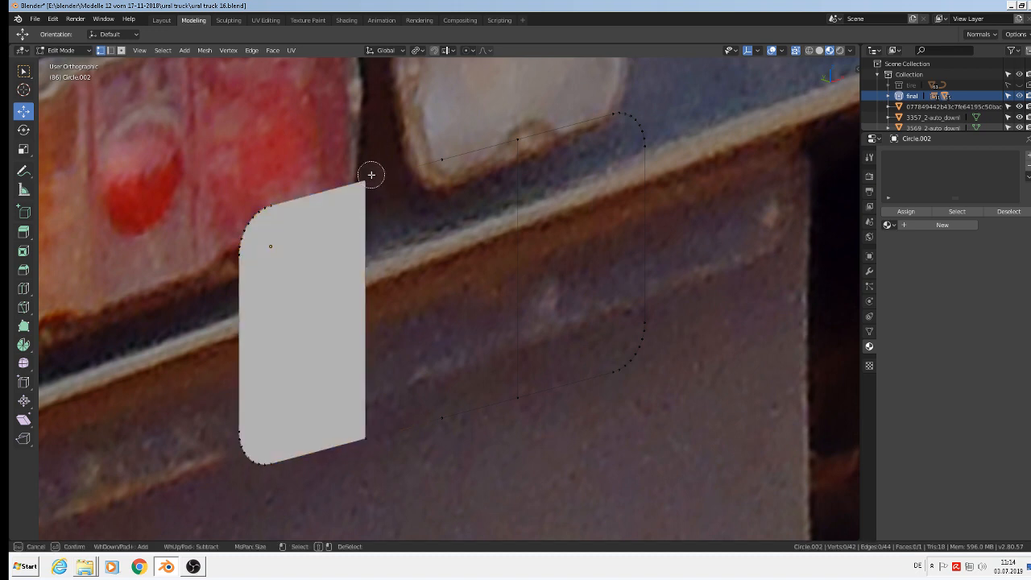
{"action": "left_click", "coordinate": [366, 180]}
{"action": "mouse_move", "coordinate": [386, 413]}
{"action": "left_mouse_down"}
{"action": "mouse_move", "coordinate": [499, 419]}
{"action": "mouse_move", "coordinate": [464, 416]}
{"action": "mouse_move", "coordinate": [483, 306]}
{"action": "left_mouse_up"}
{"action": "left_click", "coordinate": [510, 140]}
{"action": "right_click_drag", "start_coordinate": [423, 150], "coordinate": [430, 153]}
{"action": "key", "text": "ctrl+z"}
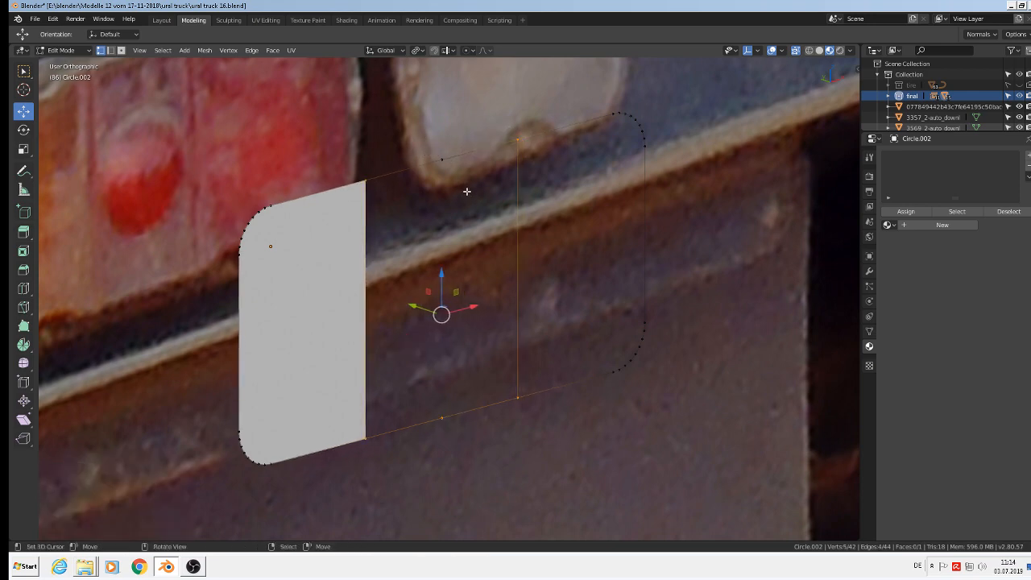
{"action": "left_click", "coordinate": [443, 161], "text": "shift"}
{"action": "key", "text": "f"}
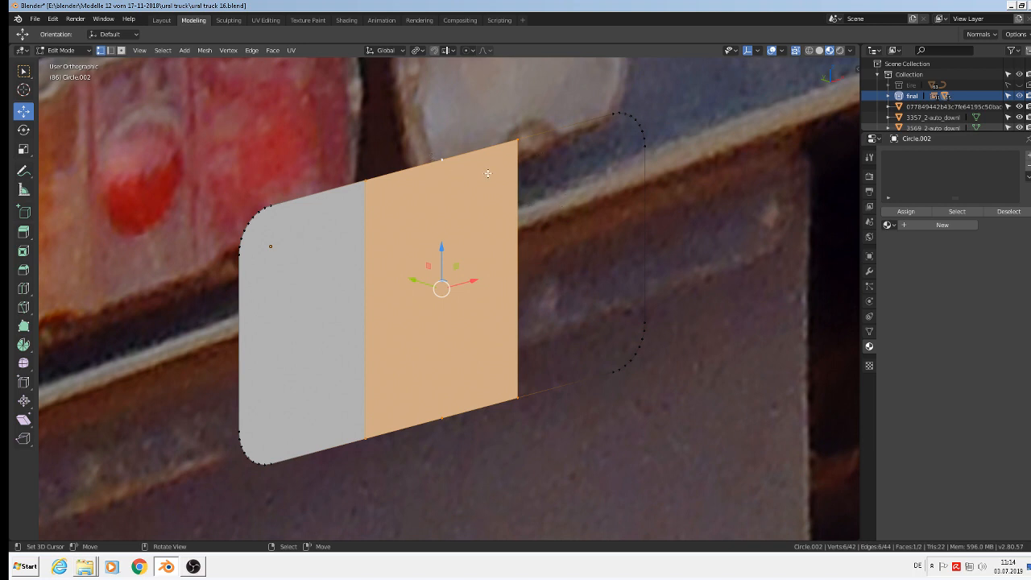
Step: Select the vertices around the panel's right section, including both ends of its divider, and fill them with a face
{"action": "key", "text": "alt+a"}
{"action": "key", "text": "c"}
{"action": "left_click", "coordinate": [525, 145]}
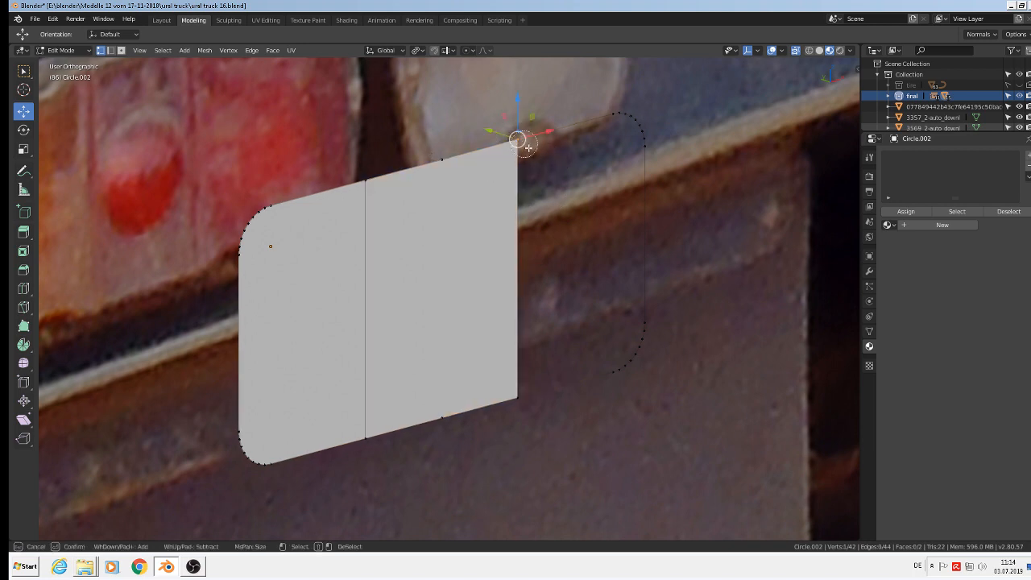
{"action": "mouse_move", "coordinate": [528, 395]}
{"action": "left_mouse_down"}
{"action": "mouse_move", "coordinate": [653, 357]}
{"action": "mouse_move", "coordinate": [636, 371]}
{"action": "mouse_move", "coordinate": [656, 214]}
{"action": "mouse_move", "coordinate": [610, 113]}
{"action": "left_mouse_up"}
{"action": "right_click", "coordinate": [614, 145]}
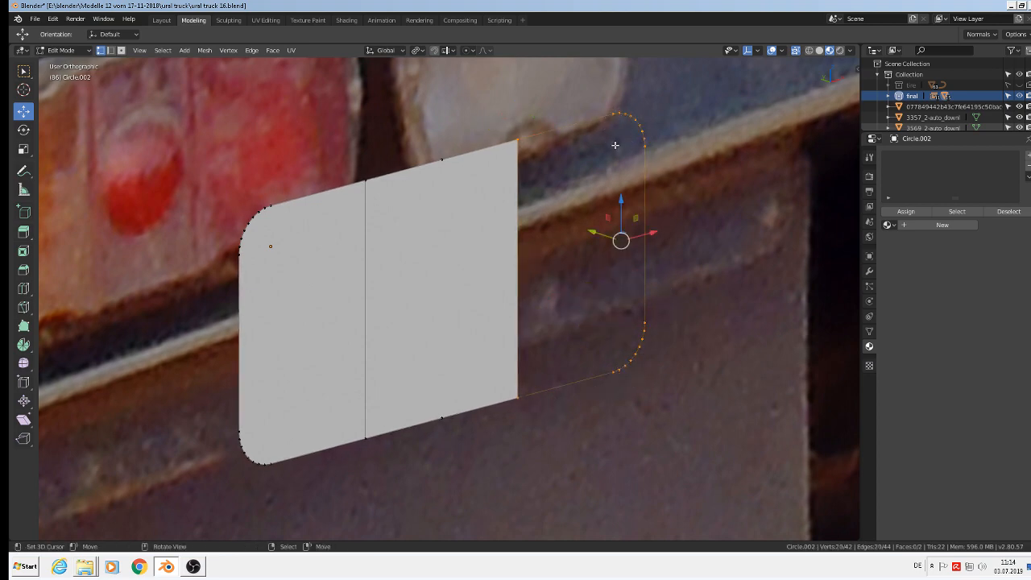
{"action": "key", "text": "f"}
Step: Return to Object Mode and move the tail-light panel about -0.0505 m along Y, farther in front of the reference photo
{"action": "scroll", "coordinate": [546, 176], "scroll_direction": "down", "scroll_amount": 3}
{"action": "key", "text": "Tab"}
{"action": "scroll", "coordinate": [538, 206], "scroll_direction": "down", "scroll_amount": 2}
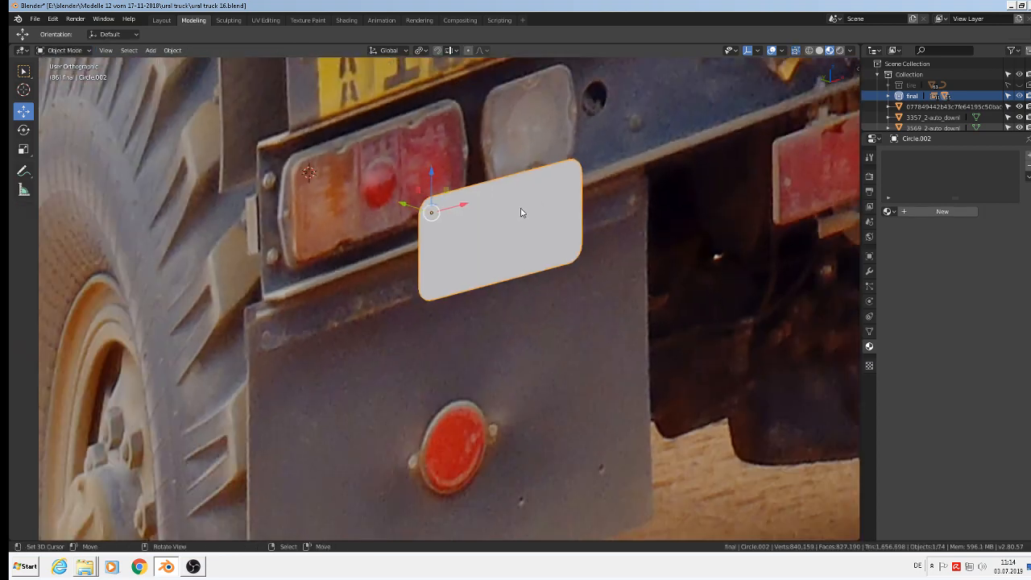
{"action": "scroll", "coordinate": [521, 211], "scroll_direction": "up", "scroll_amount": 2}
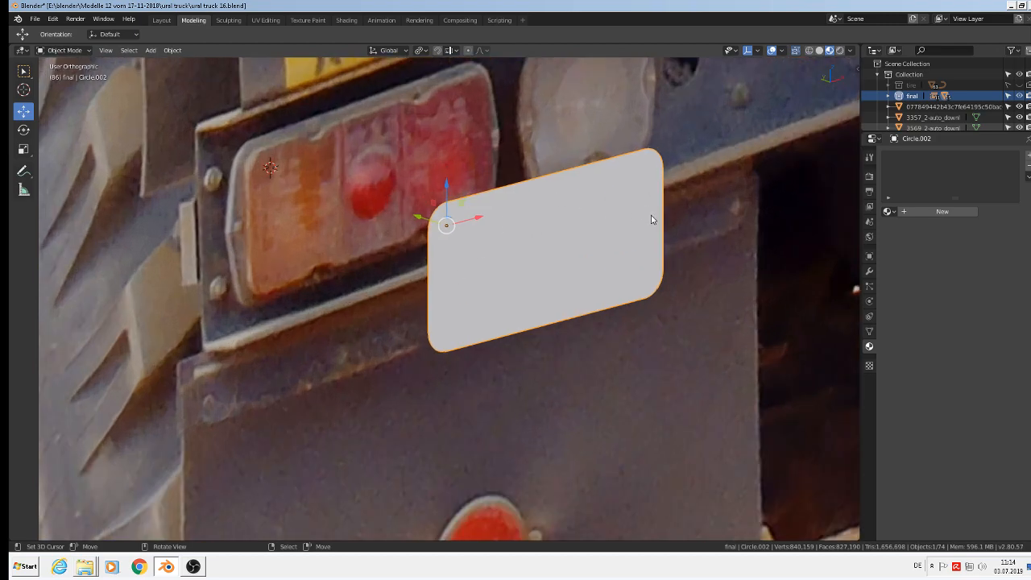
{"action": "scroll", "coordinate": [435, 278], "scroll_direction": "down", "scroll_amount": 3}
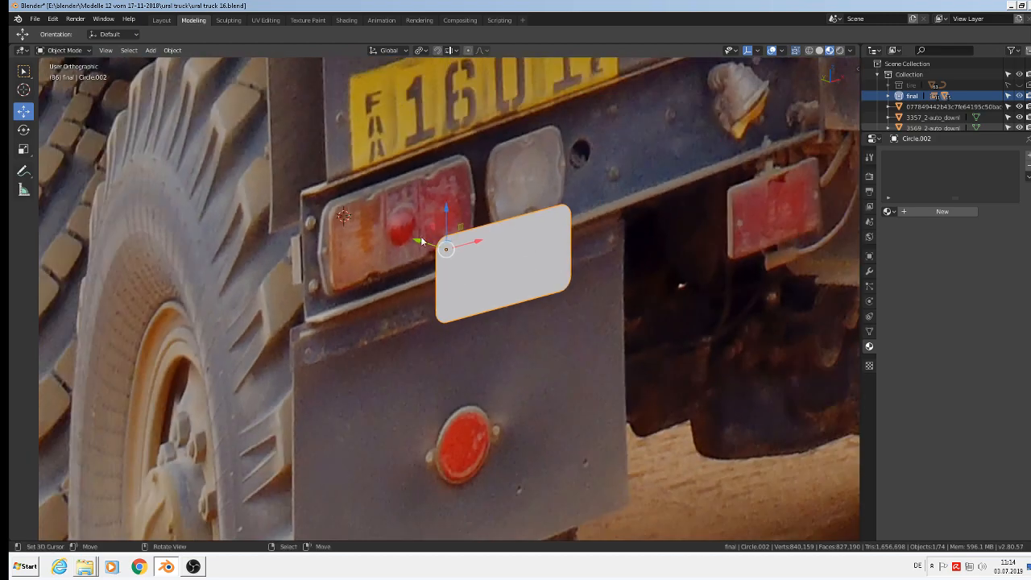
{"action": "left_click_drag", "start_coordinate": [419, 238], "coordinate": [508, 286]}
{"action": "middle_click_drag", "start_coordinate": [507, 287], "coordinate": [578, 283]}
{"action": "scroll", "coordinate": [579, 281], "scroll_direction": "up", "scroll_amount": 3}
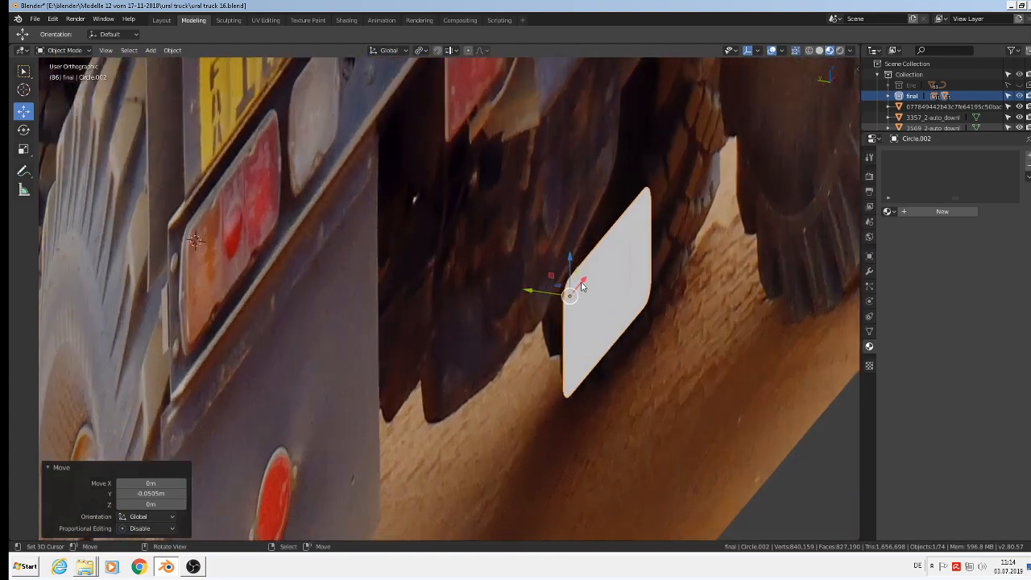
Step: Extrude all three panel faces about 0.0018 m along Y in Edit Mode to give the panel thickness
{"action": "key", "text": "Tab"}
{"action": "key", "text": "a"}
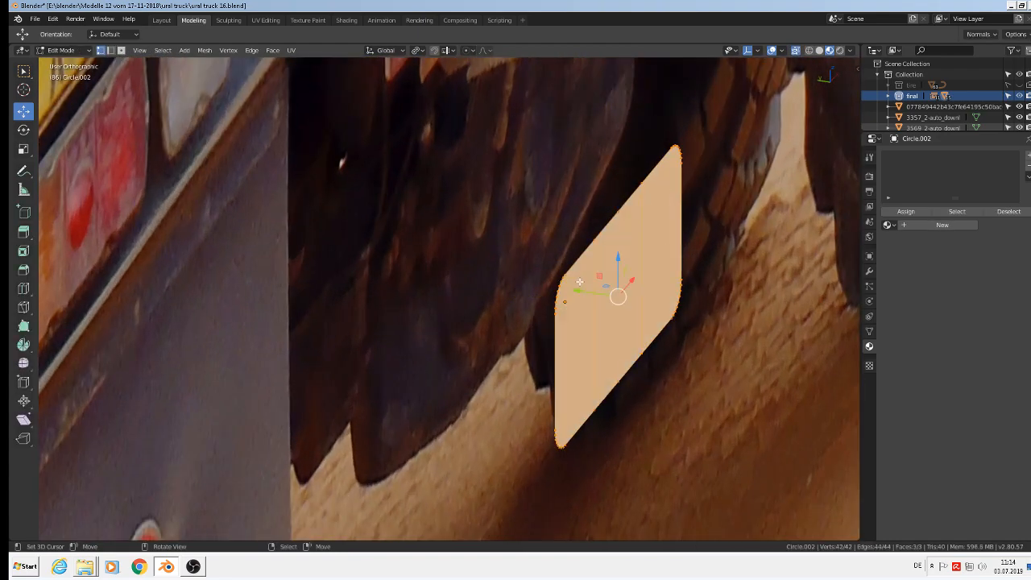
{"action": "key", "text": "e"}
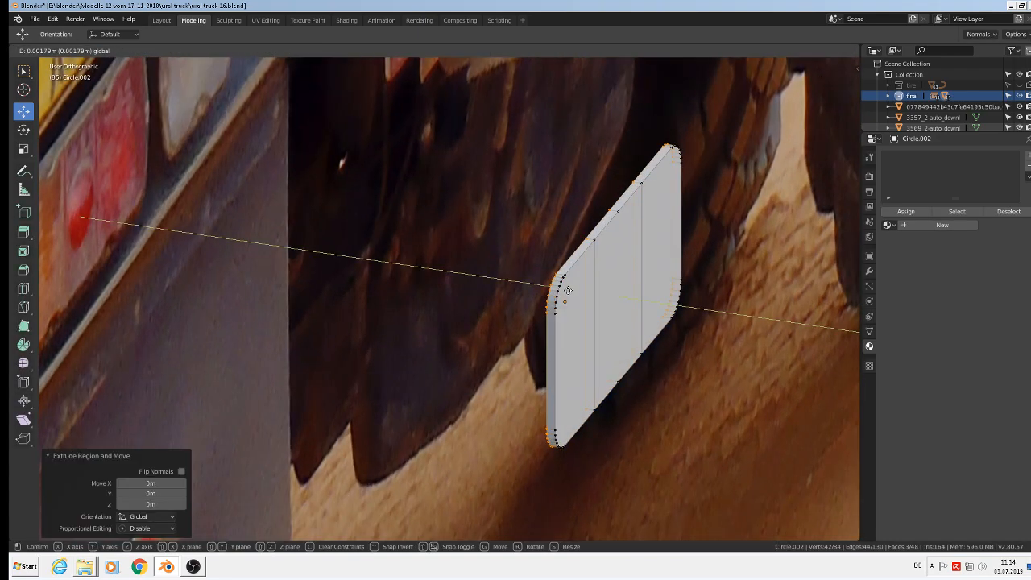
{"action": "left_click", "coordinate": [568, 290]}
{"action": "scroll", "coordinate": [566, 289], "scroll_direction": "down", "scroll_amount": 2}
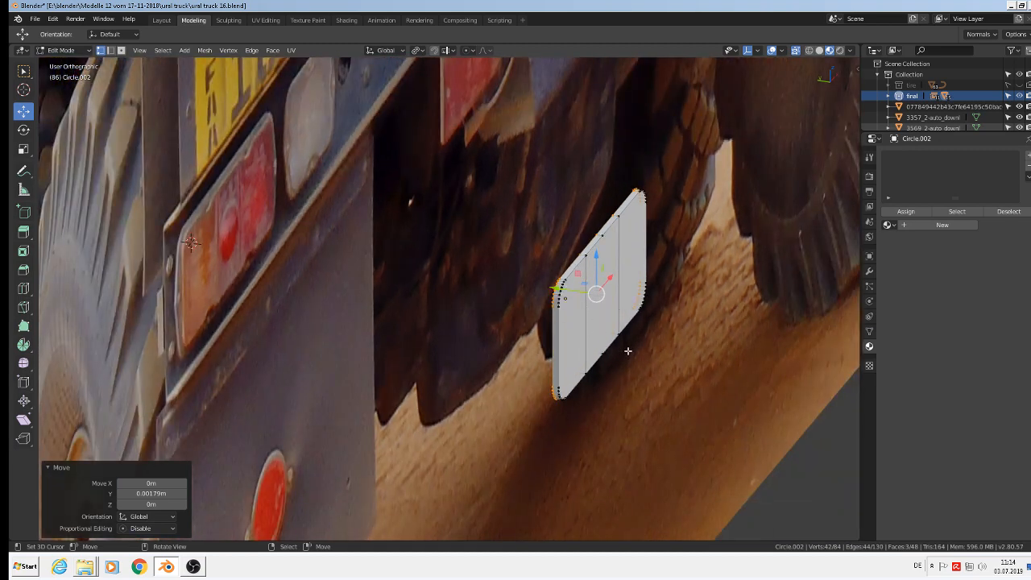
Step: Extrude the rear faces again in place and scale them outward by about 1.10 to form a surrounding rim
{"action": "key", "text": "e"}
{"action": "key", "text": "s"}
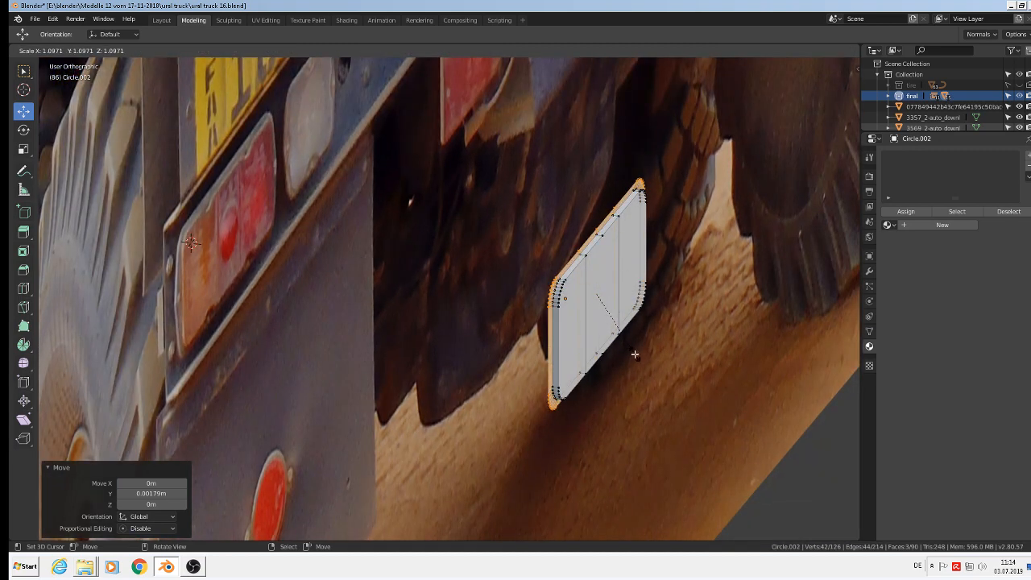
{"action": "left_click", "coordinate": [635, 355]}
Step: Extrude the enlarged rear faces about 0.0018 m along Y to give the rim thickness
{"action": "key", "text": "e"}
{"action": "right_click", "coordinate": [556, 287]}
{"action": "key", "text": "g"}
{"action": "key", "text": "y"}
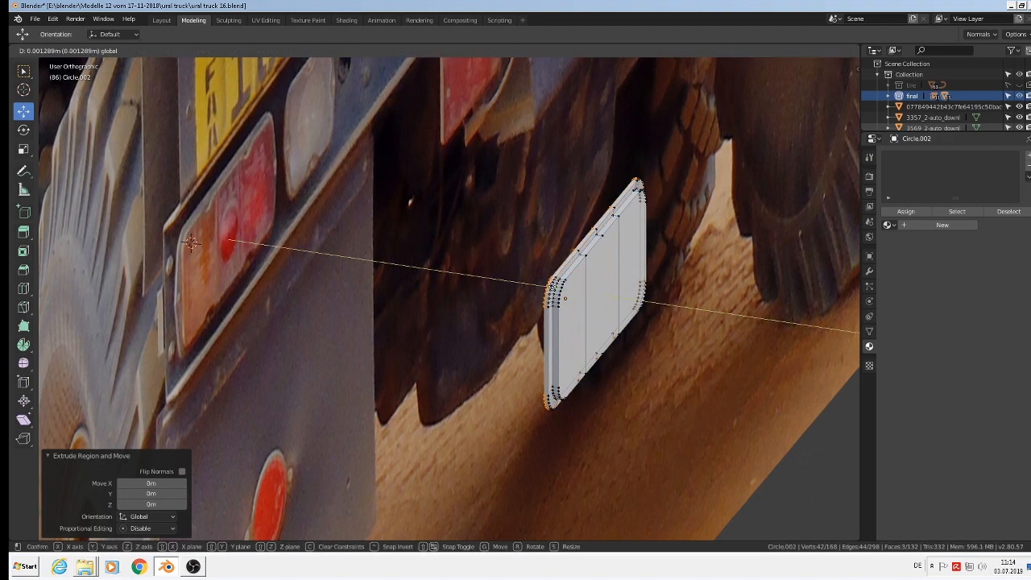
{"action": "left_click", "coordinate": [551, 287]}
Step: Bevel the edges of the three front faces and the rim's outer front edge loop with two segments, about 0.084 m wide
{"action": "middle_click_drag", "start_coordinate": [551, 287], "coordinate": [487, 278]}
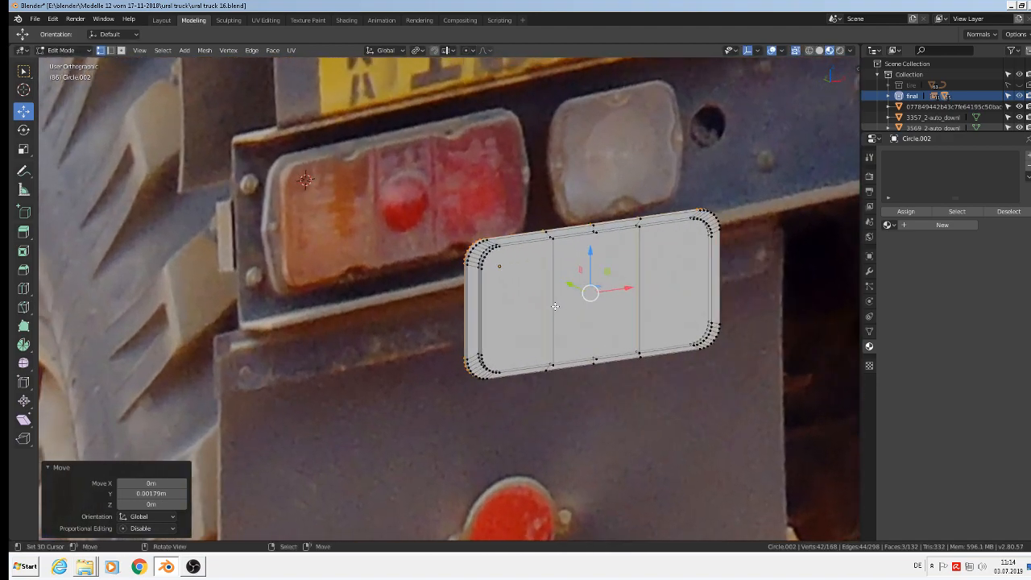
{"action": "scroll", "coordinate": [551, 299], "scroll_direction": "up", "scroll_amount": 3}
{"action": "middle_click_drag", "start_coordinate": [548, 295], "coordinate": [518, 266]}
{"action": "scroll", "coordinate": [519, 265], "scroll_direction": "up", "scroll_amount": 2}
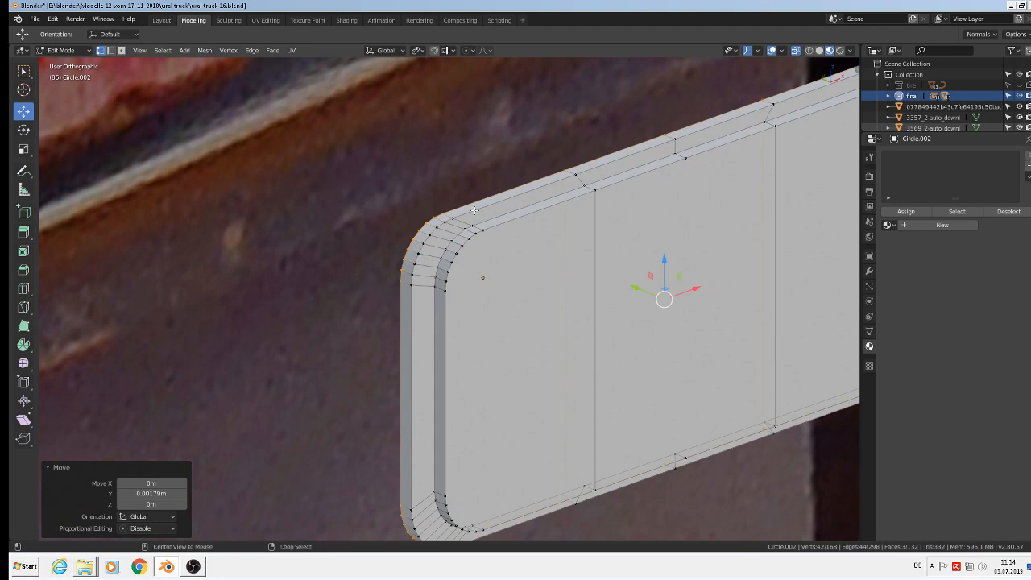
{"action": "left_click", "coordinate": [512, 228]}
{"action": "middle_click_drag", "start_coordinate": [677, 221], "coordinate": [668, 237]}
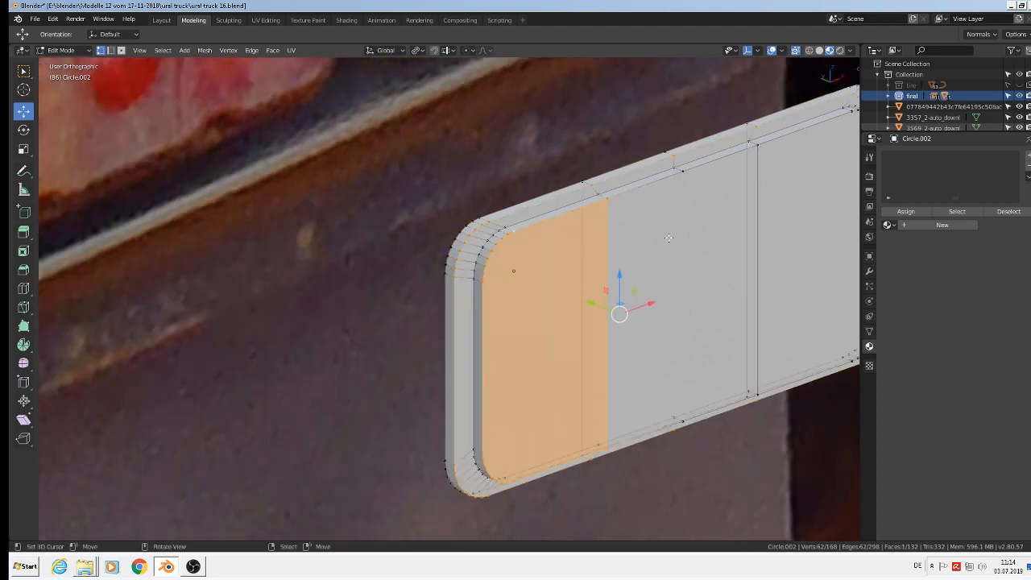
{"action": "scroll", "coordinate": [668, 238], "scroll_direction": "down", "scroll_amount": 2}
{"action": "left_click", "coordinate": [779, 309], "text": "shift"}
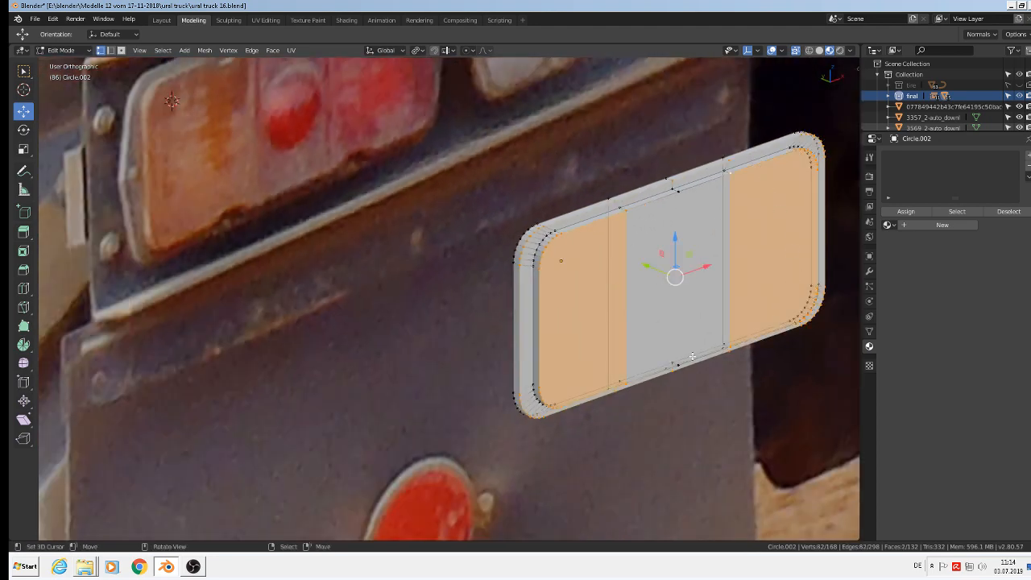
{"action": "scroll", "coordinate": [692, 356], "scroll_direction": "up", "scroll_amount": 6}
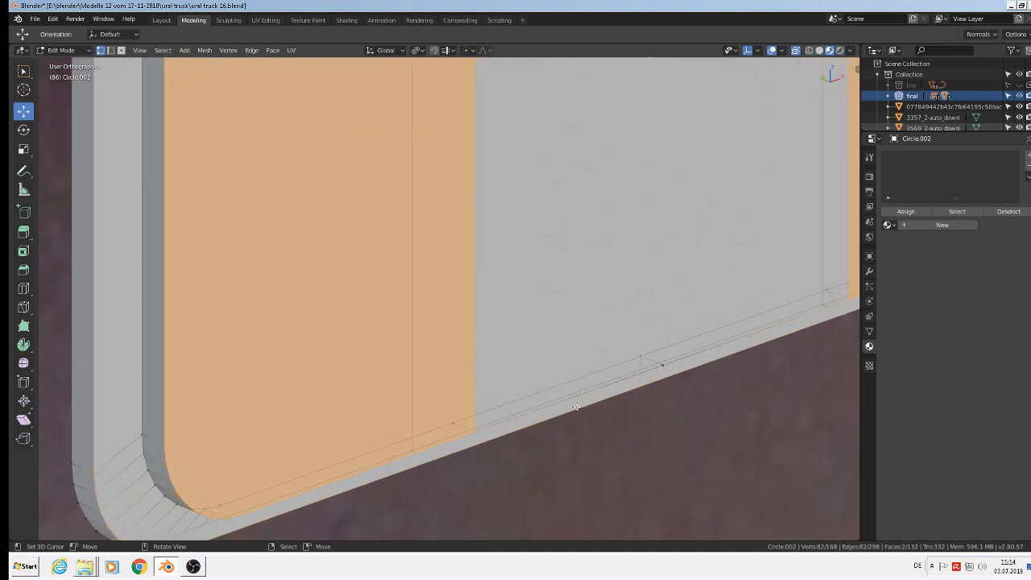
{"action": "right_click", "coordinate": [666, 365], "text": "alt+shift"}
{"action": "scroll", "coordinate": [659, 346], "scroll_direction": "down", "scroll_amount": 4}
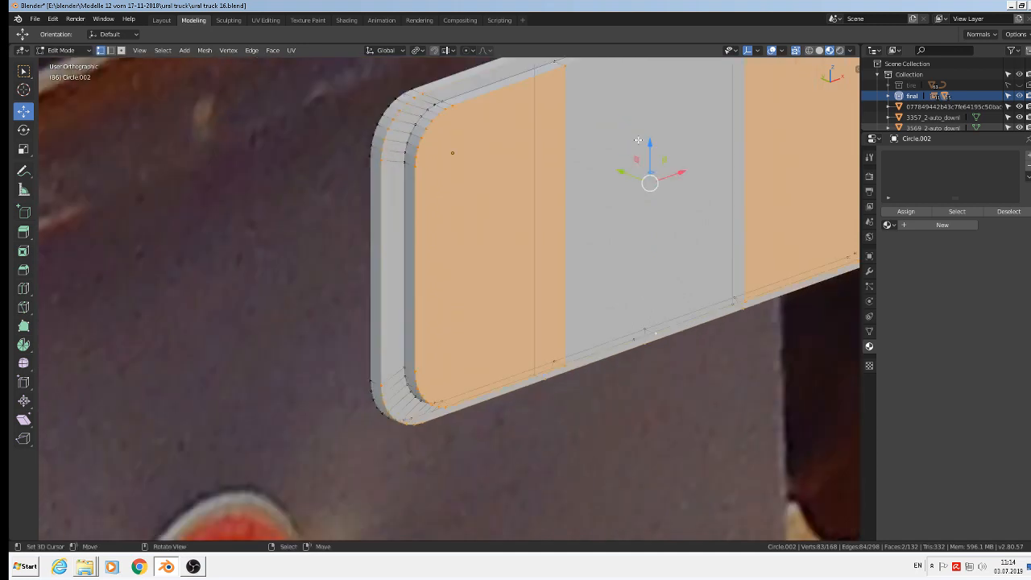
{"action": "middle_click_drag", "start_coordinate": [563, 170], "coordinate": [528, 290], "text": "shift"}
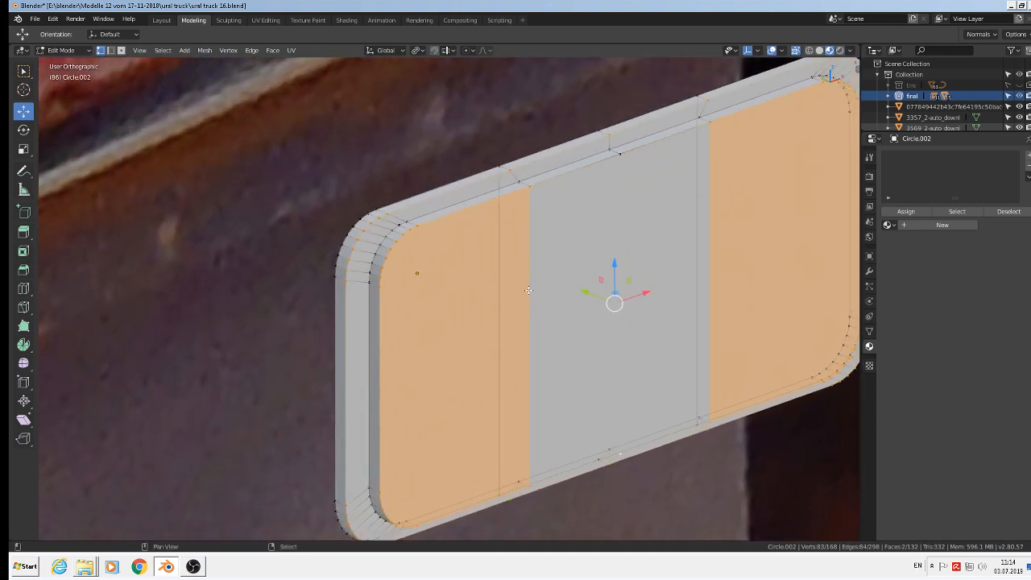
{"action": "right_click", "coordinate": [634, 153], "text": "shift"}
{"action": "scroll", "coordinate": [654, 209], "scroll_direction": "down", "scroll_amount": 2}
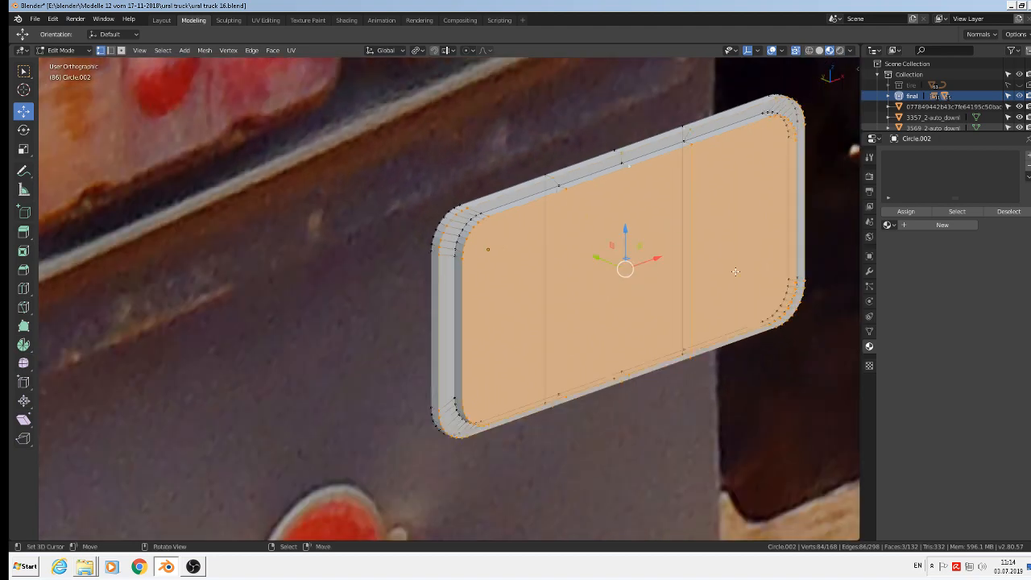
{"action": "key", "text": "ctrl+b"}
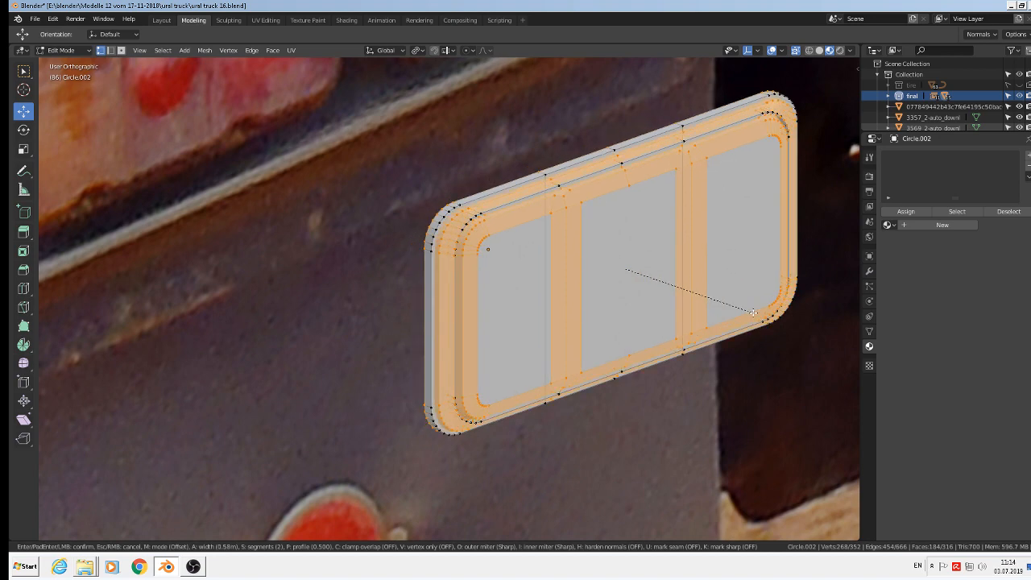
{"action": "scroll", "coordinate": [738, 298], "scroll_direction": "up", "scroll_amount": 1}
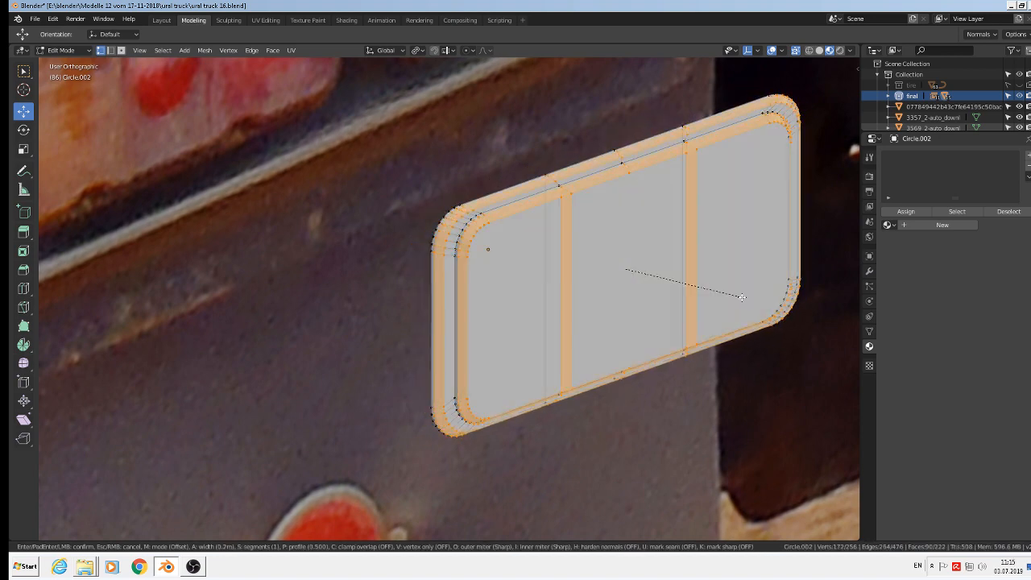
{"action": "scroll", "coordinate": [738, 295], "scroll_direction": "down", "scroll_amount": 2}
{"action": "scroll", "coordinate": [738, 295], "scroll_direction": "up", "scroll_amount": 1}
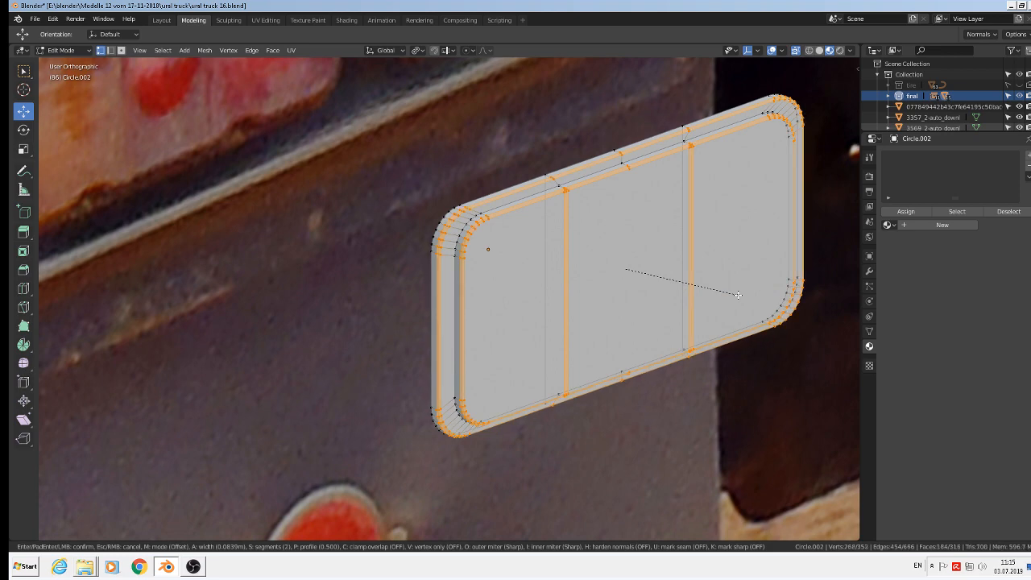
{"action": "left_click", "coordinate": [738, 295]}
Step: Return to Object Mode, shade the tail-light panel smooth and save the file
{"action": "key", "text": "Tab"}
{"action": "scroll", "coordinate": [673, 274], "scroll_direction": "down", "scroll_amount": 4}
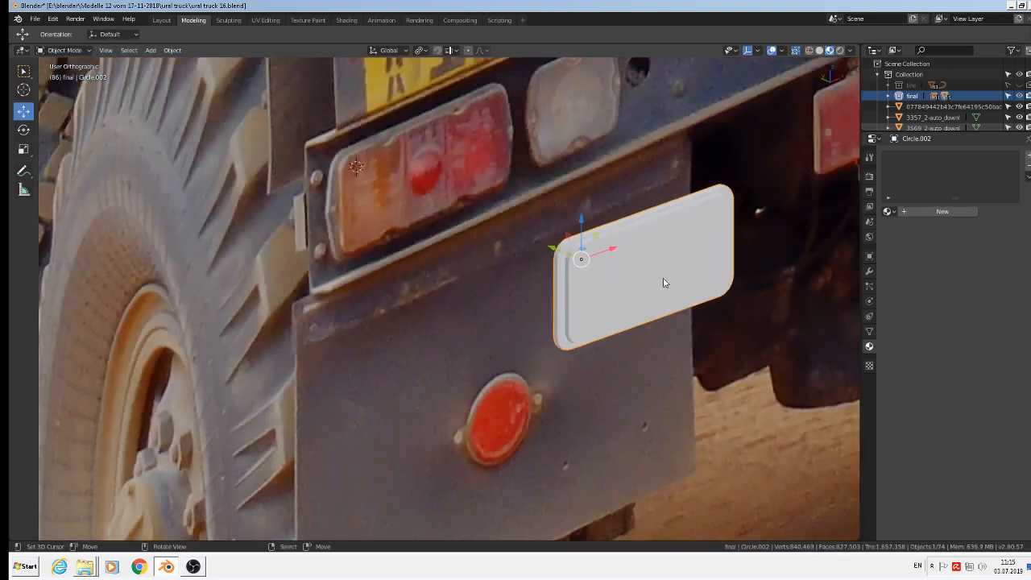
{"action": "middle_click_drag", "start_coordinate": [665, 282], "coordinate": [563, 229]}
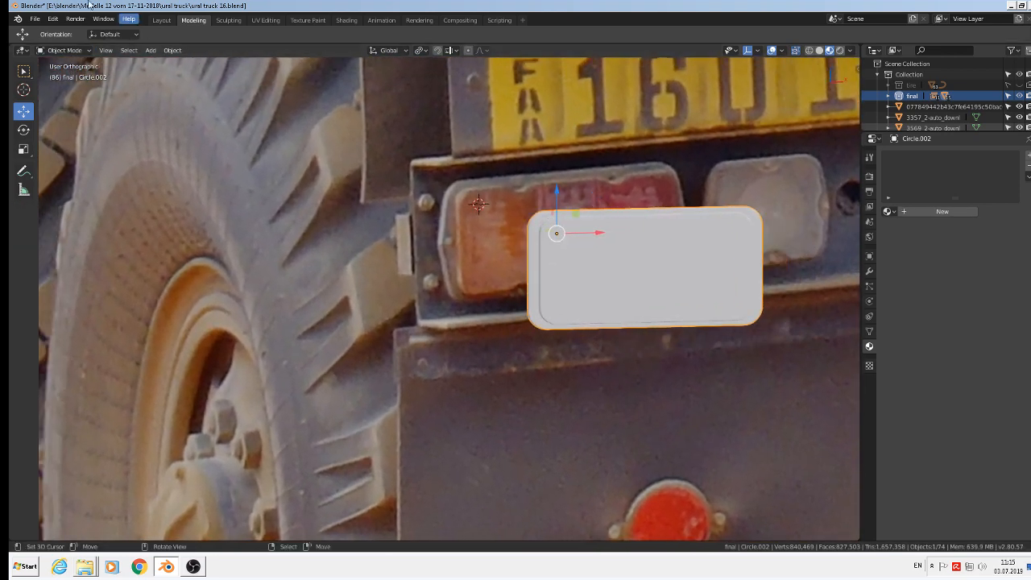
{"action": "left_click", "coordinate": [174, 51]}
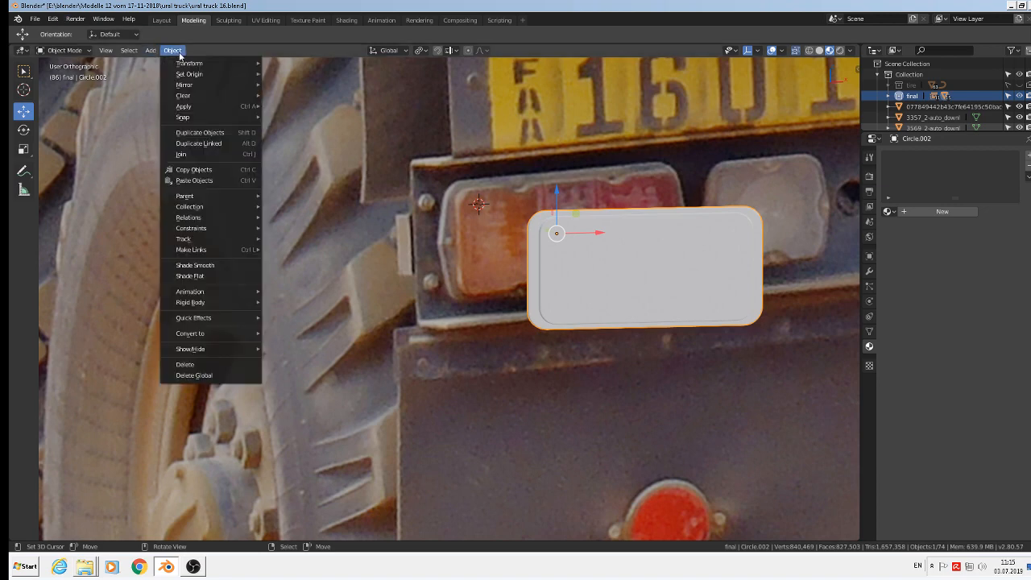
{"action": "left_click", "coordinate": [207, 268]}
{"action": "left_click", "coordinate": [35, 18]}
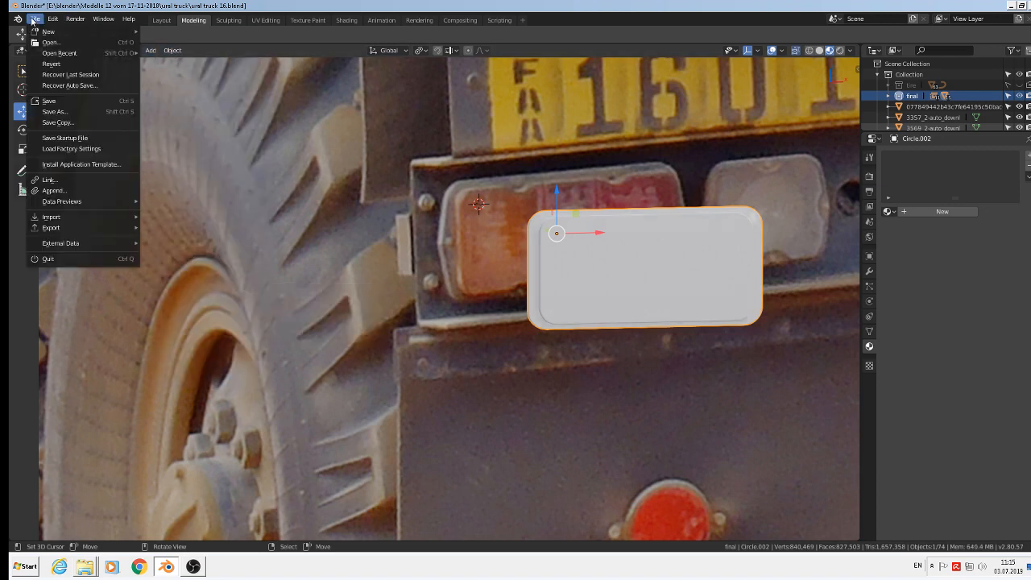
{"action": "left_click", "coordinate": [80, 104]}
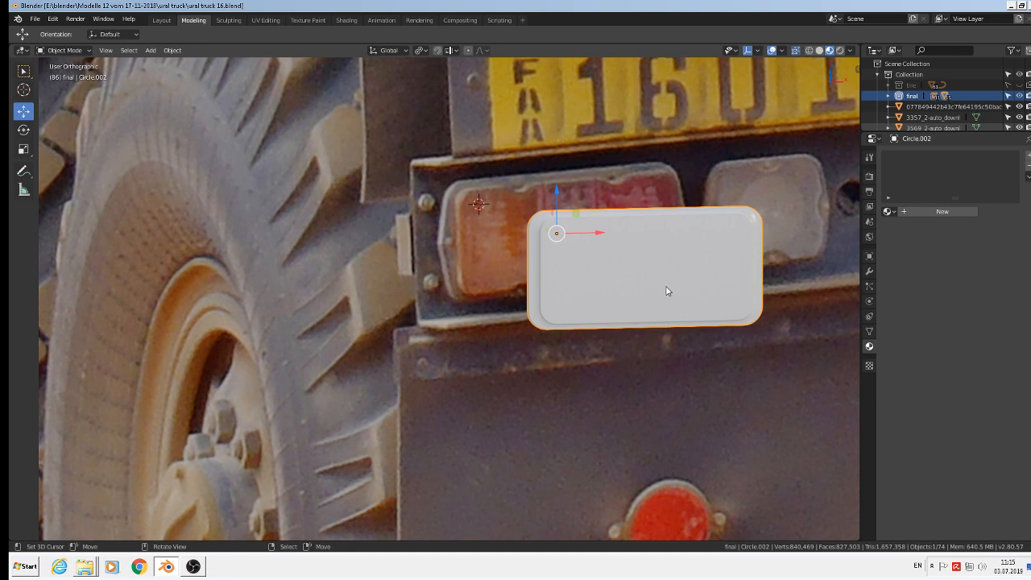
Step: In front view, move the panel about -0.015 m along X and -0.0479 m along Z, below the photographed tail light
{"action": "key", "text": "KP_1"}
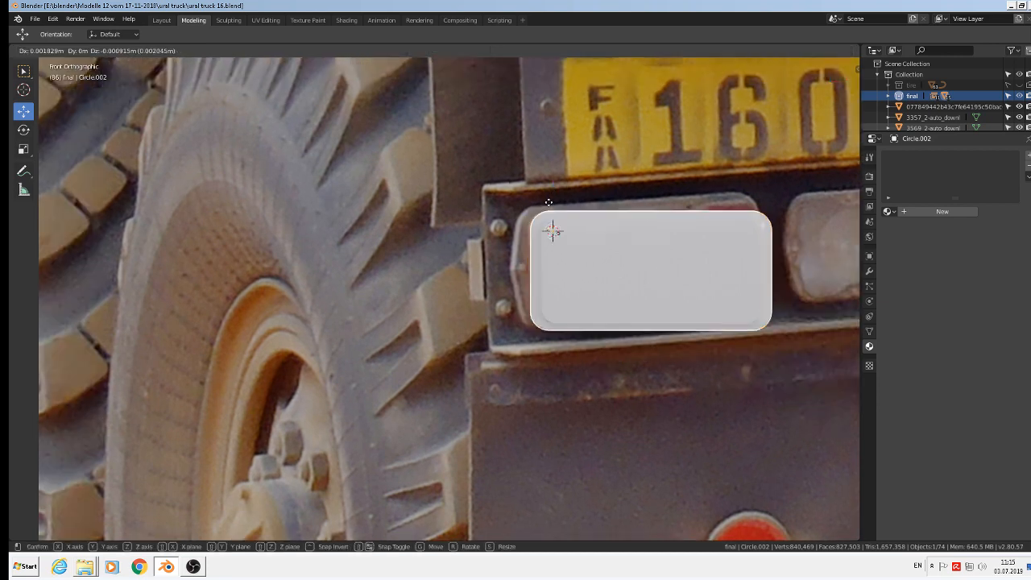
{"action": "left_click_drag", "start_coordinate": [552, 182], "coordinate": [509, 319]}
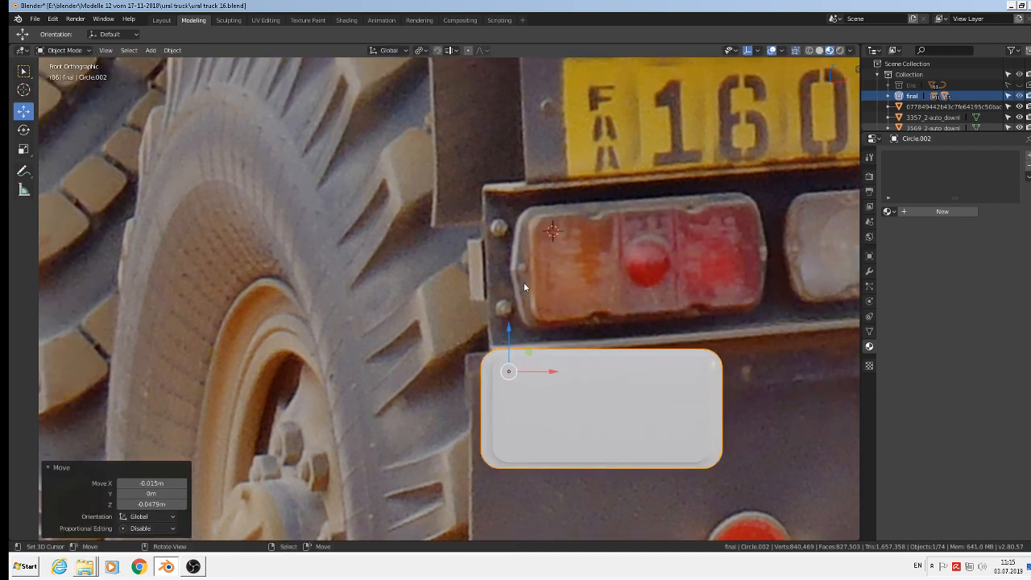
Step: Add one centred loop cut across the left side of the panel's rim in Edit Mode
{"action": "key", "text": "Tab"}
{"action": "scroll", "coordinate": [509, 422], "scroll_direction": "up", "scroll_amount": 3}
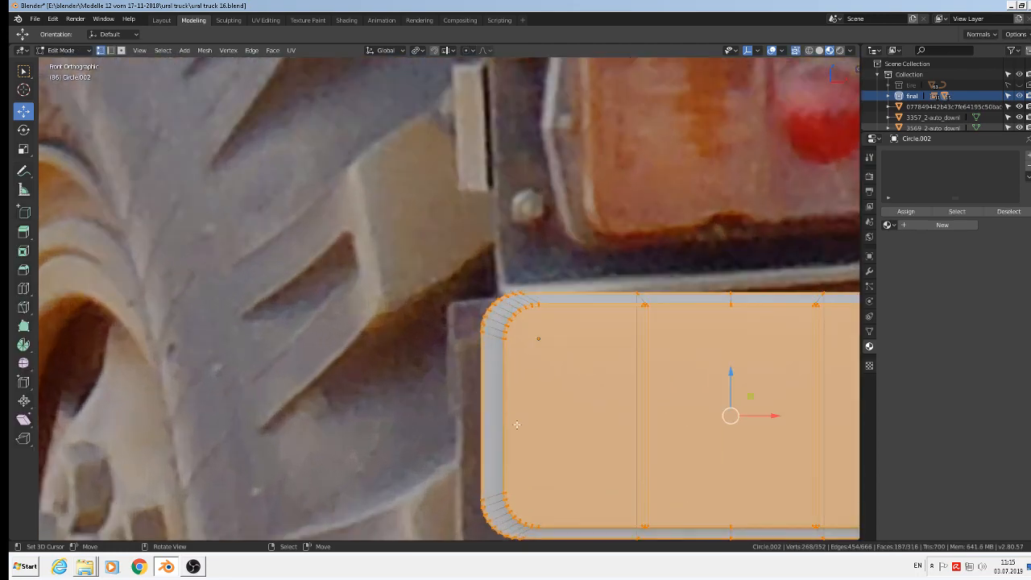
{"action": "scroll", "coordinate": [509, 422], "scroll_direction": "down", "scroll_amount": 2}
{"action": "key", "text": "ctrl+r"}
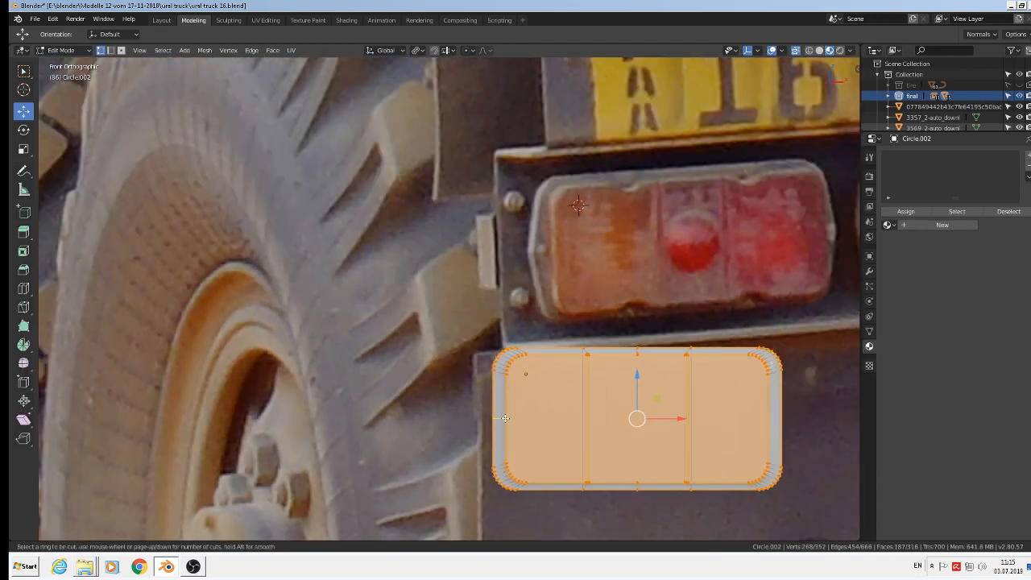
{"action": "left_click", "coordinate": [505, 418]}
{"action": "right_click", "coordinate": [505, 417]}
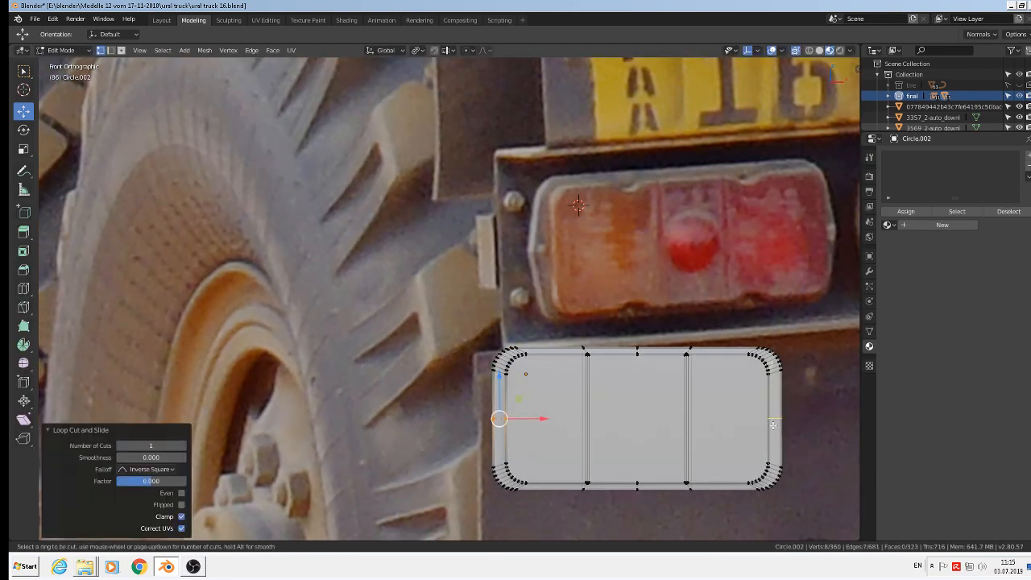
Step: Move the right-side rim loop 0.00244 m outward along X and bevel it with two segments, width about 0.824 m
{"action": "left_click_drag", "start_coordinate": [817, 419], "coordinate": [823, 420]}
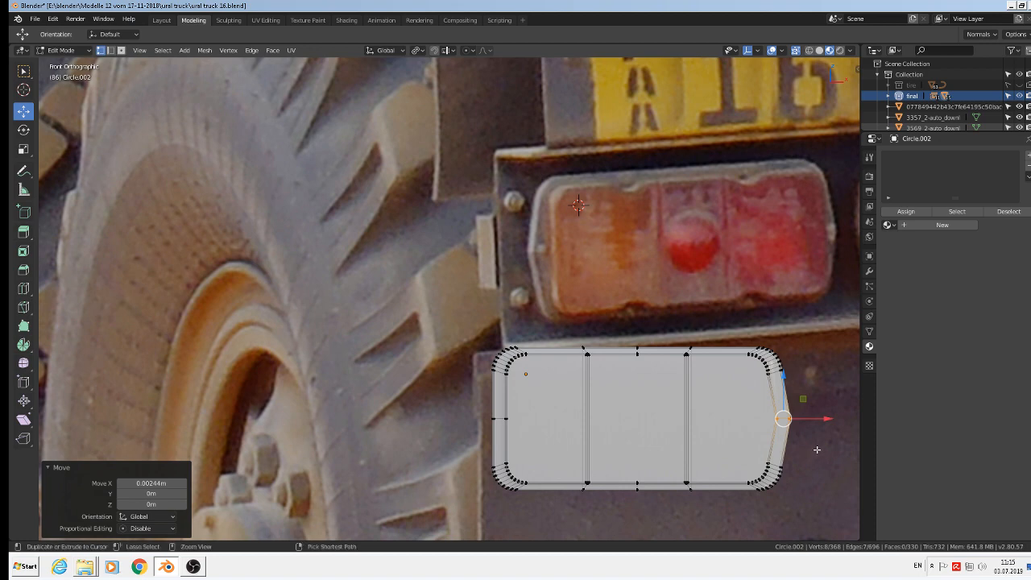
{"action": "key", "text": "ctrl+b"}
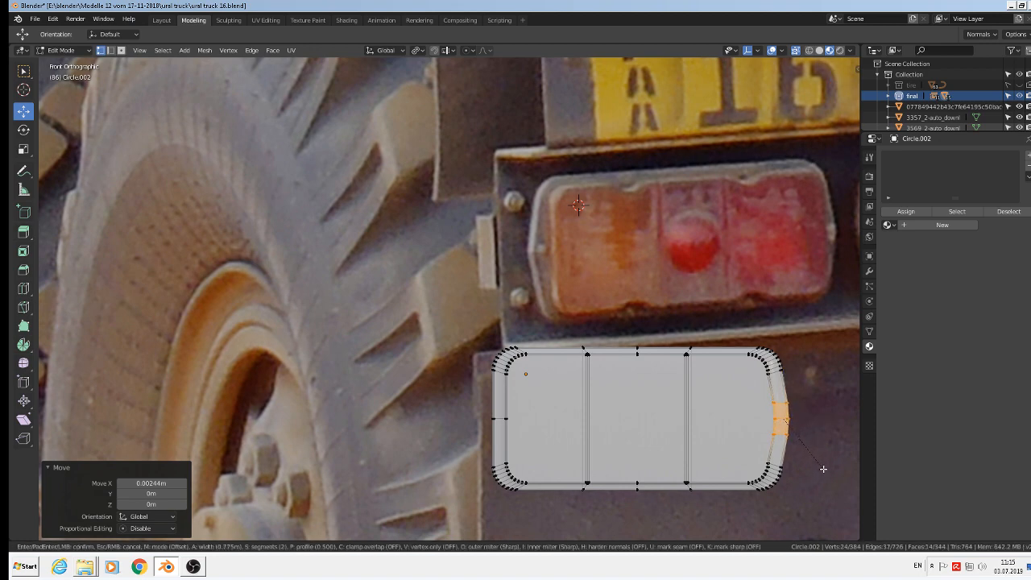
{"action": "left_click", "coordinate": [825, 469]}
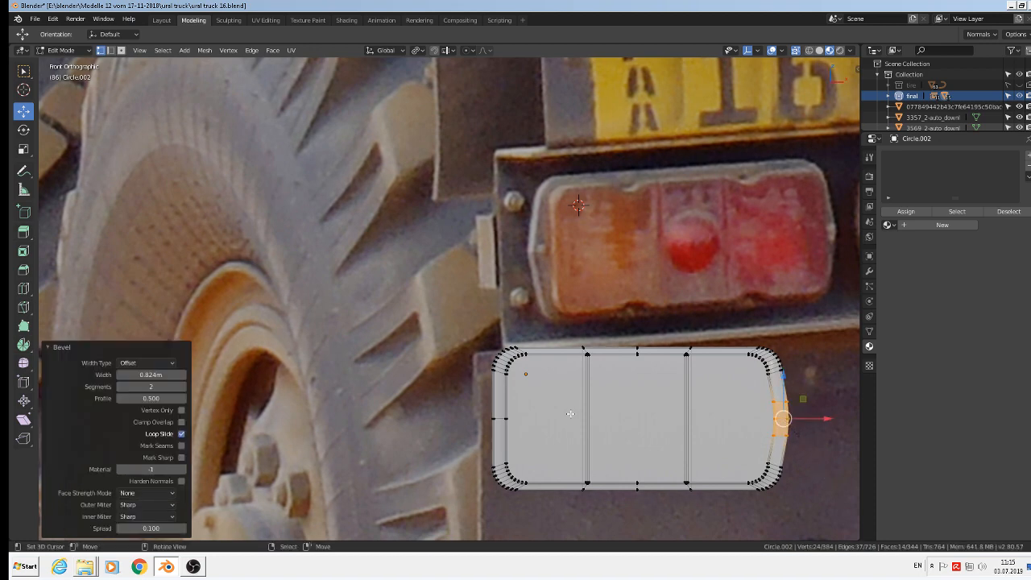
Step: Move the left-side rim loop -0.00244 m along X, bevel it with two segments about 0.918 m wide, and return to Object Mode
{"action": "left_click", "coordinate": [499, 418]}
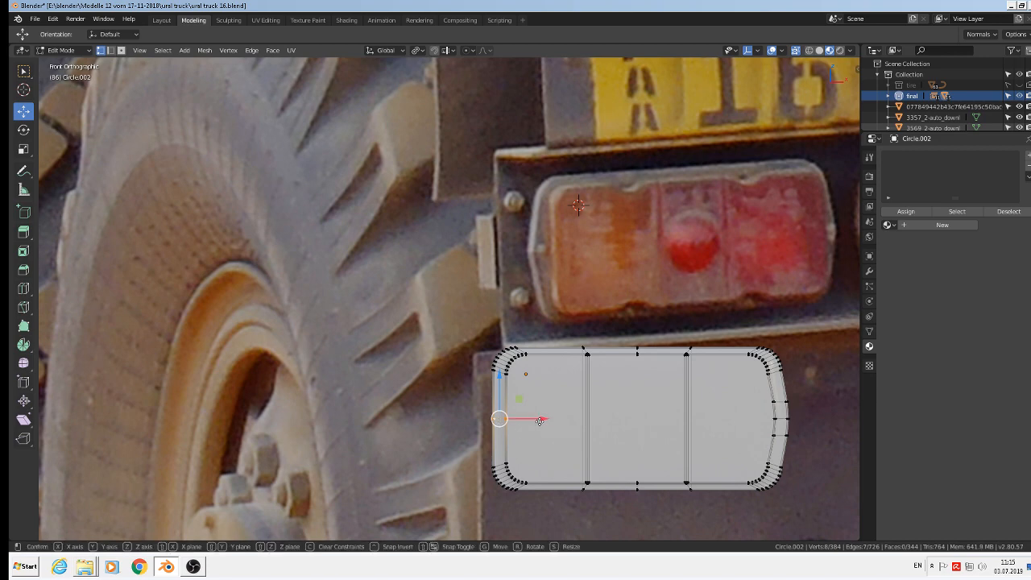
{"action": "left_click_drag", "start_coordinate": [539, 419], "coordinate": [530, 420]}
{"action": "key", "text": "ctrl+b"}
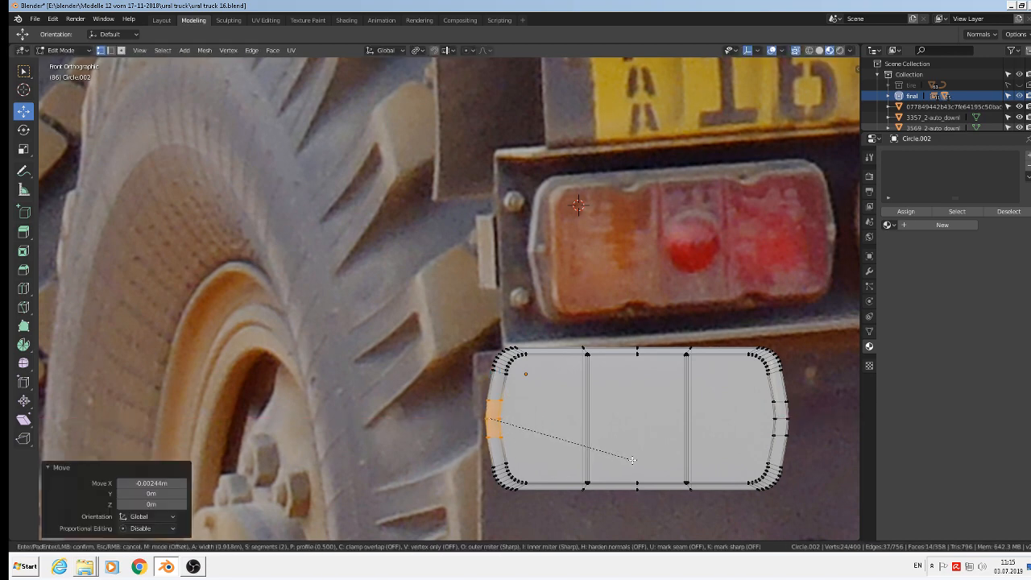
{"action": "left_click", "coordinate": [632, 461]}
{"action": "key", "text": "Tab"}
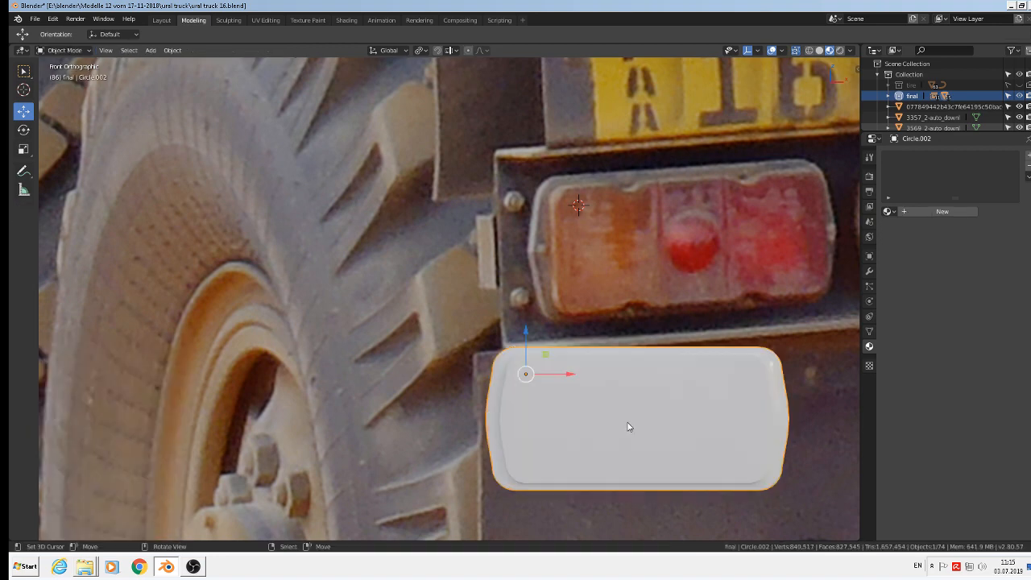
Step: Add a material slot to the tail-light panel and assign the existing material black plastic.001
{"action": "scroll", "coordinate": [629, 426], "scroll_direction": "down", "scroll_amount": 3}
{"action": "key", "text": "Tab"}
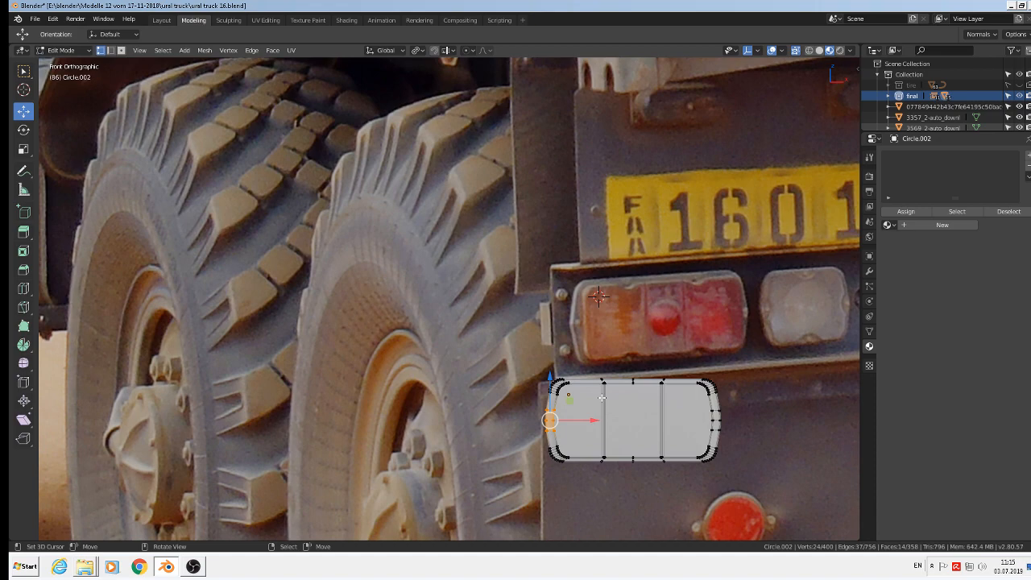
{"action": "middle_click_drag", "start_coordinate": [597, 413], "coordinate": [633, 436]}
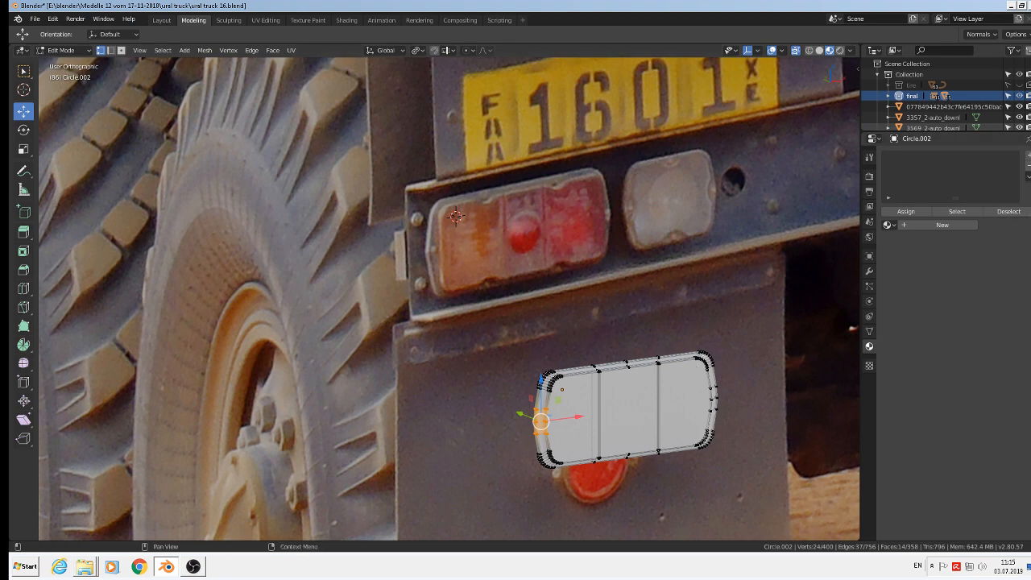
{"action": "left_click", "coordinate": [1028, 157]}
{"action": "key", "text": "Tab"}
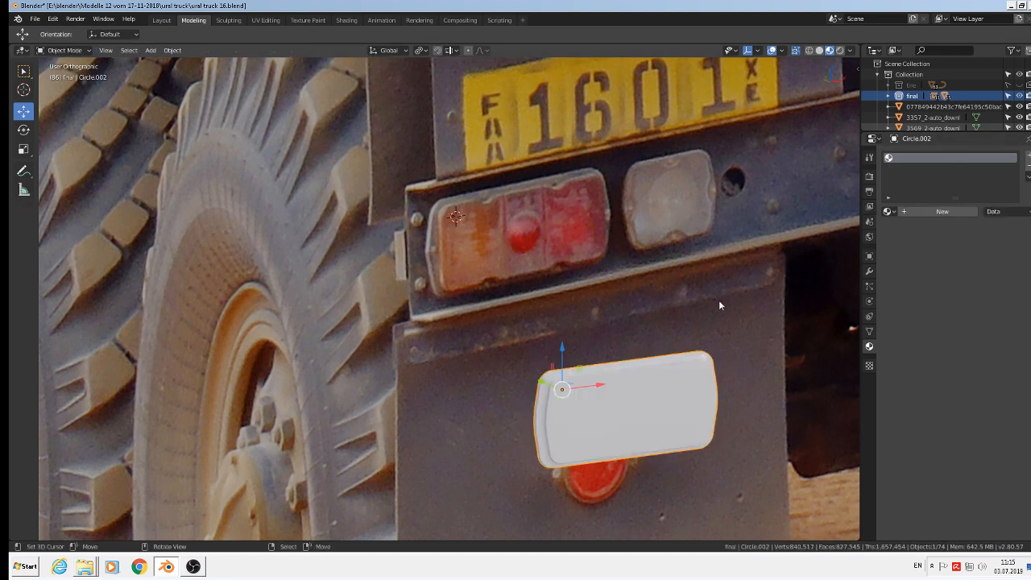
{"action": "left_click", "coordinate": [888, 211]}
{"action": "left_click", "coordinate": [911, 289]}
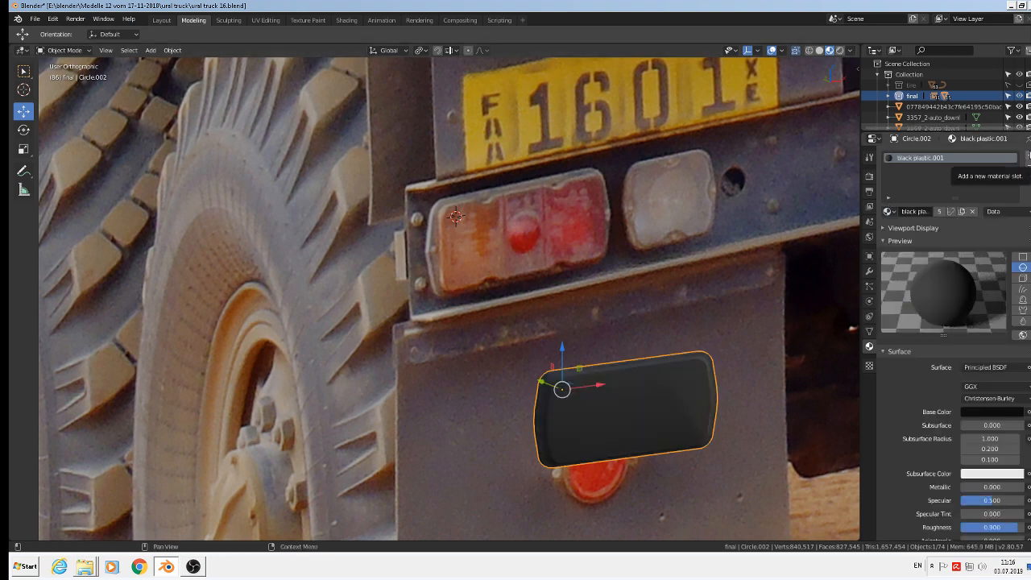
Step: Add a second material slot to the panel and assign the existing material refelector 2 orange
{"action": "left_click", "coordinate": [1028, 157]}
{"action": "left_click", "coordinate": [887, 215]}
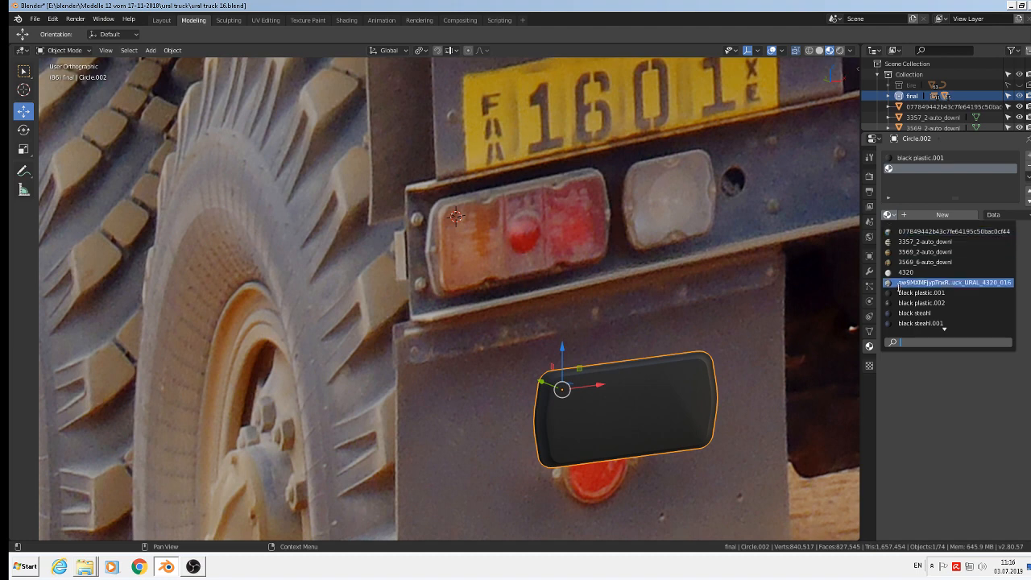
{"action": "type", "text": "or"}
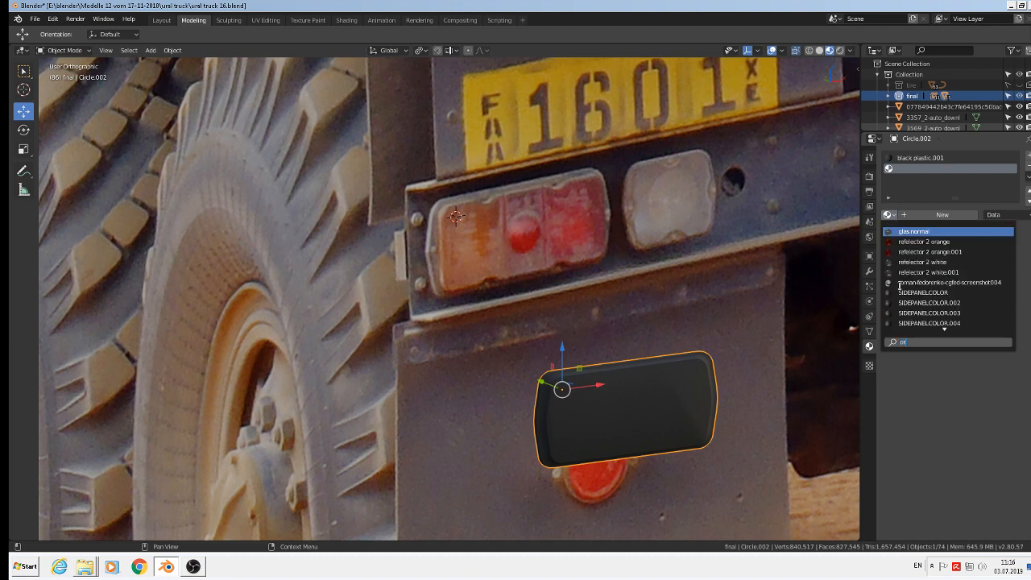
{"action": "left_click", "coordinate": [946, 241]}
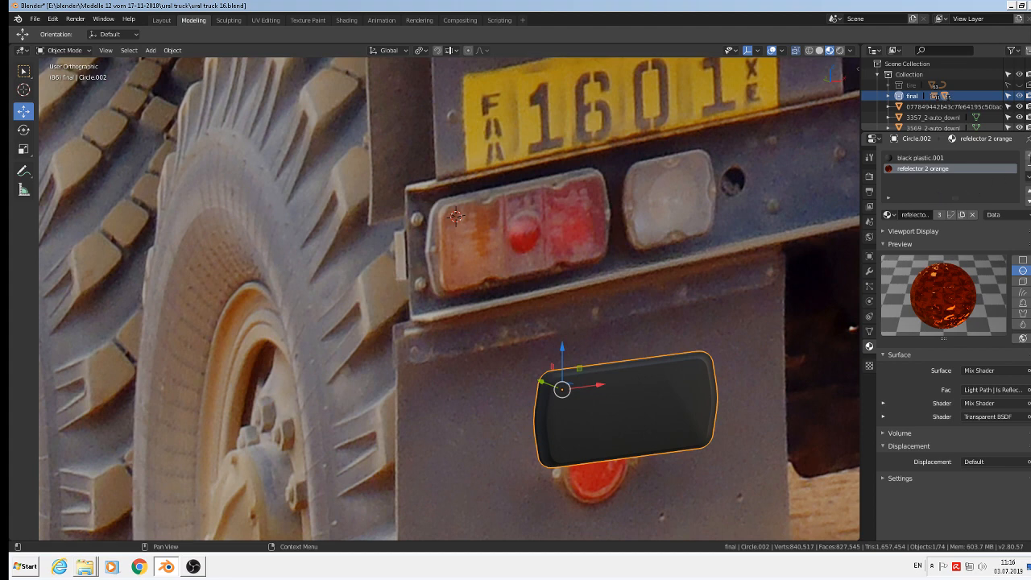
Step: Add a third material slot with a single-user copy of refelector 2 orange and rename the copy refelector 2 red
{"action": "left_click", "coordinate": [1027, 158]}
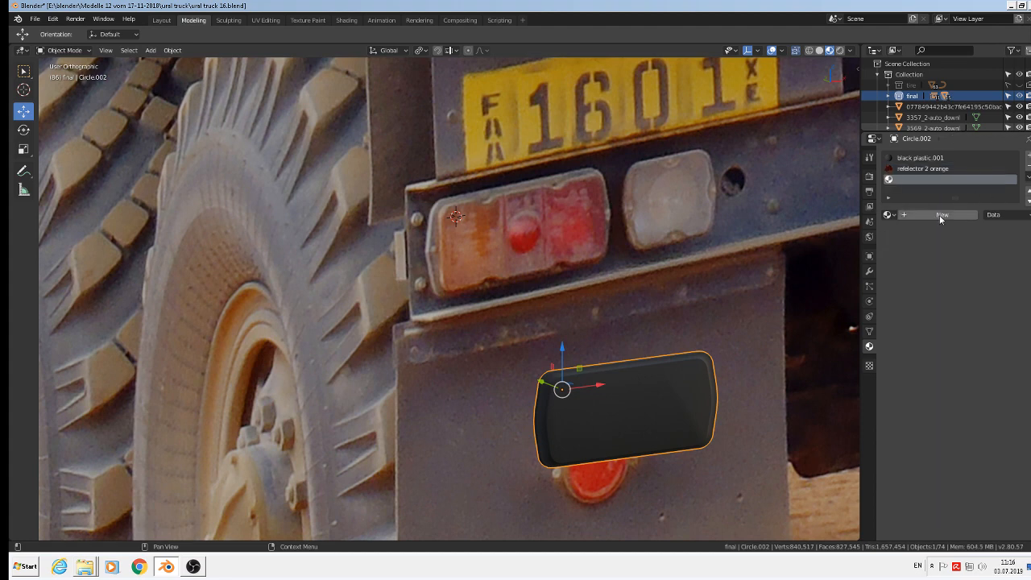
{"action": "left_click", "coordinate": [887, 214]}
{"action": "type", "text": "re"}
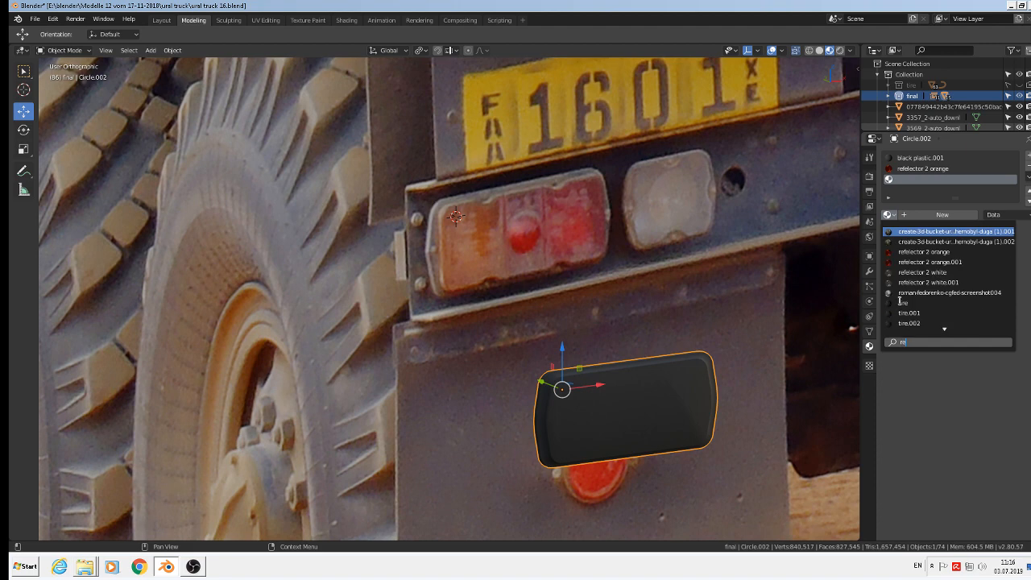
{"action": "left_click", "coordinate": [928, 252]}
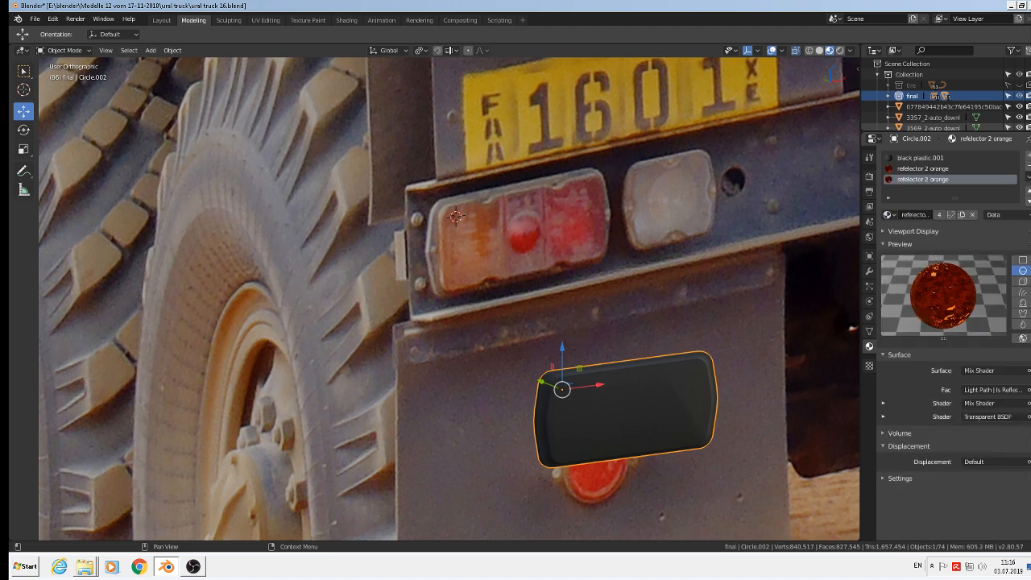
{"action": "left_click", "coordinate": [962, 215]}
{"action": "left_click", "coordinate": [927, 215]}
{"action": "left_click_drag", "start_coordinate": [911, 215], "coordinate": [963, 215]}
{"action": "key", "text": "BackSpace"}
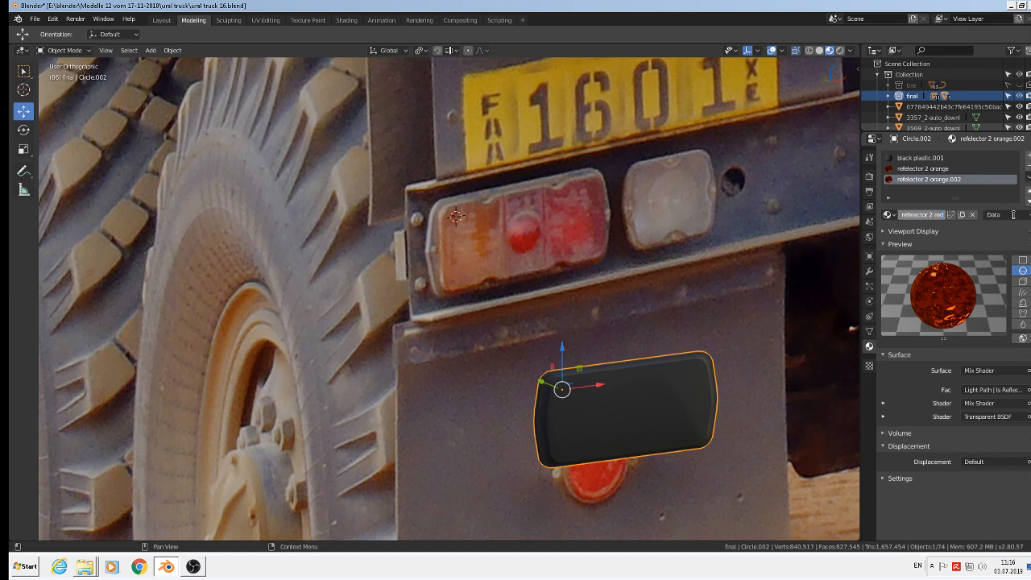
{"action": "type", "text": "red"}
{"action": "key", "text": "Return"}
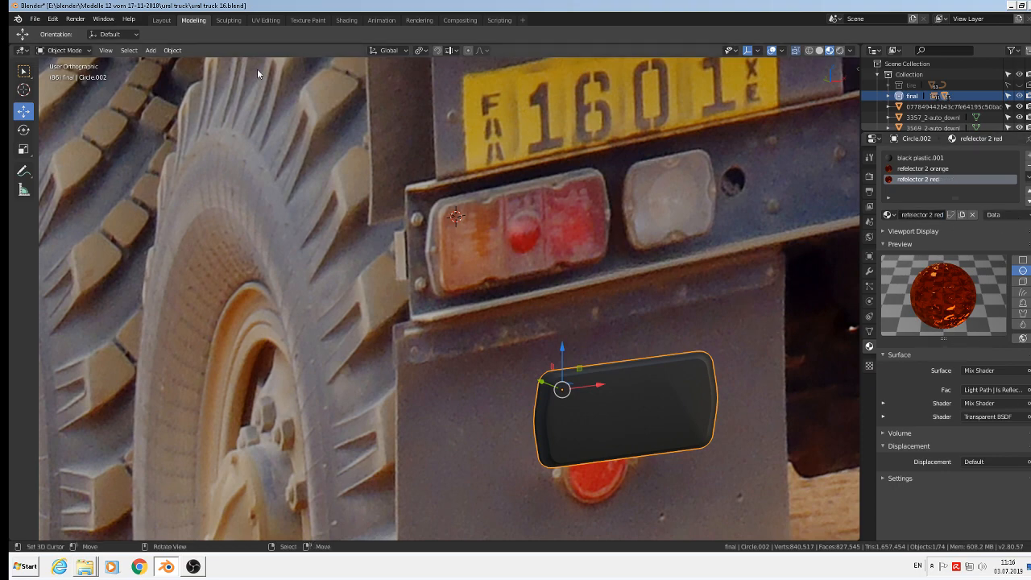
Step: Switch to the Shading workspace and frame the photographed rear lights in its 3D view, with the red reflector's nodes shown
{"action": "left_click", "coordinate": [347, 21]}
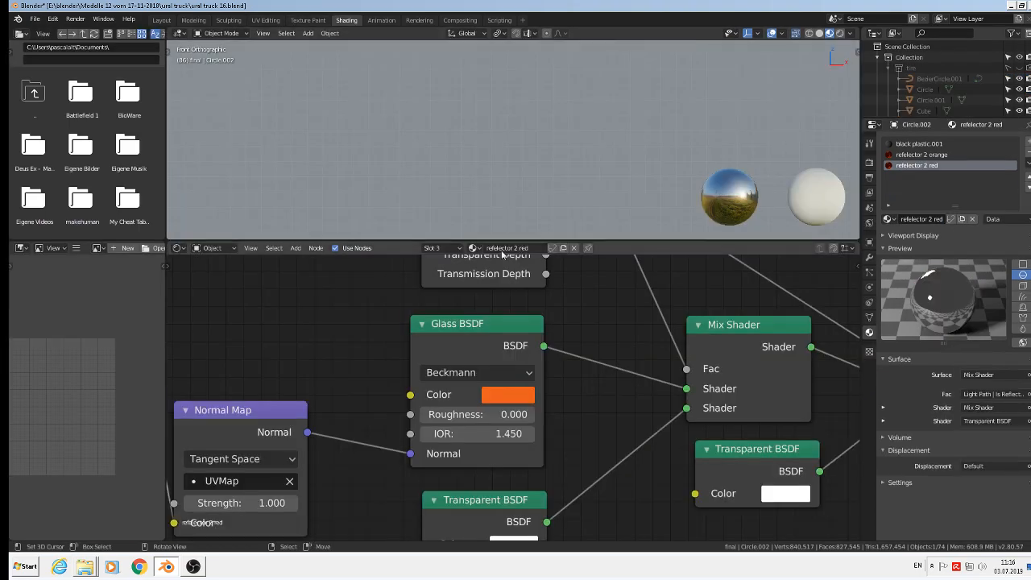
{"action": "scroll", "coordinate": [528, 351], "scroll_direction": "down", "scroll_amount": 2}
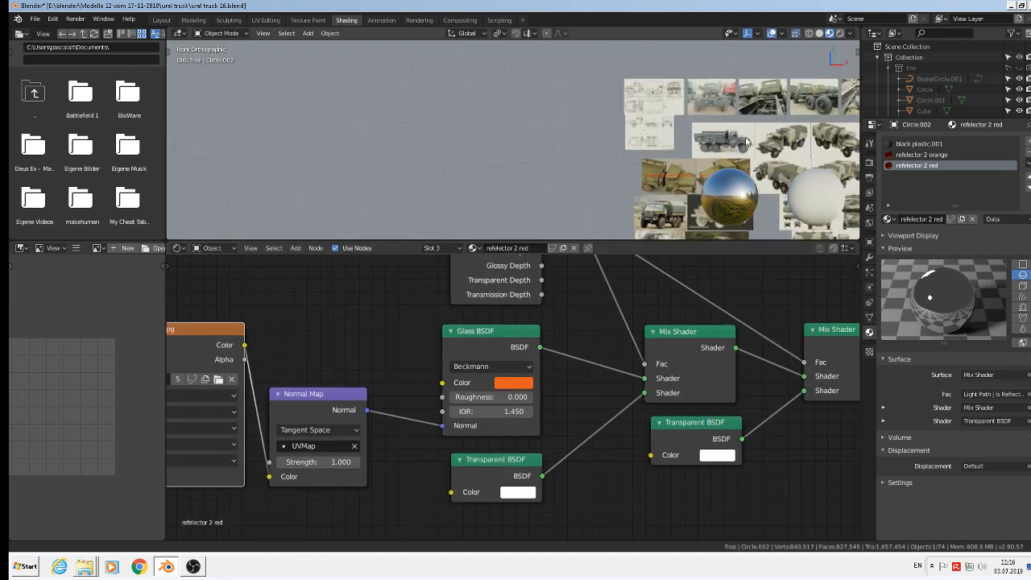
{"action": "middle_click_drag", "start_coordinate": [745, 142], "coordinate": [709, 133], "text": "shift"}
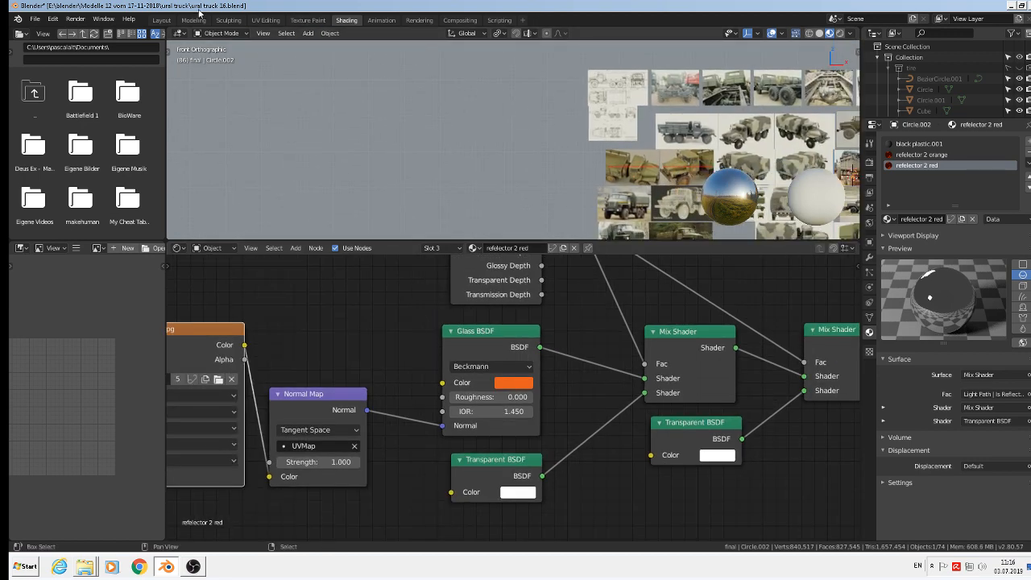
{"action": "middle_click_drag", "start_coordinate": [790, 147], "coordinate": [781, 148], "text": "shift"}
{"action": "middle_click_drag", "start_coordinate": [659, 101], "coordinate": [442, 80], "text": "shift"}
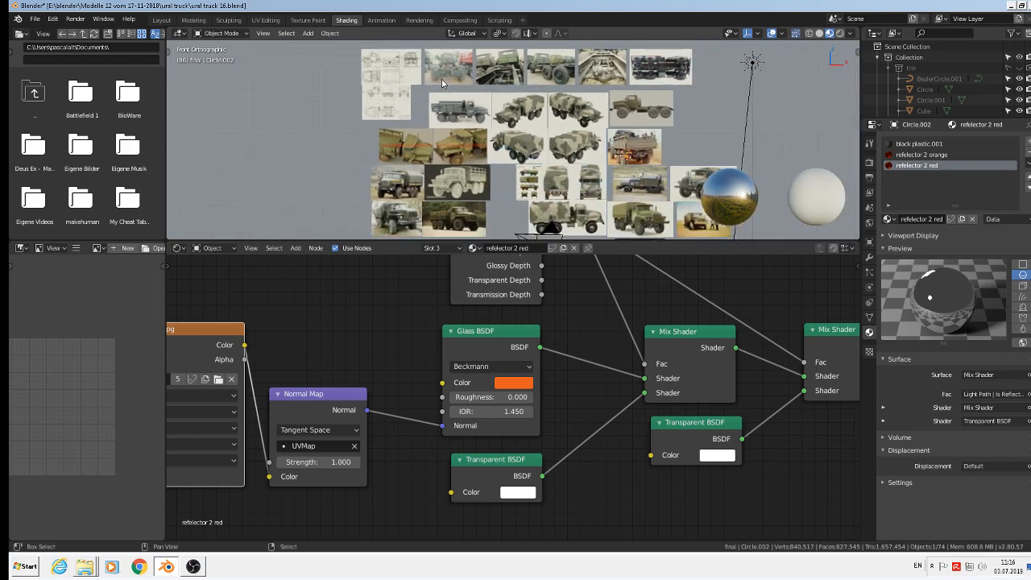
{"action": "scroll", "coordinate": [612, 163], "scroll_direction": "up", "scroll_amount": 12}
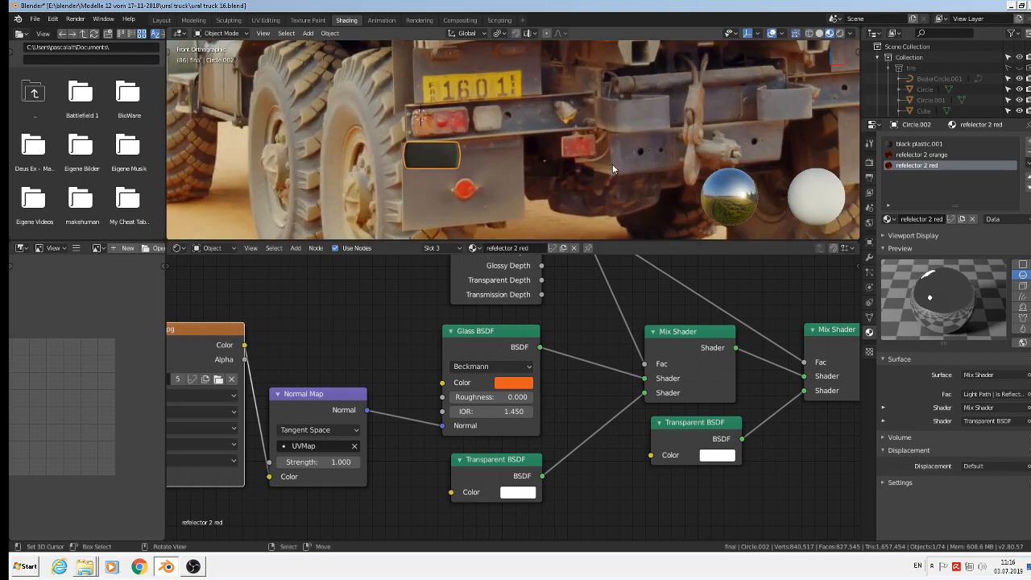
{"action": "scroll", "coordinate": [466, 122], "scroll_direction": "up", "scroll_amount": 3}
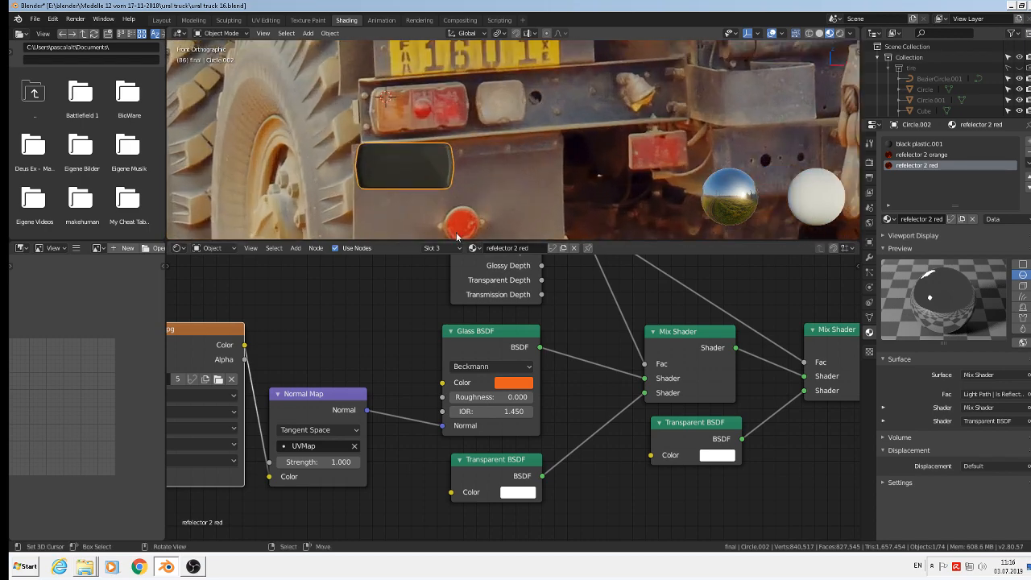
Step: Sample the Glass BSDF colour of refelector 2 red from the round red reflector in the photo
{"action": "left_click", "coordinate": [508, 387]}
{"action": "left_click", "coordinate": [605, 324]}
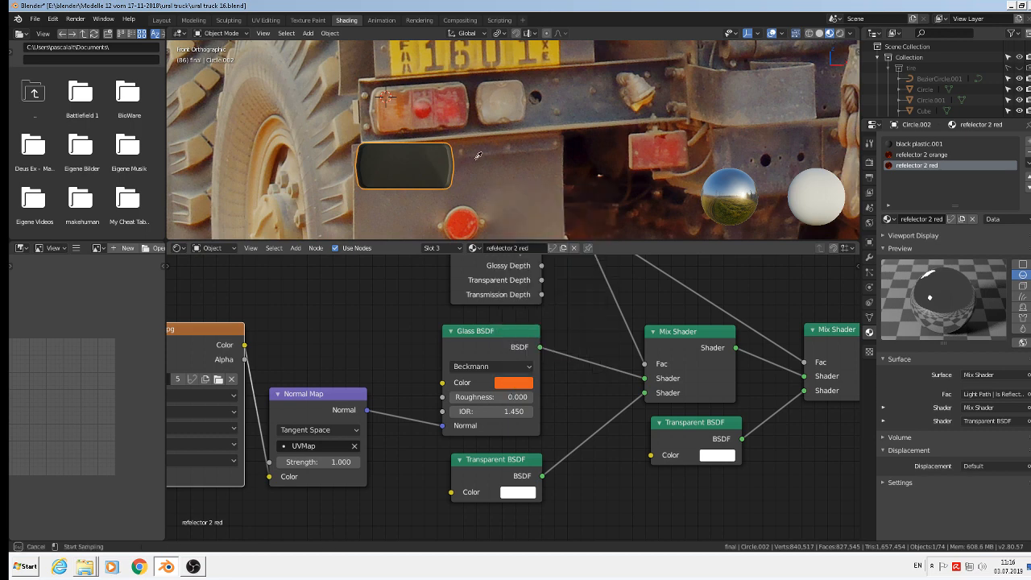
{"action": "left_click", "coordinate": [465, 215]}
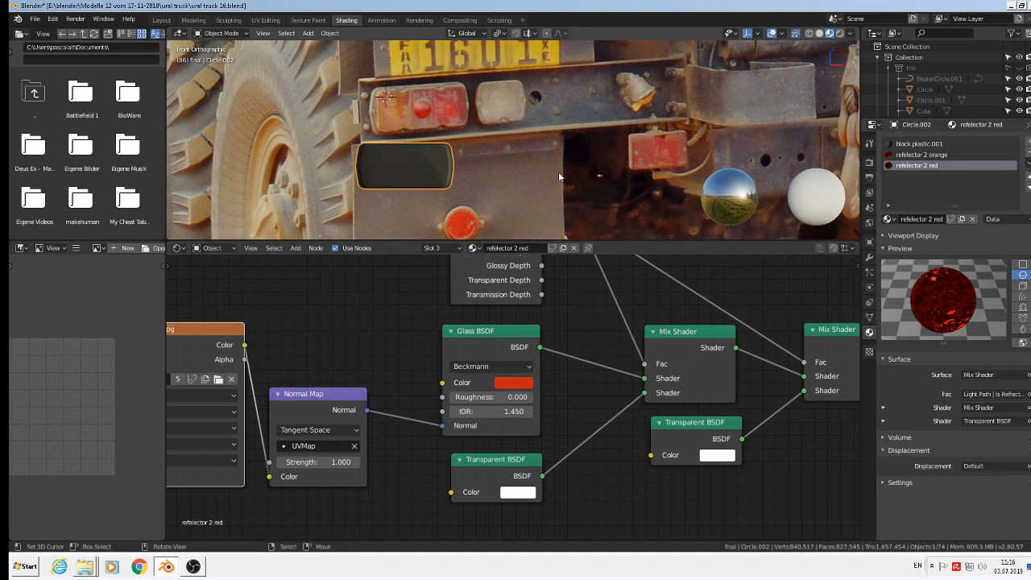
Step: Resample the Glass BSDF colour of refelector 2 red from the red dome in the middle of the photographed tail light
{"action": "scroll", "coordinate": [557, 171], "scroll_direction": "down", "scroll_amount": 1}
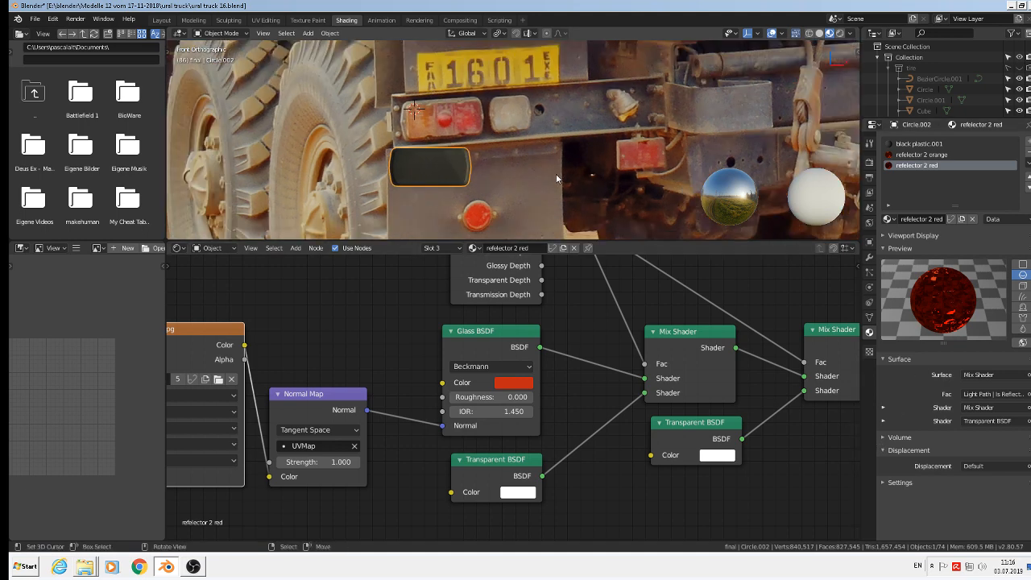
{"action": "left_click", "coordinate": [508, 391]}
{"action": "left_click", "coordinate": [605, 326]}
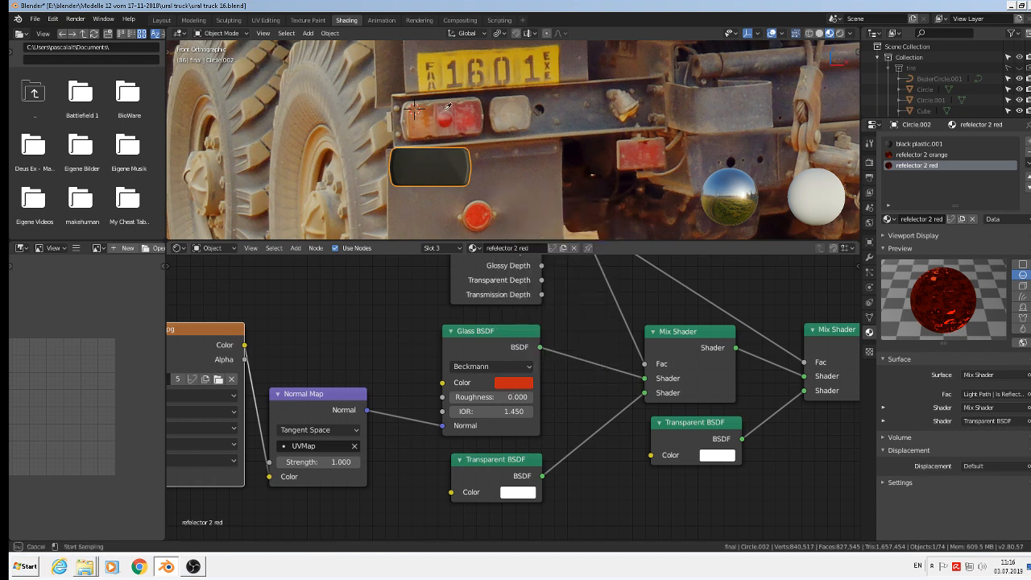
{"action": "left_click", "coordinate": [444, 122]}
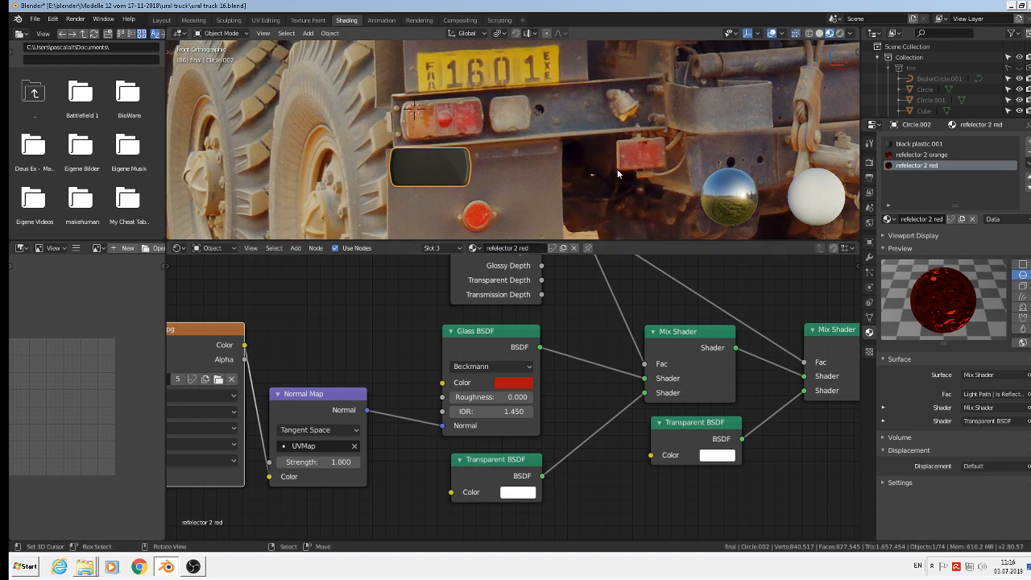
{"action": "scroll", "coordinate": [618, 177], "scroll_direction": "down", "scroll_amount": 4}
{"action": "scroll", "coordinate": [621, 177], "scroll_direction": "down", "scroll_amount": 2}
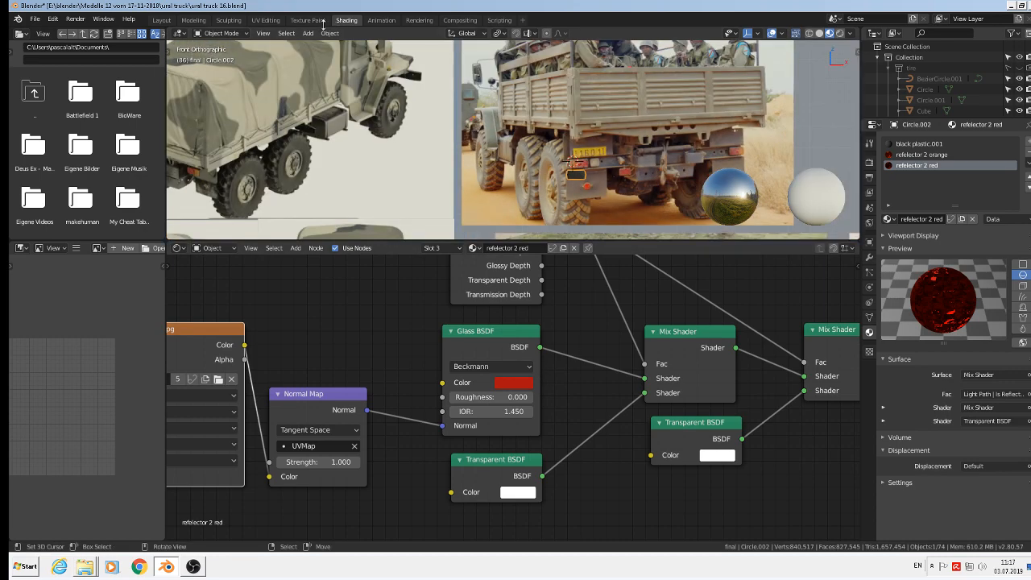
Step: Switch to the Modeling workspace and clear the selection on the rear tail light
{"action": "left_click", "coordinate": [189, 20]}
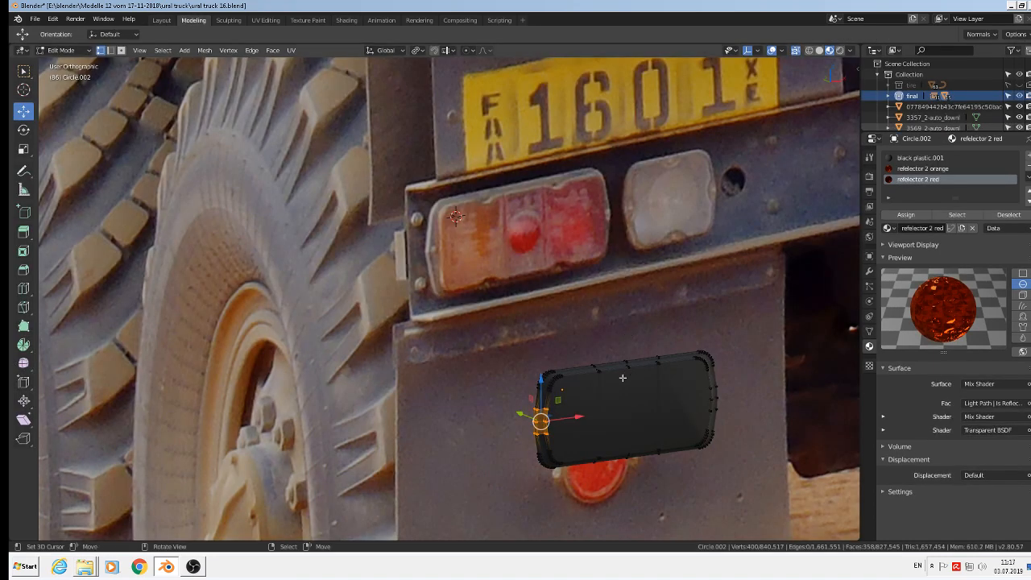
{"action": "scroll", "coordinate": [508, 463], "scroll_direction": "up", "scroll_amount": 3}
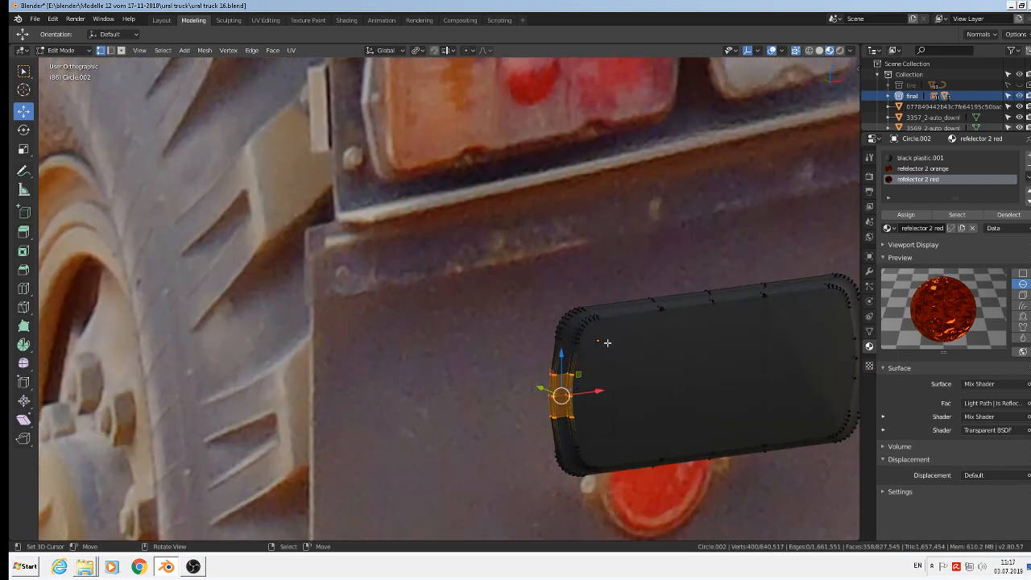
{"action": "scroll", "coordinate": [624, 319], "scroll_direction": "down", "scroll_amount": 3}
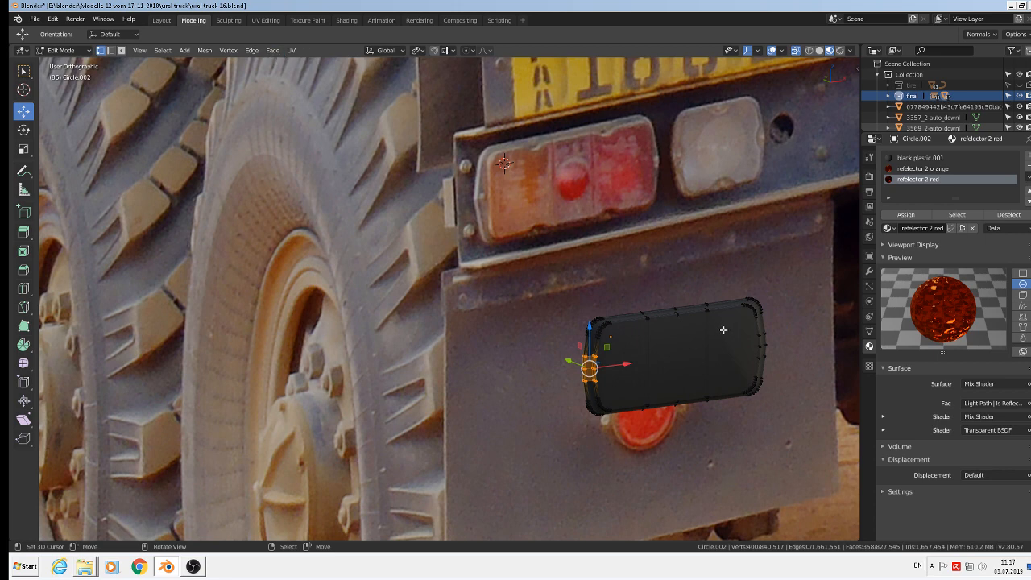
{"action": "scroll", "coordinate": [723, 330], "scroll_direction": "up", "scroll_amount": 6}
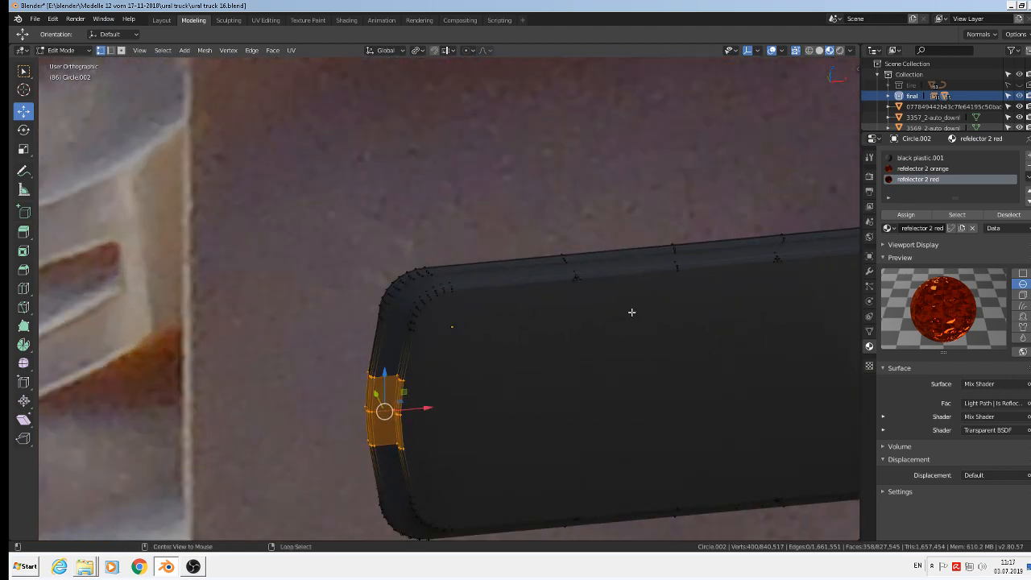
{"action": "key", "text": "alt+a"}
Step: Select all vertices of the tail light's front lens area, using a side view to exclude the rim behind it
{"action": "key", "text": "c"}
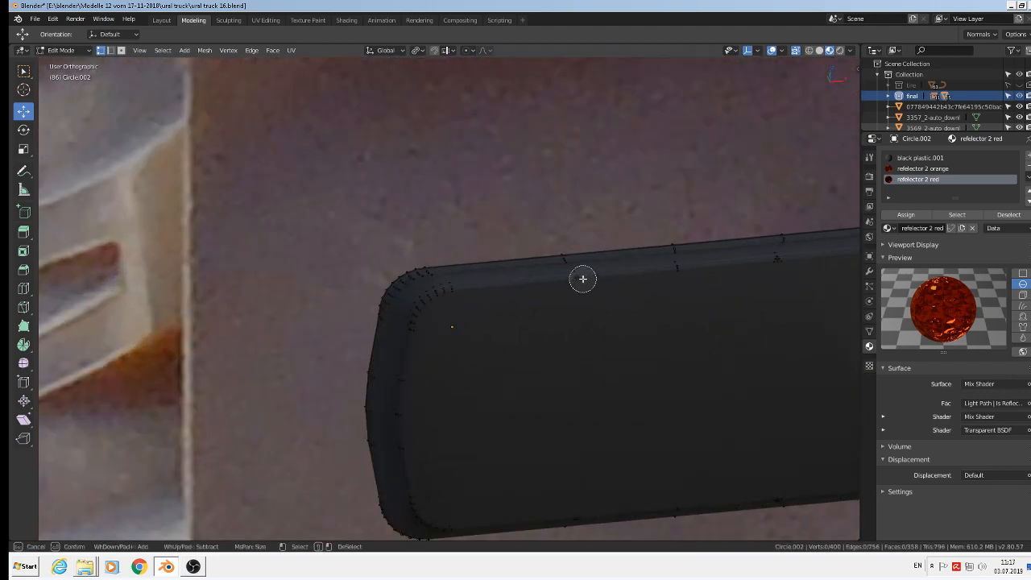
{"action": "left_click", "coordinate": [581, 278]}
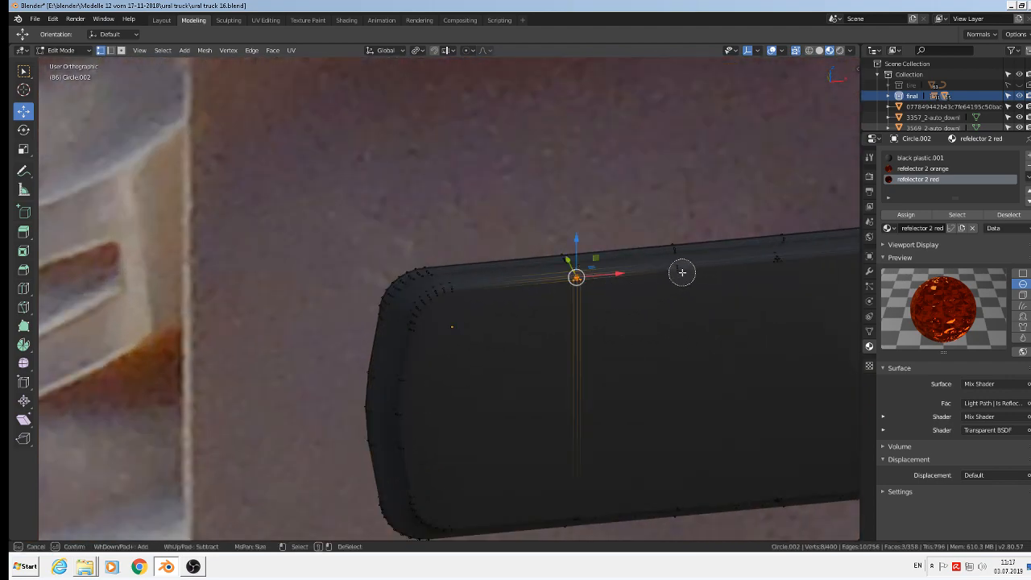
{"action": "key", "text": "Escape"}
{"action": "mouse_move", "coordinate": [581, 322]}
{"action": "middle_mouse_down"}
{"action": "mouse_move", "coordinate": [662, 333]}
{"action": "mouse_move", "coordinate": [700, 308]}
{"action": "mouse_move", "coordinate": [699, 291]}
{"action": "middle_mouse_up"}
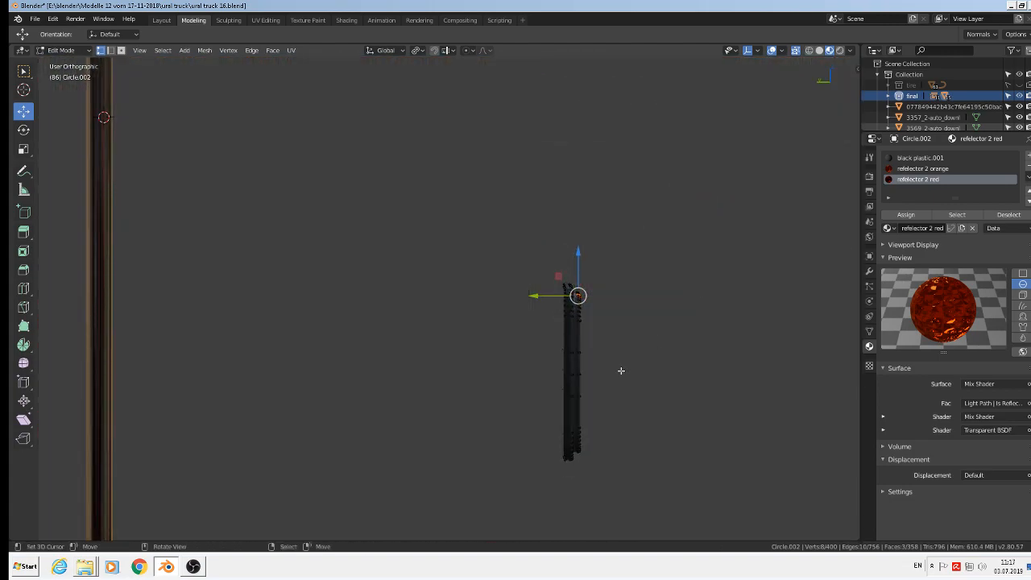
{"action": "scroll", "coordinate": [621, 370], "scroll_direction": "up", "scroll_amount": 3}
{"action": "key", "text": "b"}
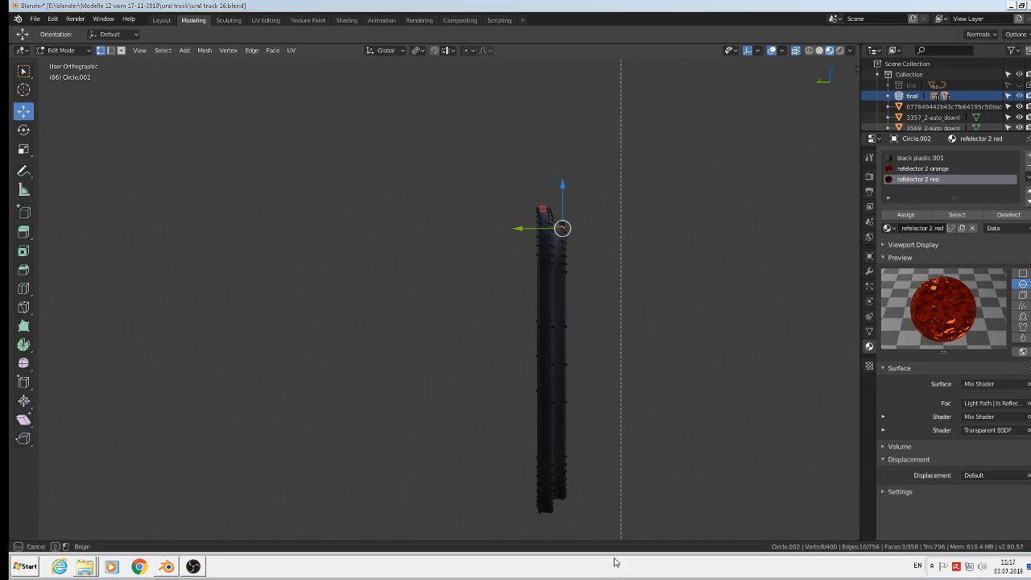
{"action": "left_click_drag", "start_coordinate": [603, 509], "coordinate": [544, 199]}
{"action": "middle_click_drag", "start_coordinate": [628, 306], "coordinate": [760, 367]}
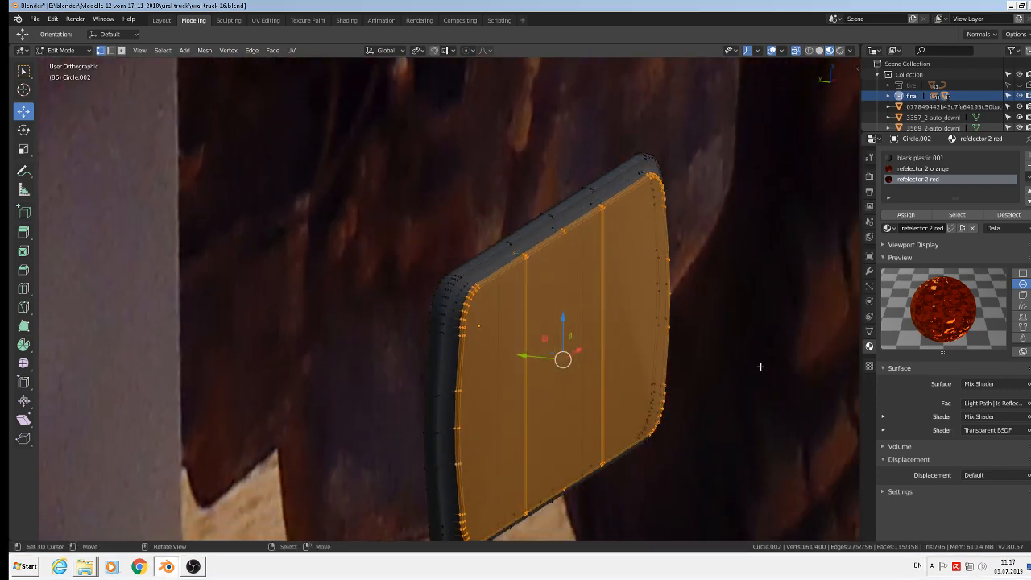
Step: Grow the lens selection to include its bevelled edge, and deselect the stray rim faces along the upper side
{"action": "key", "text": "ctrl+KP_Add"}
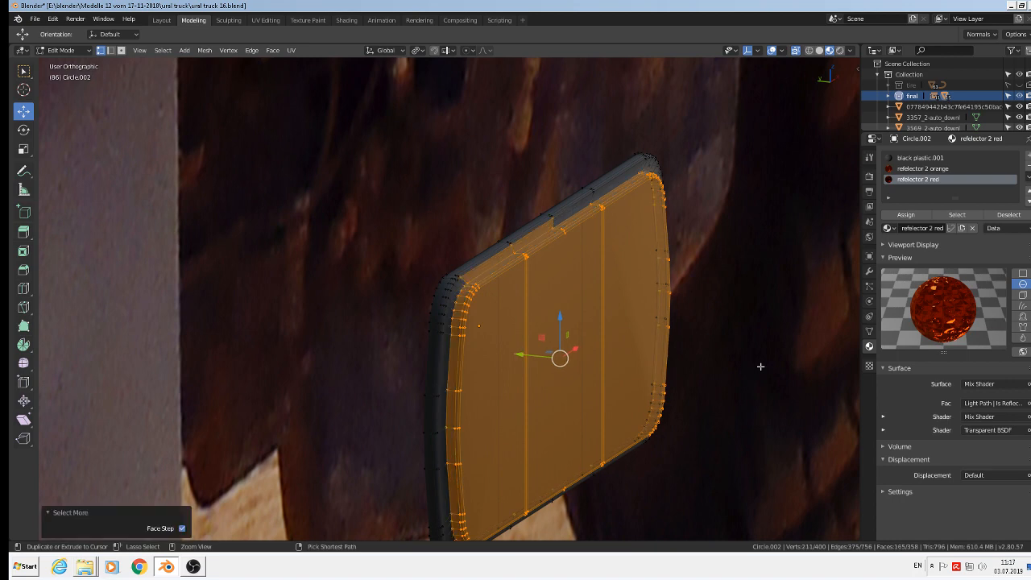
{"action": "key", "text": "c"}
{"action": "middle_click", "coordinate": [458, 271]}
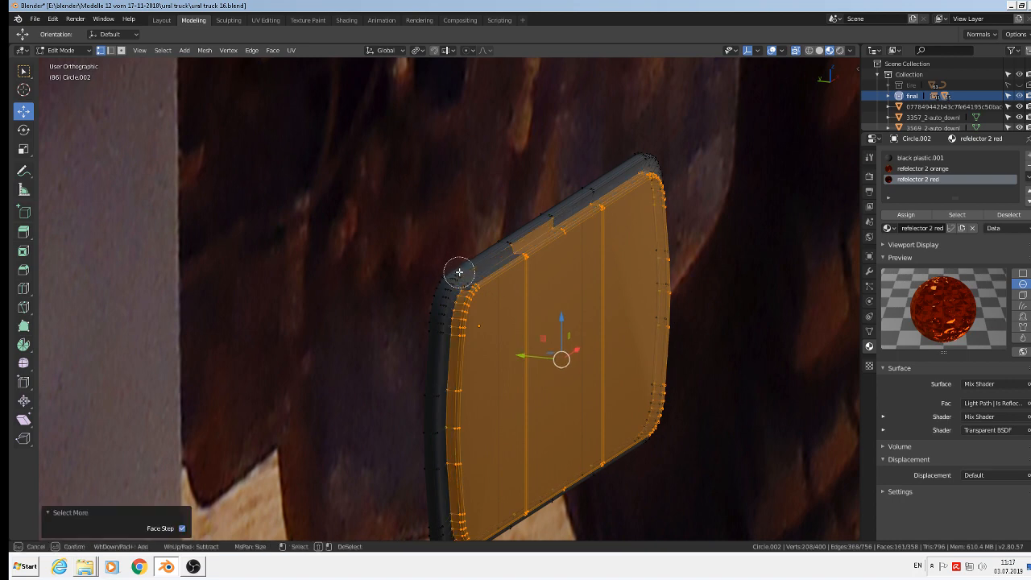
{"action": "middle_click", "coordinate": [536, 212]}
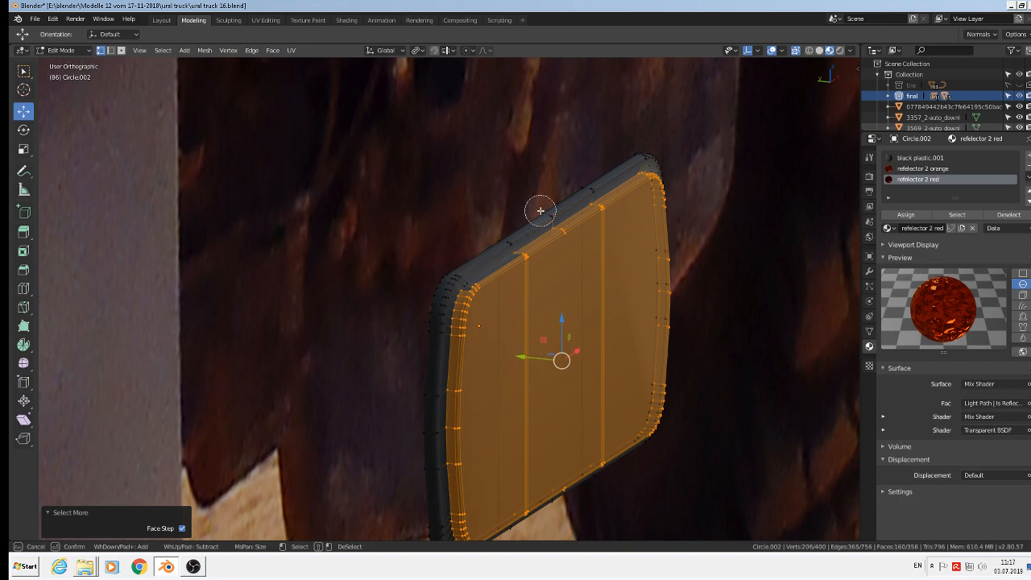
{"action": "right_click", "coordinate": [537, 212]}
{"action": "scroll", "coordinate": [473, 278], "scroll_direction": "up", "scroll_amount": 3}
{"action": "right_click", "coordinate": [465, 285], "text": "shift"}
{"action": "right_click", "coordinate": [455, 293], "text": "shift"}
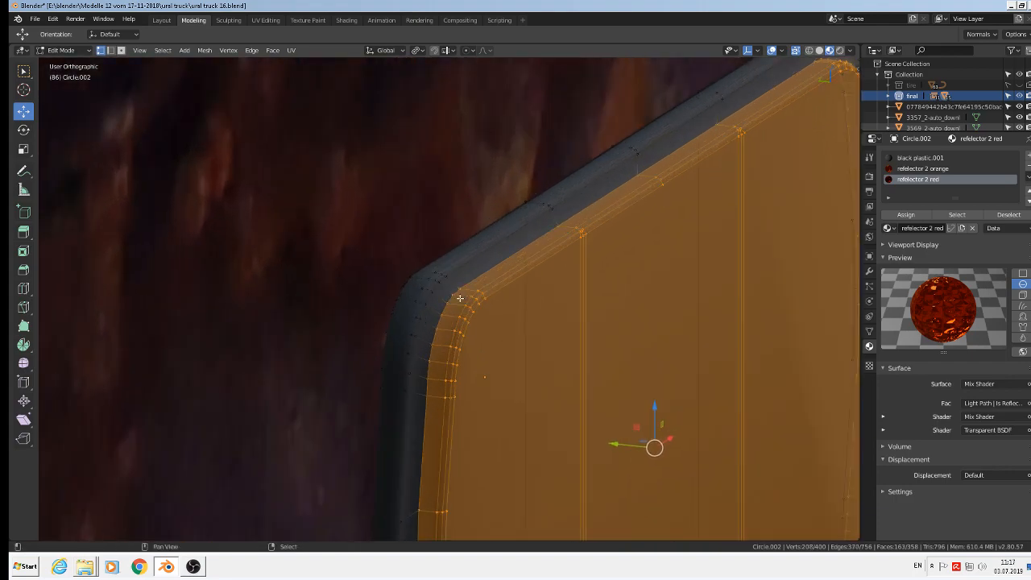
Step: Assign the refelector 2 red material to the selected lens faces
{"action": "scroll", "coordinate": [504, 322], "scroll_direction": "down", "scroll_amount": 7}
{"action": "middle_click_drag", "start_coordinate": [647, 386], "coordinate": [547, 330]}
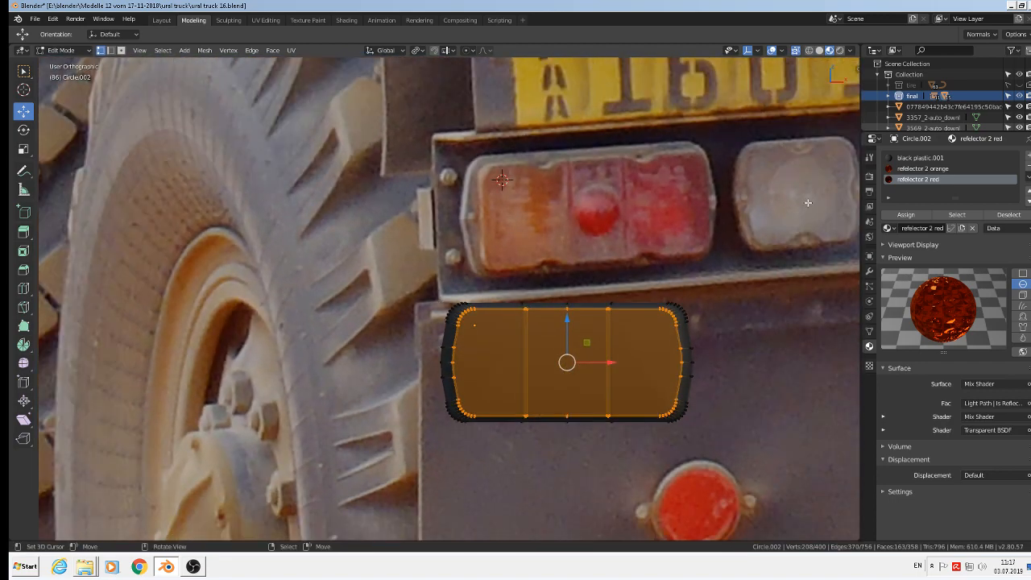
{"action": "left_click", "coordinate": [913, 214]}
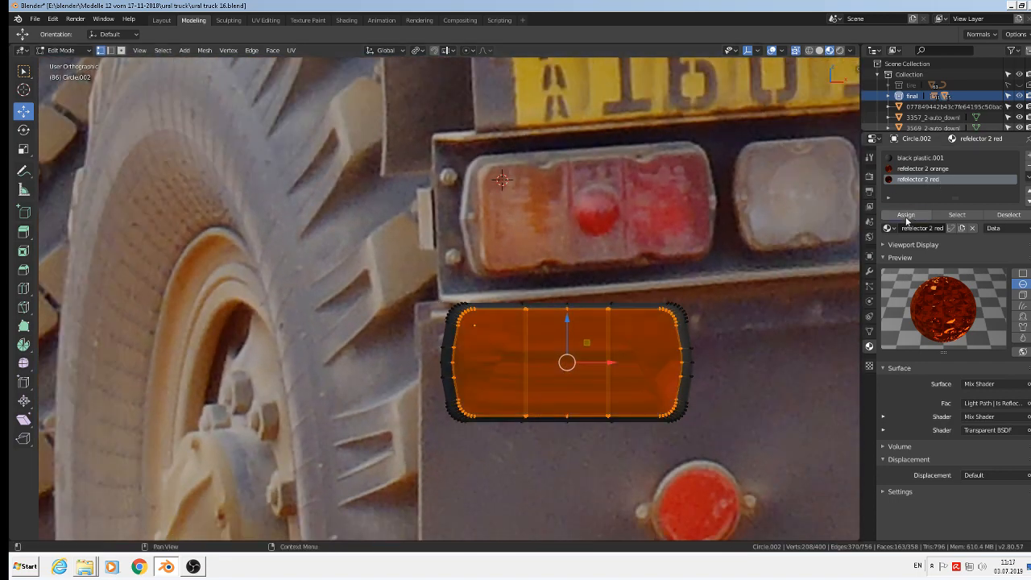
Step: Switch to face selection with X-ray off and select only the large front face of the left lens section
{"action": "scroll", "coordinate": [454, 352], "scroll_direction": "up", "scroll_amount": 2}
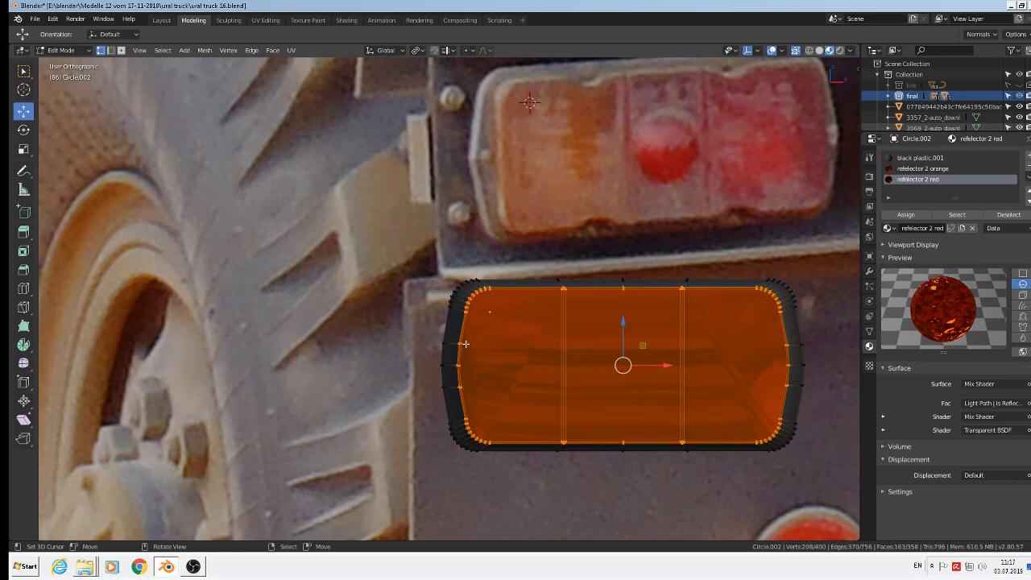
{"action": "left_click", "coordinate": [123, 50]}
{"action": "key", "text": "alt+a"}
{"action": "left_click", "coordinate": [498, 345]}
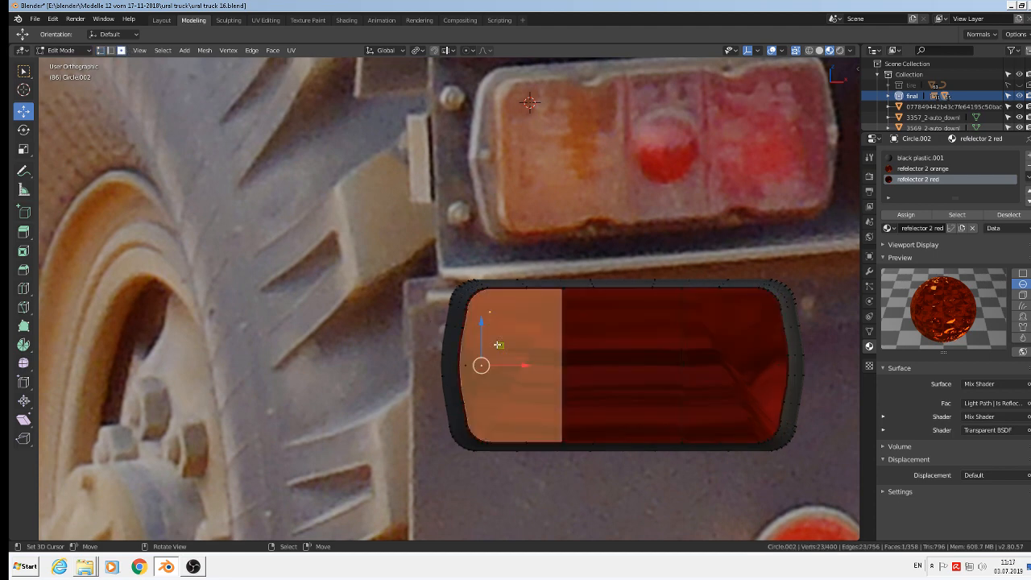
{"action": "middle_click_drag", "start_coordinate": [513, 384], "coordinate": [545, 422]}
{"action": "scroll", "coordinate": [562, 276], "scroll_direction": "up", "scroll_amount": 4}
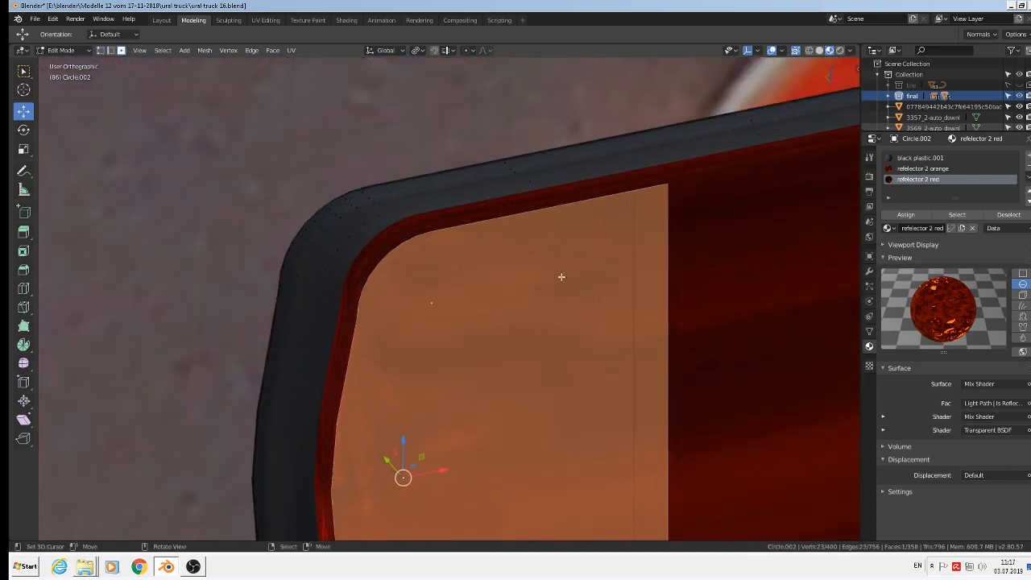
{"action": "middle_click_drag", "start_coordinate": [579, 216], "coordinate": [561, 254]}
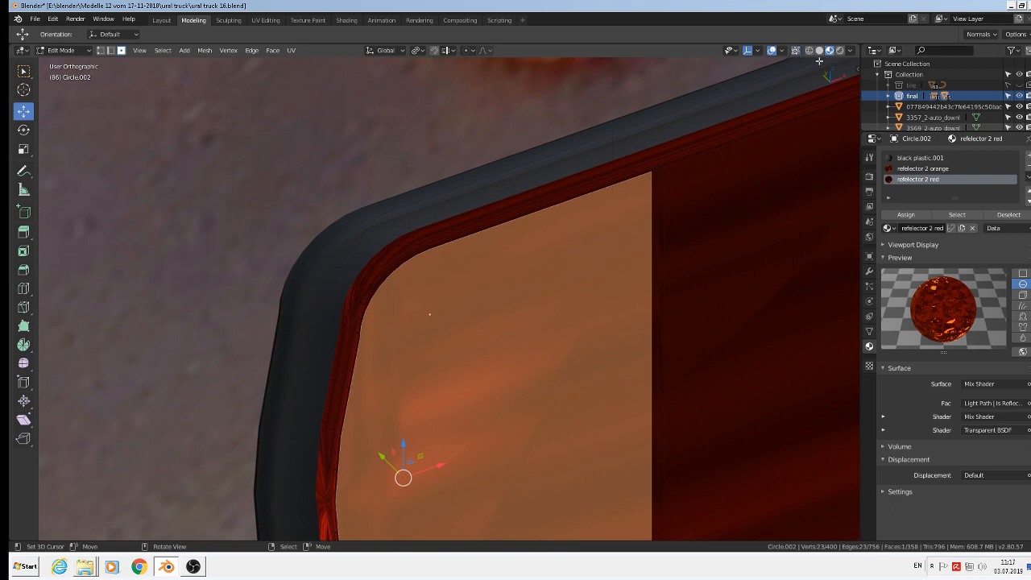
{"action": "scroll", "coordinate": [502, 215], "scroll_direction": "up", "scroll_amount": 4}
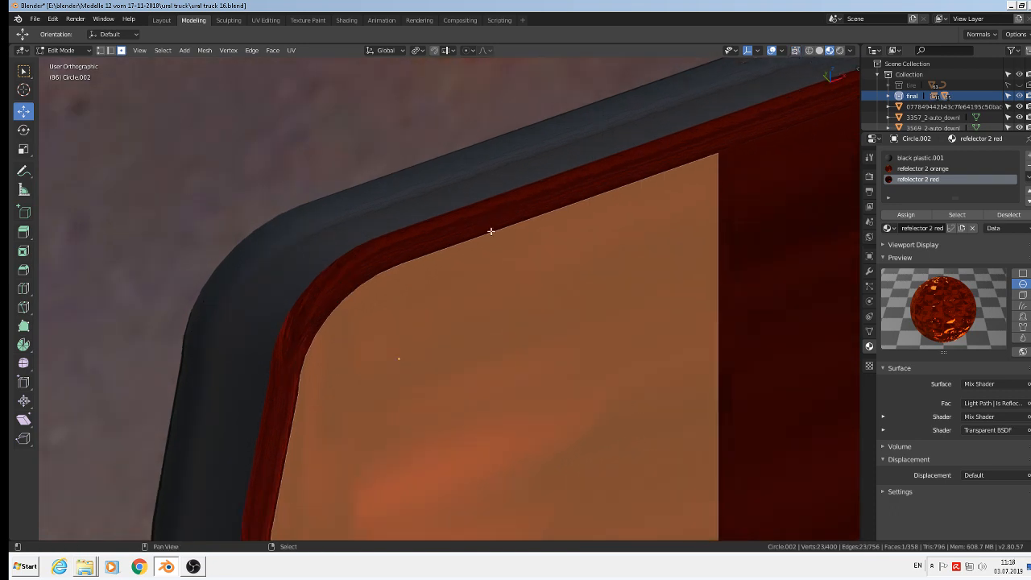
Step: Add the bevel faces along the left lens section's upper edge to the selection
{"action": "left_click", "coordinate": [489, 227], "text": "shift"}
{"action": "left_click", "coordinate": [373, 269], "text": "shift"}
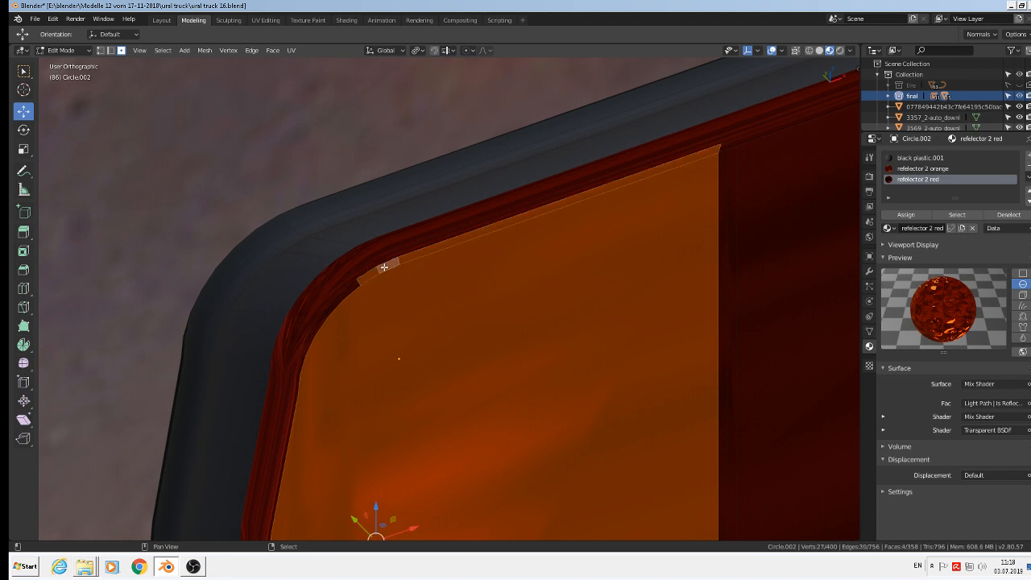
{"action": "right_click", "coordinate": [386, 251], "text": "shift"}
{"action": "right_click", "coordinate": [415, 243], "text": "shift"}
{"action": "right_click", "coordinate": [415, 246], "text": "shift"}
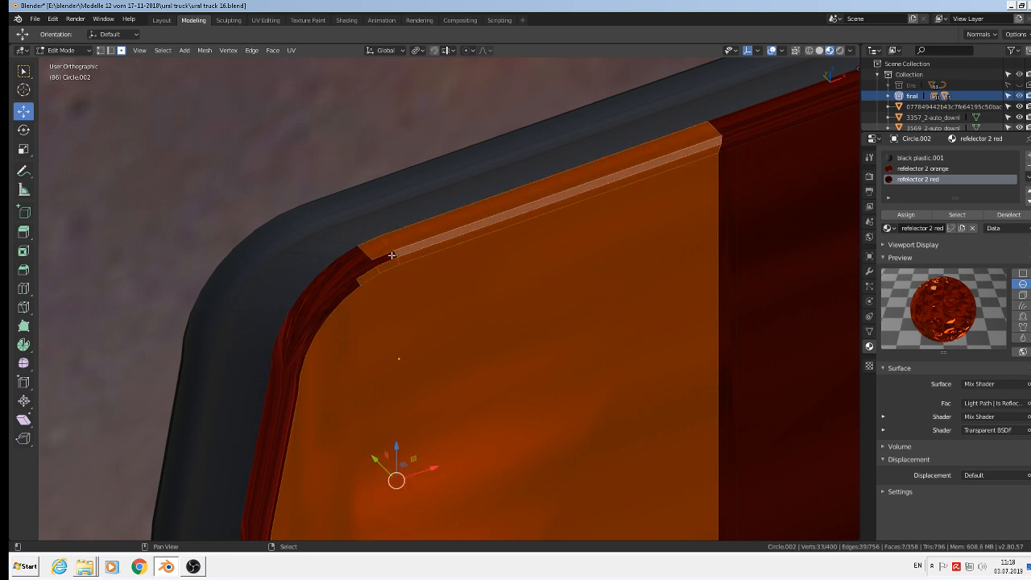
{"action": "right_click", "coordinate": [392, 256], "text": "shift"}
Step: Add the bevel faces around the upper corner and down the outer side of the left lens section using circle select
{"action": "key", "text": "c"}
{"action": "mouse_move", "coordinate": [376, 261]}
{"action": "left_mouse_down"}
{"action": "mouse_move", "coordinate": [306, 332]}
{"action": "mouse_move", "coordinate": [293, 382]}
{"action": "left_mouse_up"}
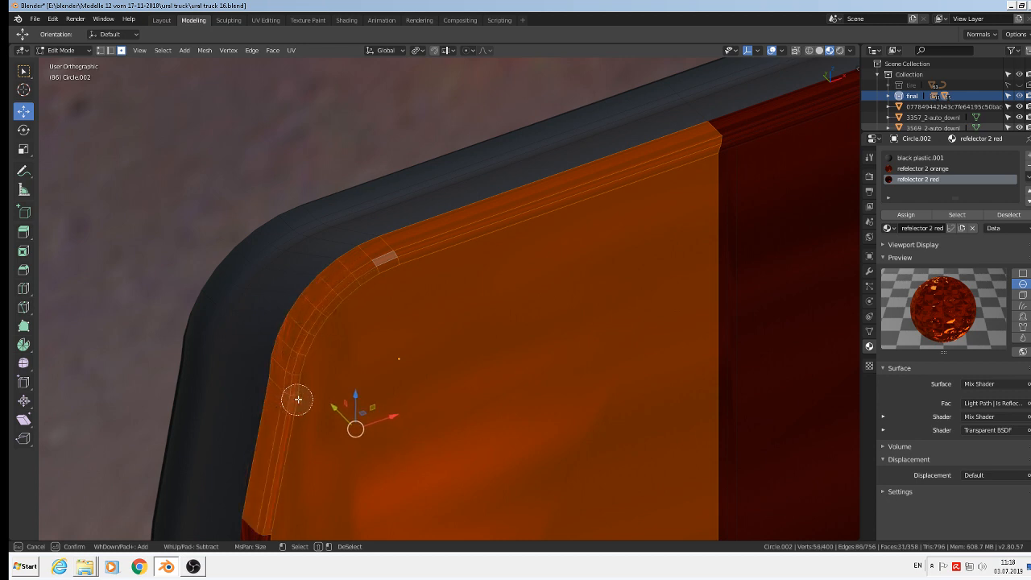
{"action": "right_click", "coordinate": [298, 400]}
{"action": "scroll", "coordinate": [404, 403], "scroll_direction": "down", "scroll_amount": 3}
{"action": "mouse_move", "coordinate": [443, 391]}
{"action": "middle_mouse_down", "text": "shift"}
{"action": "mouse_move", "coordinate": [473, 268]}
{"action": "mouse_move", "coordinate": [334, 283]}
{"action": "middle_mouse_up", "text": "shift"}
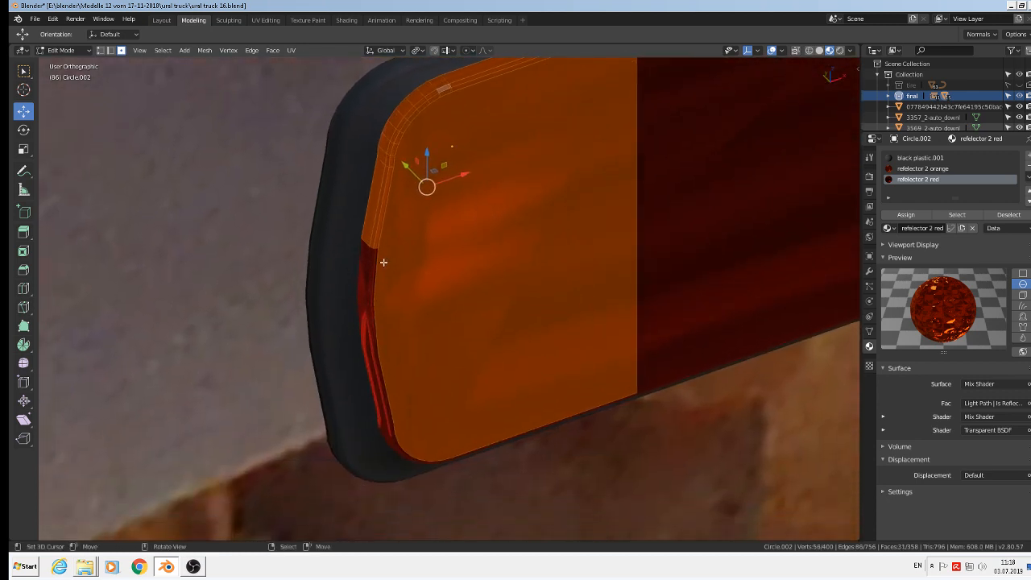
{"action": "key", "text": "c"}
{"action": "mouse_move", "coordinate": [383, 262]}
{"action": "left_mouse_down"}
{"action": "mouse_move", "coordinate": [373, 322]}
{"action": "mouse_move", "coordinate": [383, 368]}
{"action": "left_mouse_up"}
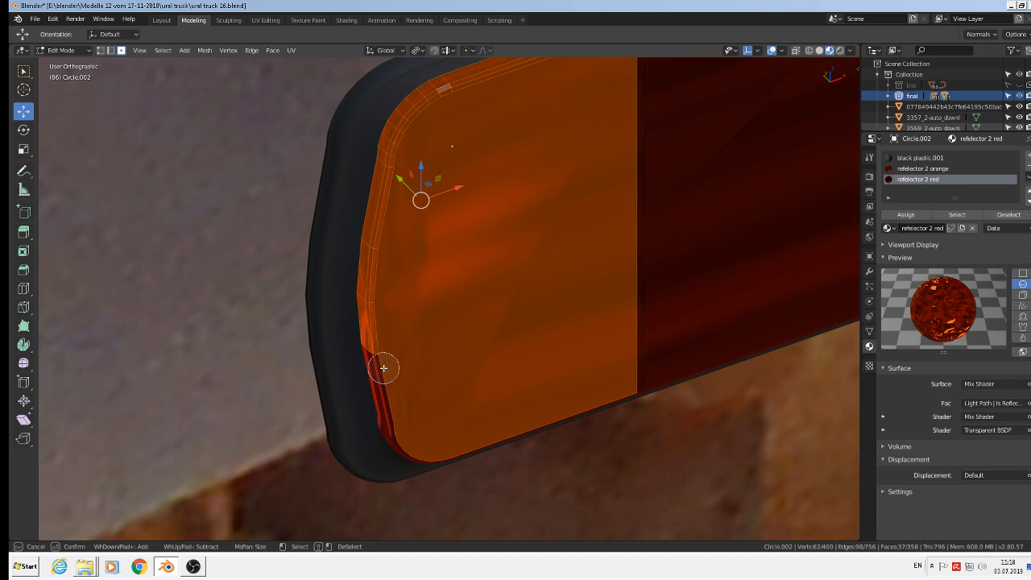
{"action": "left_click", "coordinate": [383, 368]}
{"action": "right_click", "coordinate": [383, 369]}
Step: Add the bevel faces around the lower corner and along the lower edge of the left lens section to the selection
{"action": "middle_click_drag", "start_coordinate": [419, 401], "coordinate": [412, 331]}
{"action": "key", "text": "c"}
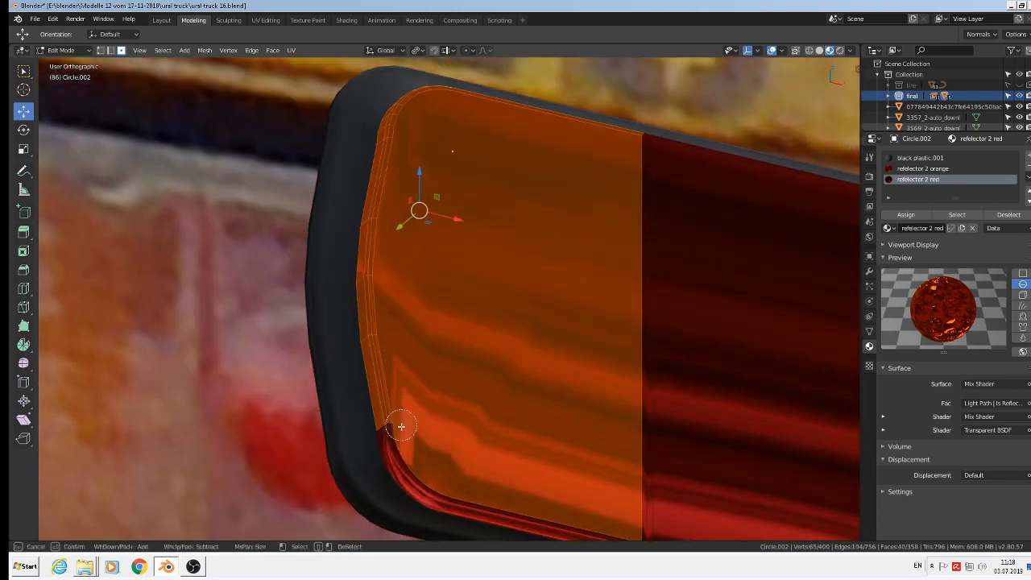
{"action": "mouse_move", "coordinate": [401, 426]}
{"action": "left_mouse_down"}
{"action": "mouse_move", "coordinate": [392, 430]}
{"action": "mouse_move", "coordinate": [414, 467]}
{"action": "mouse_move", "coordinate": [449, 496]}
{"action": "left_mouse_up"}
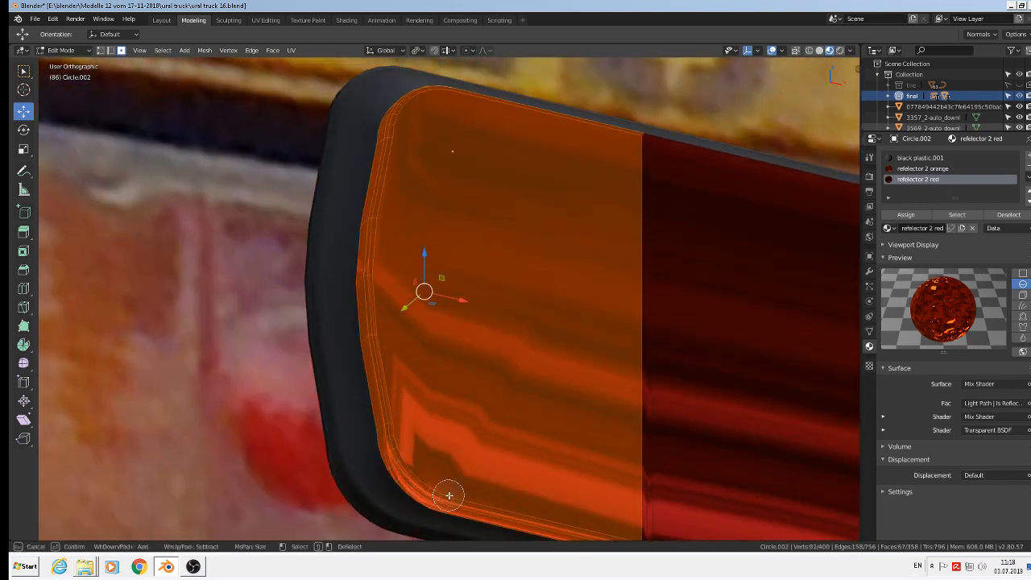
{"action": "right_click", "coordinate": [449, 495]}
{"action": "middle_click_drag", "start_coordinate": [594, 341], "coordinate": [561, 369]}
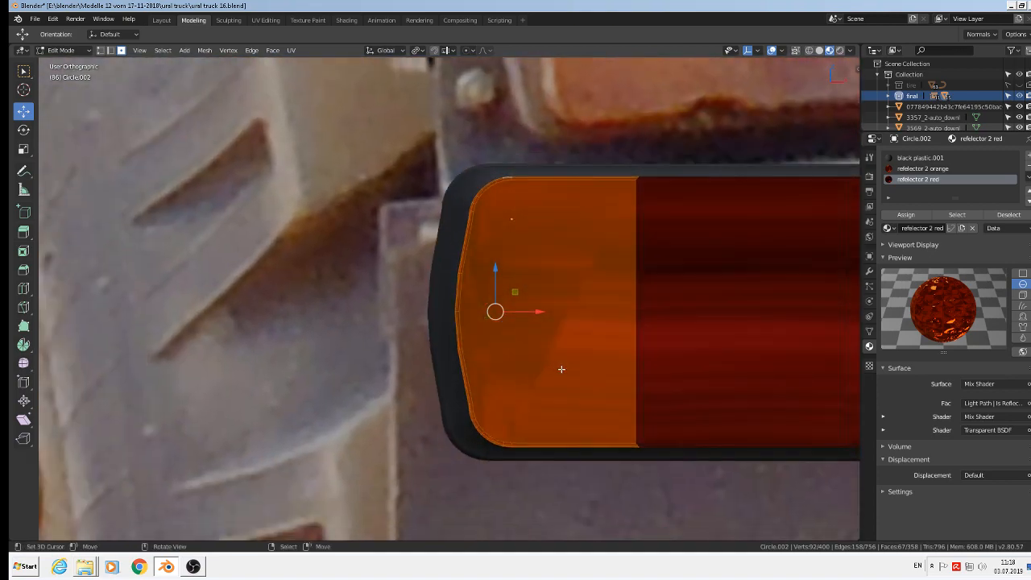
Step: Add the narrow divider strip between the left and middle lens sections to the selection
{"action": "scroll", "coordinate": [596, 338], "scroll_direction": "up", "scroll_amount": 3}
{"action": "scroll", "coordinate": [606, 193], "scroll_direction": "up", "scroll_amount": 1}
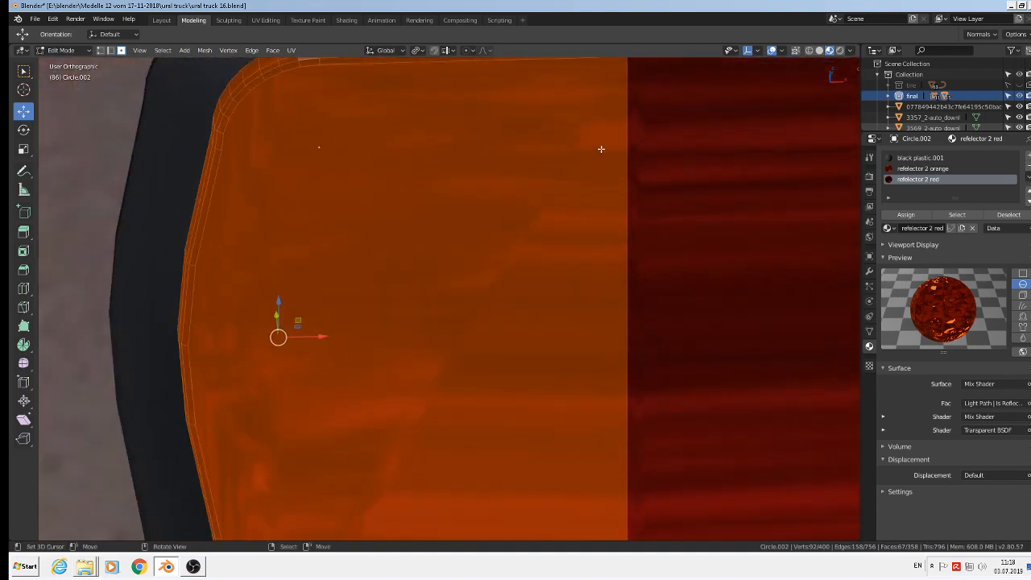
{"action": "middle_click_drag", "start_coordinate": [651, 120], "coordinate": [566, 257]}
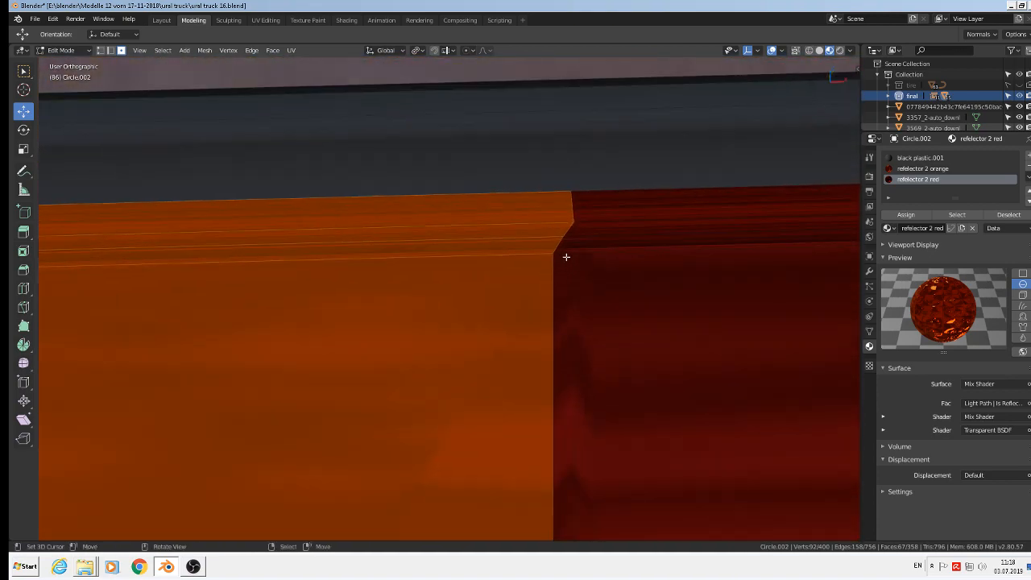
{"action": "left_click", "coordinate": [559, 280], "text": "shift"}
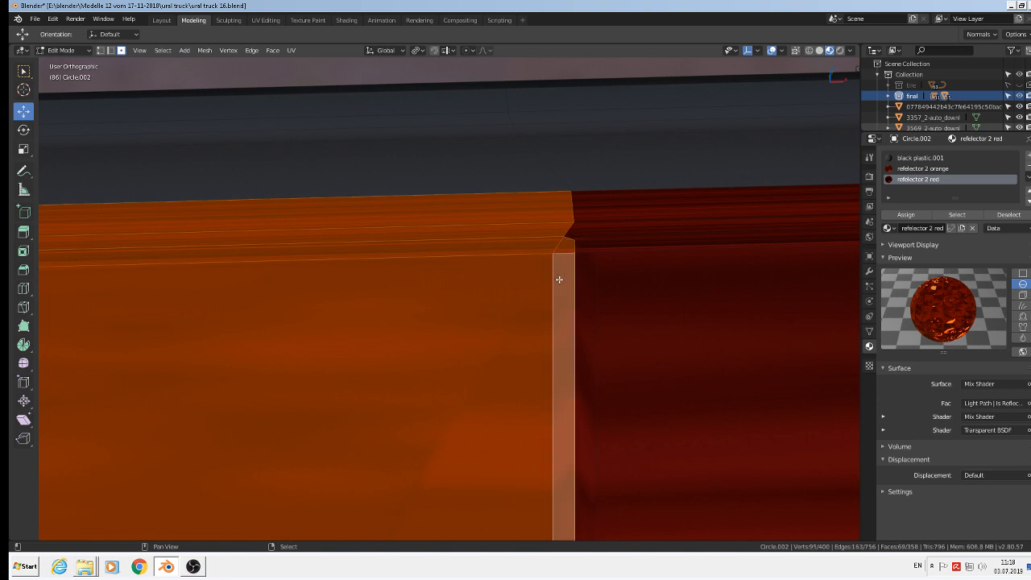
{"action": "right_click", "coordinate": [567, 227], "text": "shift"}
{"action": "right_click", "coordinate": [563, 227], "text": "shift"}
{"action": "left_click", "coordinate": [569, 231], "text": "shift"}
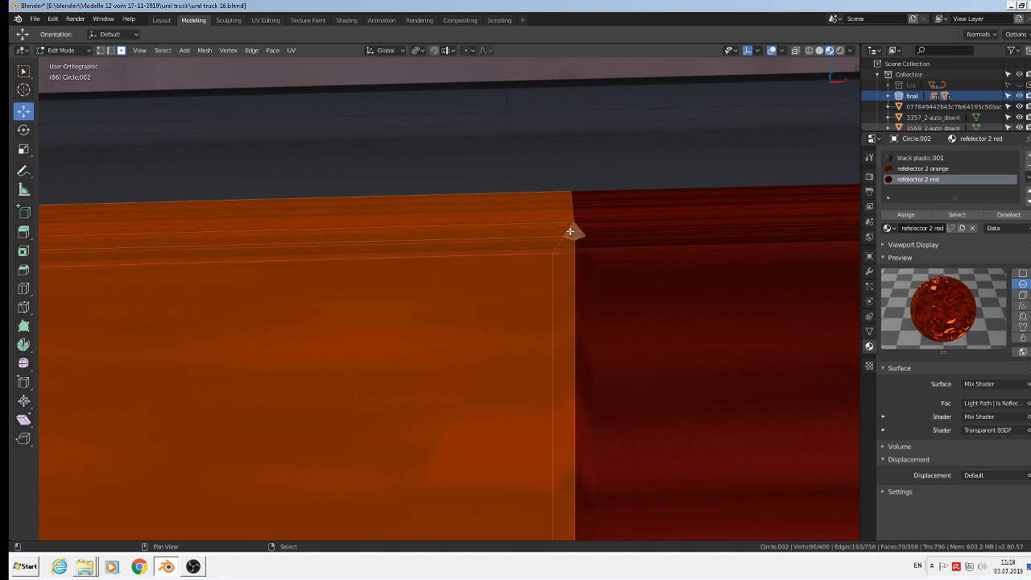
Step: Assign the "refelector 2 orange" material to the selected faces of the tail light's left lens section
{"action": "scroll", "coordinate": [580, 270], "scroll_direction": "down", "scroll_amount": 8}
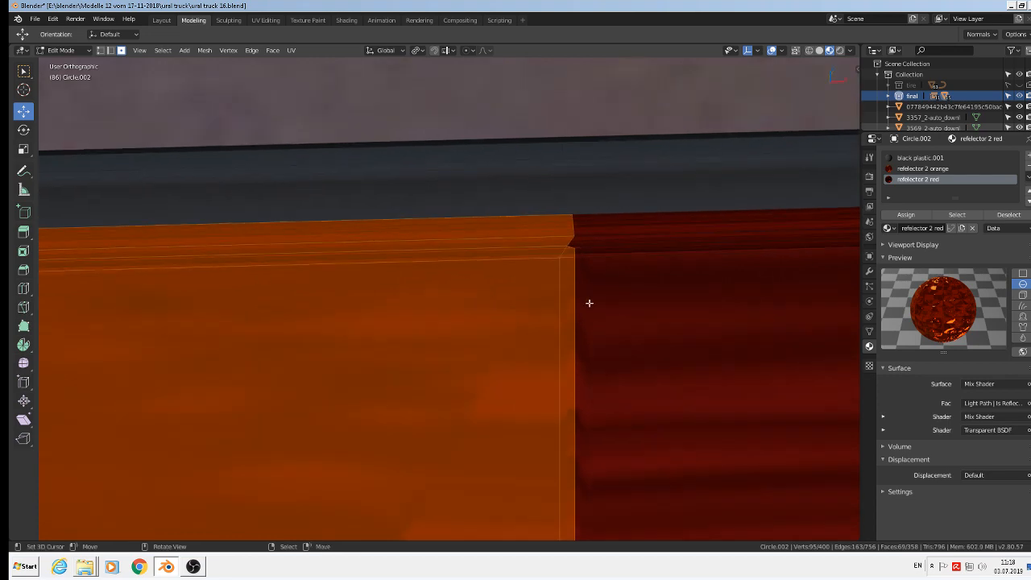
{"action": "middle_click_drag", "start_coordinate": [658, 364], "coordinate": [640, 89], "text": "shift"}
{"action": "scroll", "coordinate": [633, 158], "scroll_direction": "down", "scroll_amount": 3}
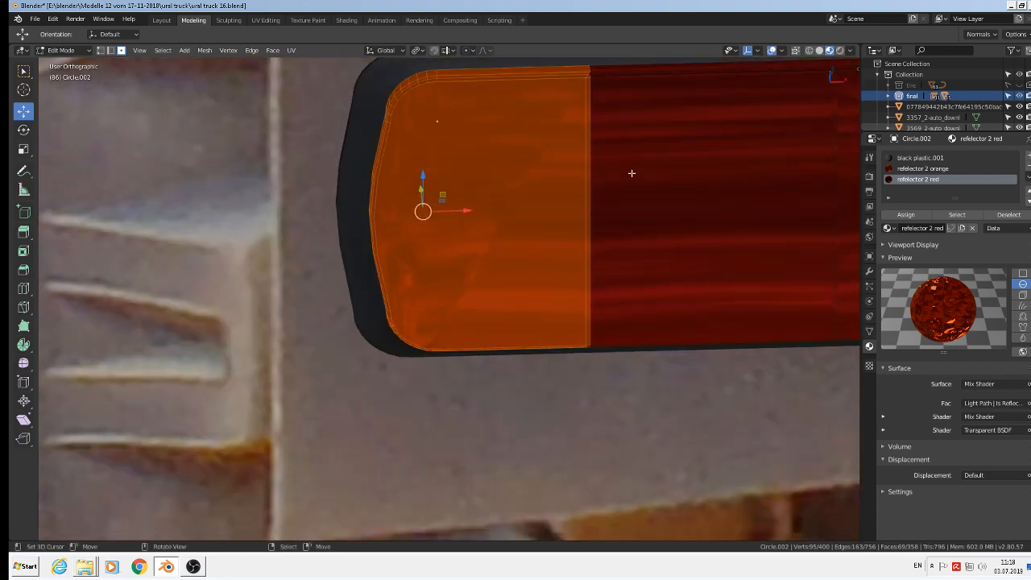
{"action": "left_click", "coordinate": [928, 169]}
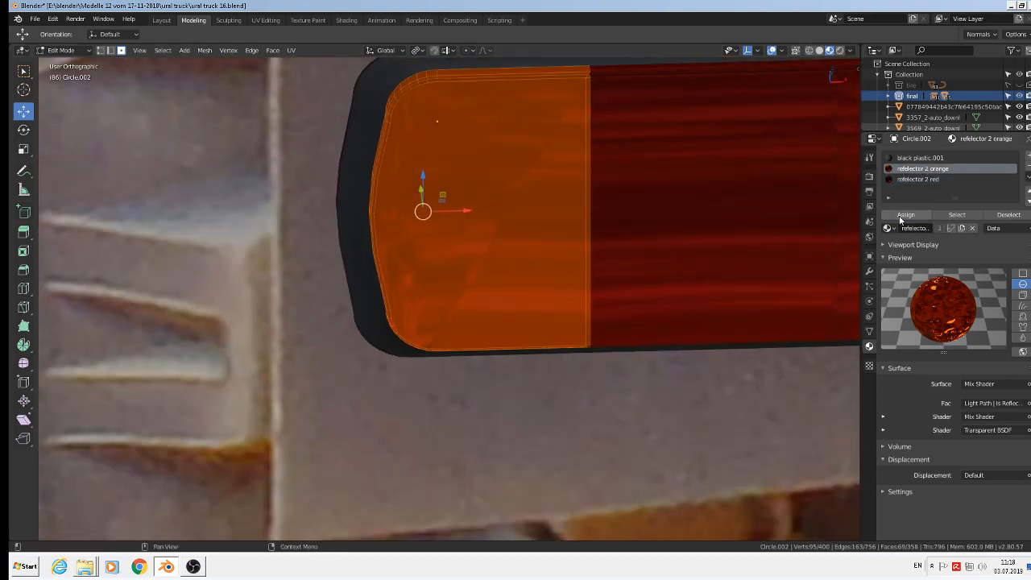
{"action": "left_click", "coordinate": [905, 214]}
{"action": "key", "text": "Tab"}
{"action": "scroll", "coordinate": [725, 211], "scroll_direction": "down", "scroll_amount": 6}
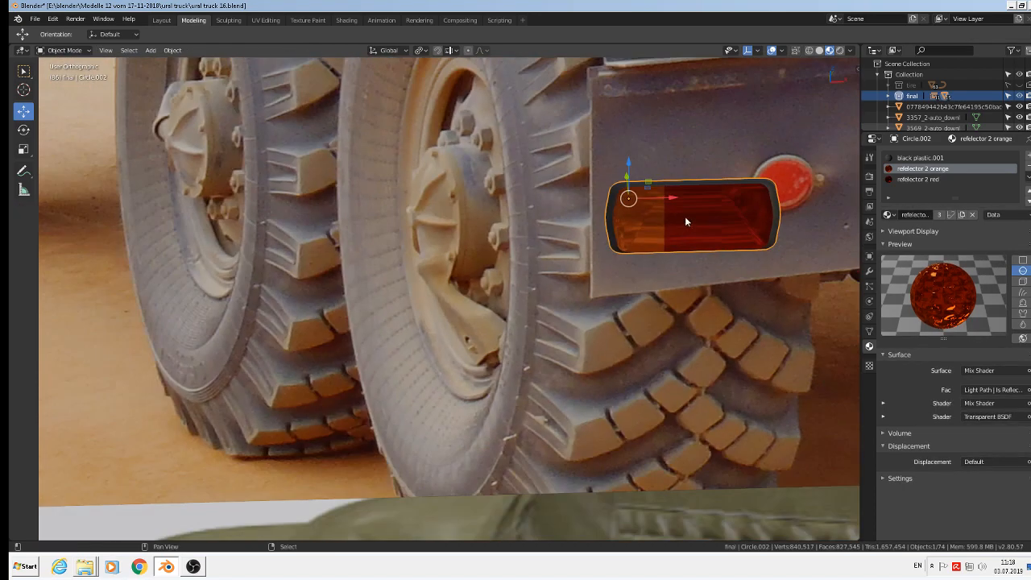
Step: Unwrap all faces of the tail light with Project From View, using the front view
{"action": "middle_click_drag", "start_coordinate": [685, 216], "coordinate": [419, 327], "text": "shift"}
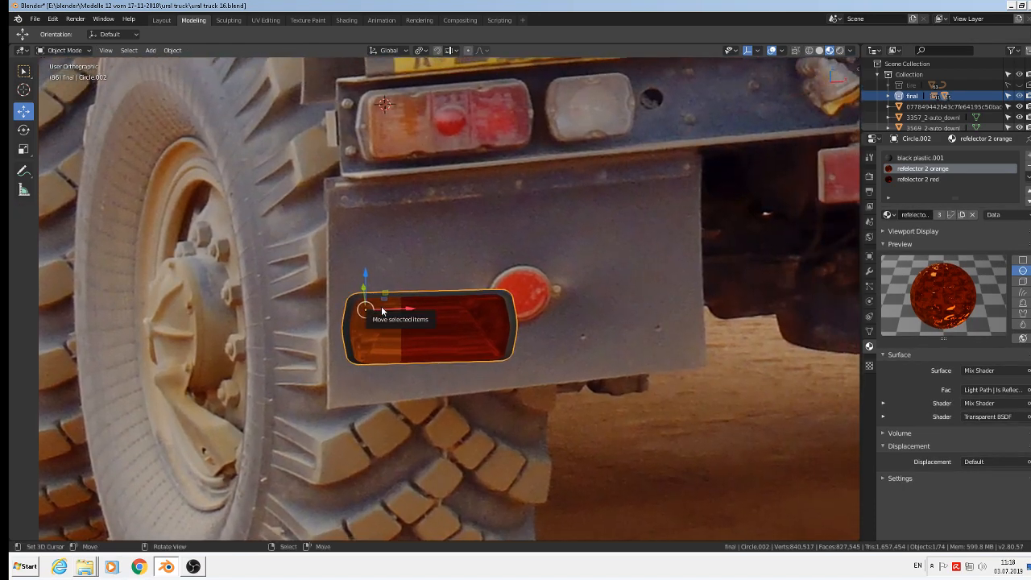
{"action": "key", "text": "KP_1"}
{"action": "key", "text": "Tab"}
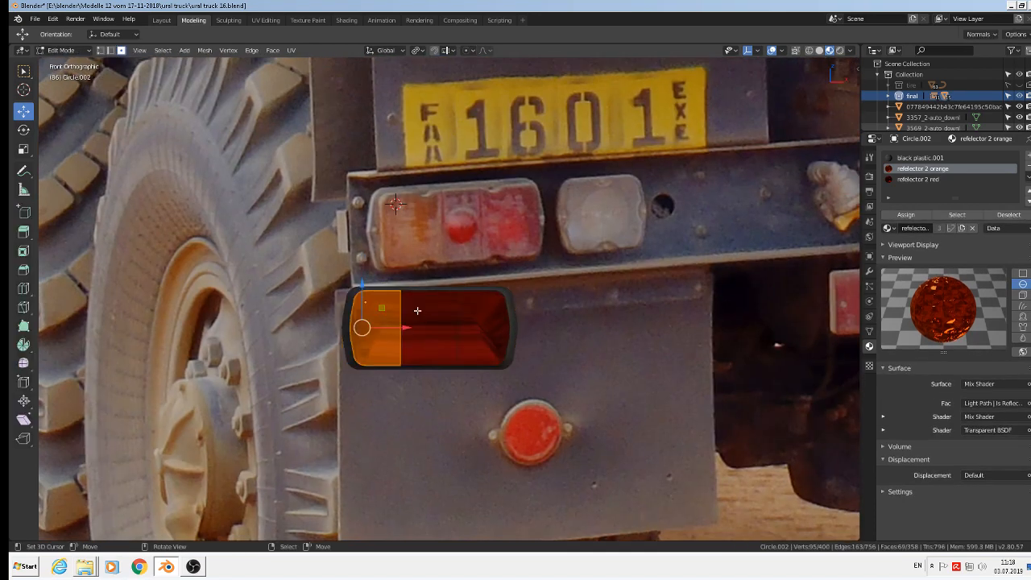
{"action": "key", "text": "a"}
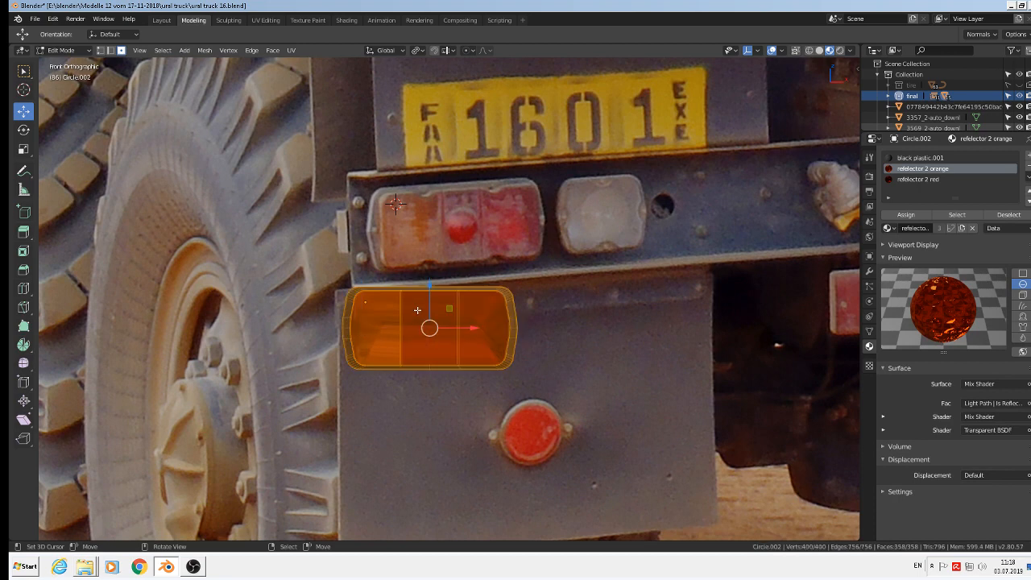
{"action": "key", "text": "u"}
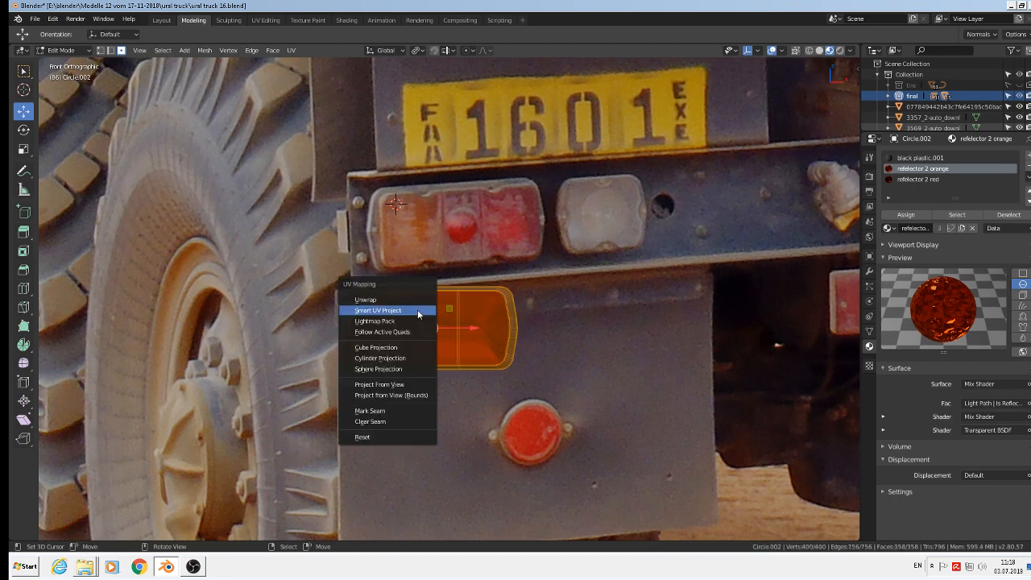
{"action": "left_click", "coordinate": [397, 387]}
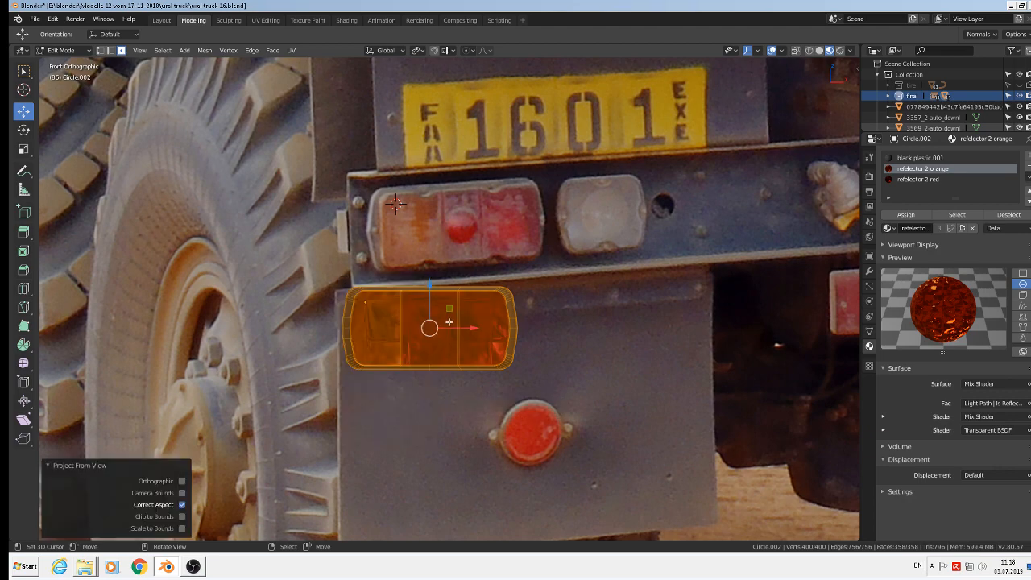
{"action": "scroll", "coordinate": [449, 322], "scroll_direction": "up", "scroll_amount": 6}
{"action": "key", "text": "Tab"}
{"action": "scroll", "coordinate": [435, 339], "scroll_direction": "down", "scroll_amount": 5}
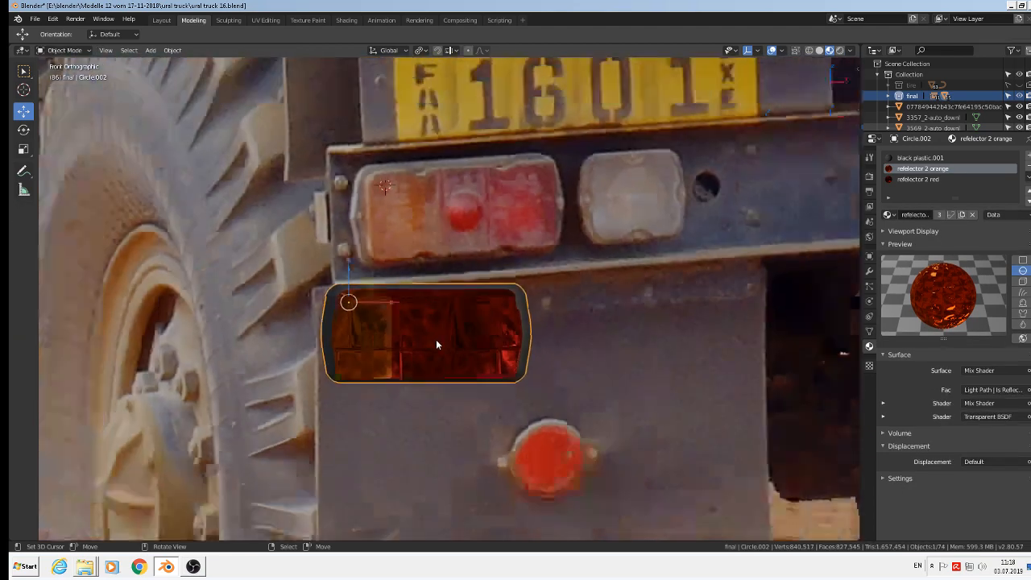
{"action": "scroll", "coordinate": [436, 339], "scroll_direction": "down", "scroll_amount": 2}
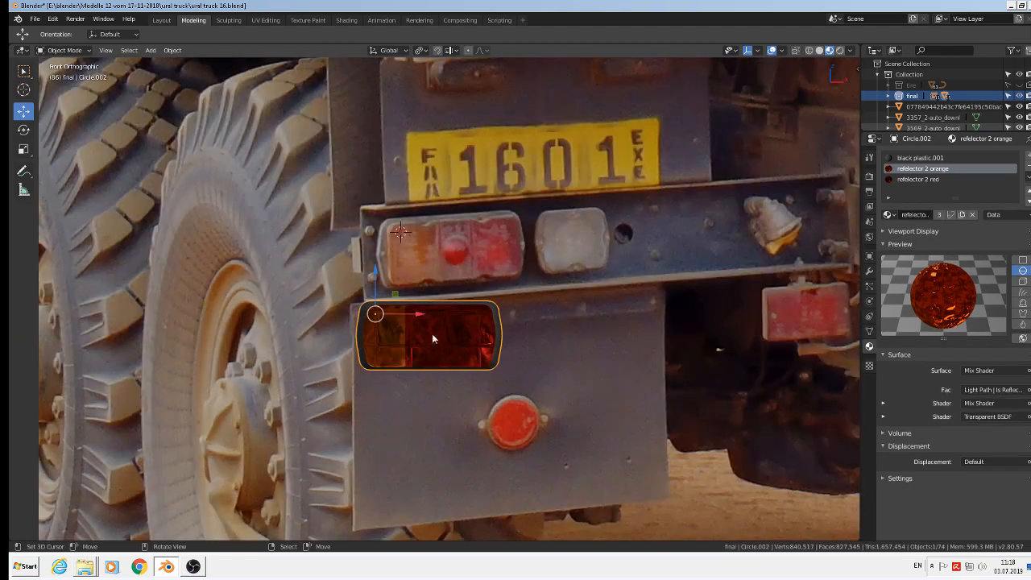
Step: Enlarge the tail light's whole UV layout to about twice the height of the reflector 1 normal.jpg texture
{"action": "left_click", "coordinate": [266, 20]}
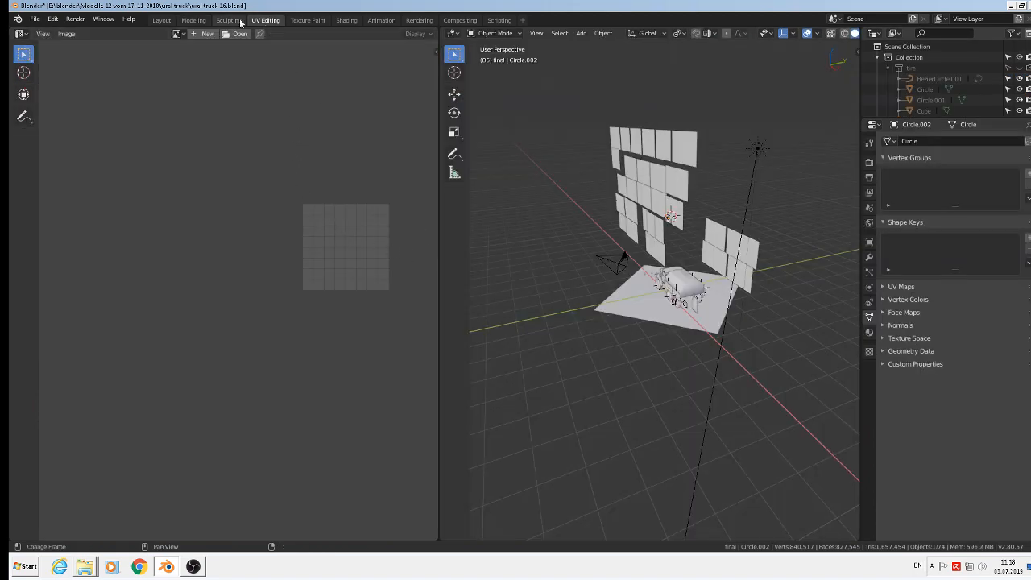
{"action": "left_click", "coordinate": [193, 21]}
{"action": "key", "text": "a"}
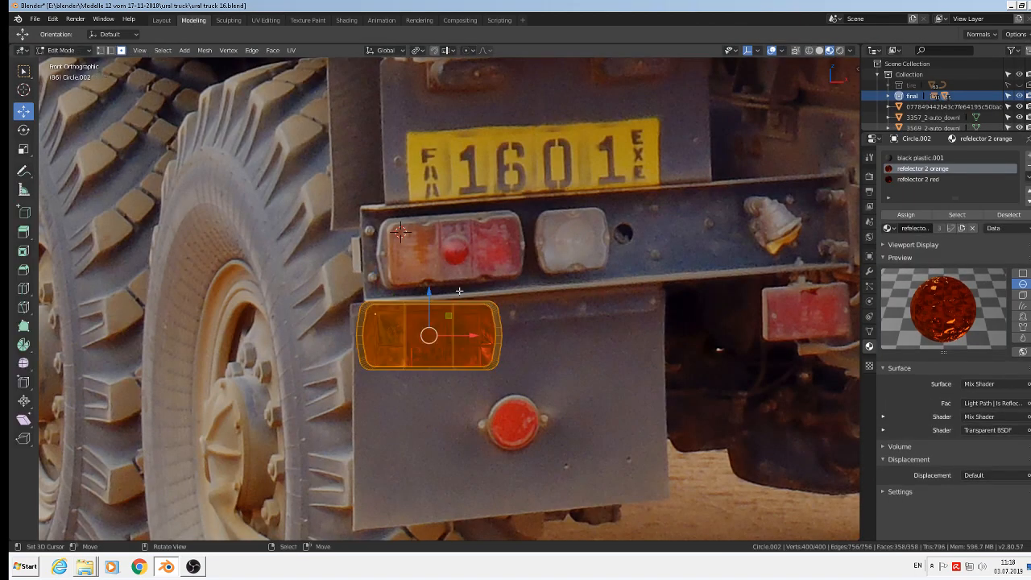
{"action": "left_click", "coordinate": [265, 20]}
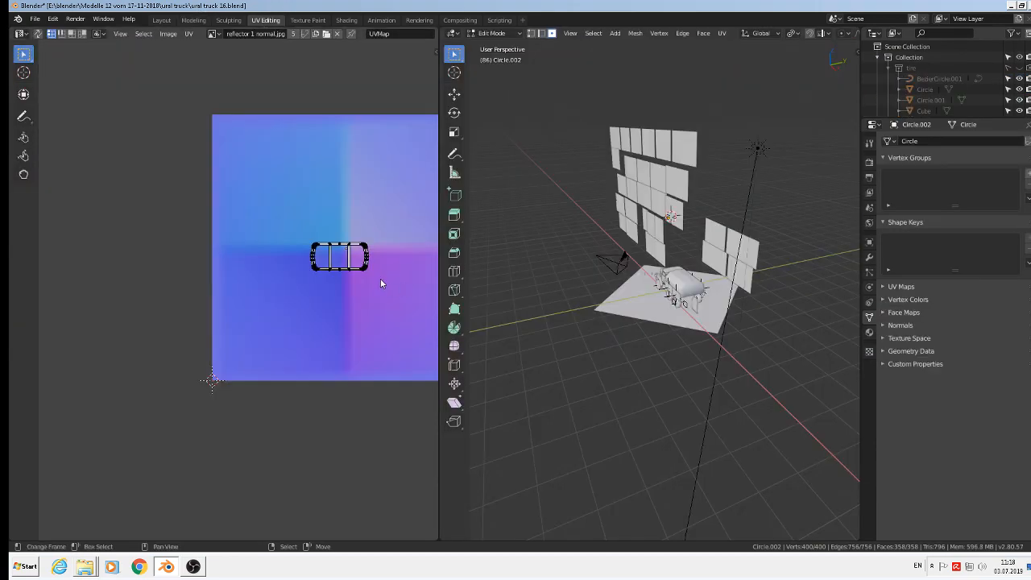
{"action": "scroll", "coordinate": [380, 283], "scroll_direction": "down", "scroll_amount": 4}
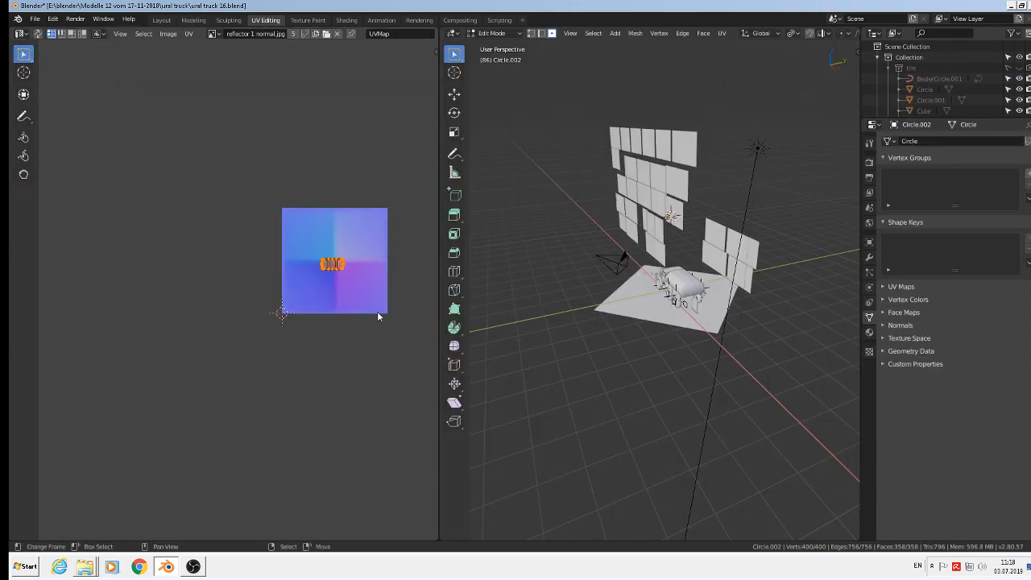
{"action": "key", "text": "s"}
{"action": "left_click", "coordinate": [106, 150]}
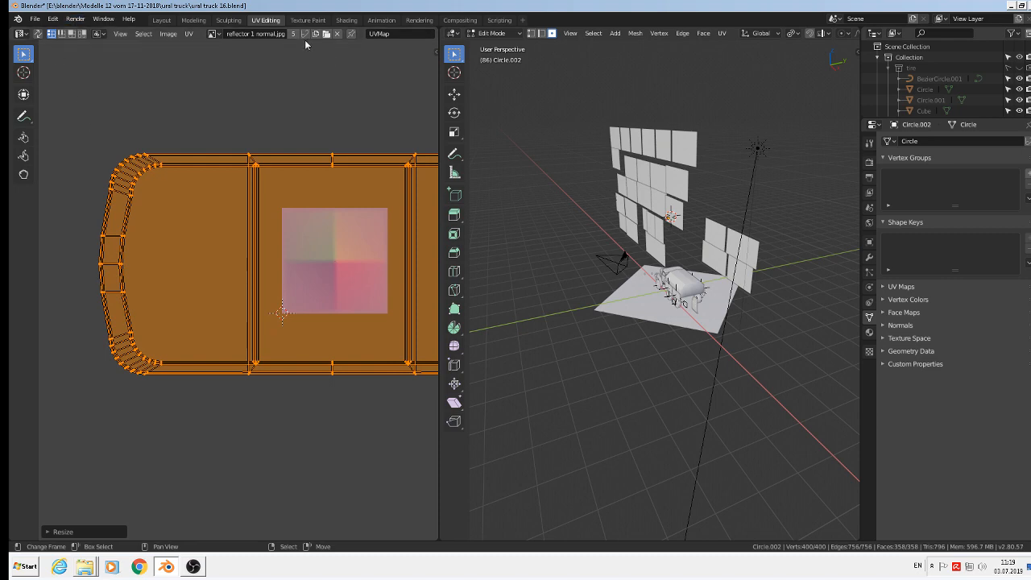
{"action": "left_click", "coordinate": [193, 20]}
{"action": "scroll", "coordinate": [397, 294], "scroll_direction": "up", "scroll_amount": 6}
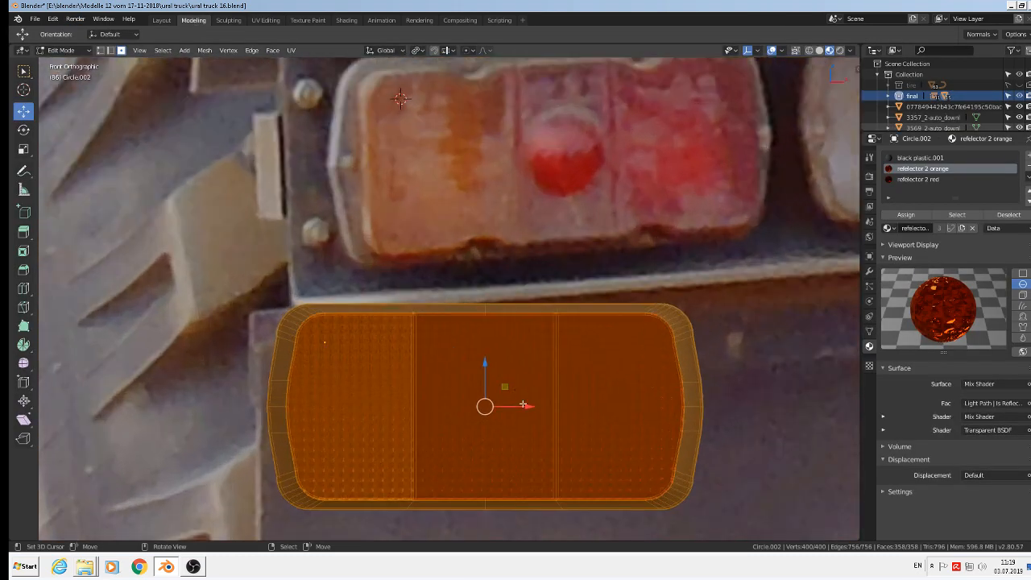
{"action": "key", "text": "Tab"}
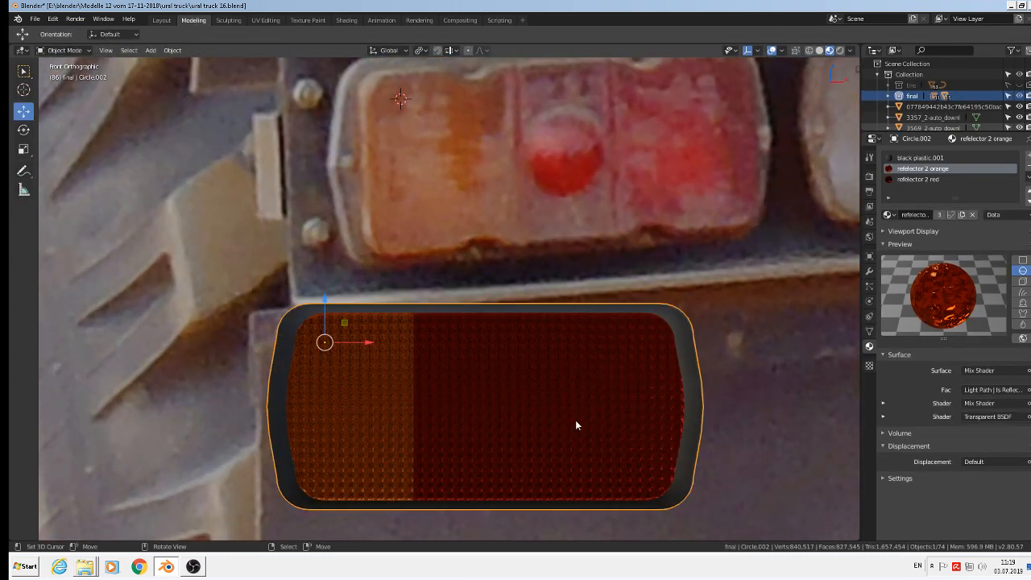
Step: Shrink the whole UV layout to about 1.3 times the texture's height and check the lens pattern
{"action": "key", "text": "Tab"}
{"action": "left_click", "coordinate": [265, 21]}
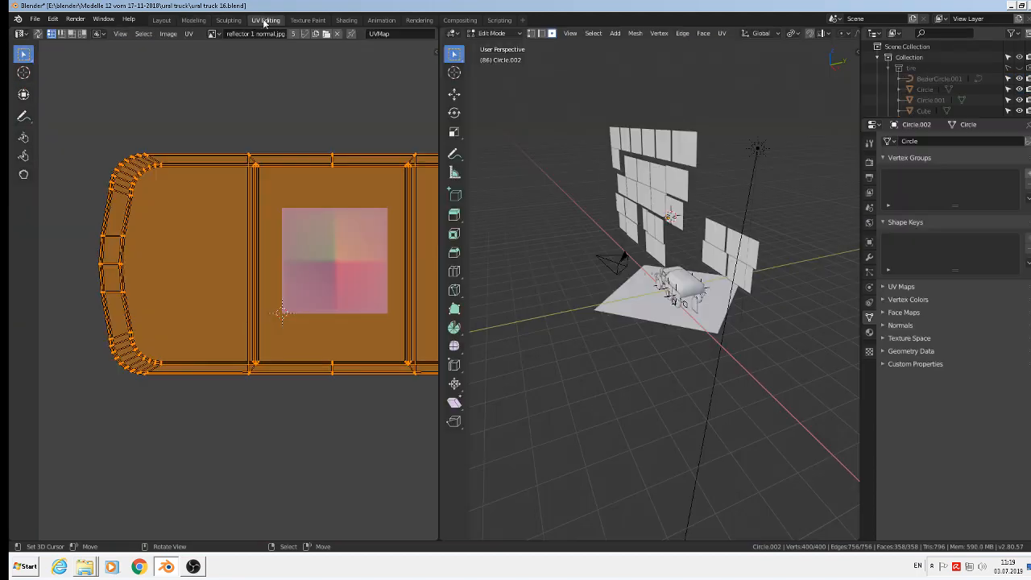
{"action": "key", "text": "s"}
{"action": "left_click", "coordinate": [368, 338]}
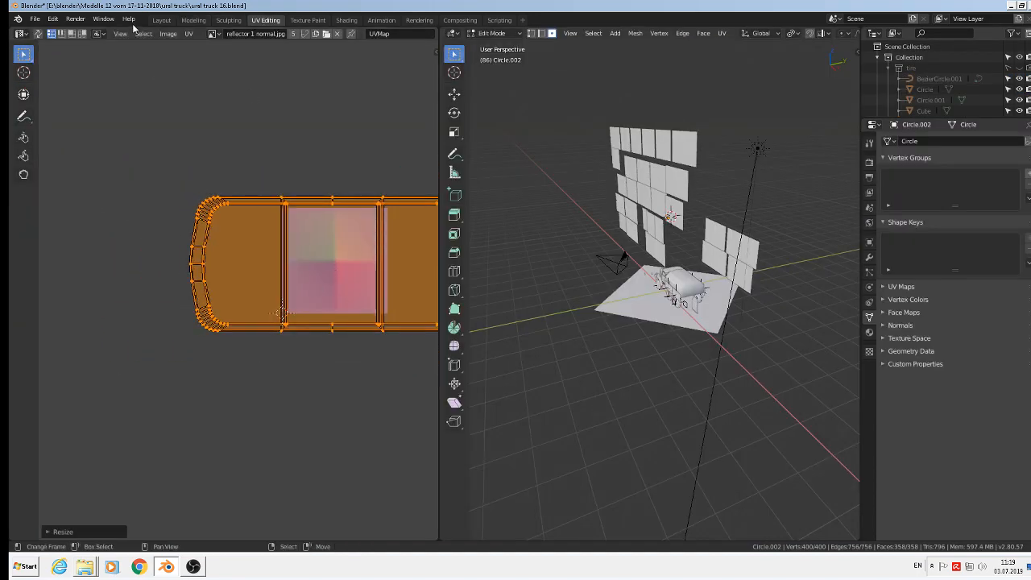
{"action": "left_click", "coordinate": [193, 20]}
{"action": "scroll", "coordinate": [475, 302], "scroll_direction": "down", "scroll_amount": 2}
{"action": "key", "text": "Tab"}
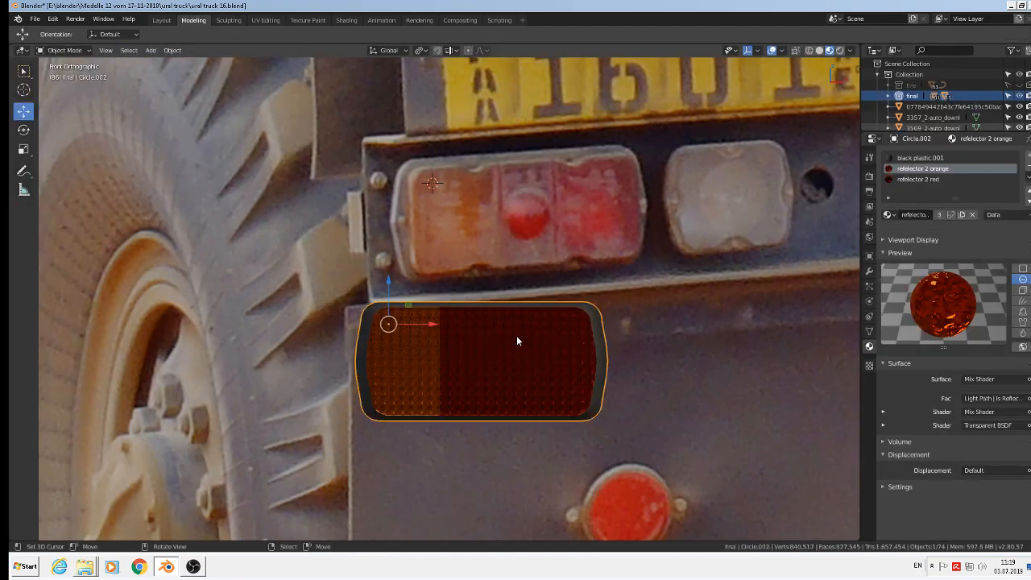
{"action": "middle_click_drag", "start_coordinate": [542, 361], "coordinate": [566, 381]}
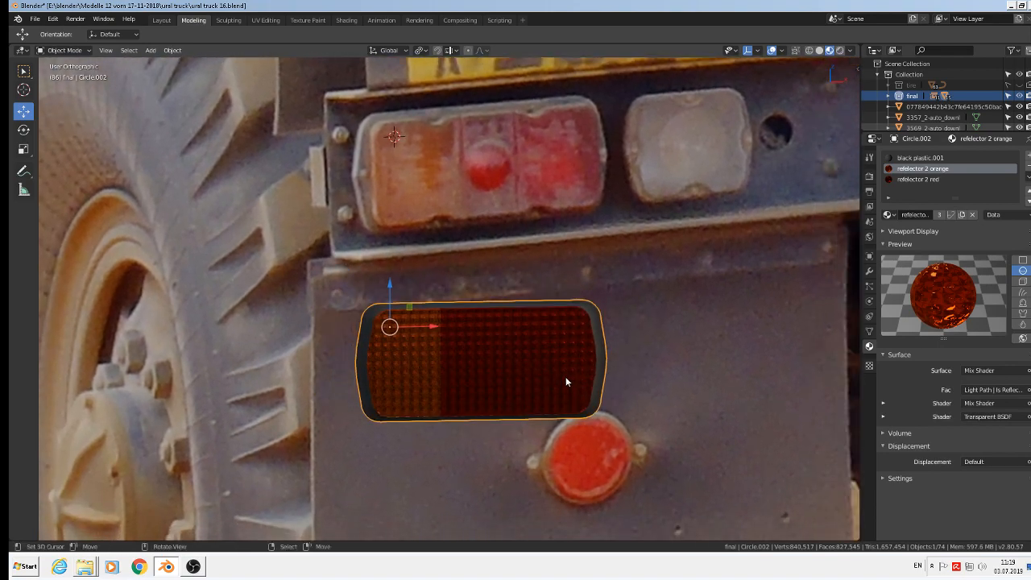
{"action": "scroll", "coordinate": [532, 369], "scroll_direction": "up", "scroll_amount": 1}
{"action": "scroll", "coordinate": [532, 367], "scroll_direction": "down", "scroll_amount": 2}
{"action": "scroll", "coordinate": [528, 364], "scroll_direction": "up", "scroll_amount": 1}
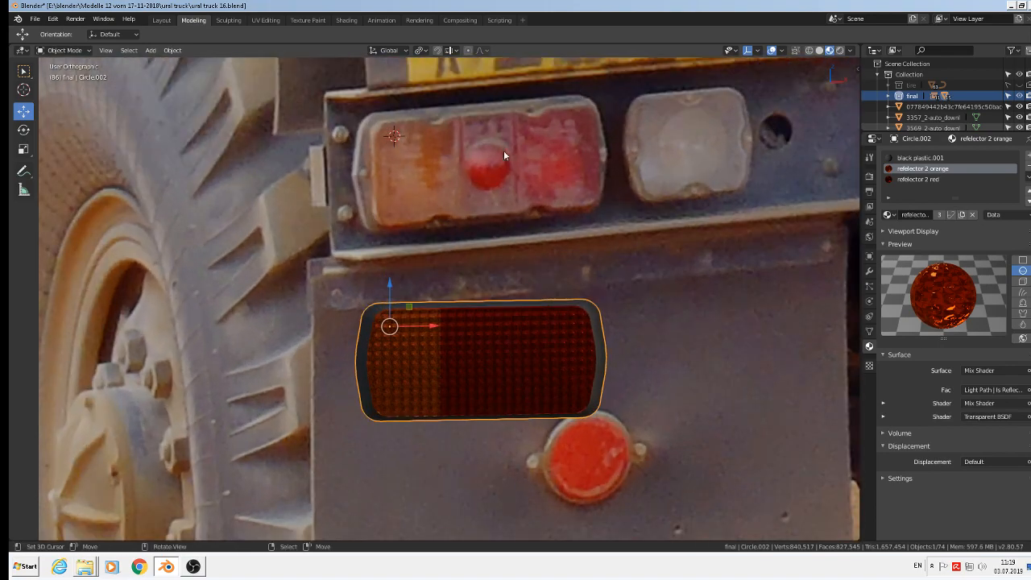
Step: Add a UV sphere at the middle of the tail light's lens in the front view
{"action": "key", "text": "KP_1"}
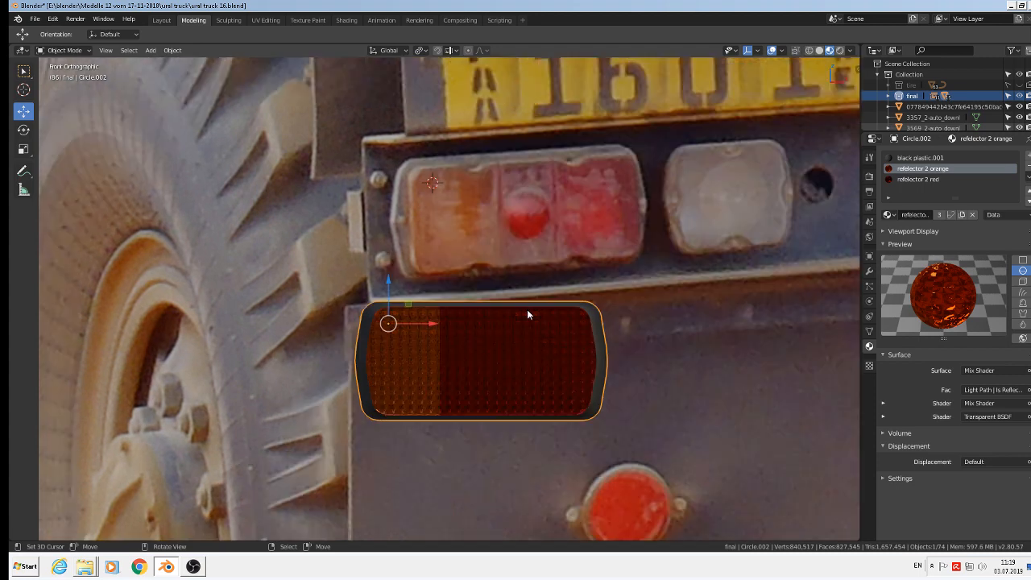
{"action": "right_click", "coordinate": [486, 364], "text": "shift"}
{"action": "left_click", "coordinate": [149, 50]}
{"action": "mouse_move", "coordinate": [159, 64]}
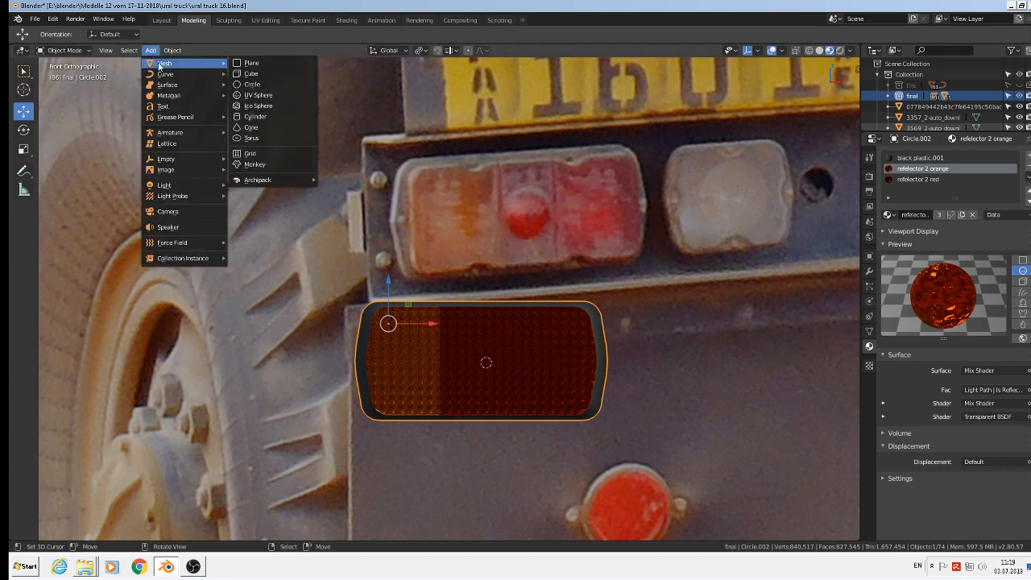
{"action": "left_click", "coordinate": [258, 95]}
Step: Scale the sphere by about 0.084 and again by about 0.097, and raise it about 0.0009 m
{"action": "key", "text": "s"}
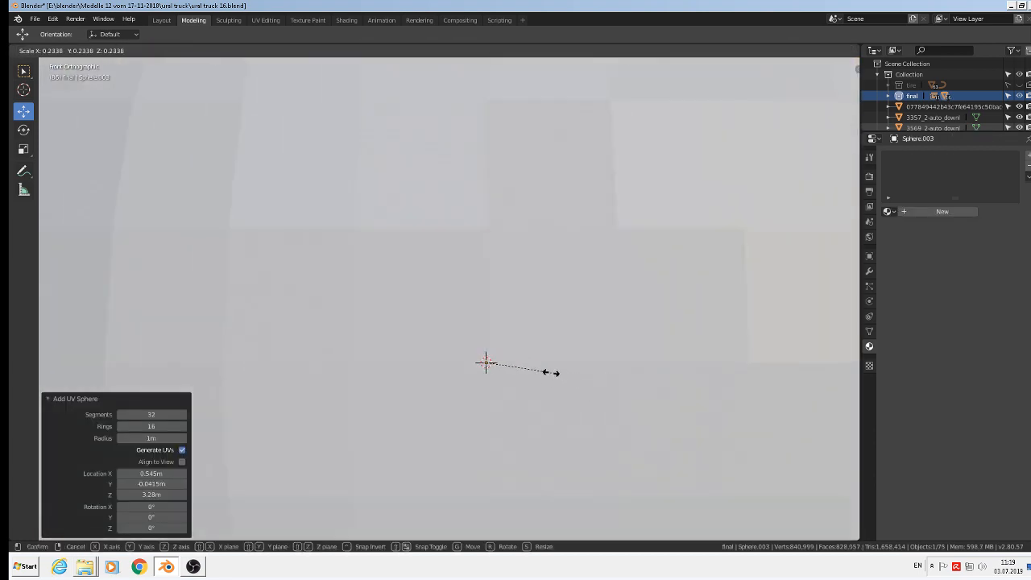
{"action": "left_click", "coordinate": [503, 375]}
{"action": "key", "text": "s"}
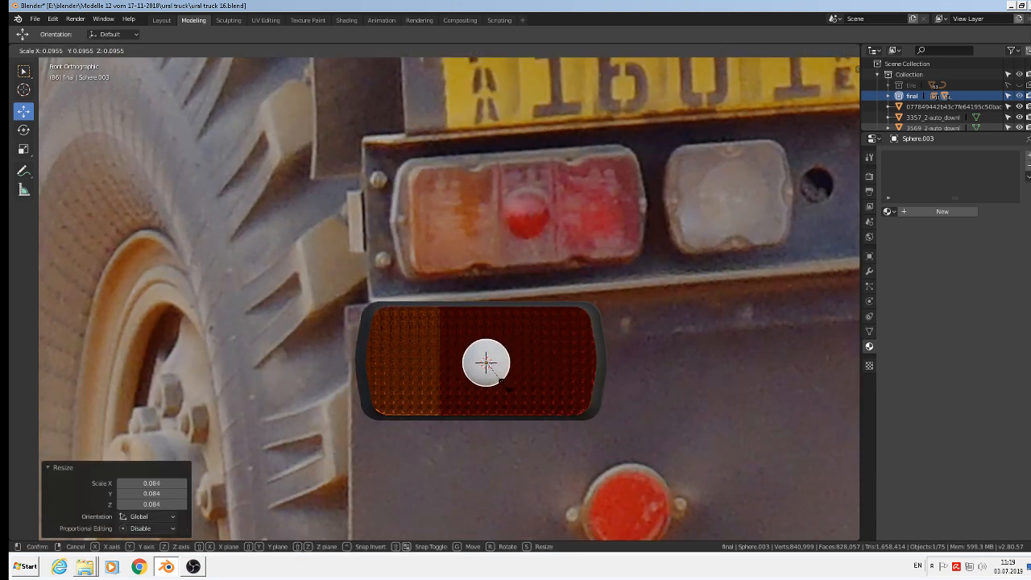
{"action": "left_click", "coordinate": [510, 379]}
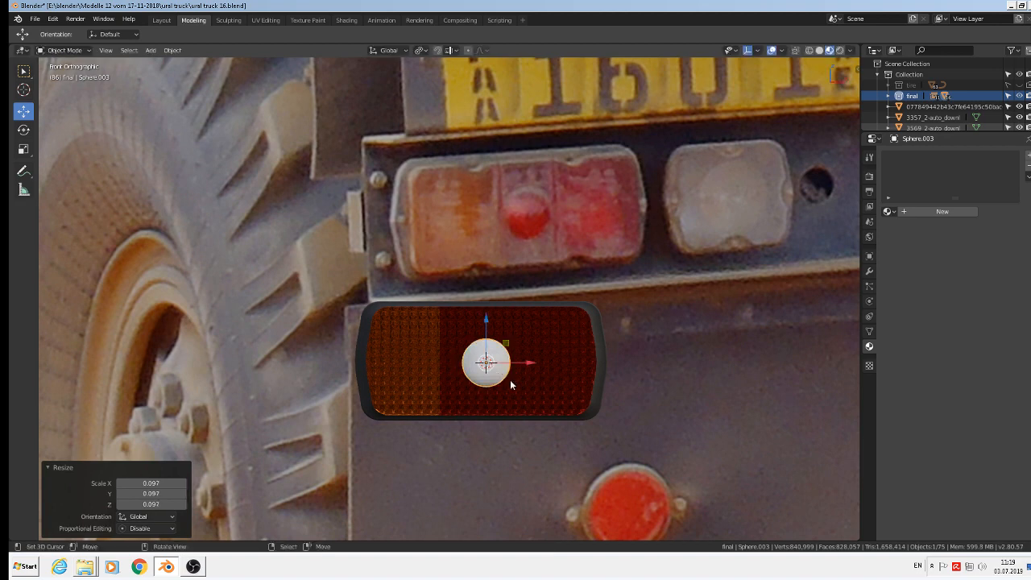
{"action": "left_click_drag", "start_coordinate": [483, 328], "coordinate": [491, 325]}
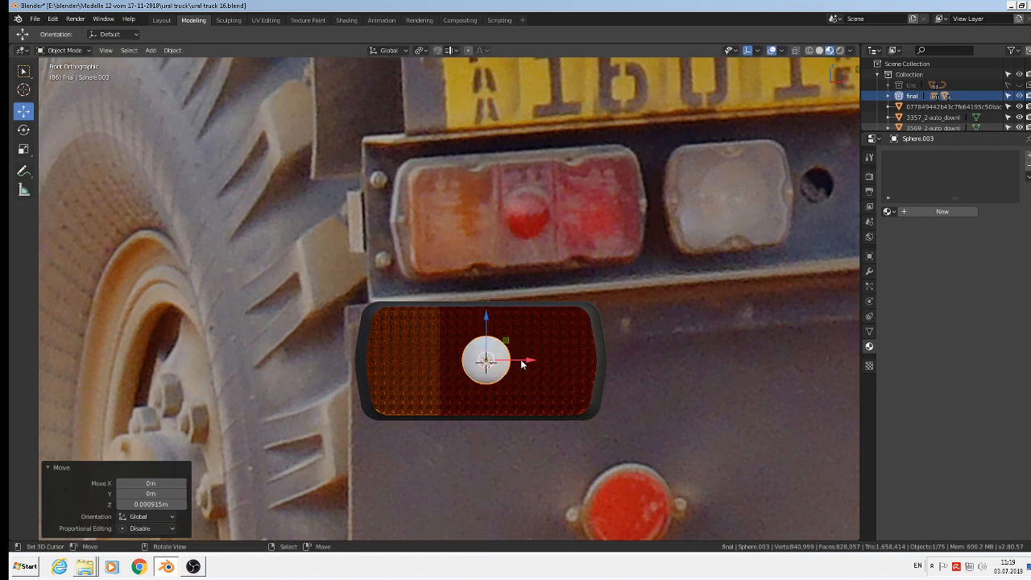
Step: Delete the vertices of the sphere's rear half behind the lens front, selecting them through the mesh in top view
{"action": "key", "text": "KP_7"}
{"action": "scroll", "coordinate": [516, 358], "scroll_direction": "up", "scroll_amount": 8}
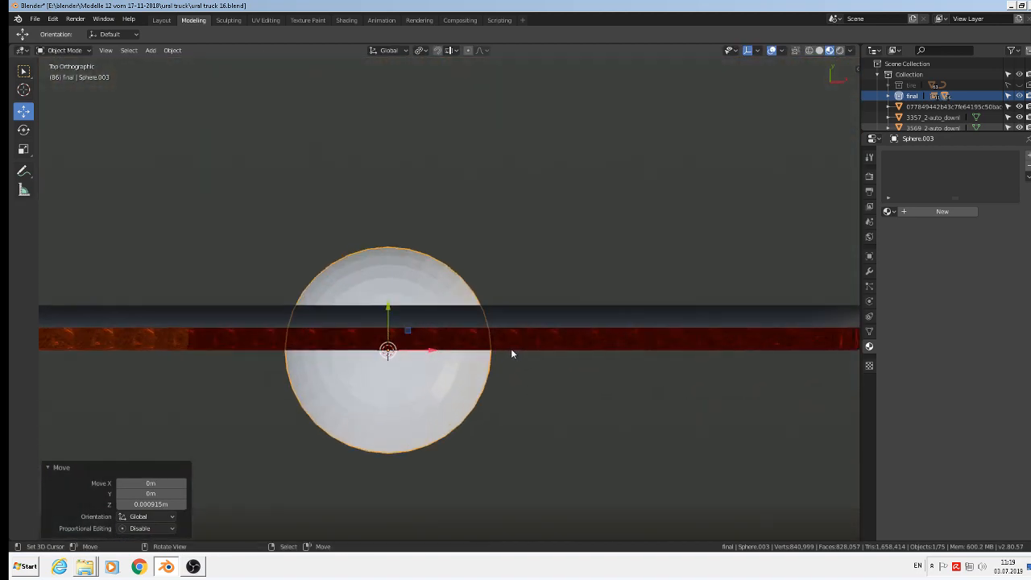
{"action": "key", "text": "Tab"}
{"action": "left_click", "coordinate": [796, 49]}
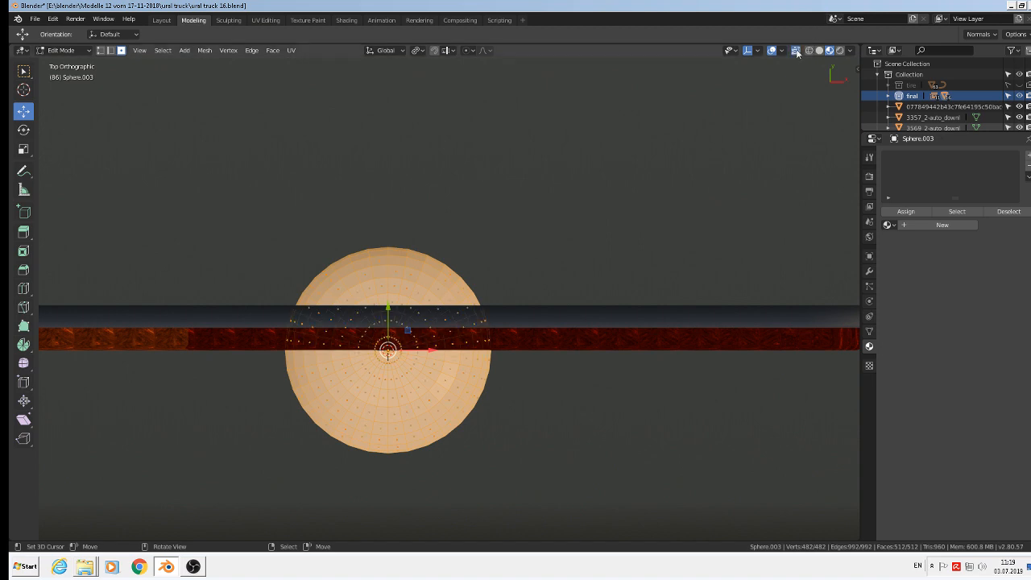
{"action": "left_click", "coordinate": [100, 50]}
{"action": "key", "text": "alt+a"}
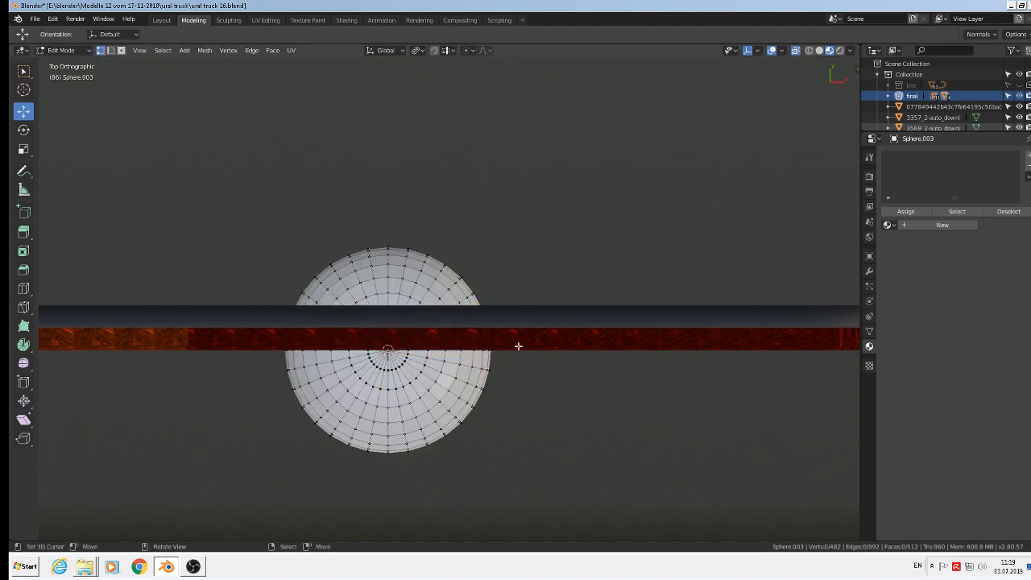
{"action": "key", "text": "b"}
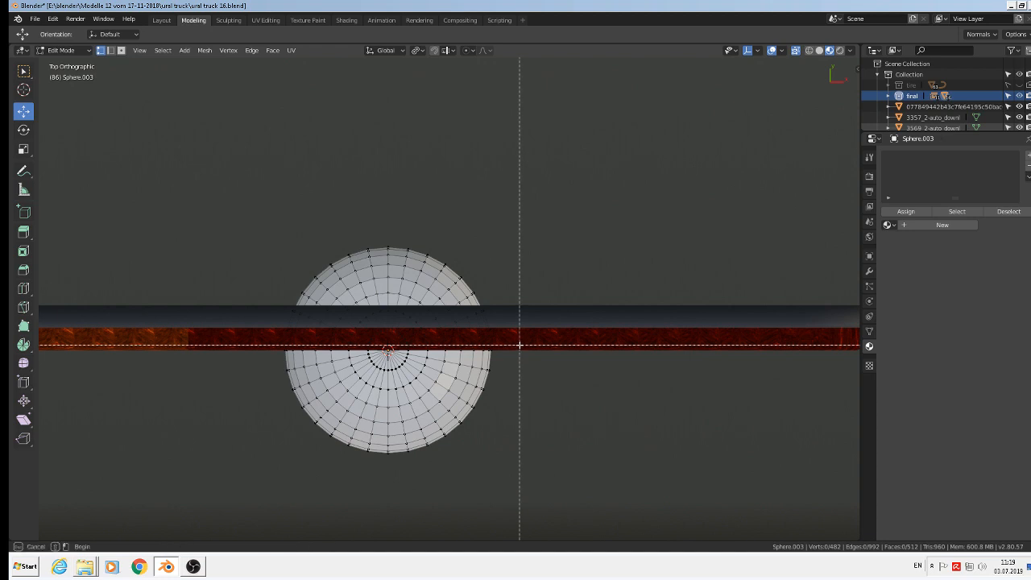
{"action": "left_click_drag", "start_coordinate": [519, 345], "coordinate": [176, 210]}
{"action": "key", "text": "x"}
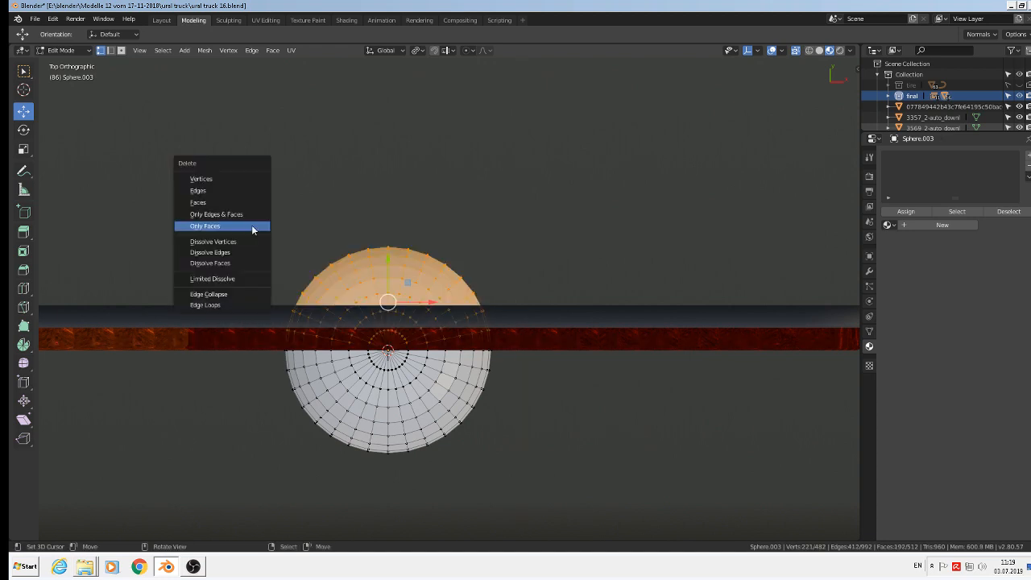
{"action": "left_click", "coordinate": [244, 177]}
{"action": "key", "text": "Tab"}
{"action": "middle_click_drag", "start_coordinate": [426, 407], "coordinate": [394, 373]}
{"action": "key", "text": "Tab"}
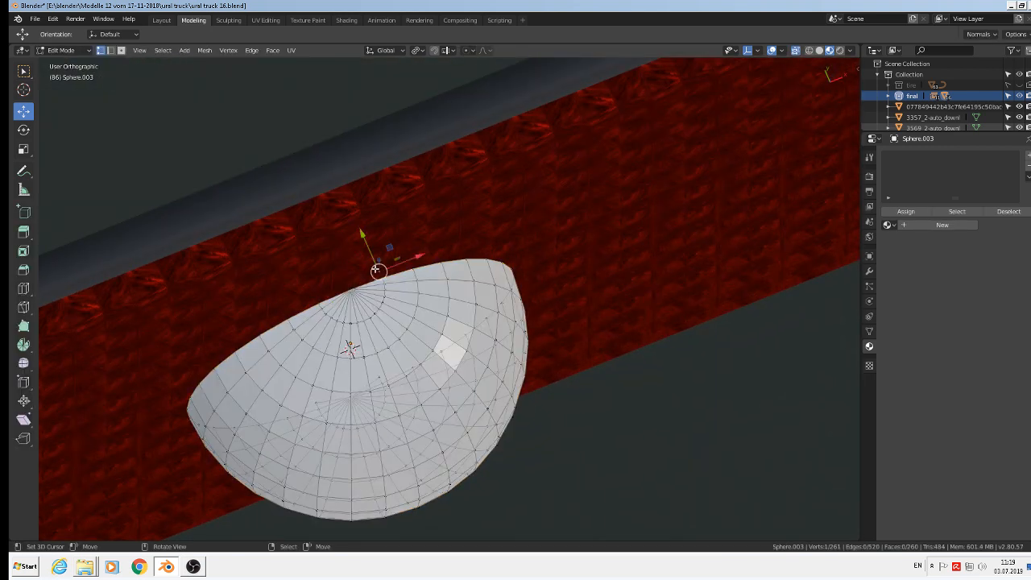
Step: Delete the two stray vertices left behind the half sphere's flat side beside its upper pole
{"action": "left_click", "coordinate": [314, 296], "text": "alt"}
{"action": "right_click", "coordinate": [319, 292]}
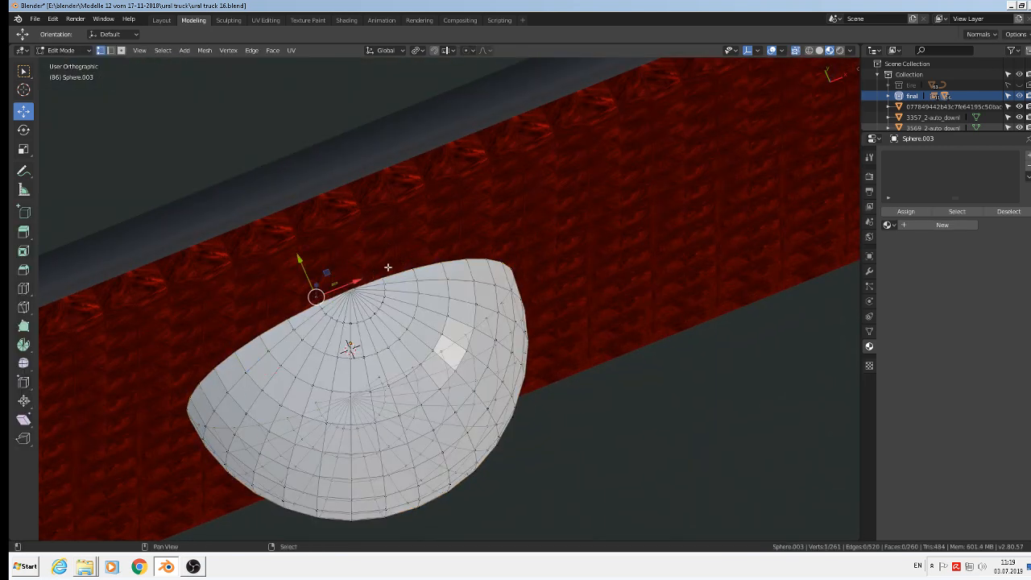
{"action": "right_click", "coordinate": [388, 268], "text": "shift"}
{"action": "key", "text": "z"}
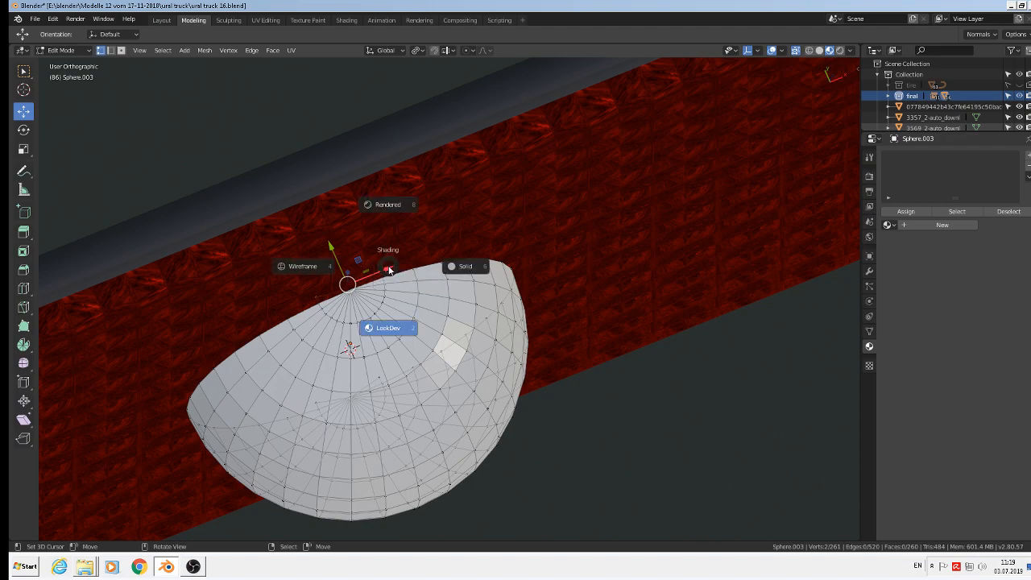
{"action": "key", "text": "Escape"}
{"action": "key", "text": "x"}
{"action": "left_click", "coordinate": [389, 268]}
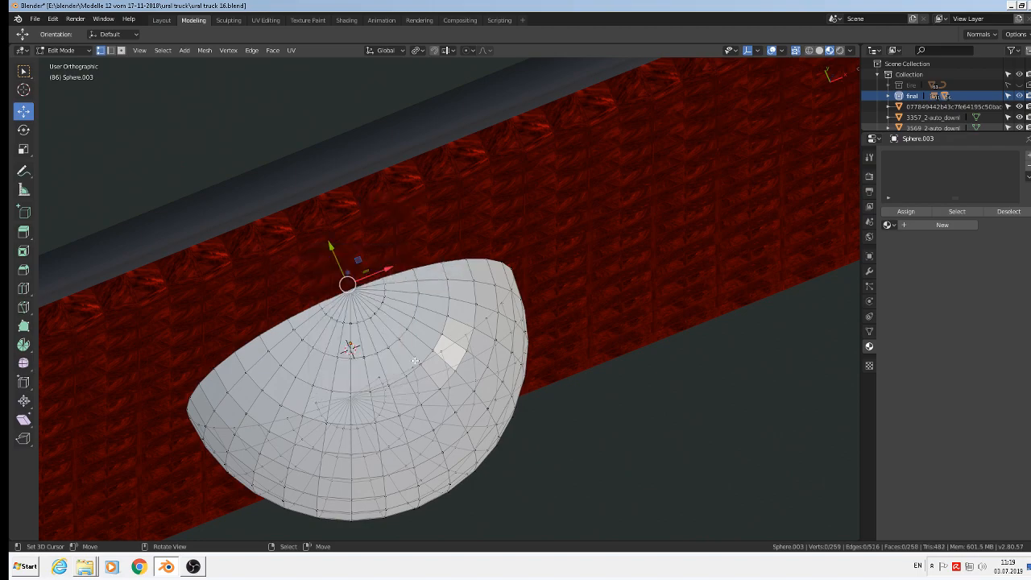
Step: Delete the two stray vertices beside the half sphere's lower pole and leave Edit Mode
{"action": "middle_click_drag", "start_coordinate": [389, 268], "coordinate": [379, 184]}
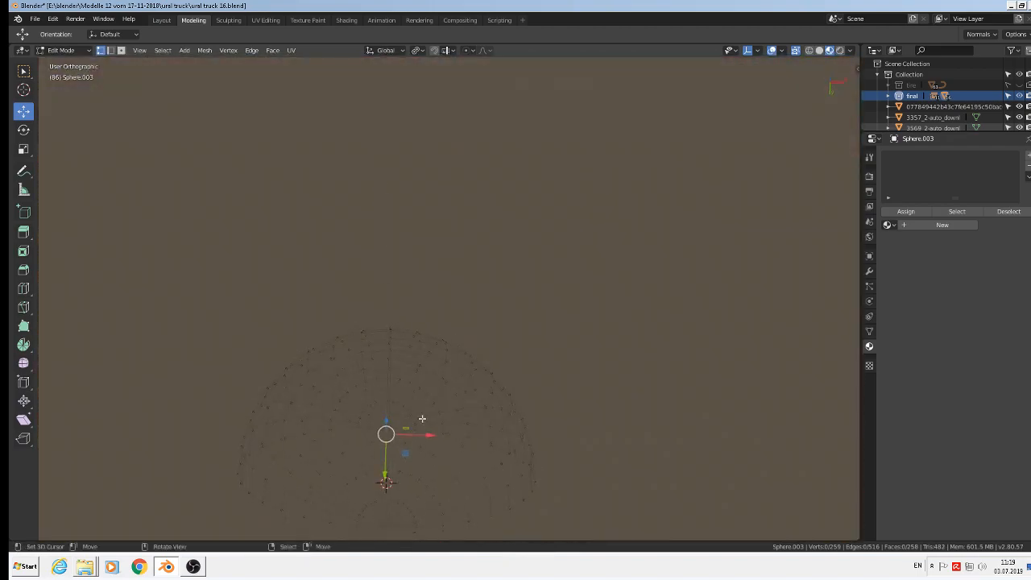
{"action": "left_click", "coordinate": [352, 533]}
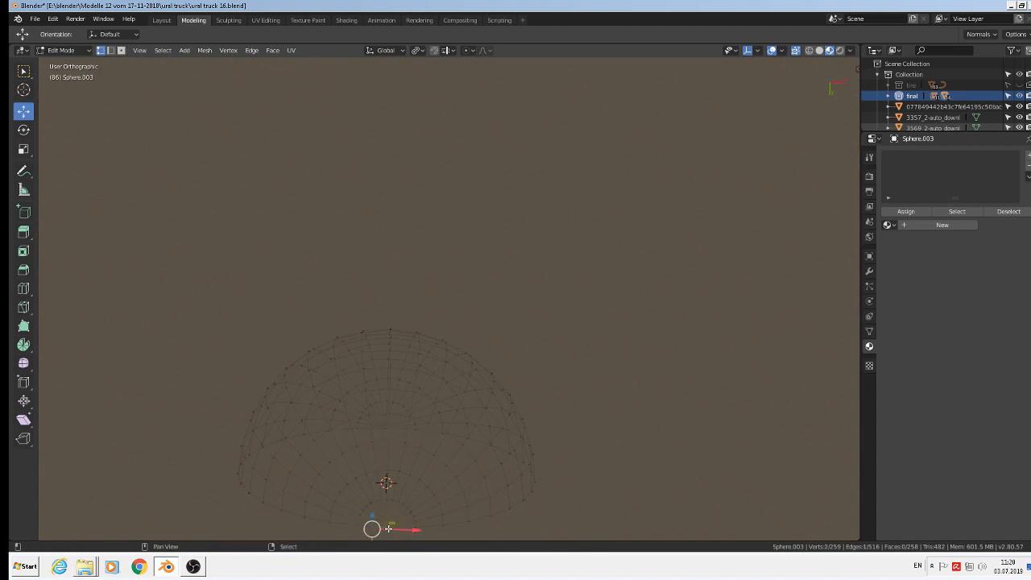
{"action": "left_click", "coordinate": [359, 533], "text": "shift"}
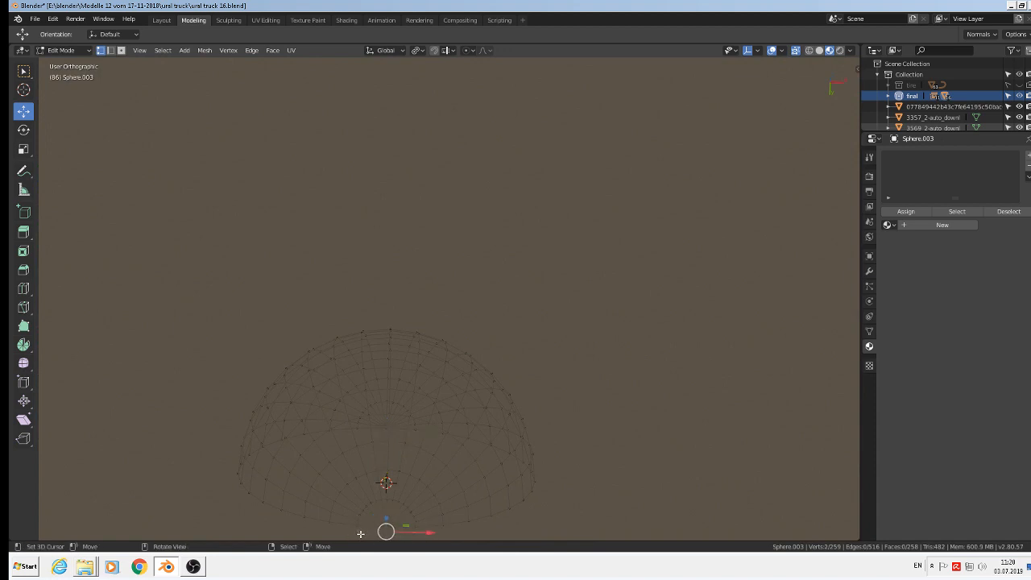
{"action": "key", "text": "x"}
{"action": "left_click", "coordinate": [346, 414]}
{"action": "middle_click_drag", "start_coordinate": [385, 335], "coordinate": [420, 442]}
{"action": "key", "text": "Tab"}
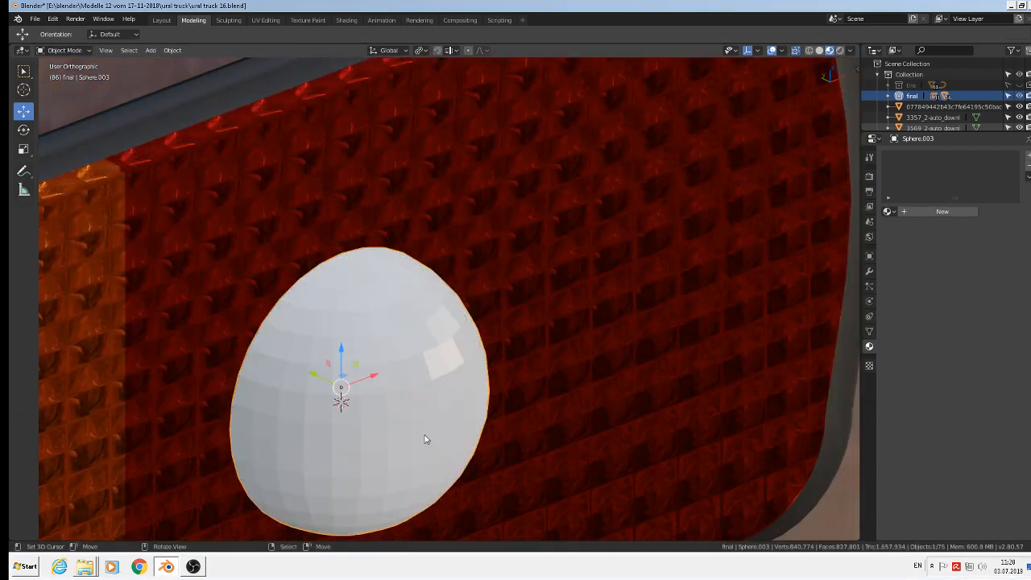
{"action": "scroll", "coordinate": [425, 439], "scroll_direction": "down", "scroll_amount": 10}
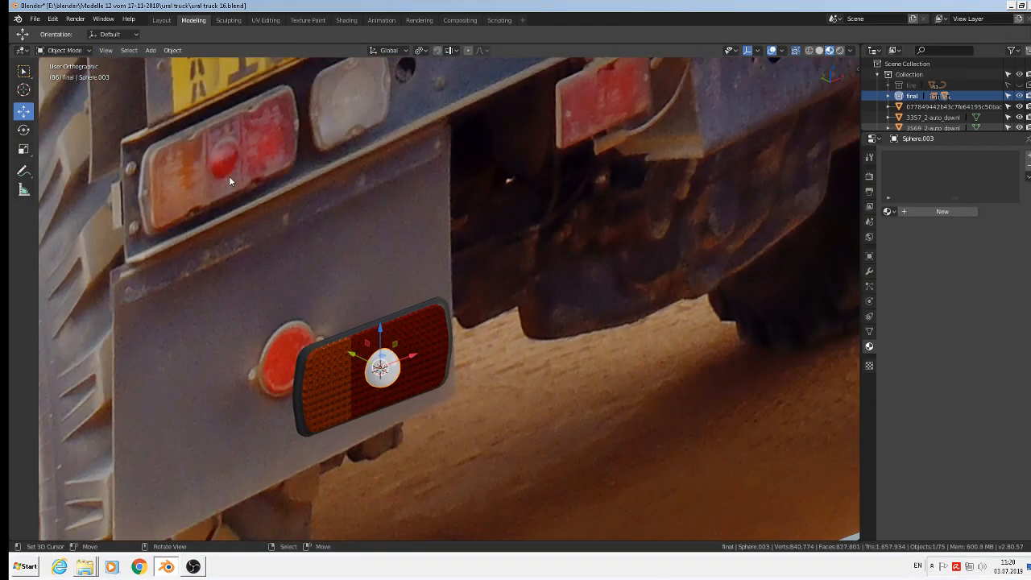
{"action": "scroll", "coordinate": [386, 363], "scroll_direction": "up", "scroll_amount": 6}
{"action": "middle_click_drag", "start_coordinate": [405, 412], "coordinate": [440, 406]}
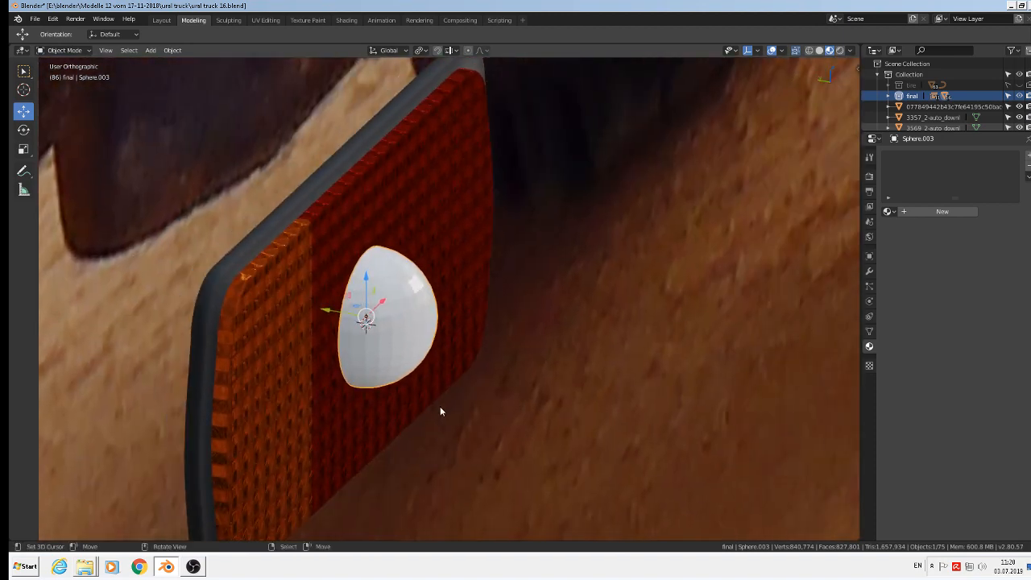
{"action": "key", "text": "s"}
{"action": "key", "text": "z"}
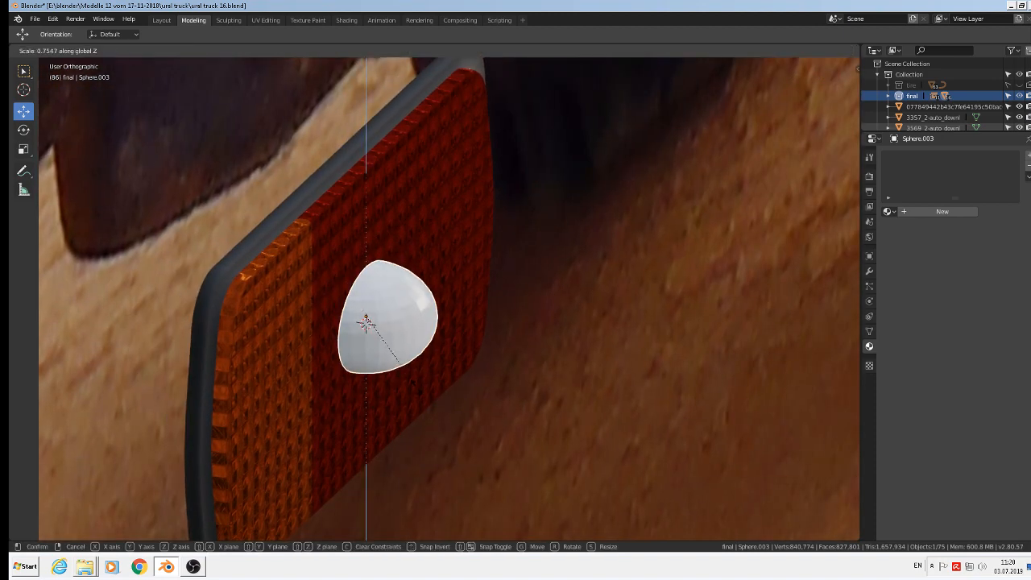
{"action": "right_click", "coordinate": [428, 401]}
{"action": "key", "text": "s"}
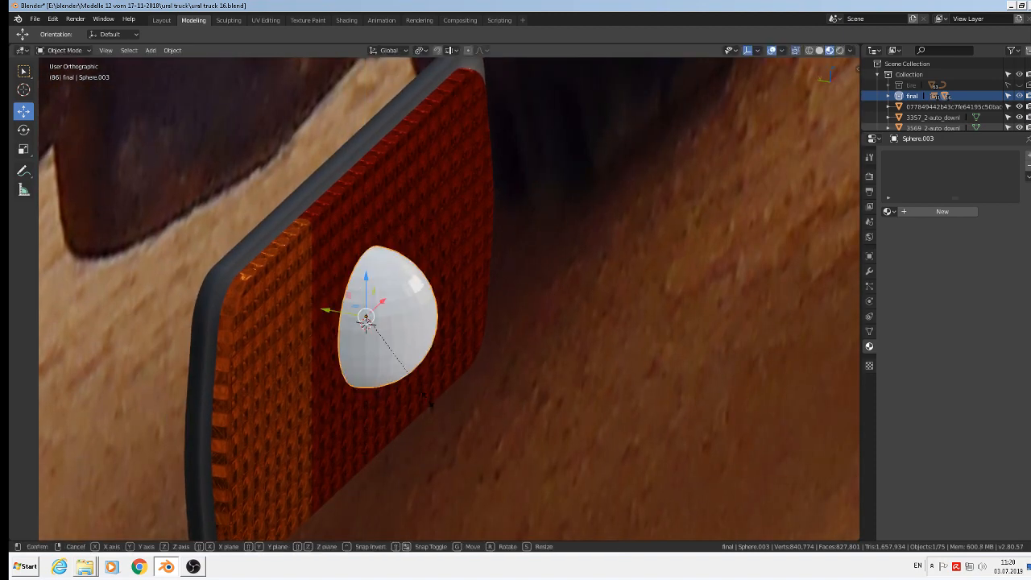
{"action": "key", "text": "z"}
{"action": "left_click", "coordinate": [446, 401]}
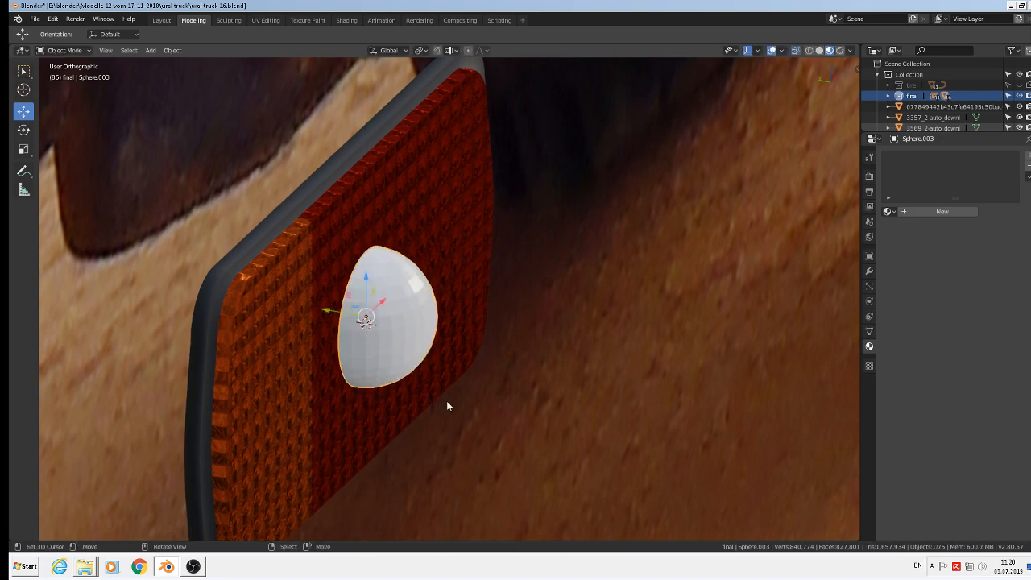
{"action": "middle_click_drag", "start_coordinate": [446, 401], "coordinate": [400, 377]}
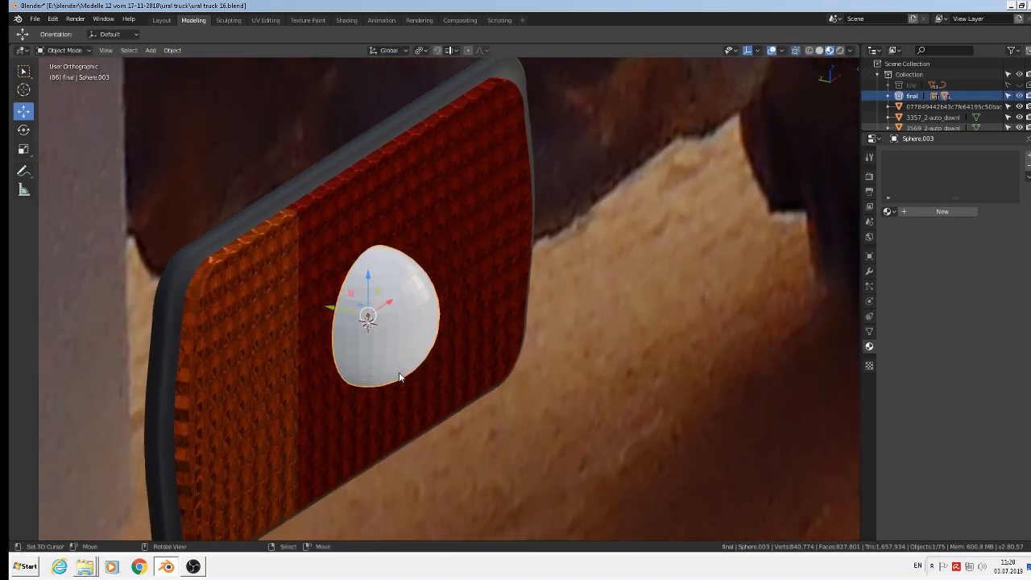
Step: Switch the keyboard layout to German and flatten the half sphere by scaling it to 0.736 along Y
{"action": "left_click", "coordinate": [922, 567]}
{"action": "left_click", "coordinate": [937, 525]}
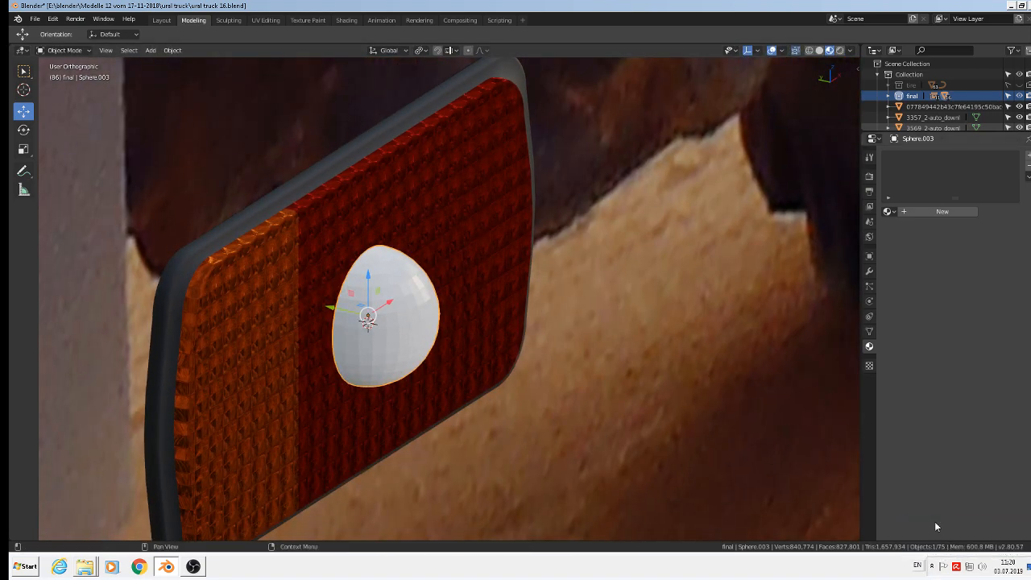
{"action": "key", "text": "s"}
{"action": "key", "text": "y"}
{"action": "left_click", "coordinate": [415, 345]}
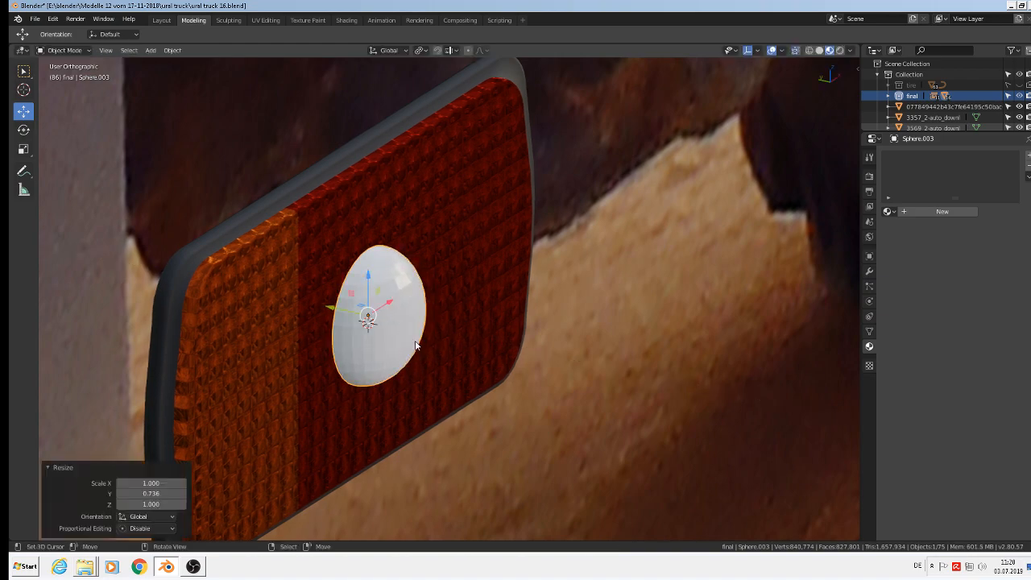
Step: Apply smooth shading to the half sphere
{"action": "middle_click_drag", "start_coordinate": [415, 345], "coordinate": [358, 343]}
{"action": "scroll", "coordinate": [376, 293], "scroll_direction": "up", "scroll_amount": 2}
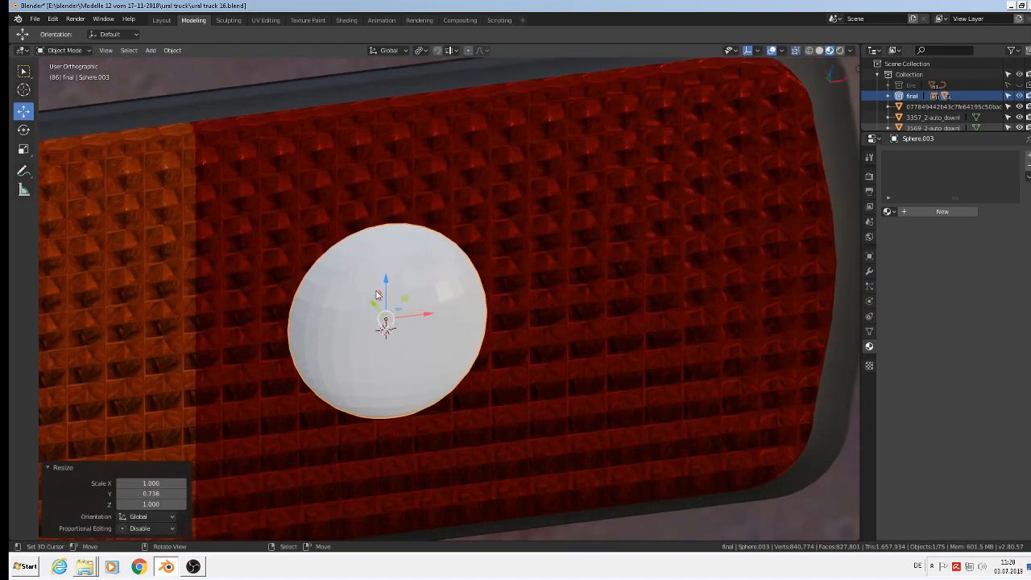
{"action": "key", "text": "KP_1"}
{"action": "scroll", "coordinate": [378, 244], "scroll_direction": "down", "scroll_amount": 5}
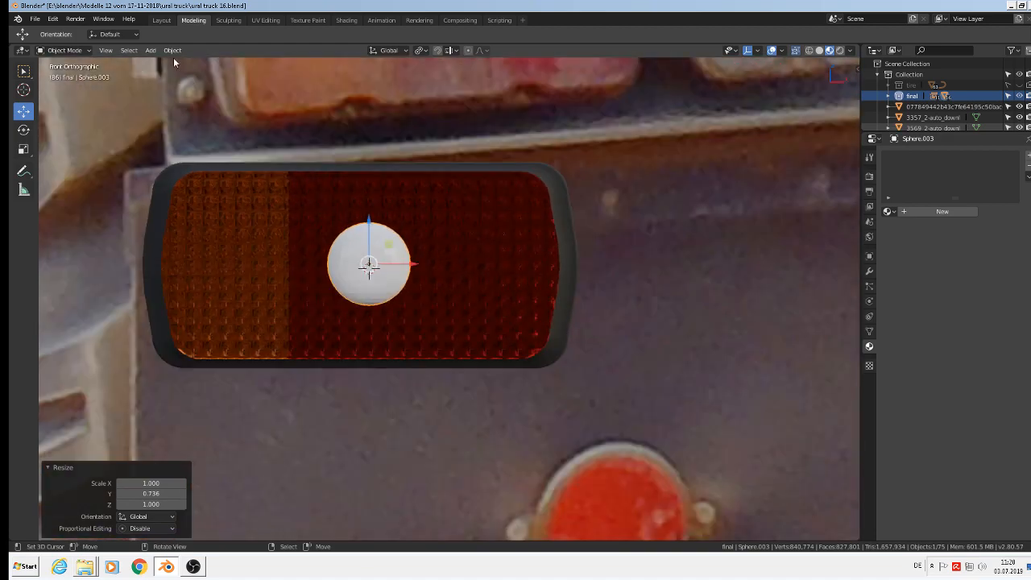
{"action": "left_click", "coordinate": [172, 50]}
{"action": "left_click", "coordinate": [220, 265]}
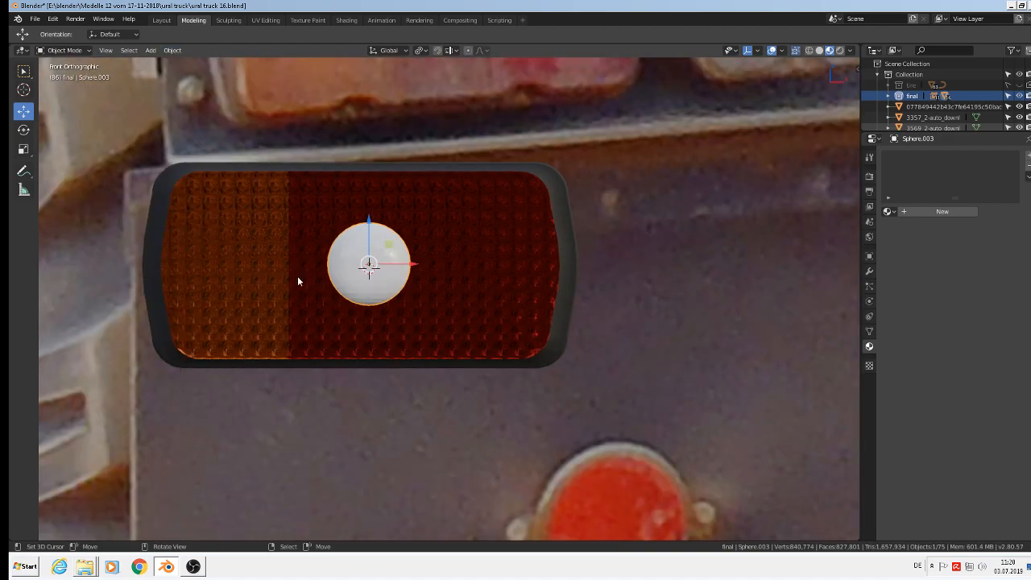
{"action": "scroll", "coordinate": [371, 278], "scroll_direction": "up", "scroll_amount": 3}
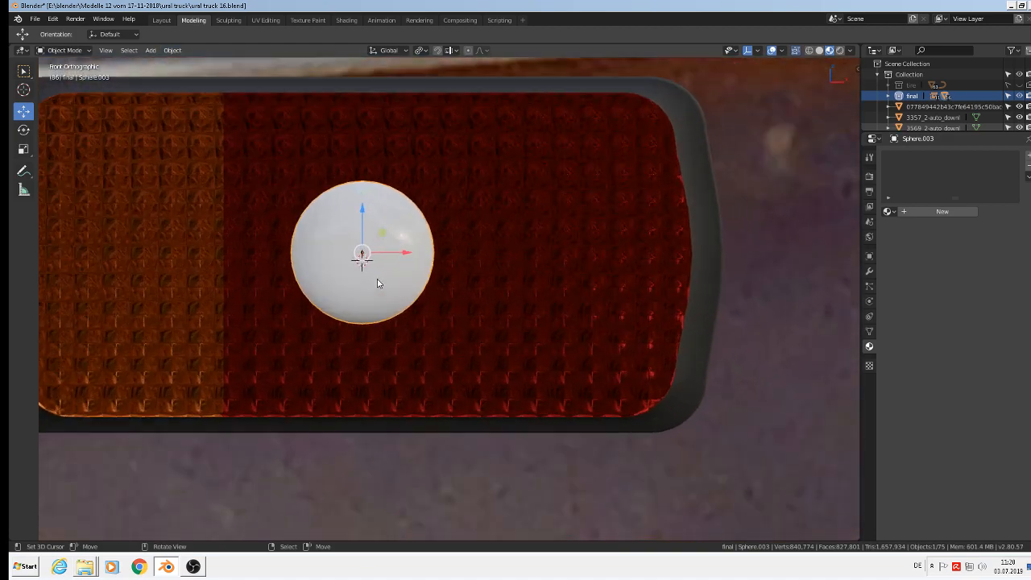
Step: UV-map the whole half sphere mesh with Project From View in the front view
{"action": "middle_click_drag", "start_coordinate": [379, 284], "coordinate": [339, 245]}
{"action": "key", "text": "KP_1"}
{"action": "key", "text": "Tab"}
{"action": "key", "text": "a"}
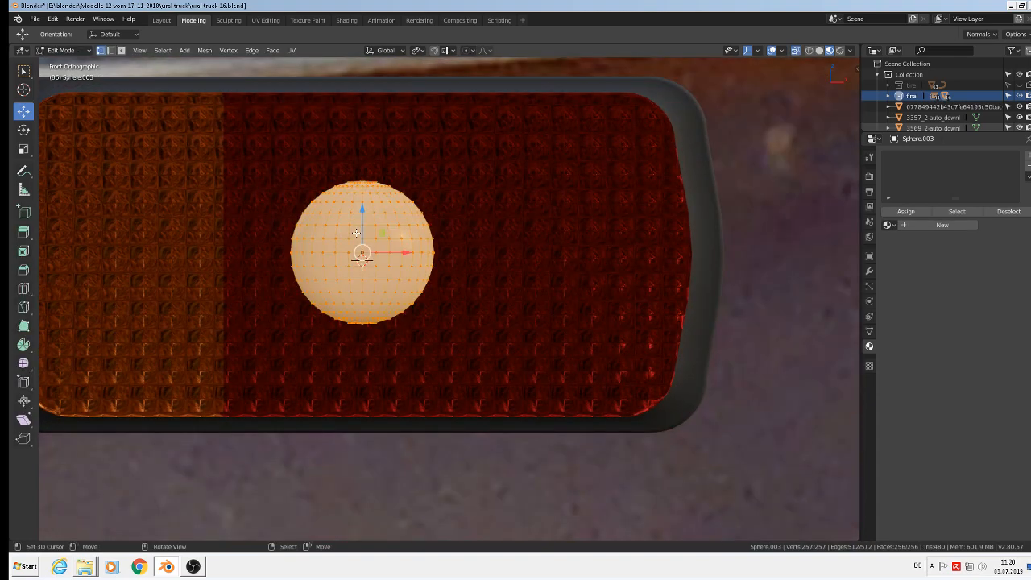
{"action": "key", "text": "u"}
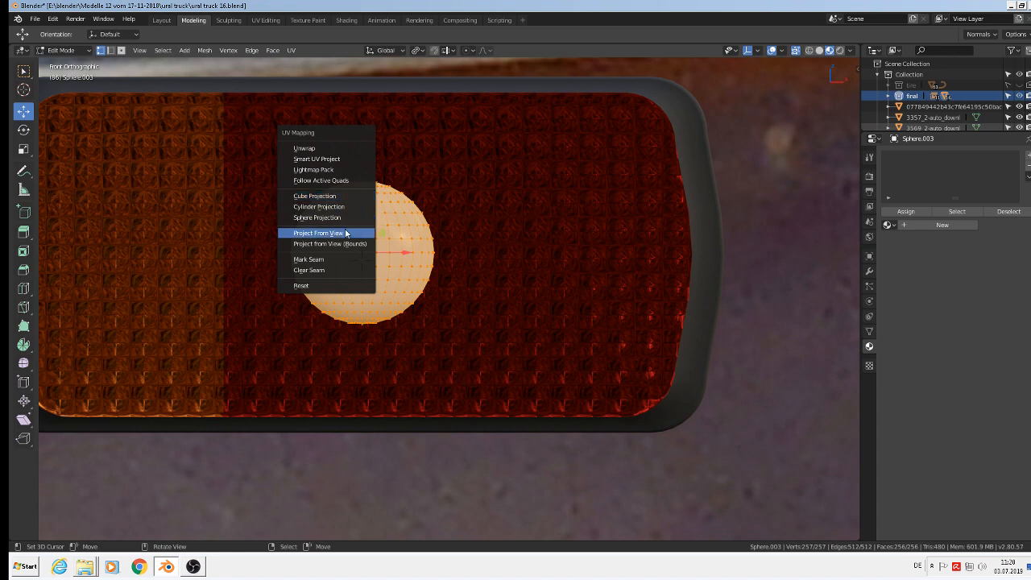
{"action": "left_click", "coordinate": [346, 232]}
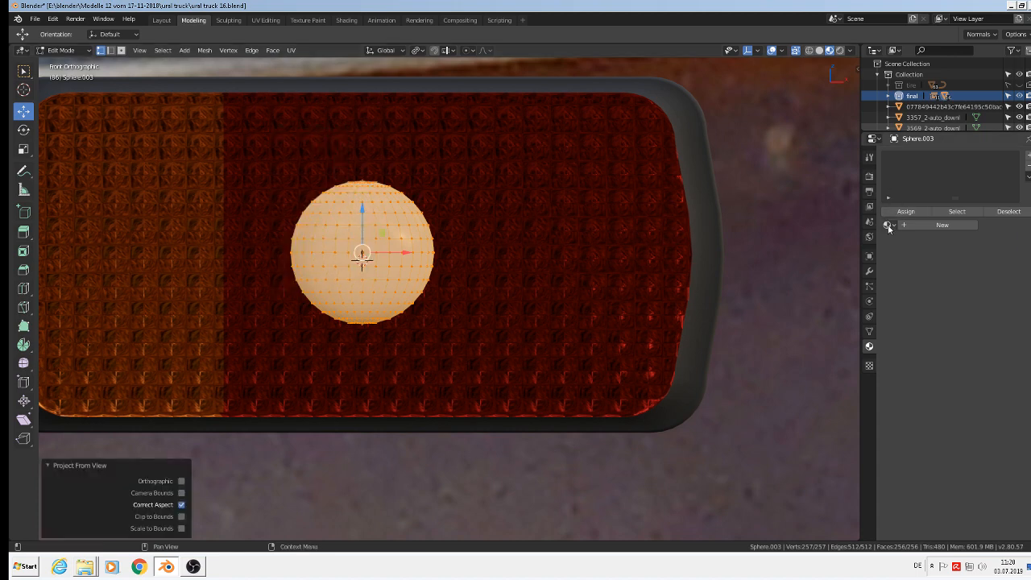
Step: Assign the existing material "refelector 2 red" to the half sphere
{"action": "left_click", "coordinate": [888, 225]}
{"action": "type", "text": "red"}
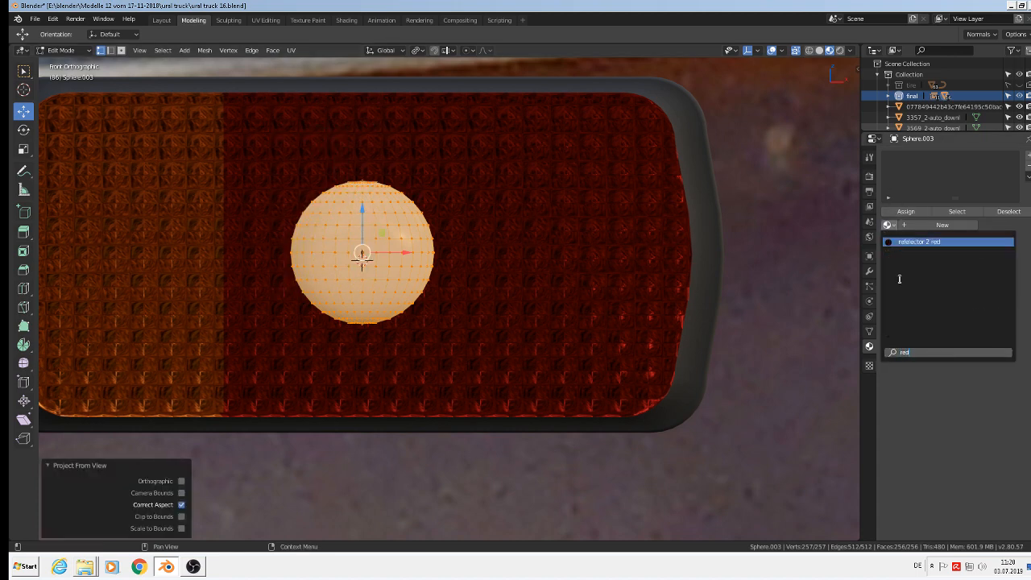
{"action": "left_click", "coordinate": [918, 242]}
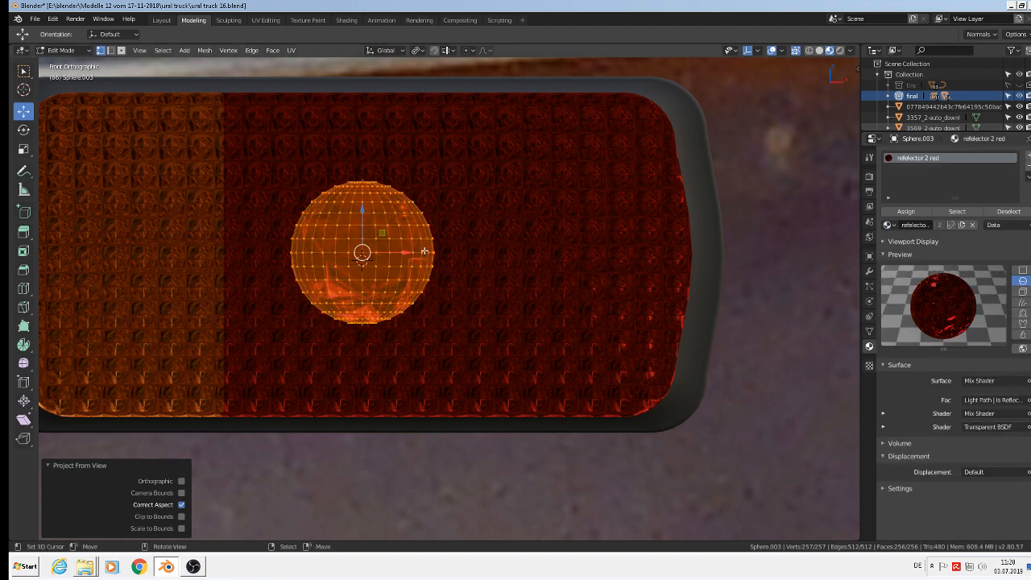
Step: Enlarge the half sphere's UV layout to about 1.7 times the texture's width and check the pattern on the model
{"action": "scroll", "coordinate": [417, 249], "scroll_direction": "down", "scroll_amount": 5}
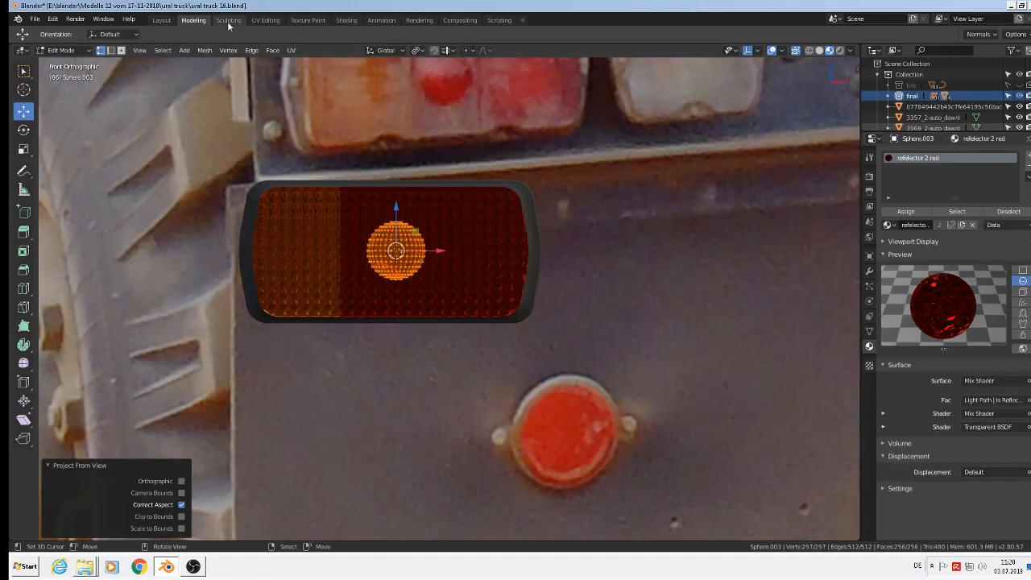
{"action": "left_click", "coordinate": [265, 20]}
{"action": "key", "text": "a"}
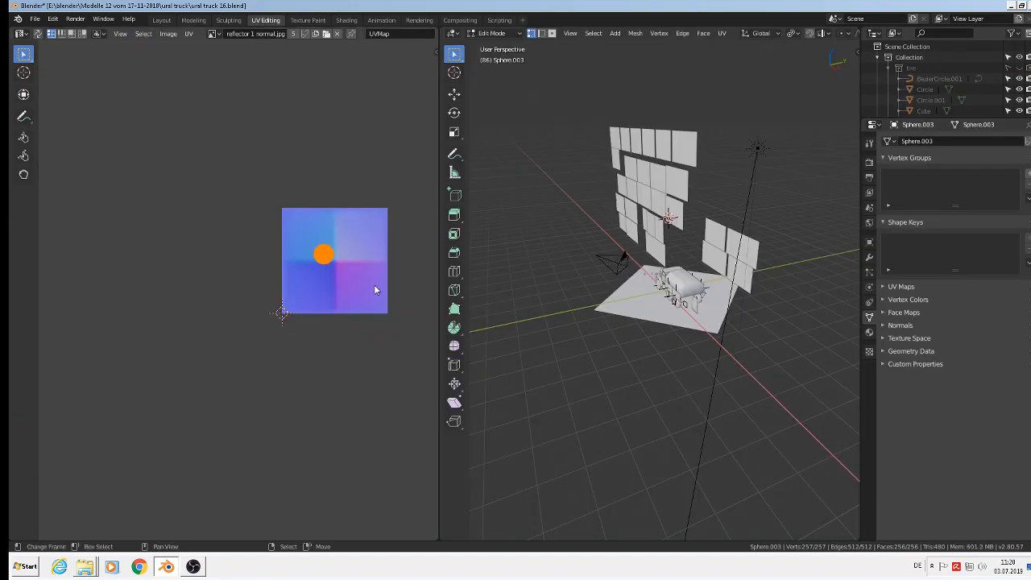
{"action": "key", "text": "s"}
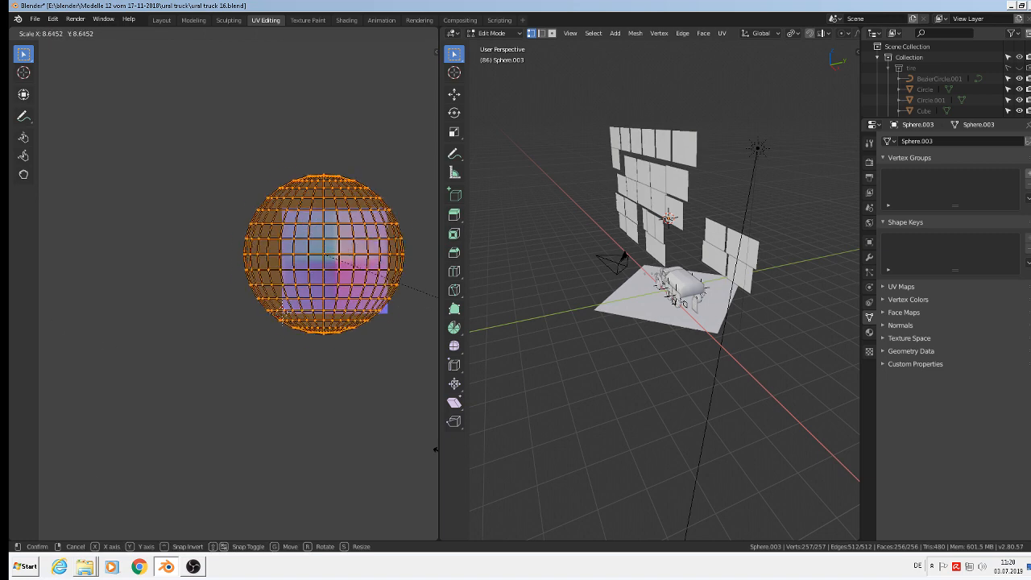
{"action": "left_click", "coordinate": [107, 453]}
{"action": "left_click", "coordinate": [192, 21]}
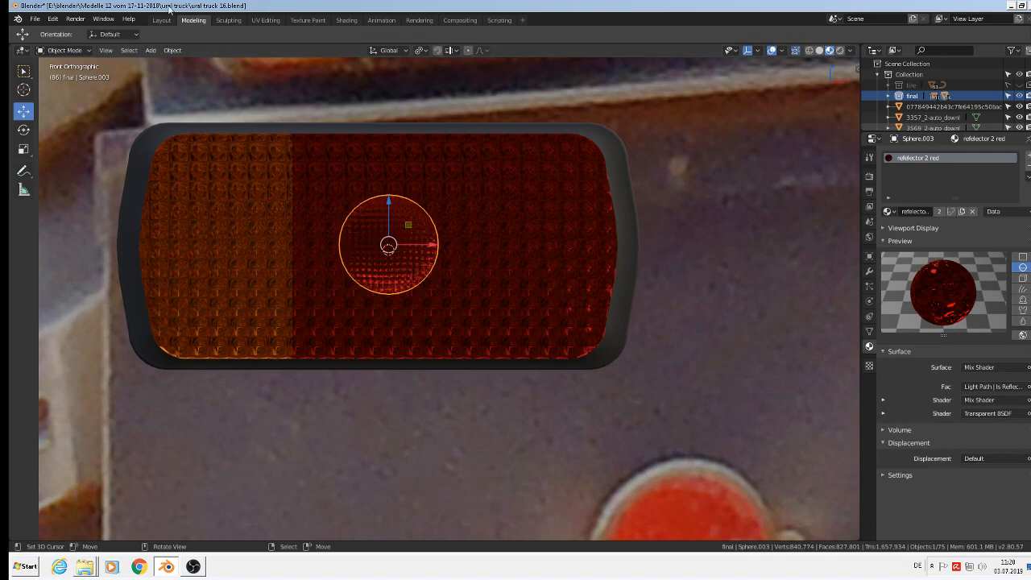
Step: Shrink the half sphere's UV layout to about the texture's width and return to the model in Object Mode
{"action": "left_click", "coordinate": [262, 20]}
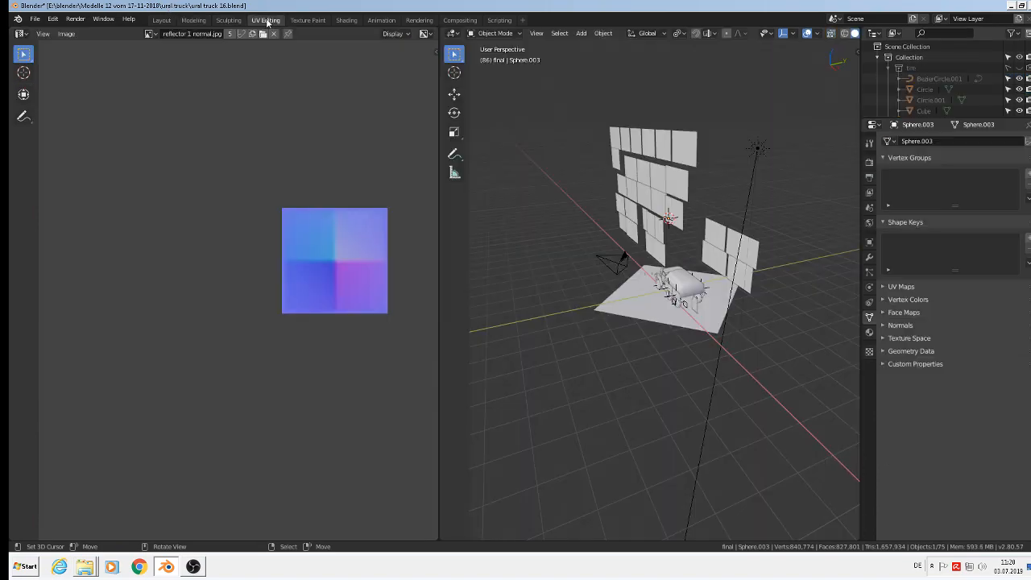
{"action": "left_click", "coordinate": [194, 20]}
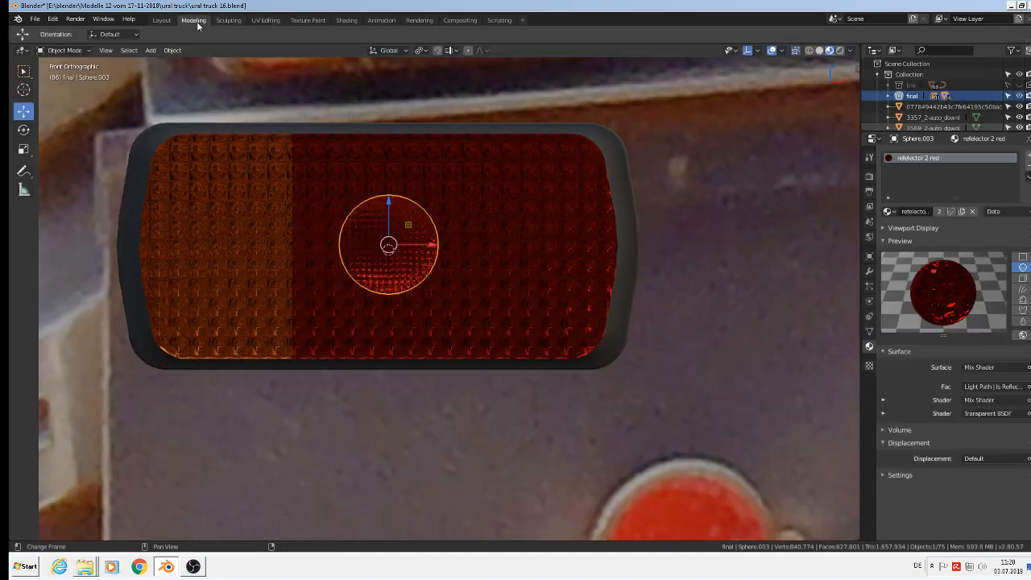
{"action": "key", "text": "a"}
{"action": "left_click", "coordinate": [265, 21]}
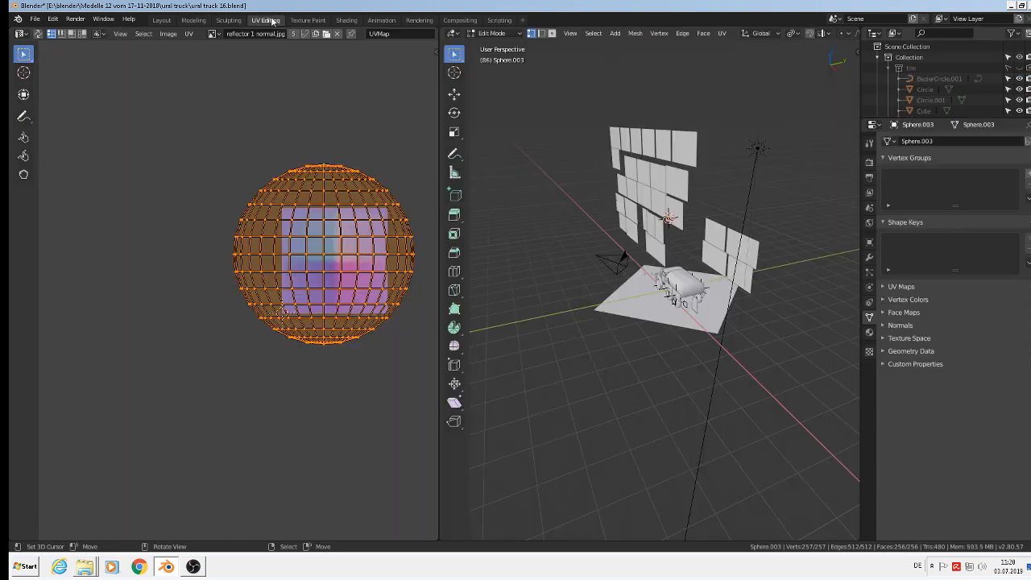
{"action": "key", "text": "s"}
{"action": "left_click", "coordinate": [371, 320]}
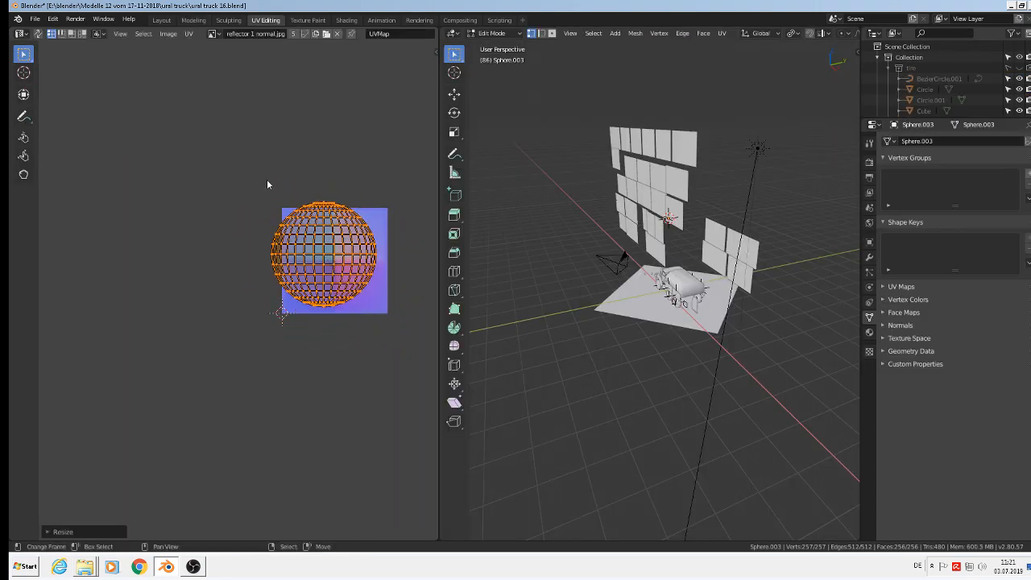
{"action": "left_click", "coordinate": [193, 20]}
{"action": "key", "text": "Tab"}
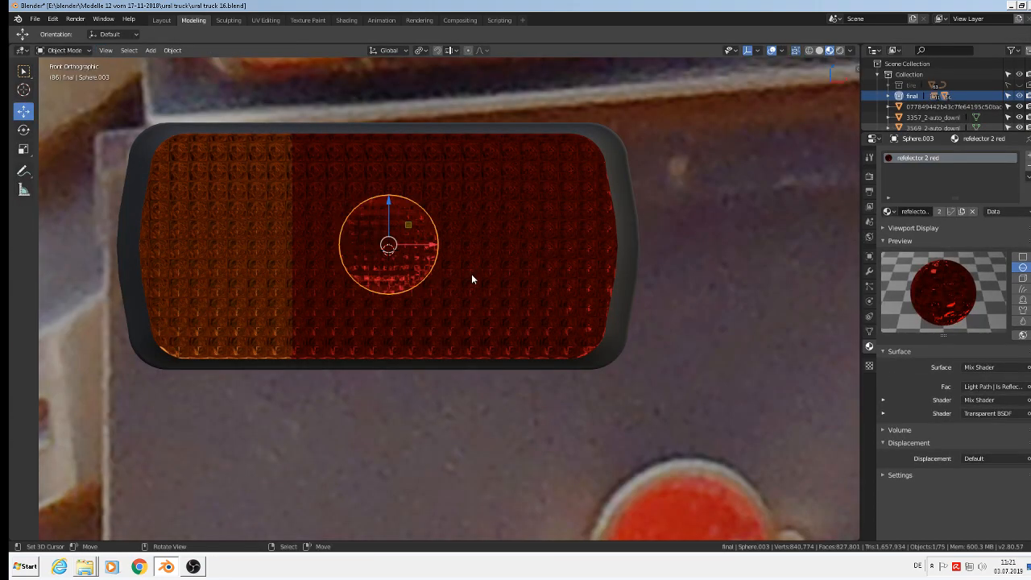
Step: Nudge the half sphere slightly along Y against the red lens
{"action": "middle_click_drag", "start_coordinate": [472, 281], "coordinate": [503, 286]}
{"action": "scroll", "coordinate": [488, 277], "scroll_direction": "up", "scroll_amount": 2}
{"action": "middle_click_drag", "start_coordinate": [390, 219], "coordinate": [398, 247]}
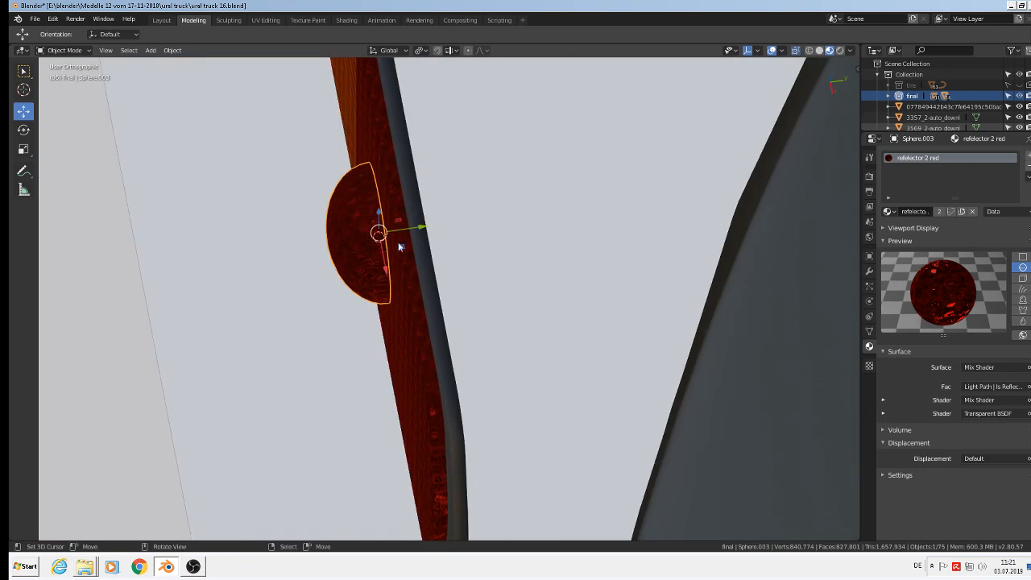
{"action": "left_click_drag", "start_coordinate": [417, 228], "coordinate": [416, 225]}
Step: Move the tail light and its half sphere together about -0.273 m along Y and join them into one object
{"action": "mouse_move", "coordinate": [416, 225]}
{"action": "middle_mouse_down"}
{"action": "mouse_move", "coordinate": [366, 194]}
{"action": "mouse_move", "coordinate": [449, 212]}
{"action": "mouse_move", "coordinate": [472, 244]}
{"action": "mouse_move", "coordinate": [460, 223]}
{"action": "mouse_move", "coordinate": [422, 231]}
{"action": "middle_mouse_up"}
{"action": "left_click", "coordinate": [423, 231], "text": "shift"}
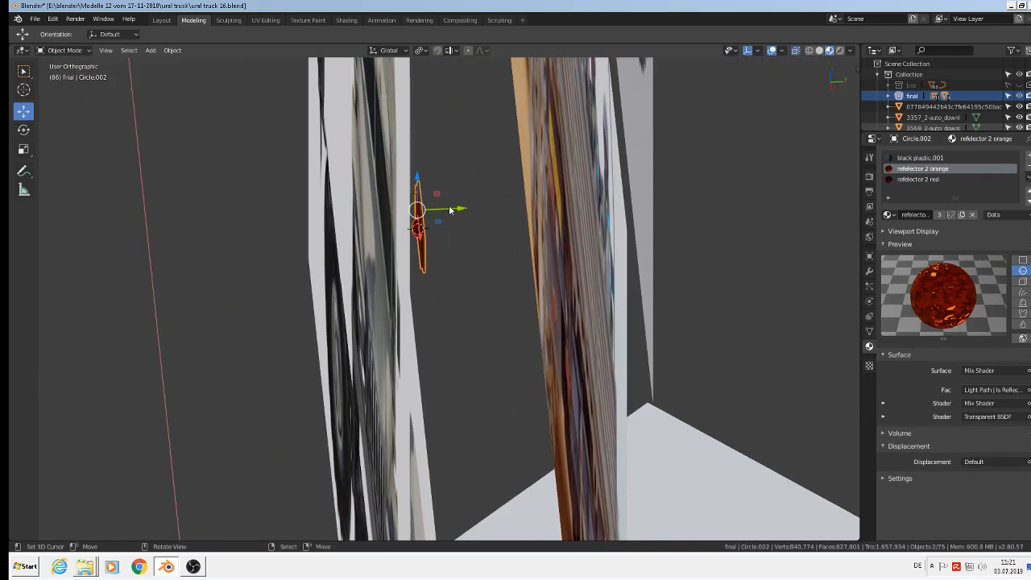
{"action": "left_click_drag", "start_coordinate": [450, 210], "coordinate": [135, 225]}
{"action": "middle_click_drag", "start_coordinate": [448, 198], "coordinate": [508, 195], "text": "shift"}
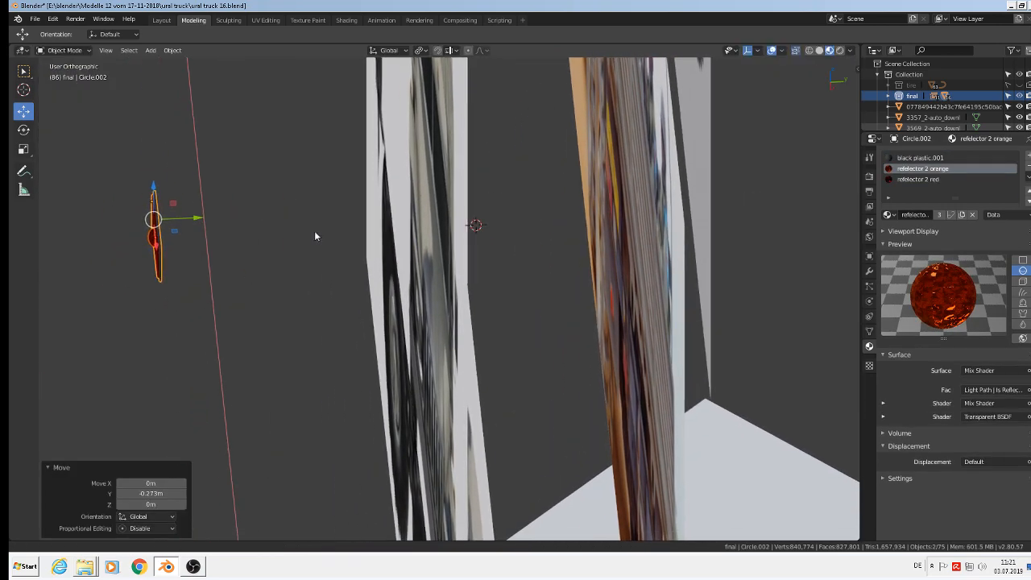
{"action": "middle_click_drag", "start_coordinate": [315, 236], "coordinate": [606, 195], "text": "shift"}
{"action": "scroll", "coordinate": [206, 231], "scroll_direction": "up", "scroll_amount": 6}
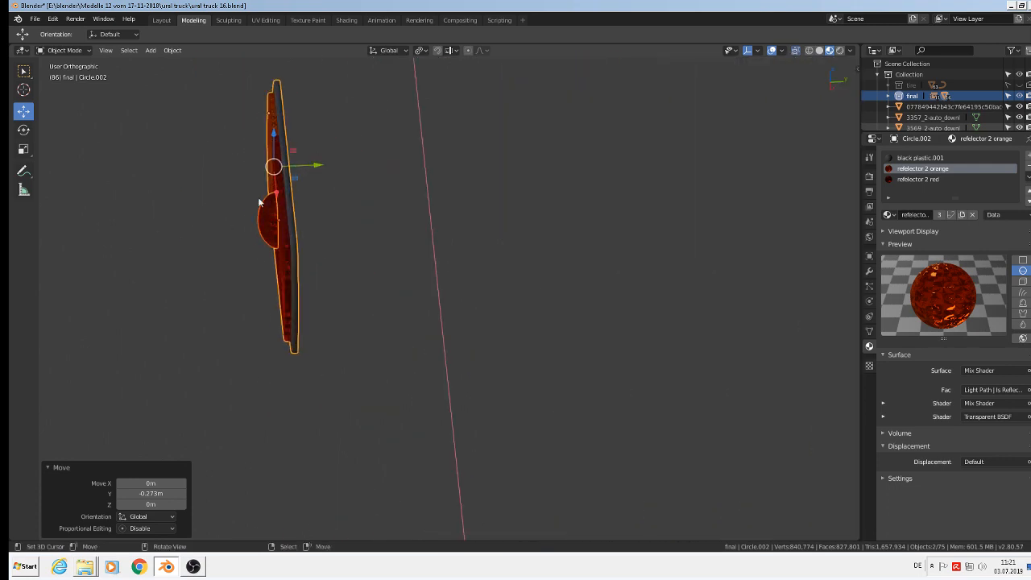
{"action": "left_click", "coordinate": [172, 53]}
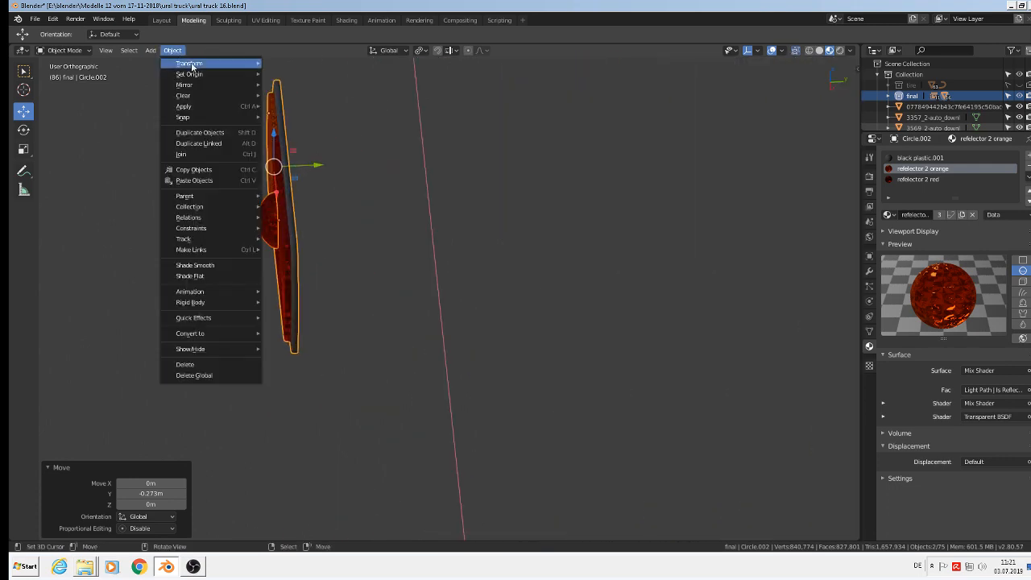
{"action": "left_click", "coordinate": [193, 155]}
Step: Add a material slot with the existing "mirrow" material and assign it to the three back faces of the tail light
{"action": "middle_click_drag", "start_coordinate": [344, 215], "coordinate": [296, 189]}
{"action": "key", "text": "Tab"}
{"action": "key", "text": "alt+a"}
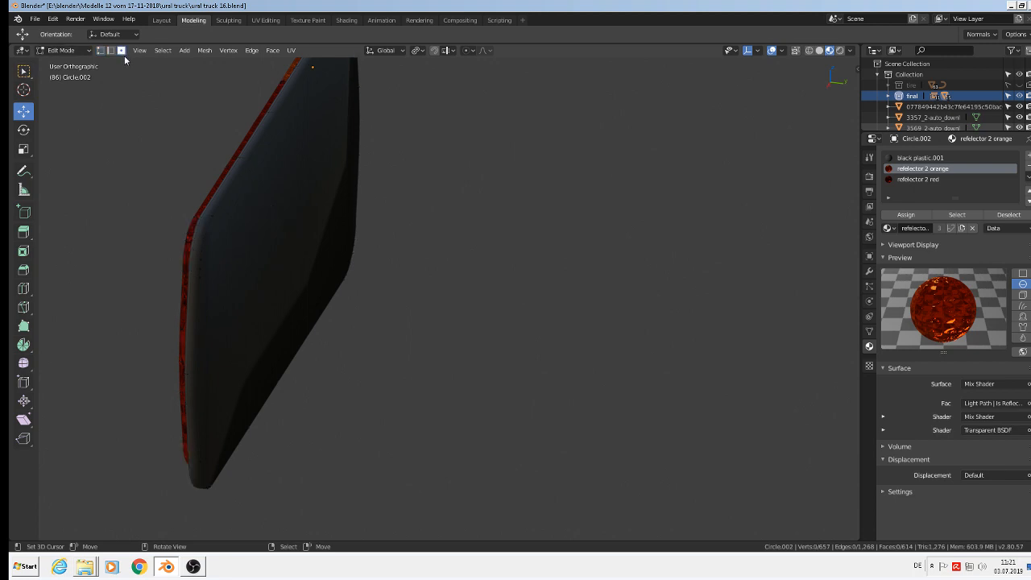
{"action": "left_click", "coordinate": [271, 221]}
{"action": "left_click", "coordinate": [237, 266], "text": "shift"}
{"action": "left_click", "coordinate": [334, 176], "text": "shift"}
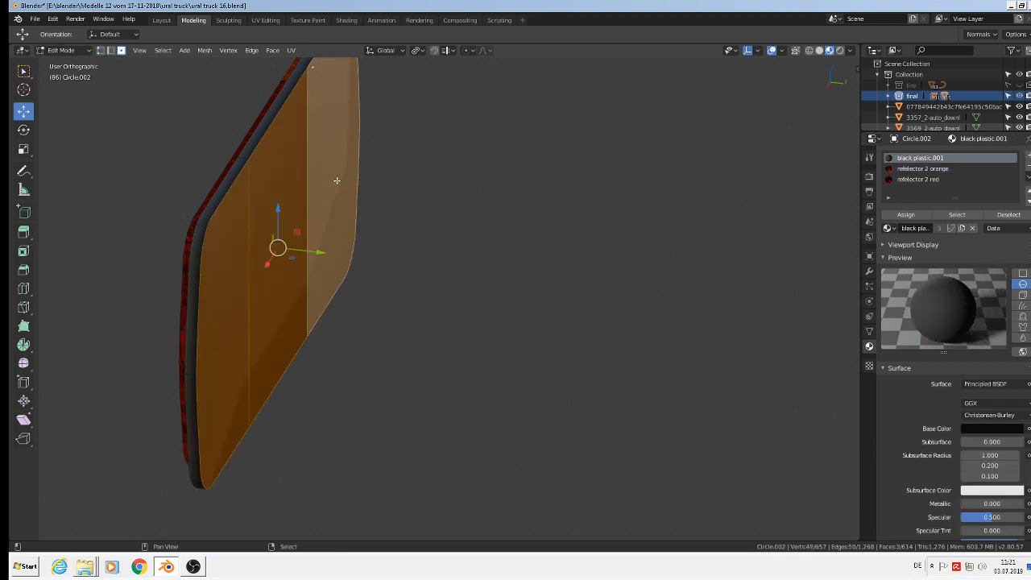
{"action": "left_click", "coordinate": [1027, 158]}
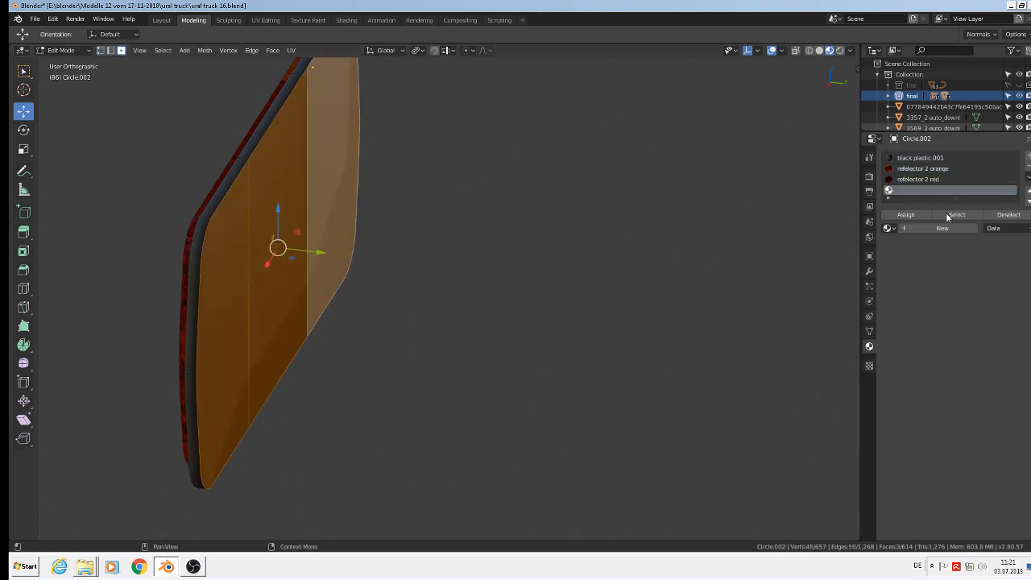
{"action": "left_click", "coordinate": [888, 229]}
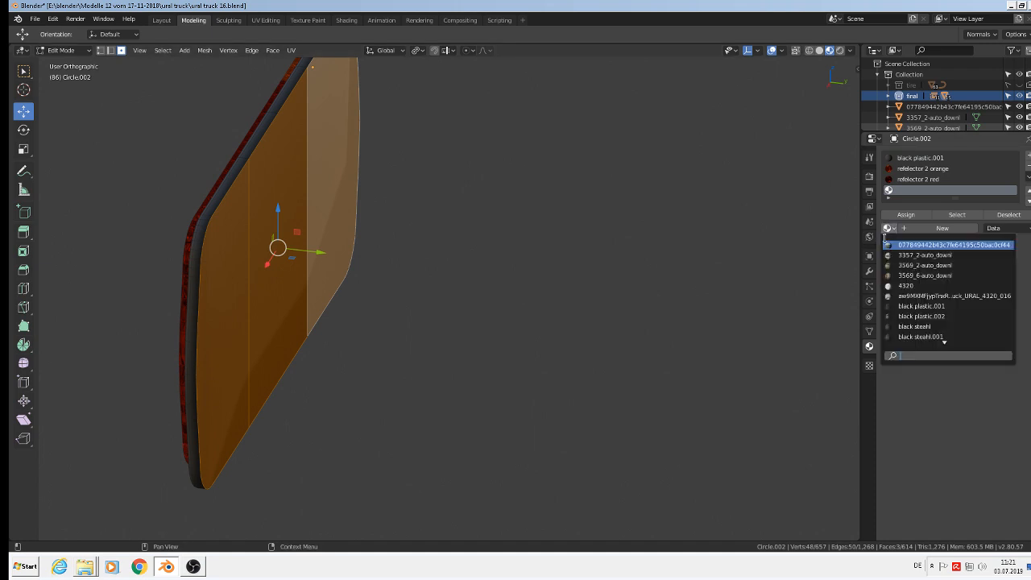
{"action": "type", "text": "mi"}
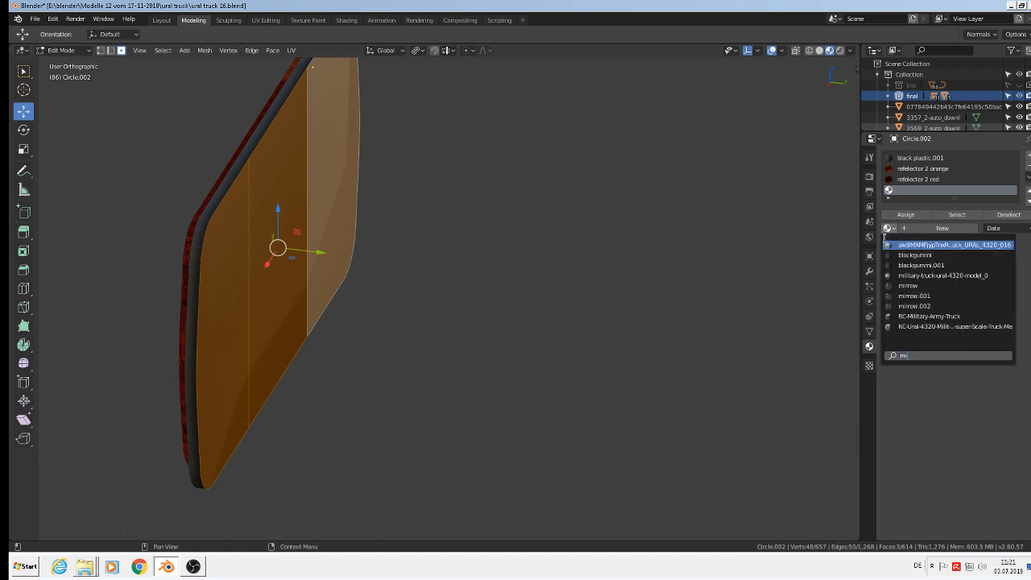
{"action": "left_click", "coordinate": [922, 288]}
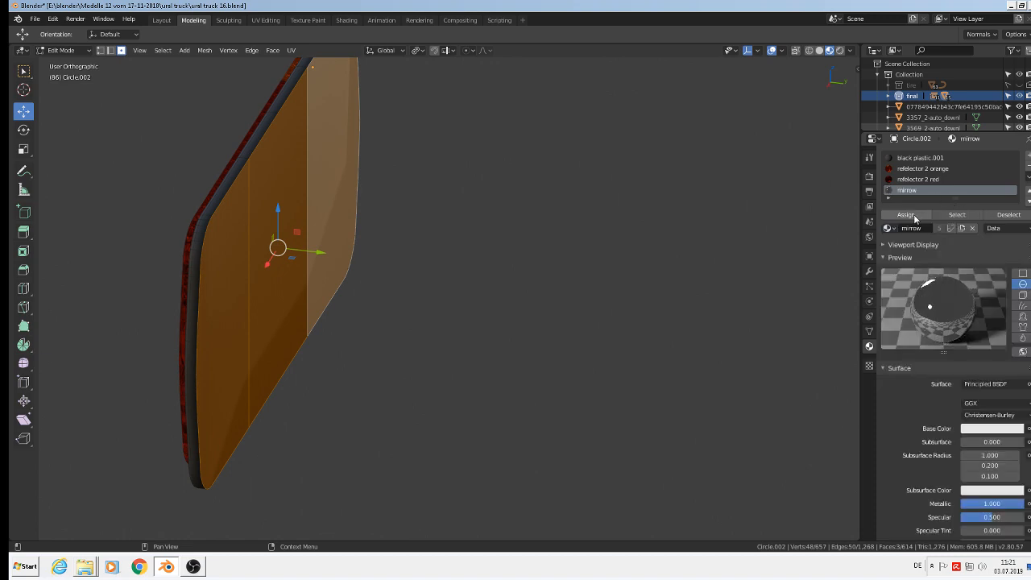
{"action": "left_click", "coordinate": [906, 216]}
{"action": "scroll", "coordinate": [309, 315], "scroll_direction": "down", "scroll_amount": 3}
{"action": "middle_click_drag", "start_coordinate": [307, 319], "coordinate": [288, 236]}
{"action": "key", "text": "Tab"}
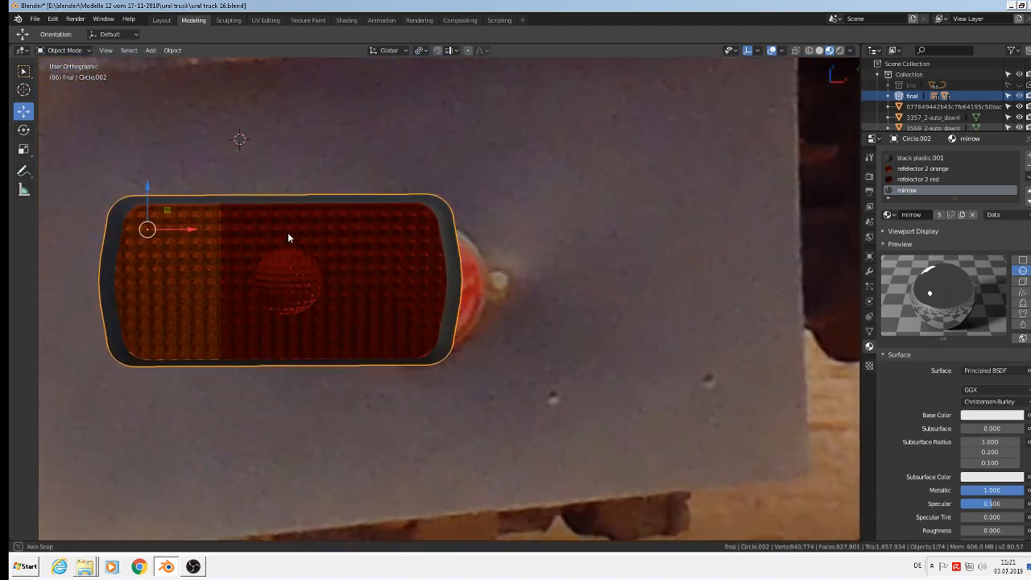
Step: Compare the tail light with the truck's rear light in the reference photo
{"action": "scroll", "coordinate": [300, 238], "scroll_direction": "down", "scroll_amount": 2}
{"action": "scroll", "coordinate": [342, 247], "scroll_direction": "up", "scroll_amount": 2}
{"action": "scroll", "coordinate": [348, 249], "scroll_direction": "down", "scroll_amount": 3}
{"action": "scroll", "coordinate": [349, 248], "scroll_direction": "up", "scroll_amount": 3}
{"action": "scroll", "coordinate": [343, 253], "scroll_direction": "down", "scroll_amount": 5}
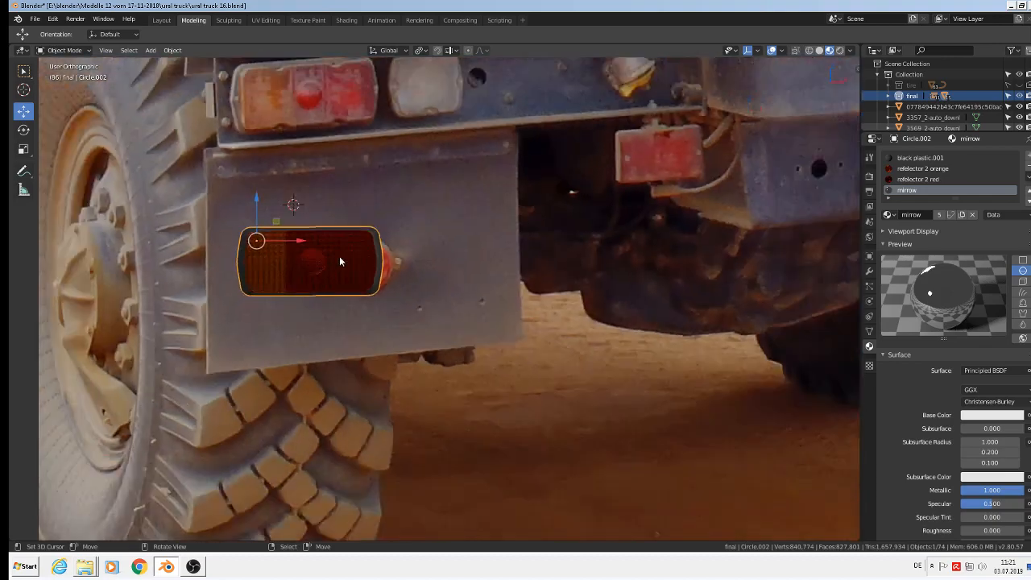
{"action": "scroll", "coordinate": [339, 261], "scroll_direction": "down", "scroll_amount": 2}
{"action": "scroll", "coordinate": [336, 289], "scroll_direction": "up", "scroll_amount": 5}
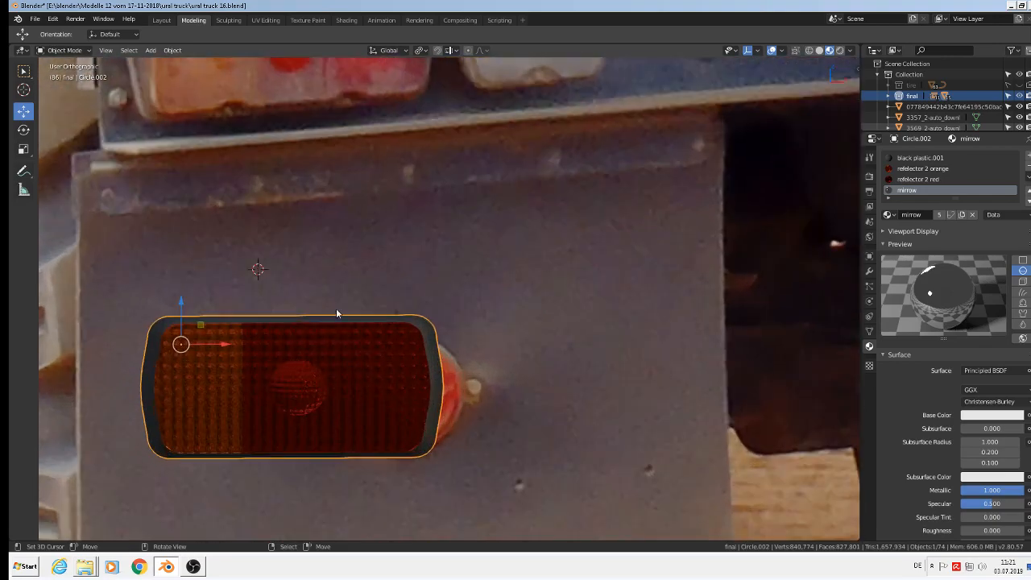
{"action": "scroll", "coordinate": [335, 339], "scroll_direction": "up", "scroll_amount": 2}
Step: Assign "black plastic.001" to the two narrow vertical divider strips between the lens sections and return to Object Mode
{"action": "key", "text": "Tab"}
{"action": "scroll", "coordinate": [359, 356], "scroll_direction": "up", "scroll_amount": 3}
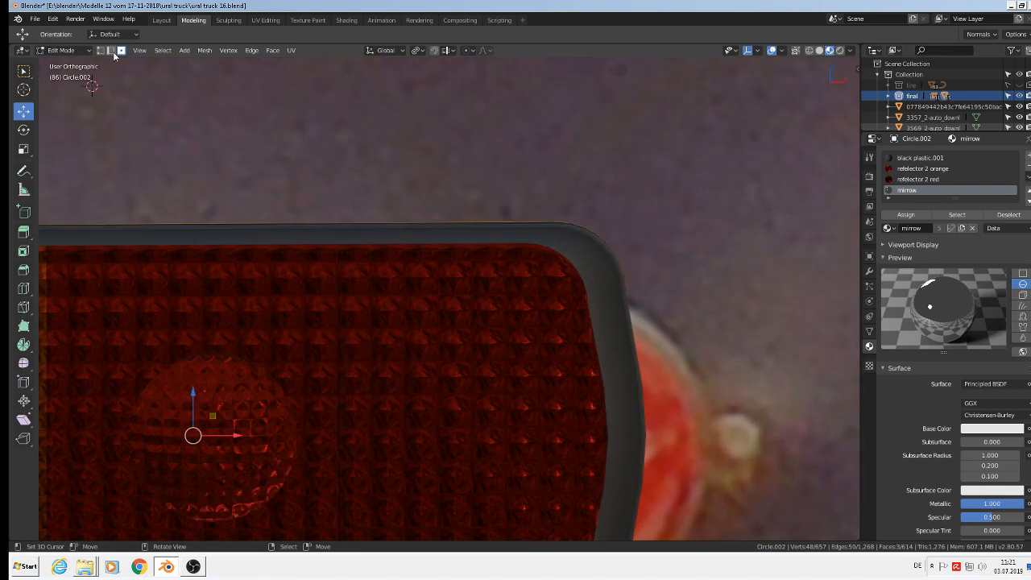
{"action": "left_click", "coordinate": [334, 364]}
{"action": "scroll", "coordinate": [334, 364], "scroll_direction": "down", "scroll_amount": 4}
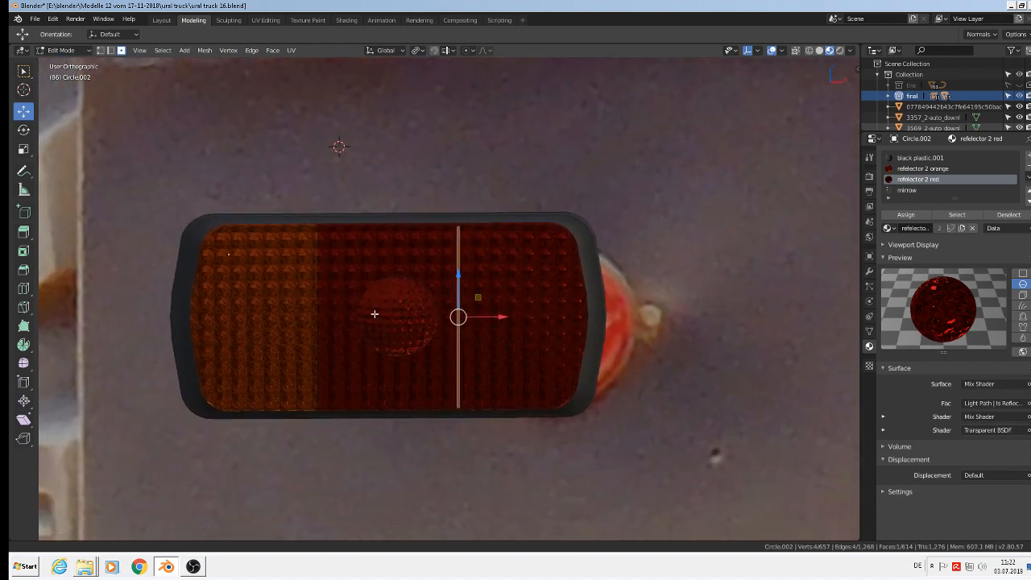
{"action": "scroll", "coordinate": [374, 313], "scroll_direction": "up", "scroll_amount": 3}
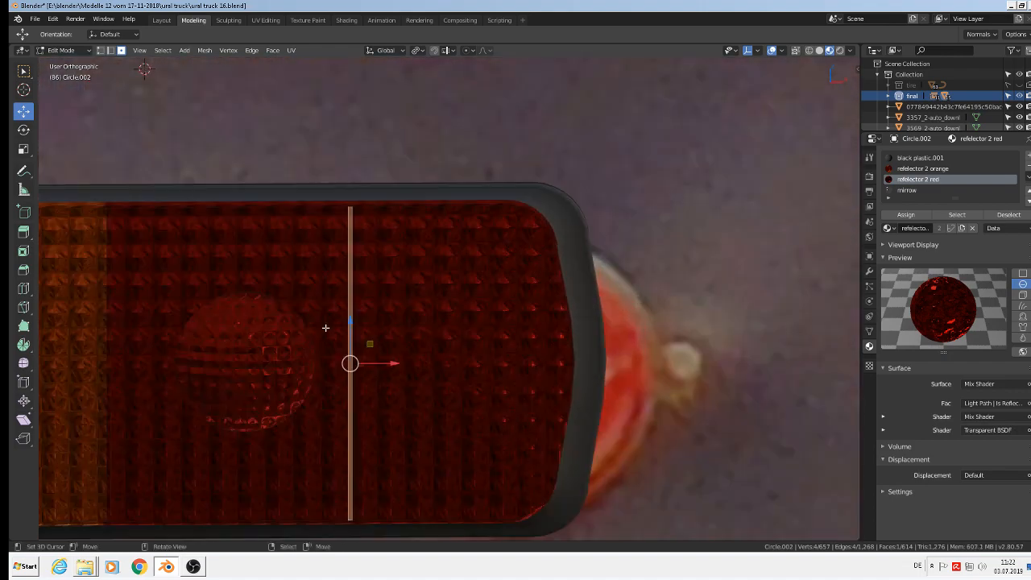
{"action": "left_click", "coordinate": [106, 349], "text": "shift"}
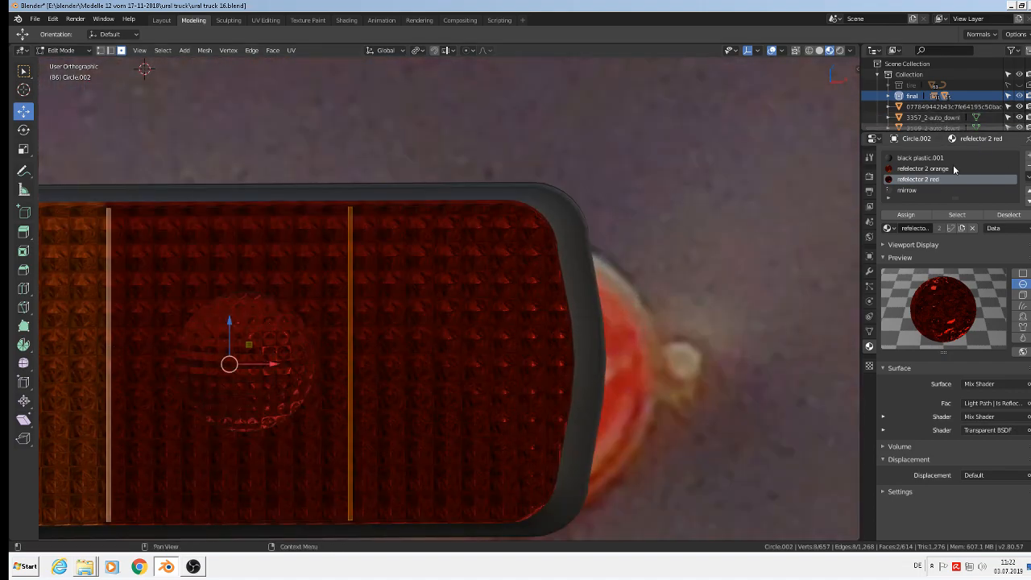
{"action": "left_click", "coordinate": [918, 157]}
{"action": "left_click", "coordinate": [906, 215]}
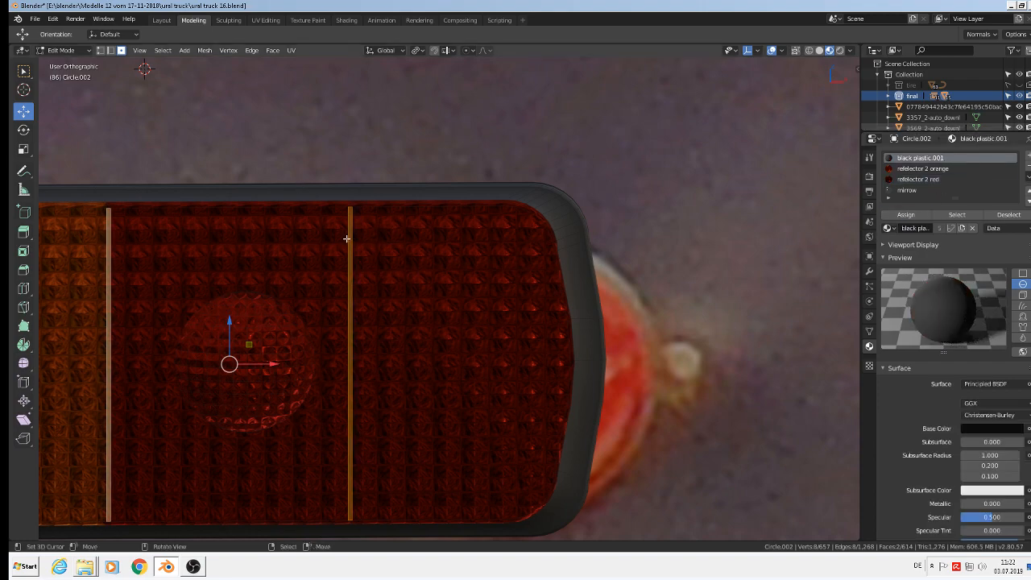
{"action": "key", "text": "Tab"}
{"action": "scroll", "coordinate": [388, 249], "scroll_direction": "down", "scroll_amount": 5}
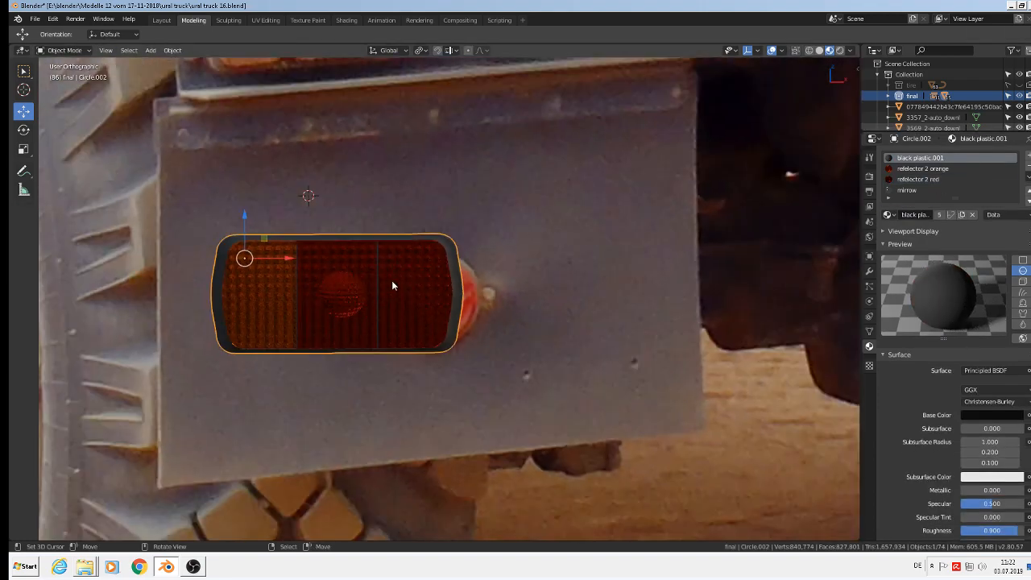
Step: In front view, move the tail light from the reference photo down to the truck model, about -0.858 m in X and -2.9 m in Z
{"action": "scroll", "coordinate": [361, 304], "scroll_direction": "down", "scroll_amount": 2}
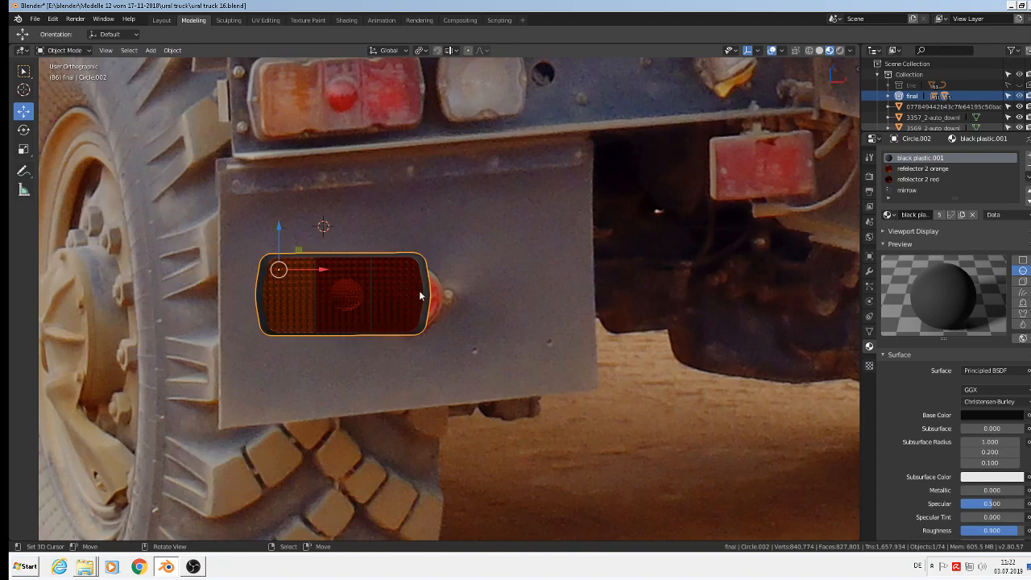
{"action": "middle_click_drag", "start_coordinate": [431, 313], "coordinate": [427, 314]}
{"action": "middle_click_drag", "start_coordinate": [335, 353], "coordinate": [359, 301]}
{"action": "scroll", "coordinate": [361, 356], "scroll_direction": "down", "scroll_amount": 2}
{"action": "scroll", "coordinate": [369, 302], "scroll_direction": "down", "scroll_amount": 9}
{"action": "key", "text": "KP_1"}
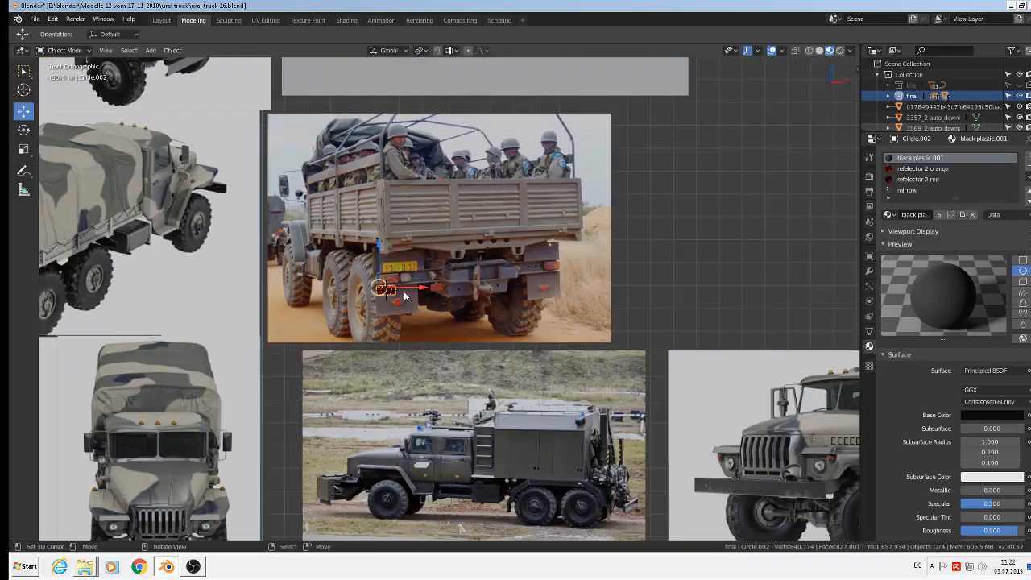
{"action": "scroll", "coordinate": [412, 310], "scroll_direction": "down", "scroll_amount": 4}
{"action": "scroll", "coordinate": [423, 327], "scroll_direction": "down", "scroll_amount": 3}
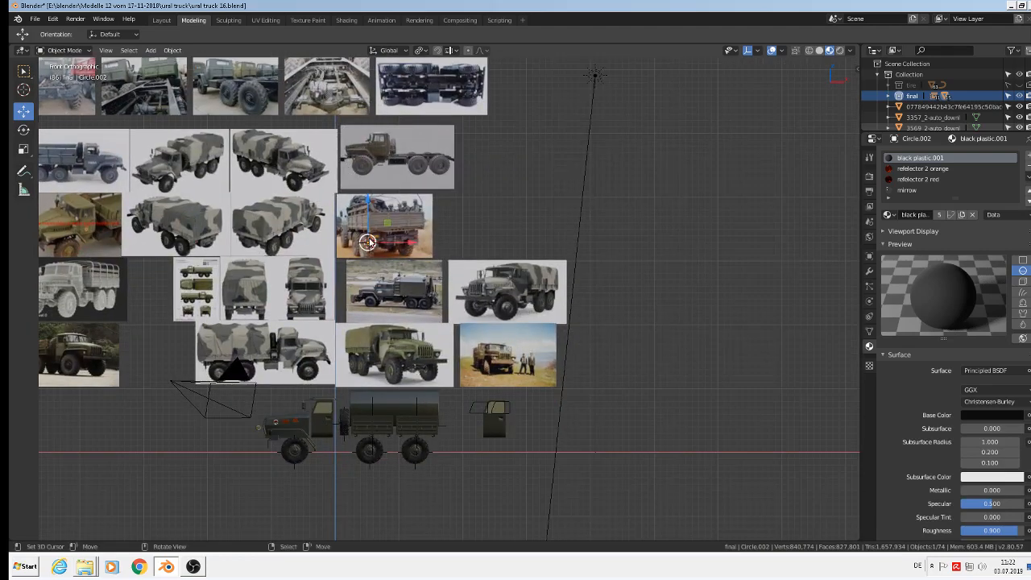
{"action": "left_click_drag", "start_coordinate": [368, 240], "coordinate": [321, 439]}
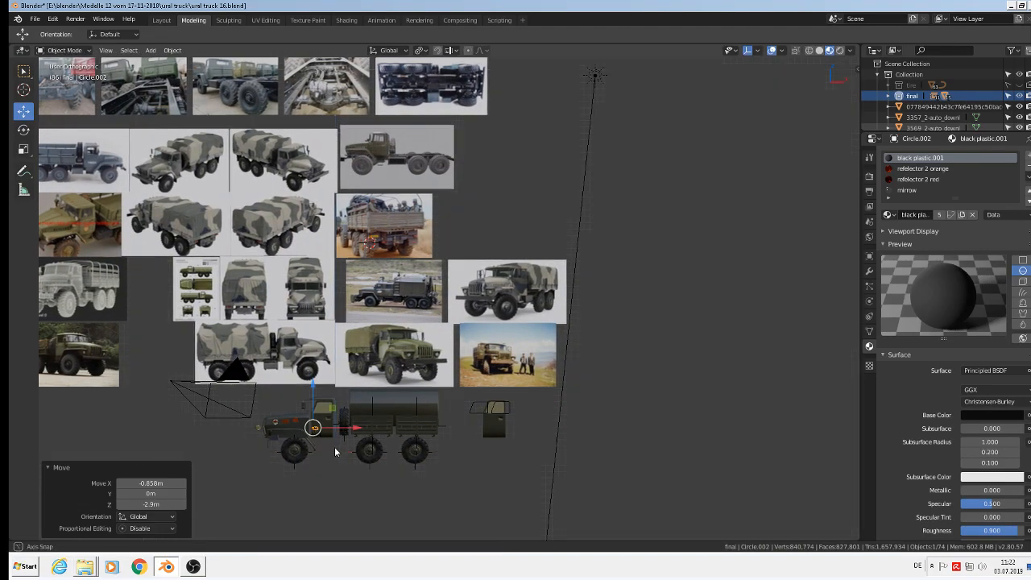
Step: Scale the tail light up by about 1.781 beside the truck's cab
{"action": "middle_click_drag", "start_coordinate": [333, 449], "coordinate": [395, 466]}
{"action": "scroll", "coordinate": [396, 465], "scroll_direction": "up", "scroll_amount": 2}
{"action": "key", "text": "s"}
{"action": "left_click", "coordinate": [395, 474]}
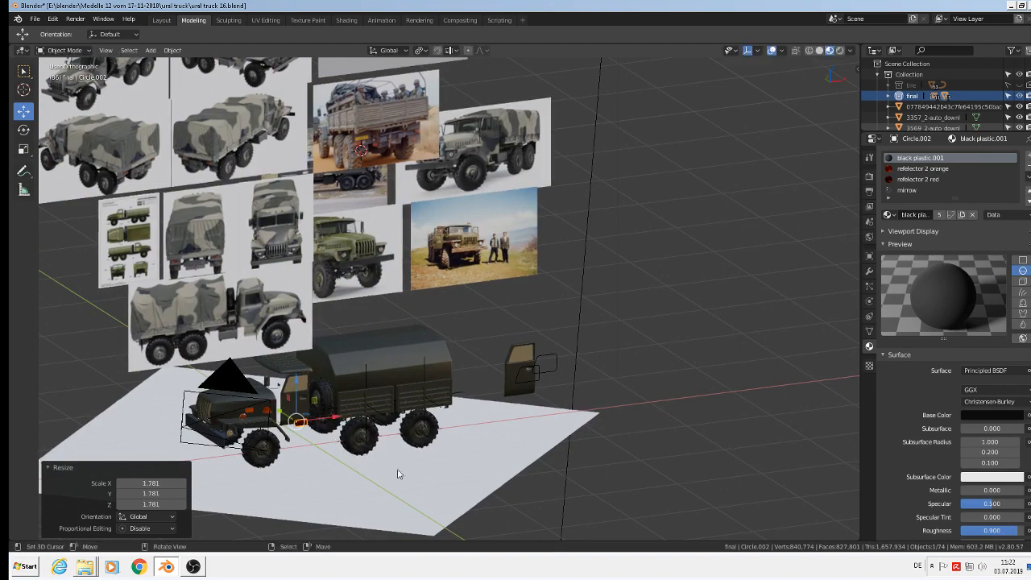
{"action": "scroll", "coordinate": [306, 421], "scroll_direction": "up", "scroll_amount": 3}
{"action": "scroll", "coordinate": [298, 412], "scroll_direction": "up", "scroll_amount": 5}
Step: Deselect all objects and save the Blender file
{"action": "key", "text": "a"}
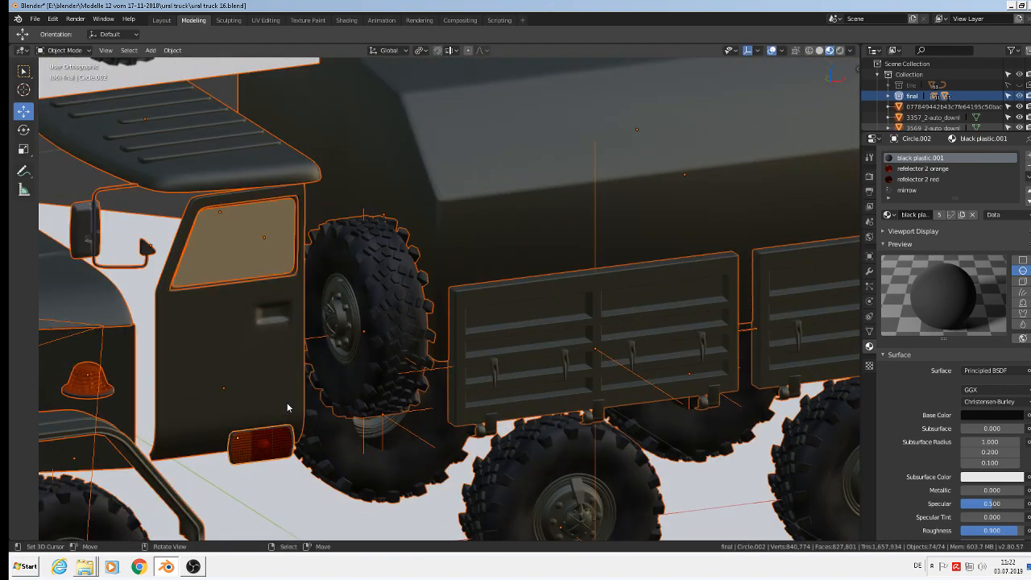
{"action": "key", "text": "alt+a"}
{"action": "scroll", "coordinate": [287, 407], "scroll_direction": "down", "scroll_amount": 5}
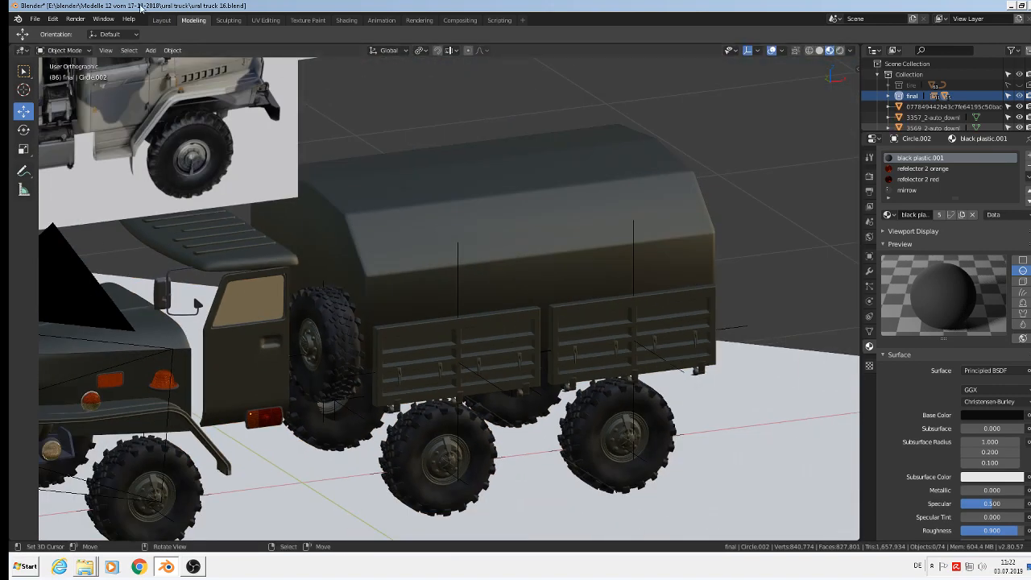
{"action": "left_click", "coordinate": [33, 19]}
{"action": "left_click", "coordinate": [77, 103]}
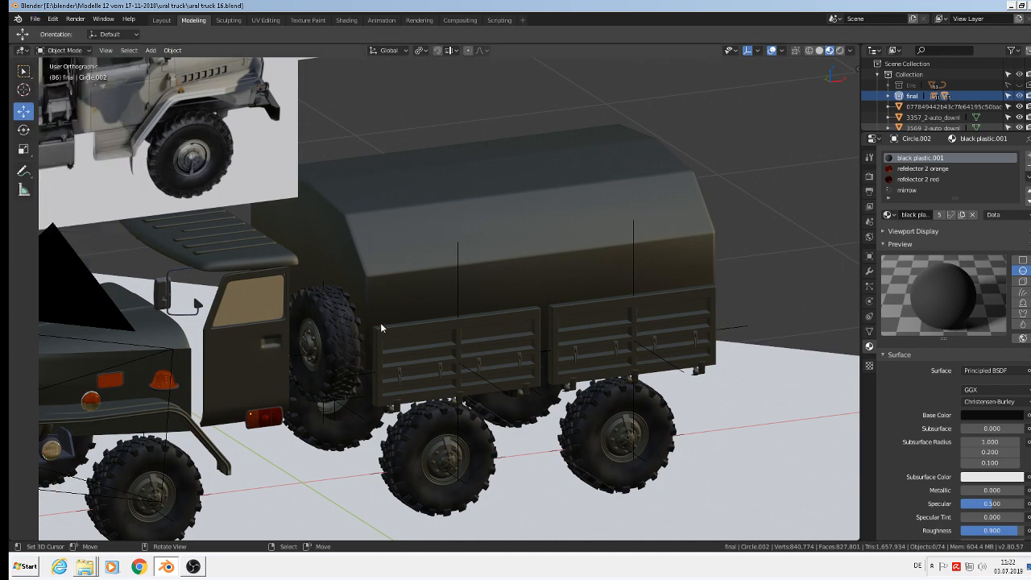
{"action": "scroll", "coordinate": [380, 327], "scroll_direction": "down", "scroll_amount": 6}
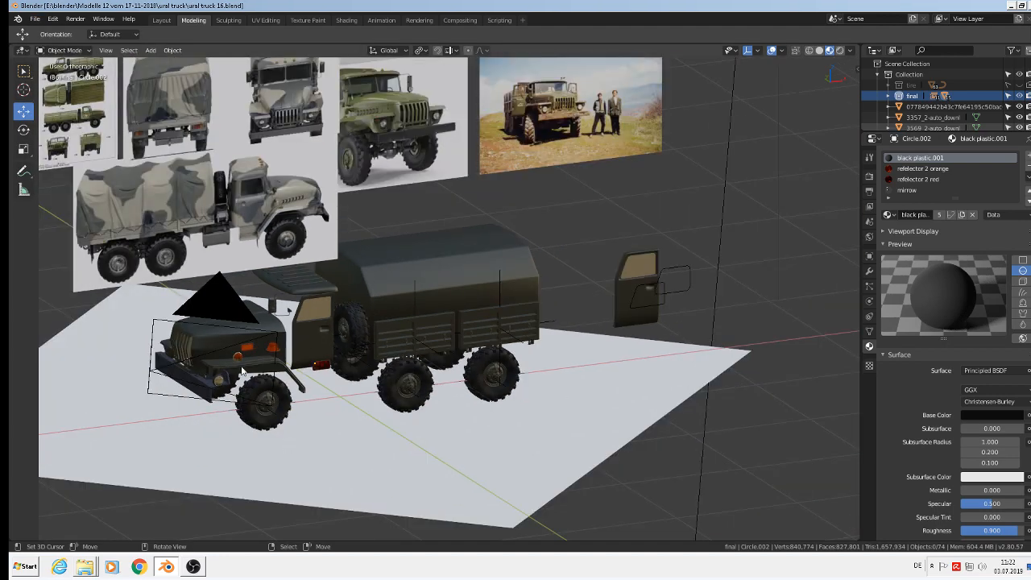
{"action": "scroll", "coordinate": [241, 371], "scroll_direction": "up", "scroll_amount": 5}
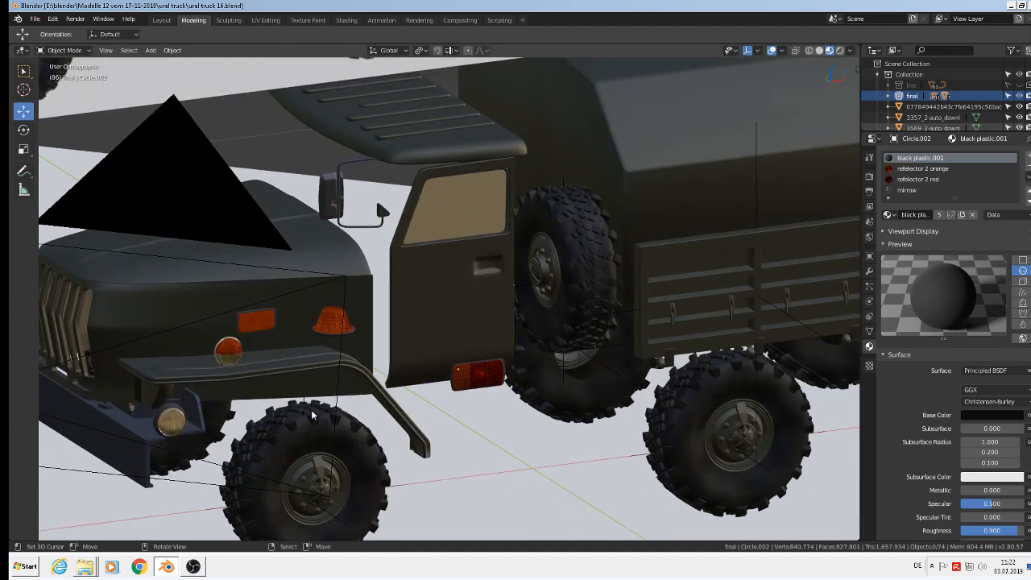